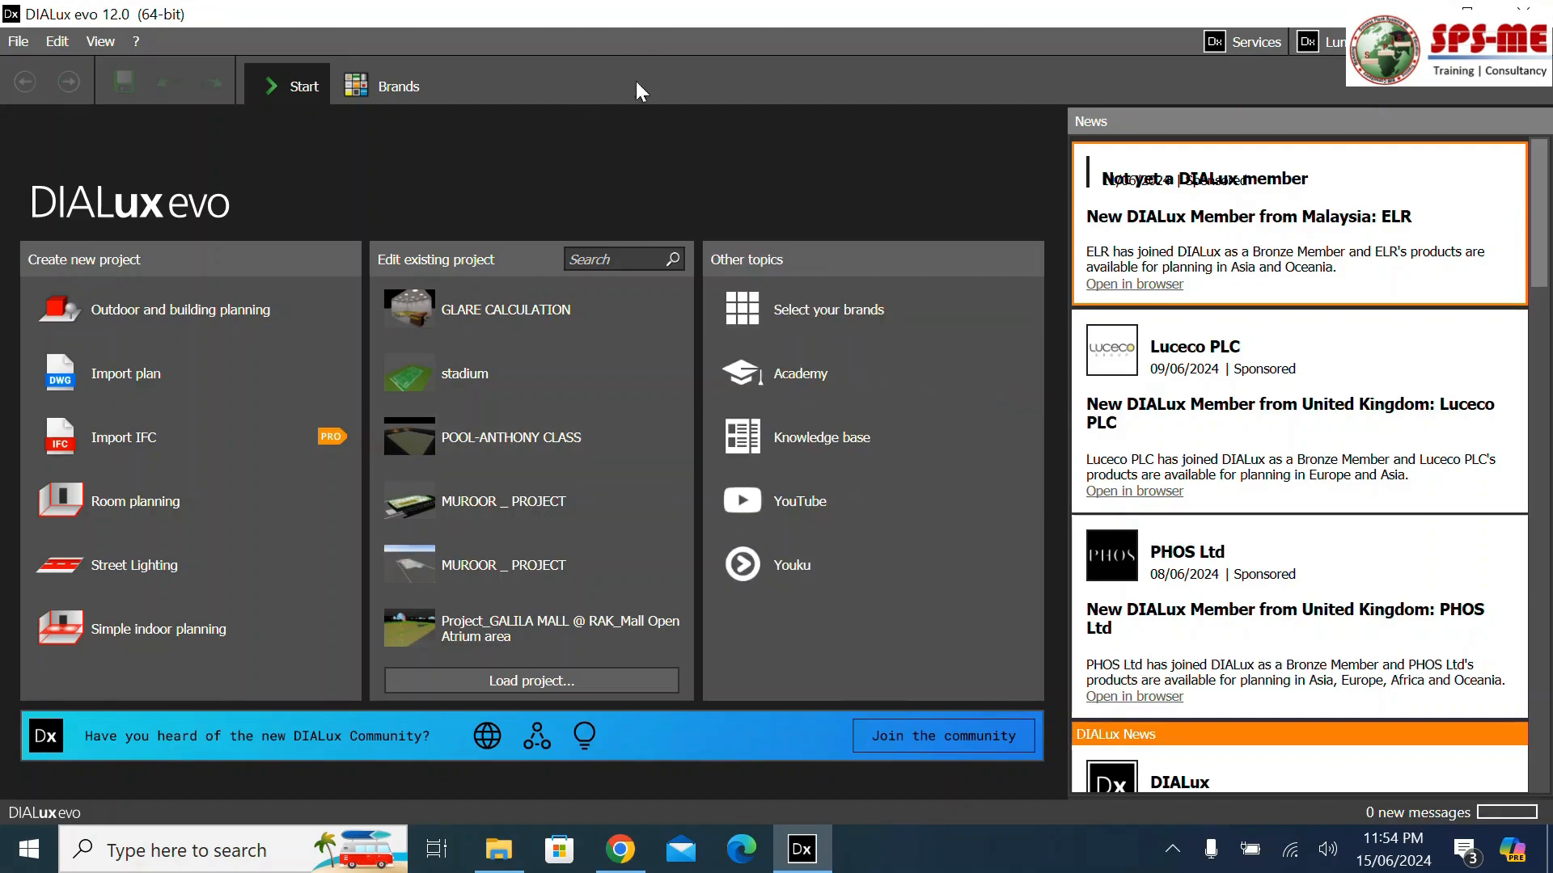
Create a rectangular room-planning project with a length of 7 m, a width of 6 m and a height of 4 m
left_click(221, 514)
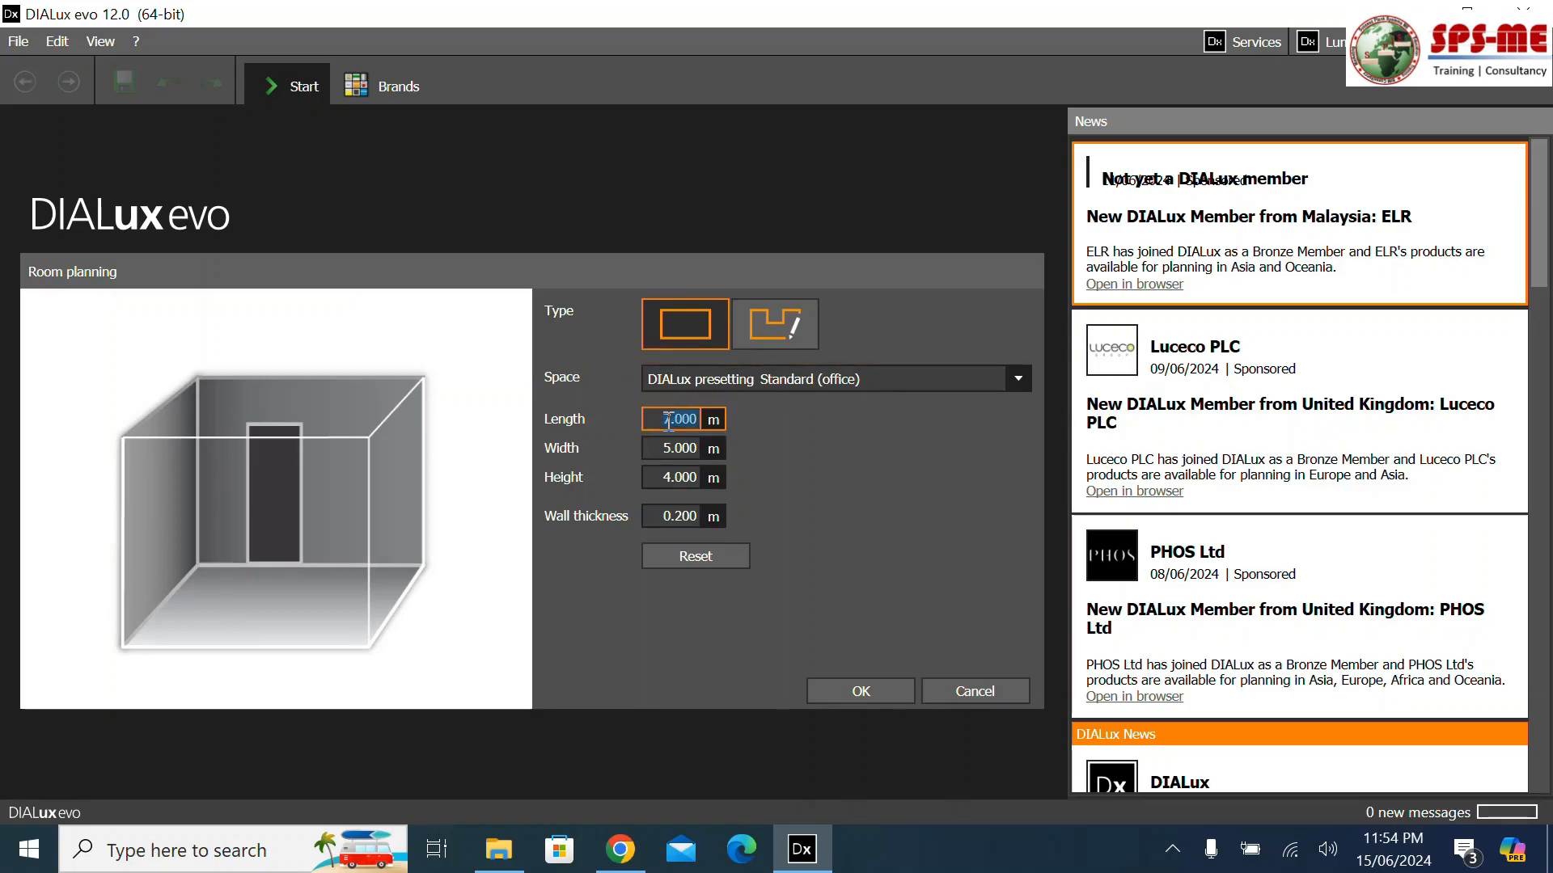
left_click(653, 447)
type("6")
left_click(676, 478)
double_click(676, 478)
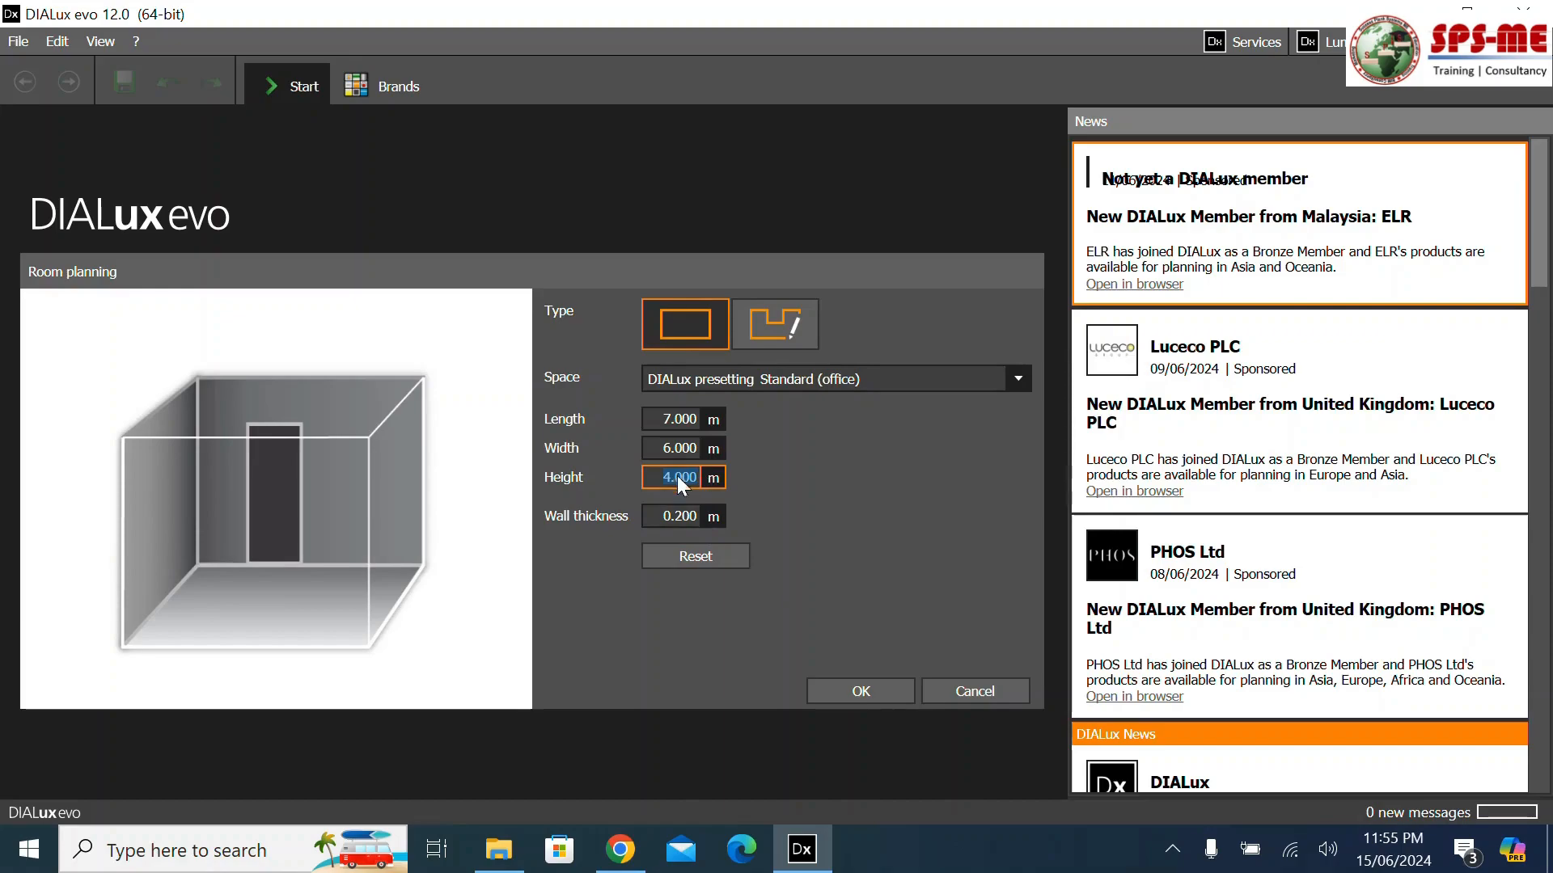
left_click(890, 682)
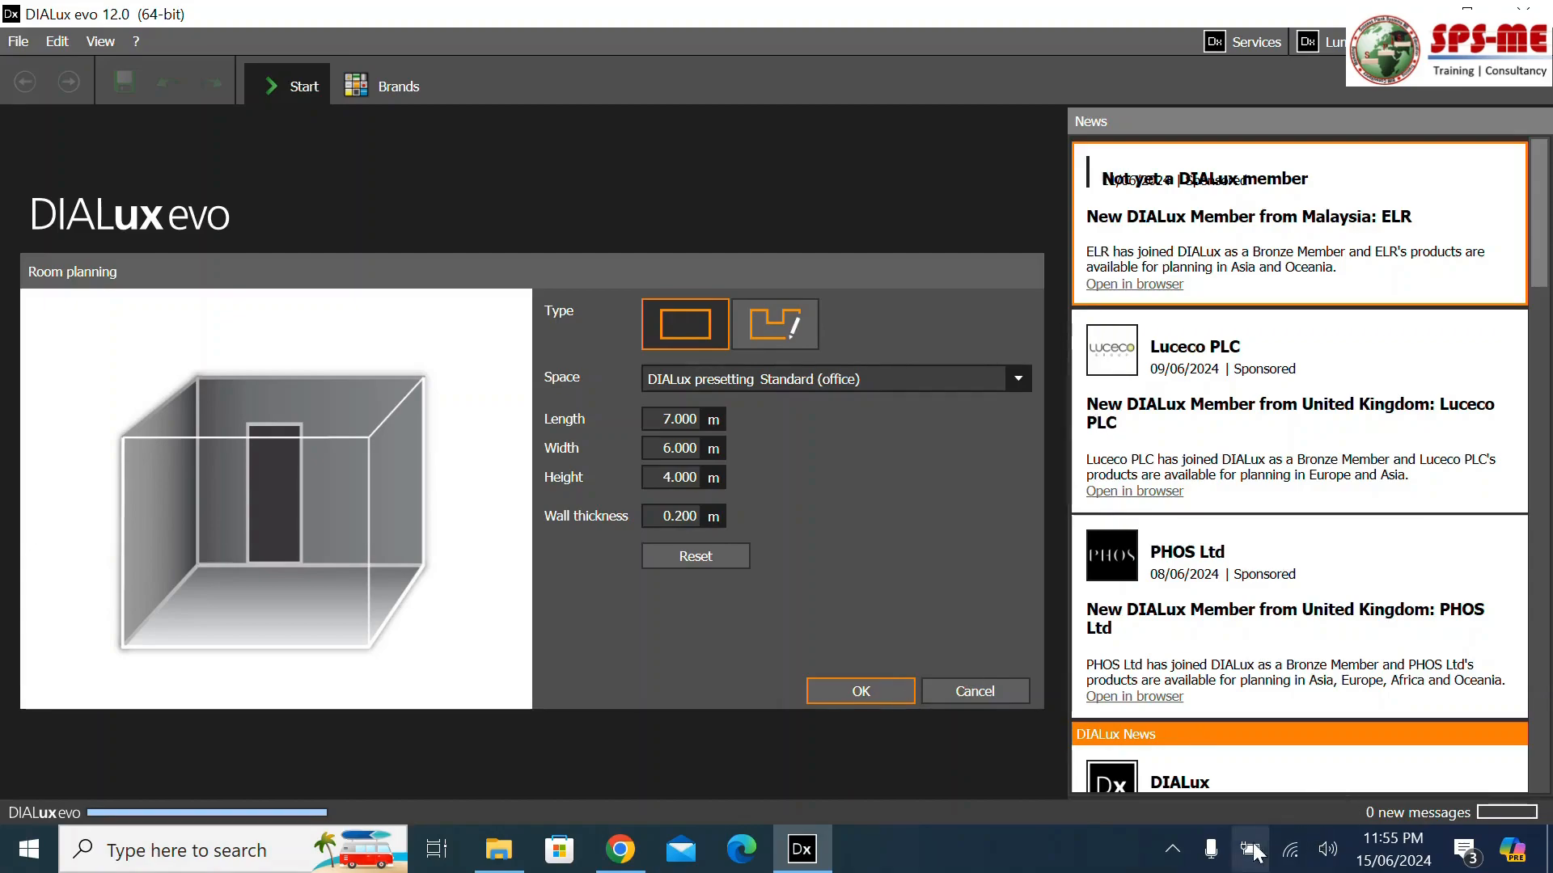
left_click(1173, 849)
left_click(1172, 849)
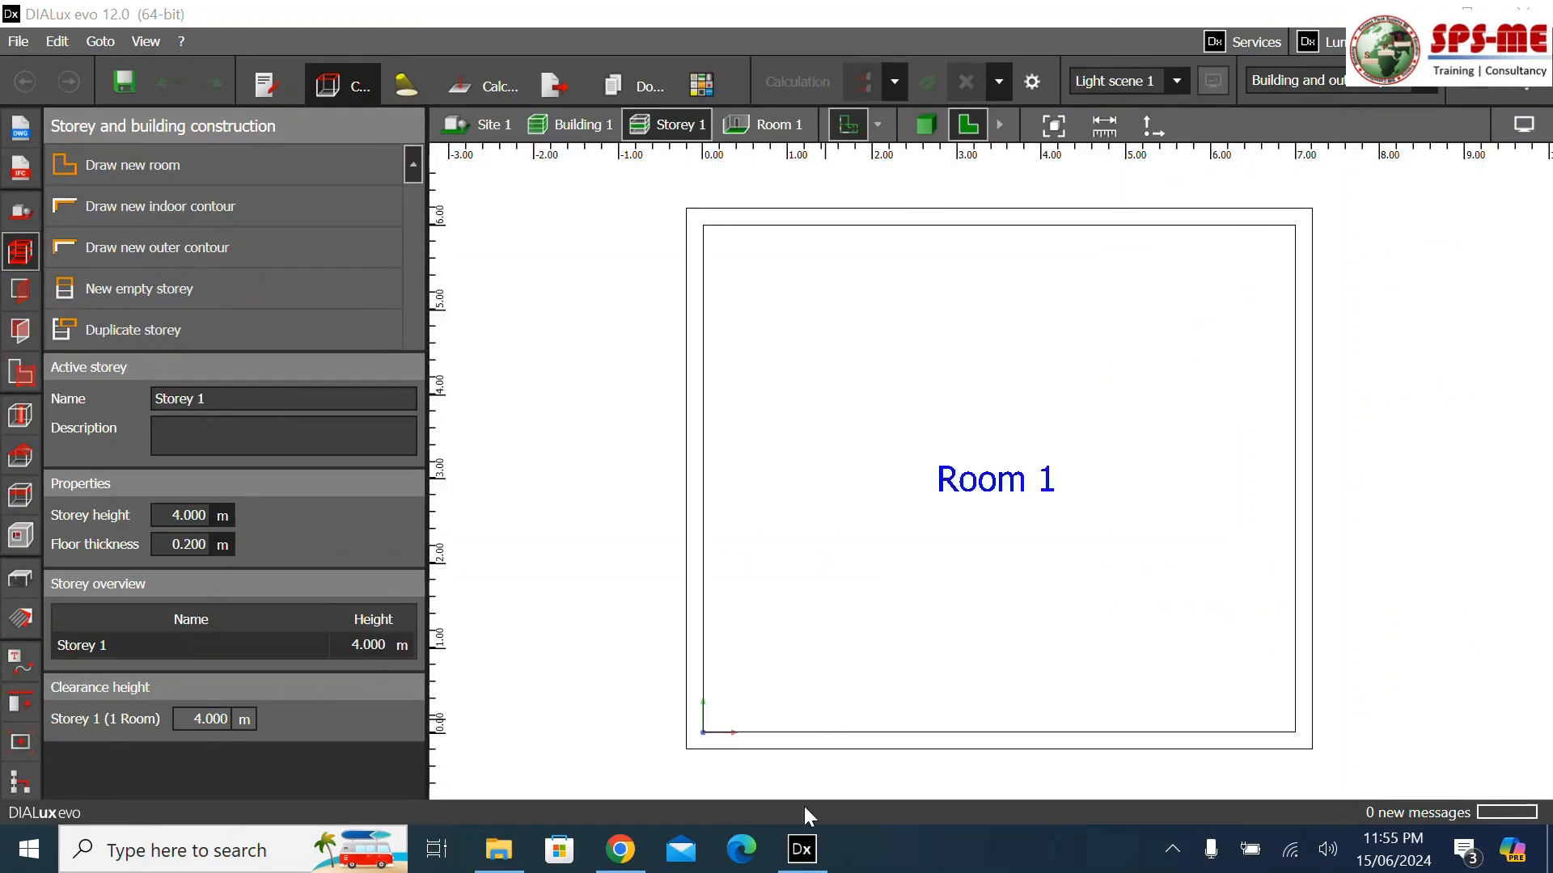
Measure the room's length and width between the inner walls in the floor plan
left_click(1104, 126)
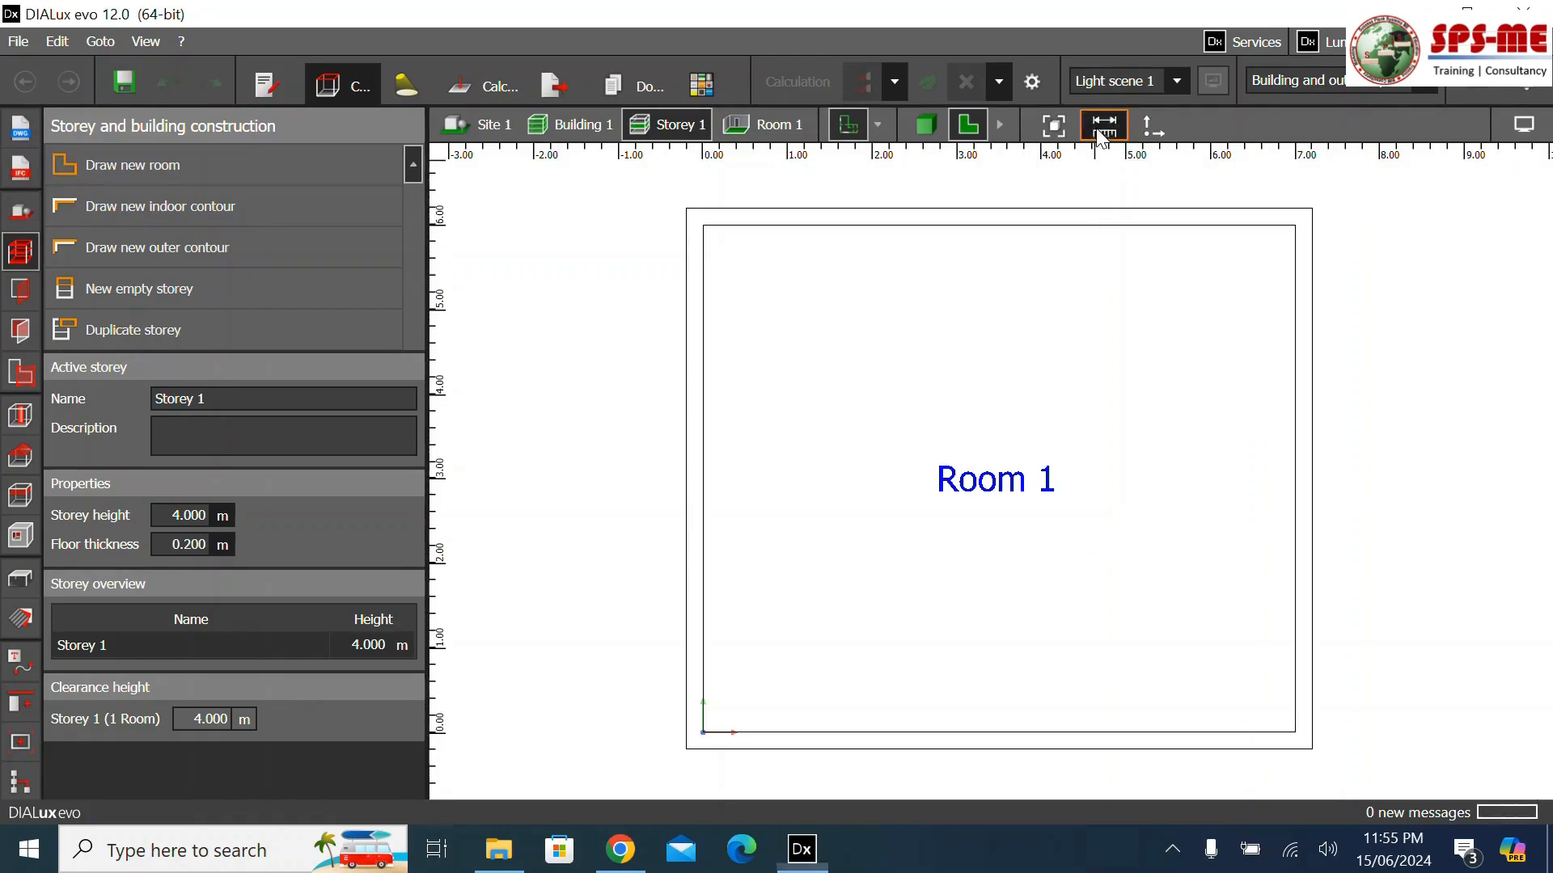
left_click(703, 278)
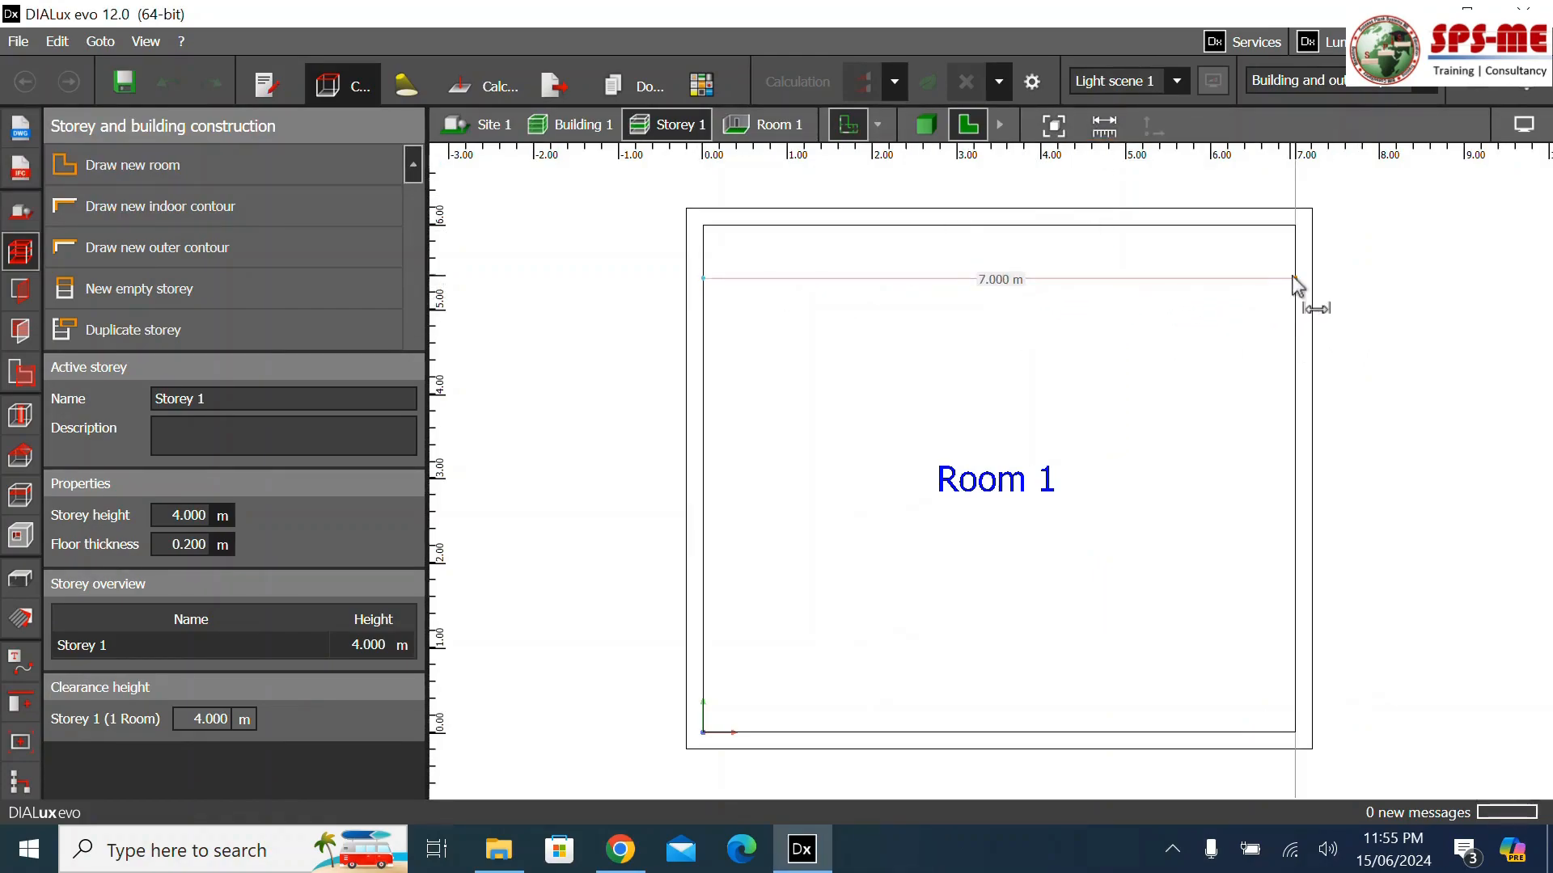
key("Escape")
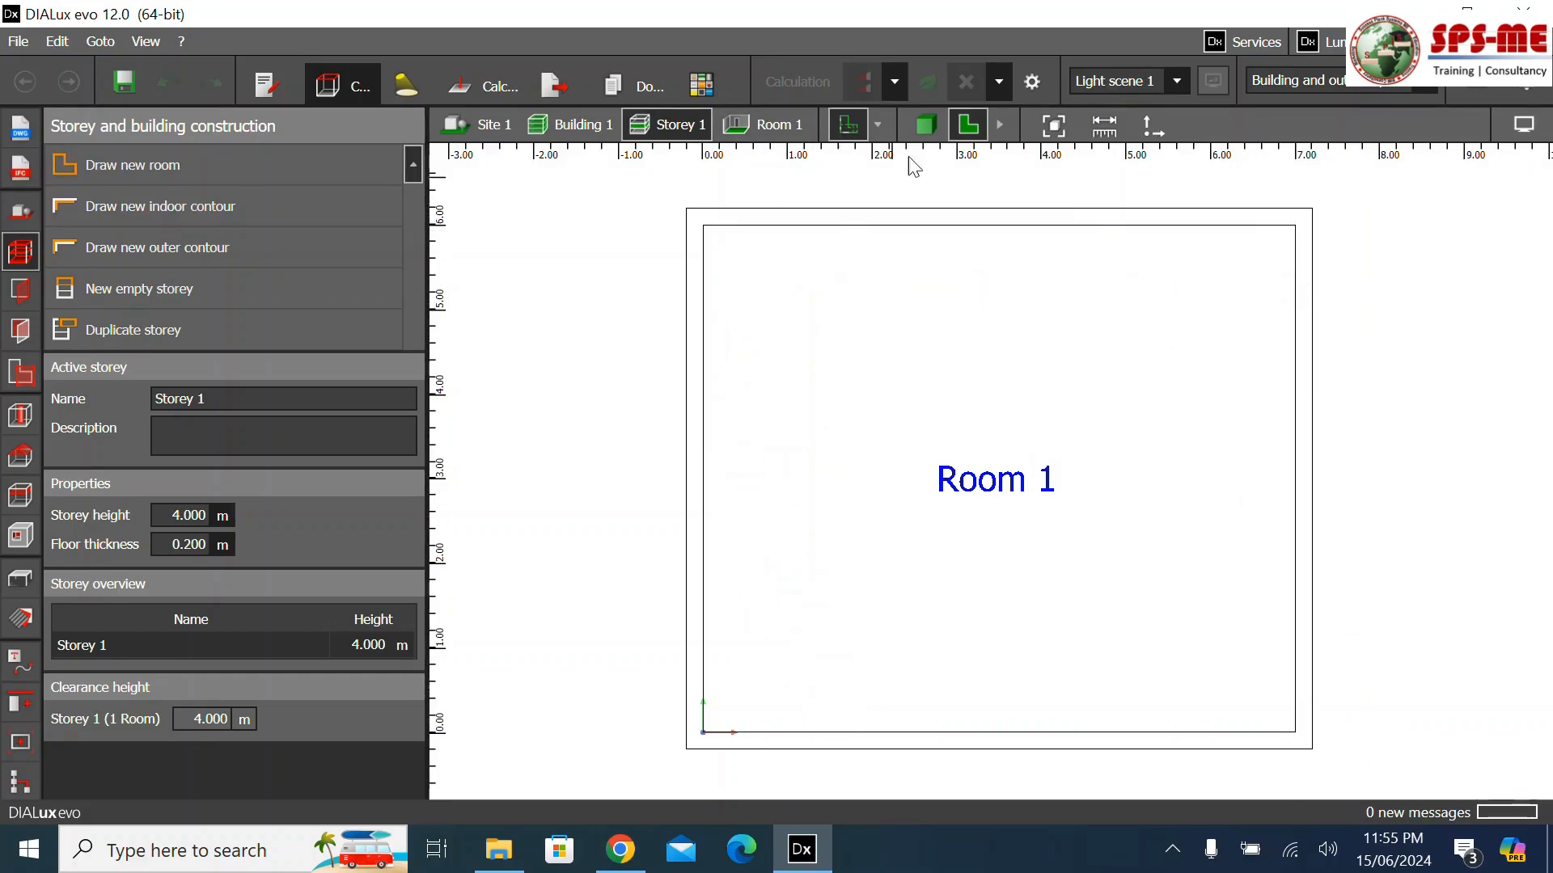
left_click(1105, 127)
left_click(1023, 226)
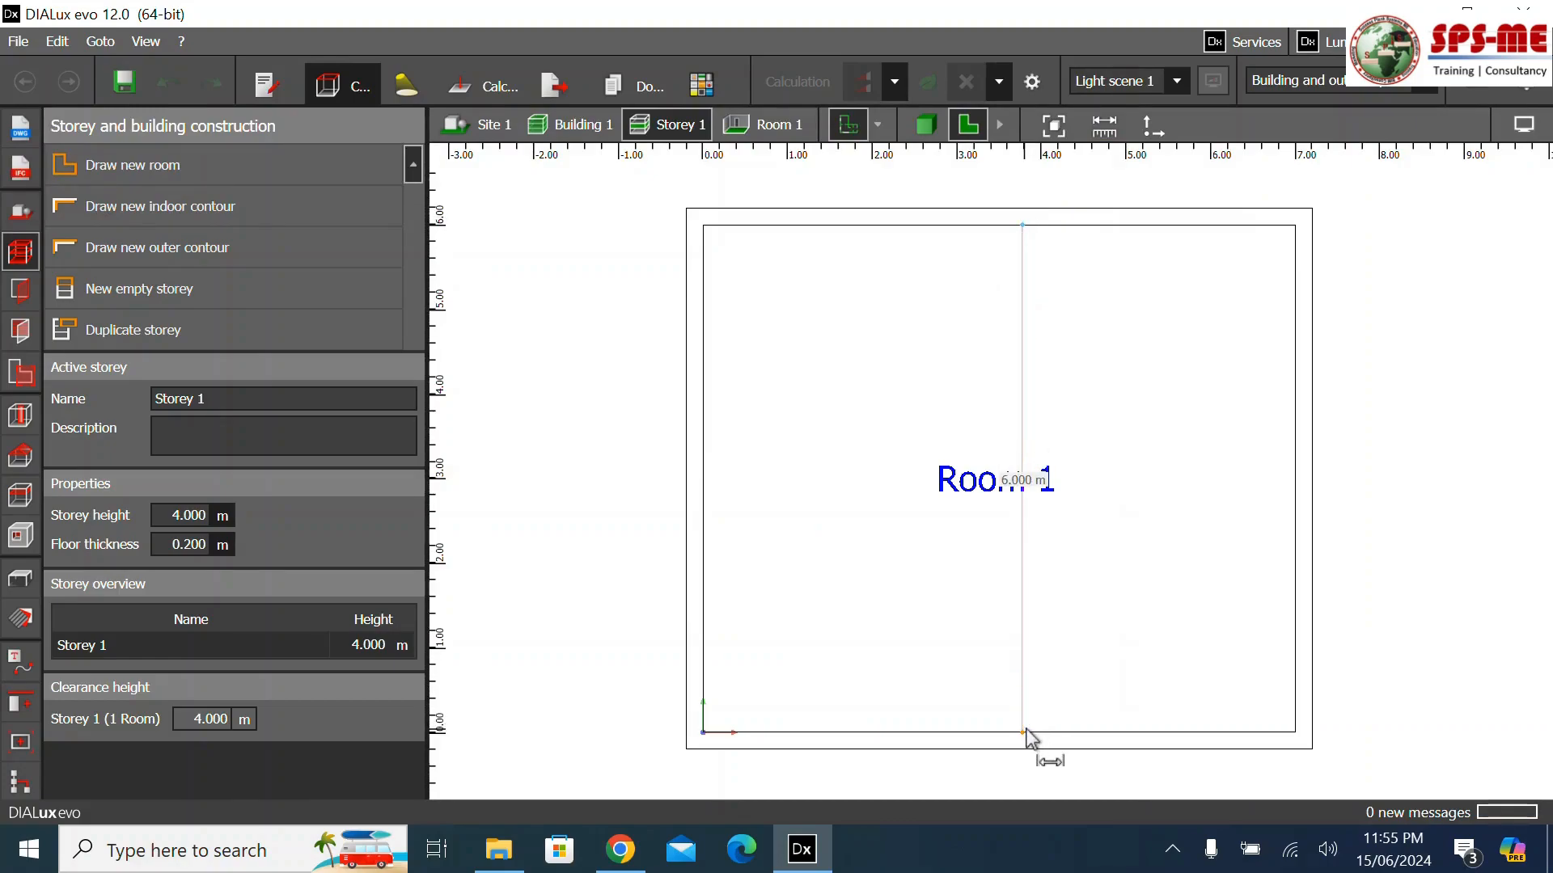
left_click(1026, 729)
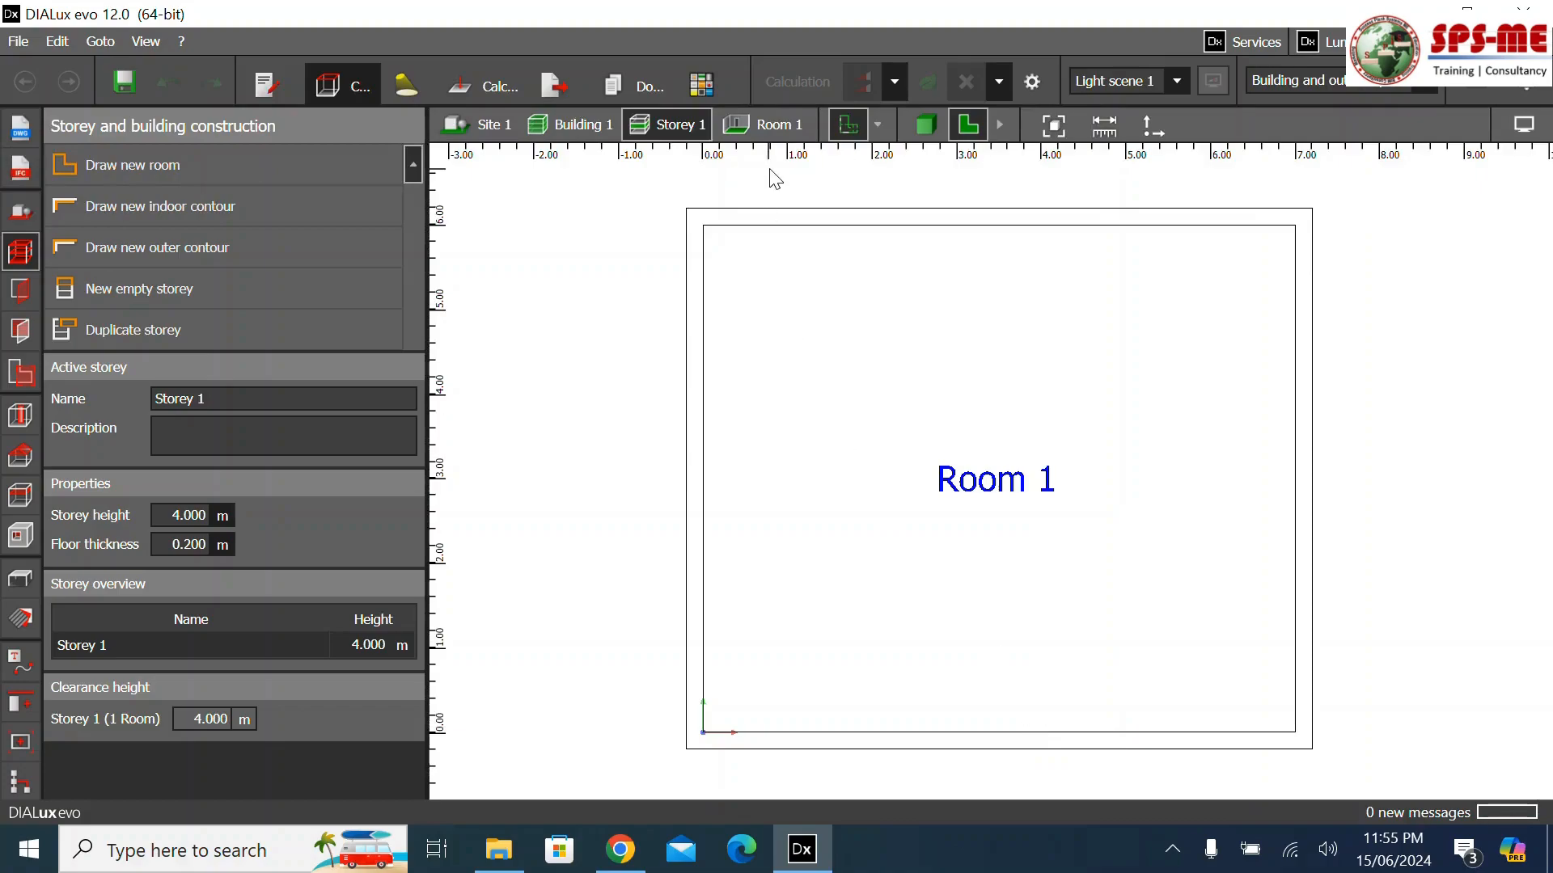
Examine the building exterior and the interior of Room 1 in 3D, and return to the Storey 1 floor plan
left_click(573, 125)
left_click(925, 125)
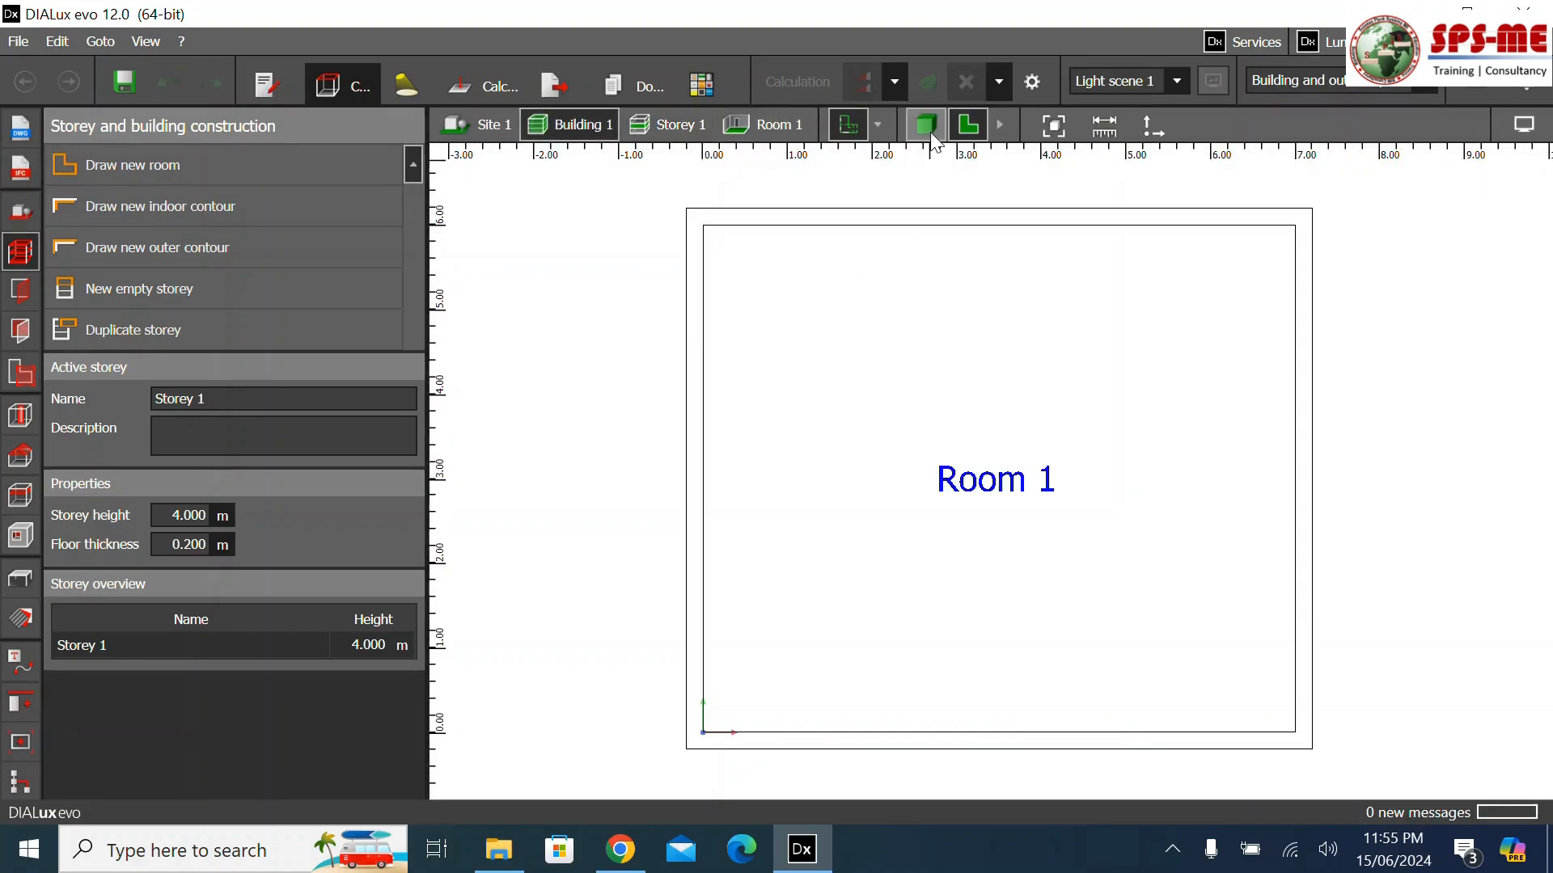
scroll(915, 531, "down", 4)
scroll(1011, 505, "up", 4)
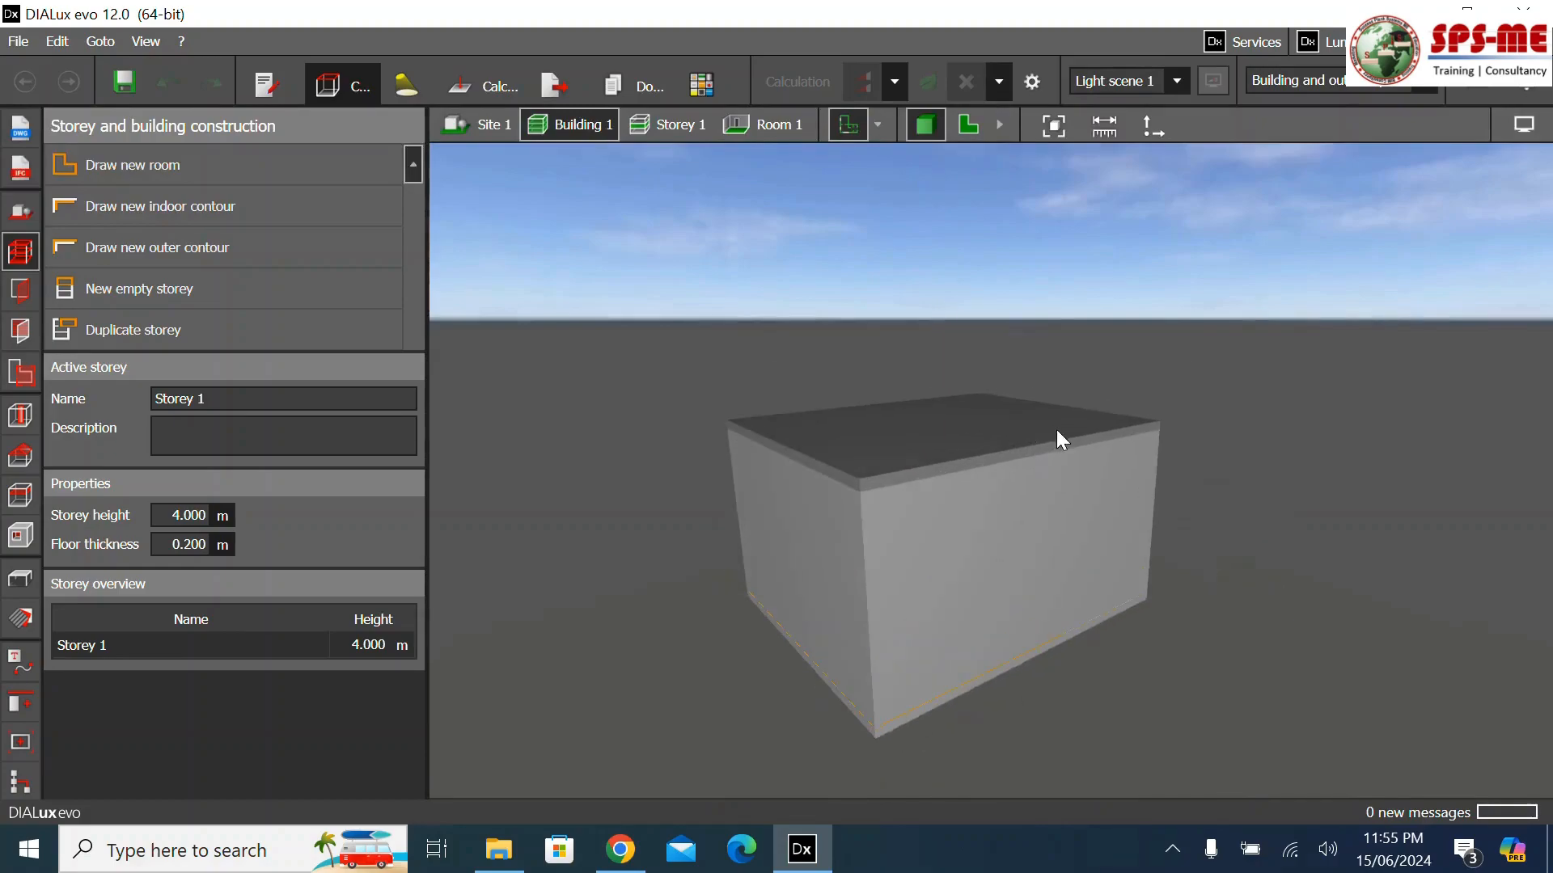
left_click(764, 128)
scroll(994, 638, "up", 3)
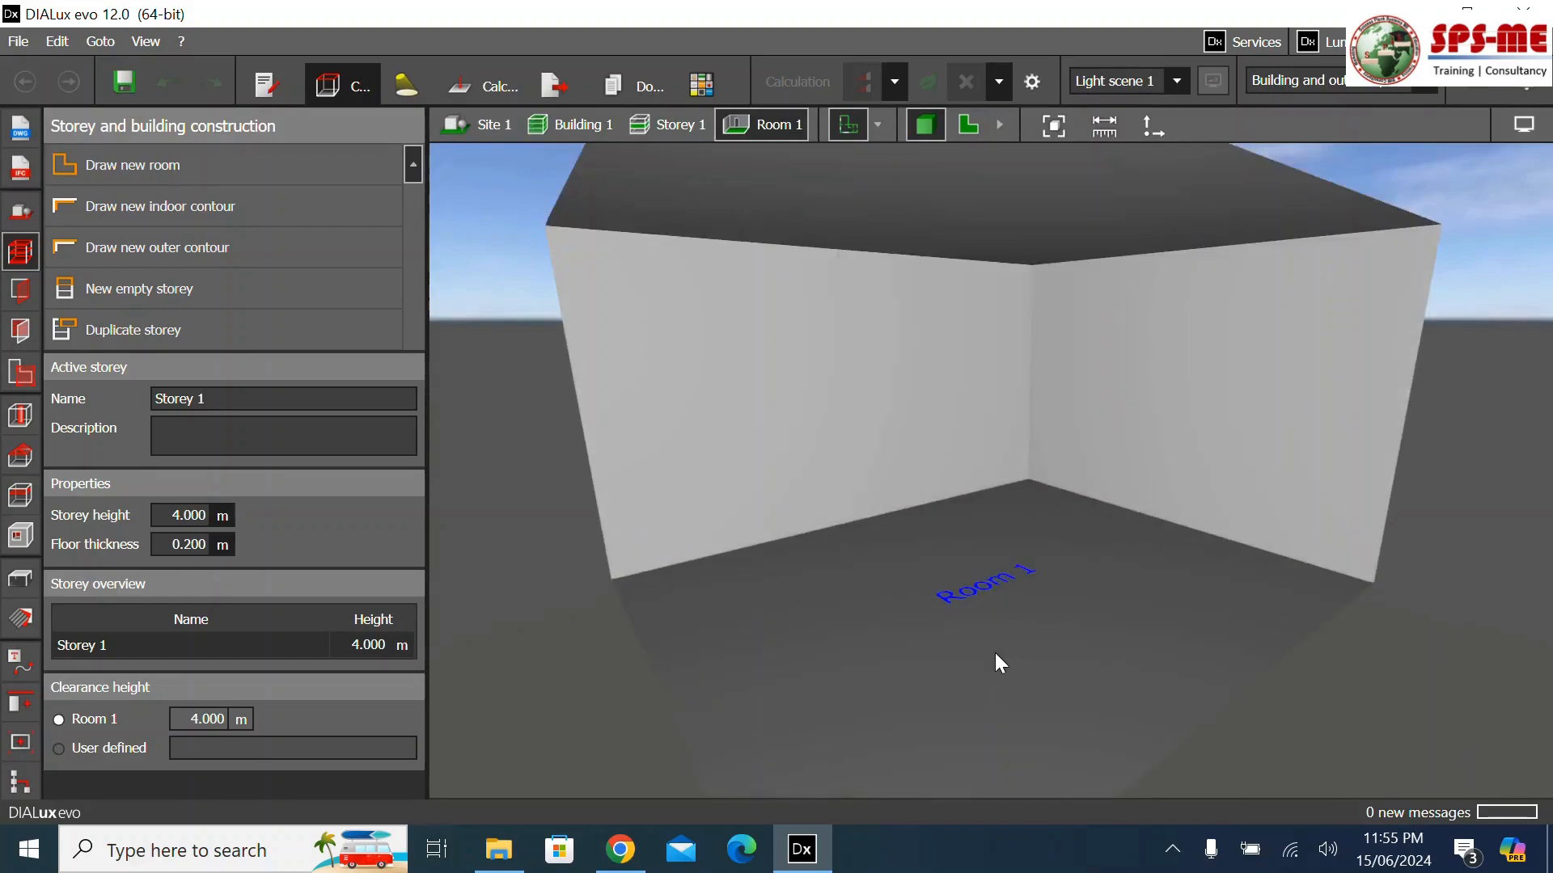
scroll(994, 653, "down", 3)
left_click(590, 126)
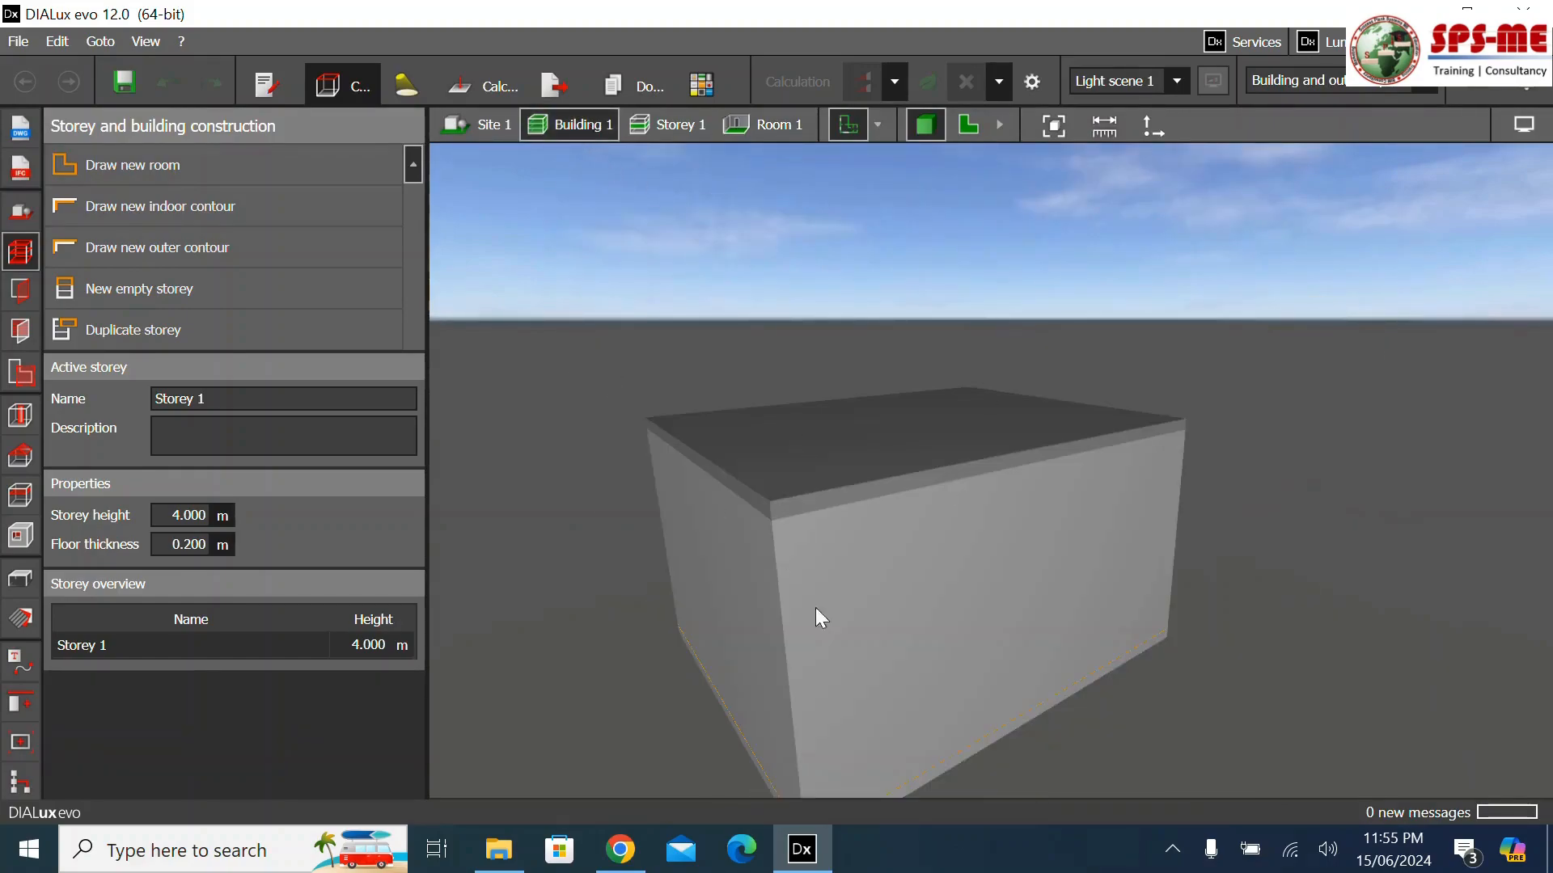
left_click(682, 134)
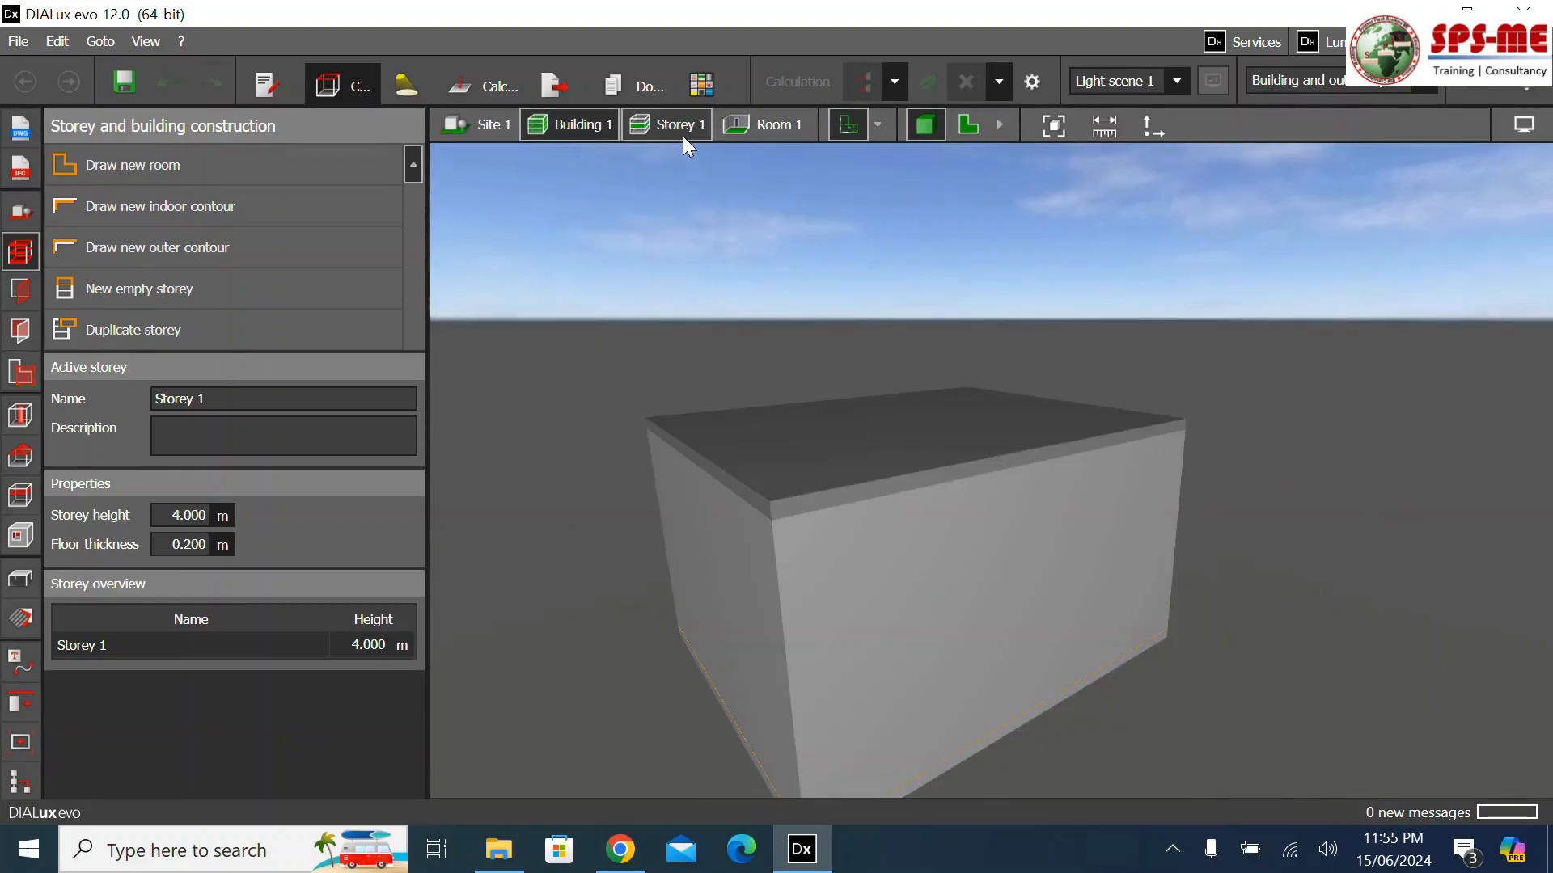
left_click(979, 134)
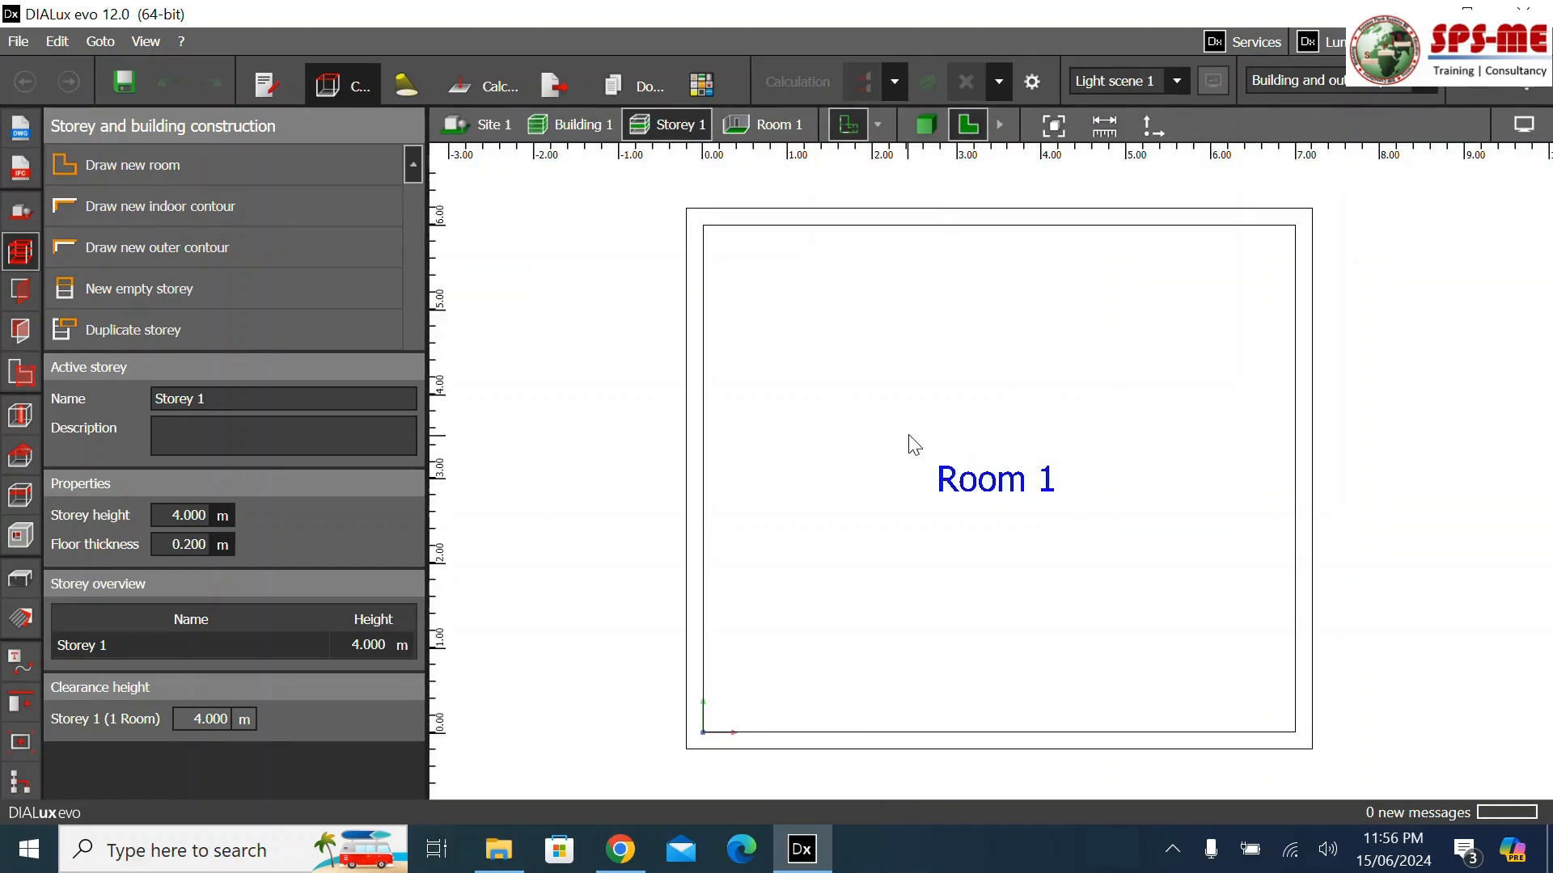
Draw a 1.5 m high rectangular window with mullion, about 2.33 m wide, in the middle of the room's left wall
left_click(21, 289)
left_click(350, 535)
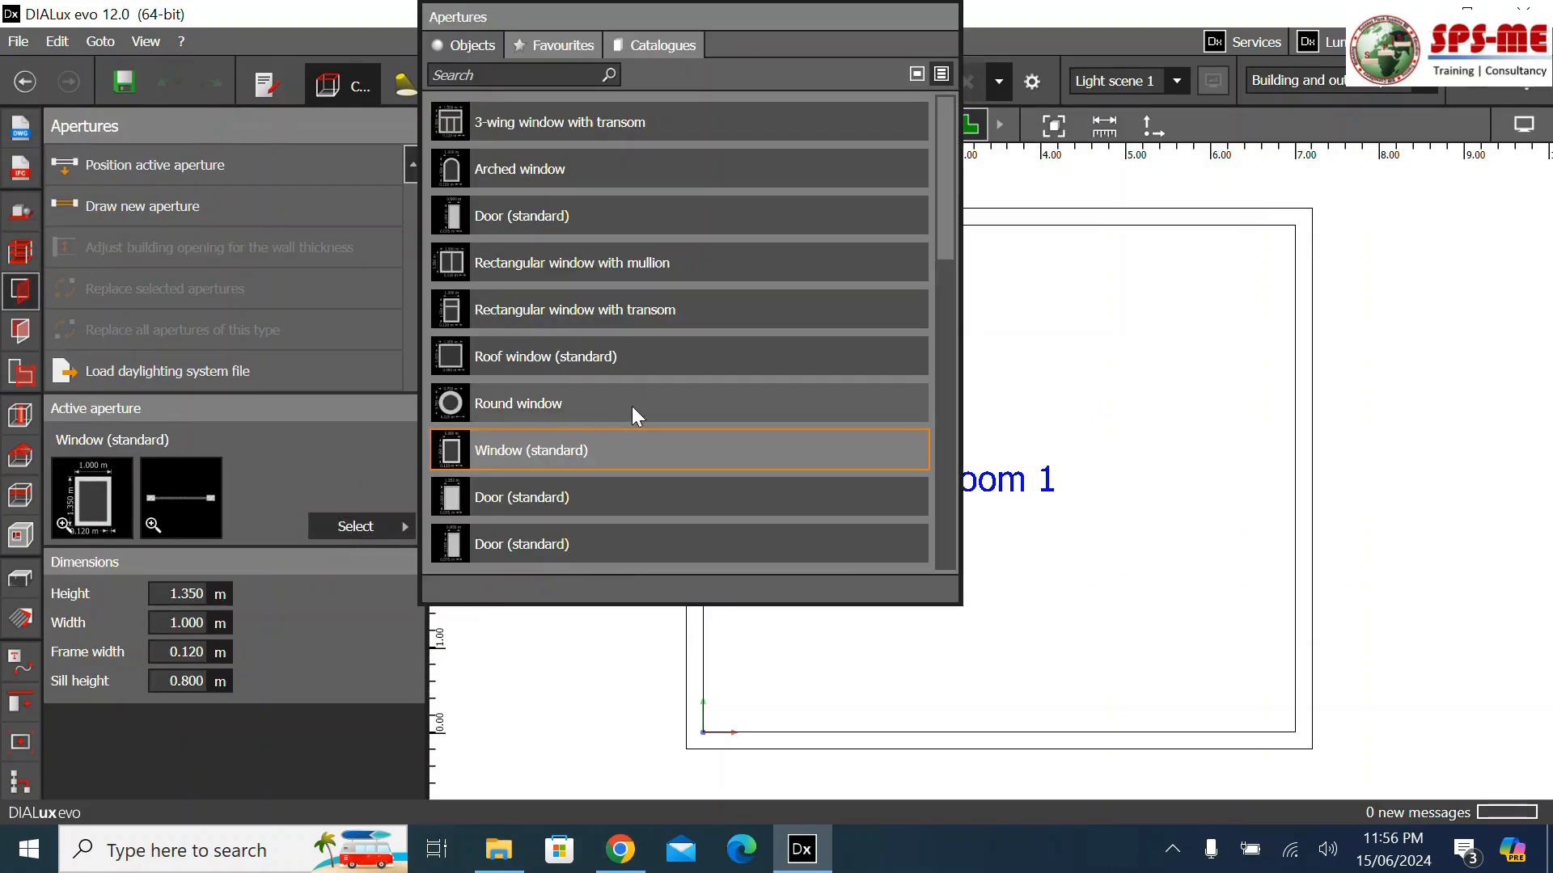
scroll(632, 406, "down", 5)
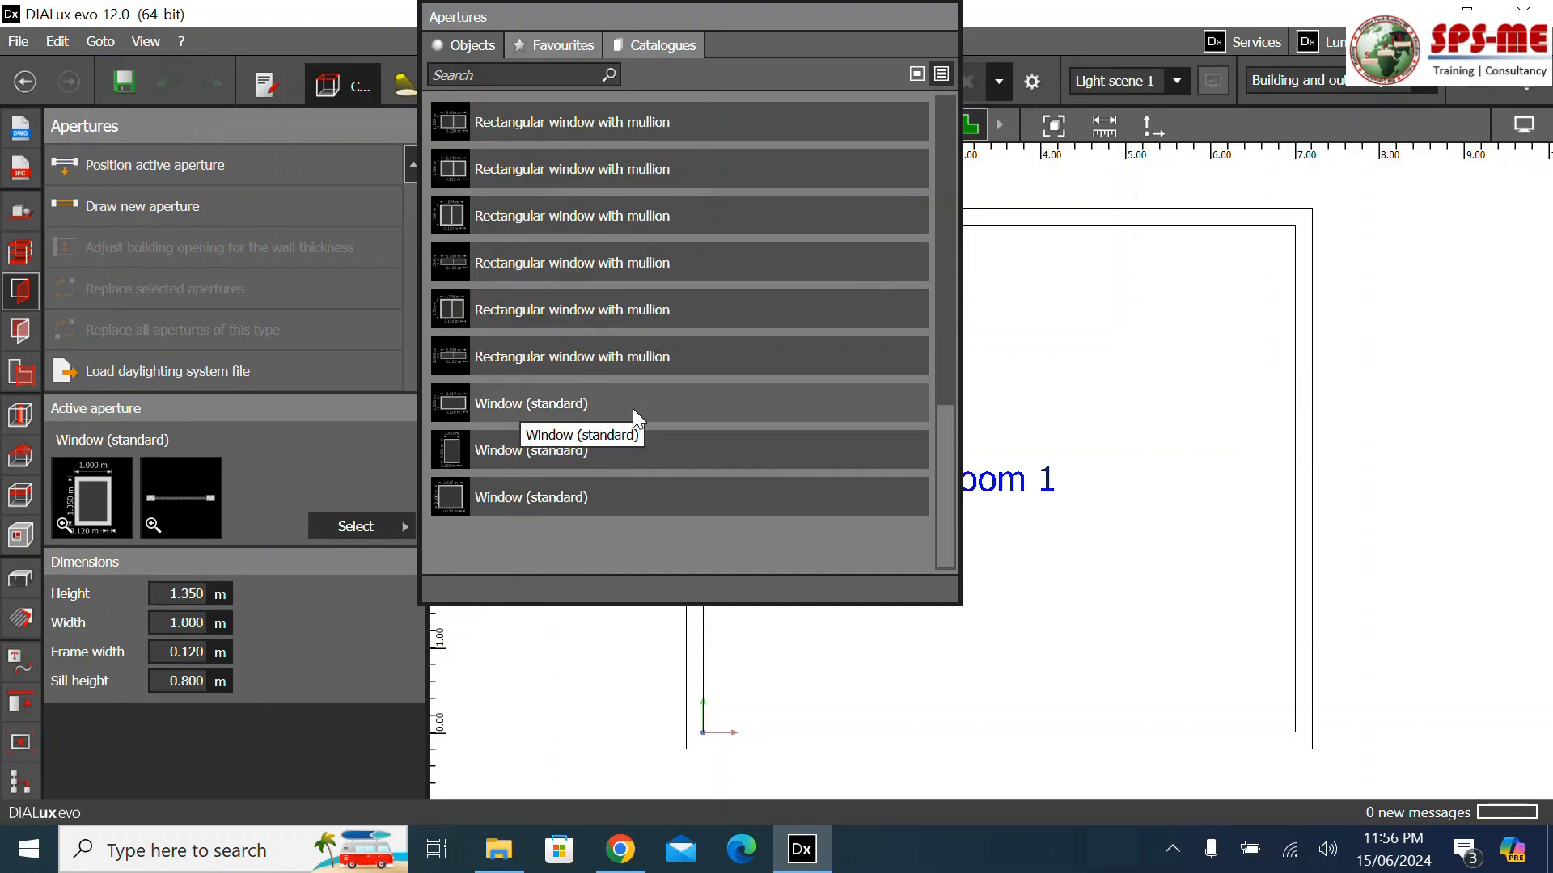
left_click(635, 262)
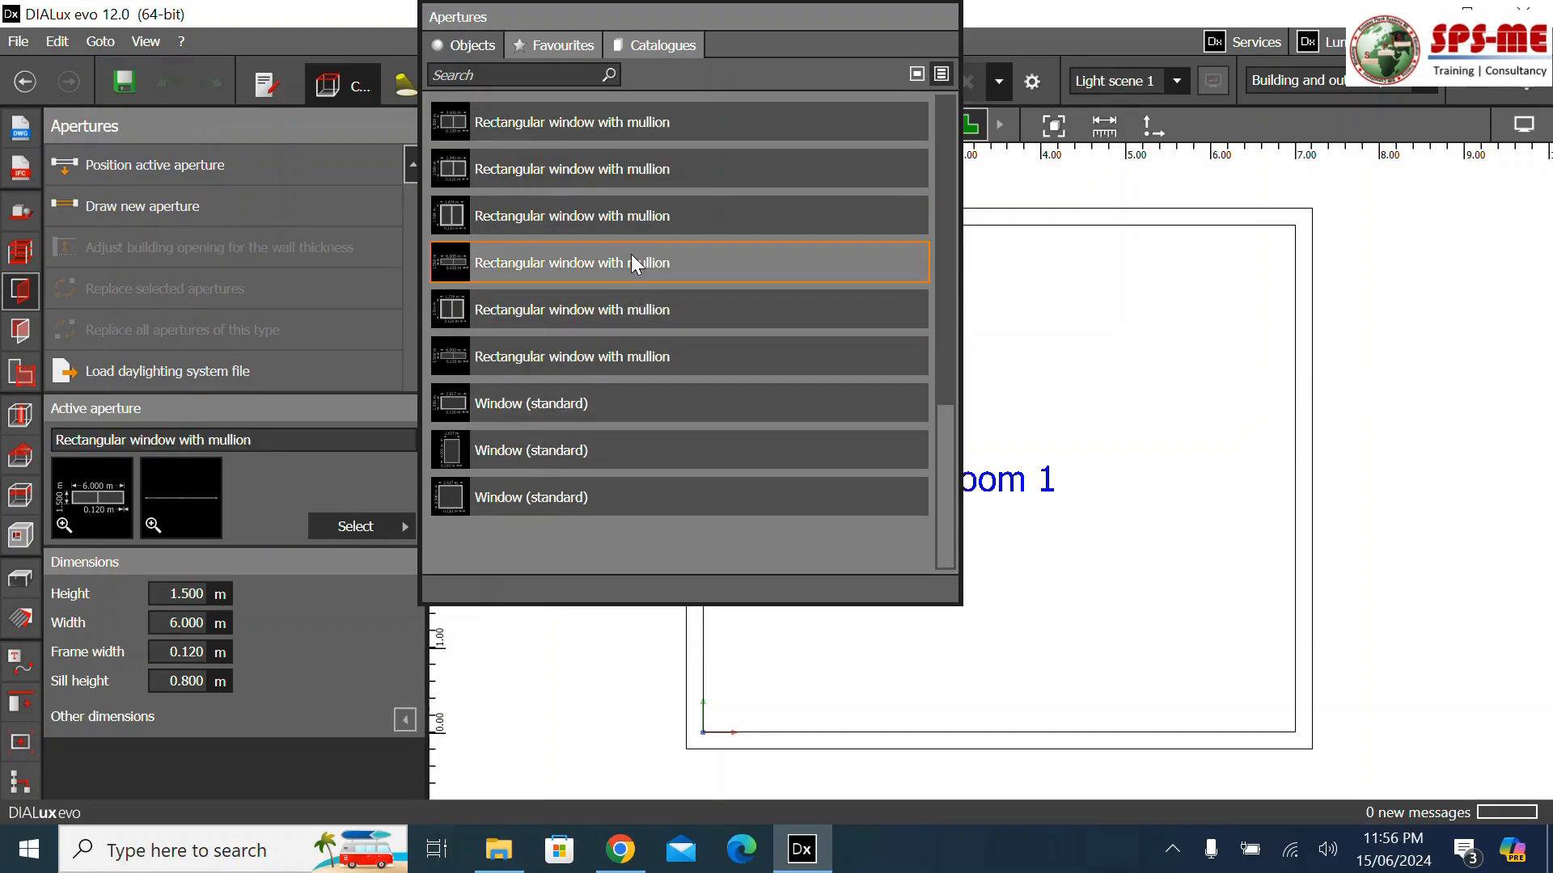
left_click(202, 214)
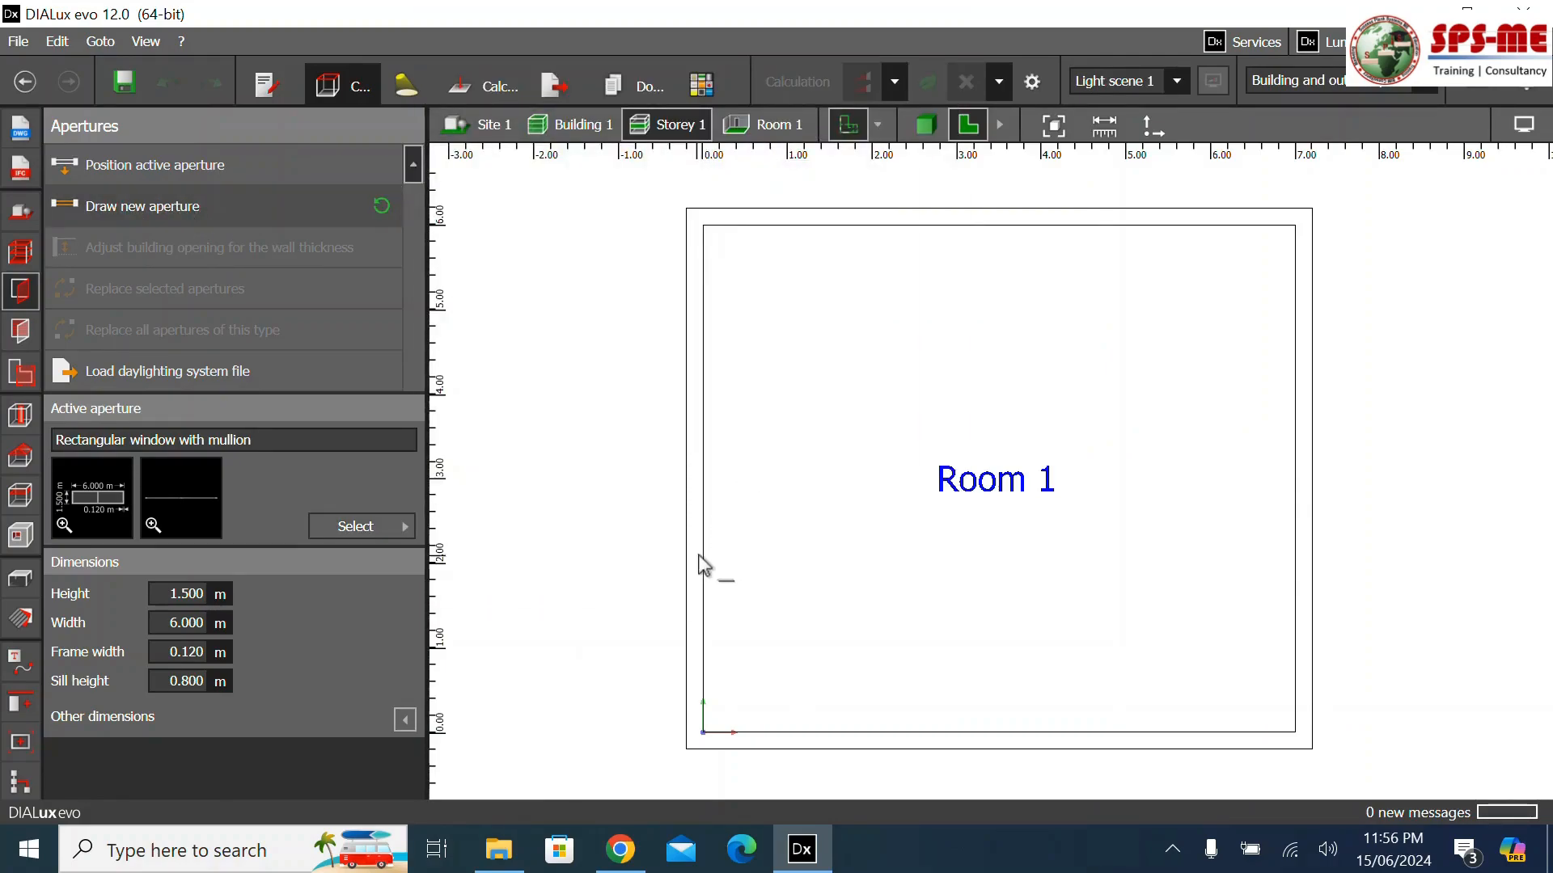
left_click(703, 580)
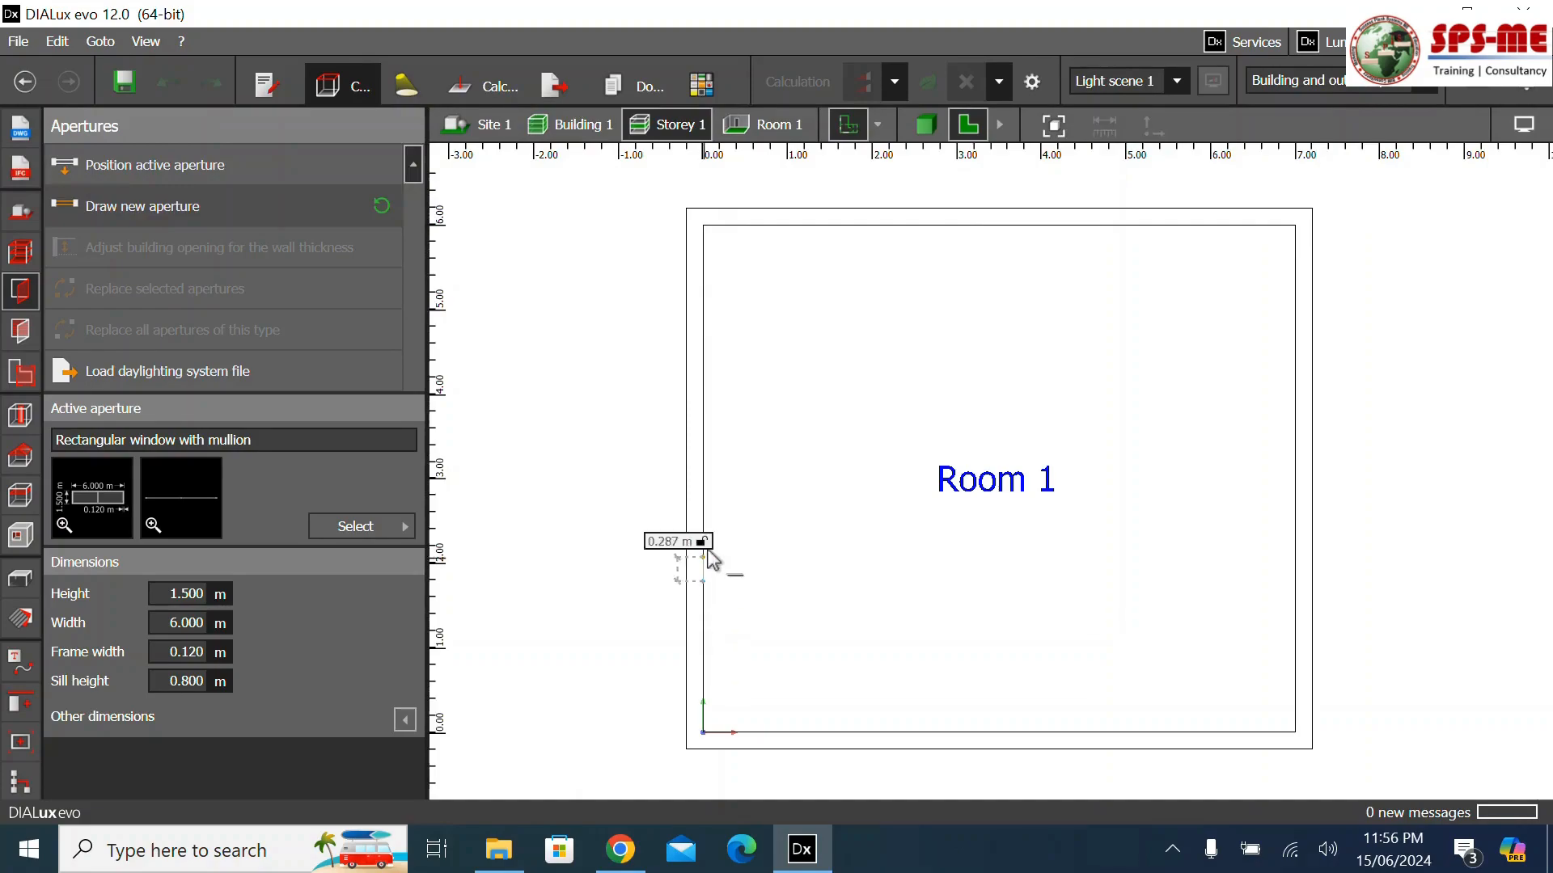
left_click(703, 384)
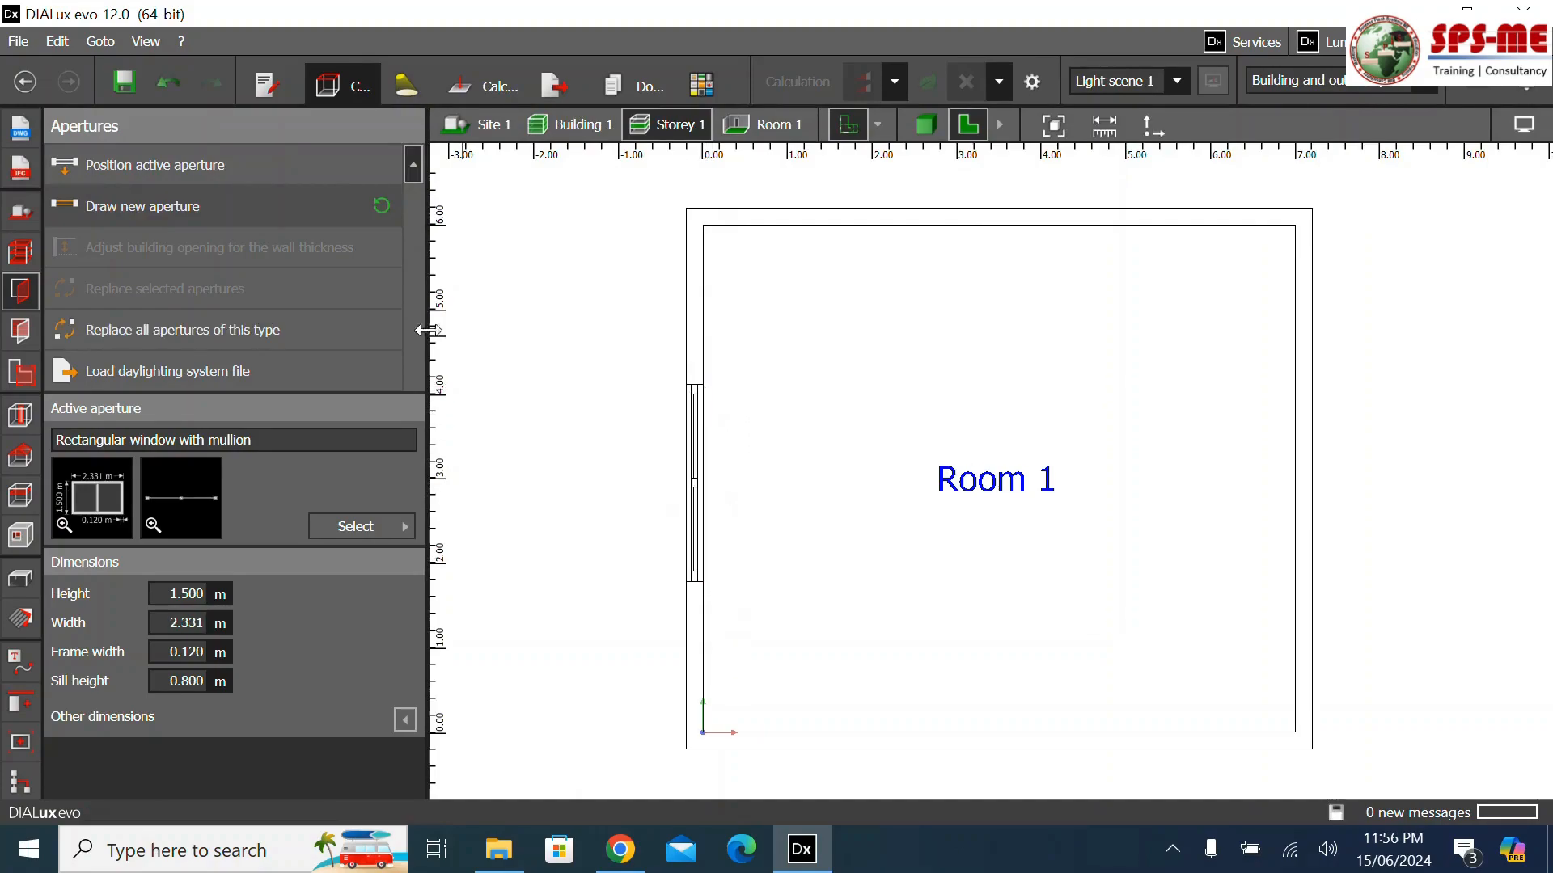
Draw a second rectangular window with mullion, about 2.6 m wide, in the room's upper wall and check the windows in 3D
left_click(194, 206)
left_click(919, 226)
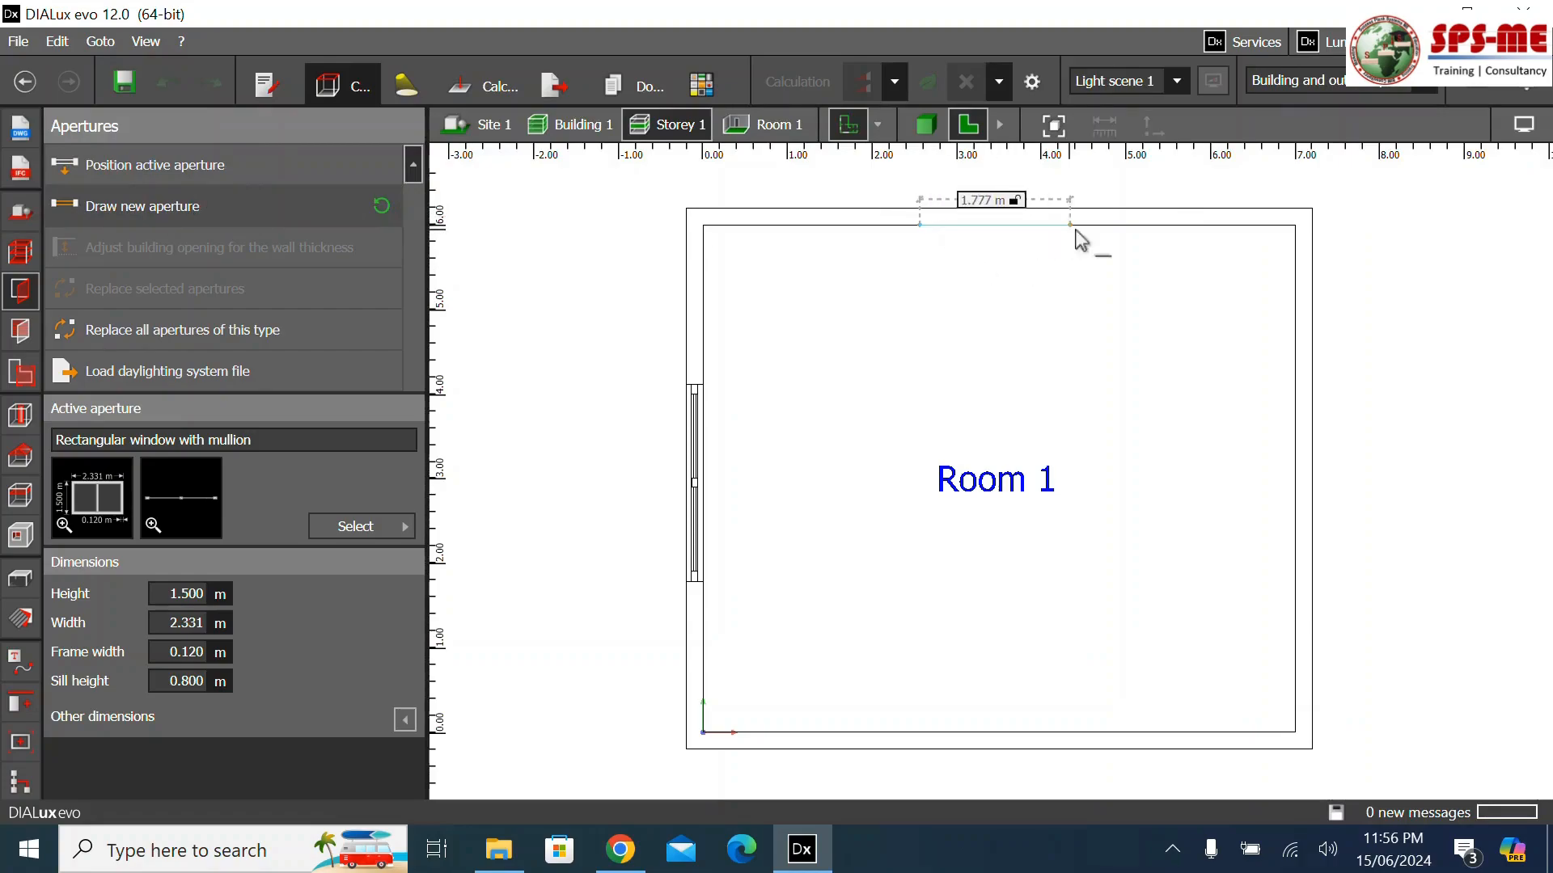
left_click(1140, 238)
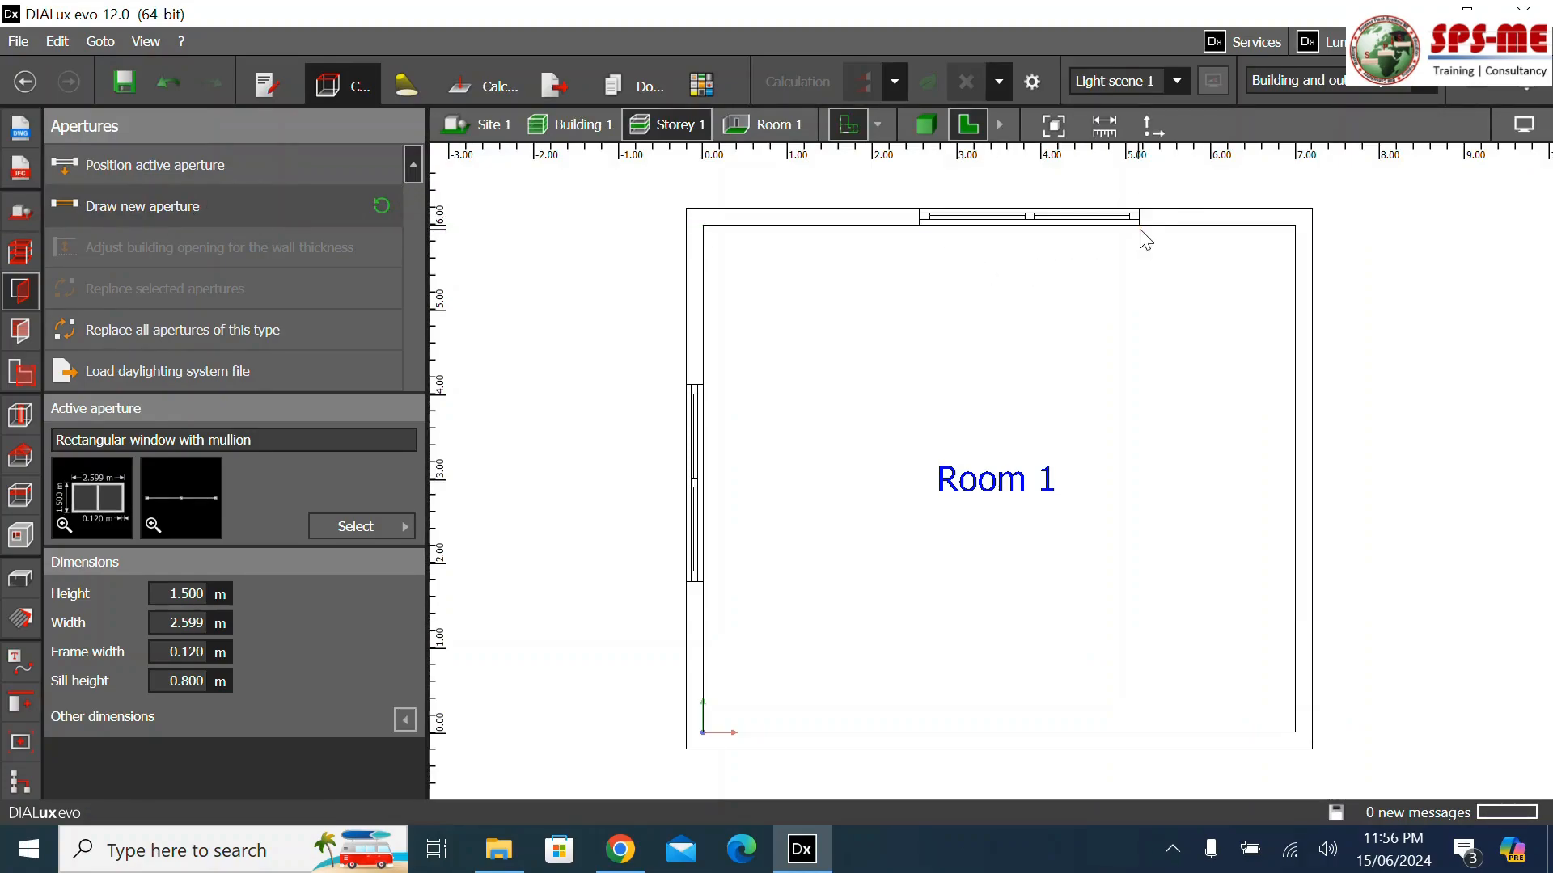
left_click(925, 126)
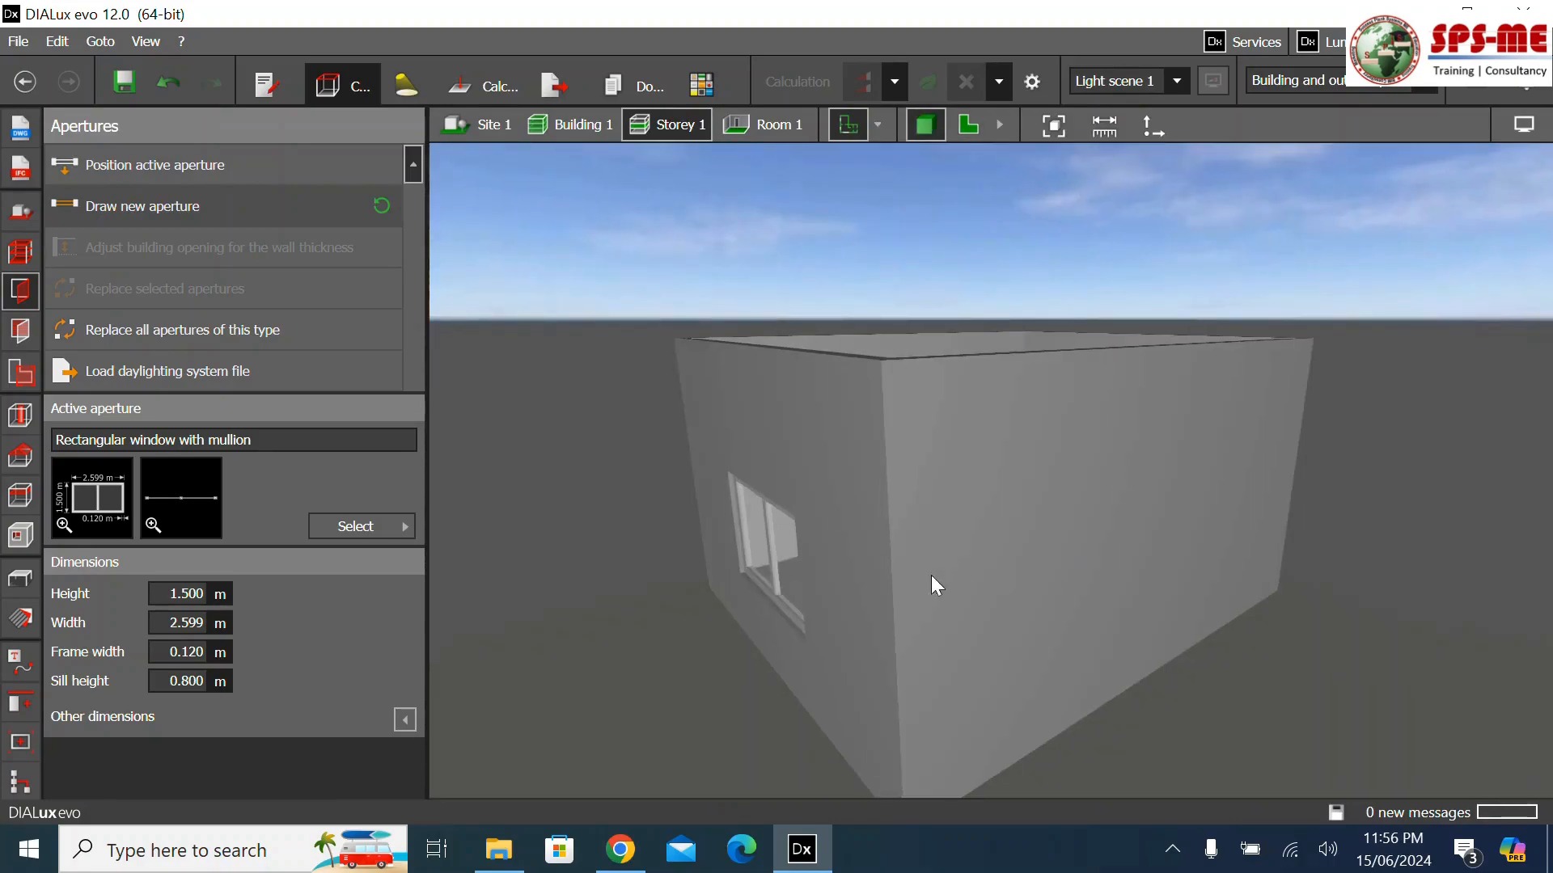
right_click_drag(959, 575, 702, 576)
scroll(702, 576, "up", 5)
scroll(754, 567, "down", 8)
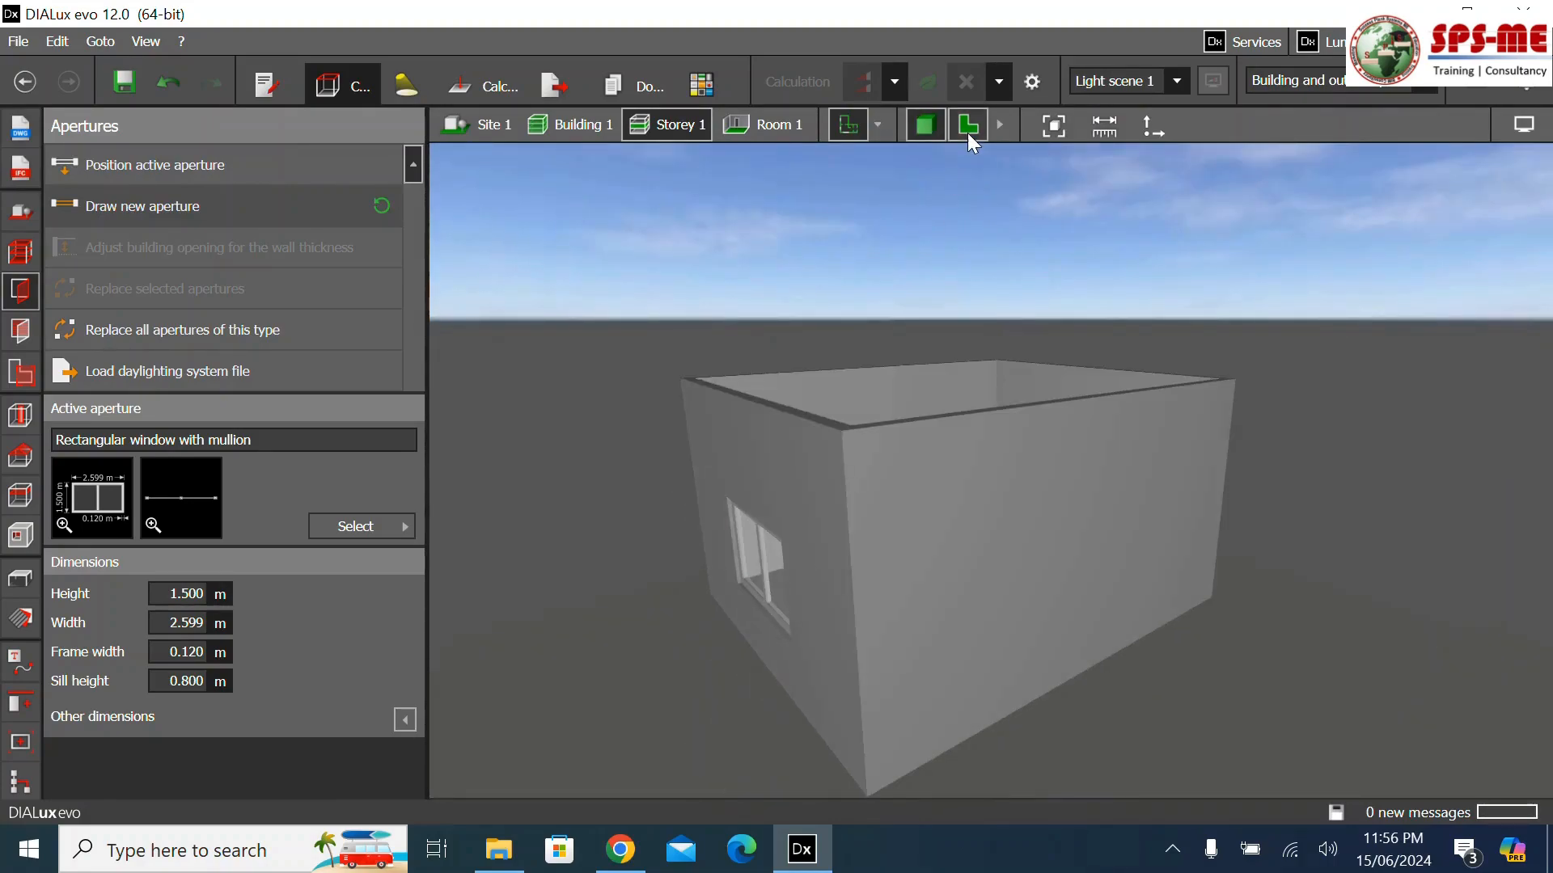
left_click(968, 127)
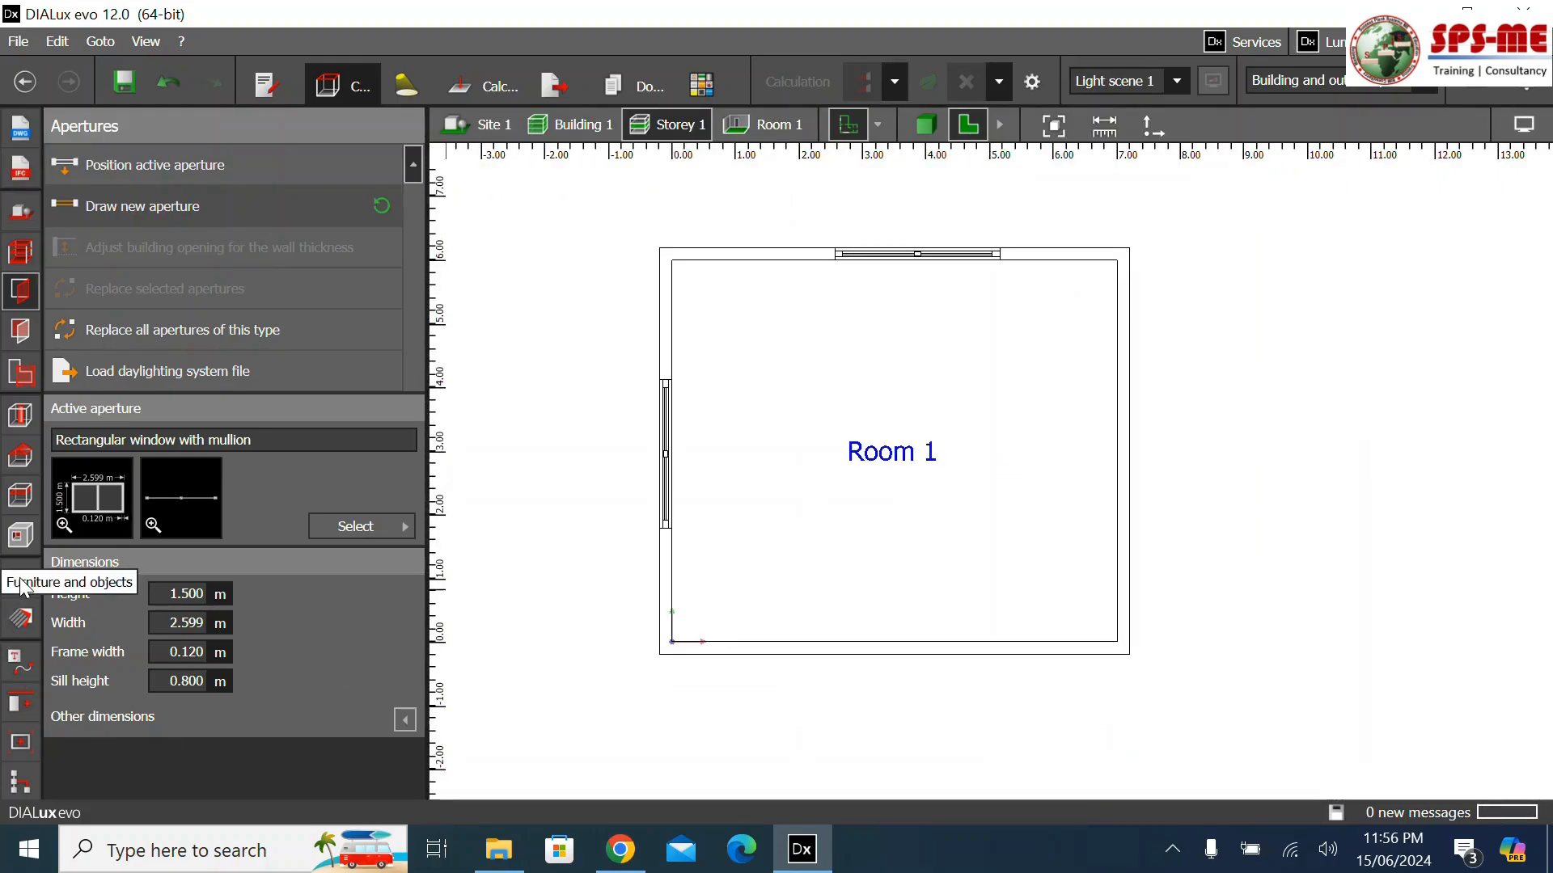
Place a single 1 m cube in Room 1 and move it into the lower-left corner, at position 0.5, 0.5 m
left_click(20, 582)
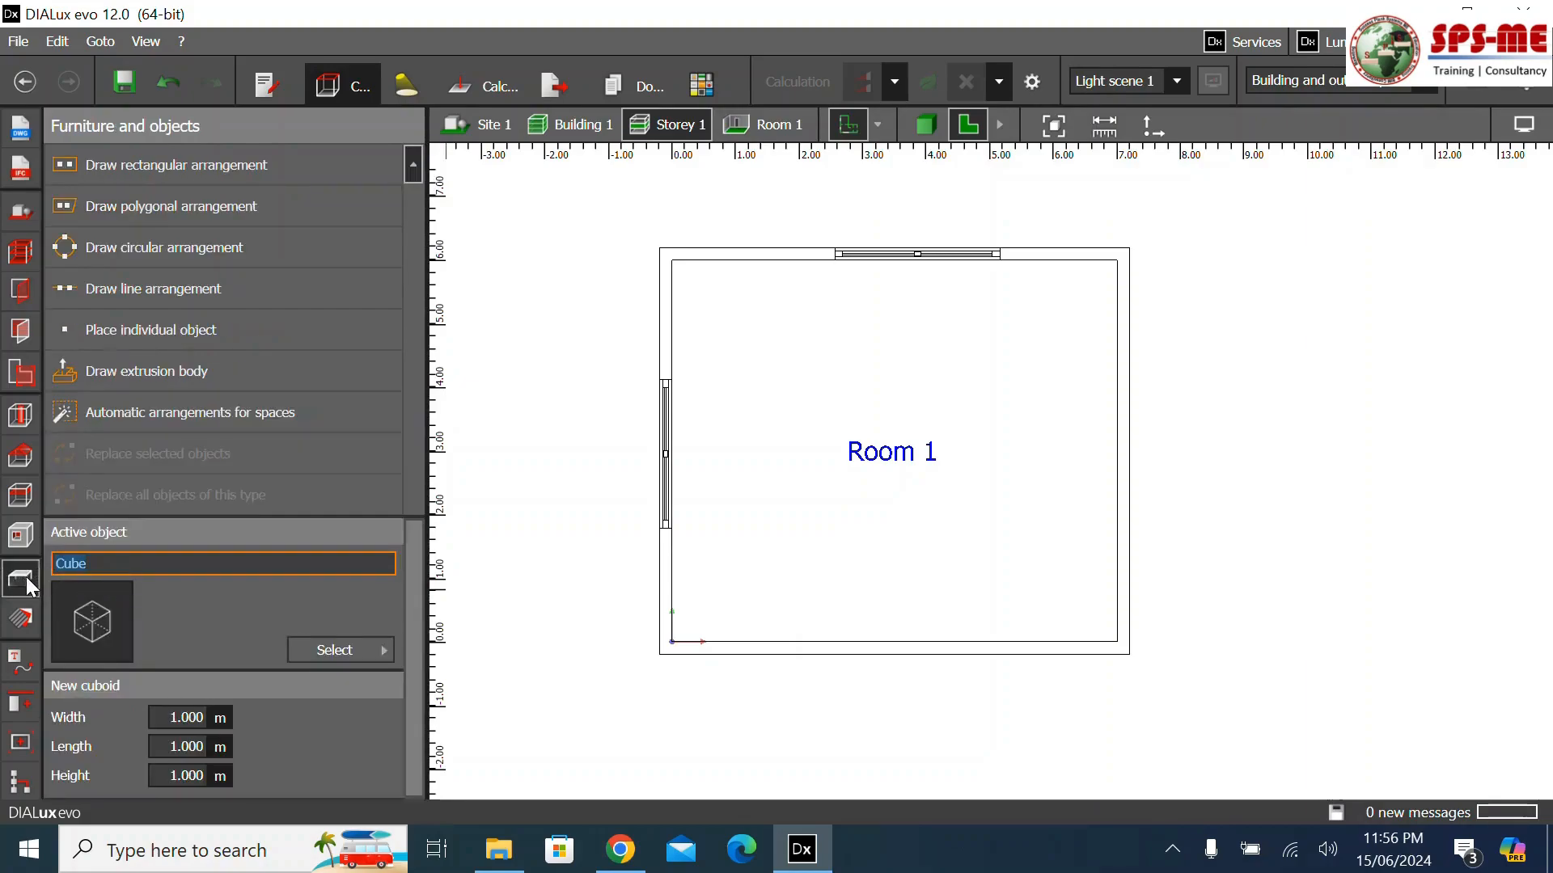
left_click(333, 652)
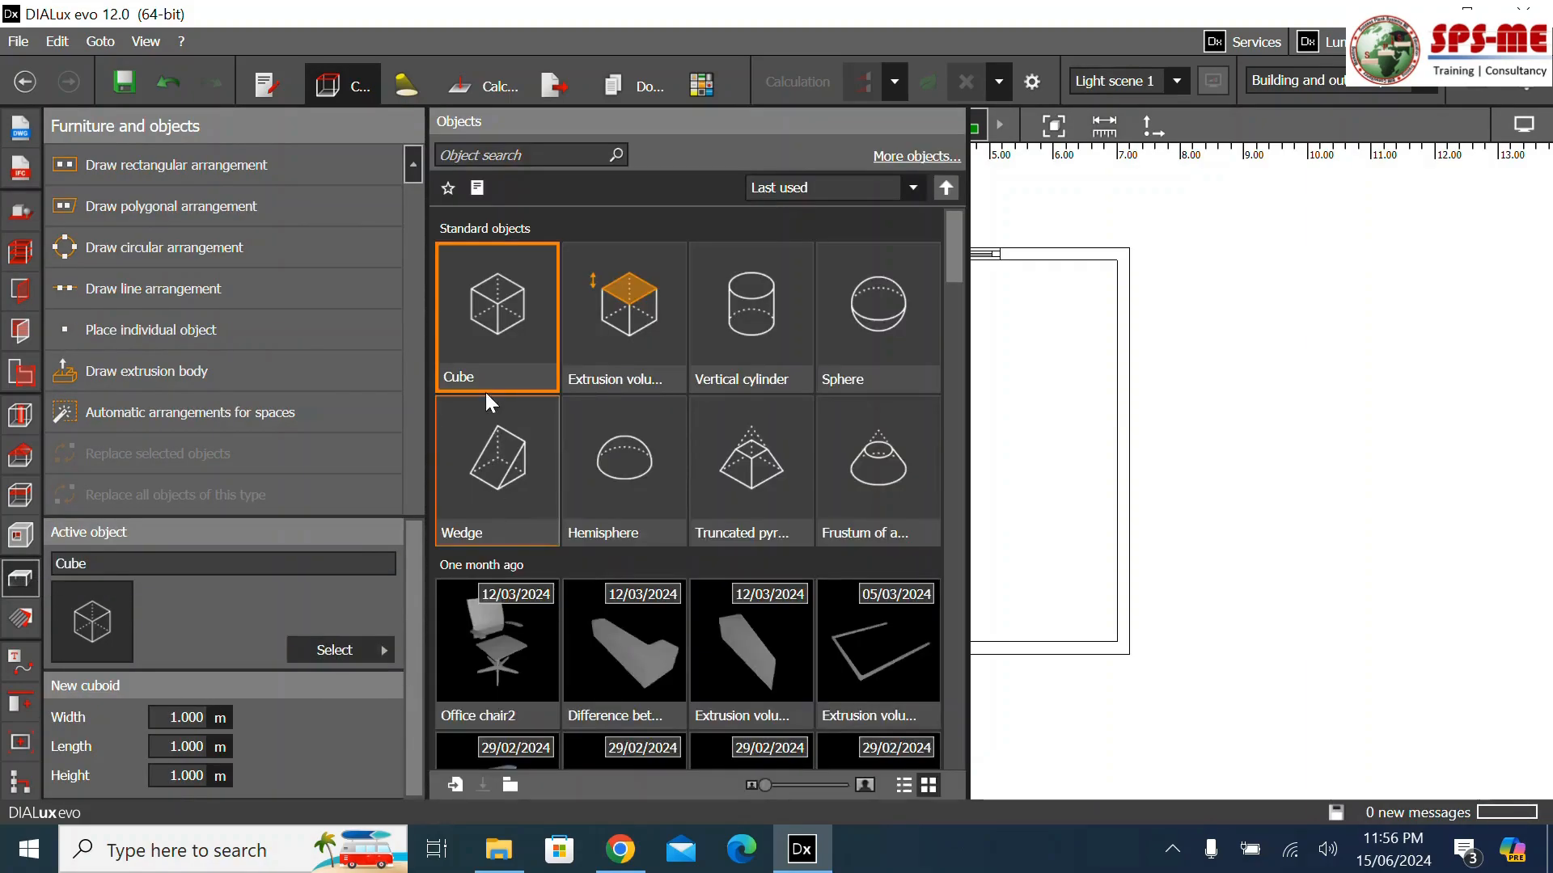
left_click(226, 332)
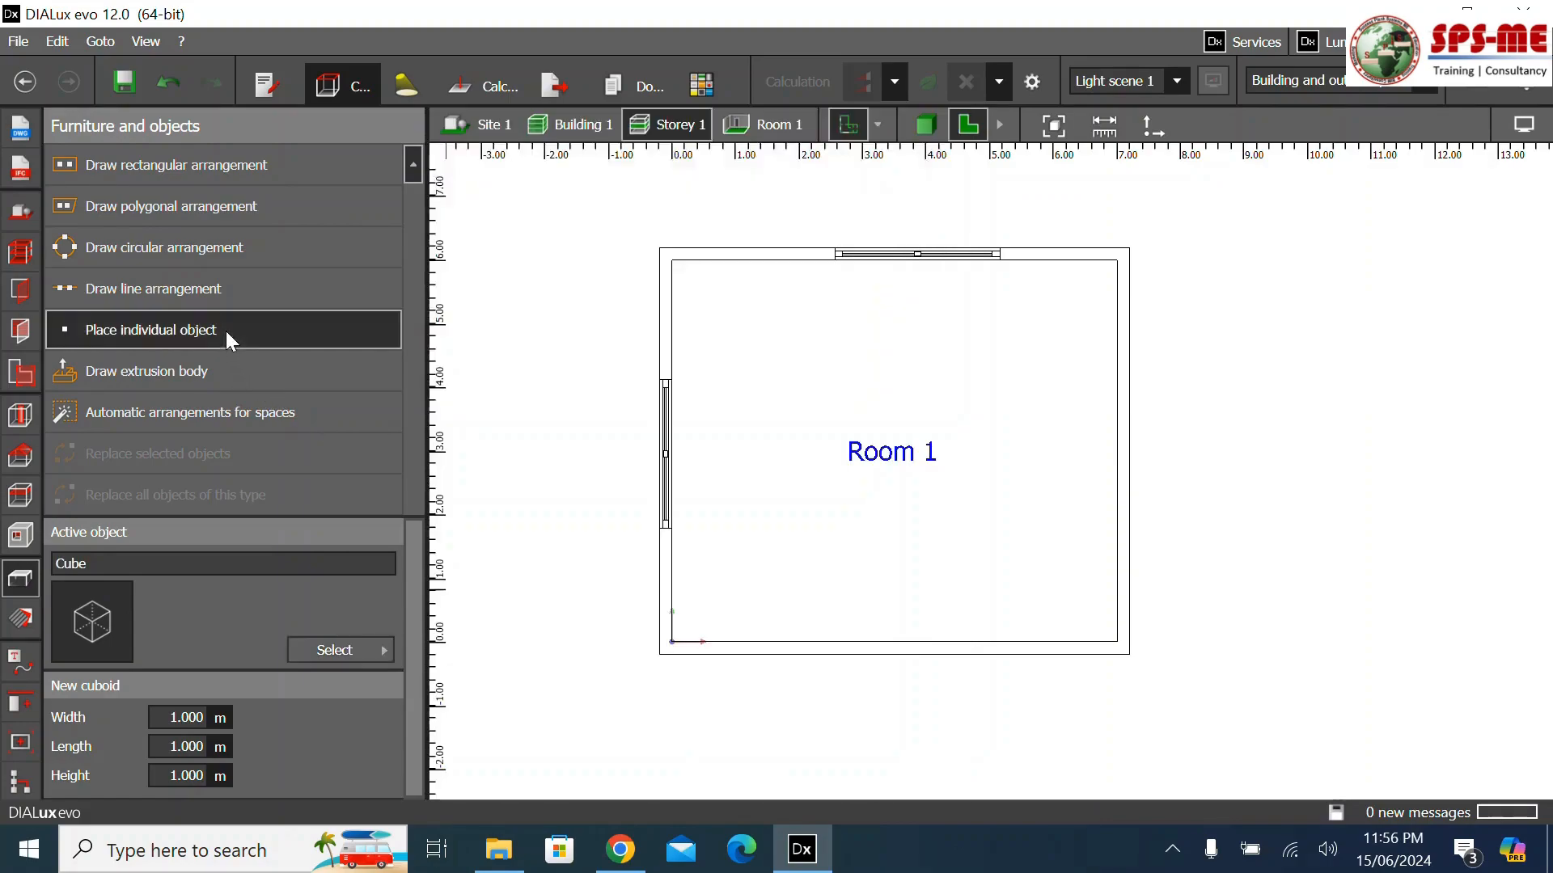
left_click(722, 566)
scroll(728, 517, "up", 3)
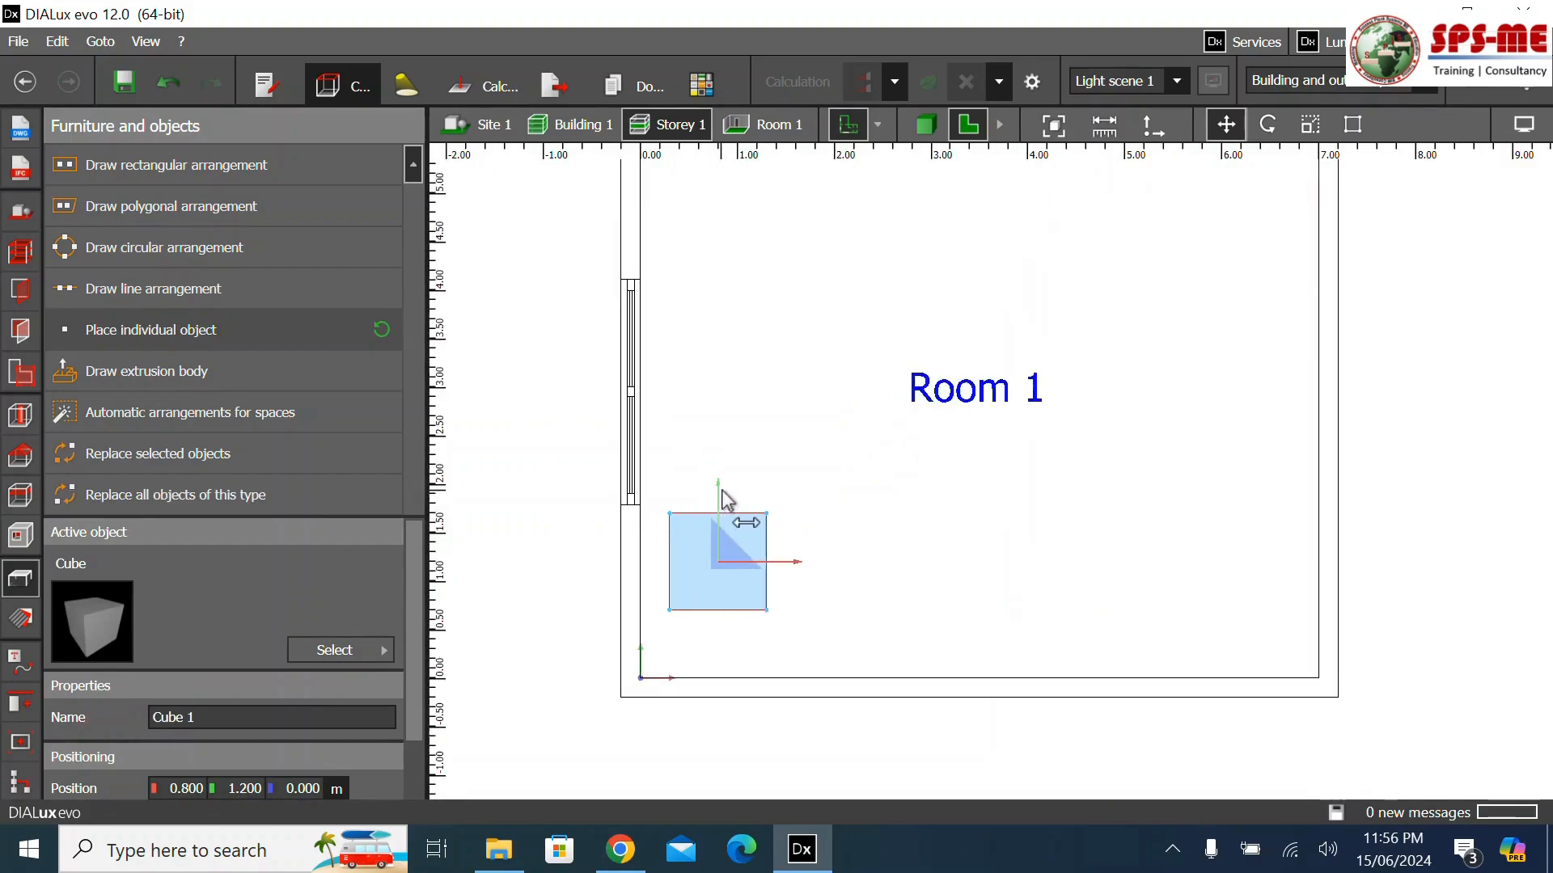
left_click_drag(720, 494, 710, 560)
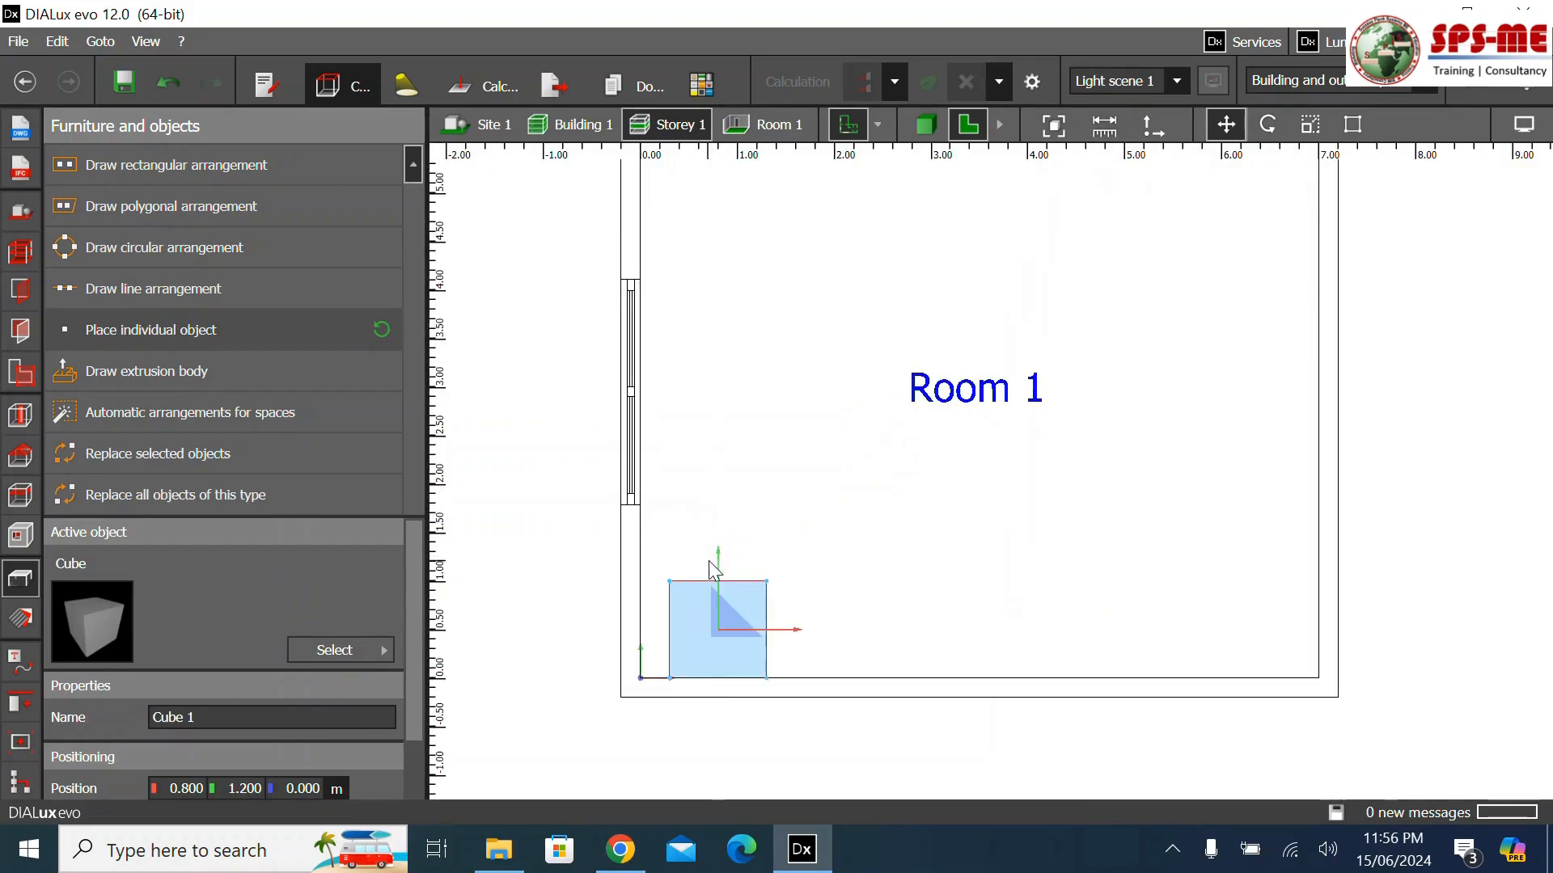
left_click_drag(784, 646, 760, 647)
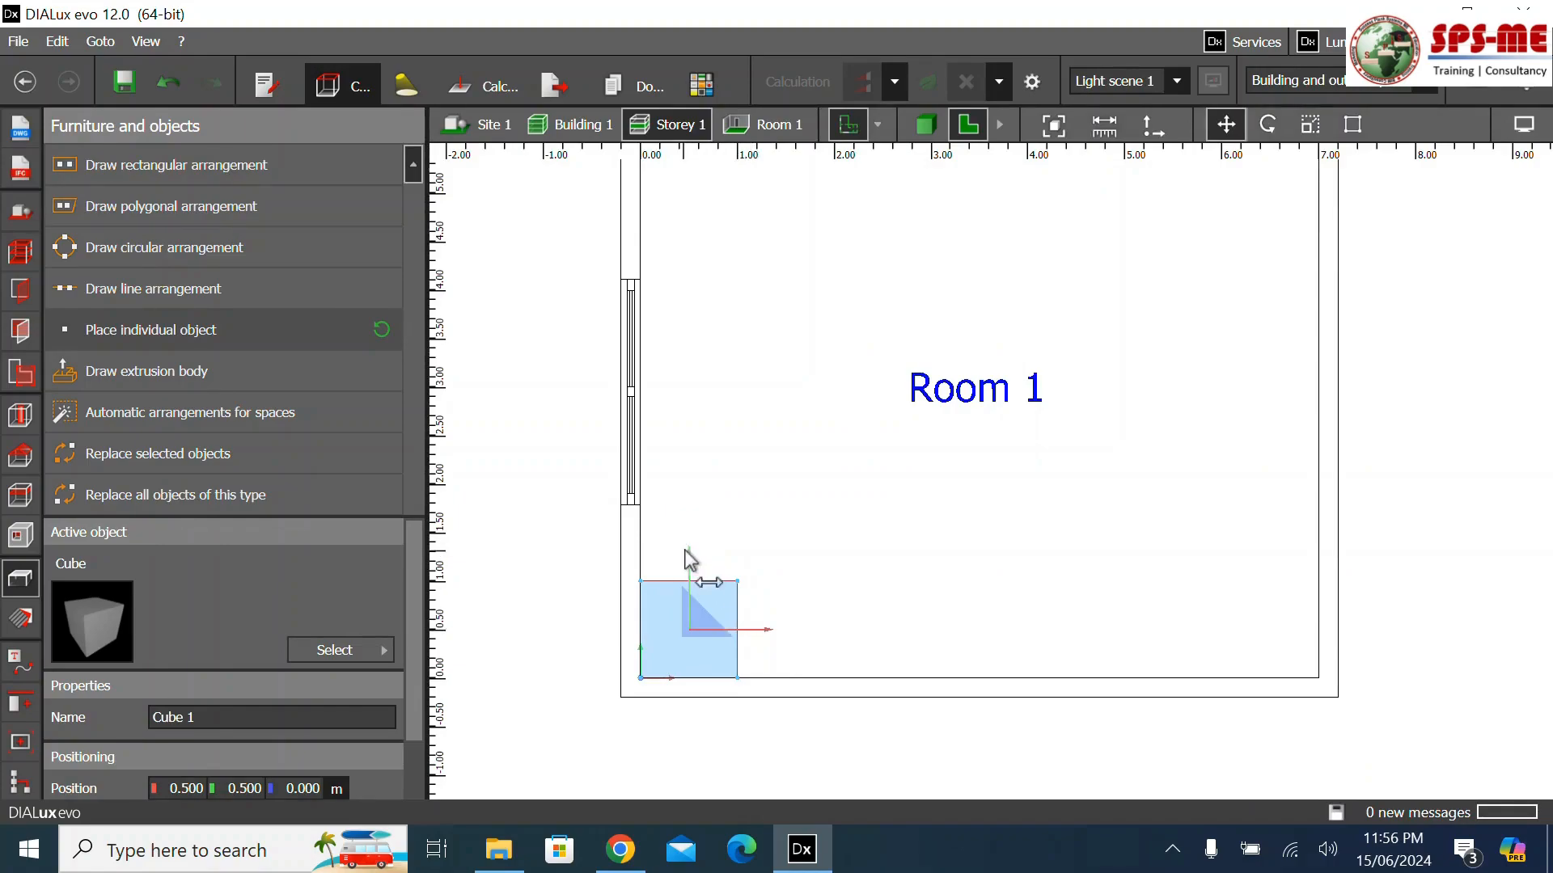
Stretch the cube along the left wall up to the upper wall, to a length of 6 m
left_click(1310, 126)
left_click_drag(686, 580, 730, 231)
scroll(672, 623, "down", 5)
scroll(703, 289, "up", 7)
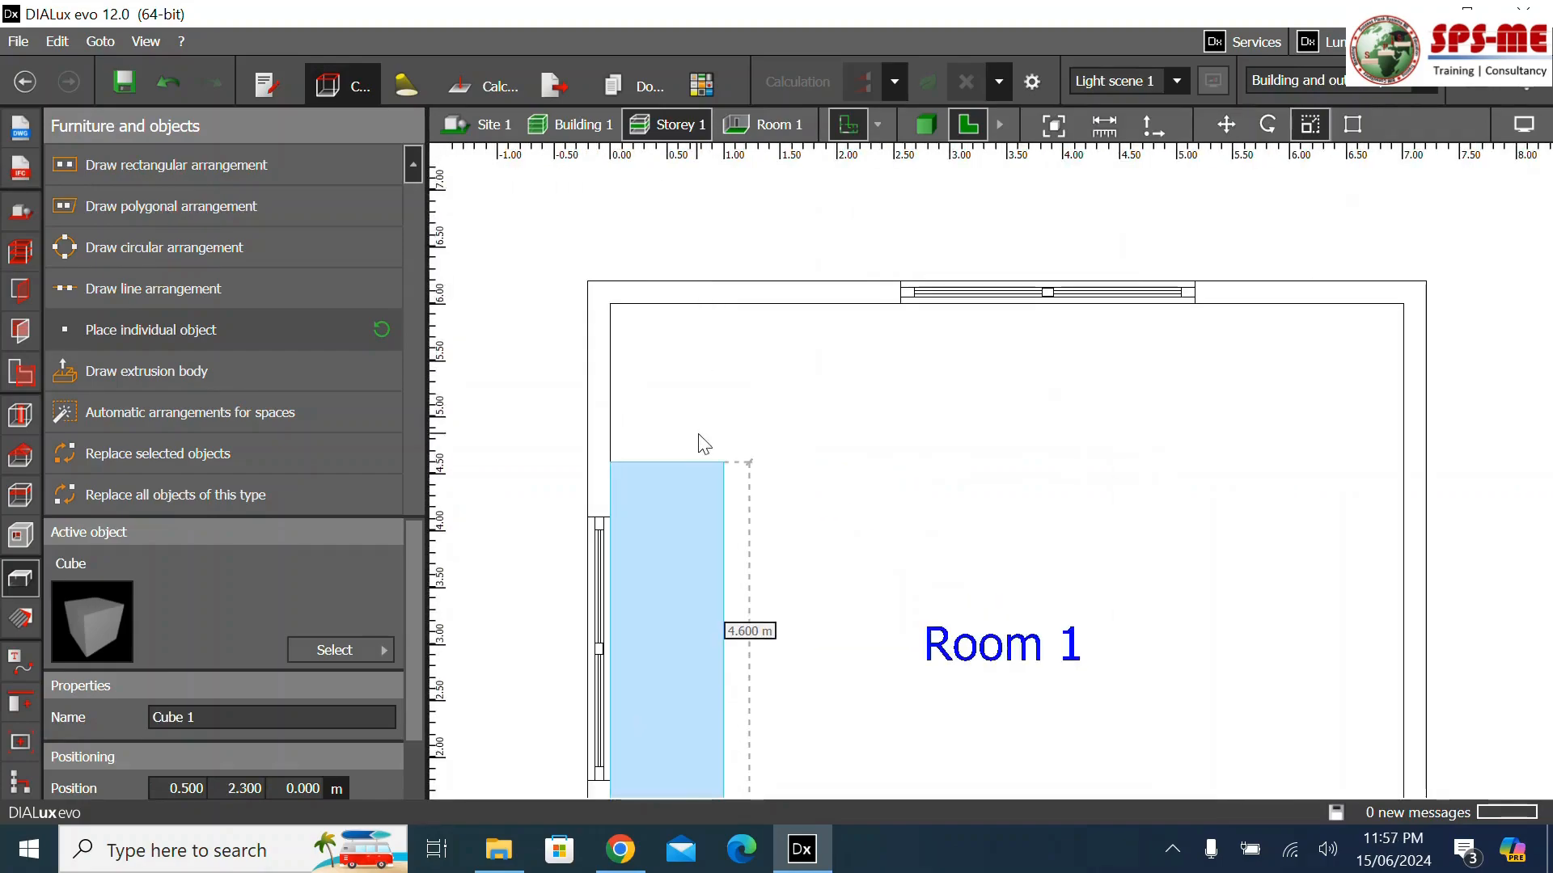
left_click_drag(684, 461, 692, 309)
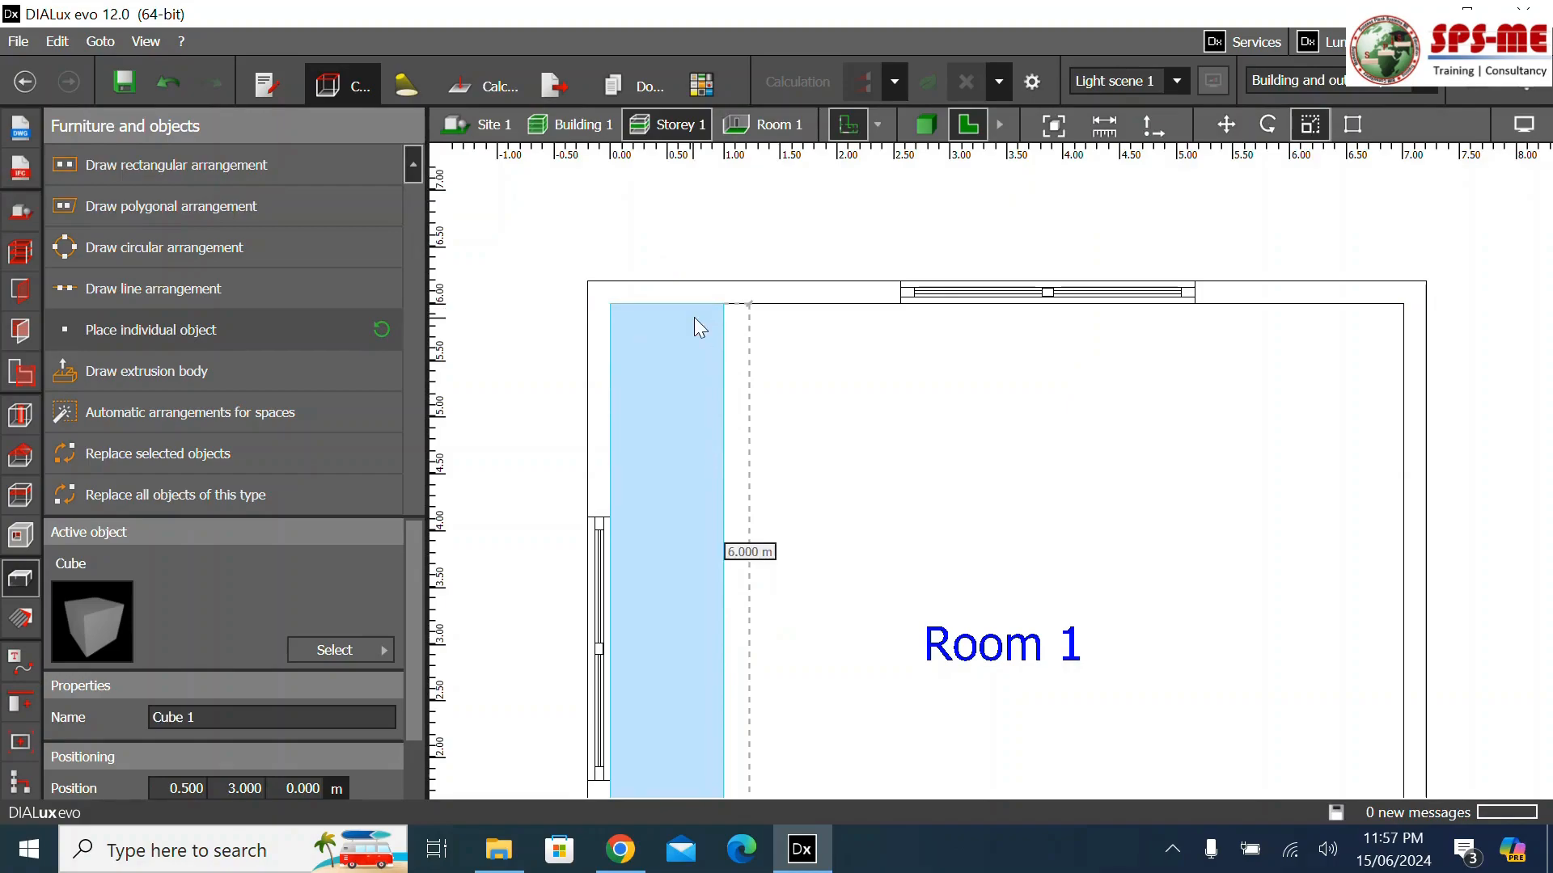
scroll(732, 275, "down", 3)
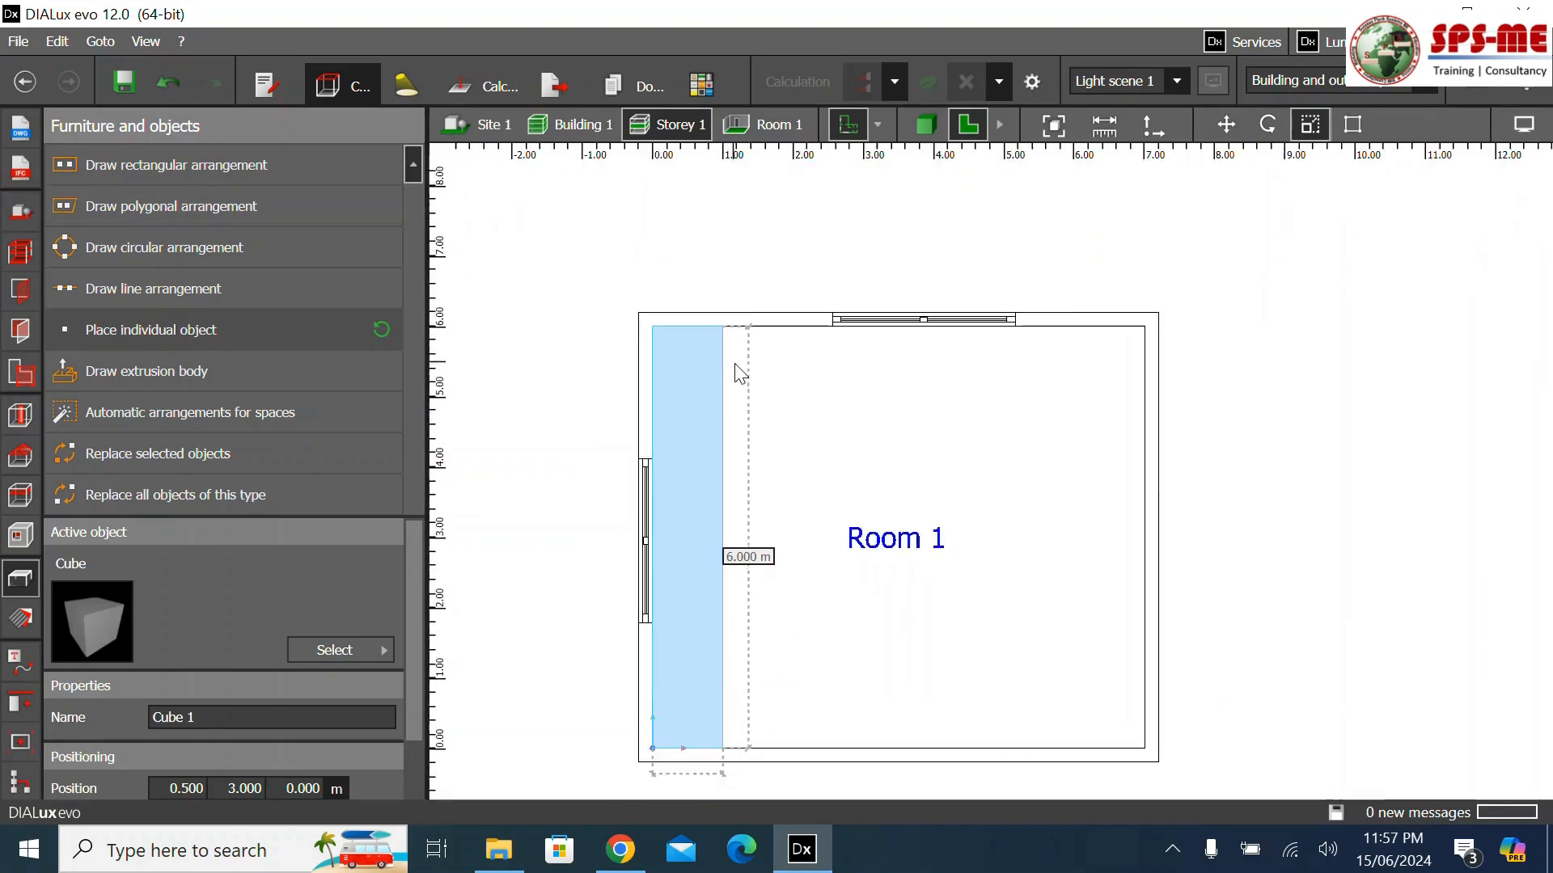
Check the long cube's height against the left-wall window in 3D, comparing the storey, room and building views
scroll(304, 745, "down", 2)
left_click(310, 712)
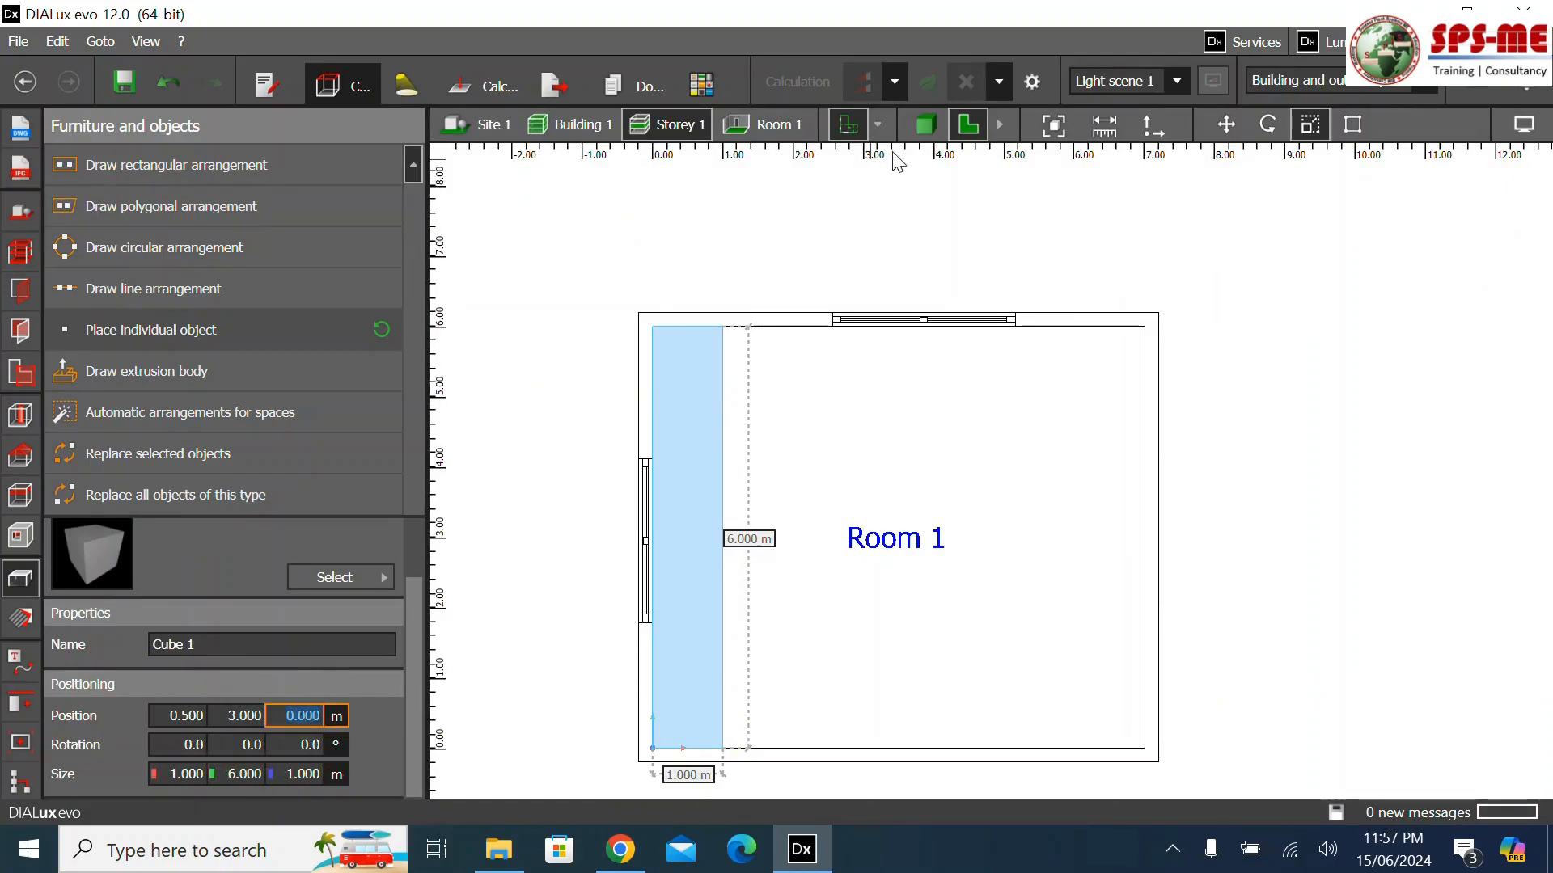
left_click(926, 124)
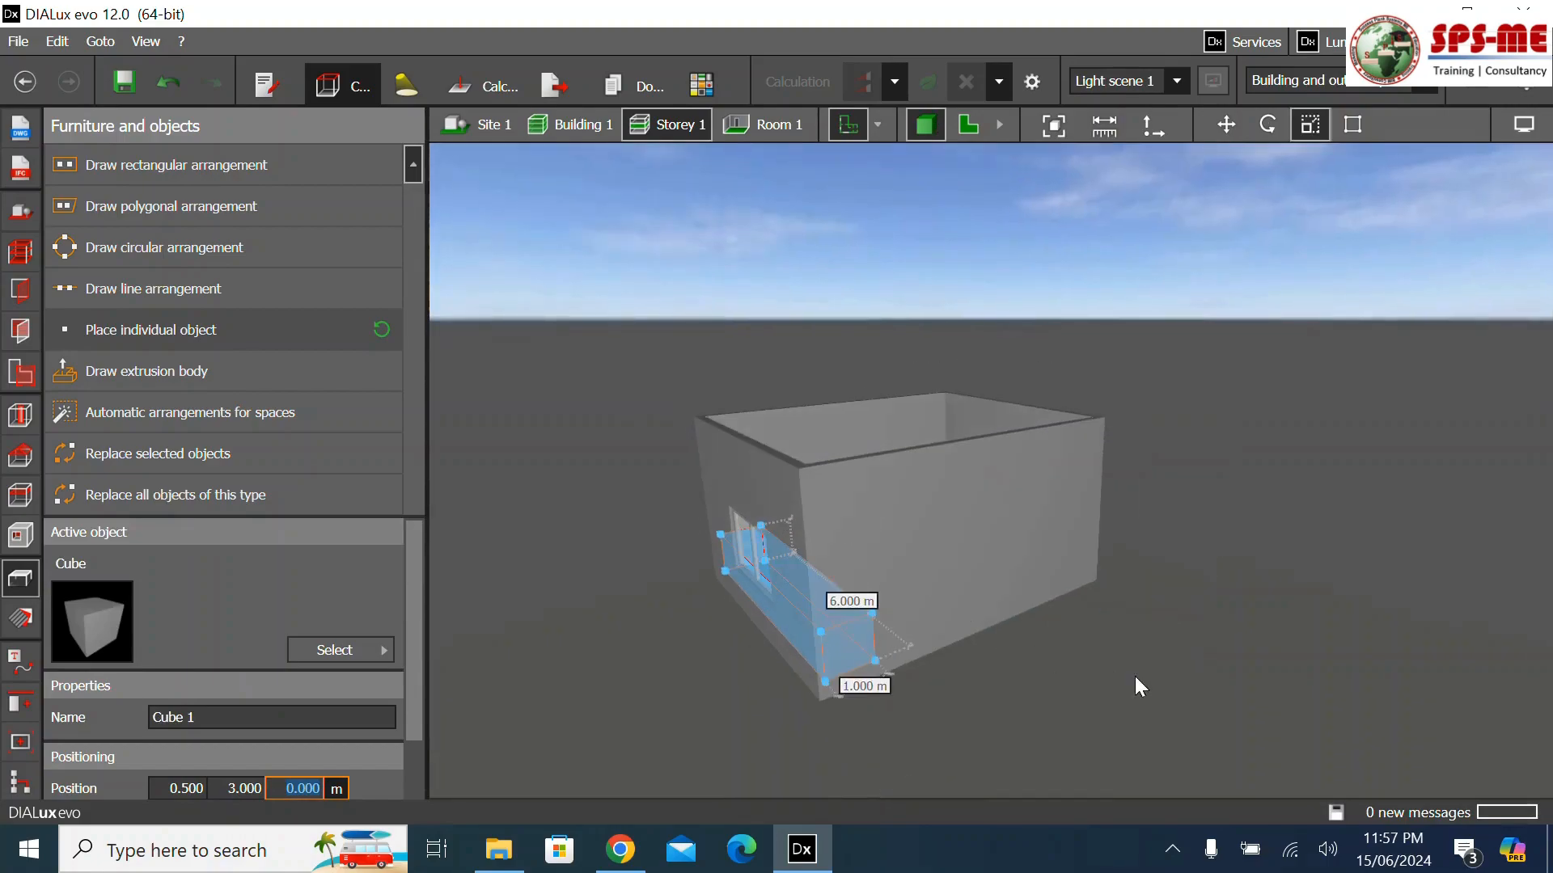
left_click(1135, 679)
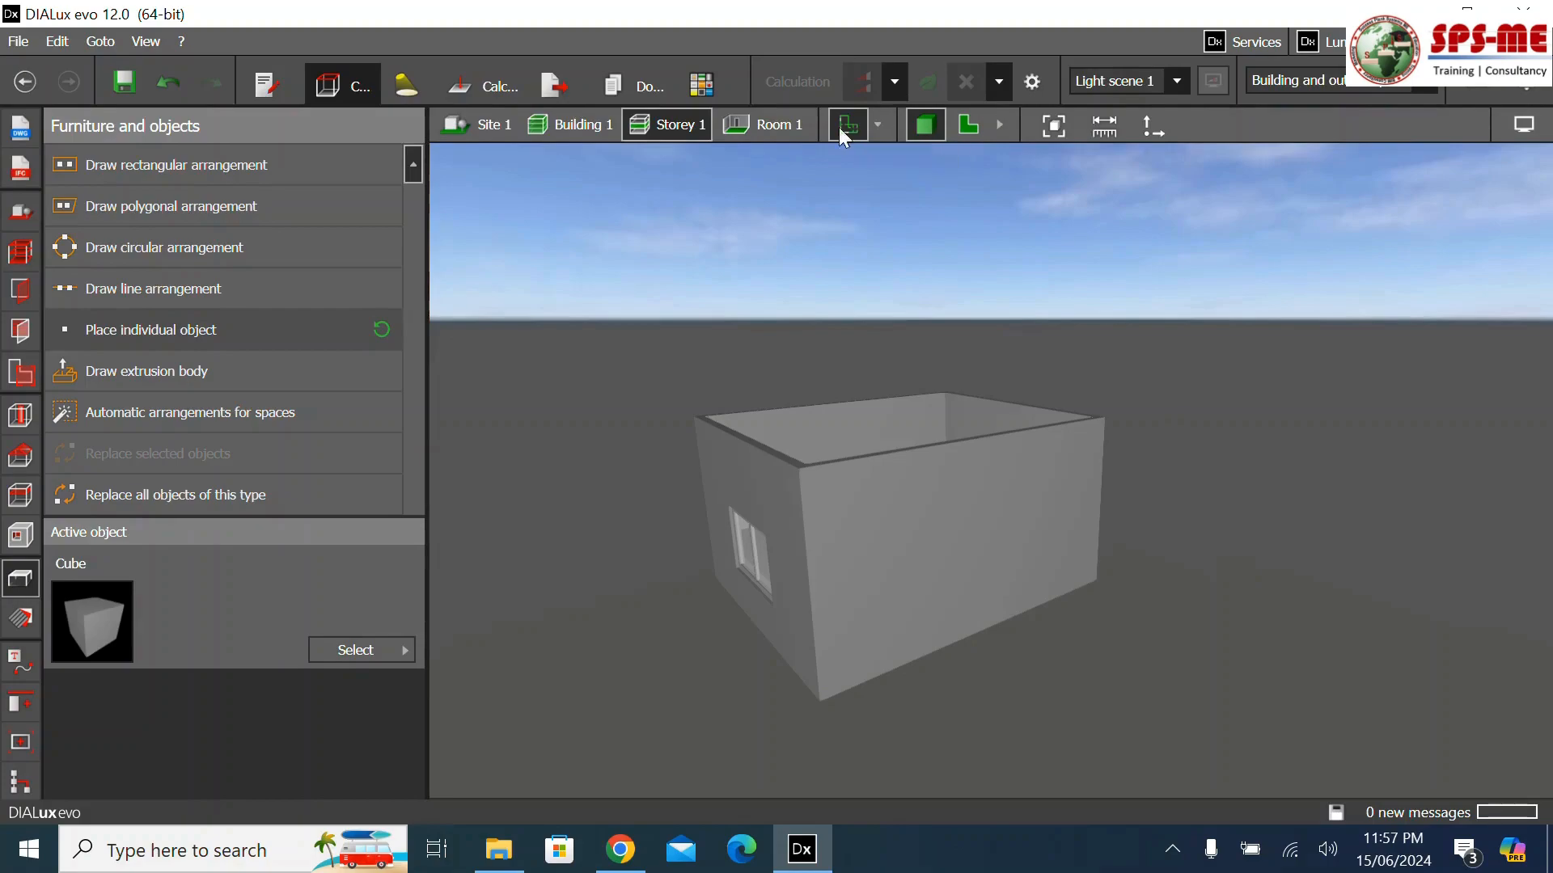
left_click(764, 129)
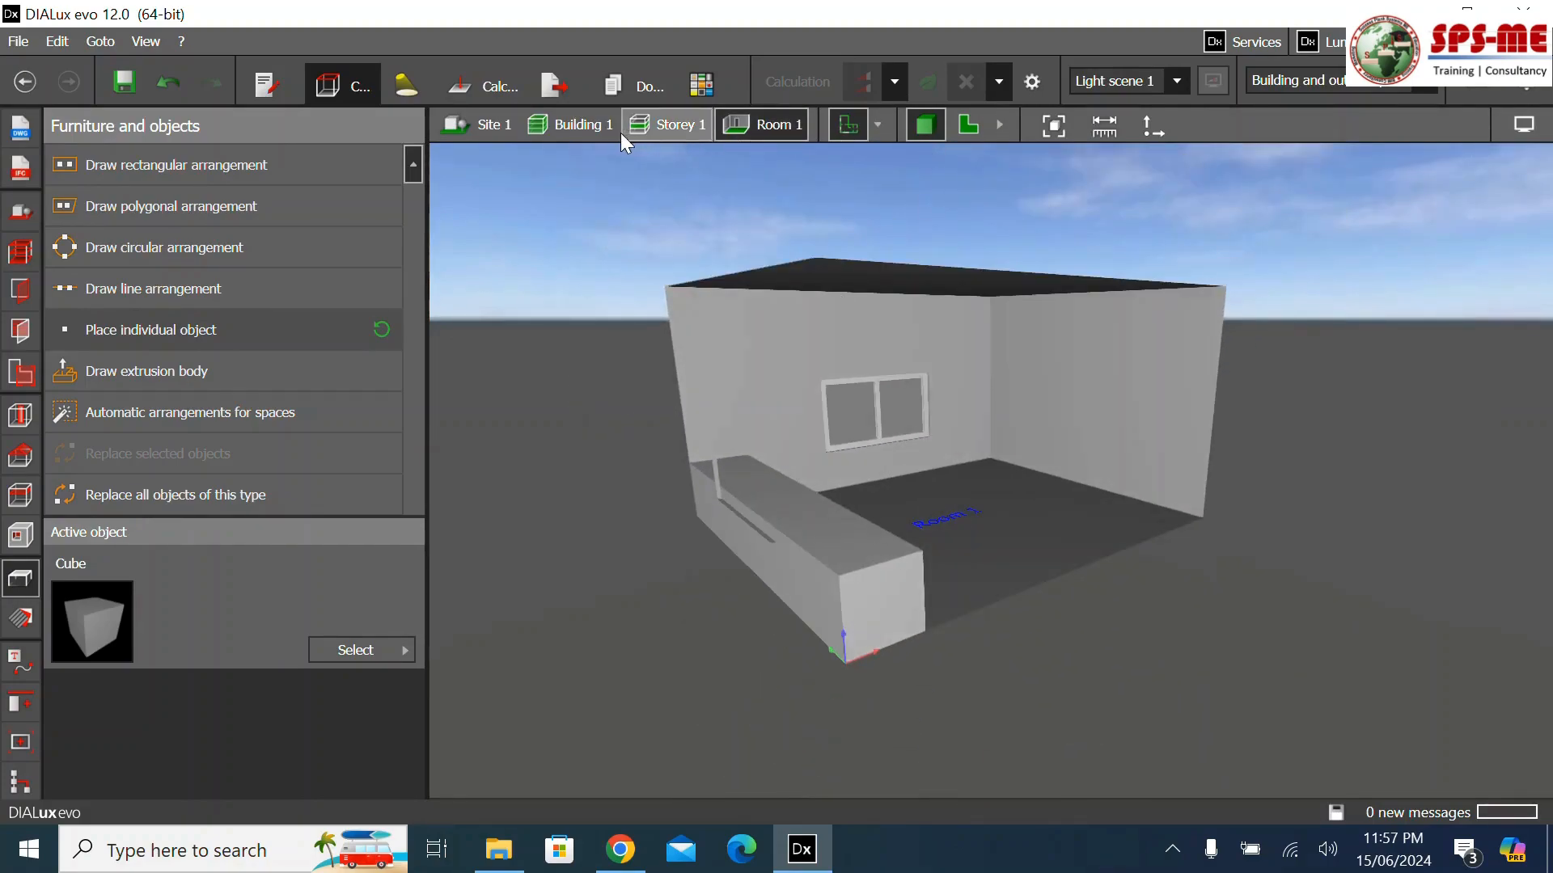
left_click(591, 131)
scroll(662, 647, "up", 5)
scroll(769, 692, "up", 3)
scroll(760, 706, "down", 3)
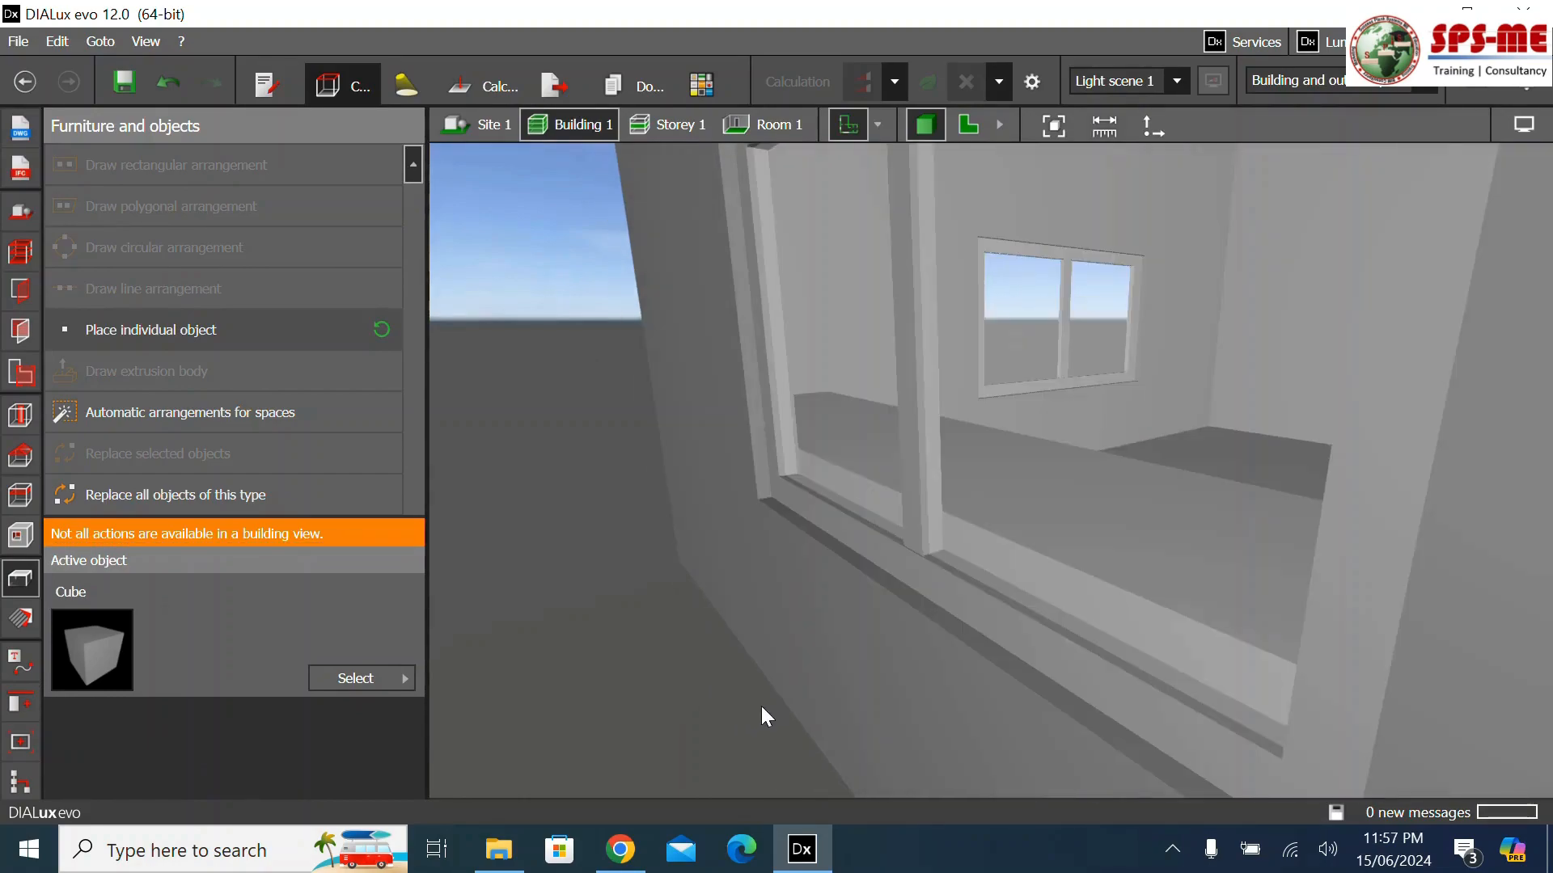
left_click(919, 517)
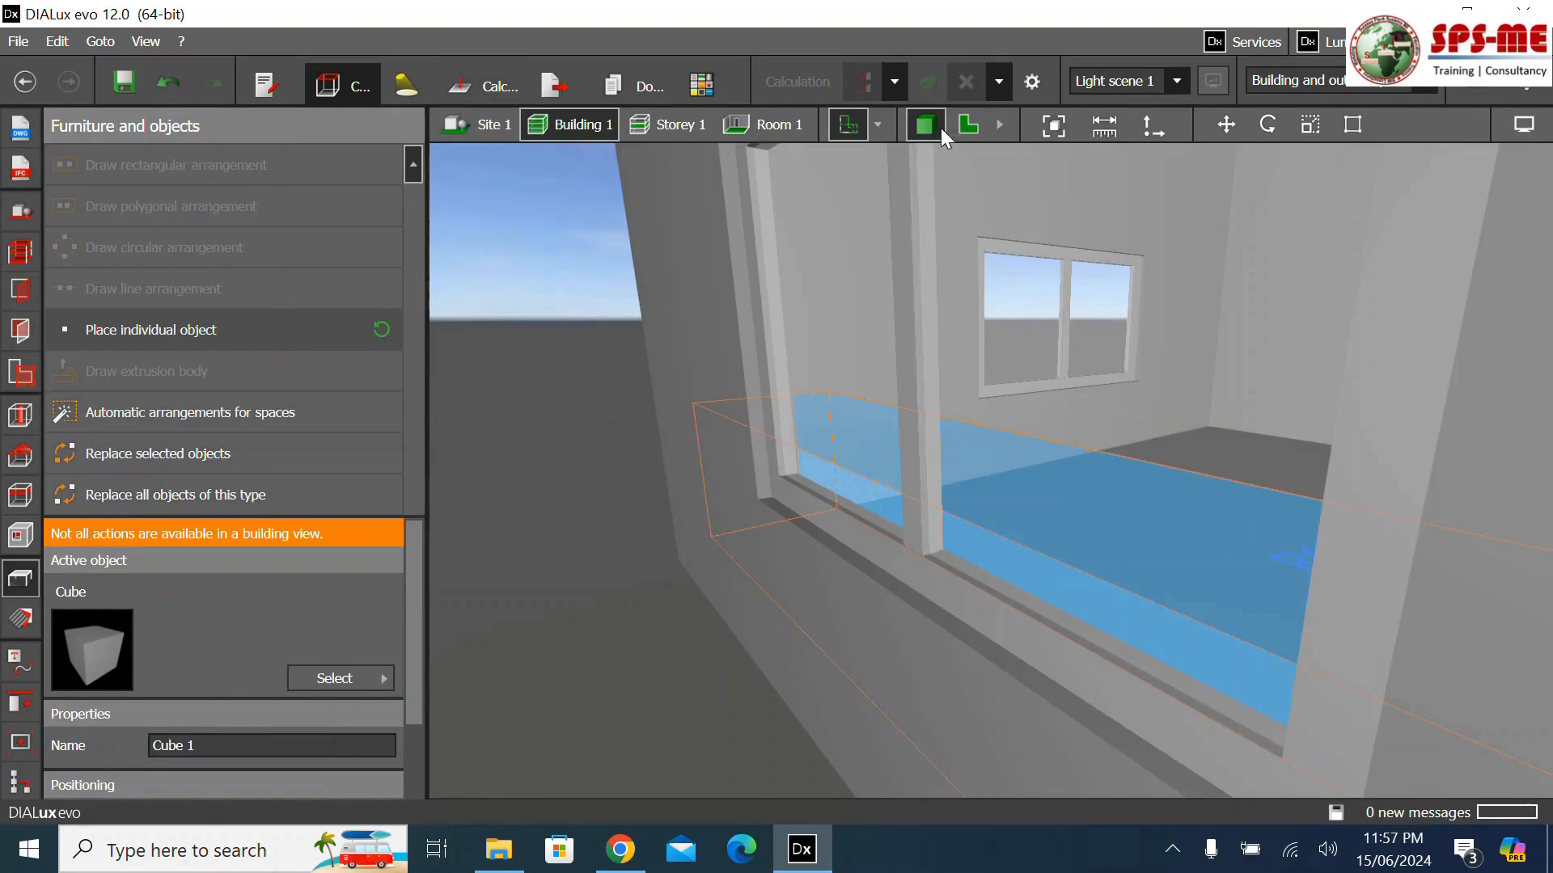
Set the sill height of the left-wall window to 1.1 m in the storey's 3D view
left_click(686, 125)
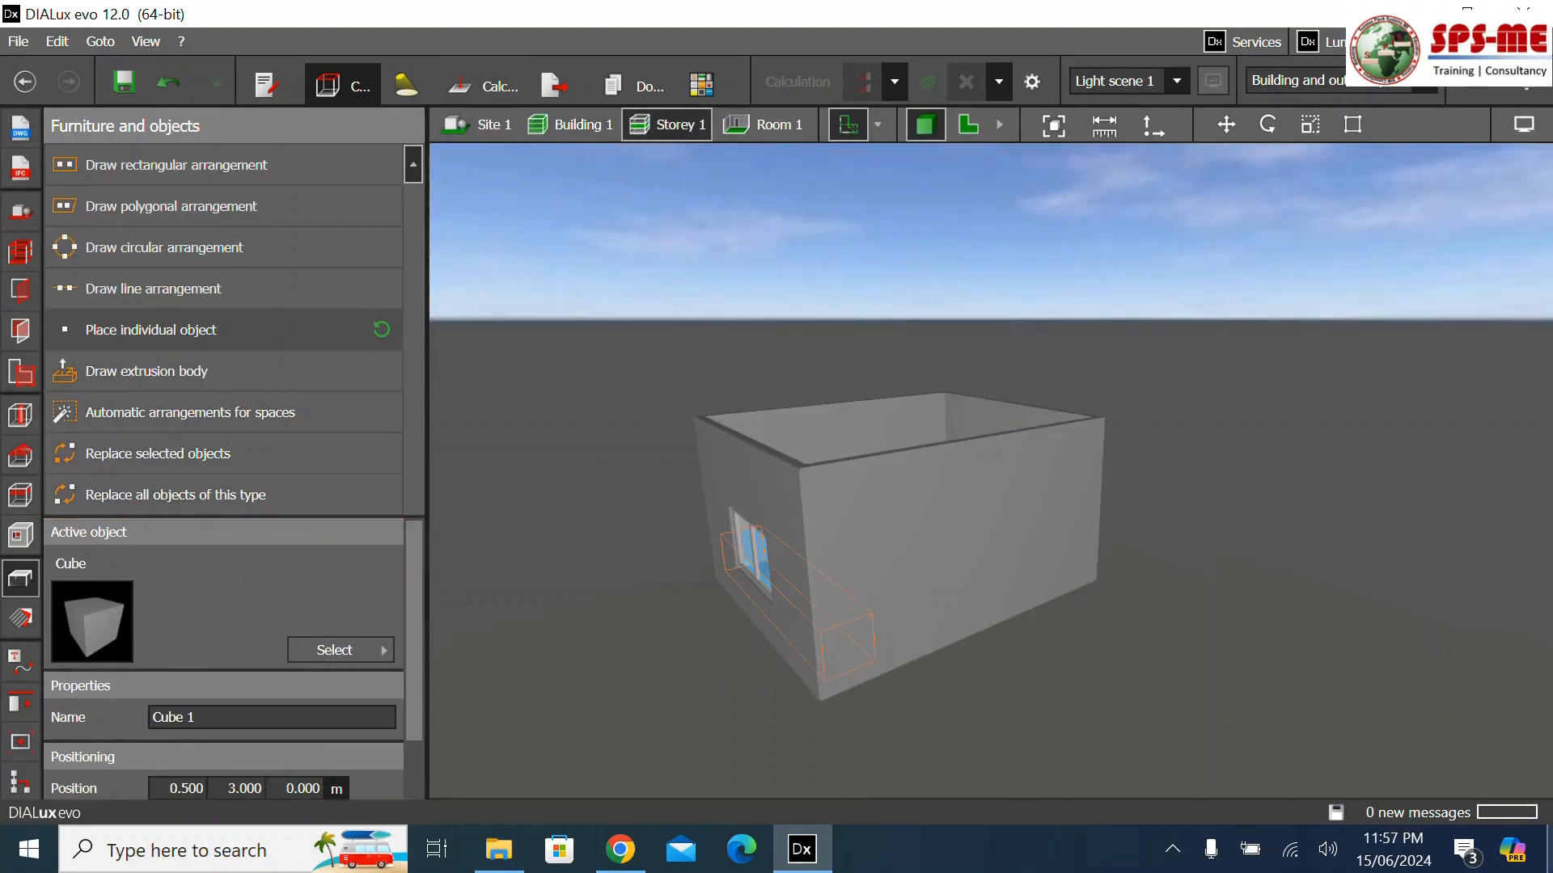
left_click(22, 299)
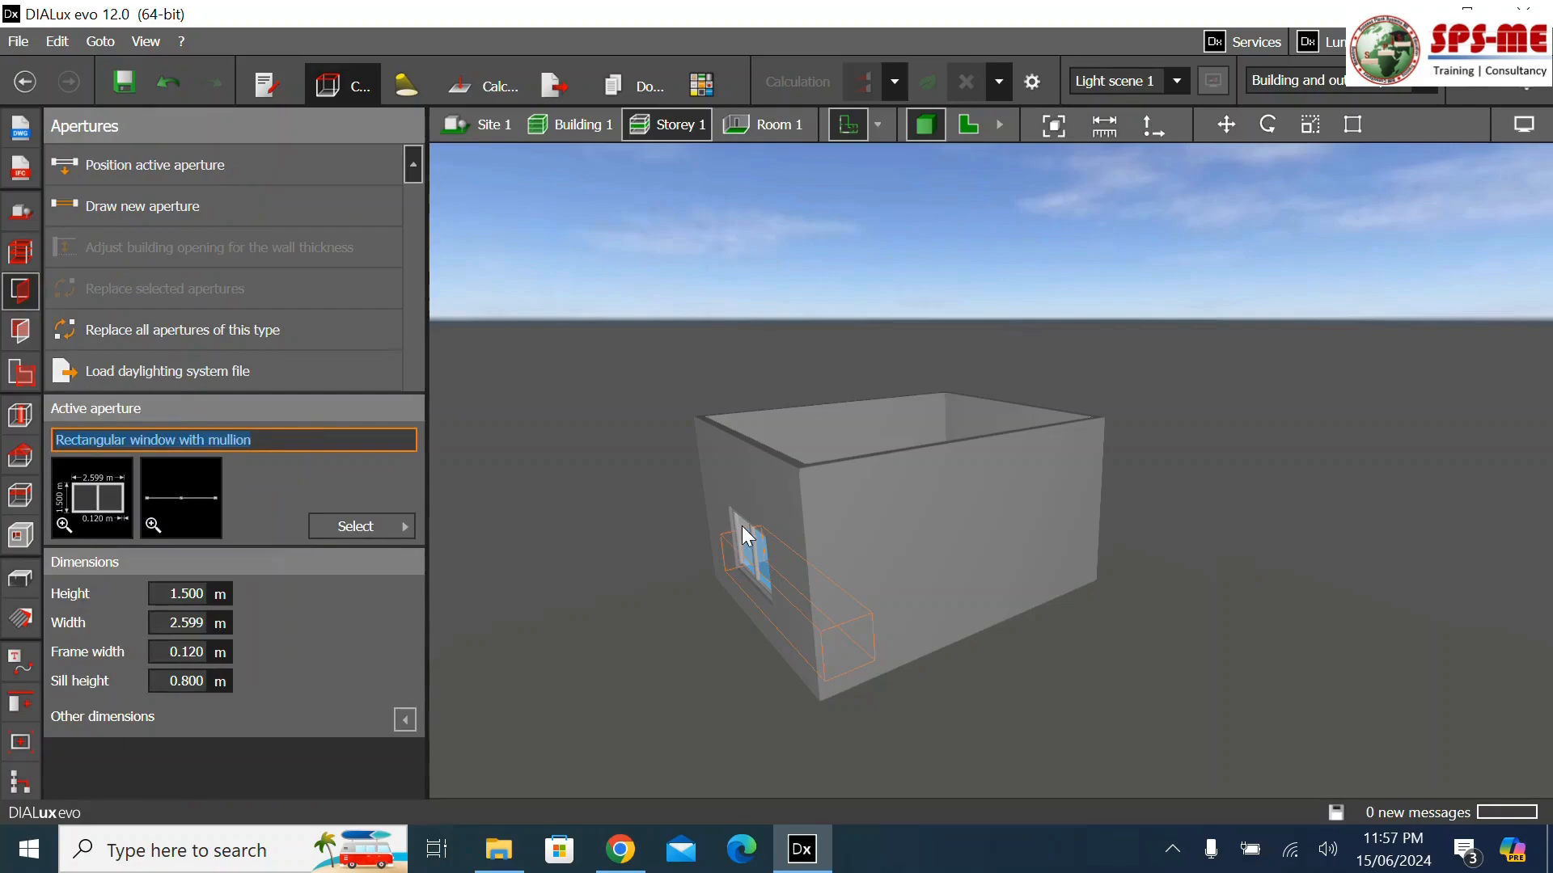
double_click(734, 556)
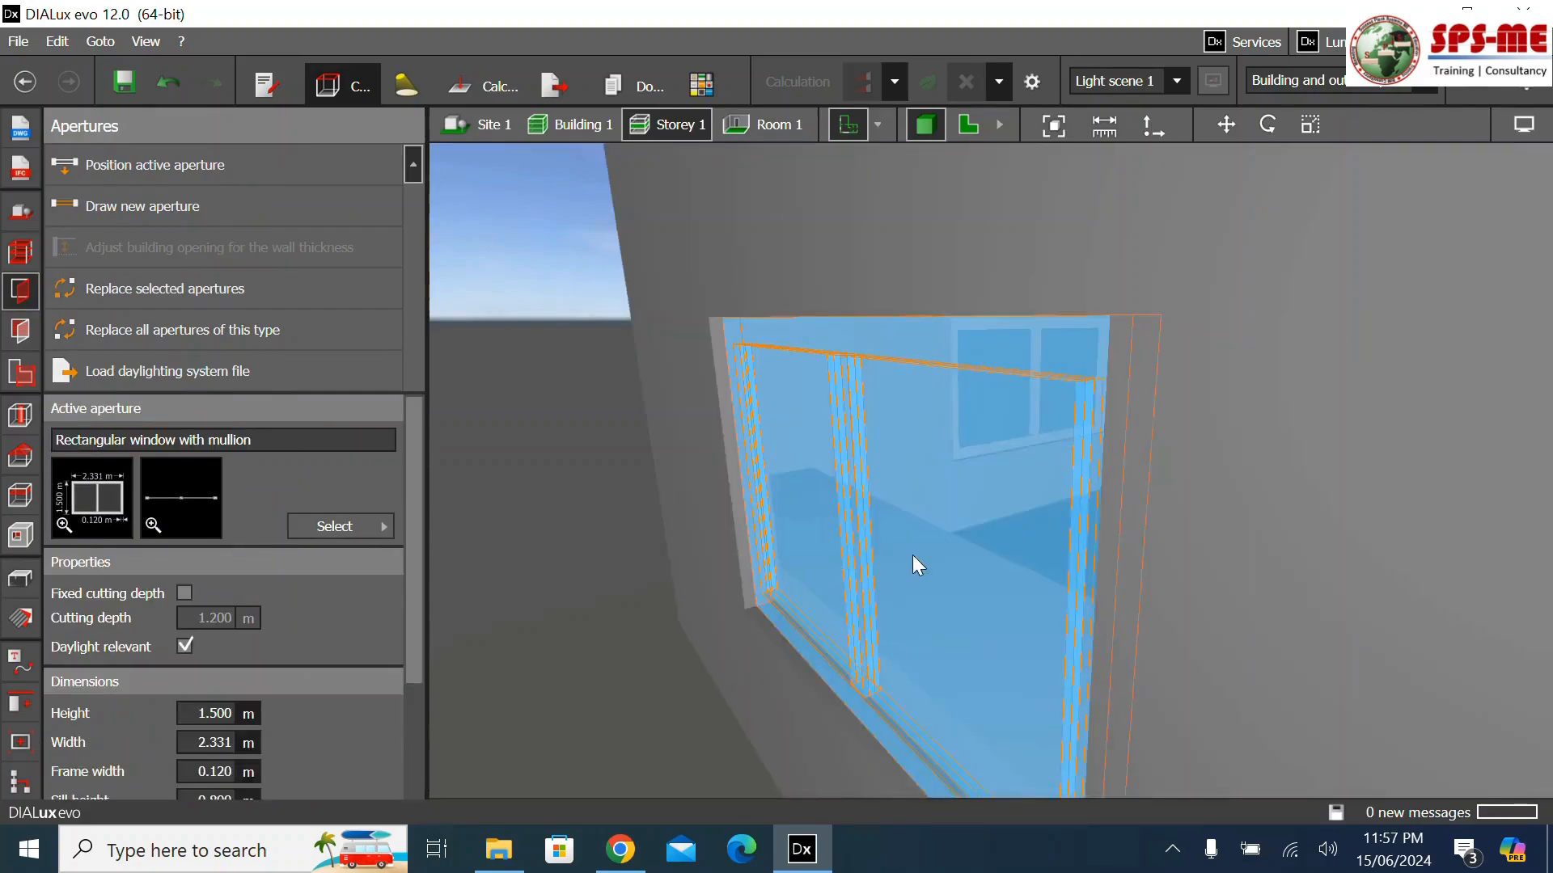
scroll(227, 652, "down", 2)
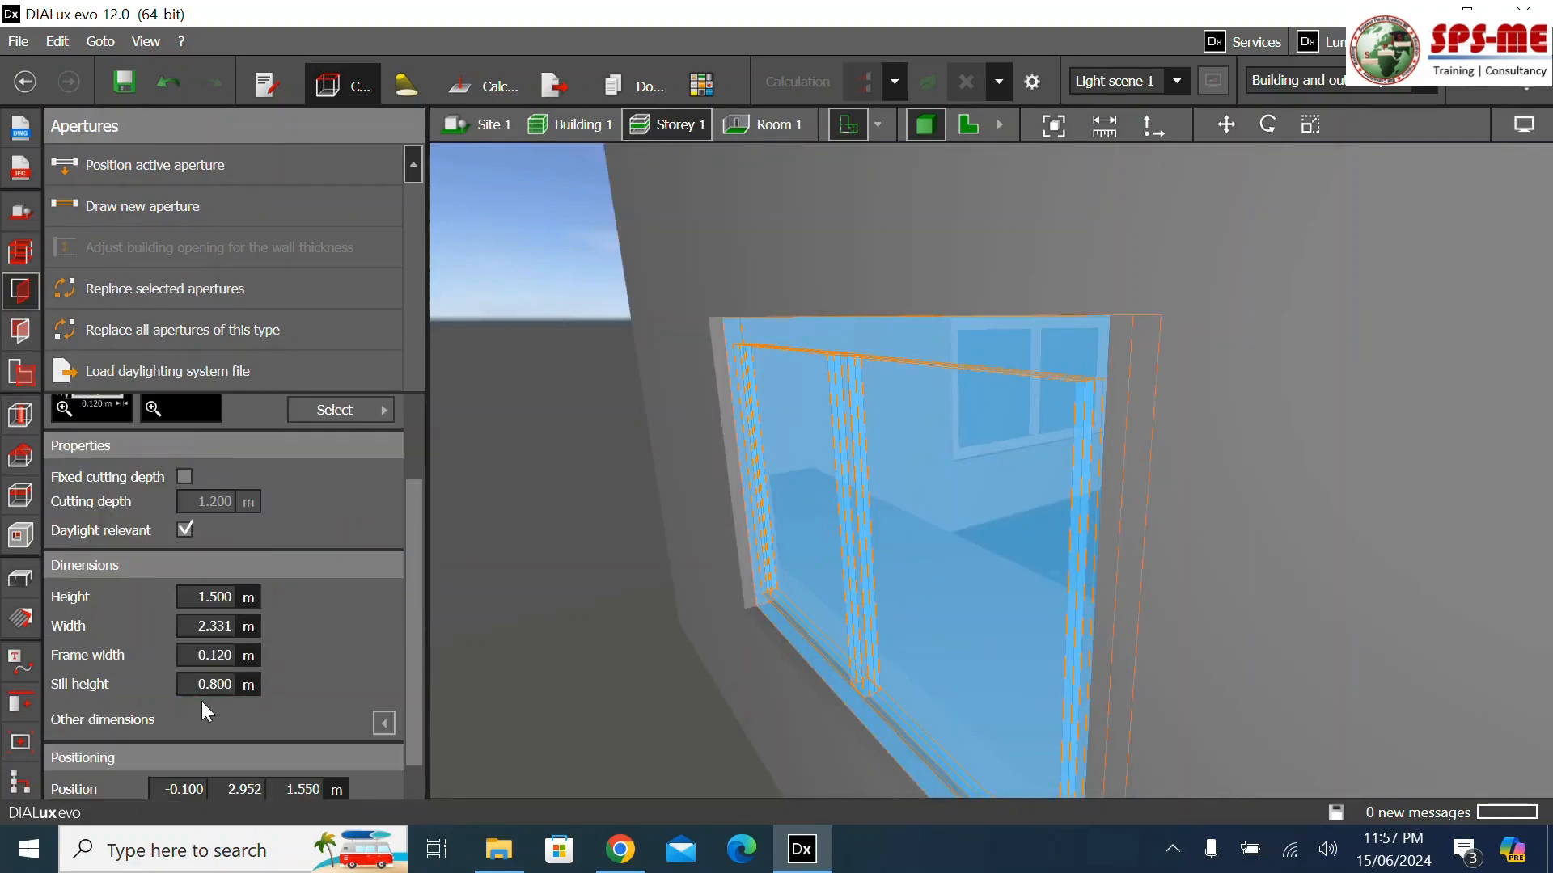
left_click(187, 684)
type("1.1")
key("Return")
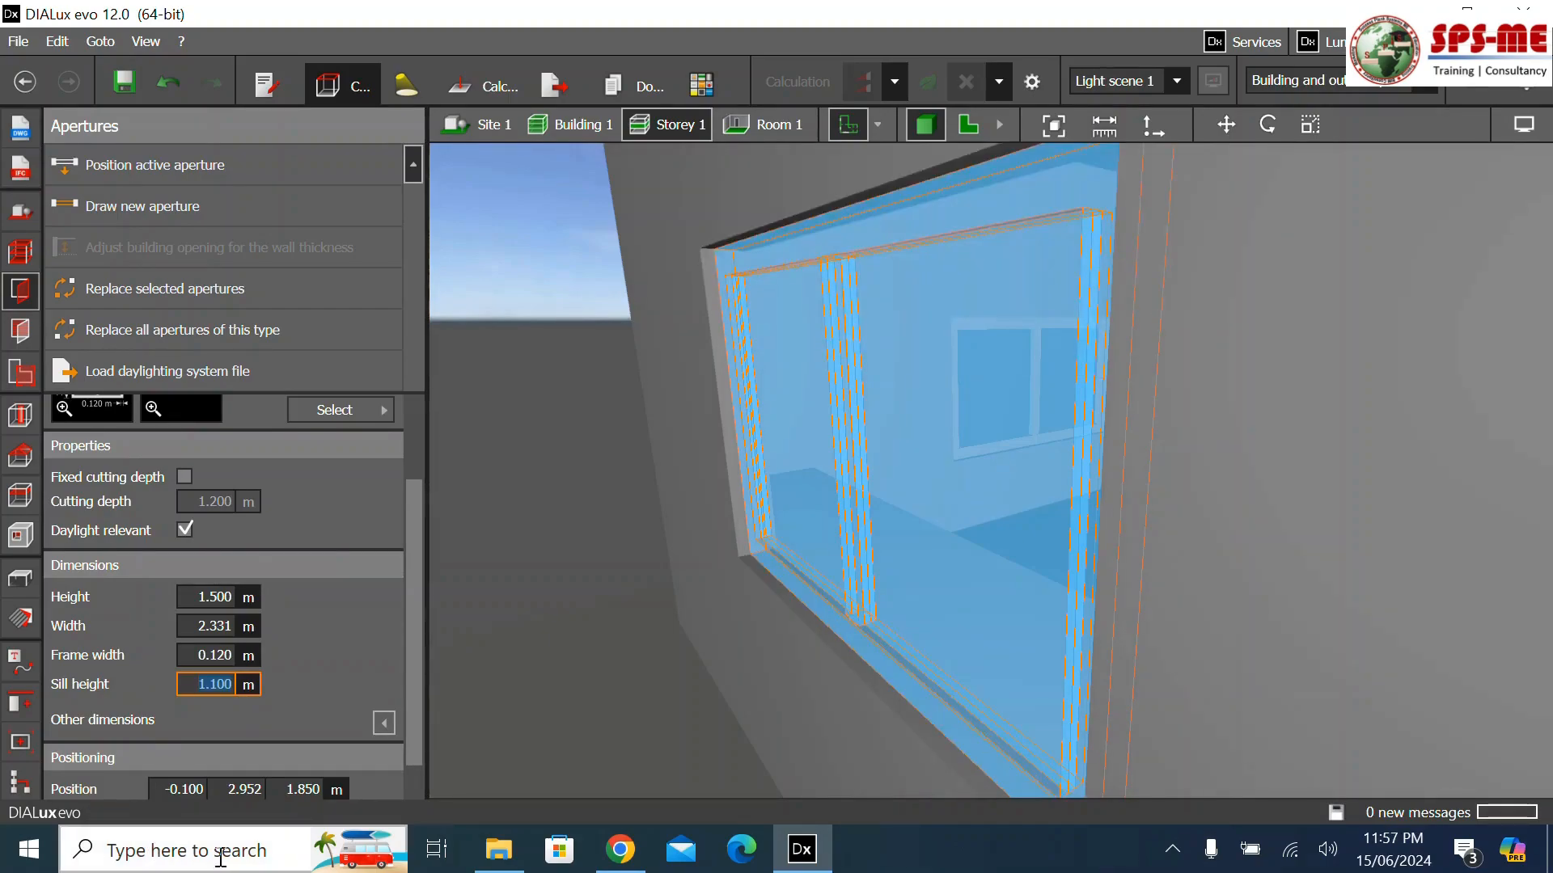
left_click(993, 622)
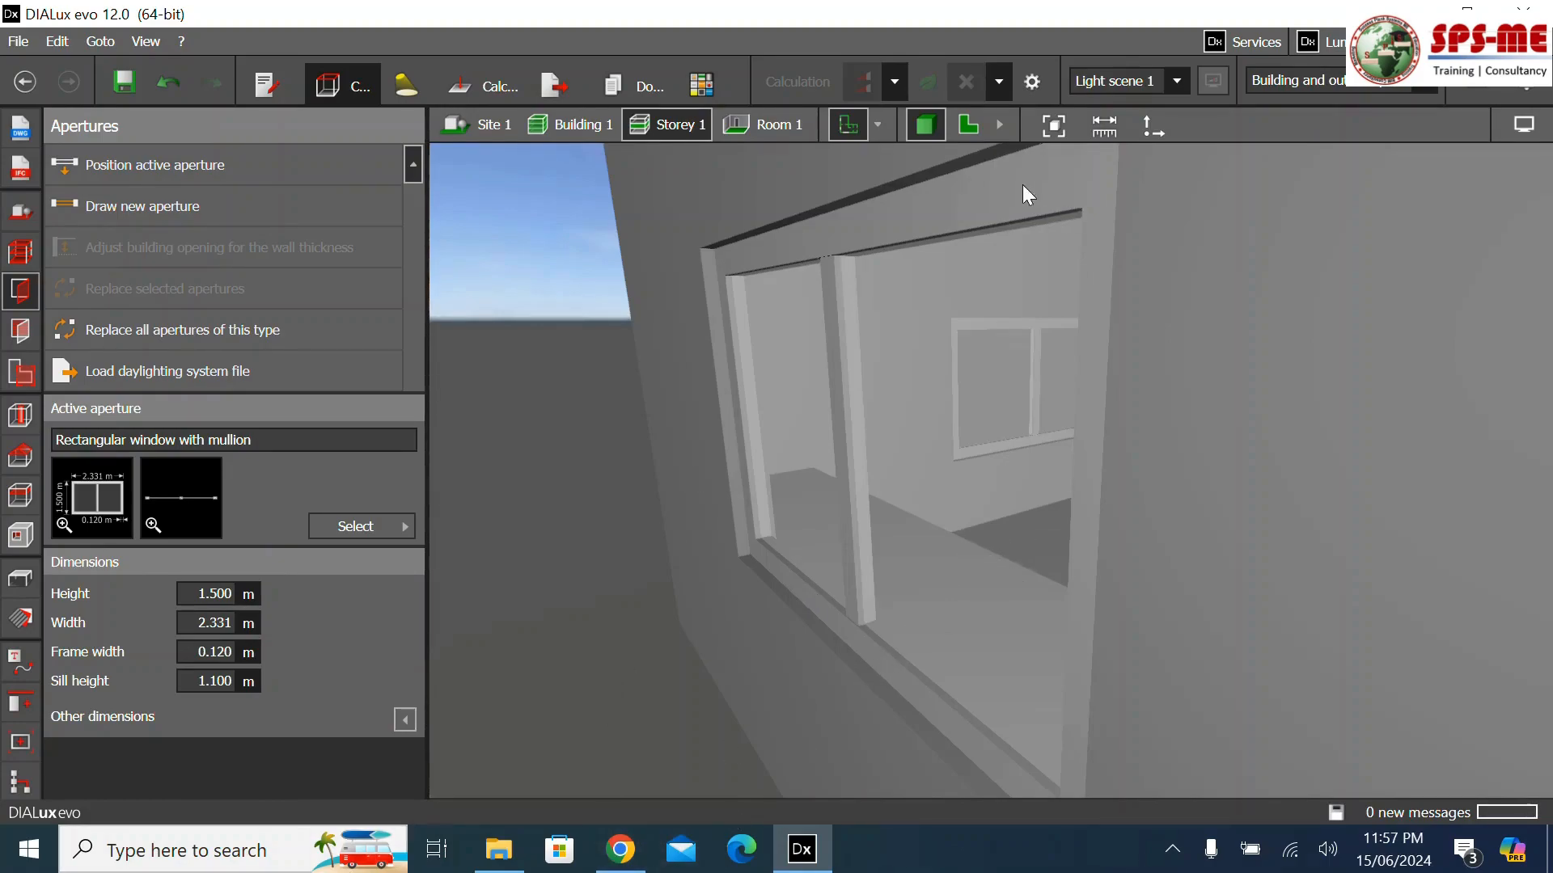
Copy the long cube in plan view and place the duplicate mid-room, at about position 2.6, 3.0 m
left_click(974, 132)
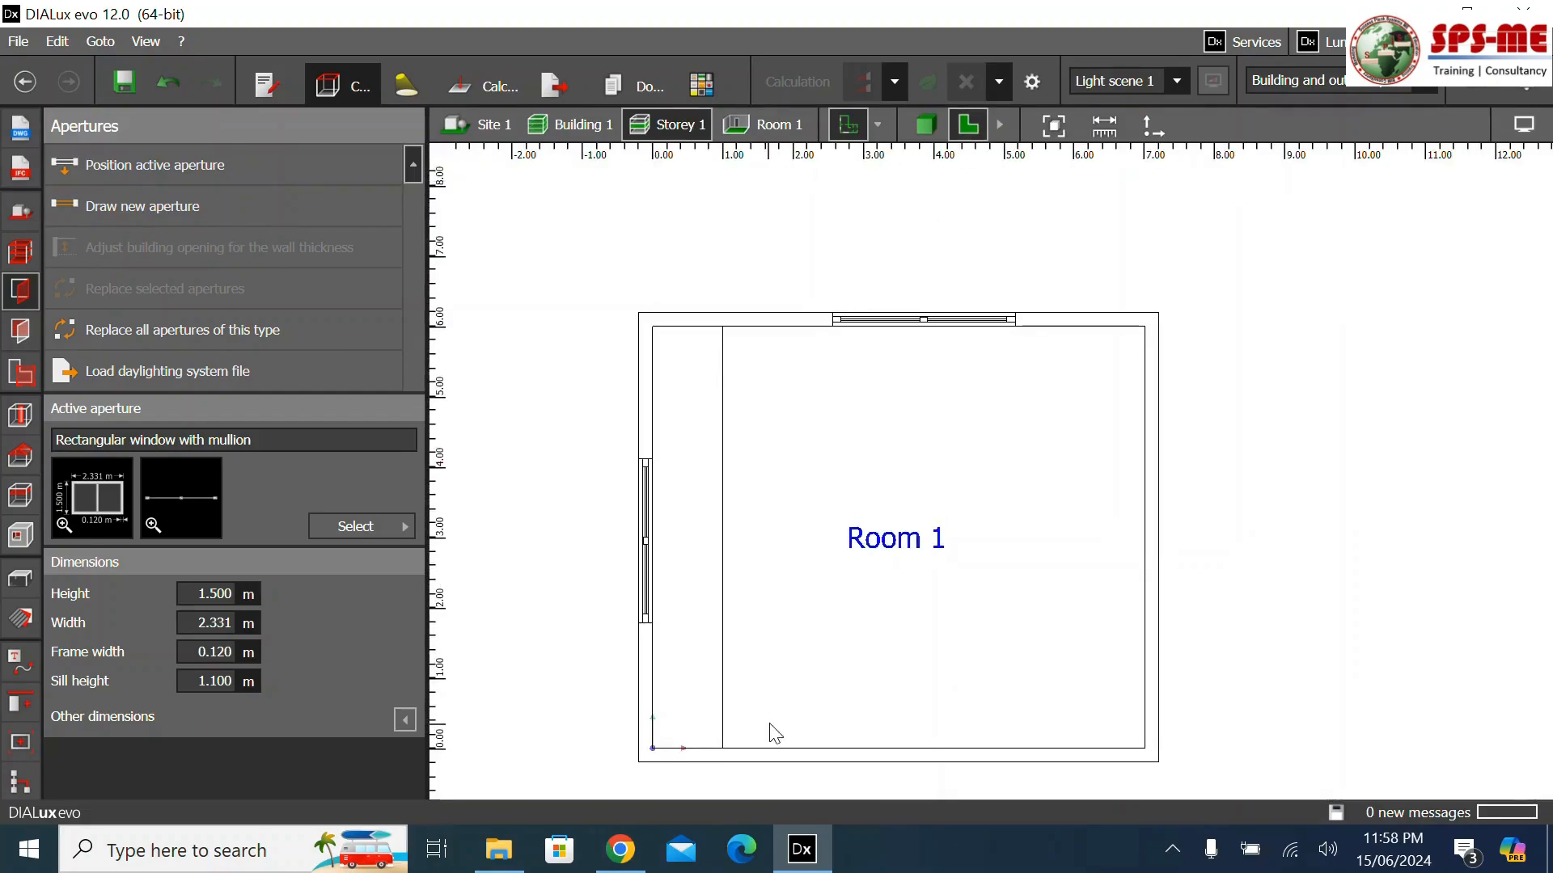
left_click(720, 533)
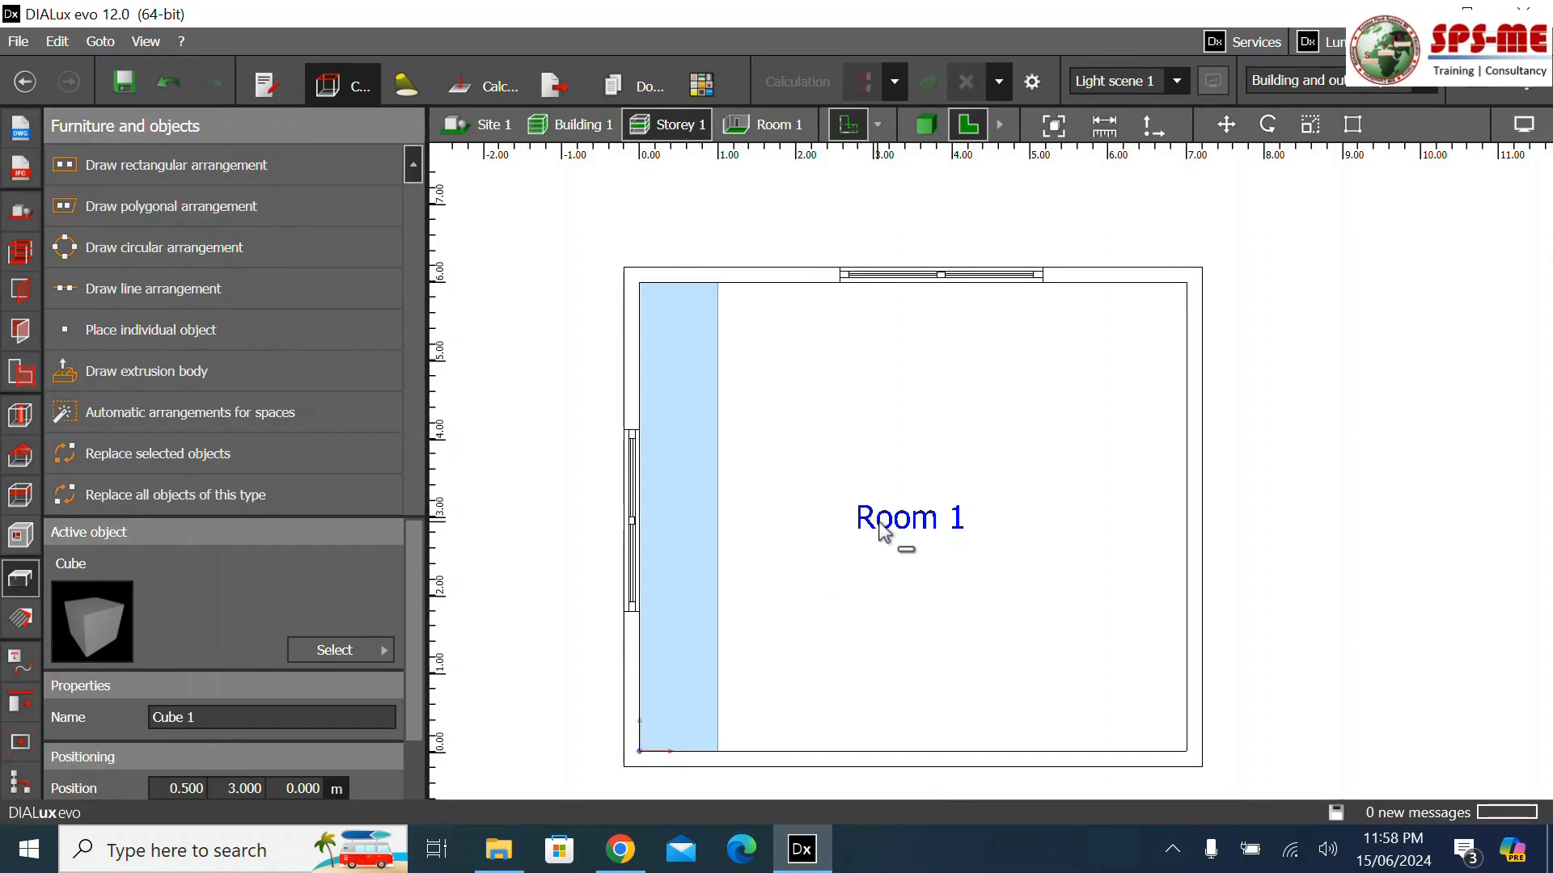
key("ctrl+c")
key("ctrl+v")
left_click_drag(743, 519, 914, 530)
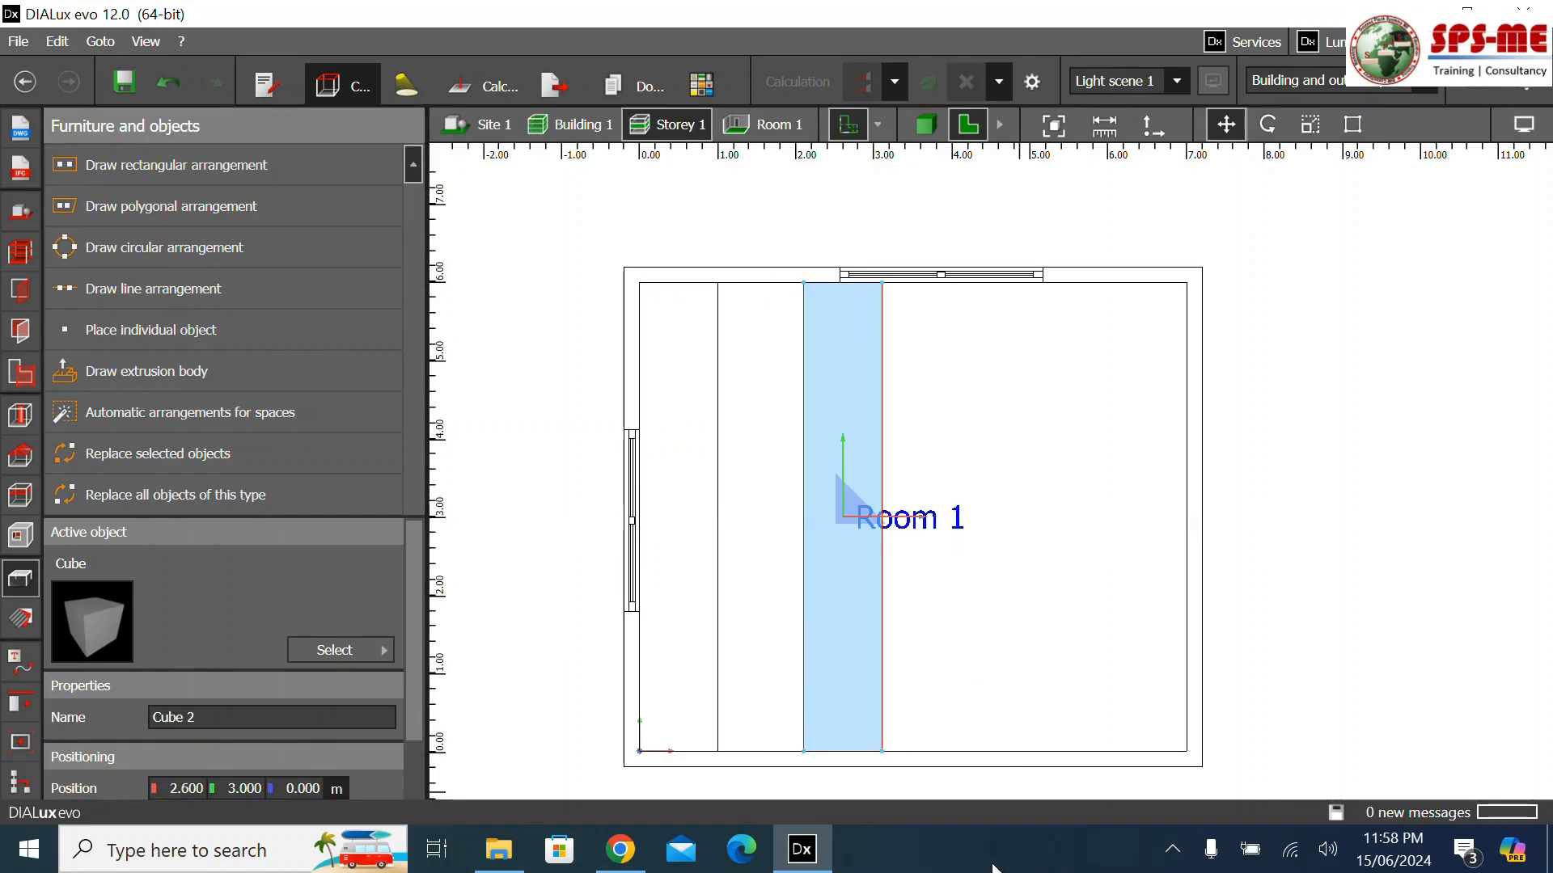
Resize the duplicated cube to 0.2 m wide, 0.9 m long and 0.9 m high
scroll(419, 586, "down", 1)
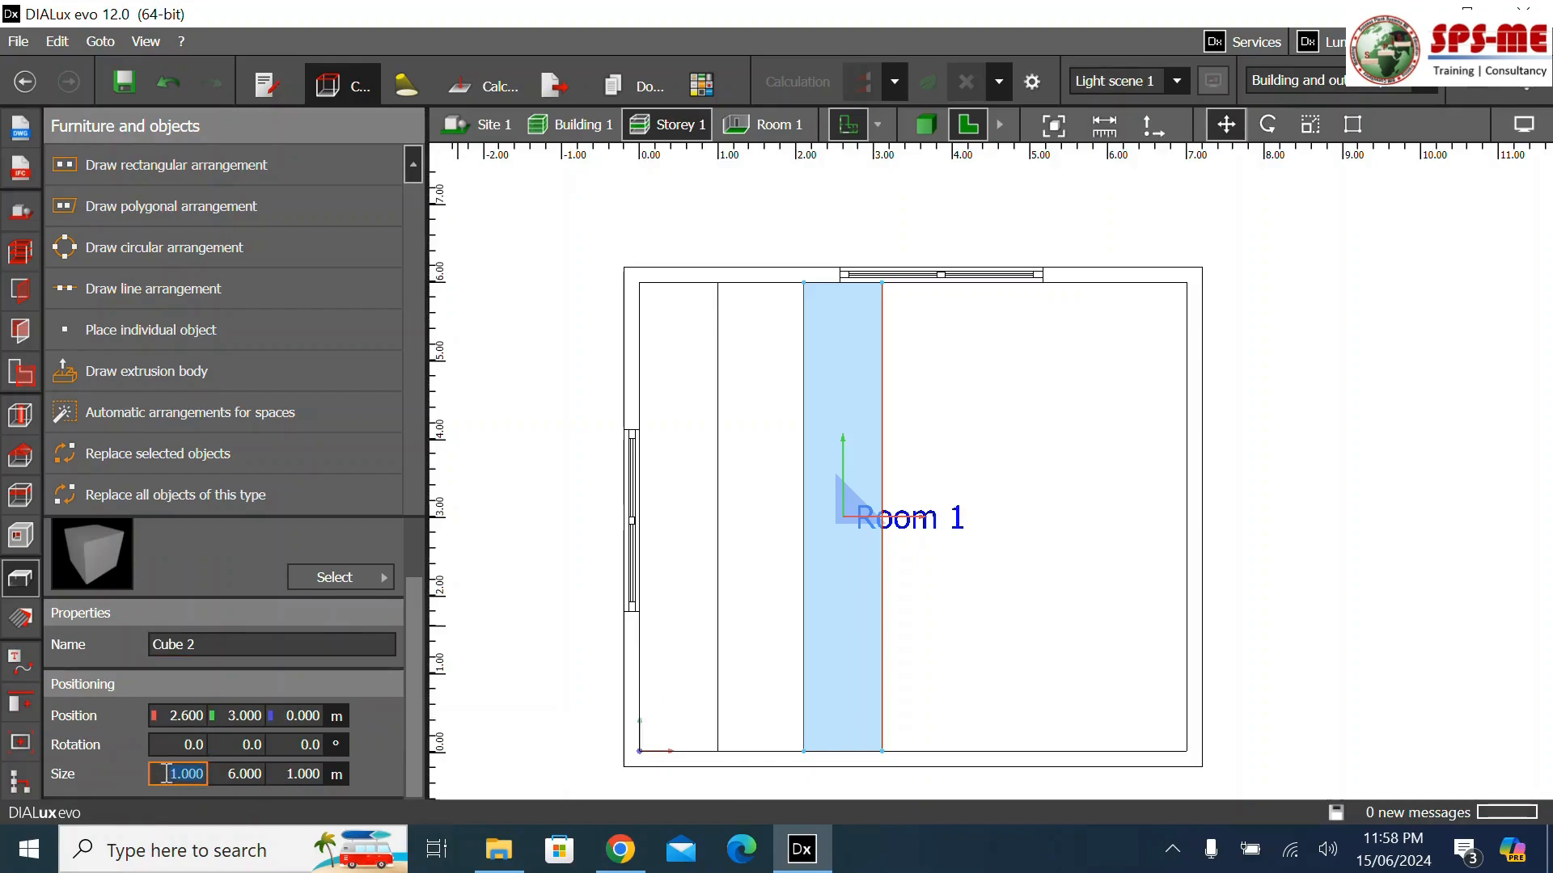
type("0.9")
key("Return")
type("0.2")
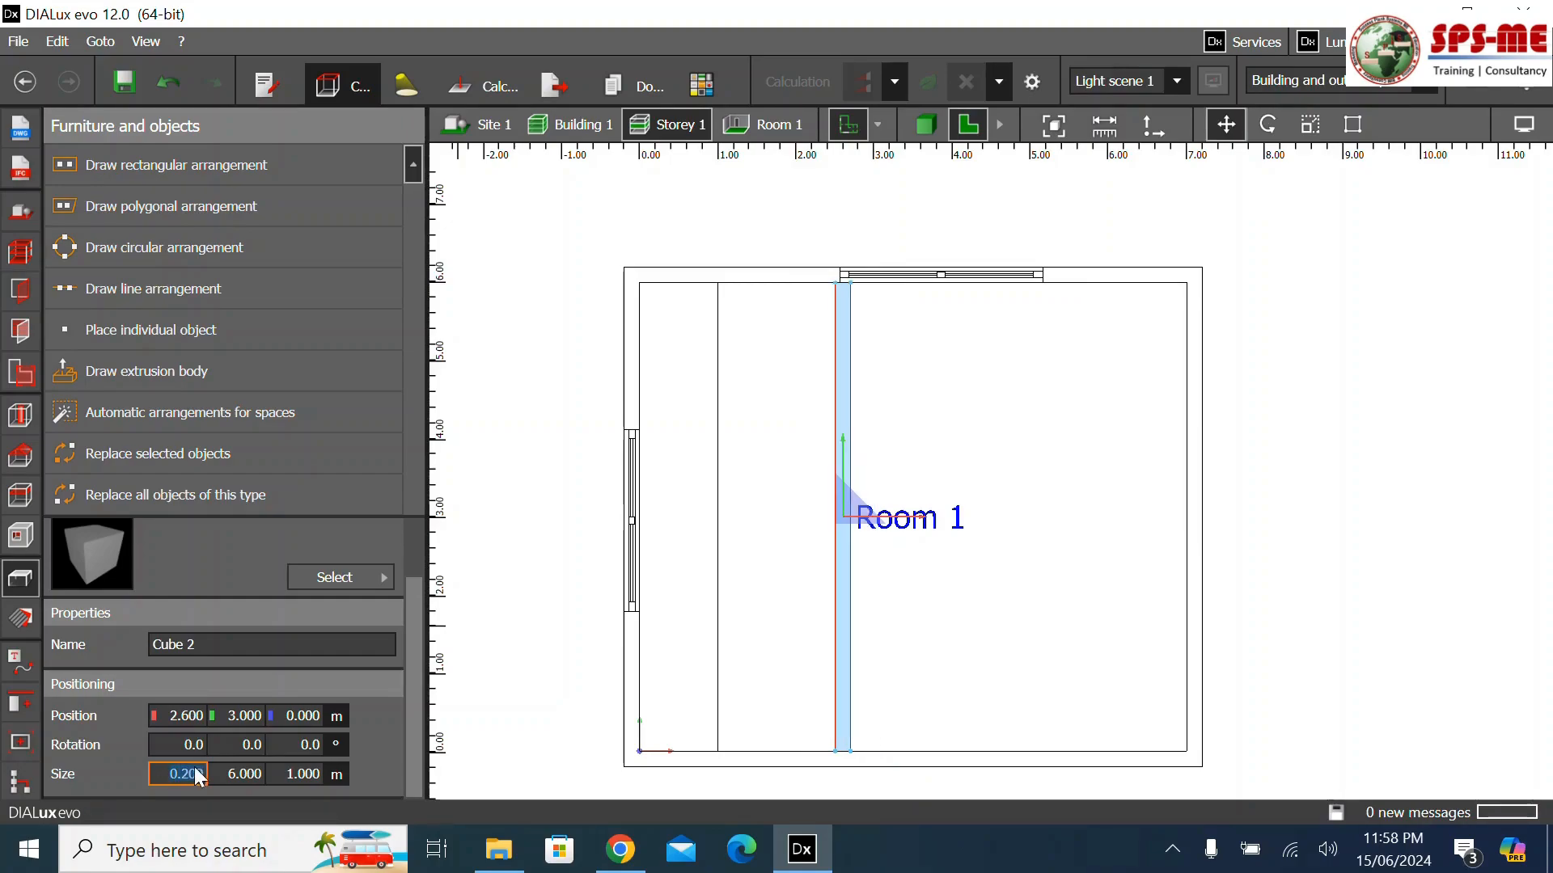
left_click(248, 781)
type("0.")
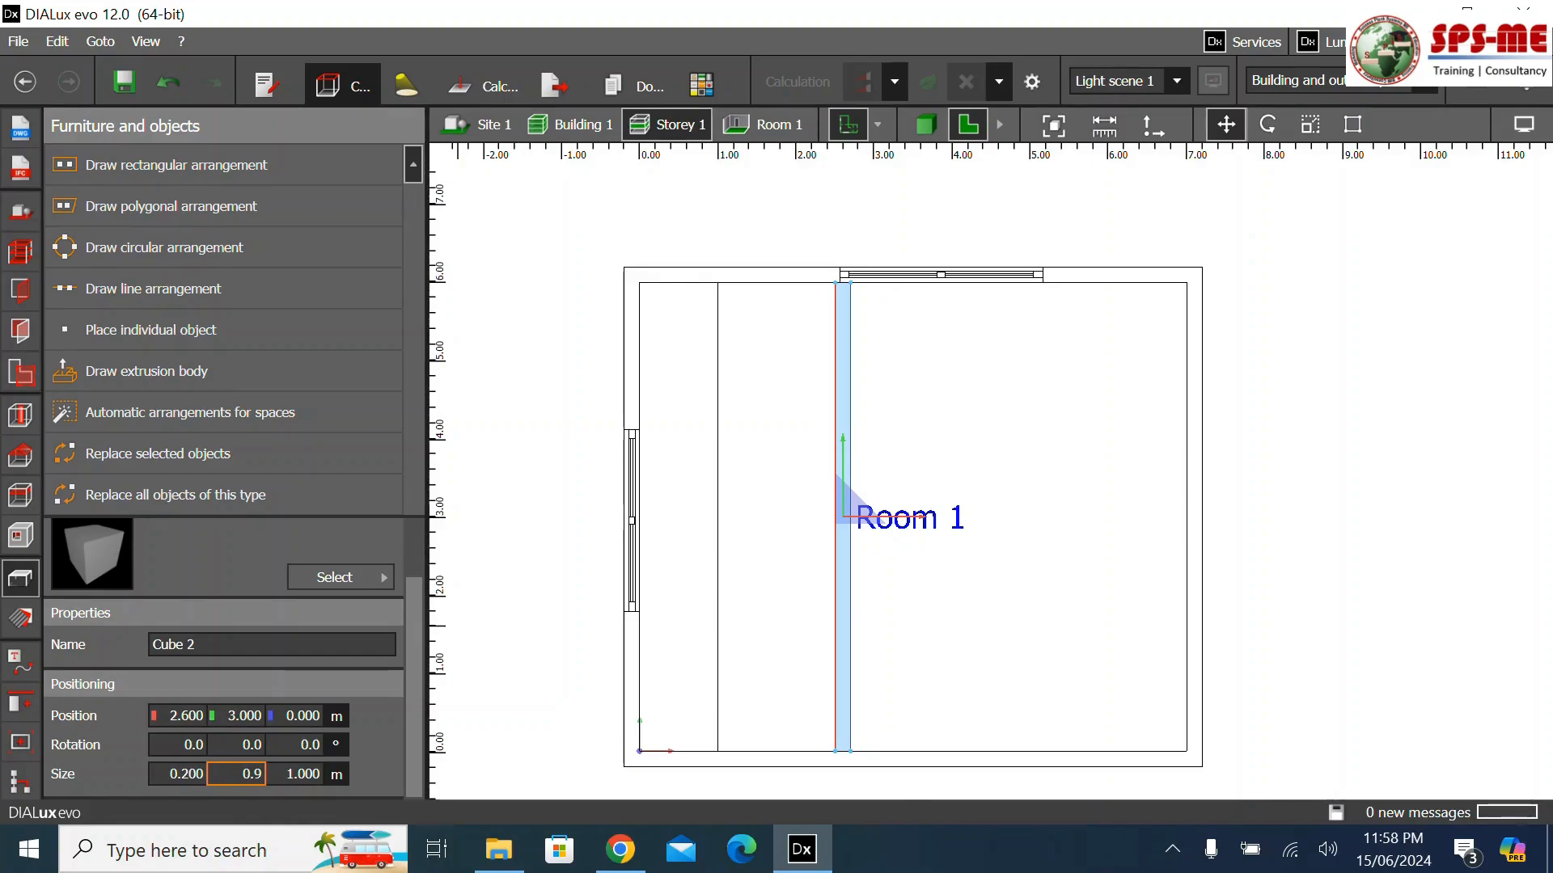
type("9")
key("Return")
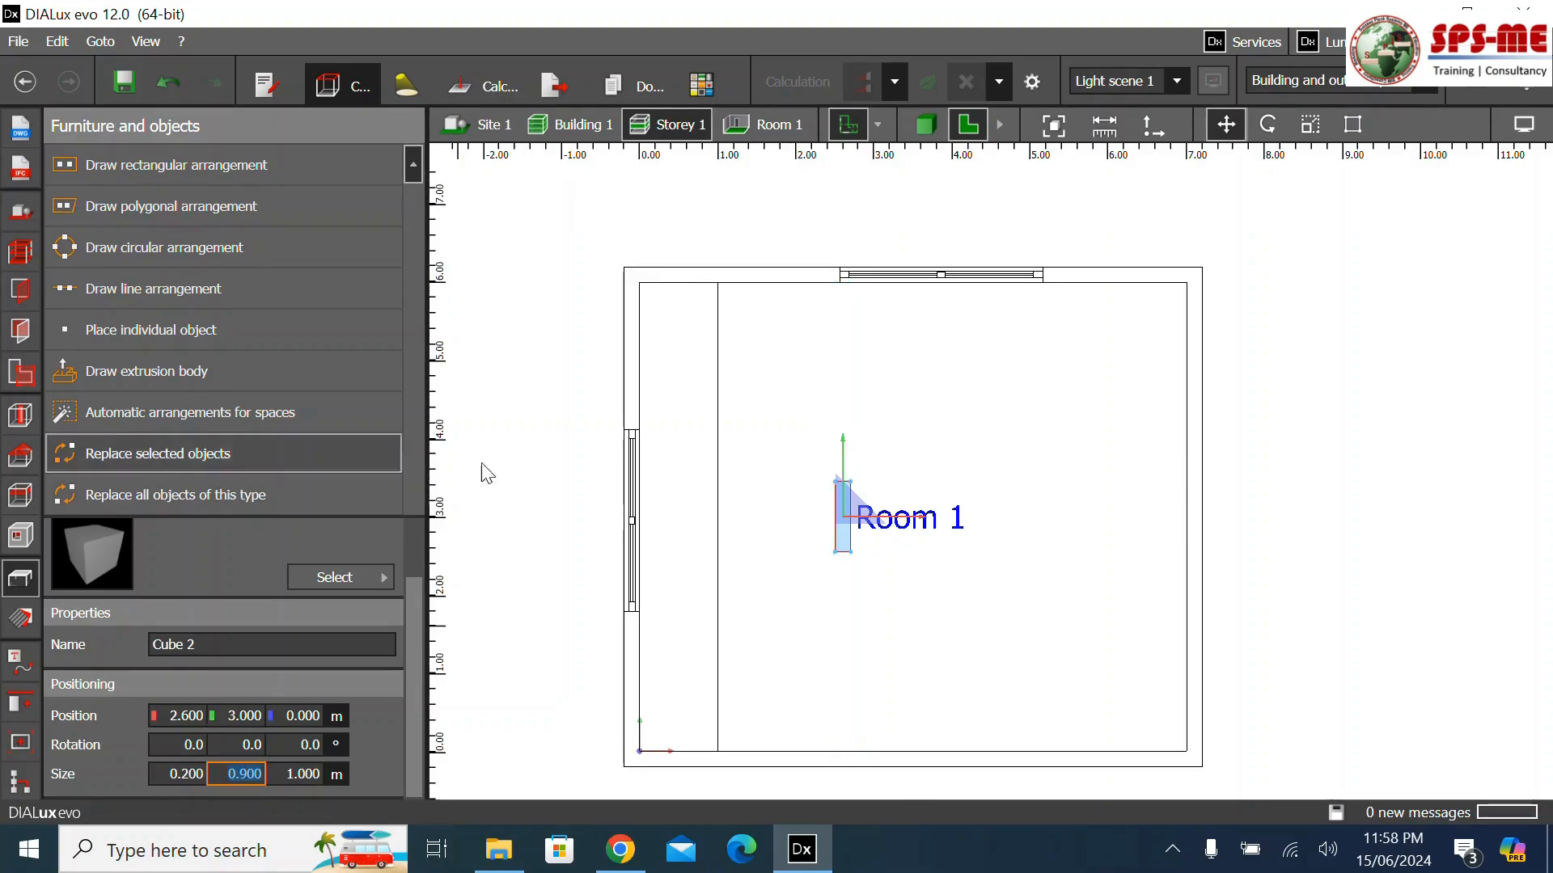
key("Tab")
type("0")
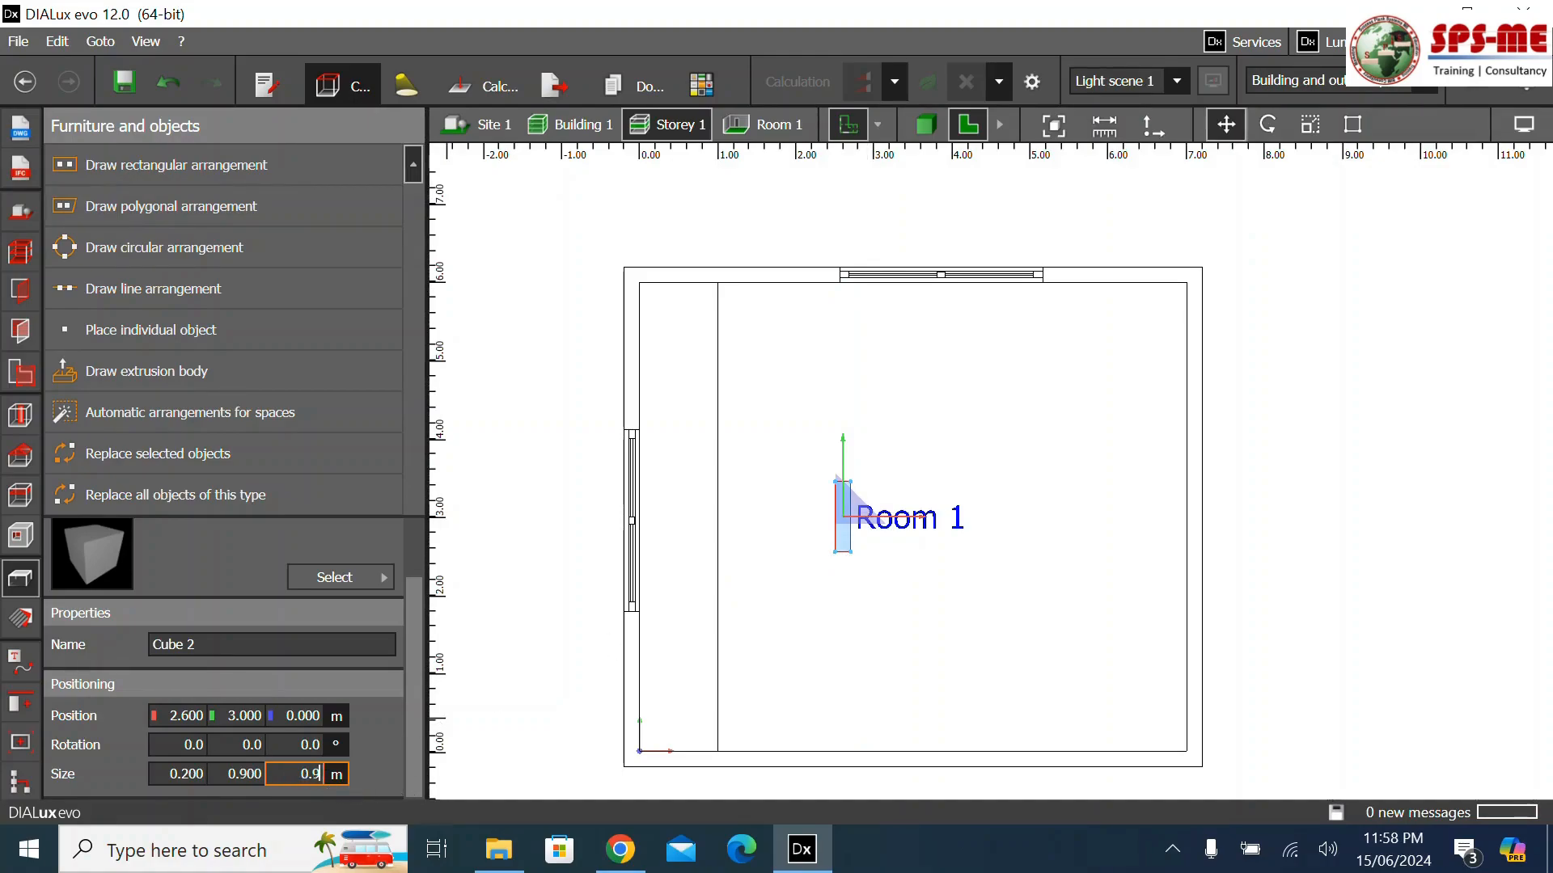
key("Return")
left_click(1291, 411)
scroll(841, 559, "up", 2)
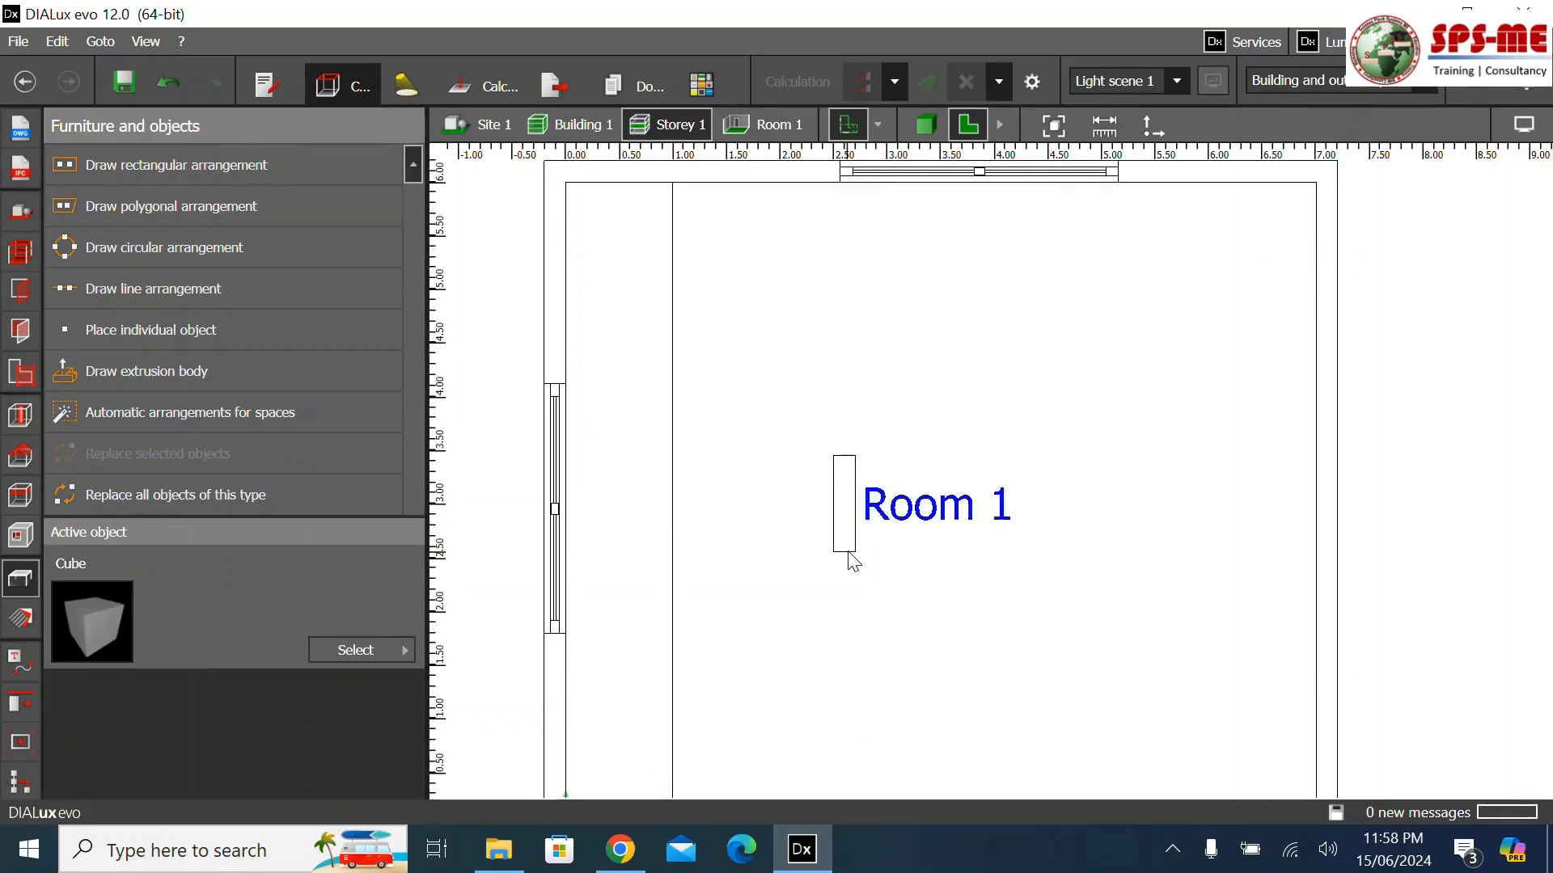
Move the small cube onto the long cube's inner edge near the lower wall, at about position 1.0, 0.65 m
left_click(845, 543)
scroll(829, 350, "down", 1)
scroll(732, 651, "up", 1)
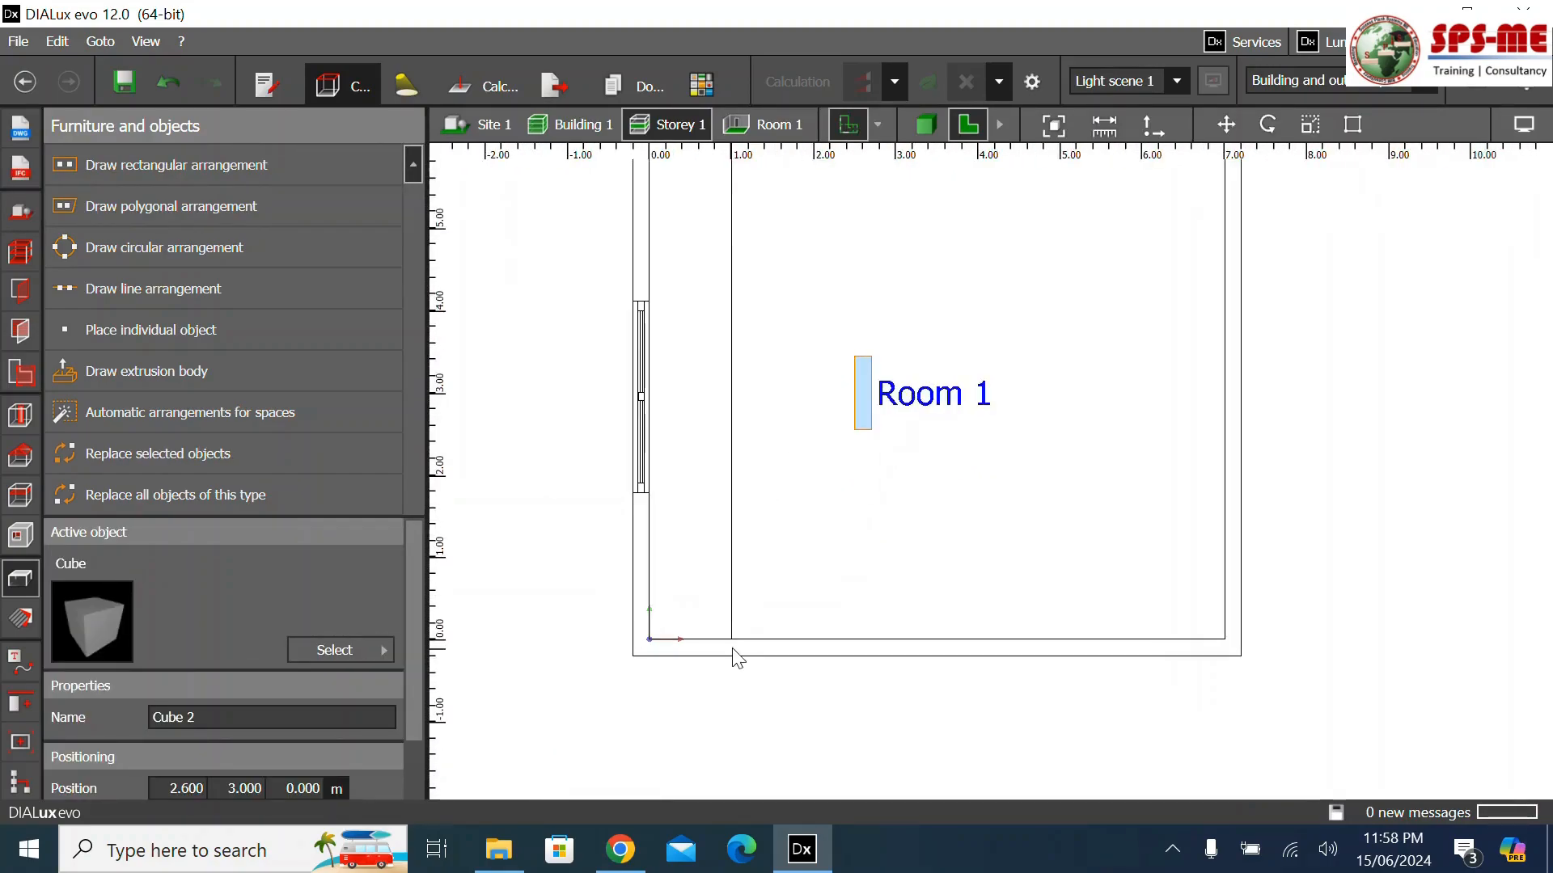
scroll(716, 685, "down", 1)
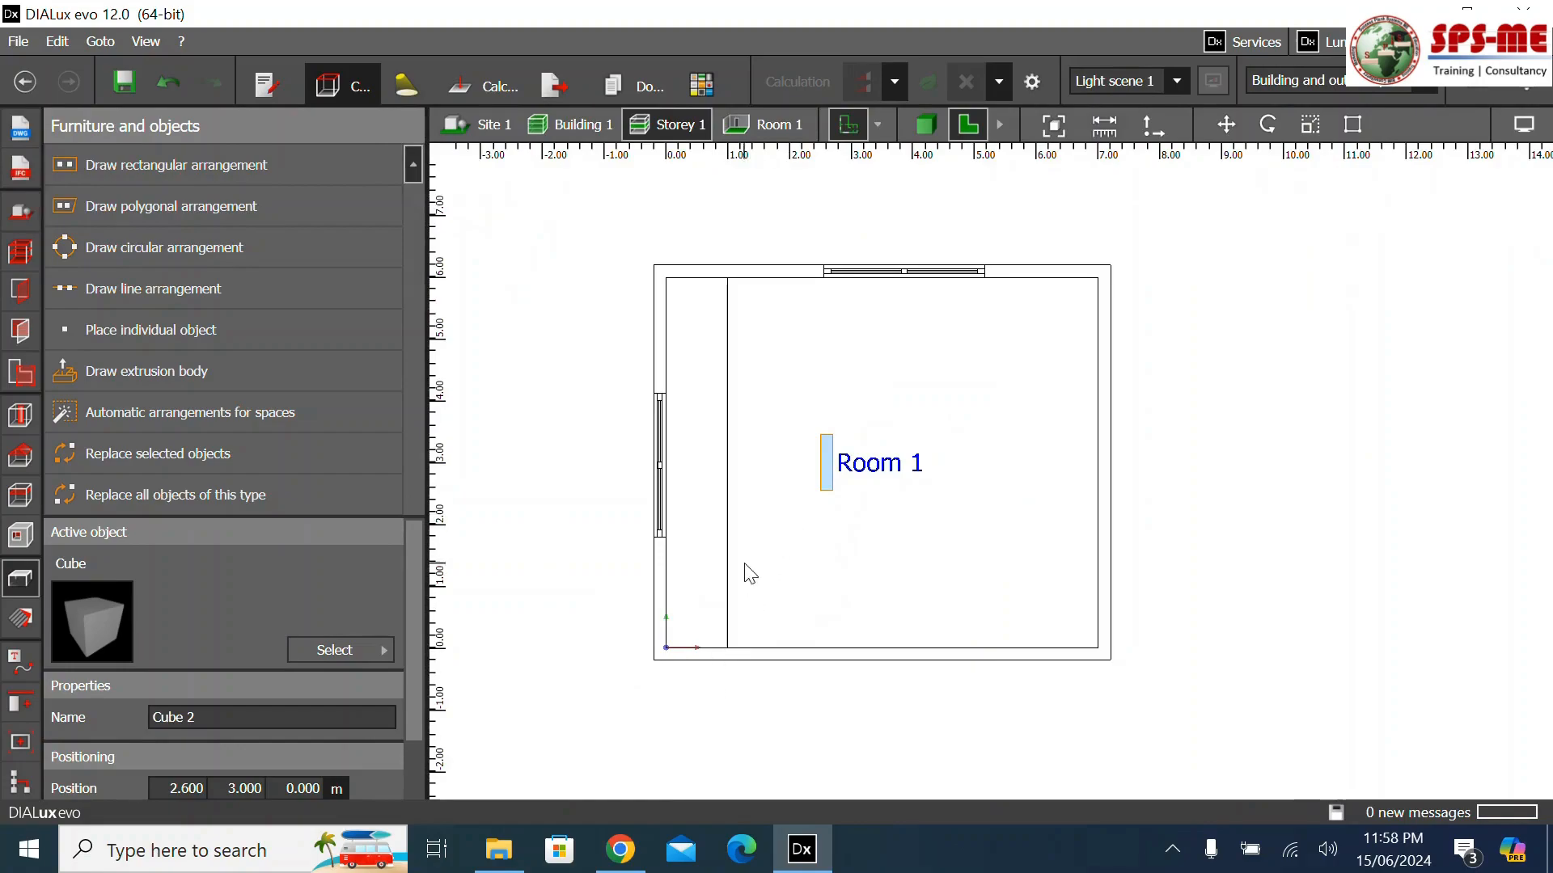
left_click(1226, 124)
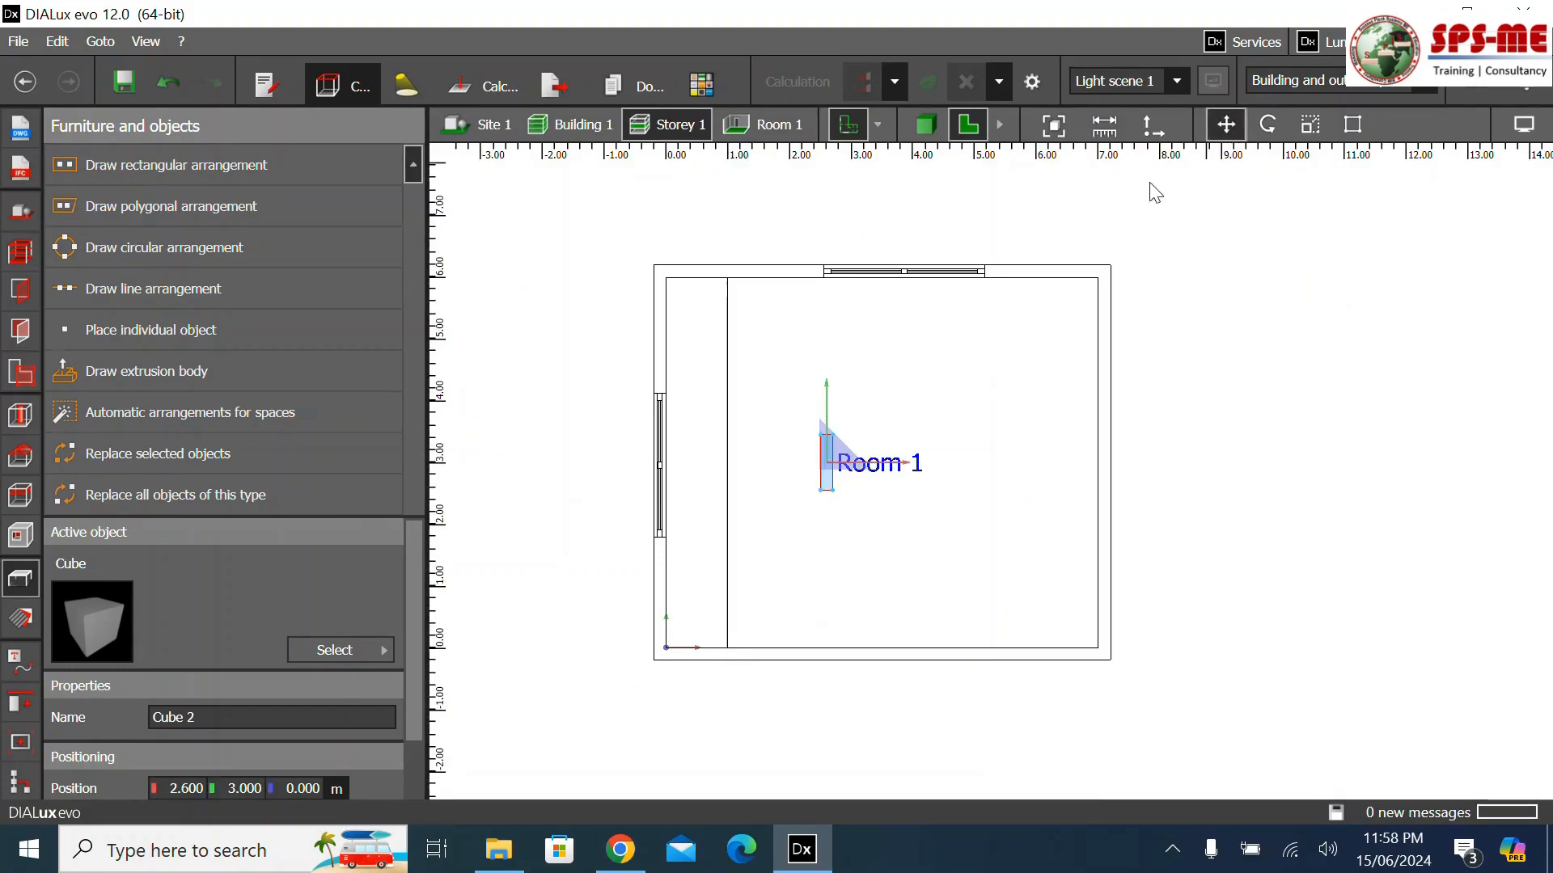
left_click_drag(826, 390, 808, 634)
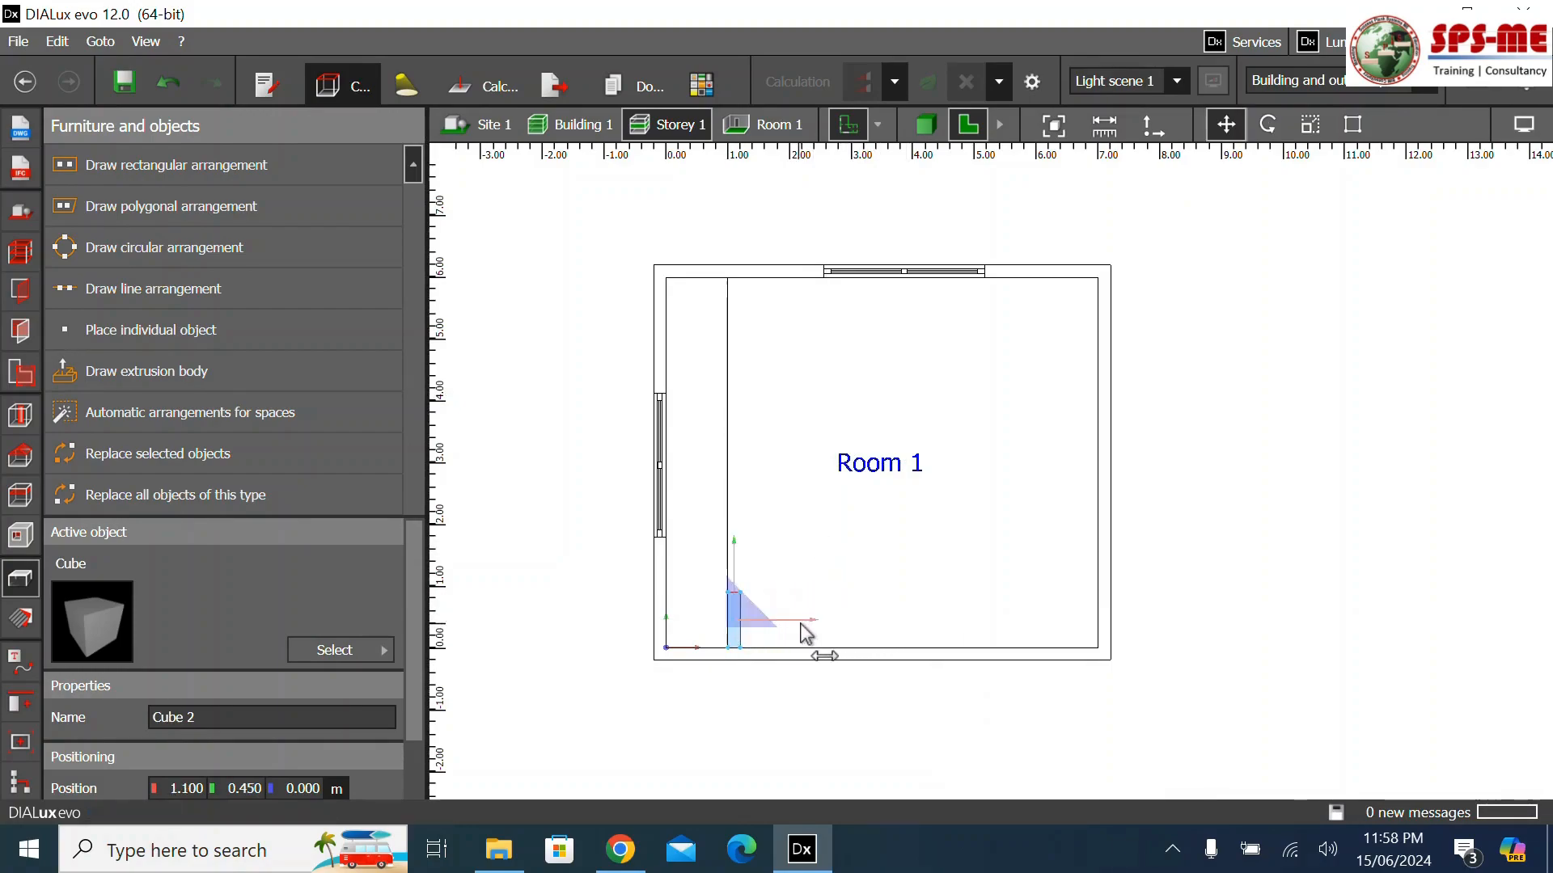
scroll(803, 634, "up", 3)
left_click_drag(709, 549, 769, 590)
left_click(912, 665)
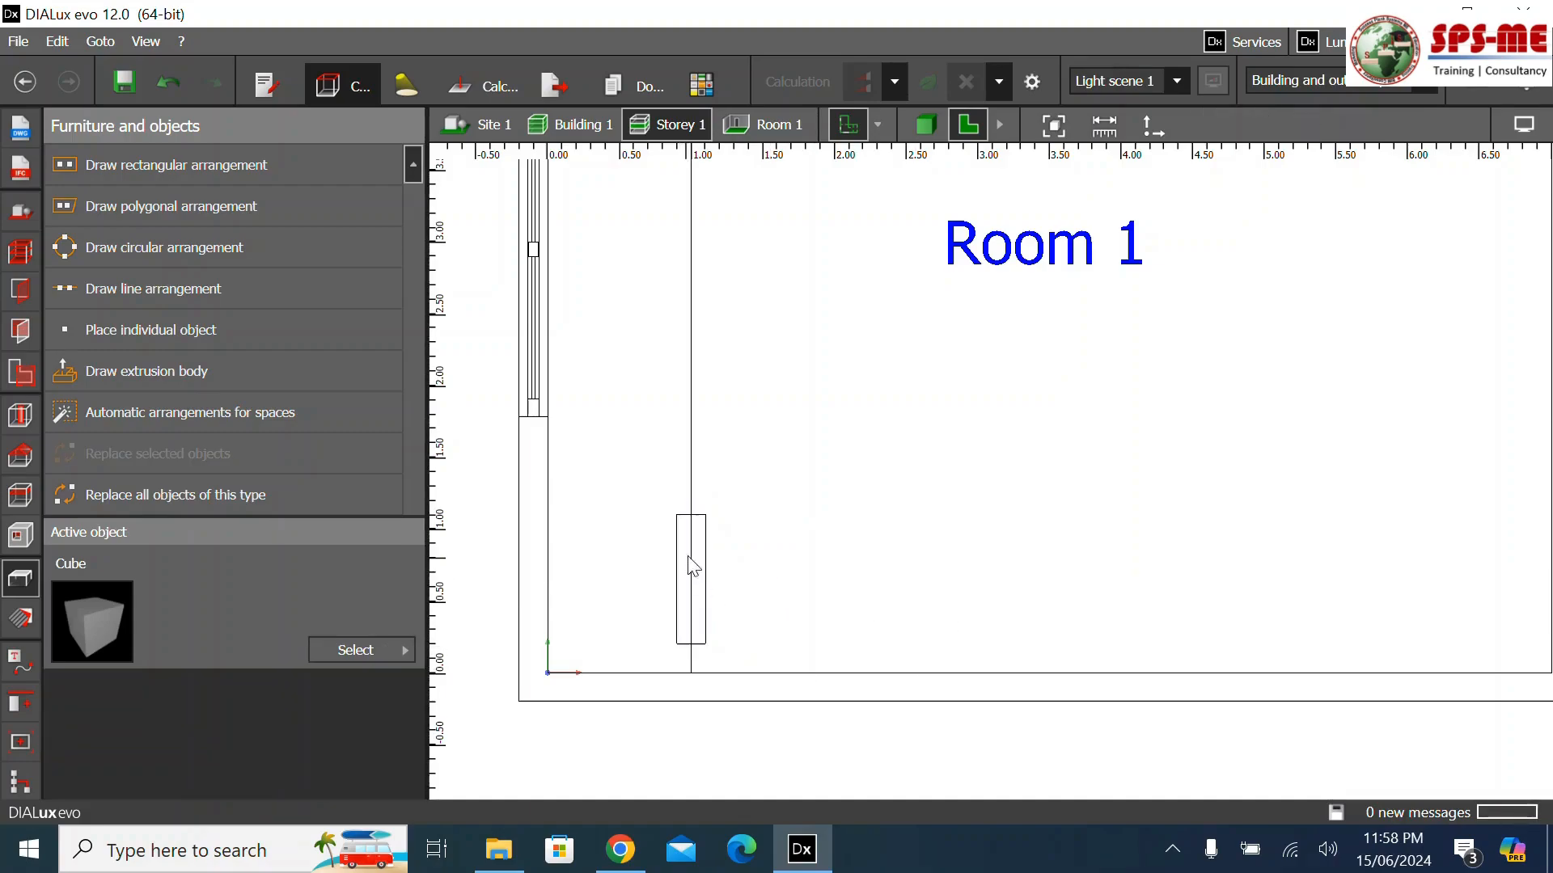
Draw a vertical copy line about 4.94 m long from the small cube's centre toward the upper wall
left_click(701, 619)
scroll(692, 647, "down", 1)
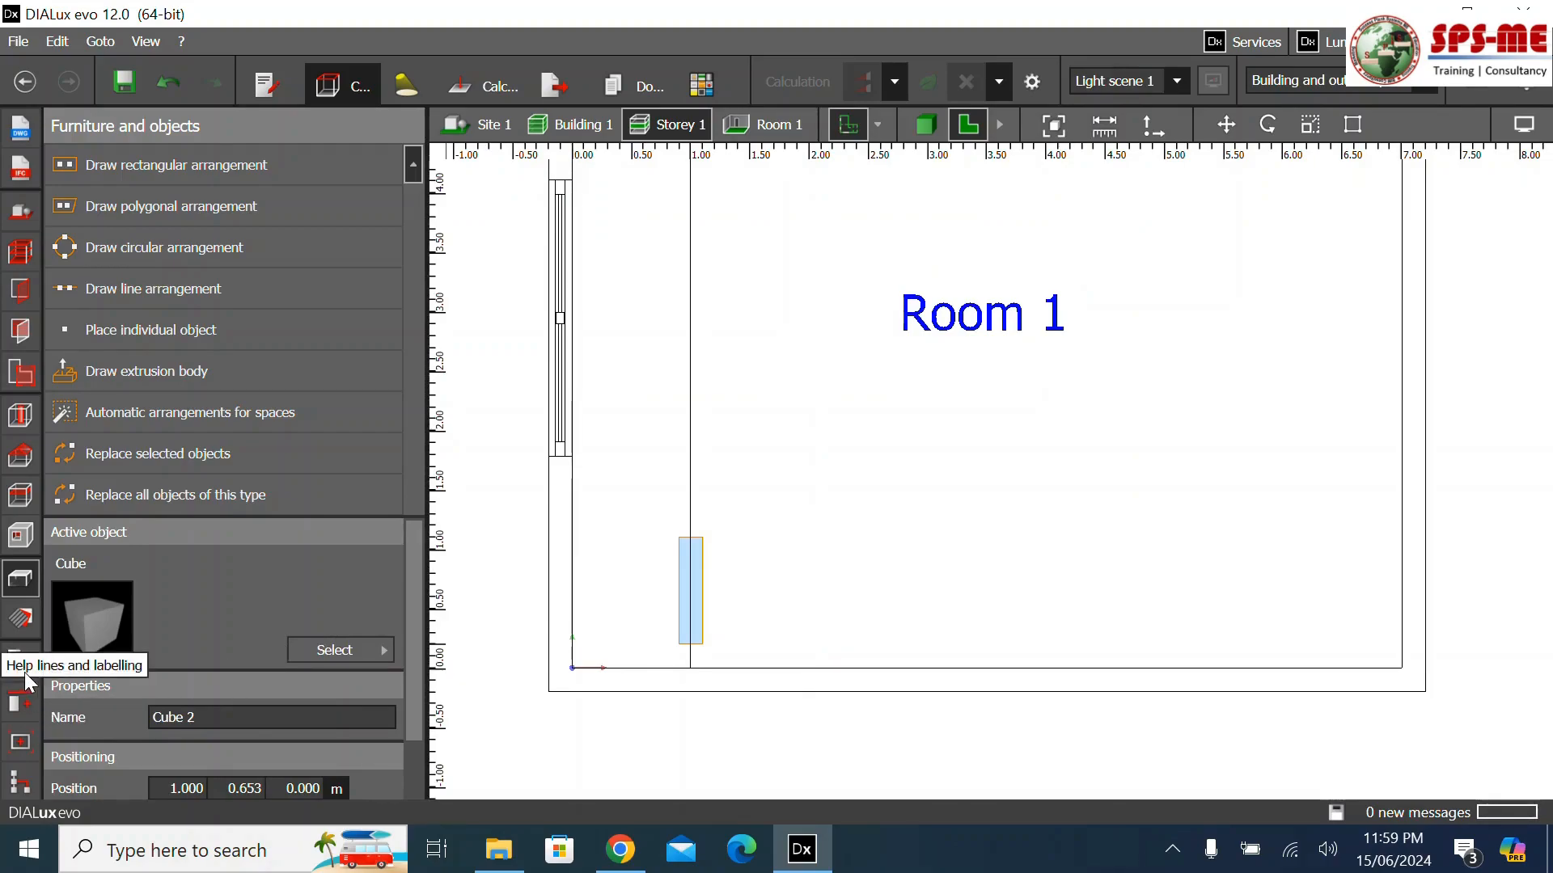
left_click(12, 710)
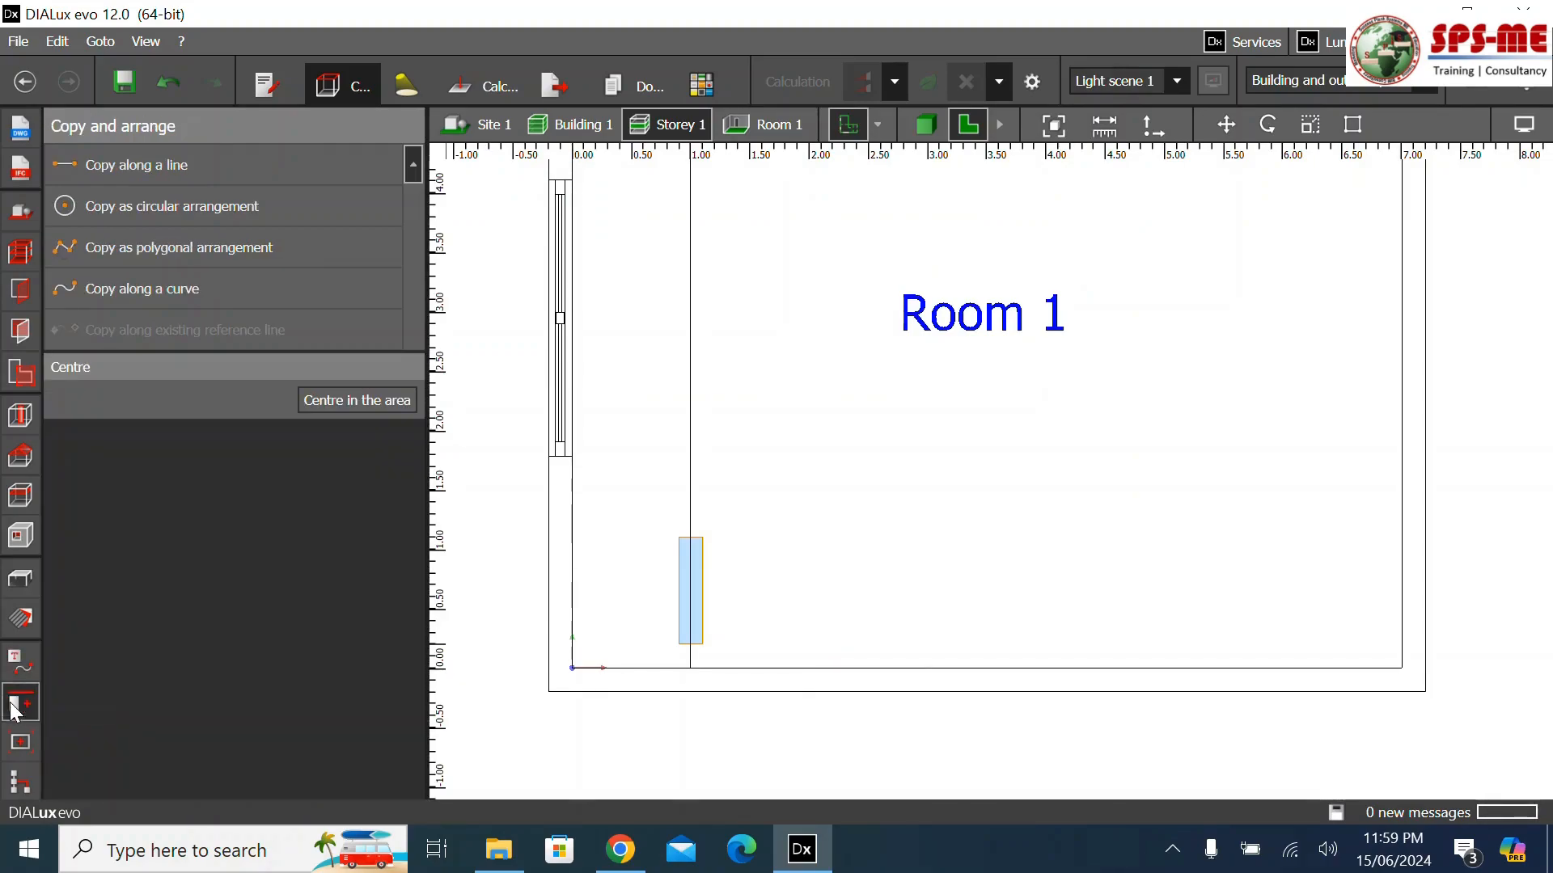
left_click(190, 167)
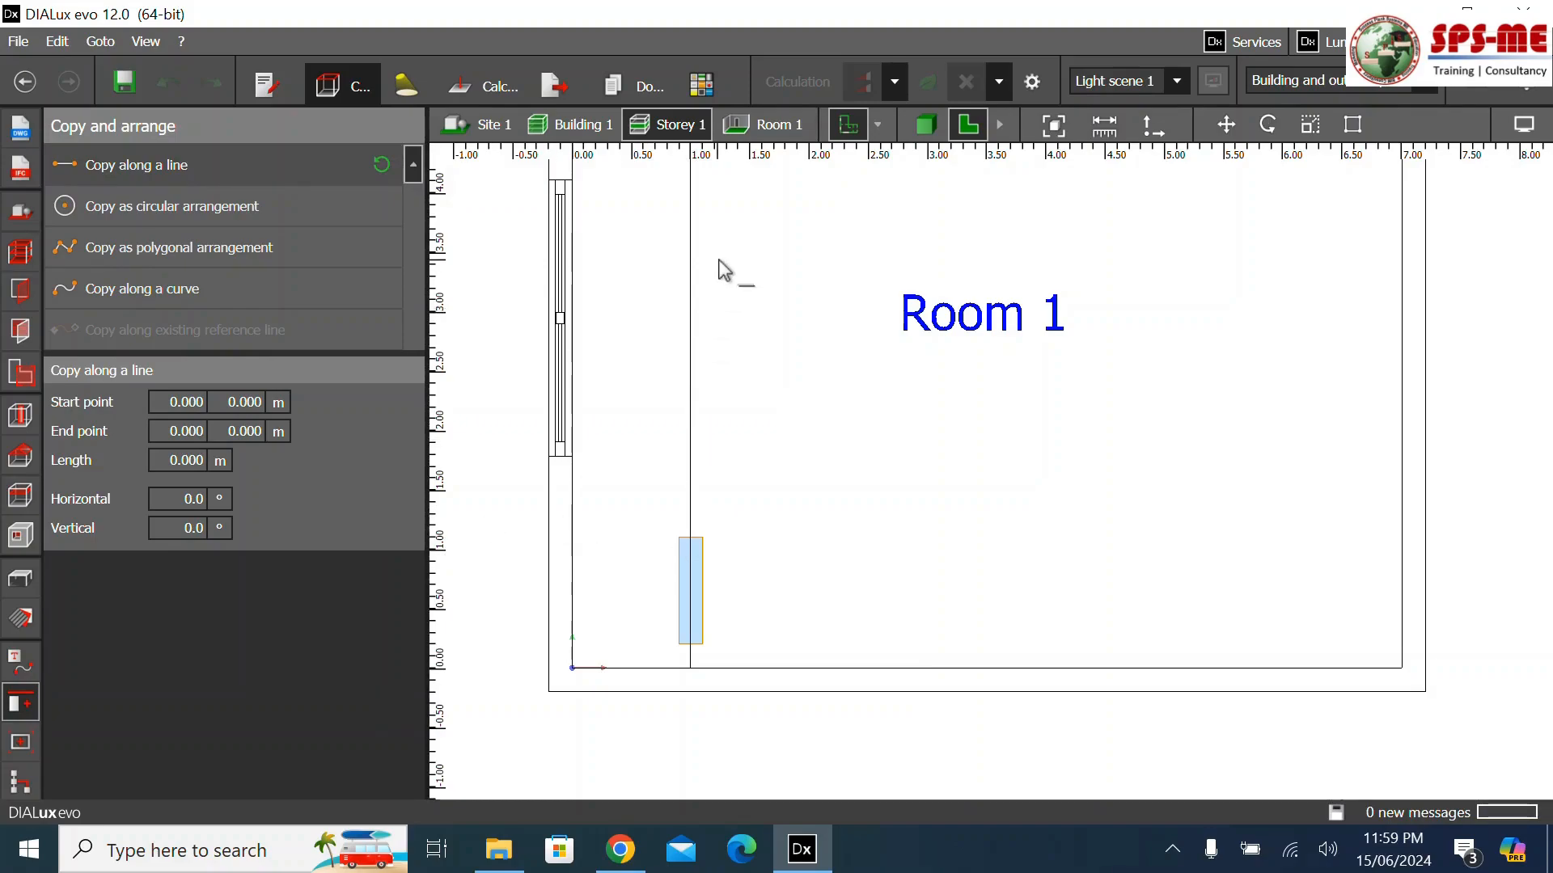
scroll(703, 646, "down", 2)
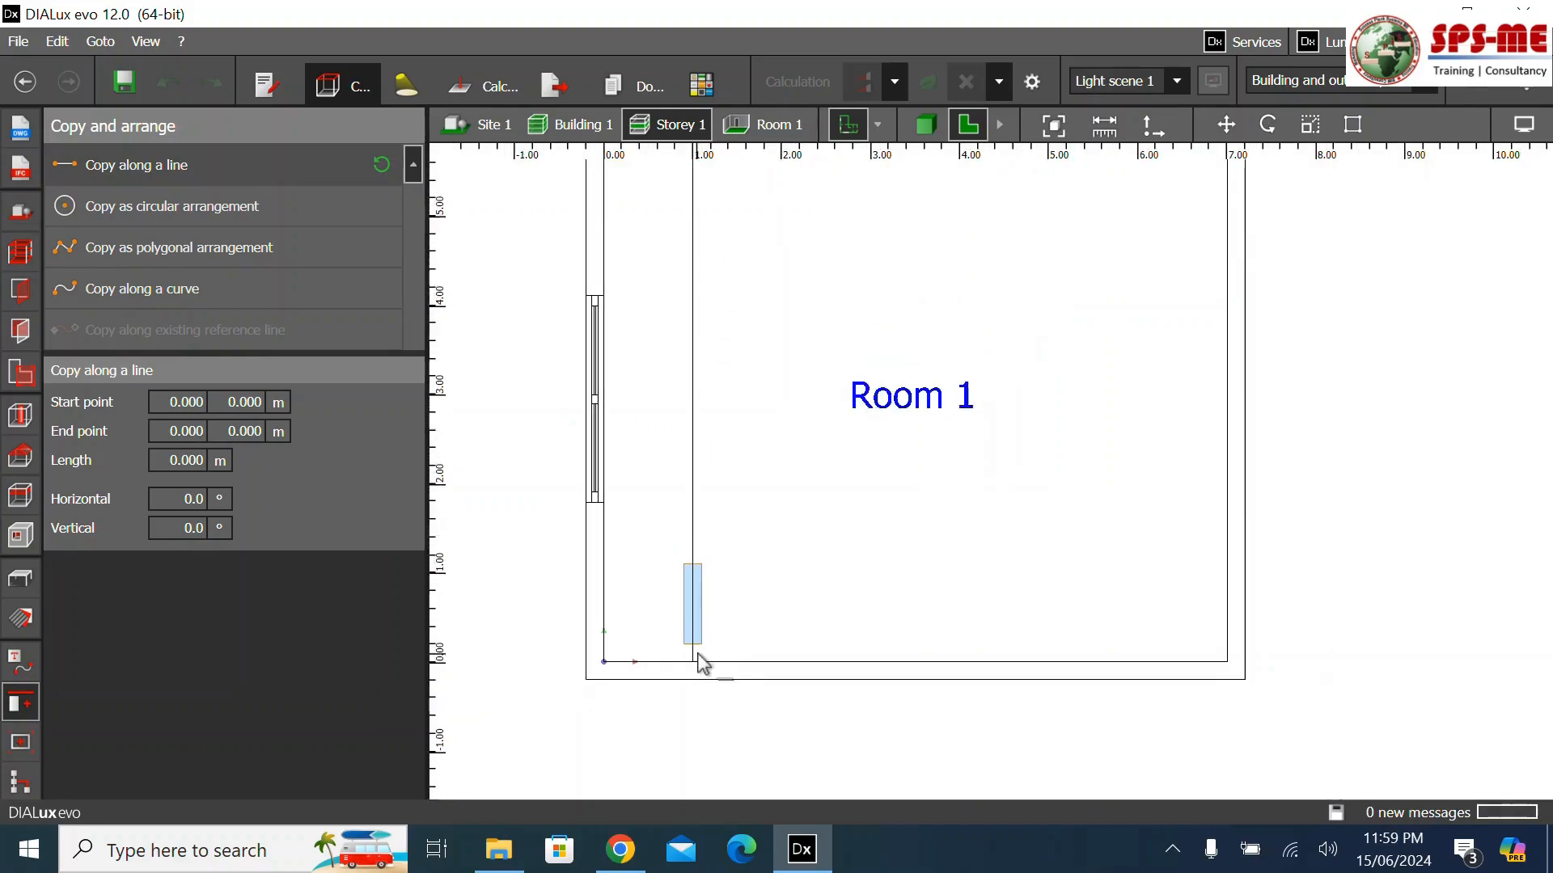
left_click(693, 612)
scroll(682, 589, "down", 2)
scroll(683, 253, "up", 2)
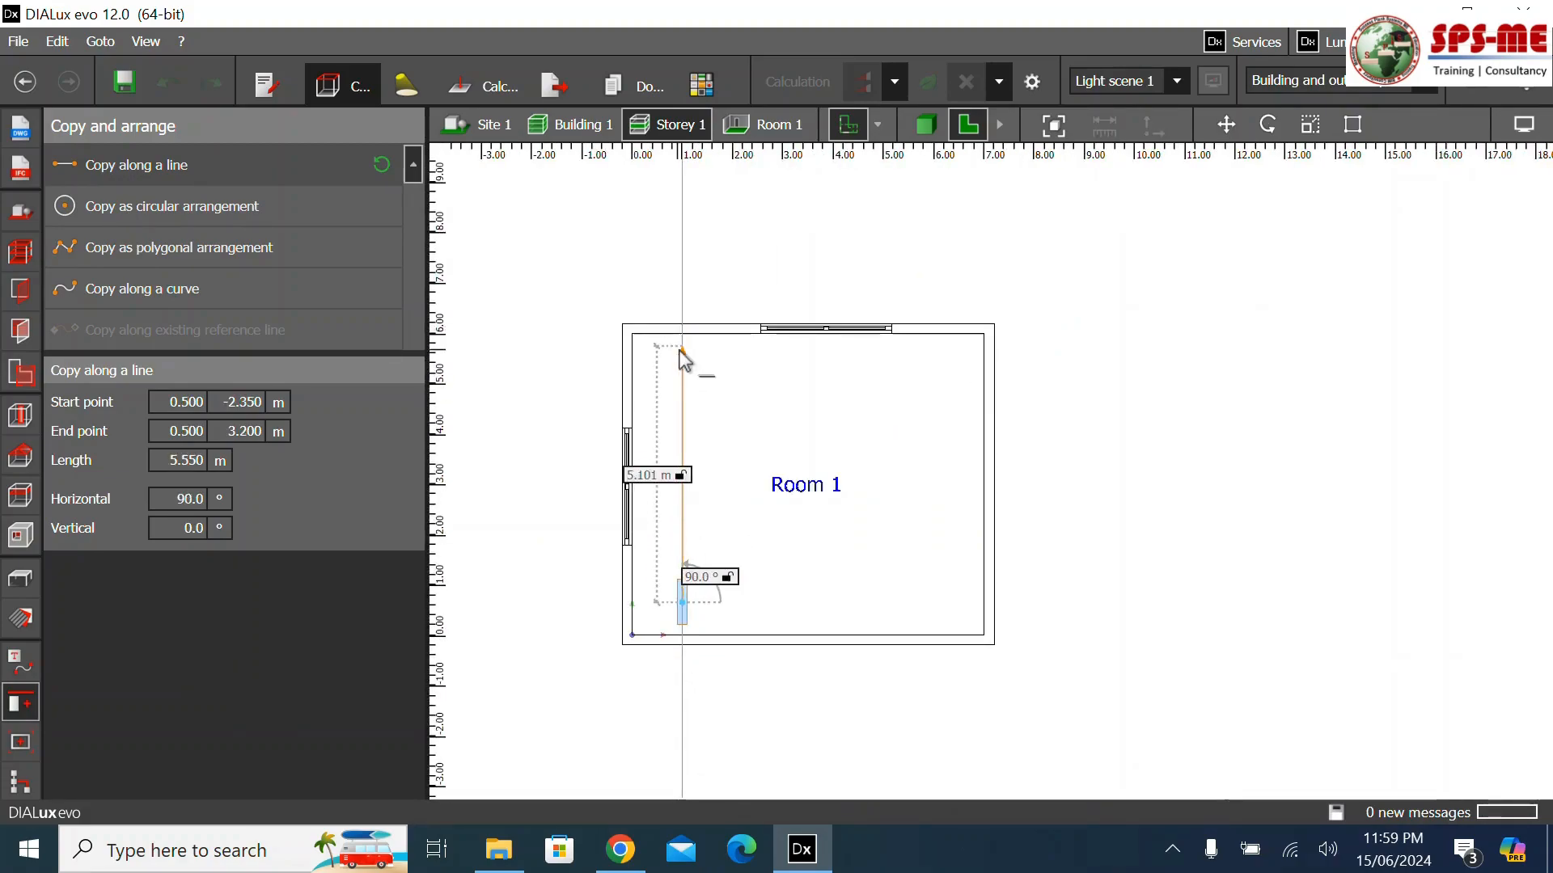
scroll(682, 365, "up", 1)
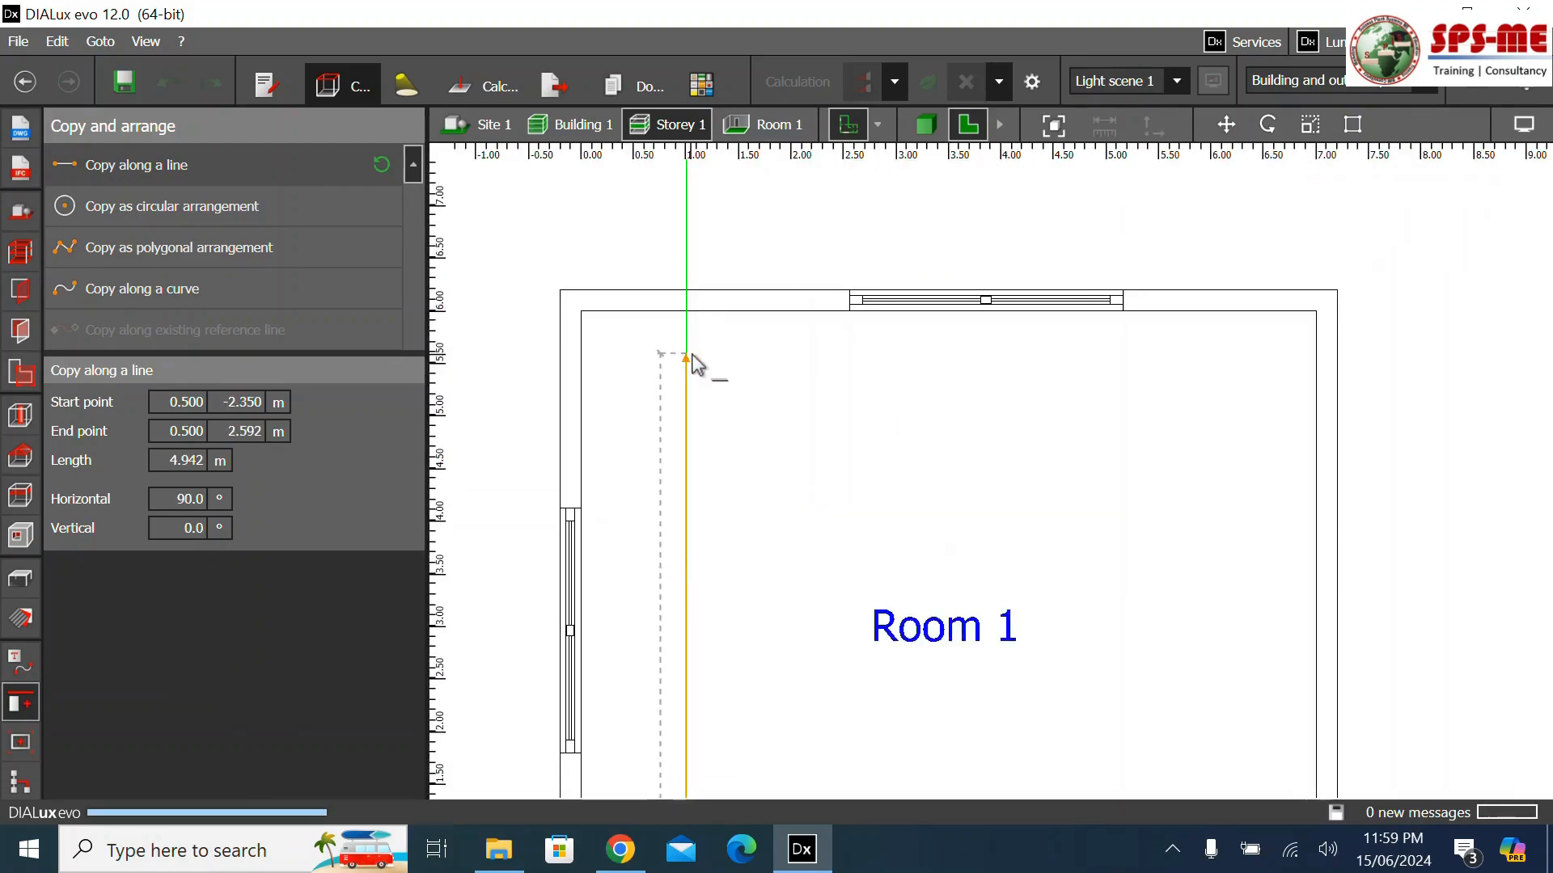
left_click(687, 358)
Try arranging five small cubes consecutively along the copy line, and take the copies back out
left_click(162, 522)
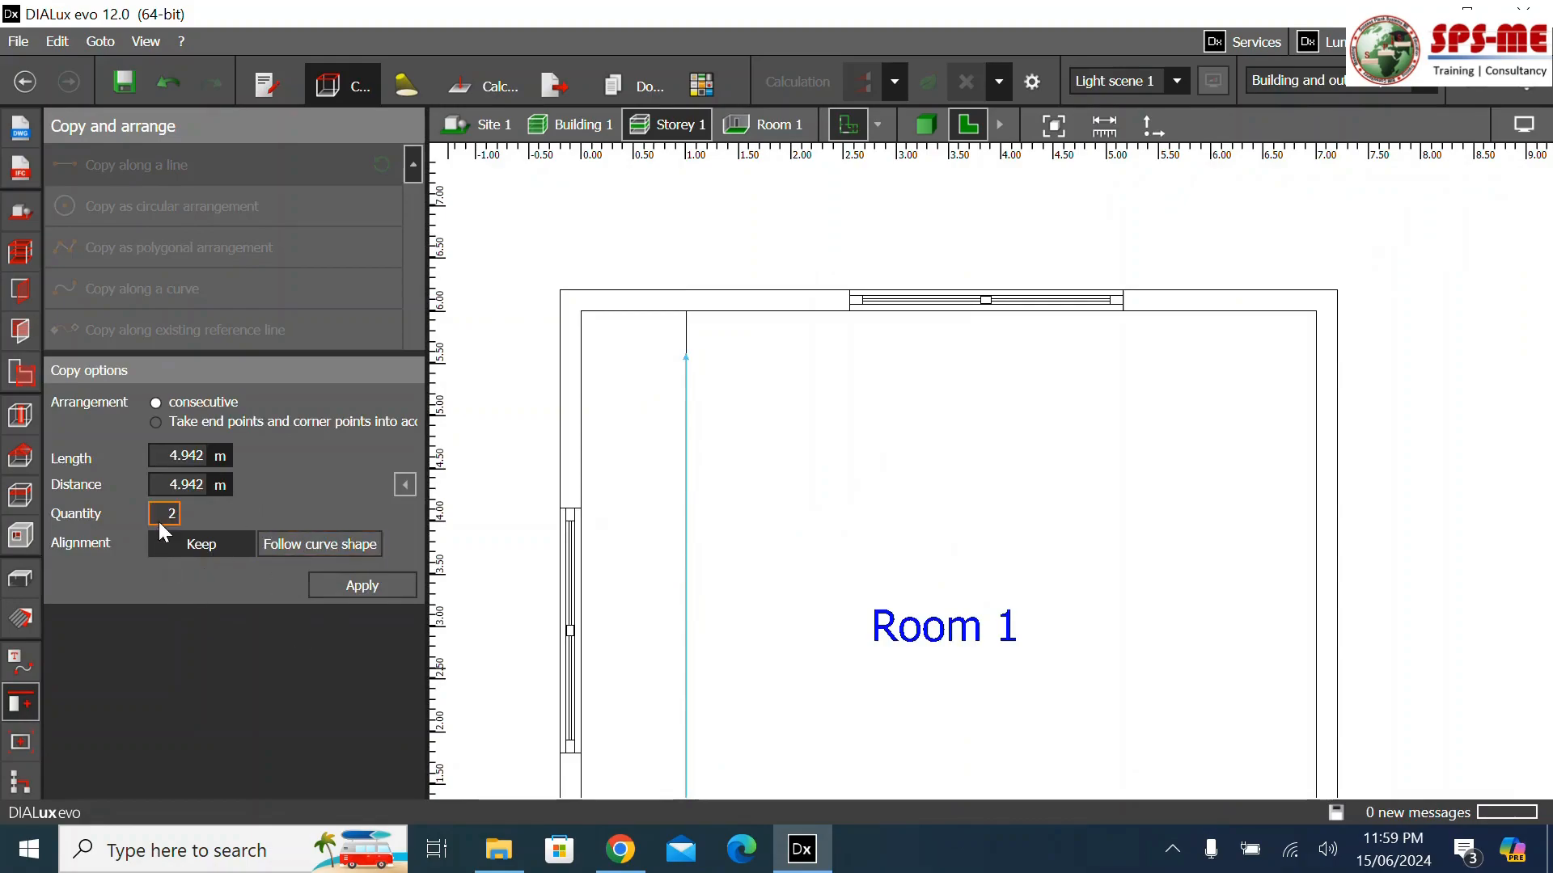
key("Delete")
type("5")
left_click(359, 586)
scroll(793, 339, "down", 2)
scroll(792, 345, "down", 2)
scroll(792, 617, "up", 2)
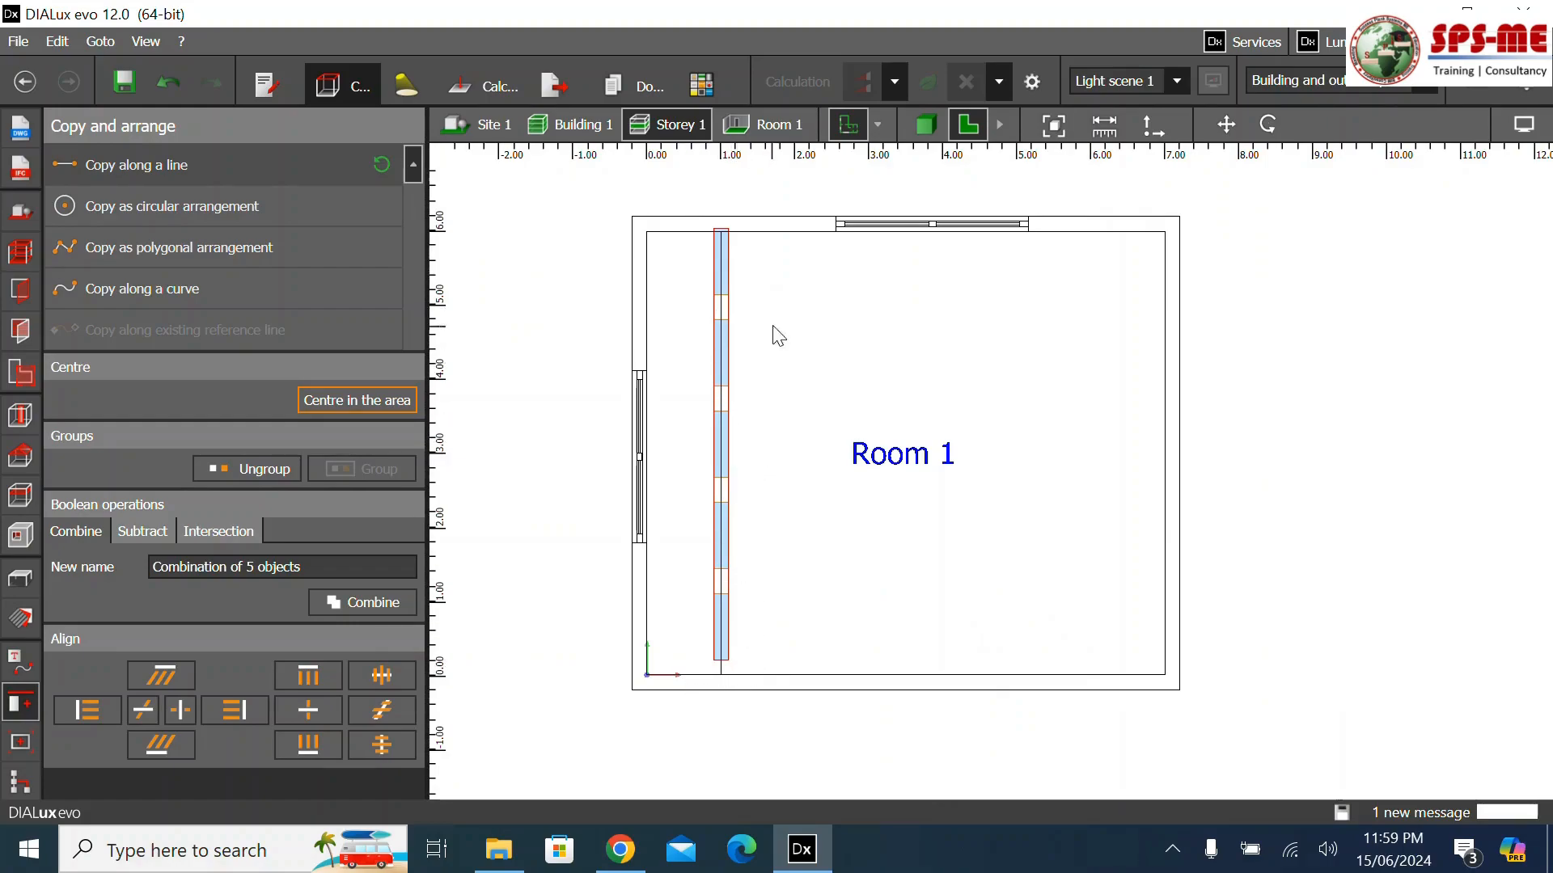
key("Escape")
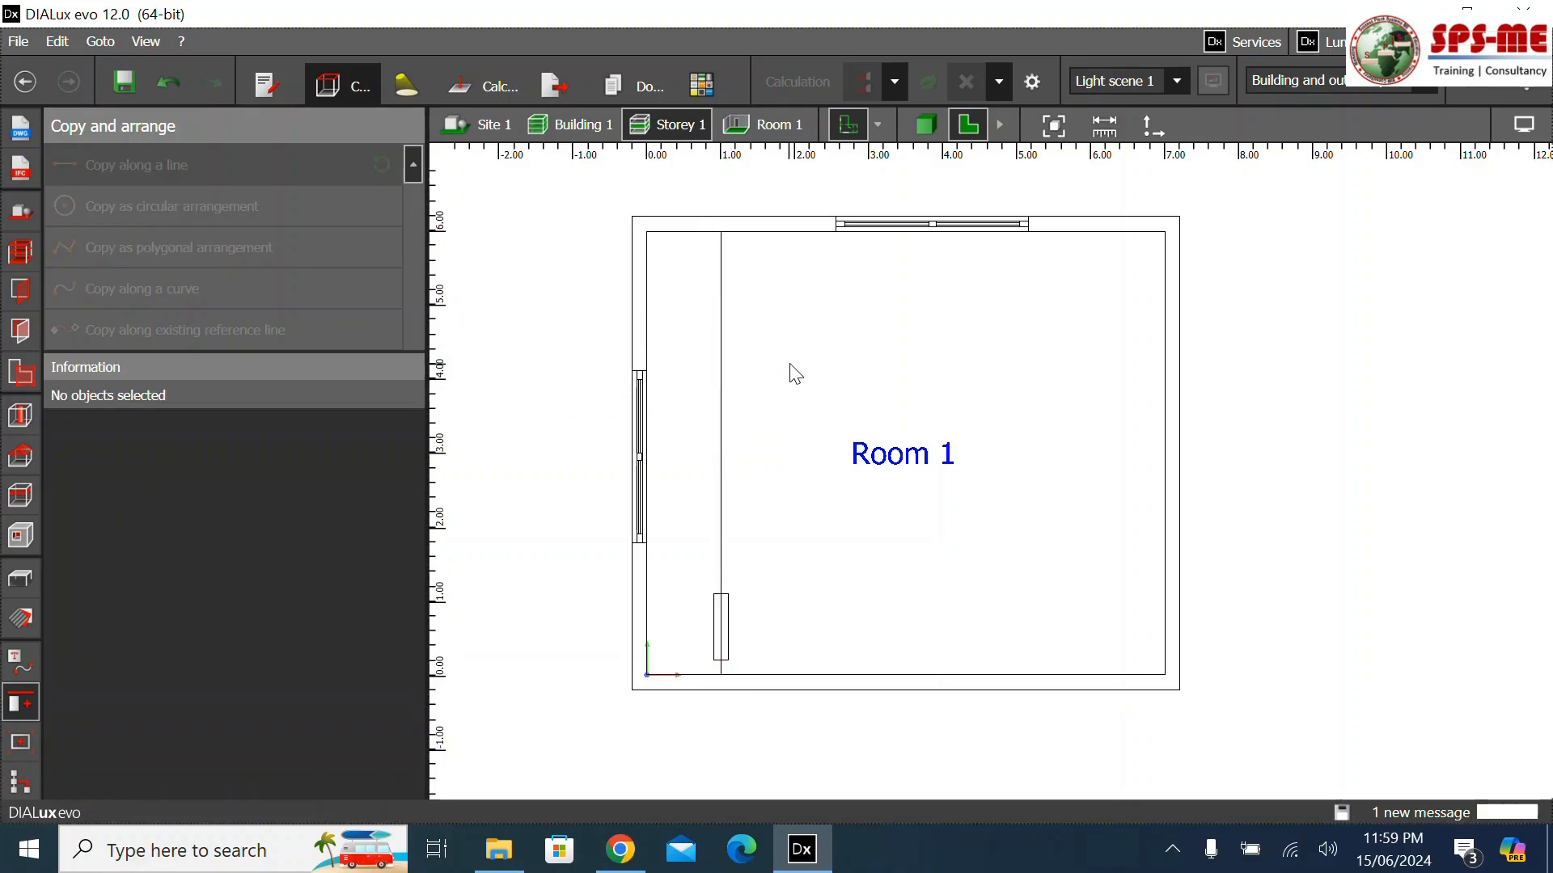
Move the small cube off the long counter into the open floor, to about position 3.0, 0.65 m
left_click(729, 615)
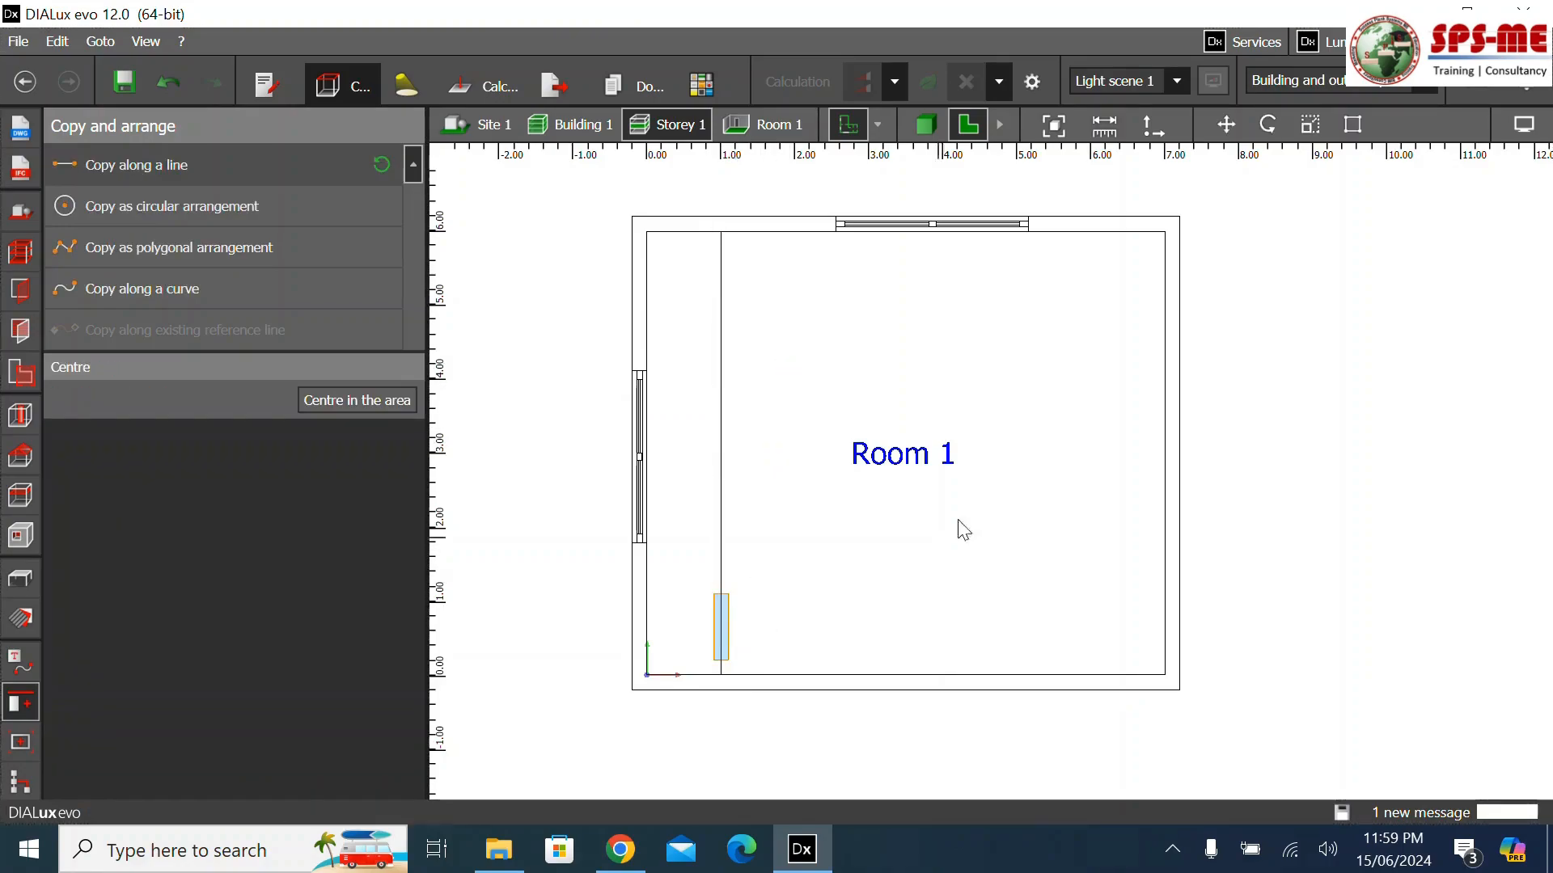
left_click(1226, 125)
left_click_drag(793, 630, 936, 645)
scroll(871, 665, "up", 3)
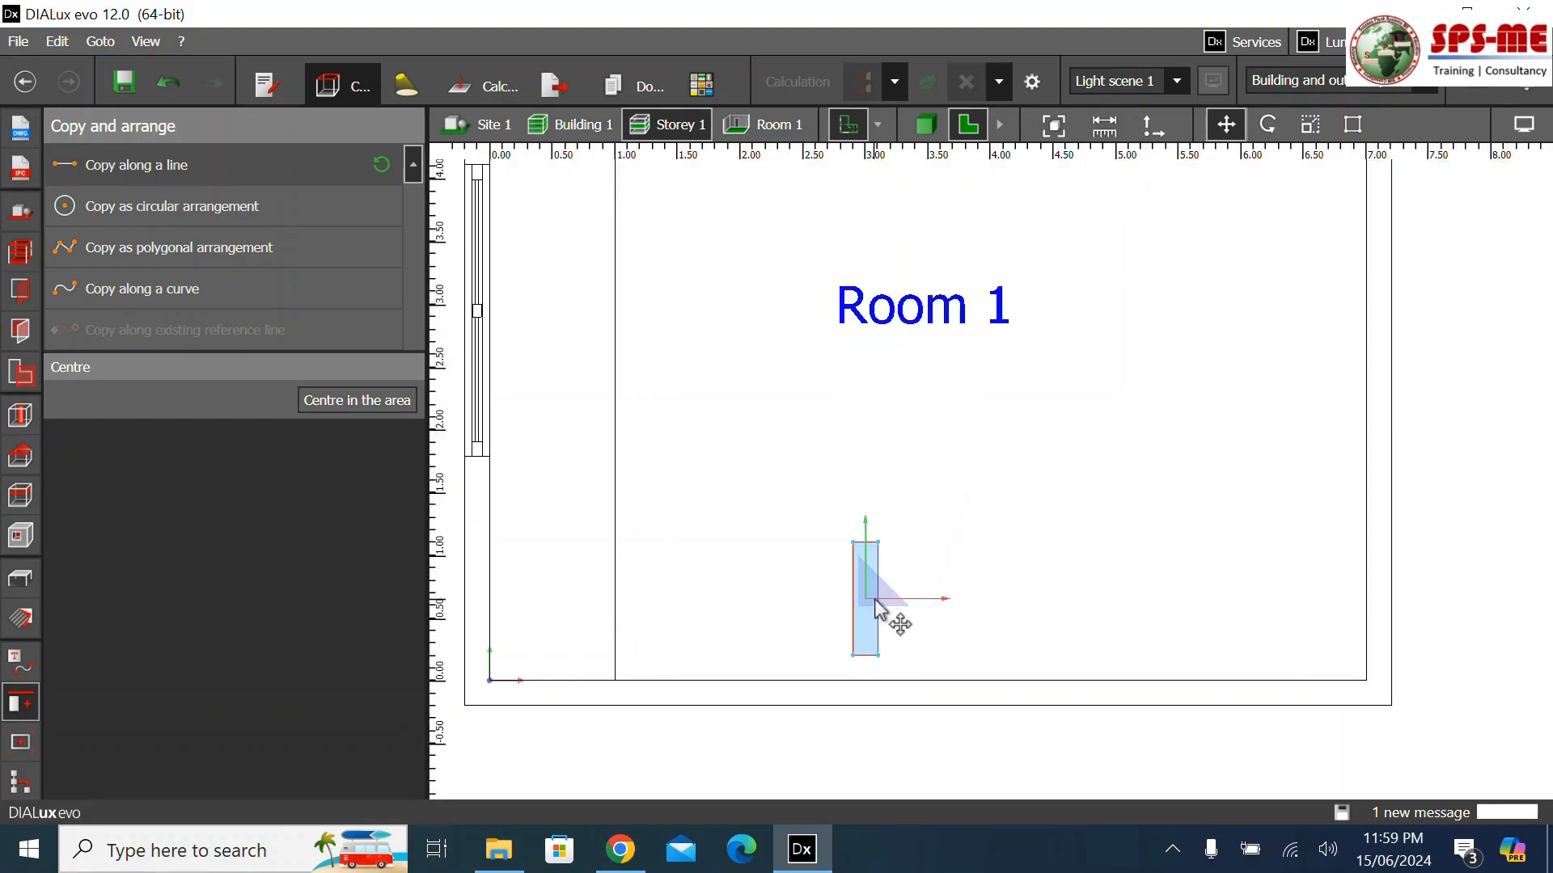
scroll(875, 600, "down", 3)
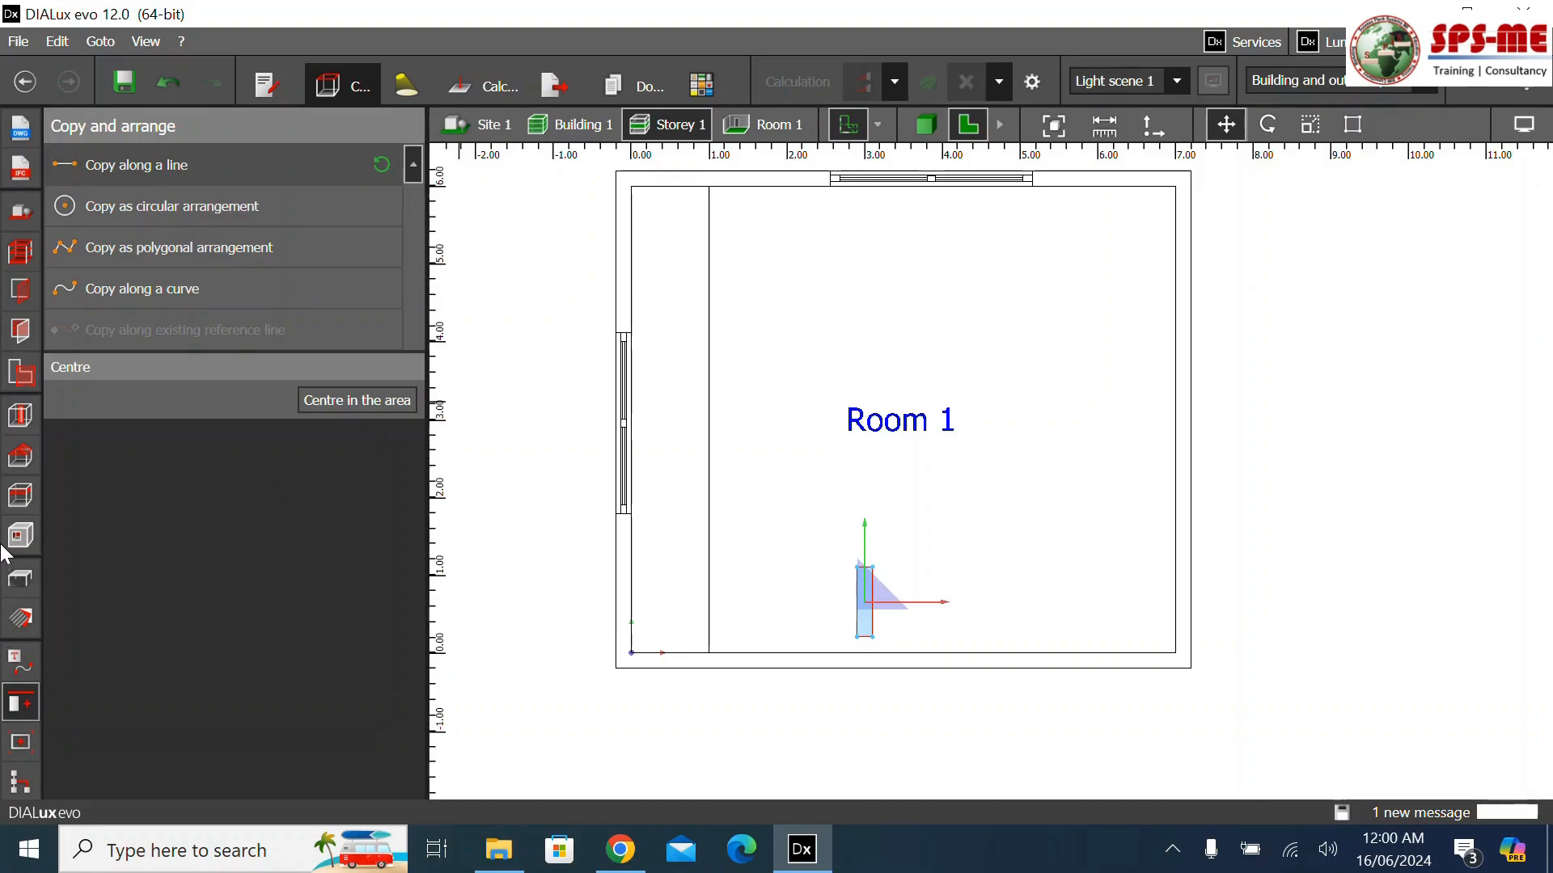
Draw a 7 m reference line along the room's lower wall with one parallel spaced 0.55 m apart
left_click(22, 663)
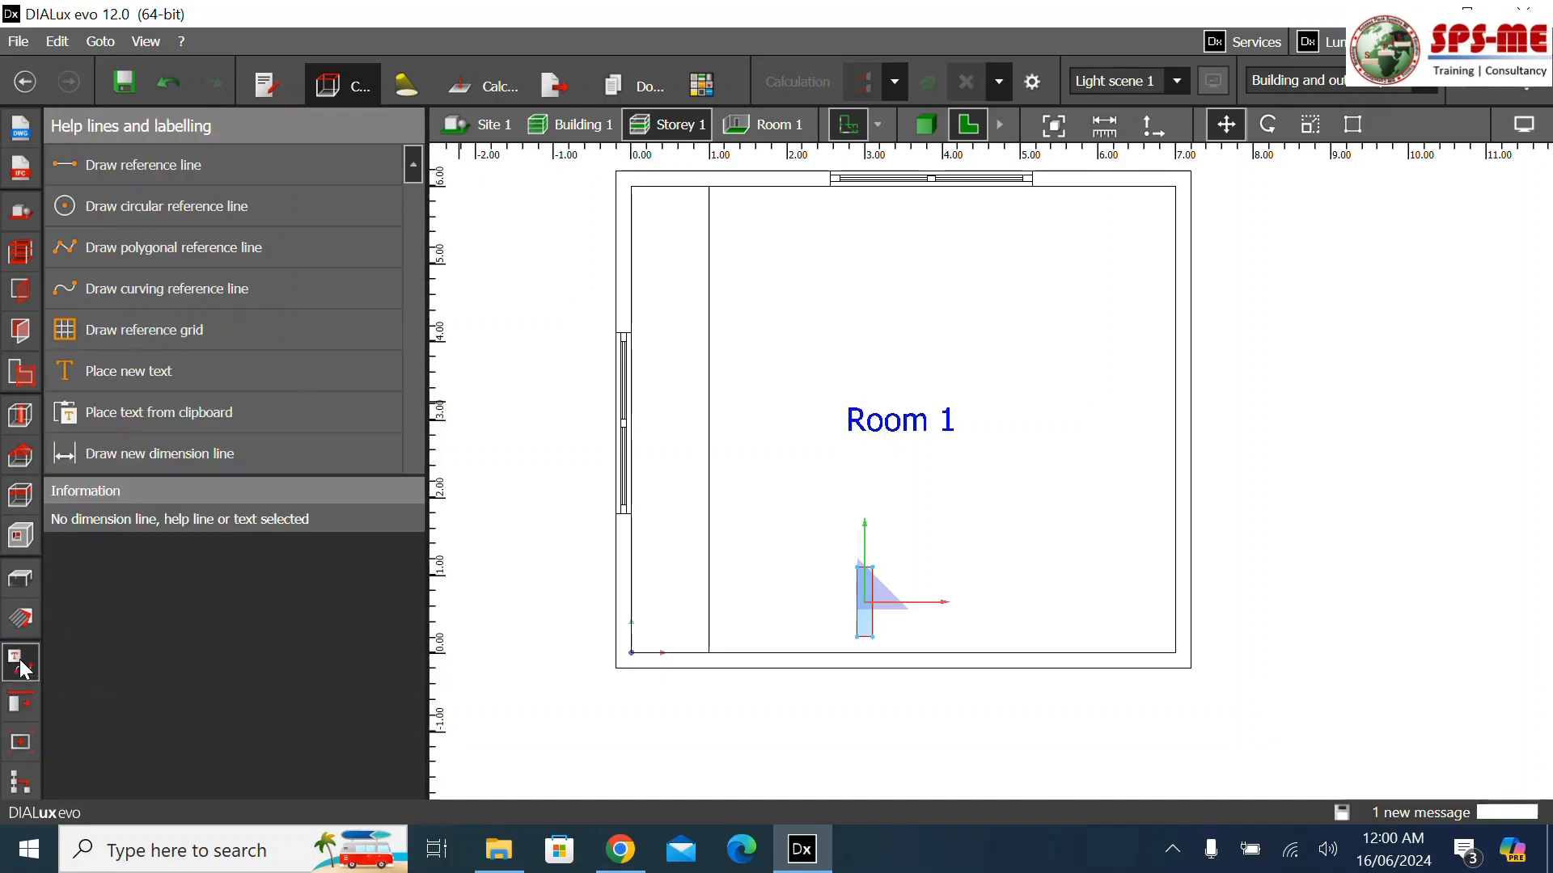
left_click(153, 167)
left_click(199, 590)
type("0.55")
left_click(204, 610)
type("1")
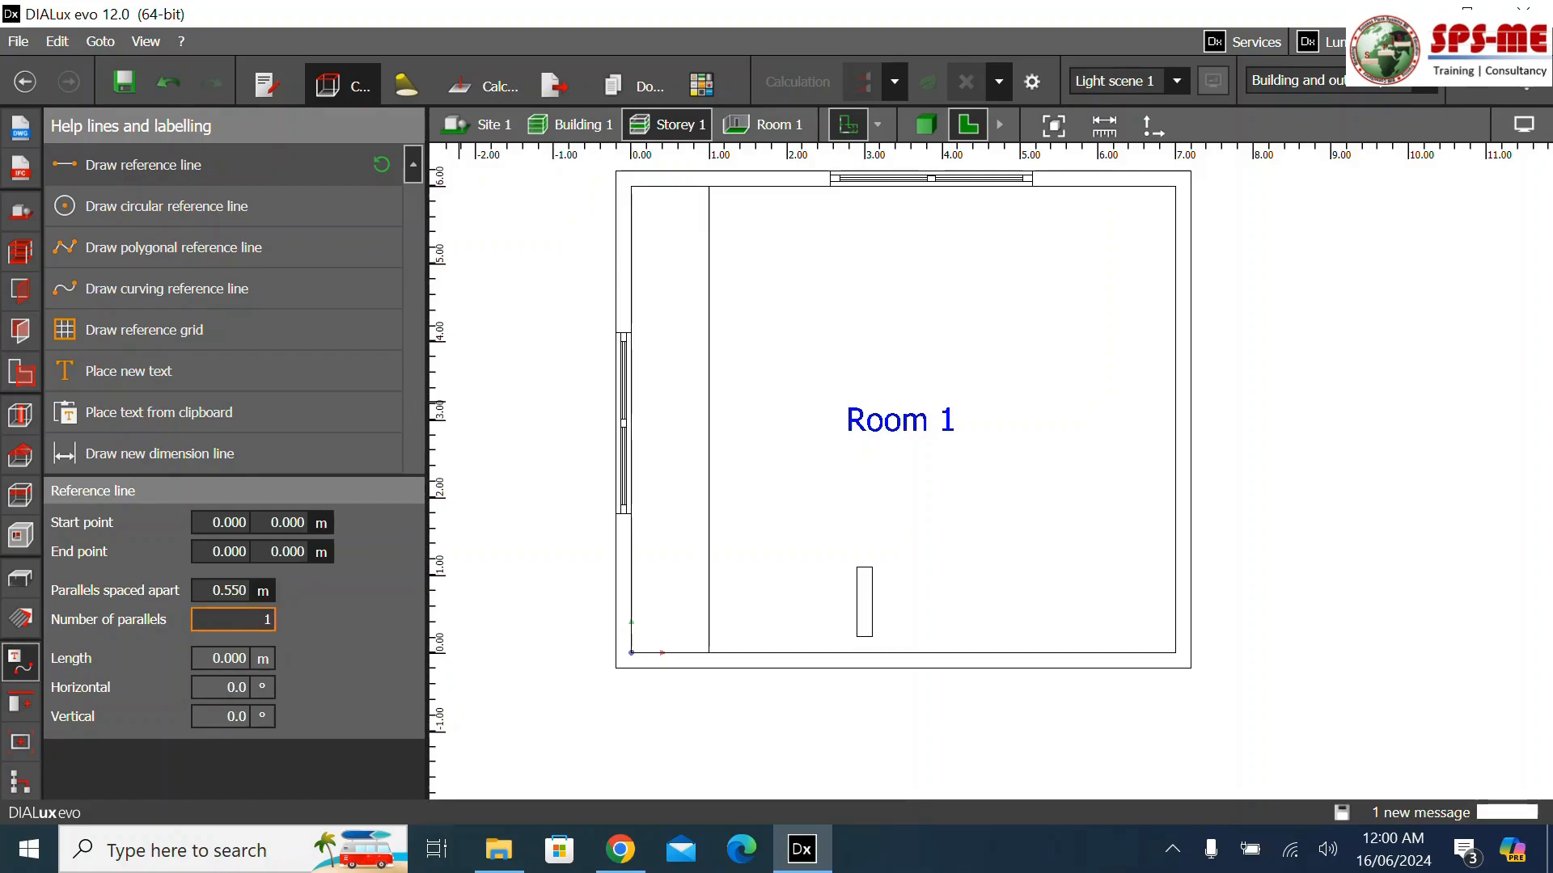
left_click(631, 652)
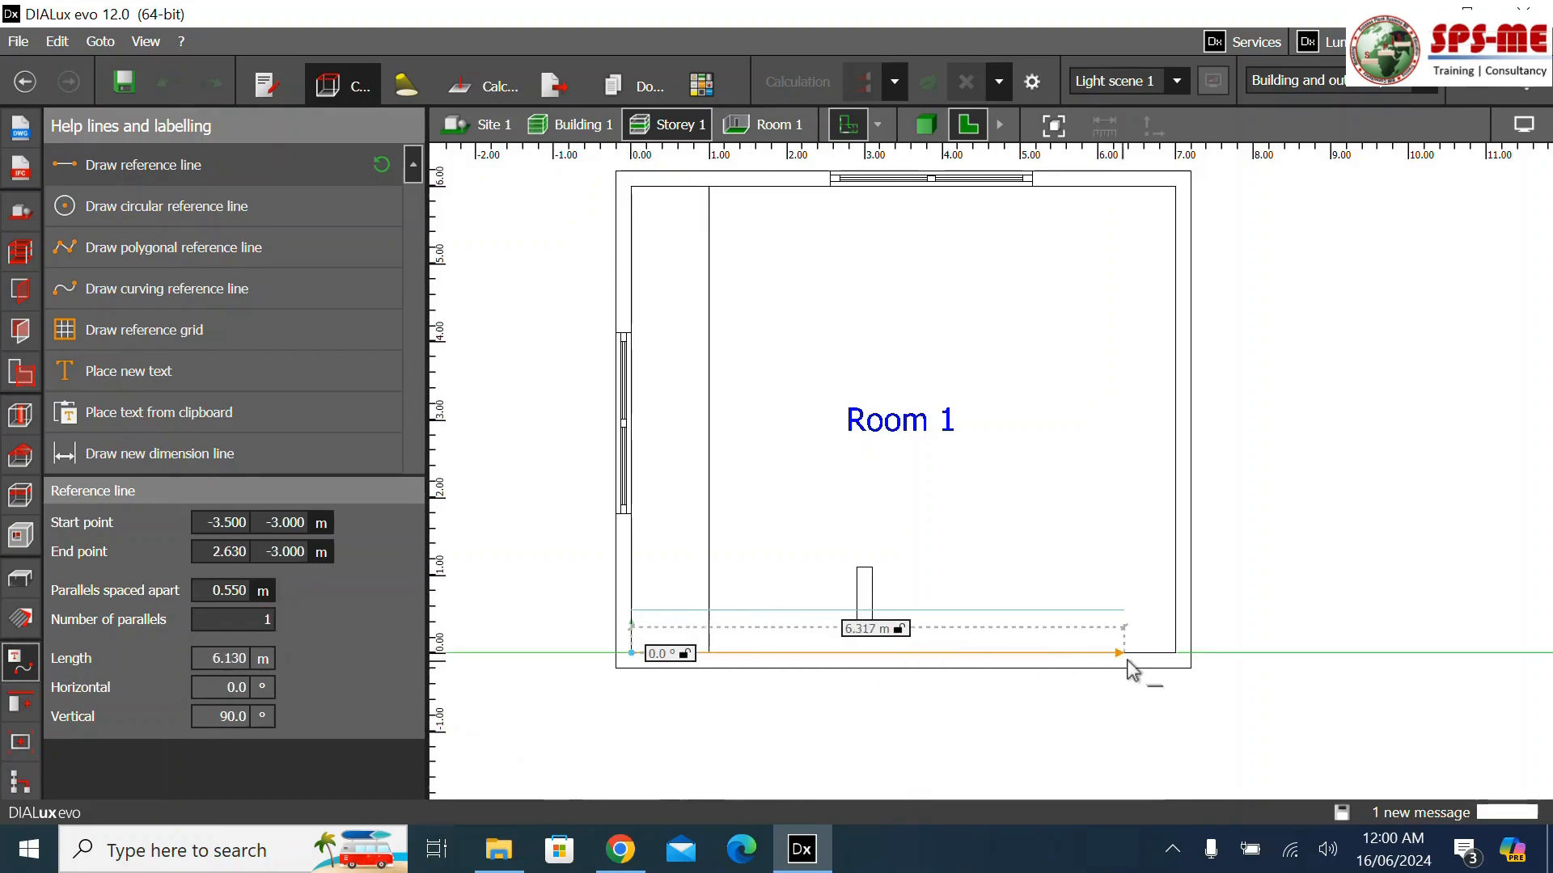
left_click(1177, 656)
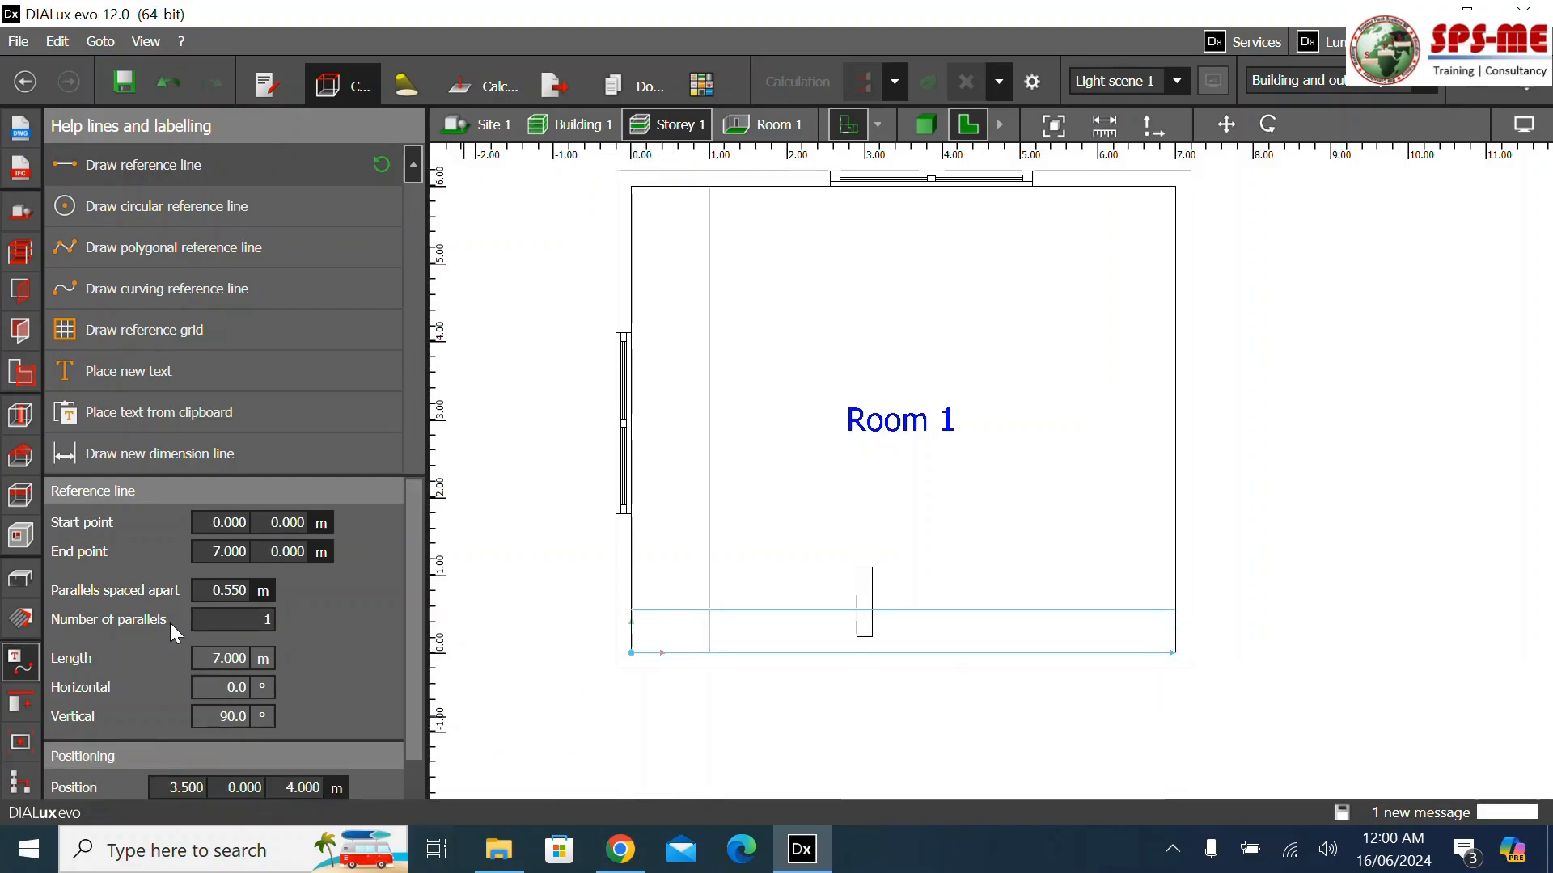
Draw a 7 m reference line along the upper wall, from right corner to left corner, with one parallel spaced 0.55 m apart
left_click(145, 176)
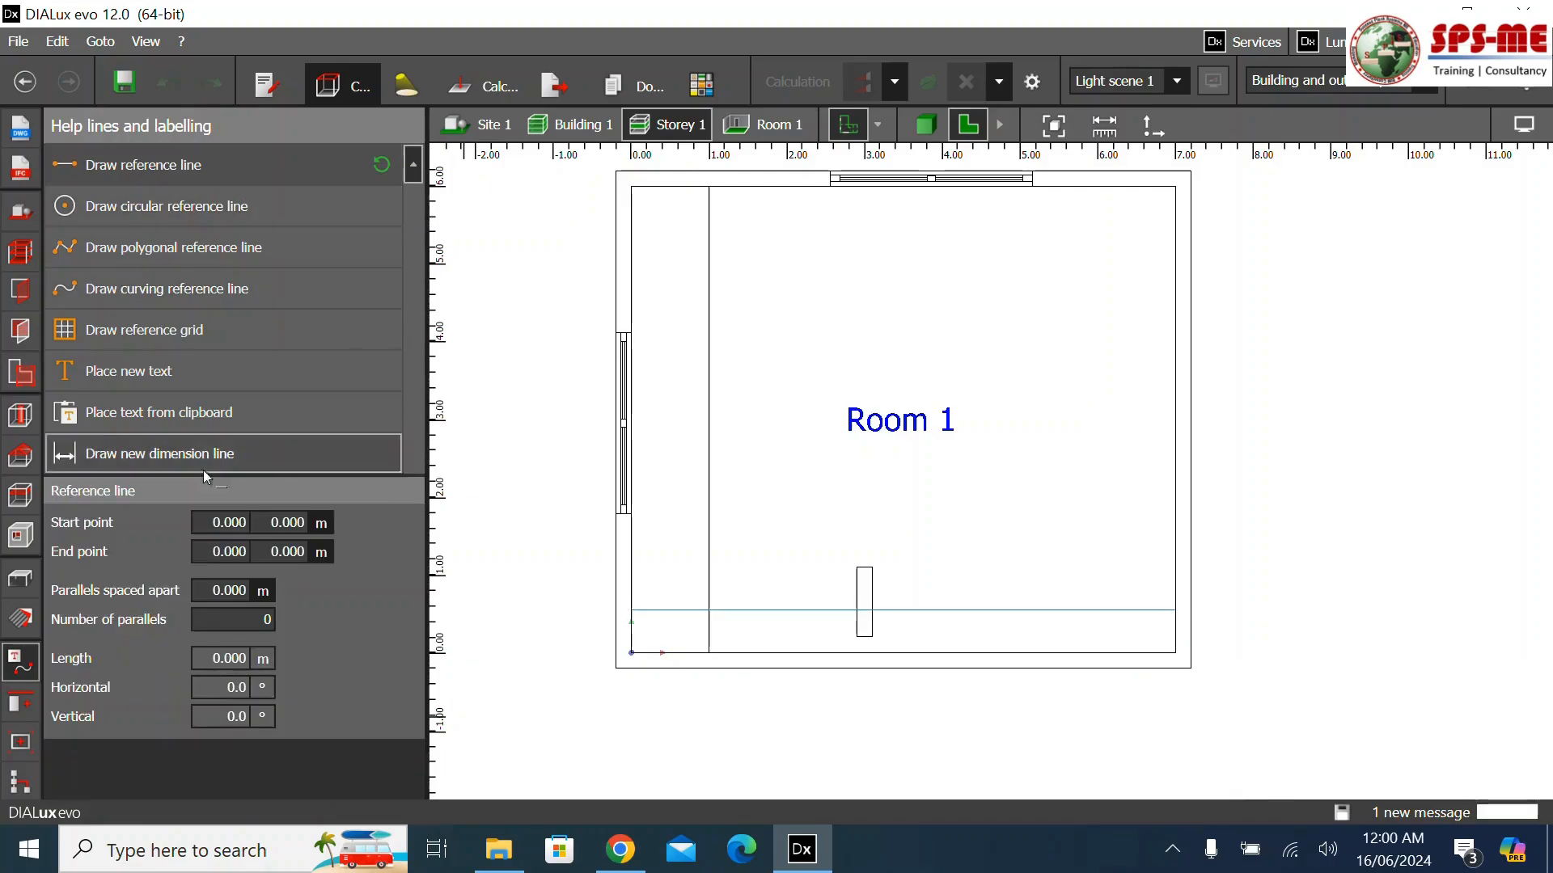
type("0.55")
left_click(206, 621)
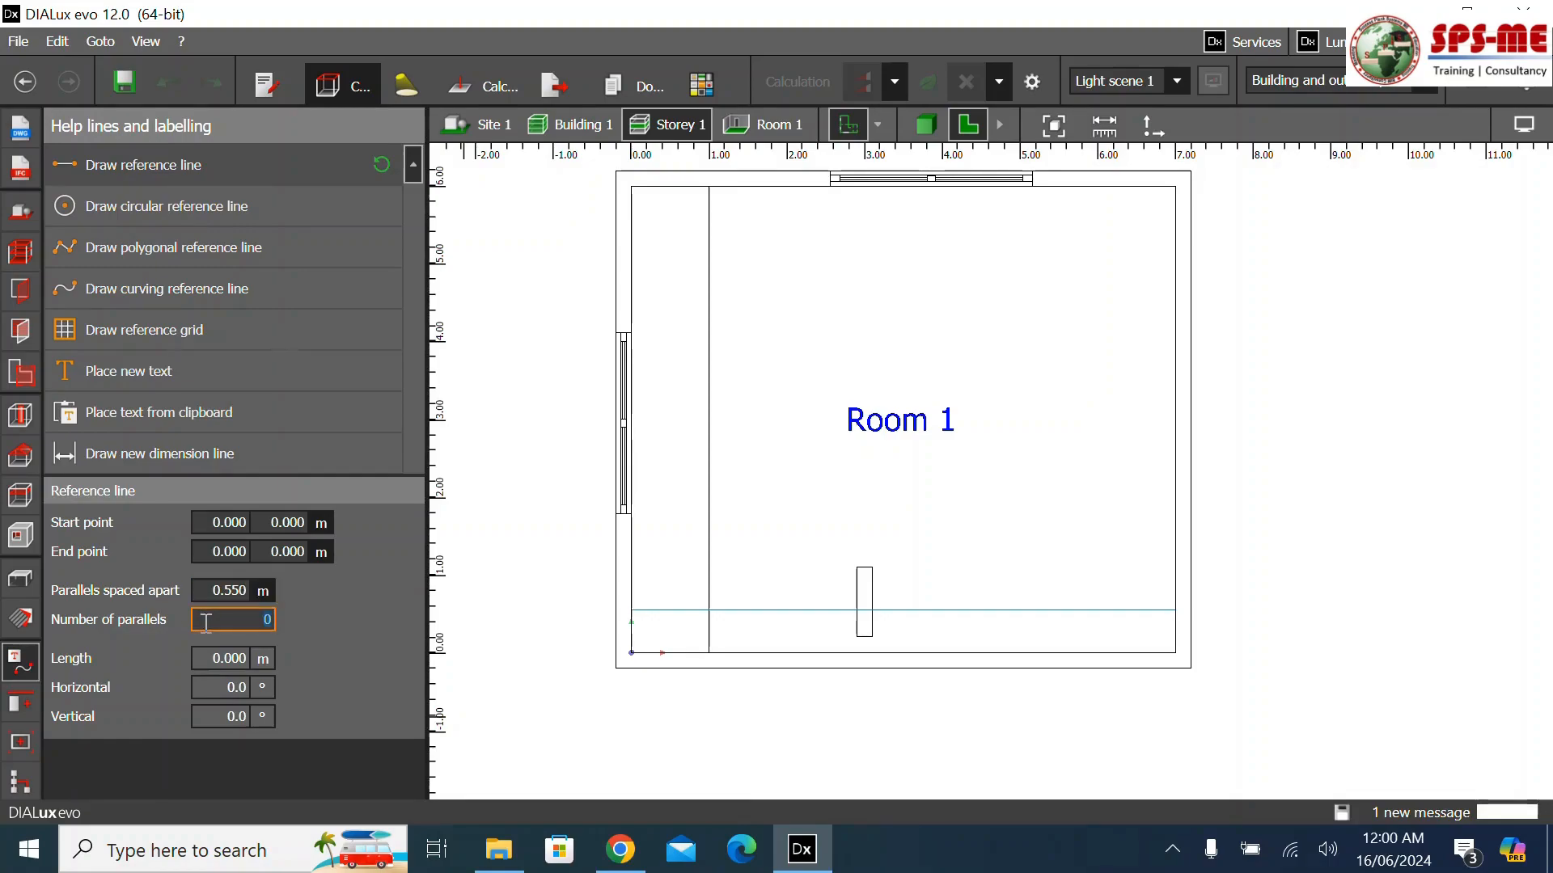
type("1")
left_click(1176, 187)
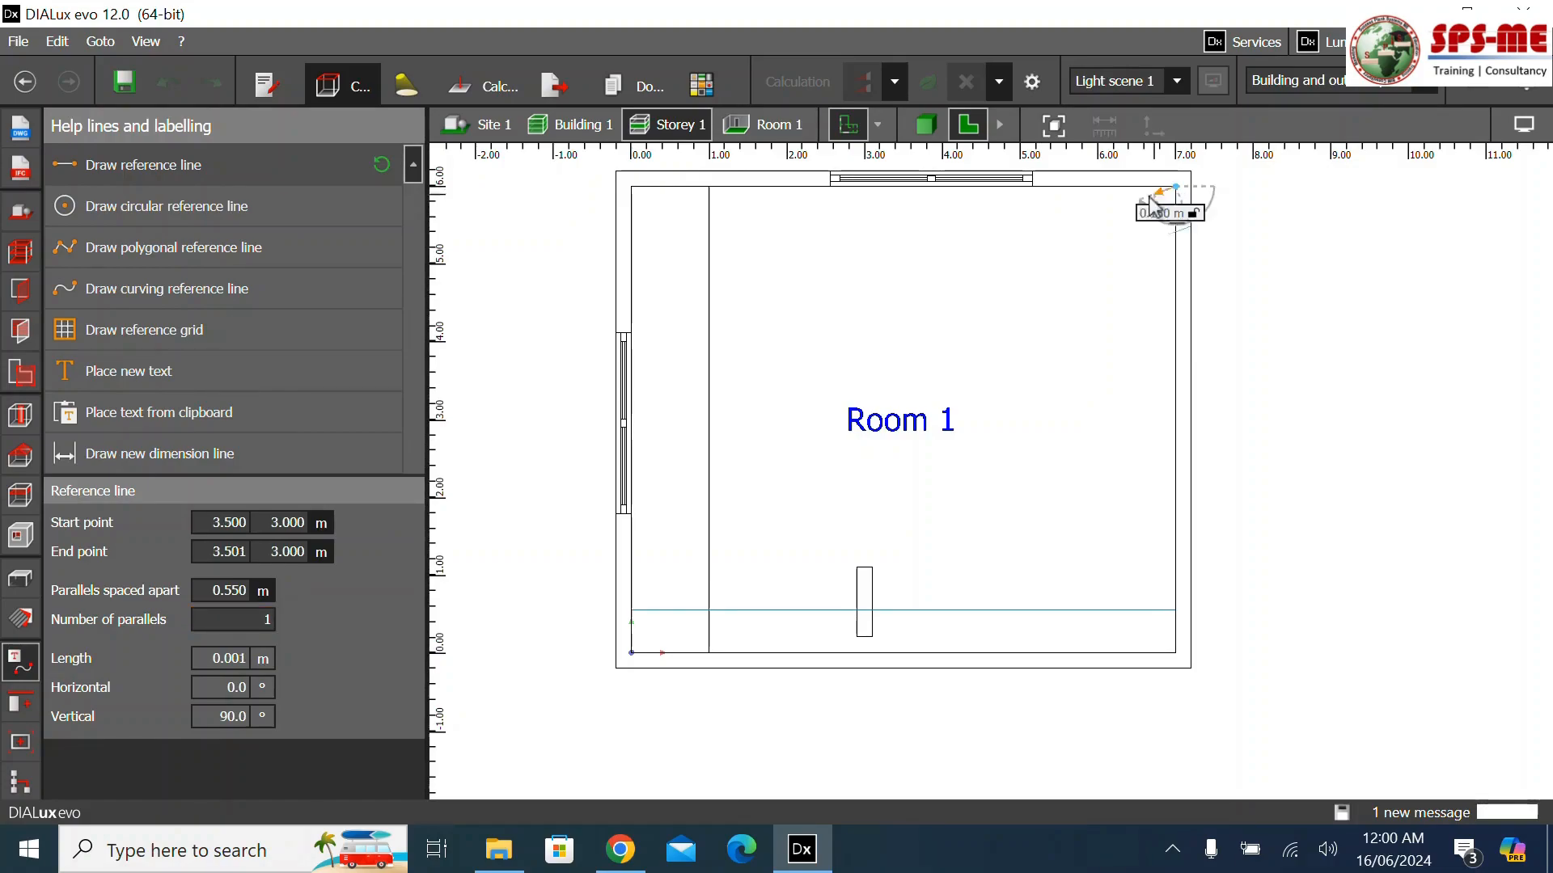
left_click(631, 187)
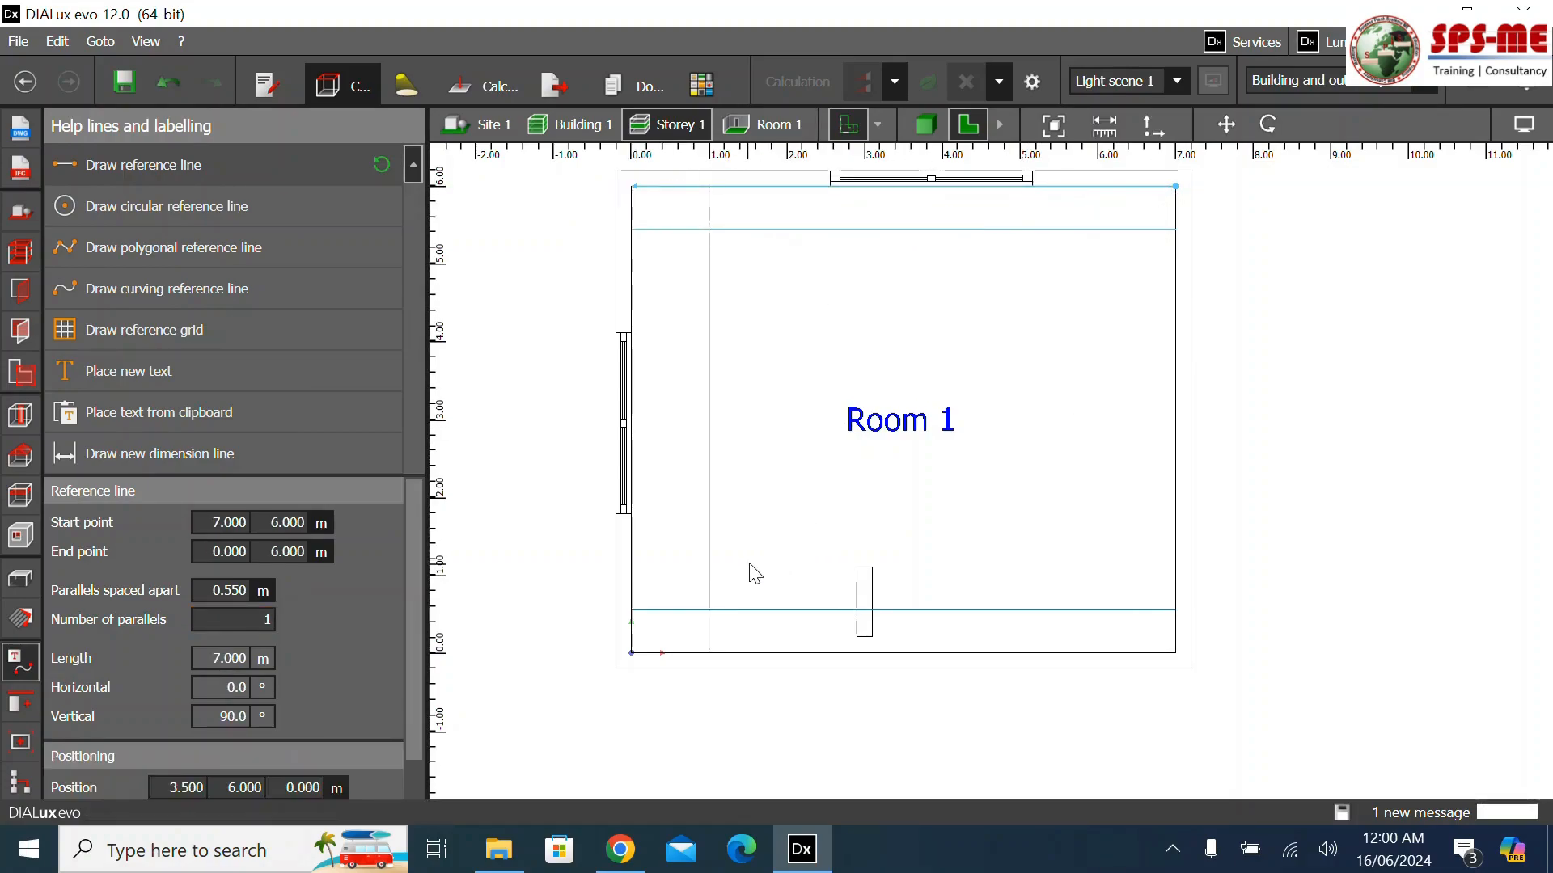
Try arranging four copies of the small cube along a line about 4.88 m long on the counter's inner edge, and undo them
scroll(731, 663, "up", 3)
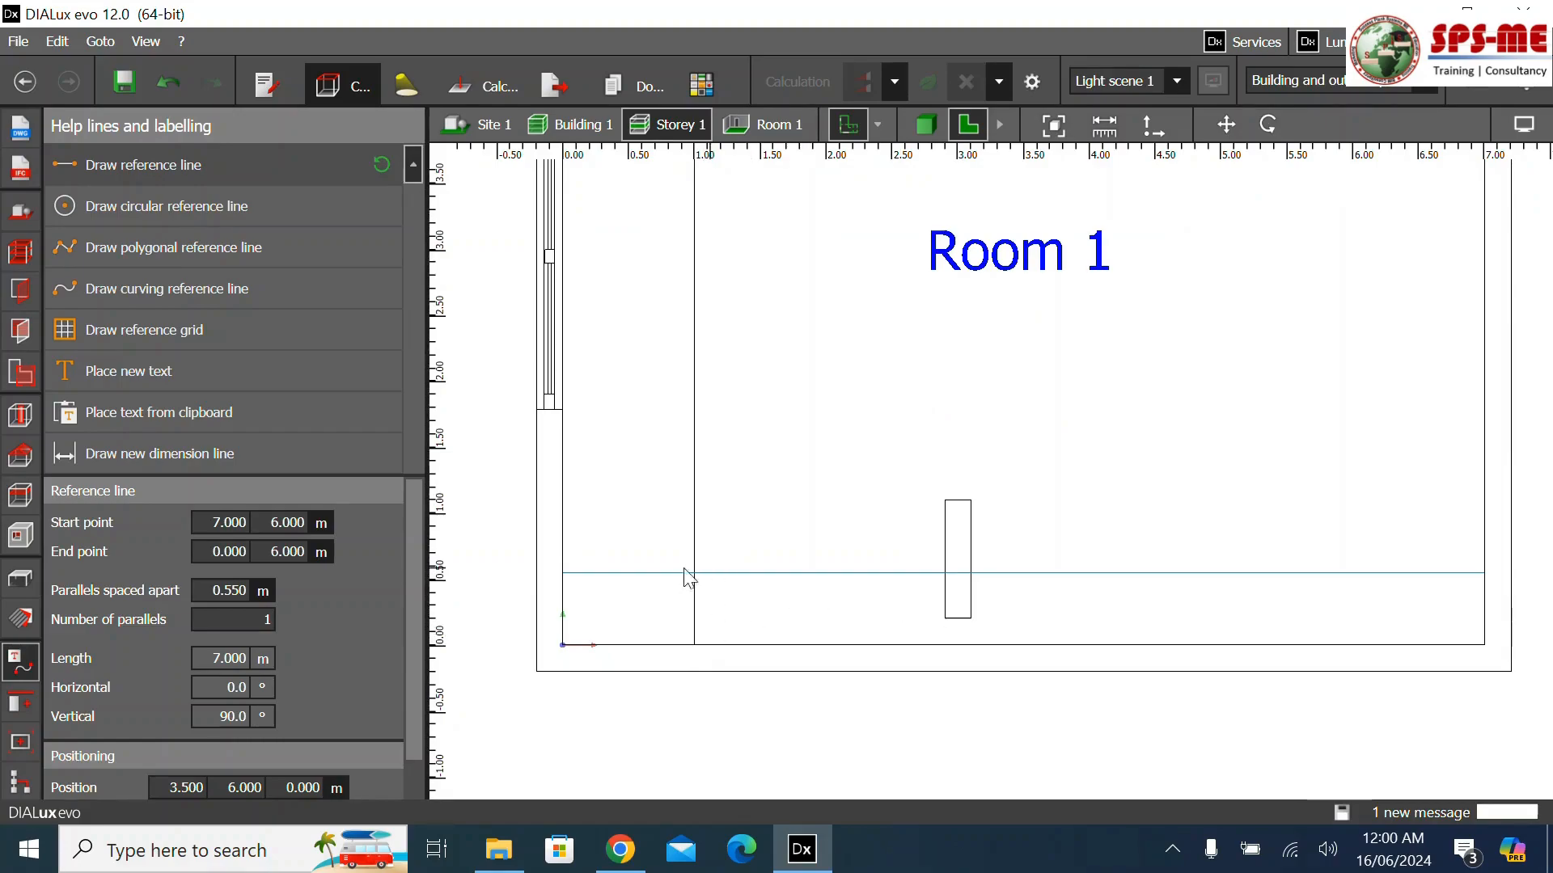
scroll(691, 599, "down", 4)
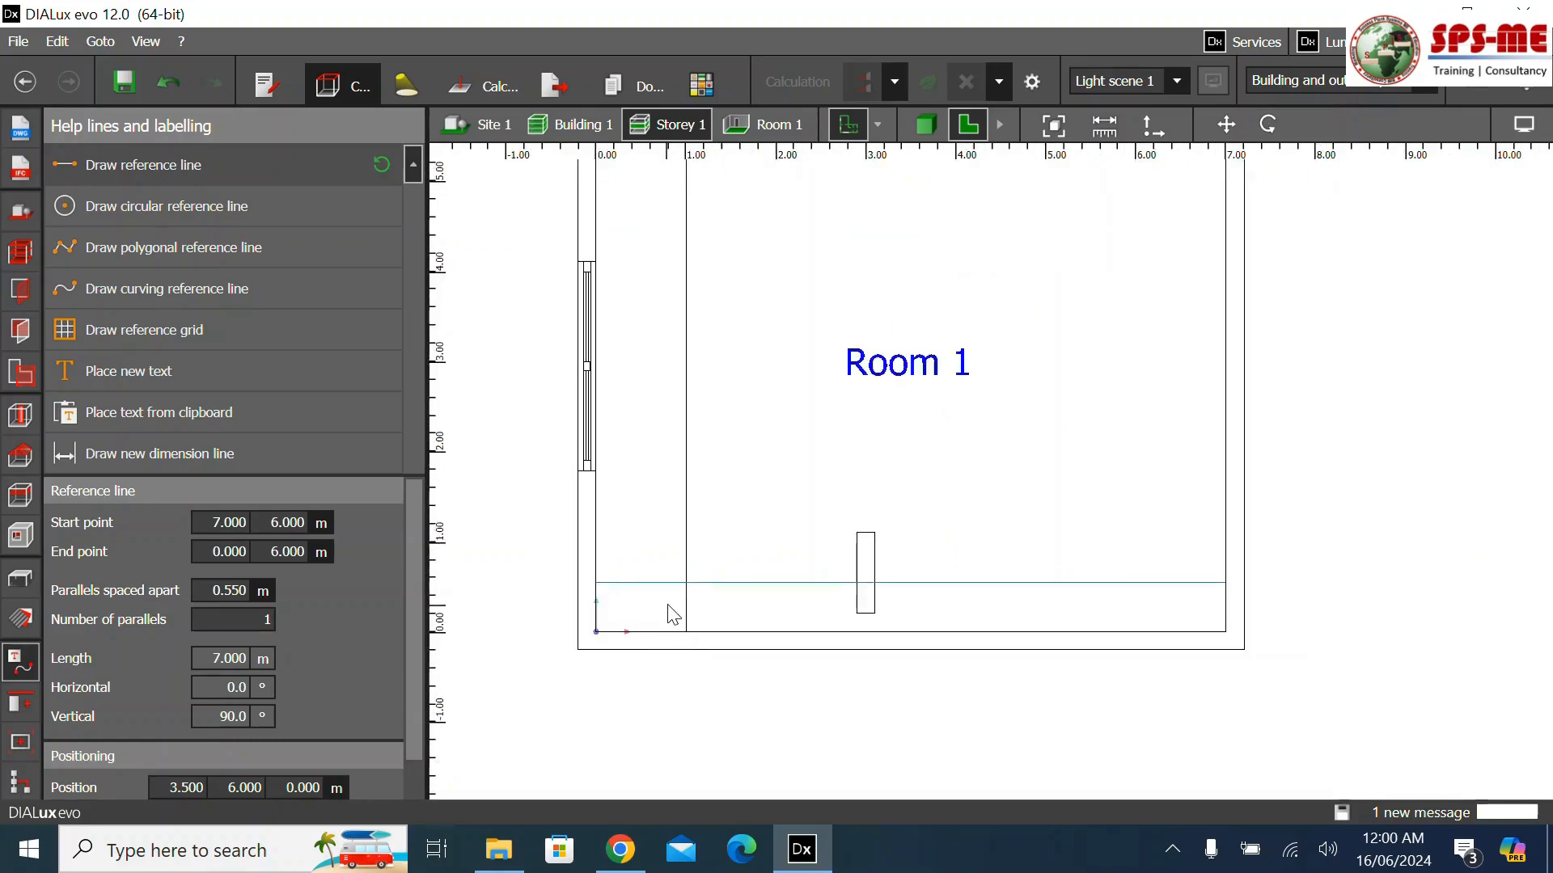
left_click(791, 576)
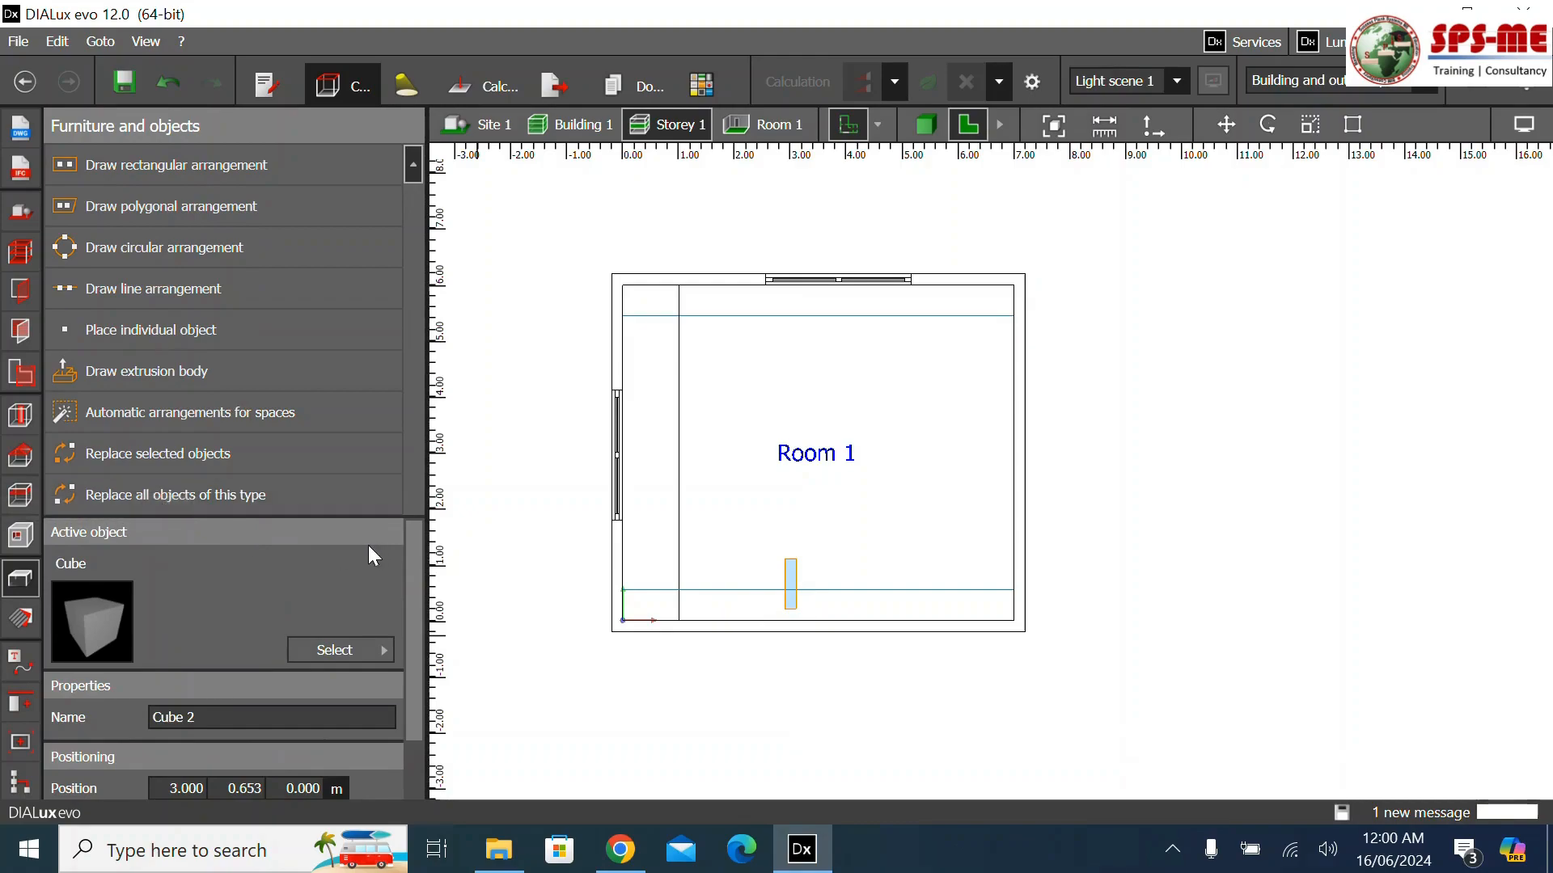
left_click(19, 709)
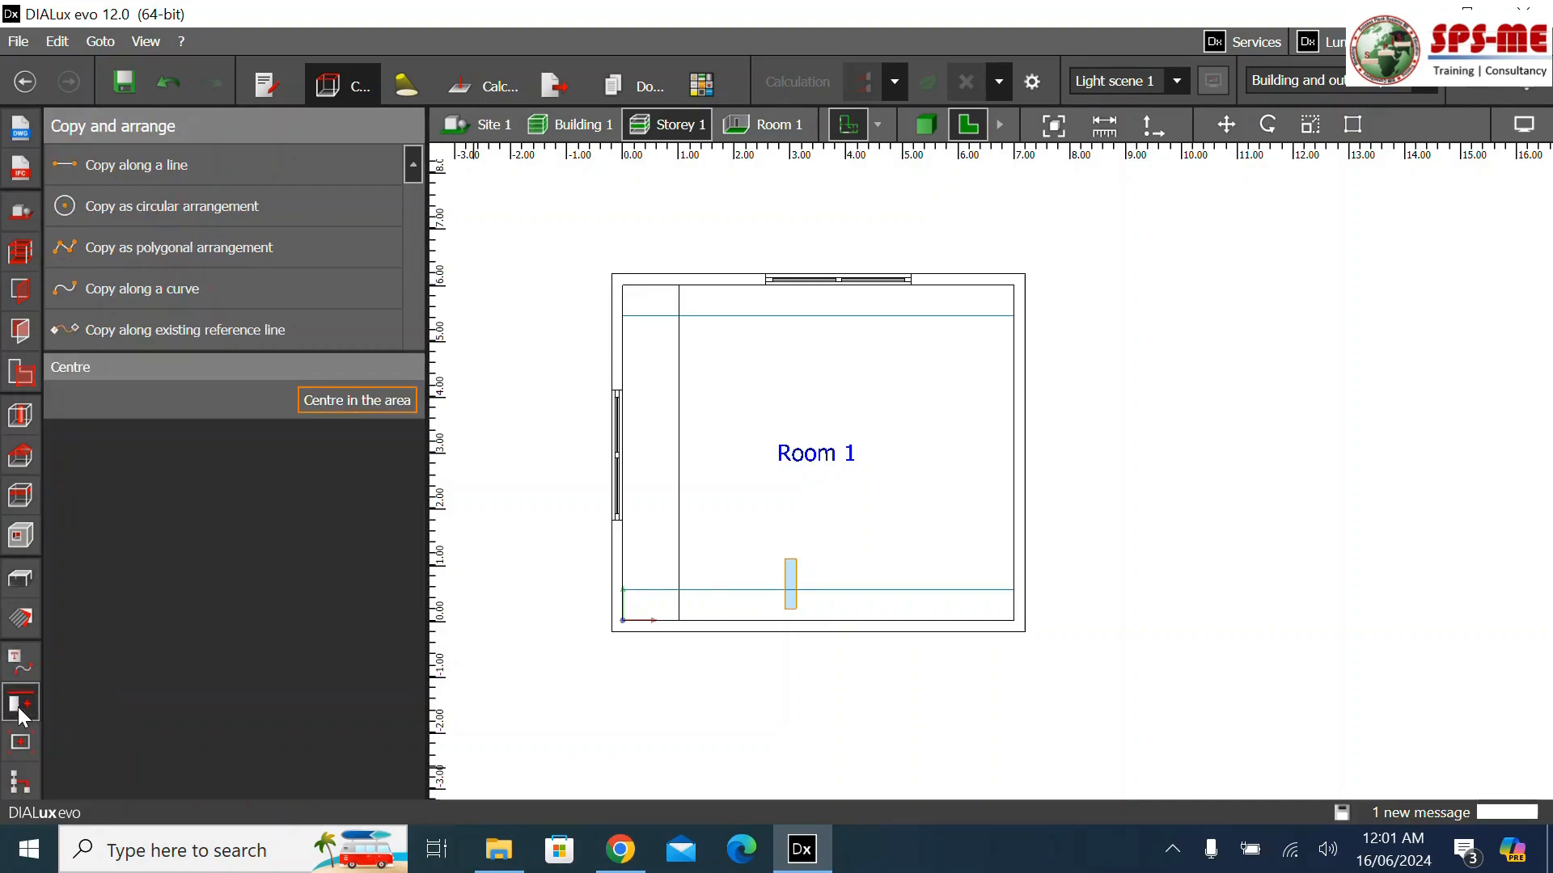
left_click(145, 163)
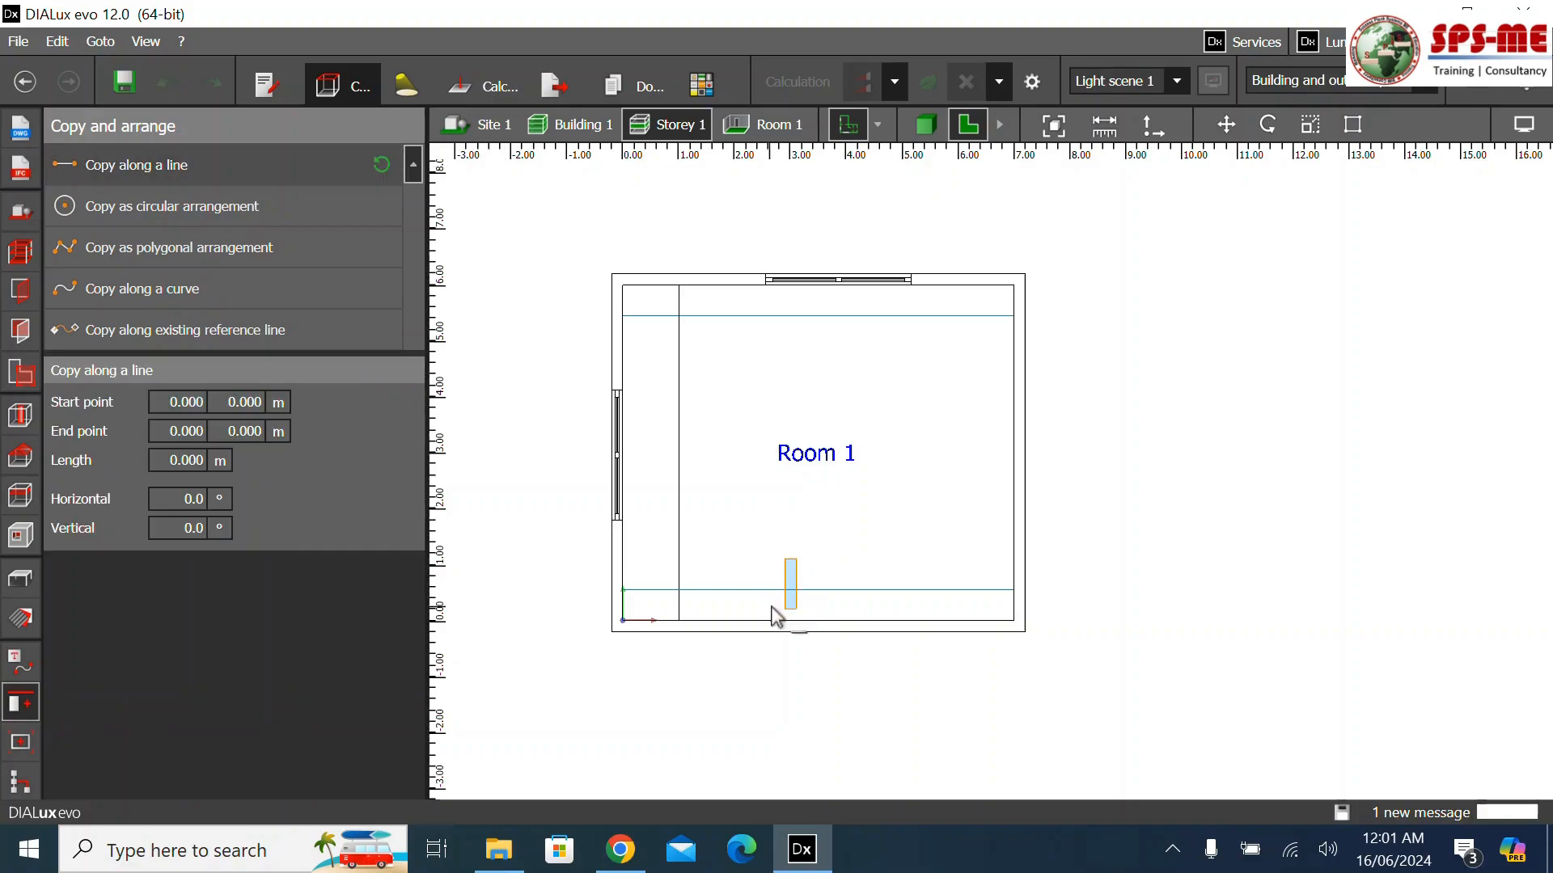
left_click(677, 590)
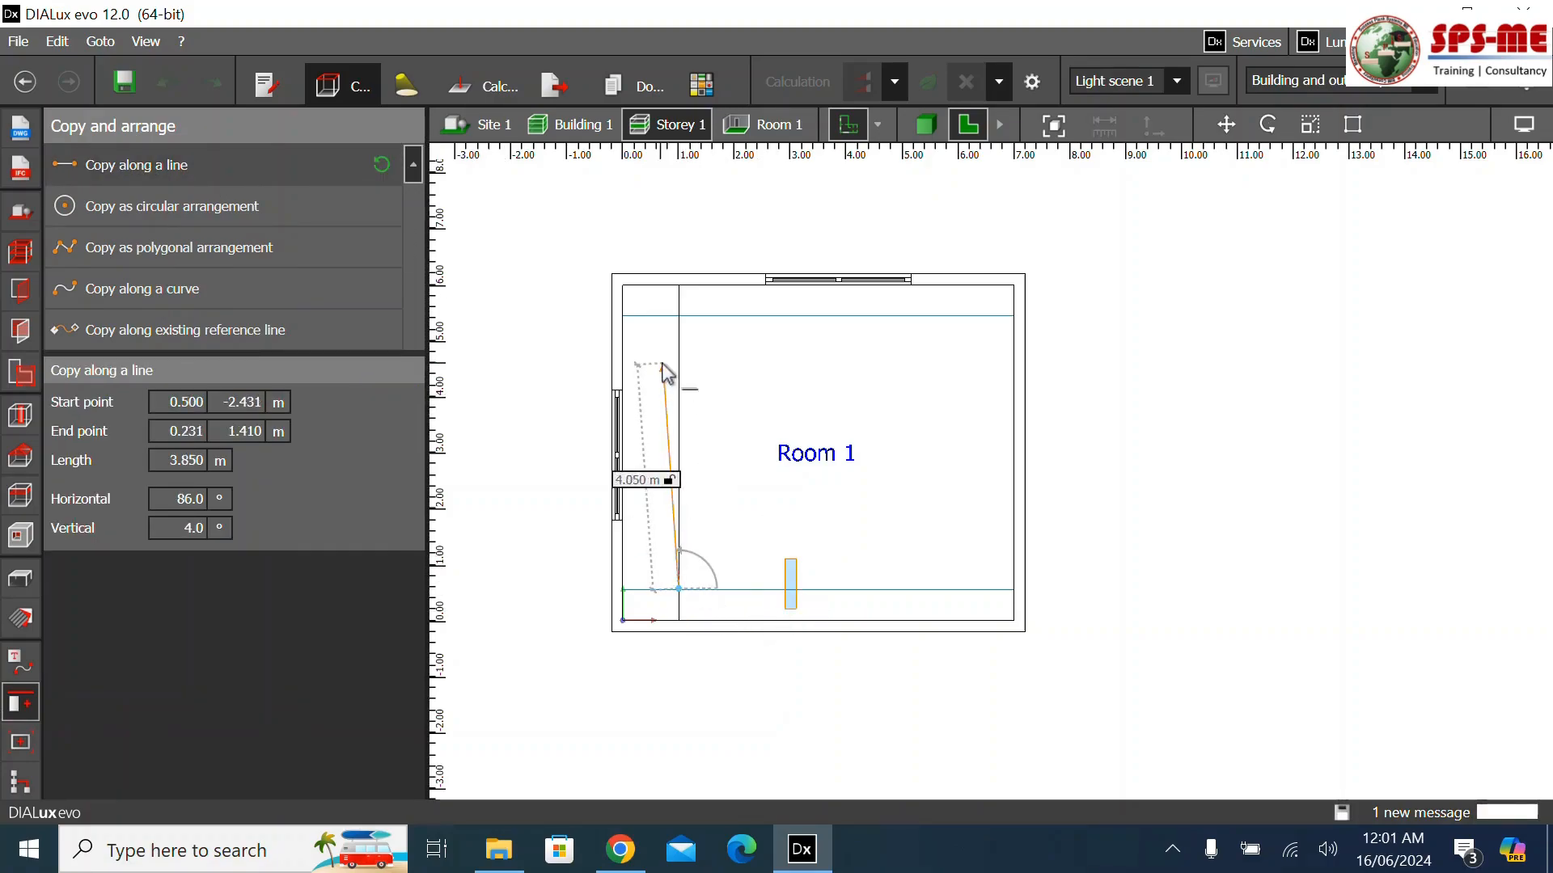
left_click(680, 317)
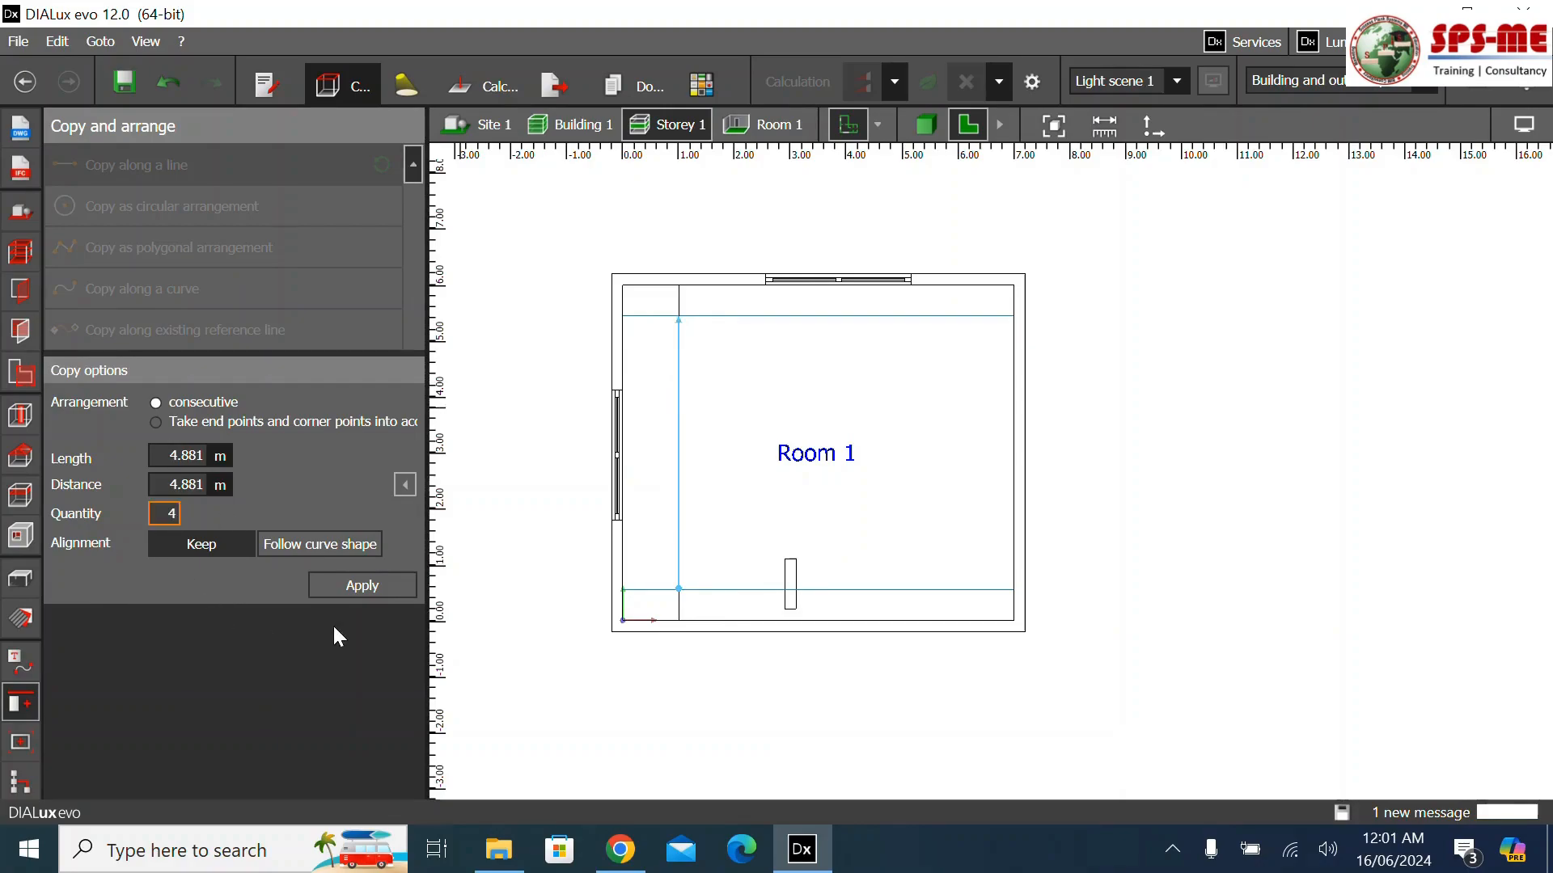
left_click(371, 593)
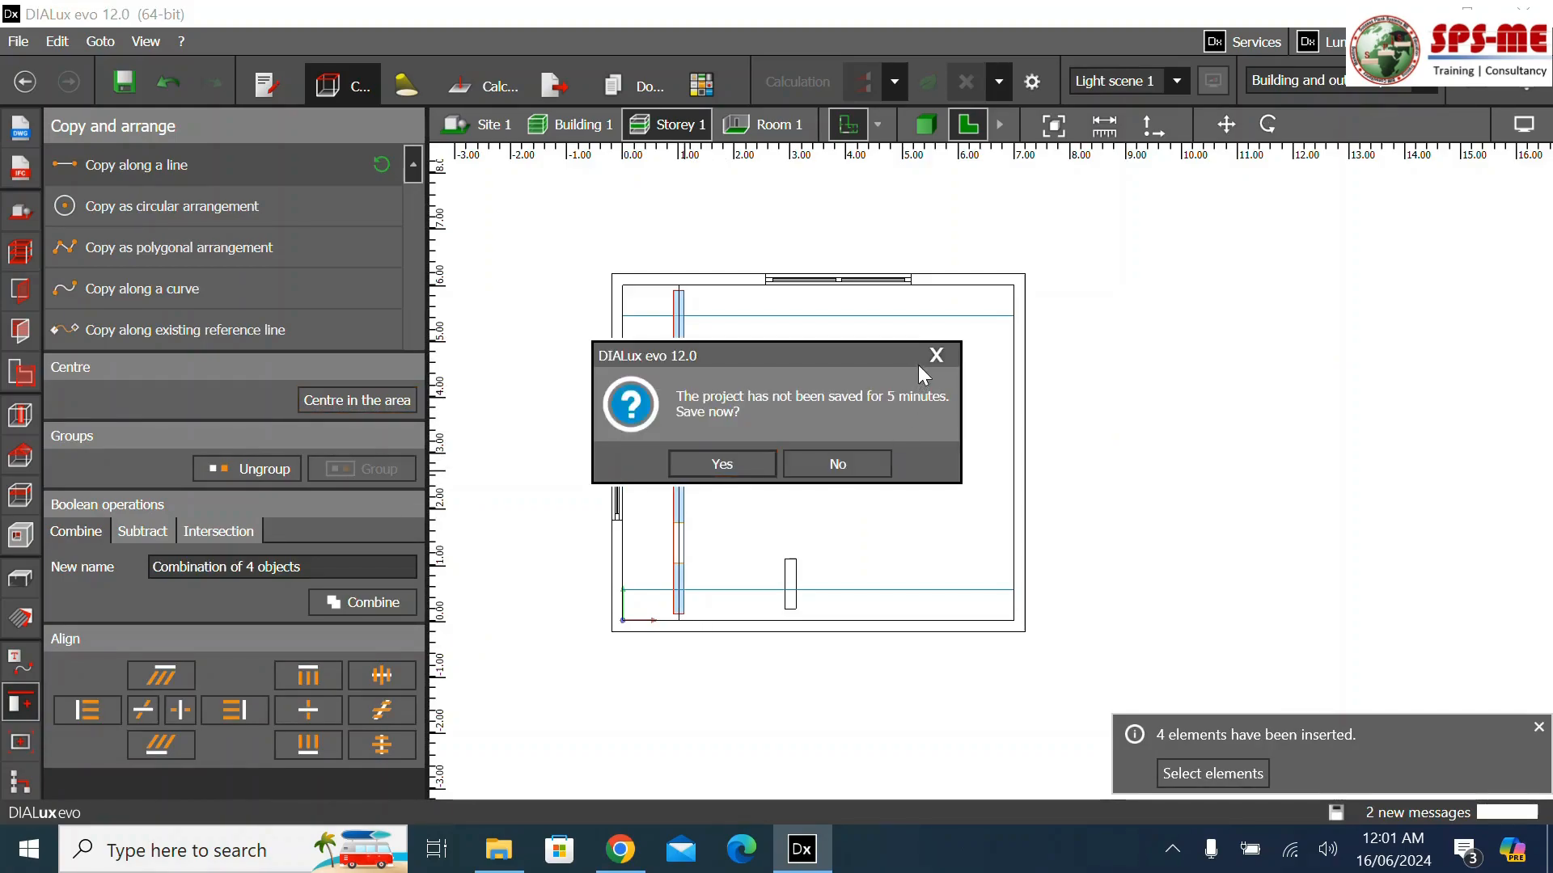
left_click(936, 357)
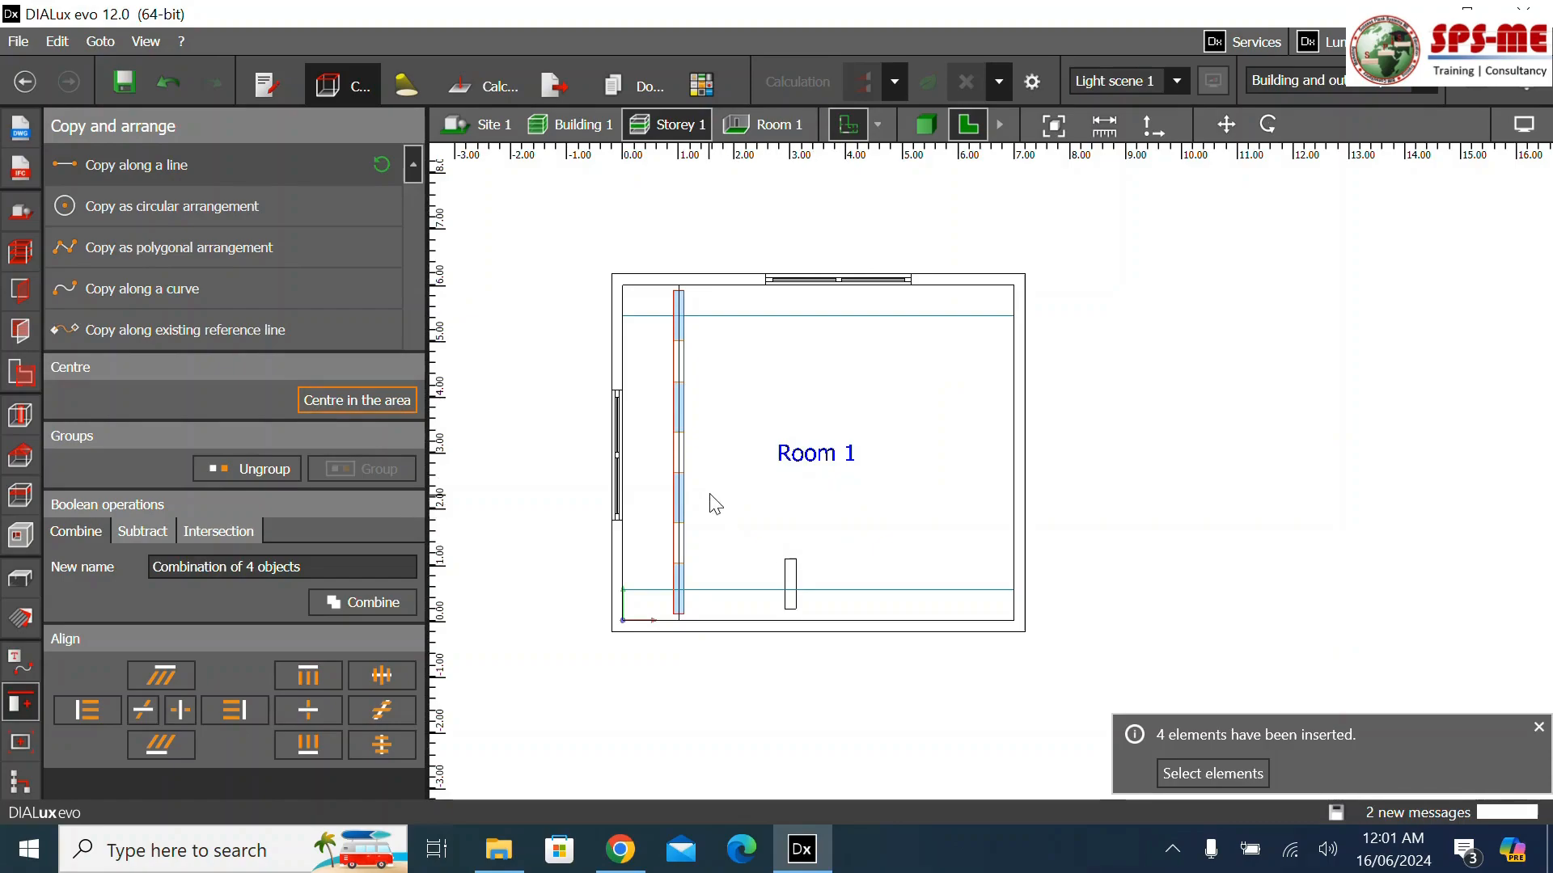
left_click(168, 82)
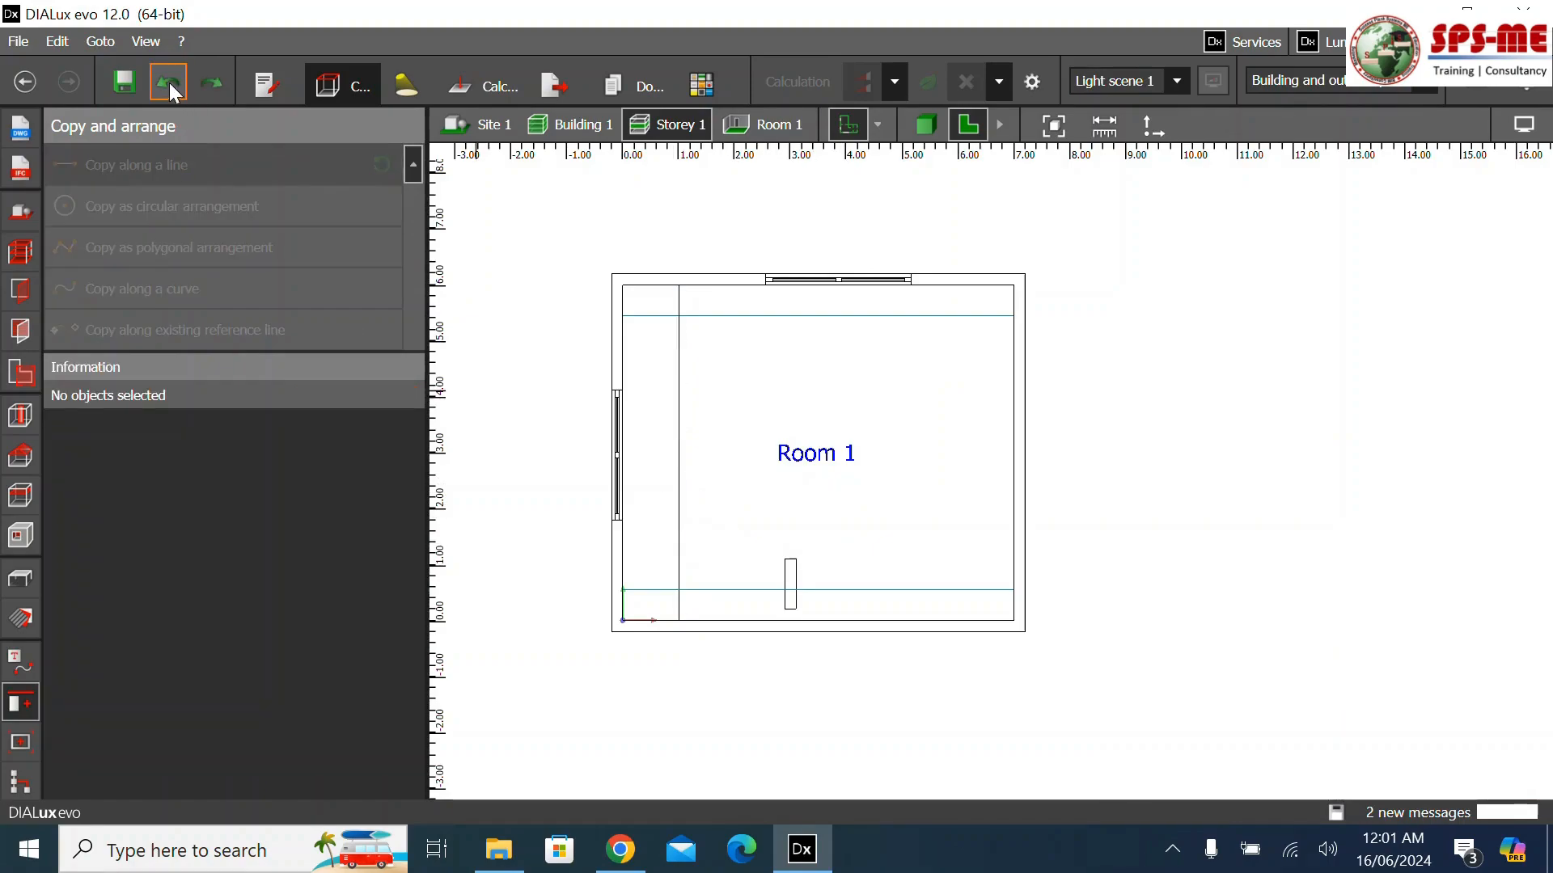
Draw a vertical copy line for the small cube, about 4.87 m long, on the counter's inner edge between the two reference lines
left_click(791, 570)
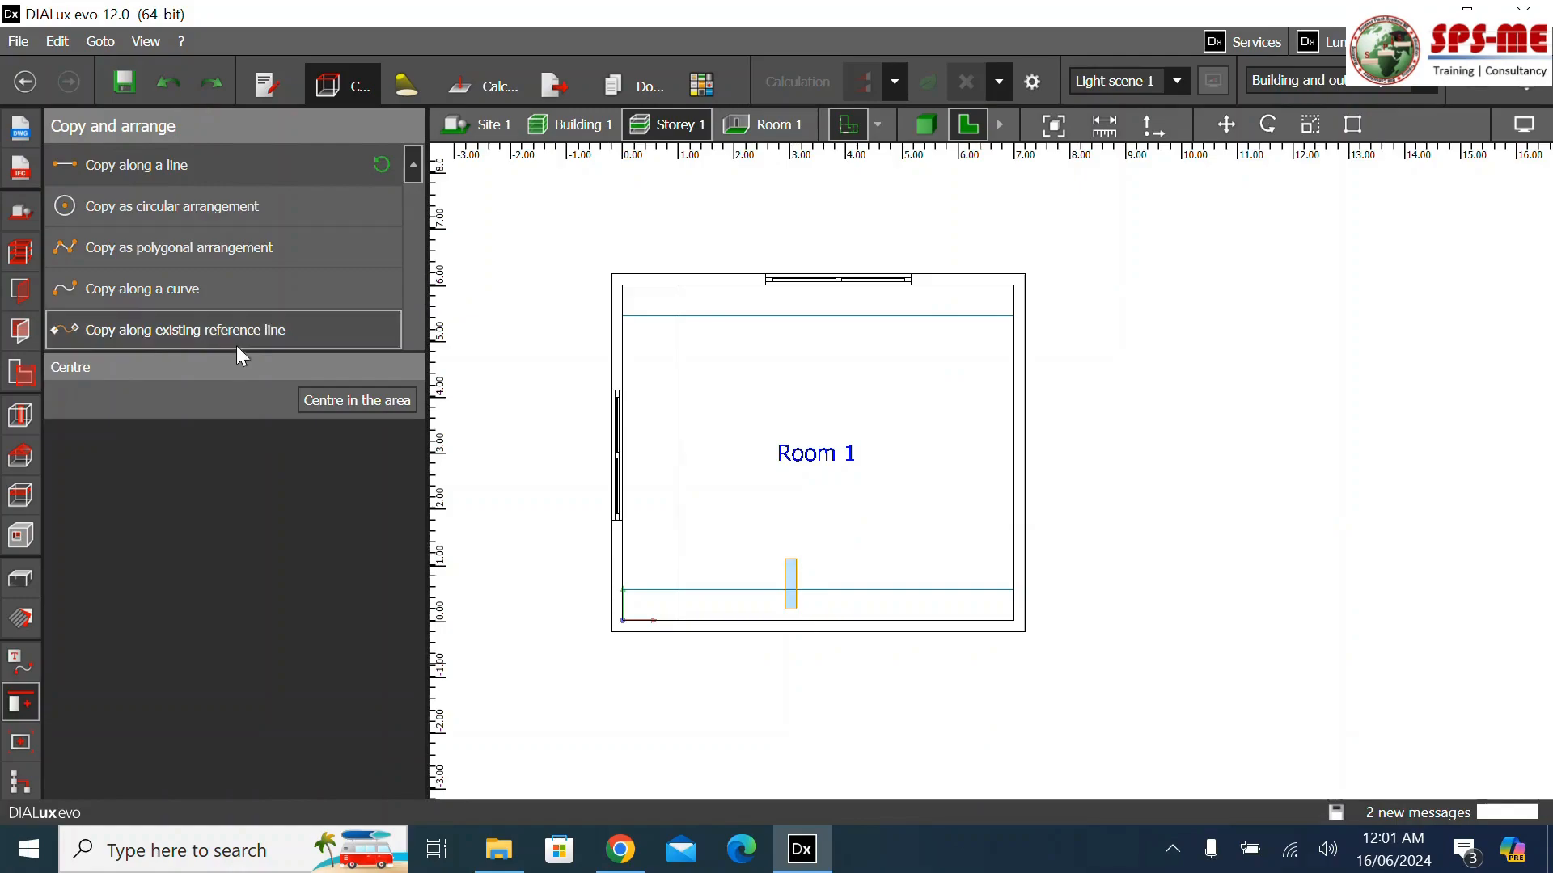
left_click(201, 289)
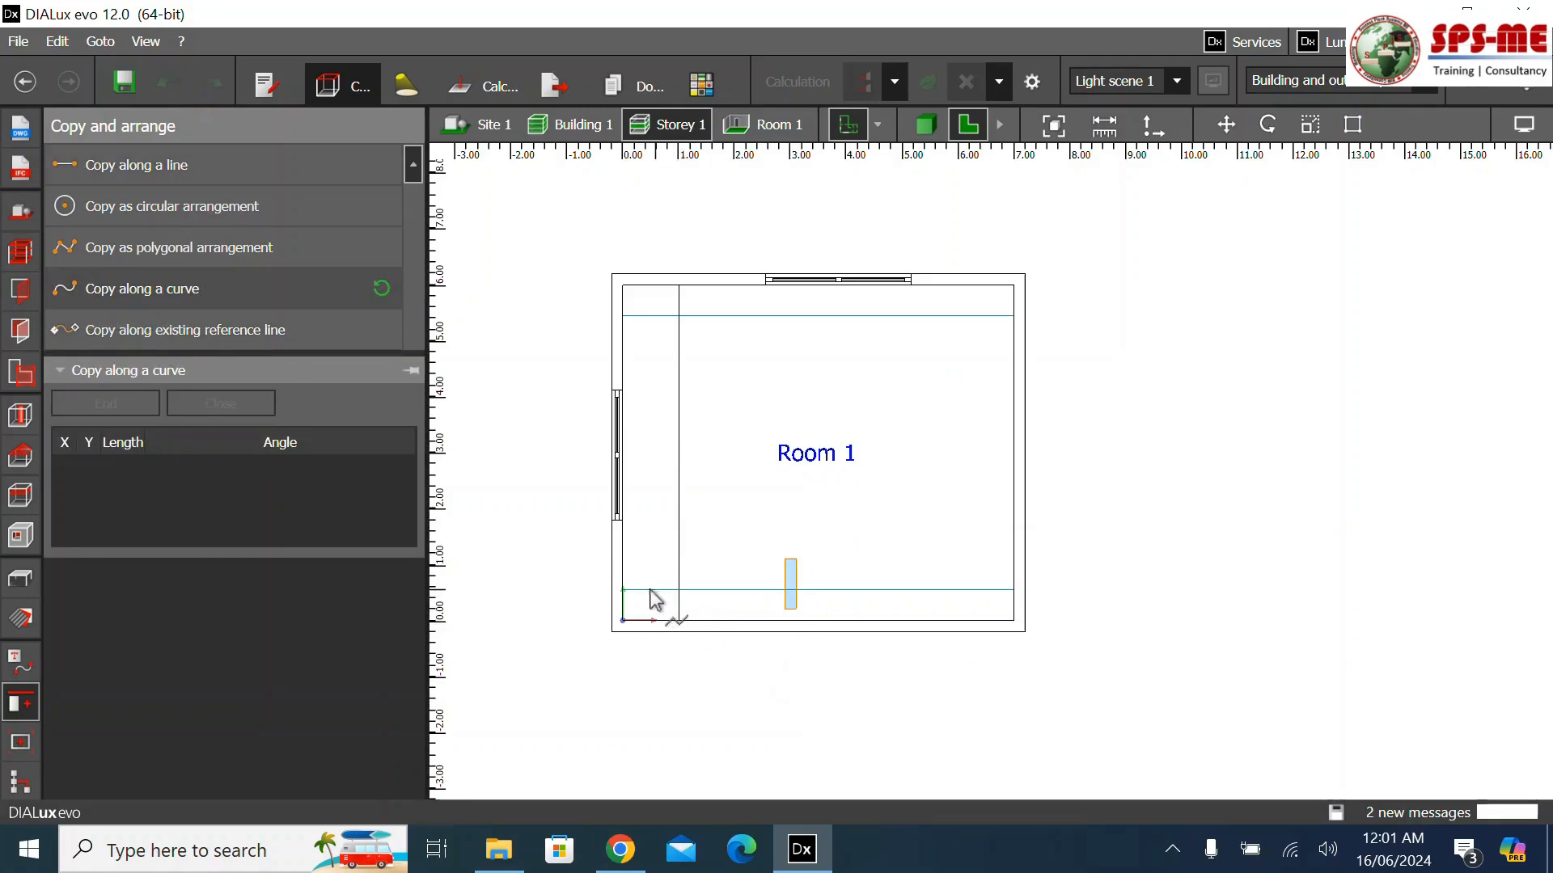
left_click(161, 165)
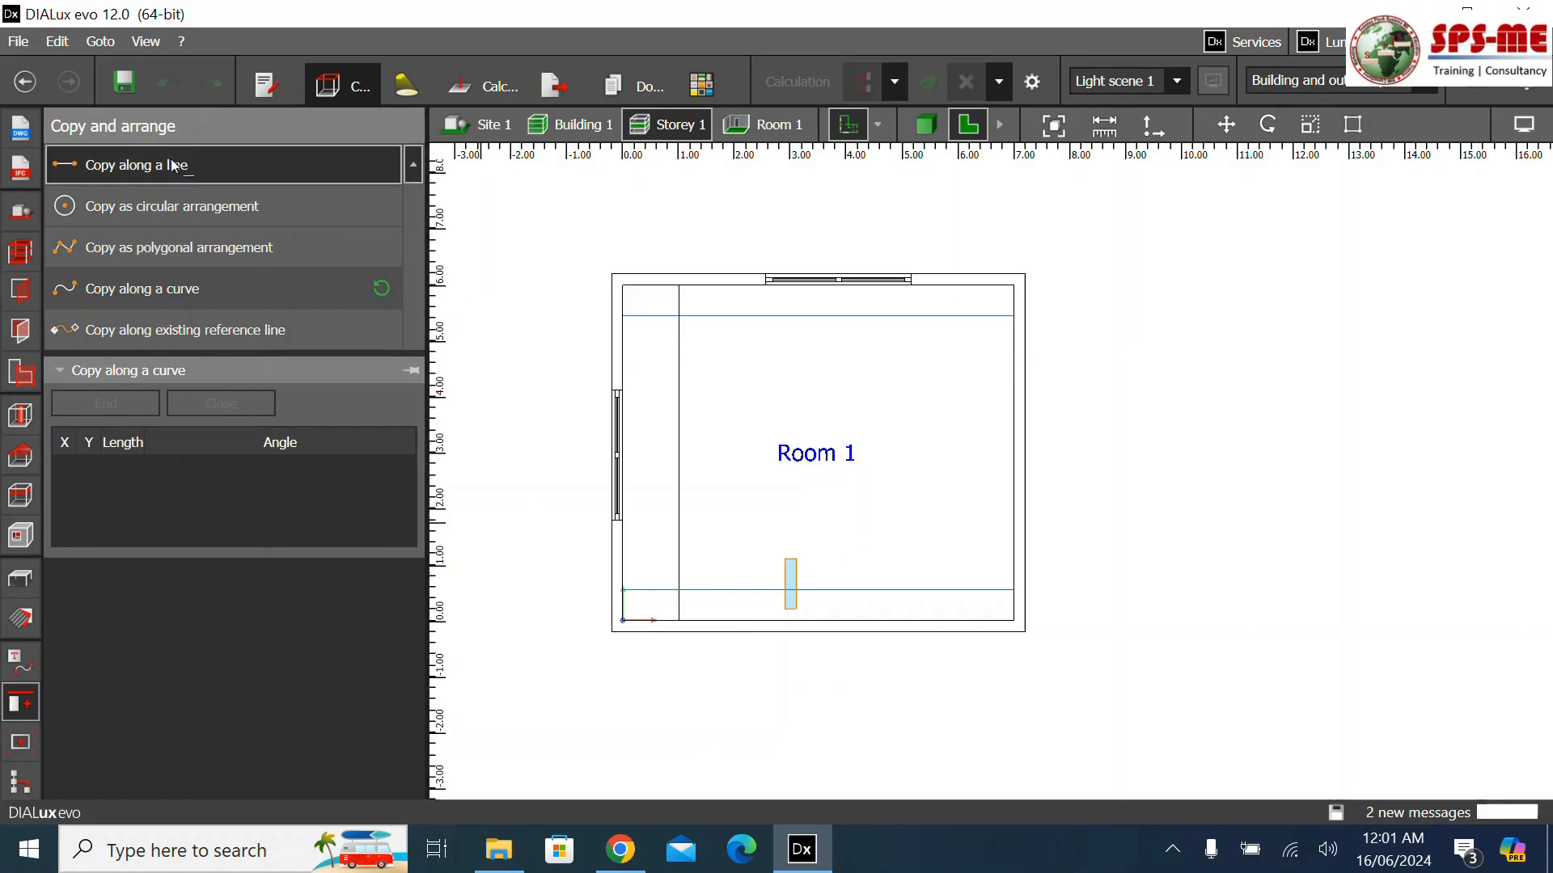
left_click(677, 590)
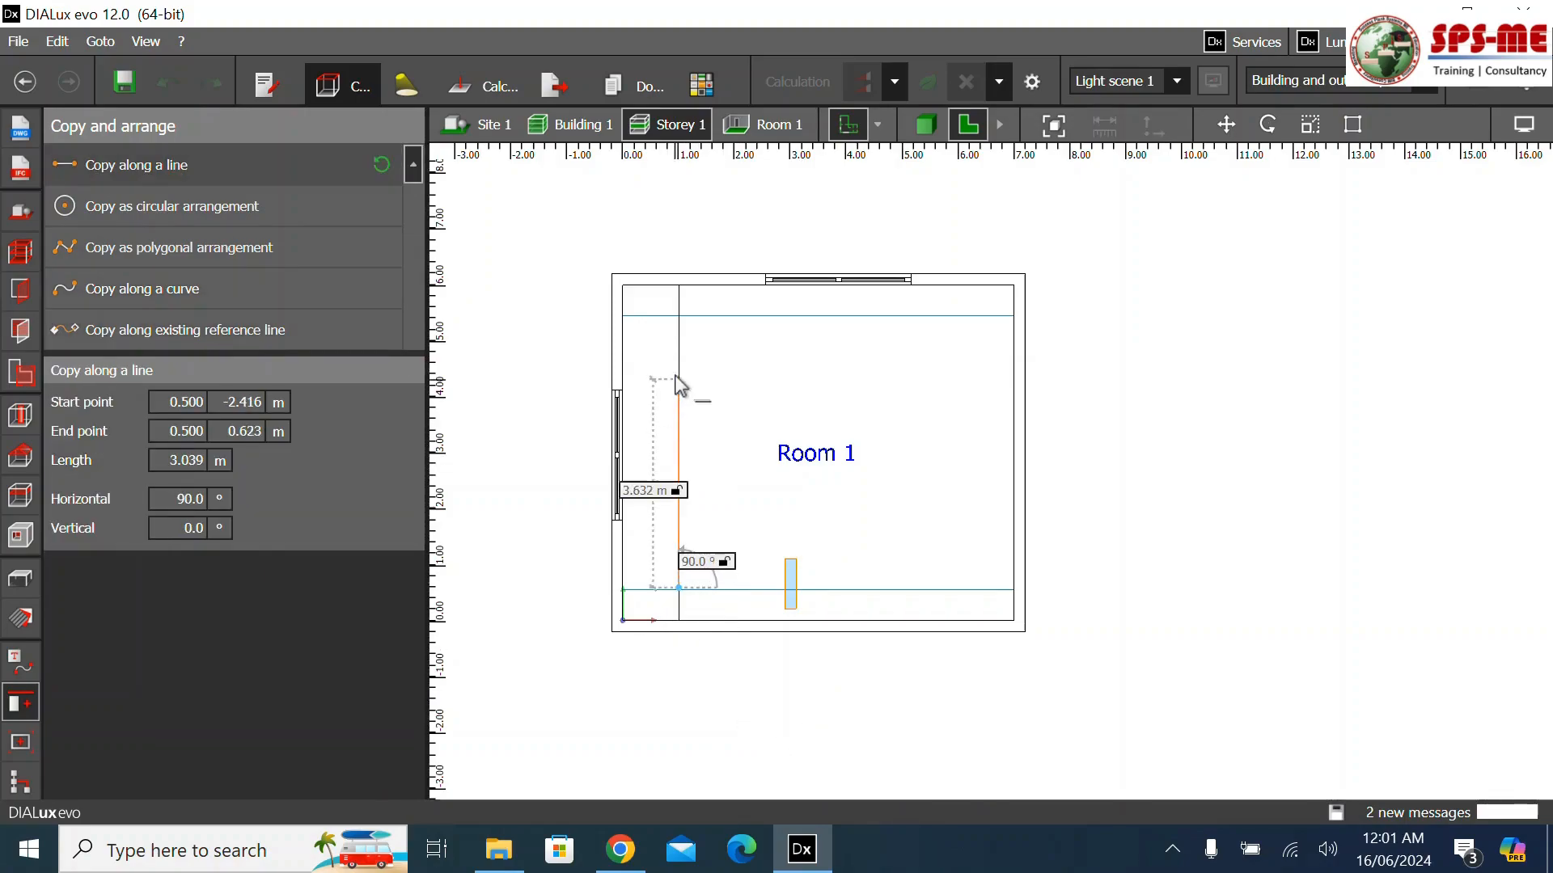
left_click(678, 322)
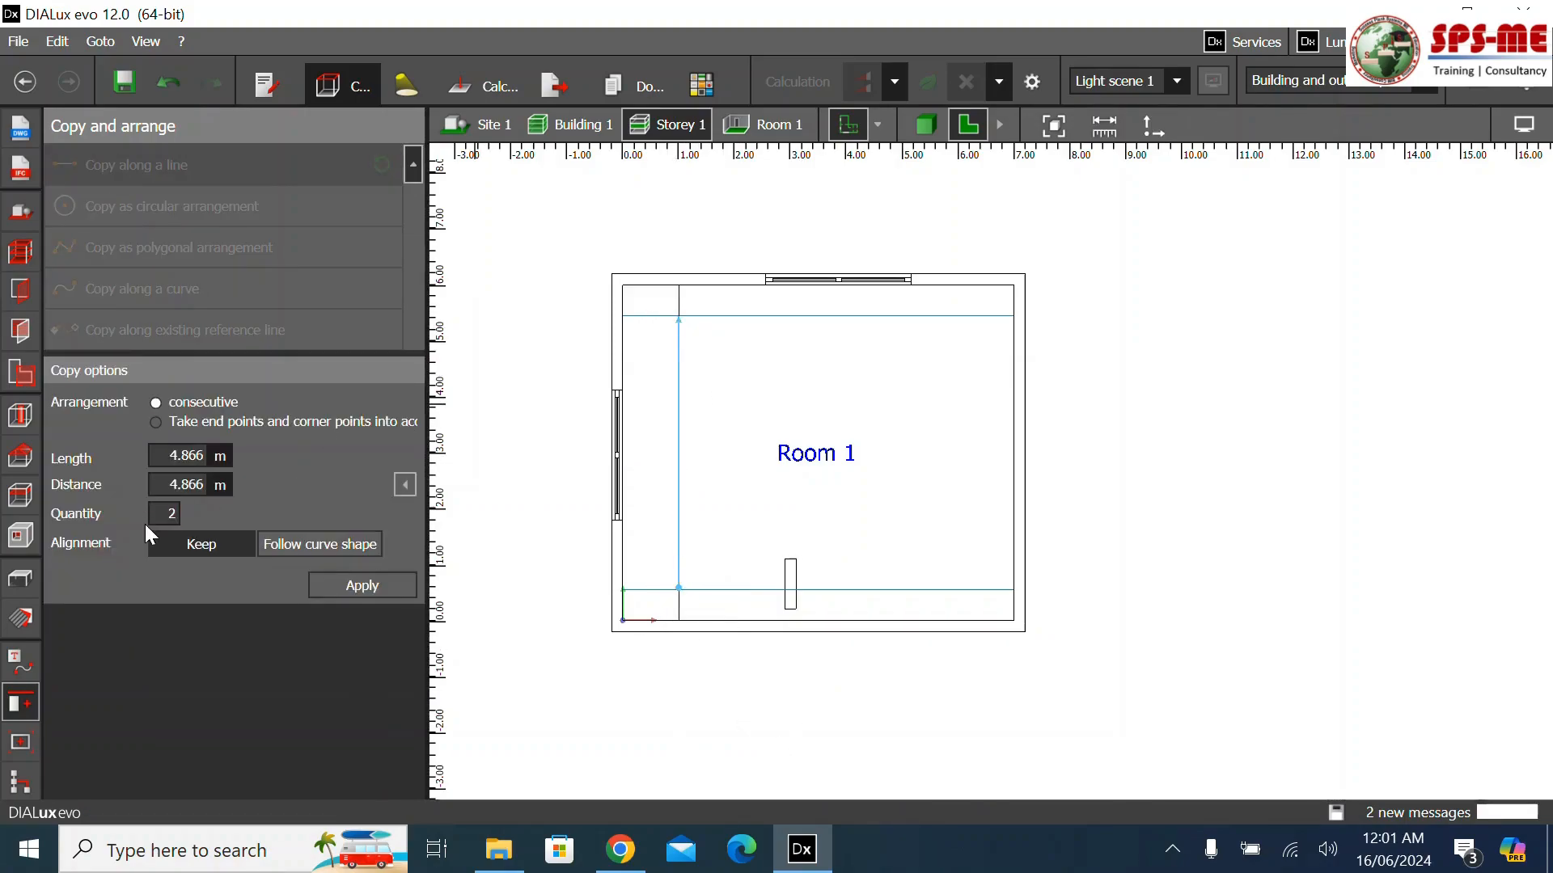
Arrange five copies of the small cube consecutively along the copy line and delete the original cube on the open floor
left_click(162, 514)
type("5")
left_click(376, 589)
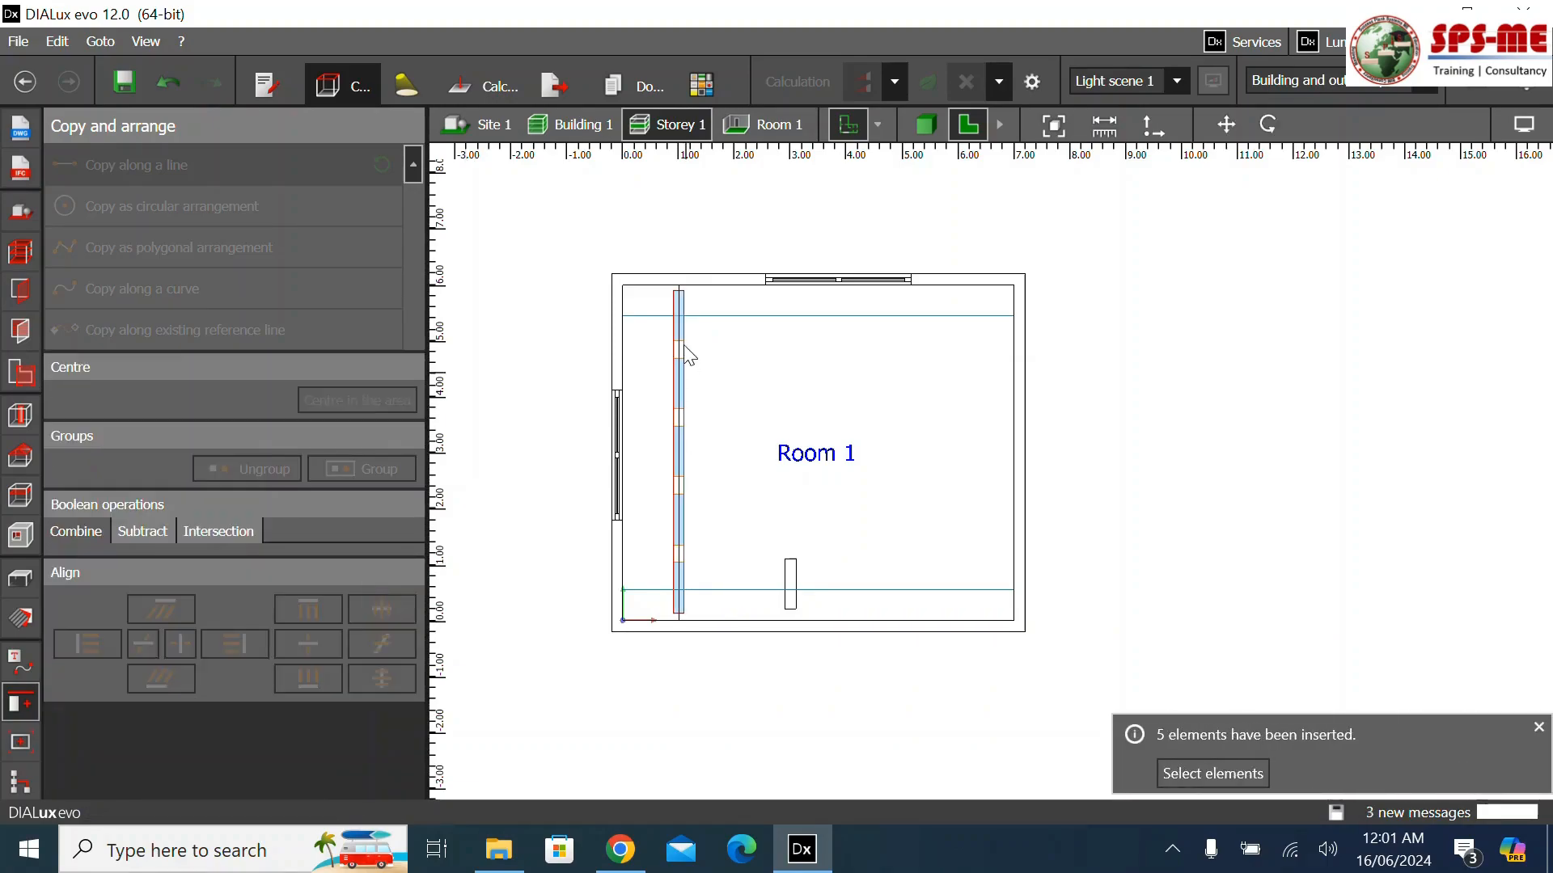
left_click(913, 493)
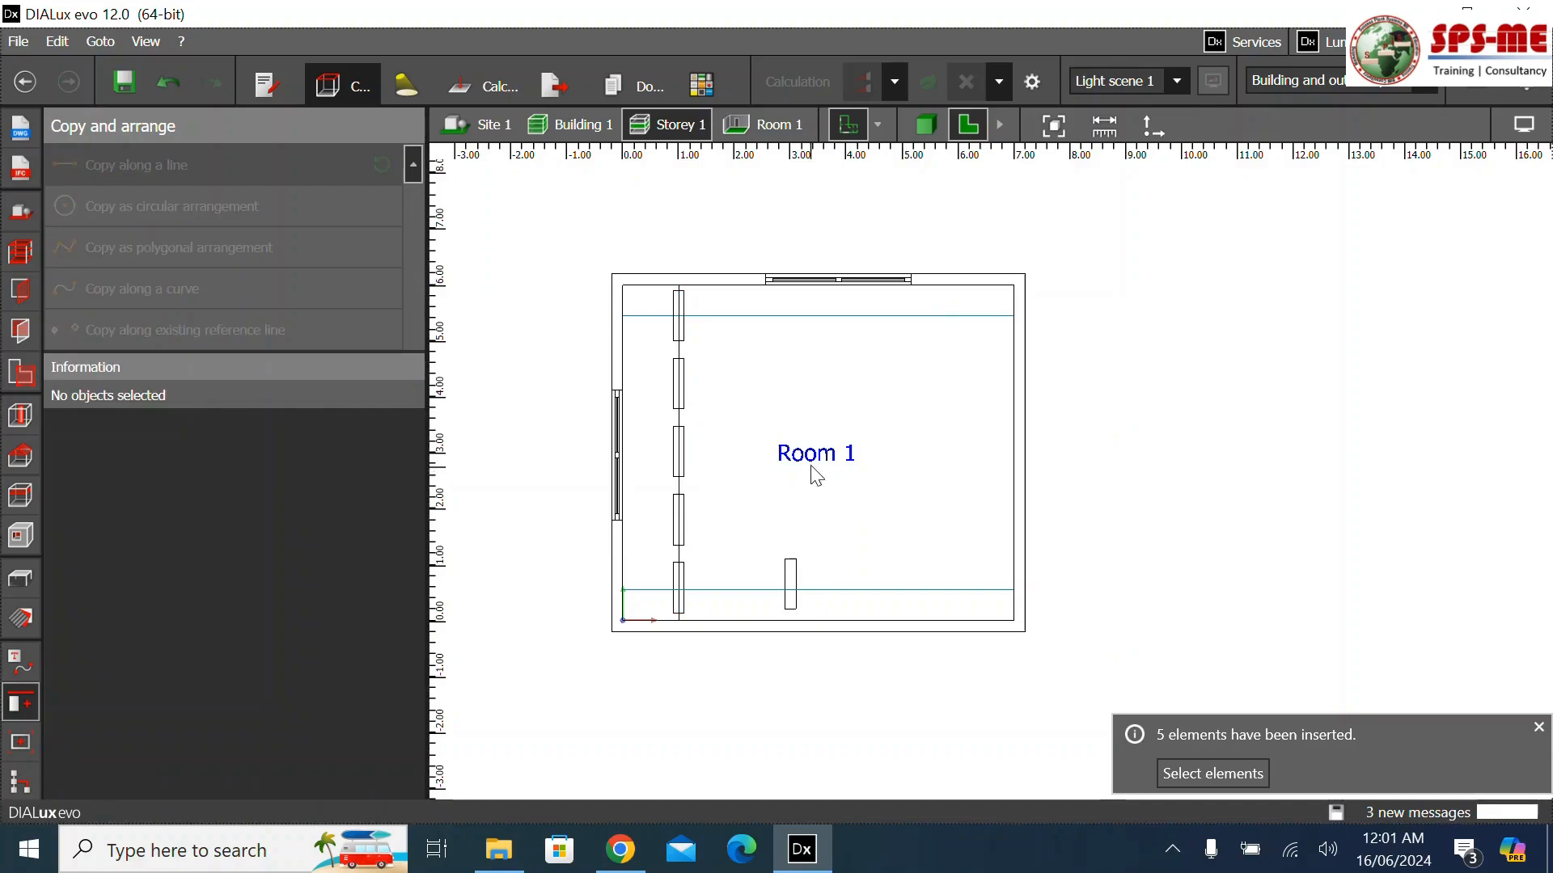
left_click(803, 575)
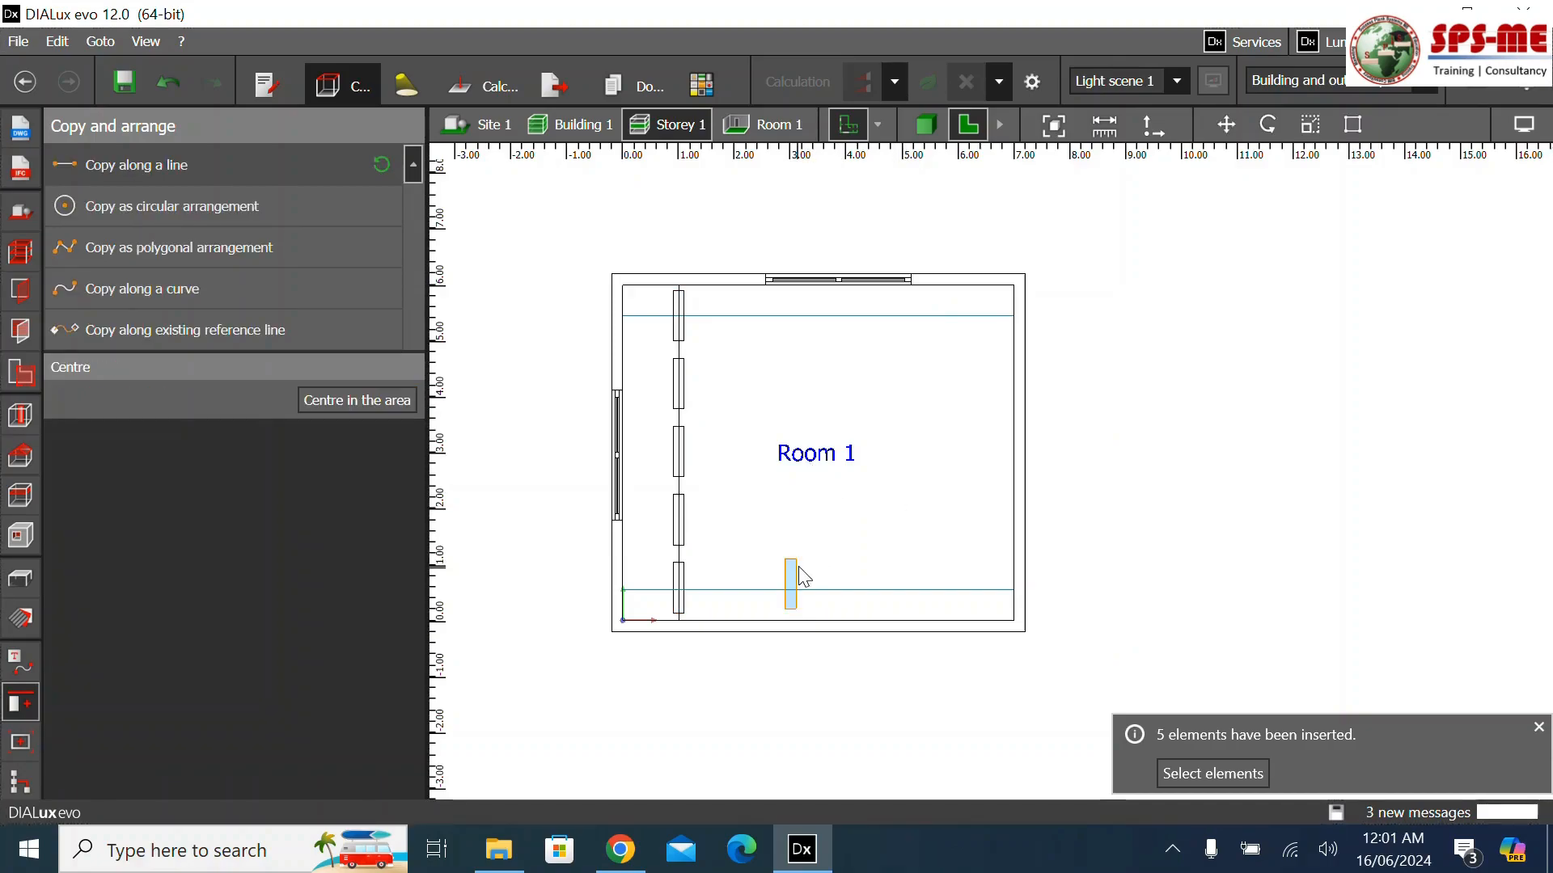
key("Delete")
Examine the long counter and the row of five small cubes in a 3D view of Room 1, and select the counter
left_click(760, 124)
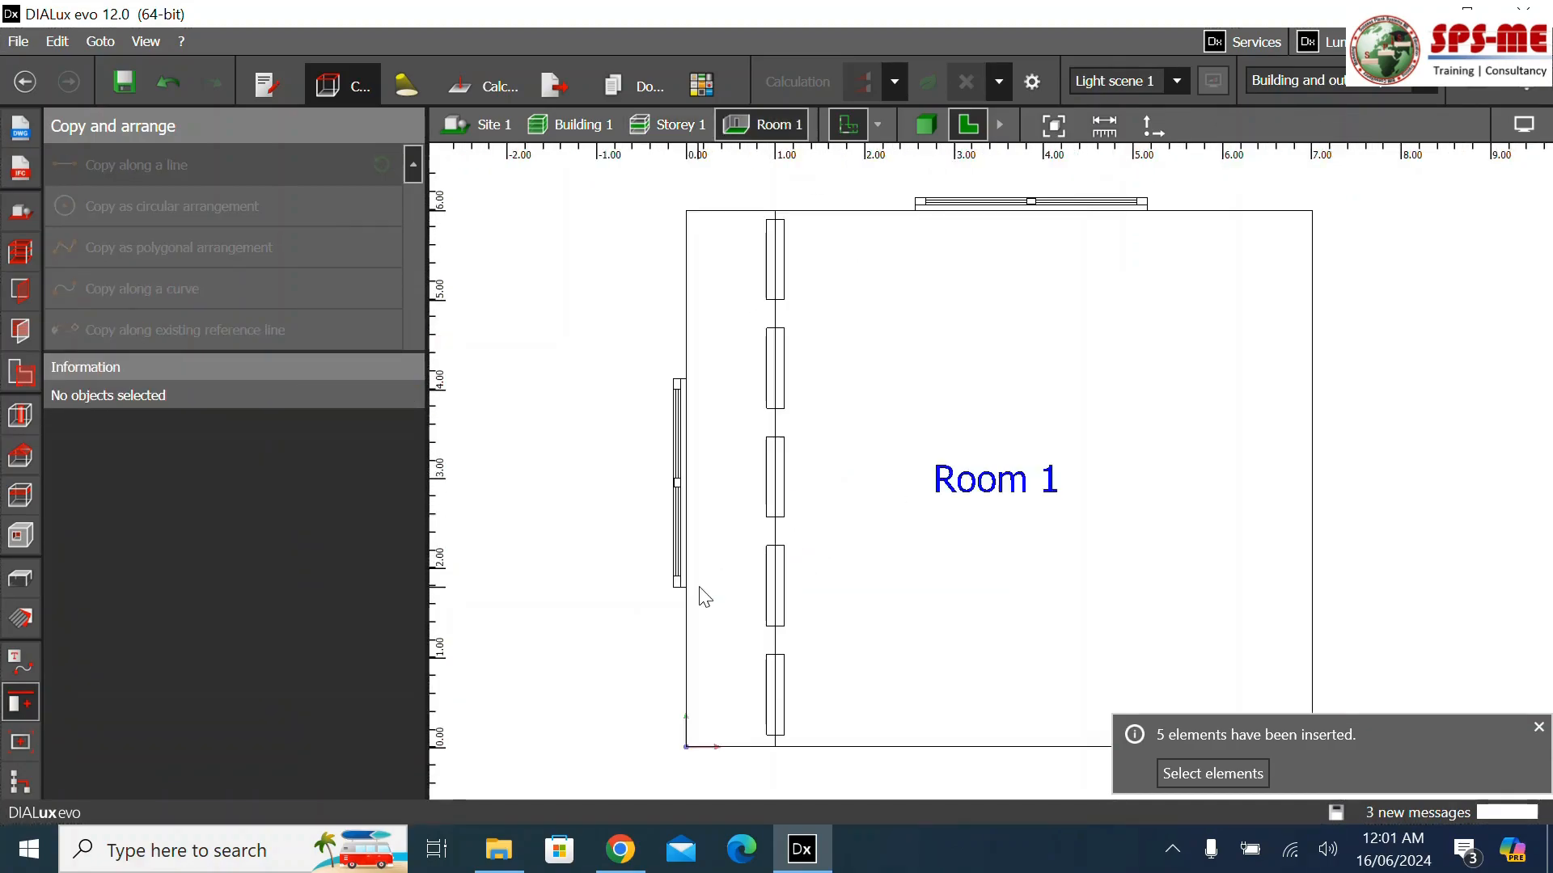
left_click(927, 125)
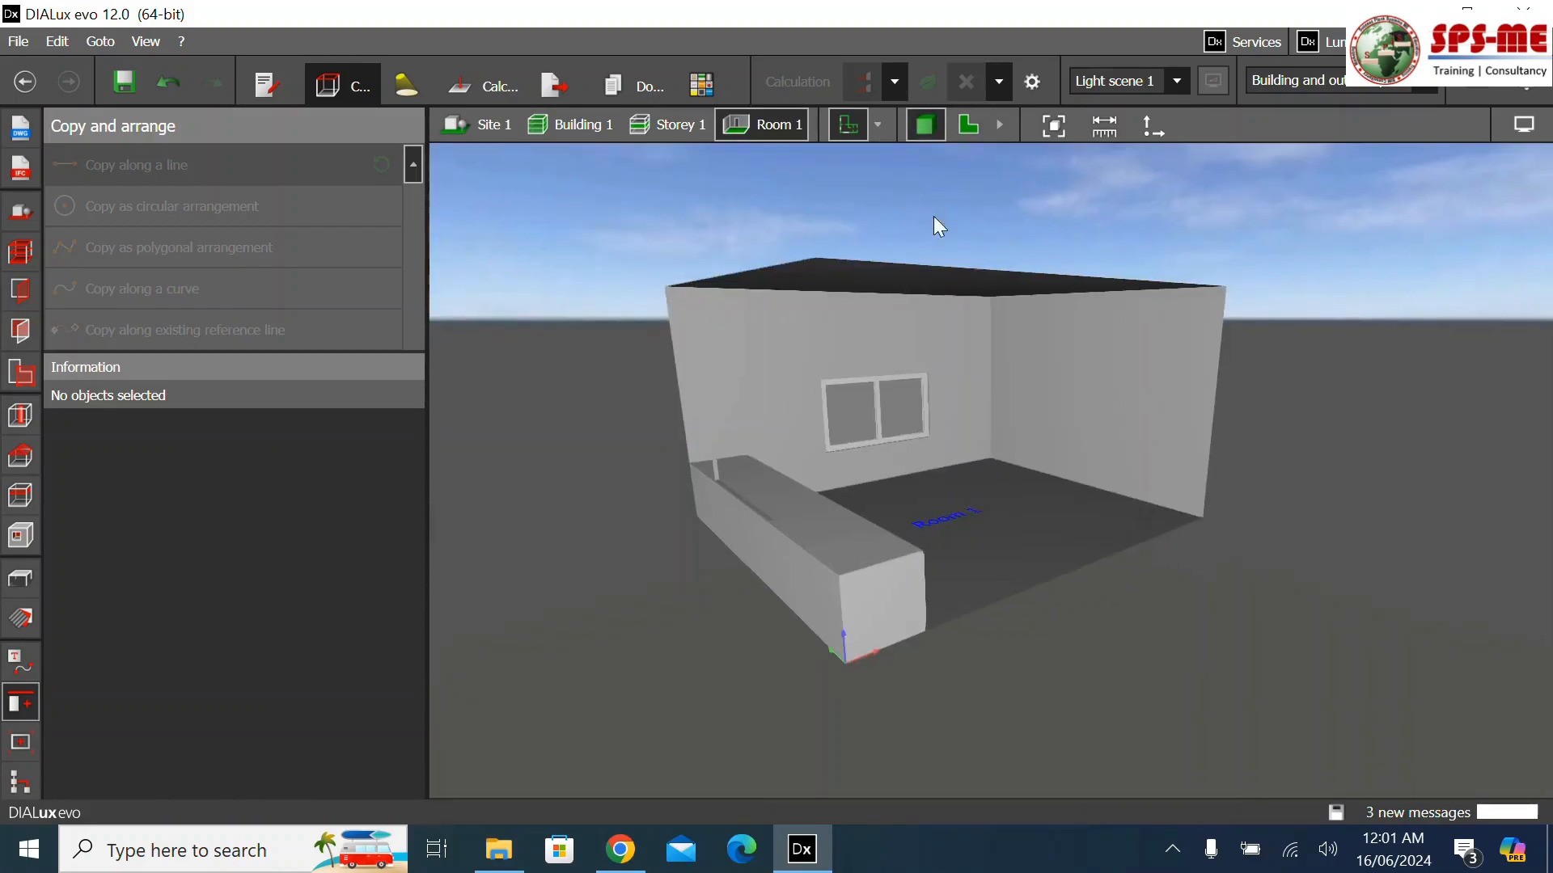
scroll(920, 518, "up", 2)
scroll(753, 464, "down", 3)
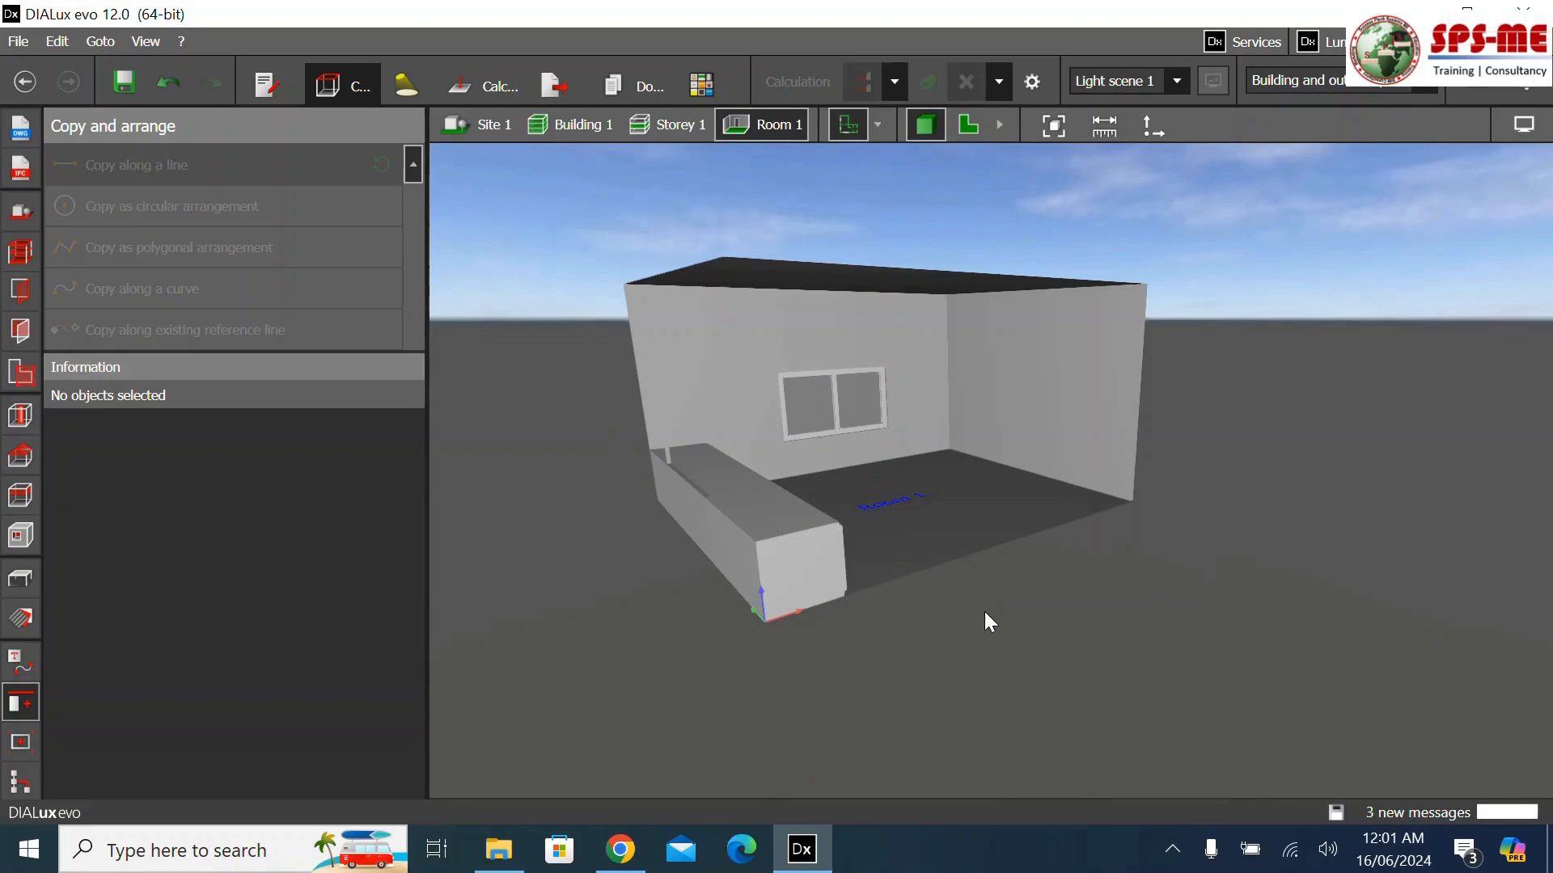
left_click_drag(966, 608, 901, 613)
left_click_drag(1089, 614, 980, 608)
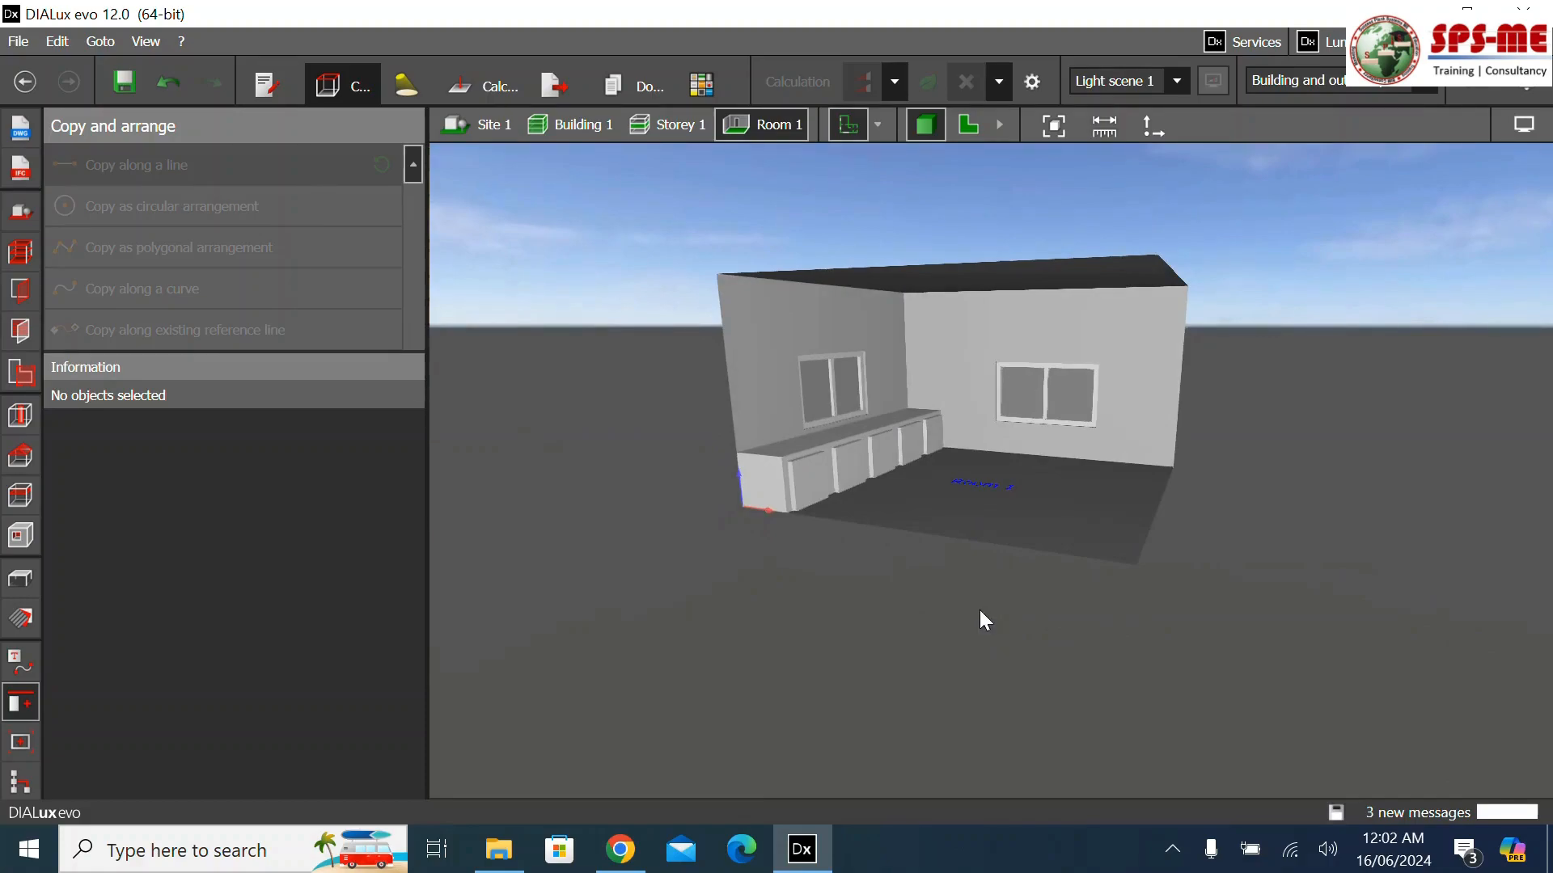
scroll(845, 479, "up", 5)
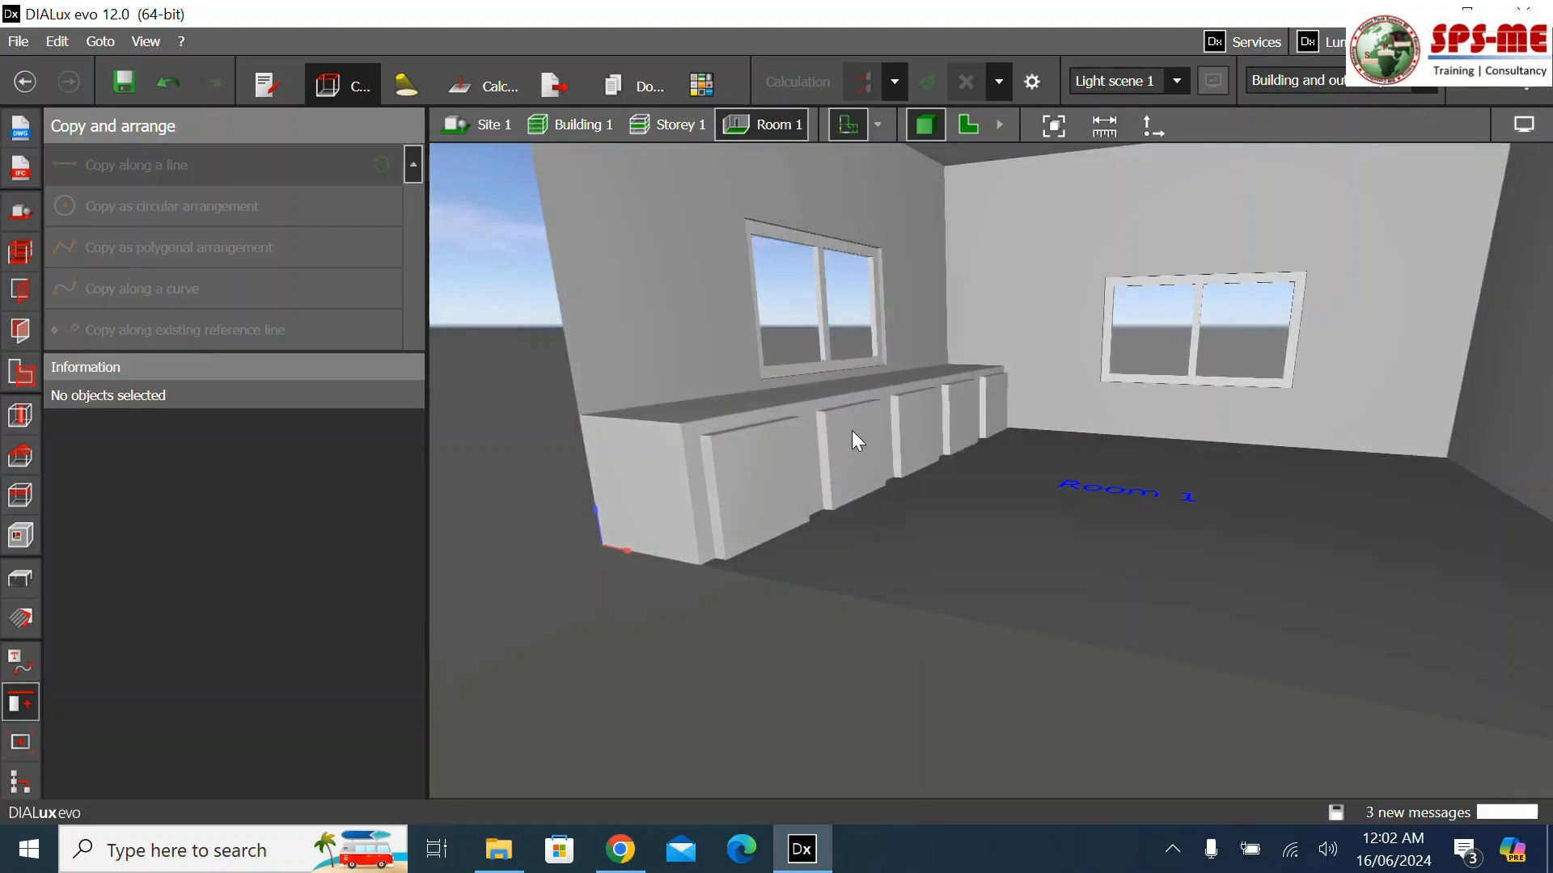
scroll(853, 432, "up", 2)
left_click(564, 439)
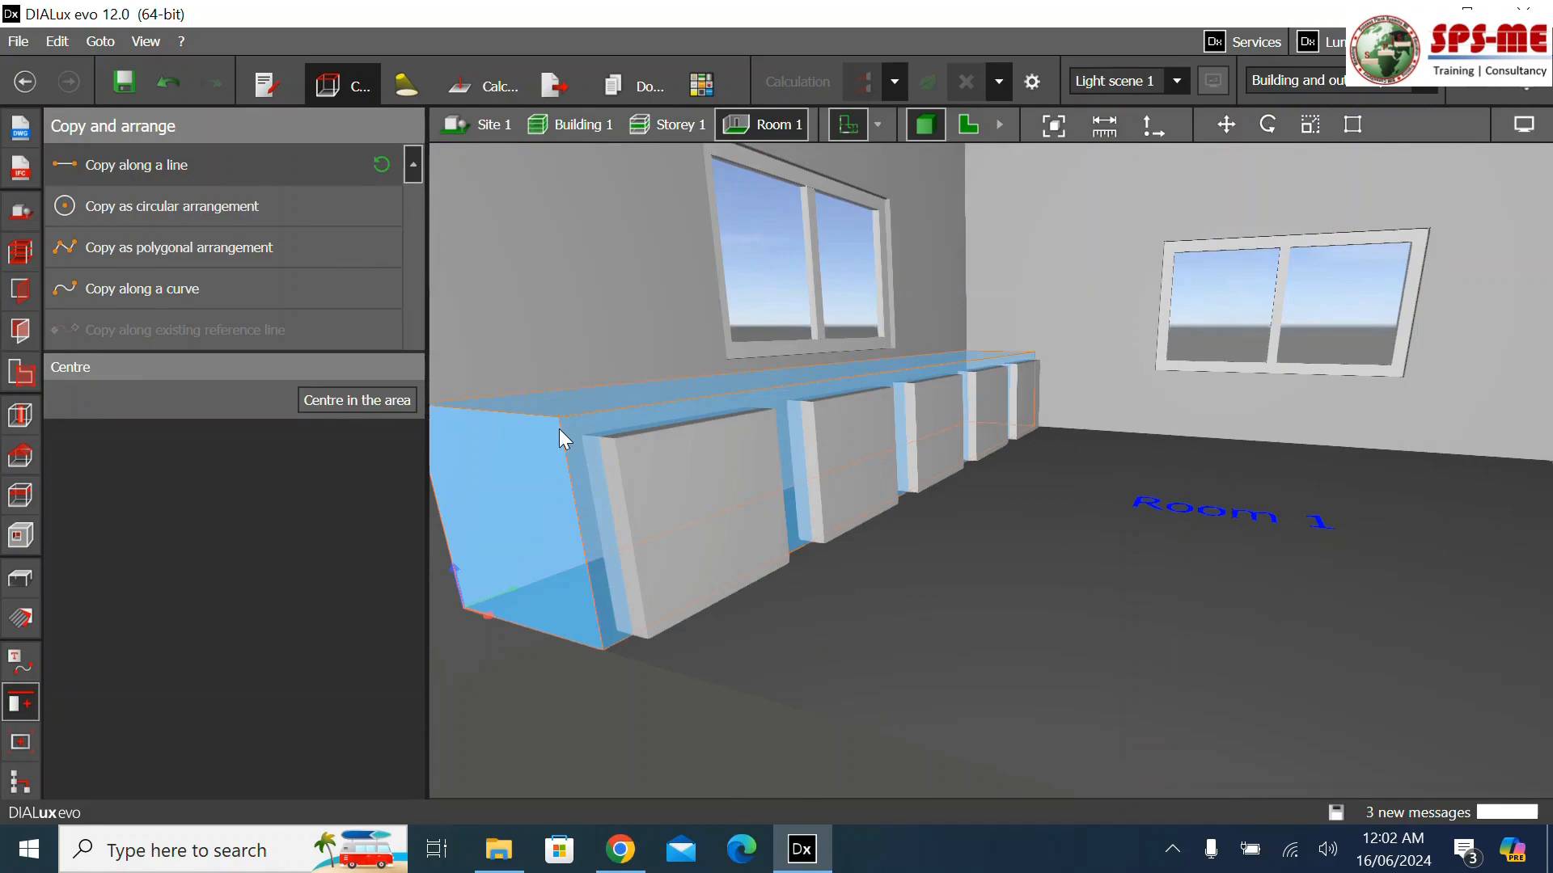
Centre-align the five small cubes with the long counter in height and subtract them from the counter (Cube 1)
left_click(663, 475, "ctrl")
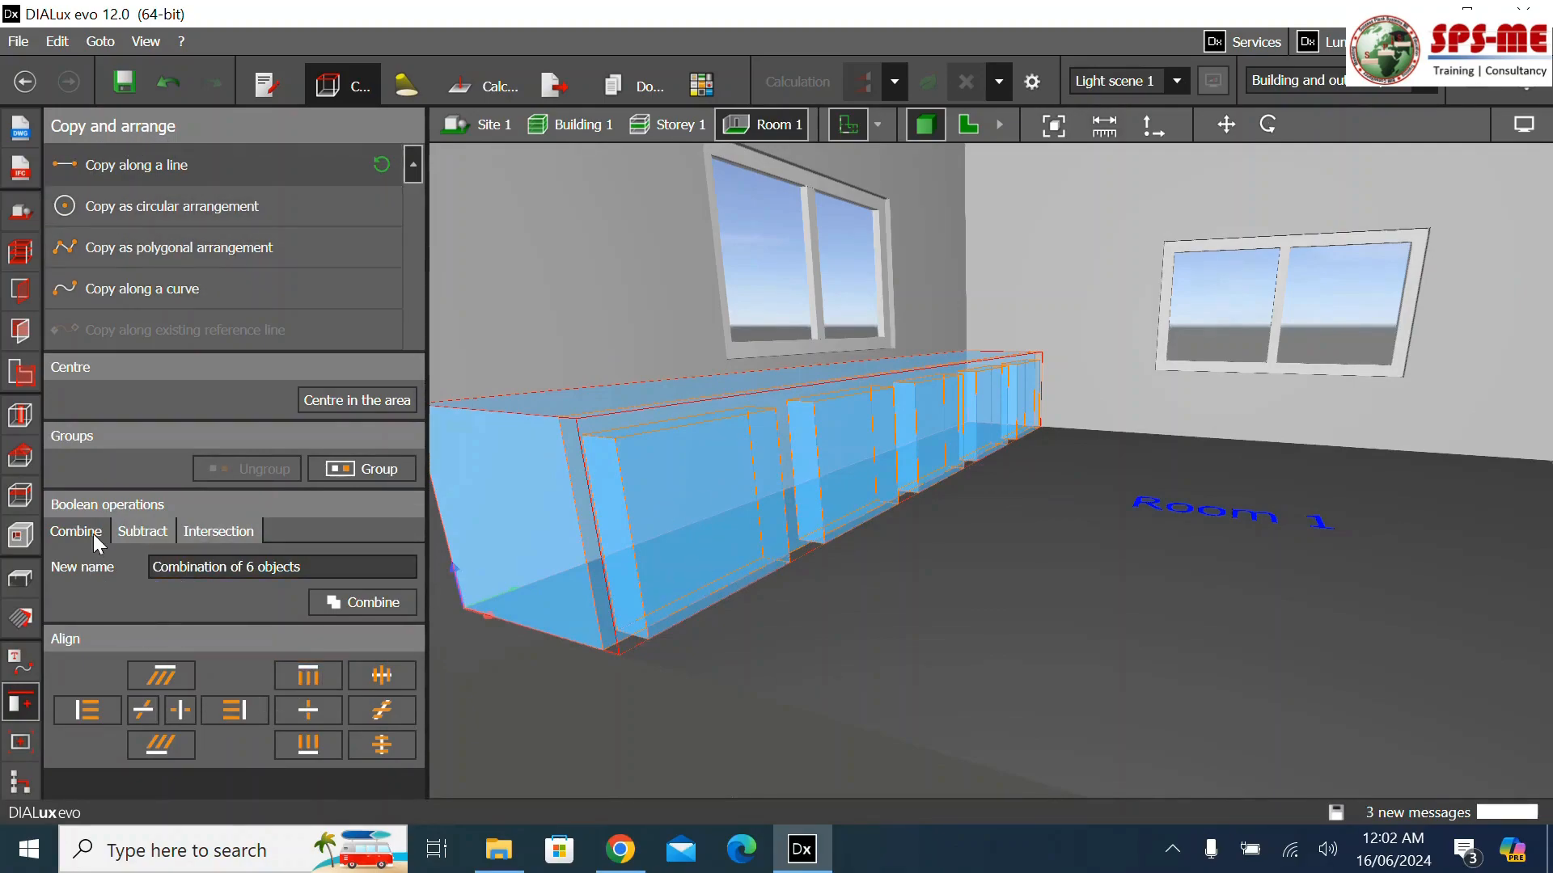
left_click(309, 710)
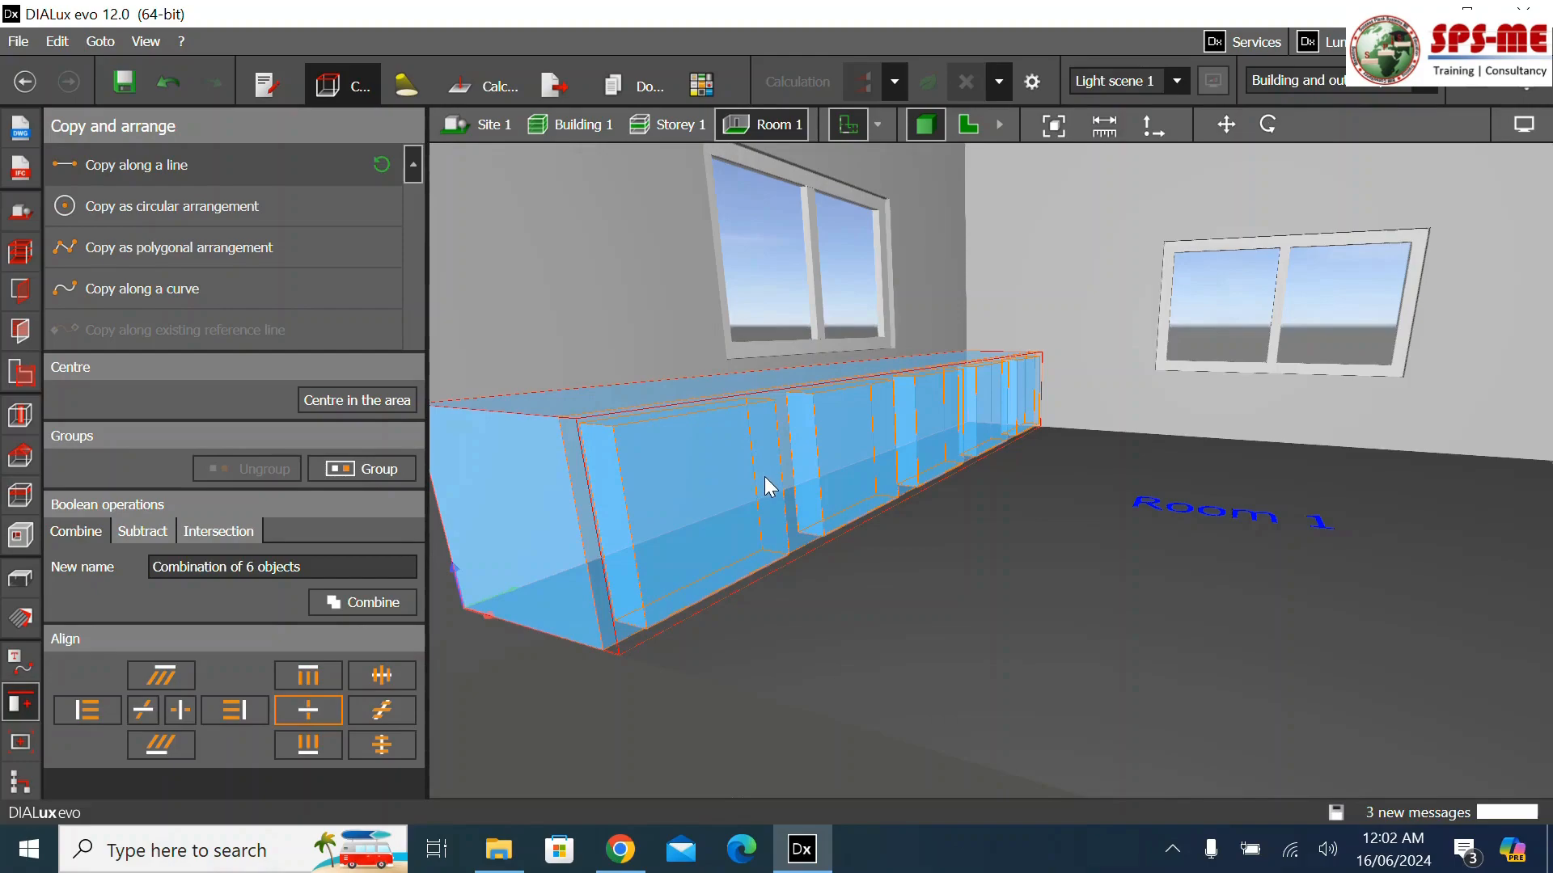
left_click(143, 531)
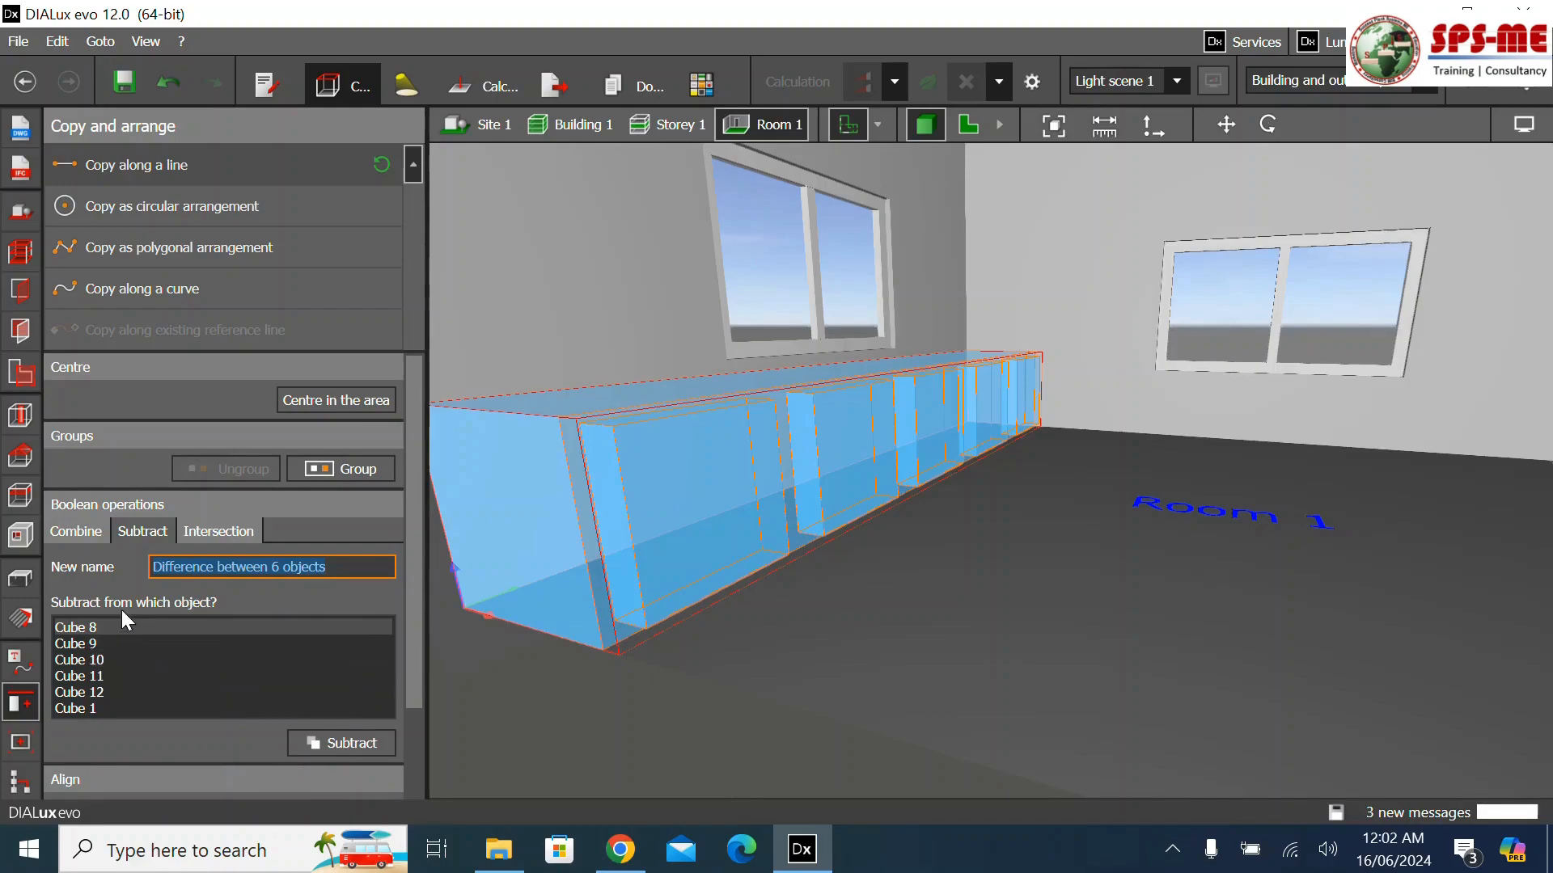
left_click(71, 708)
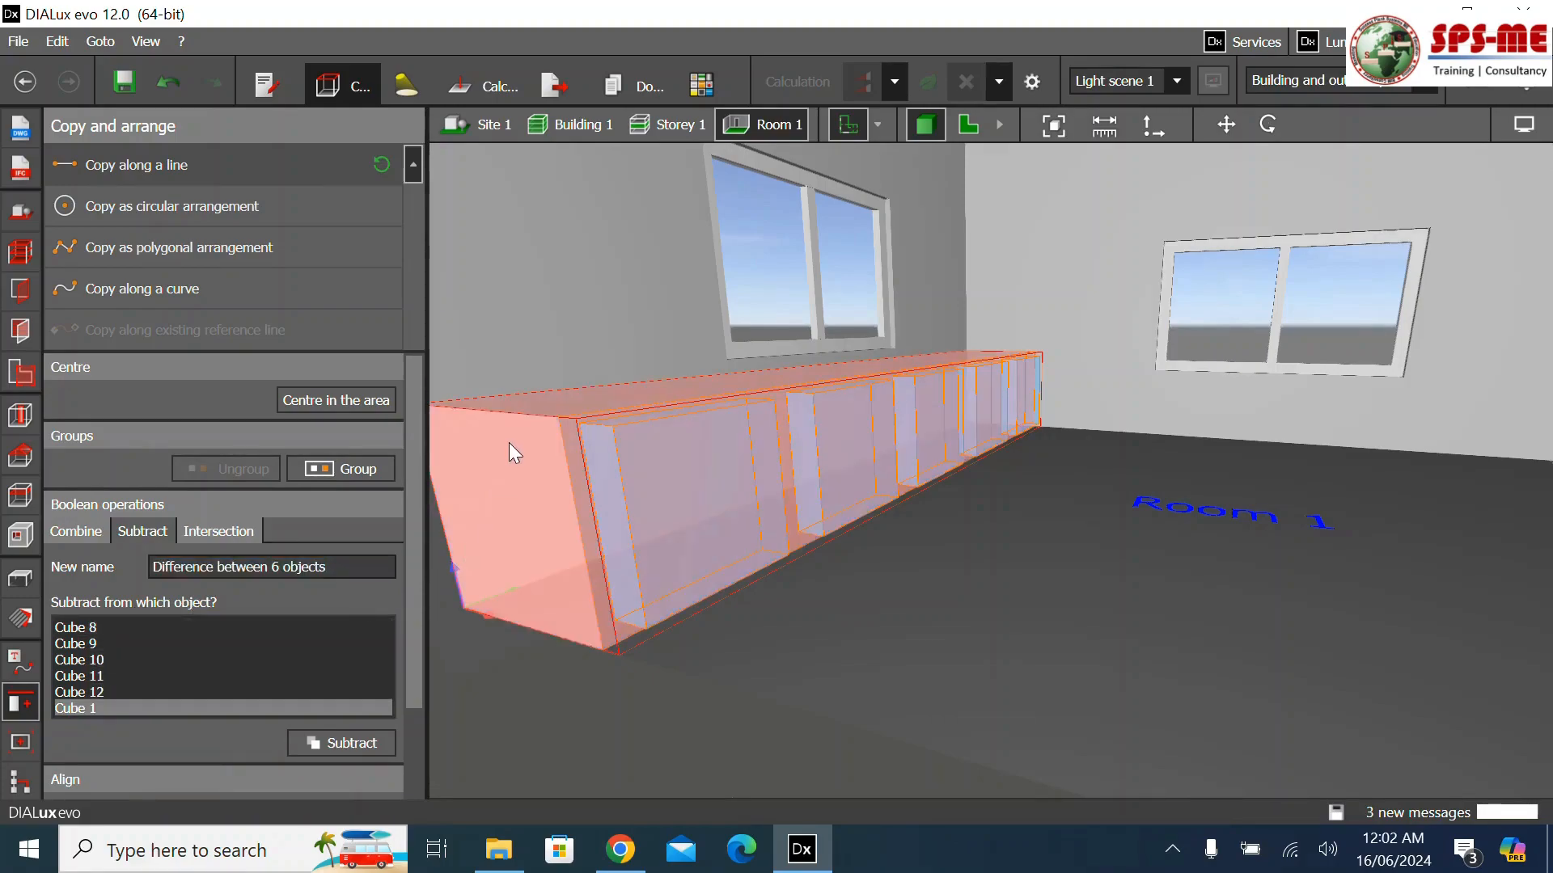
left_click(356, 745)
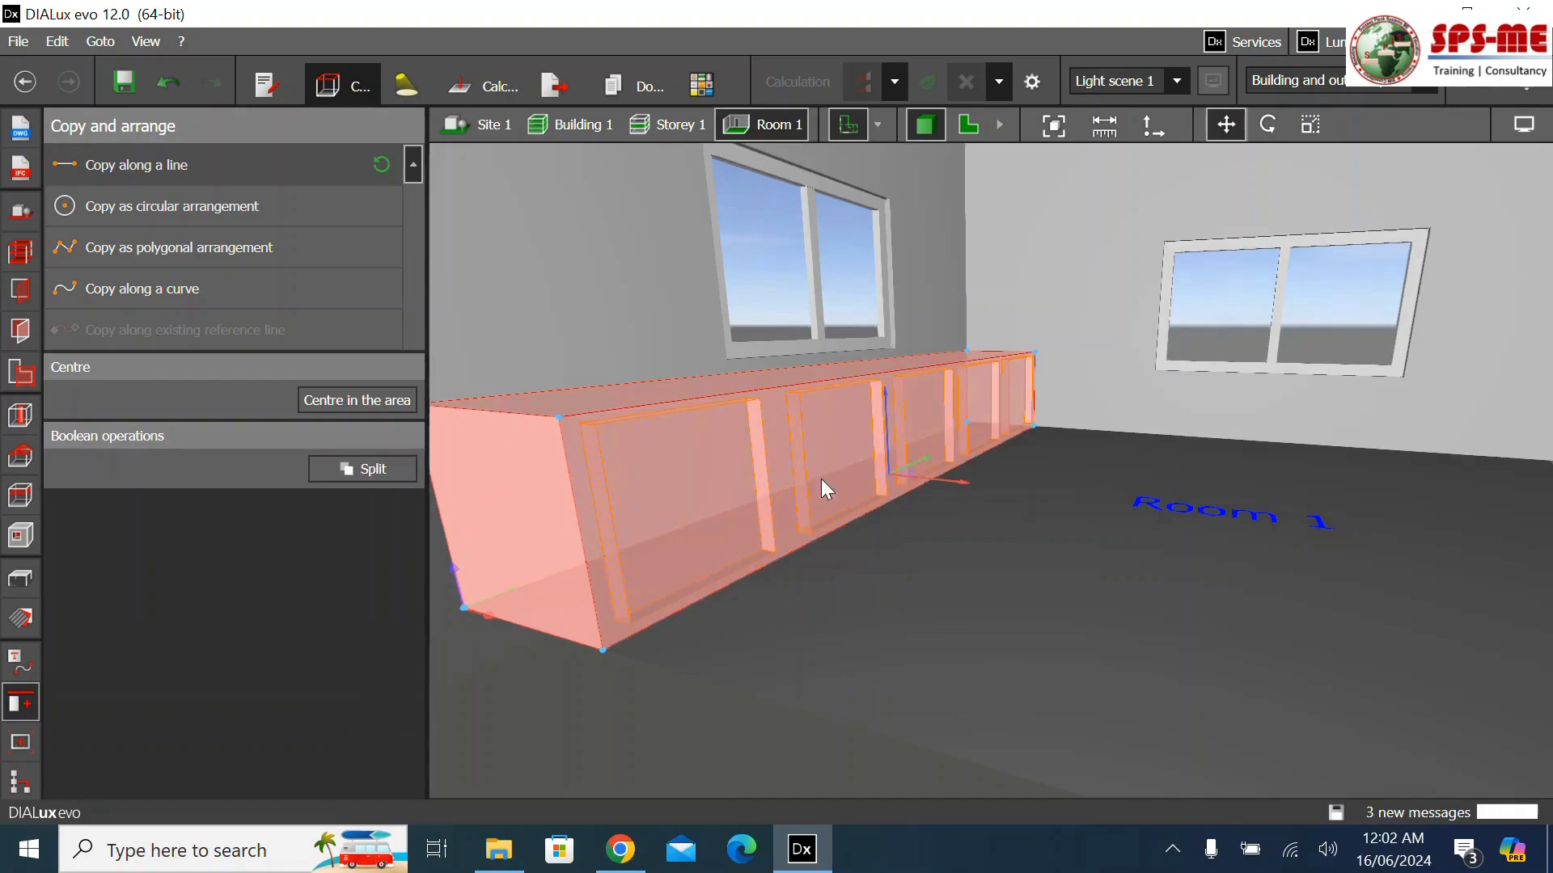
left_click(930, 634)
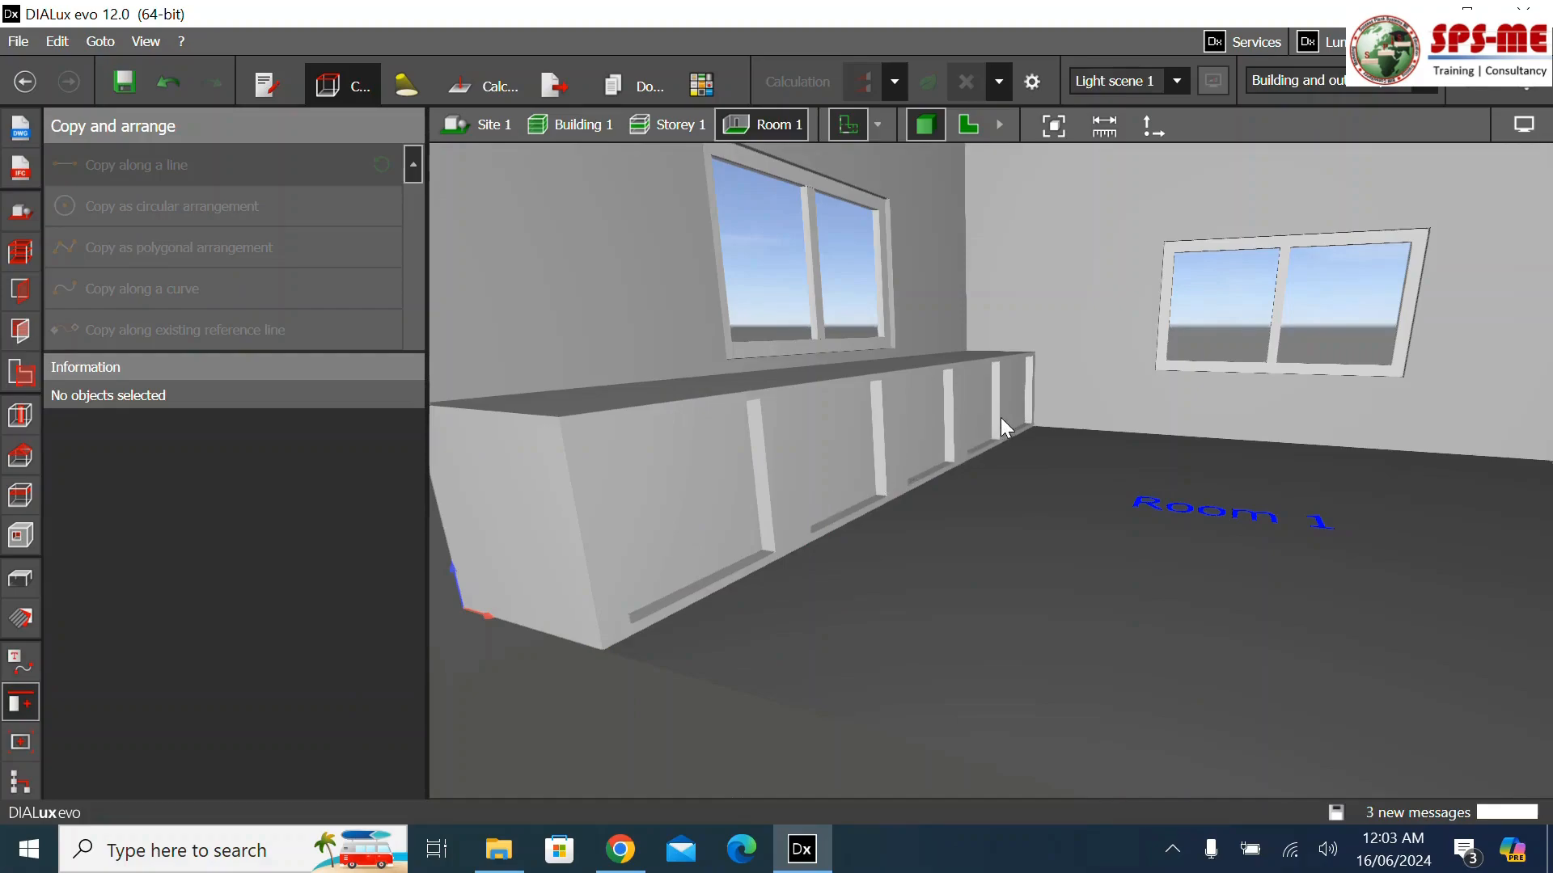
Search the DIALux evo material catalogue for wood, pick American cherry2 wood-32 and apply it to the long counter
left_click(27, 623)
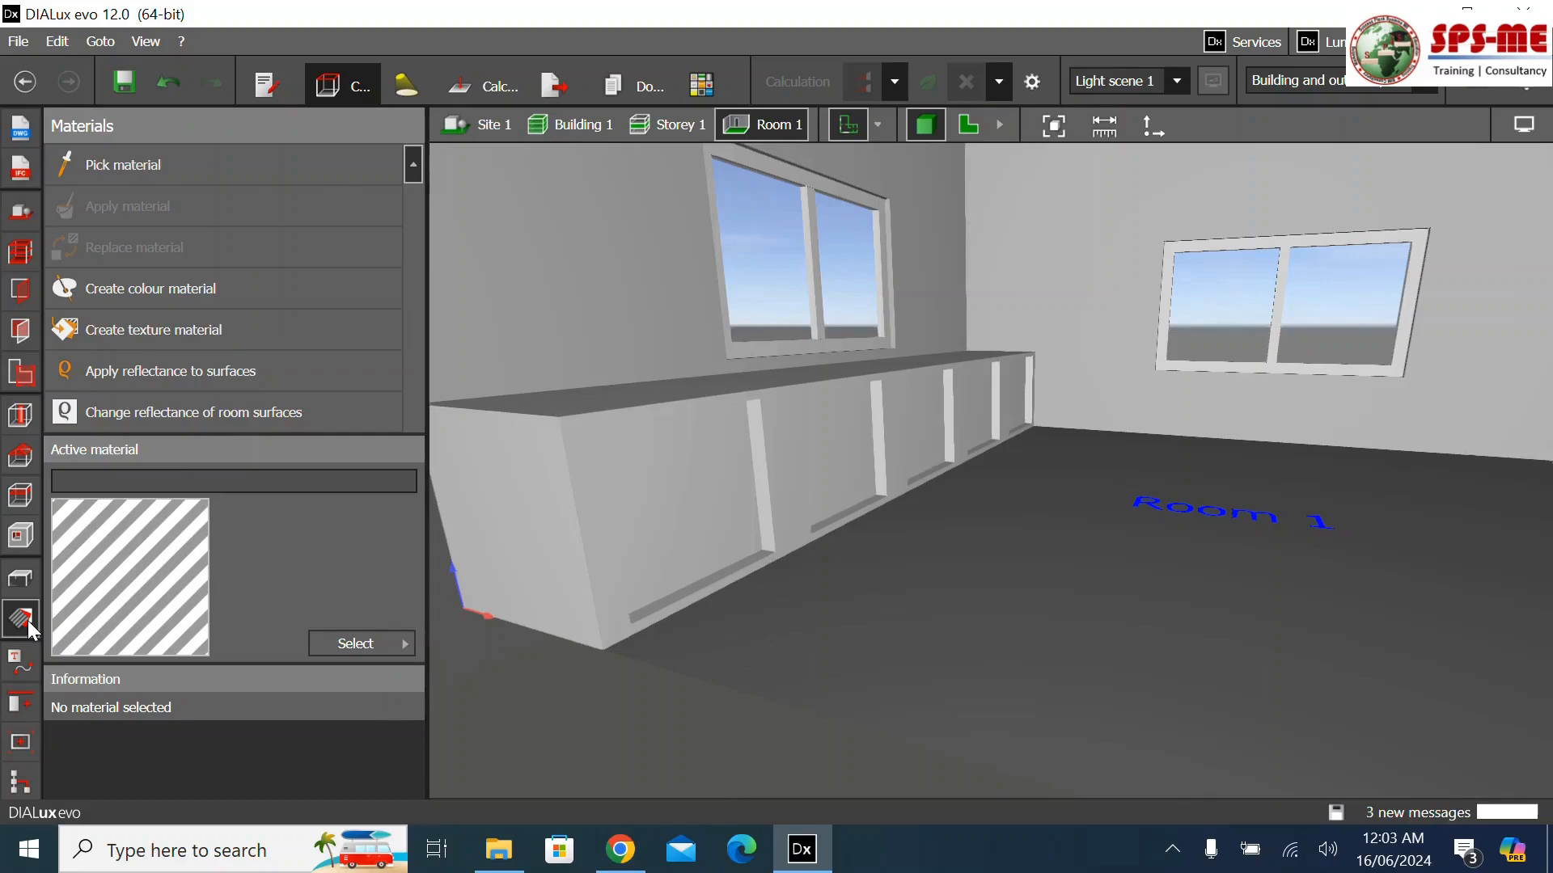
left_click(342, 646)
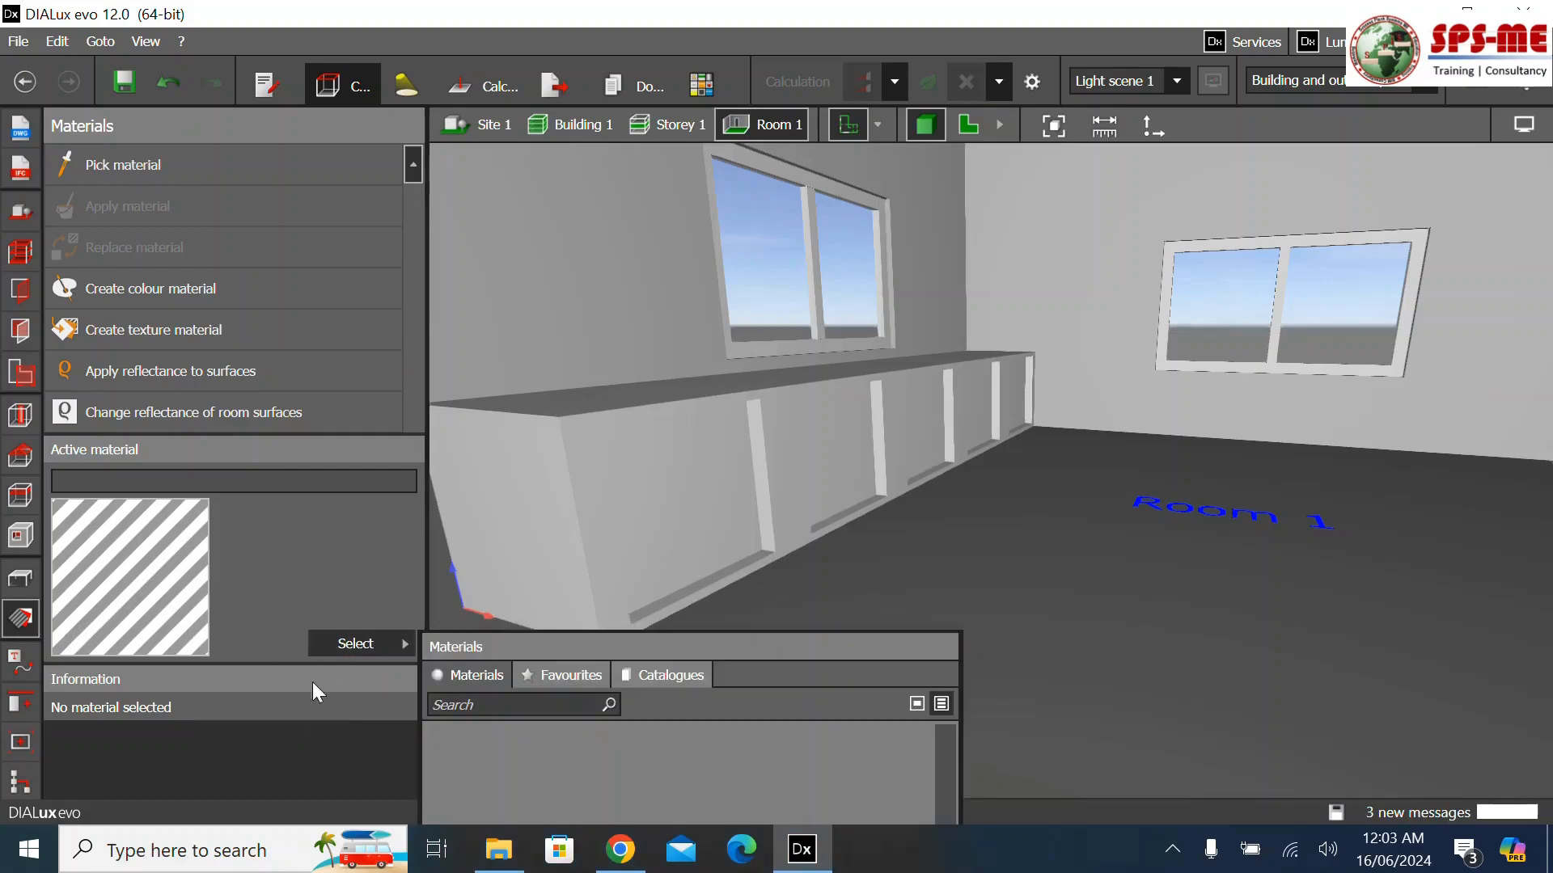
left_click(658, 677)
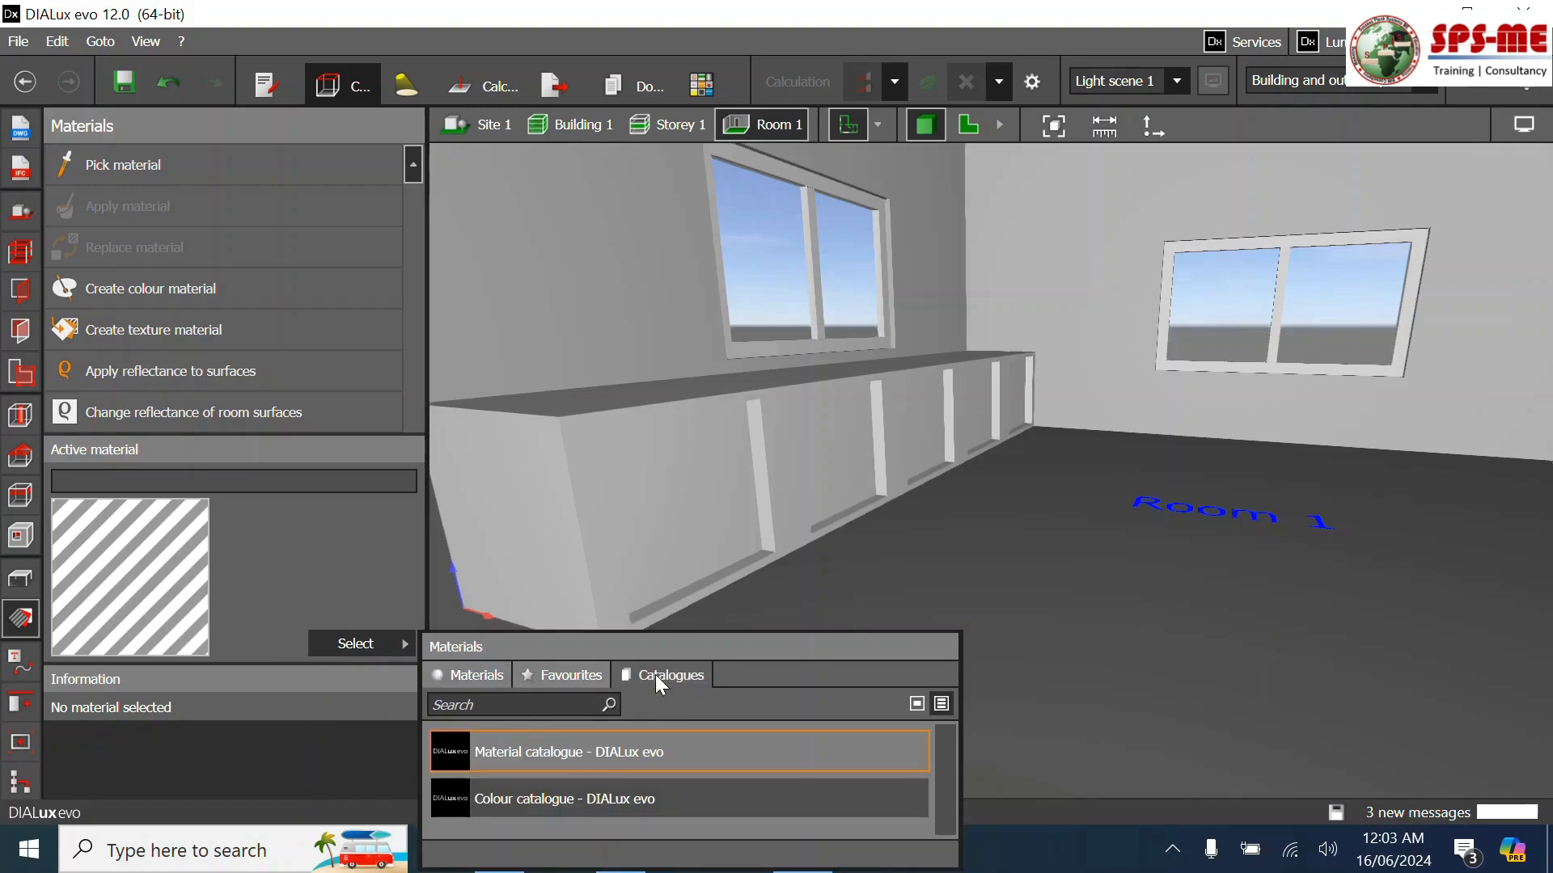
double_click(509, 760)
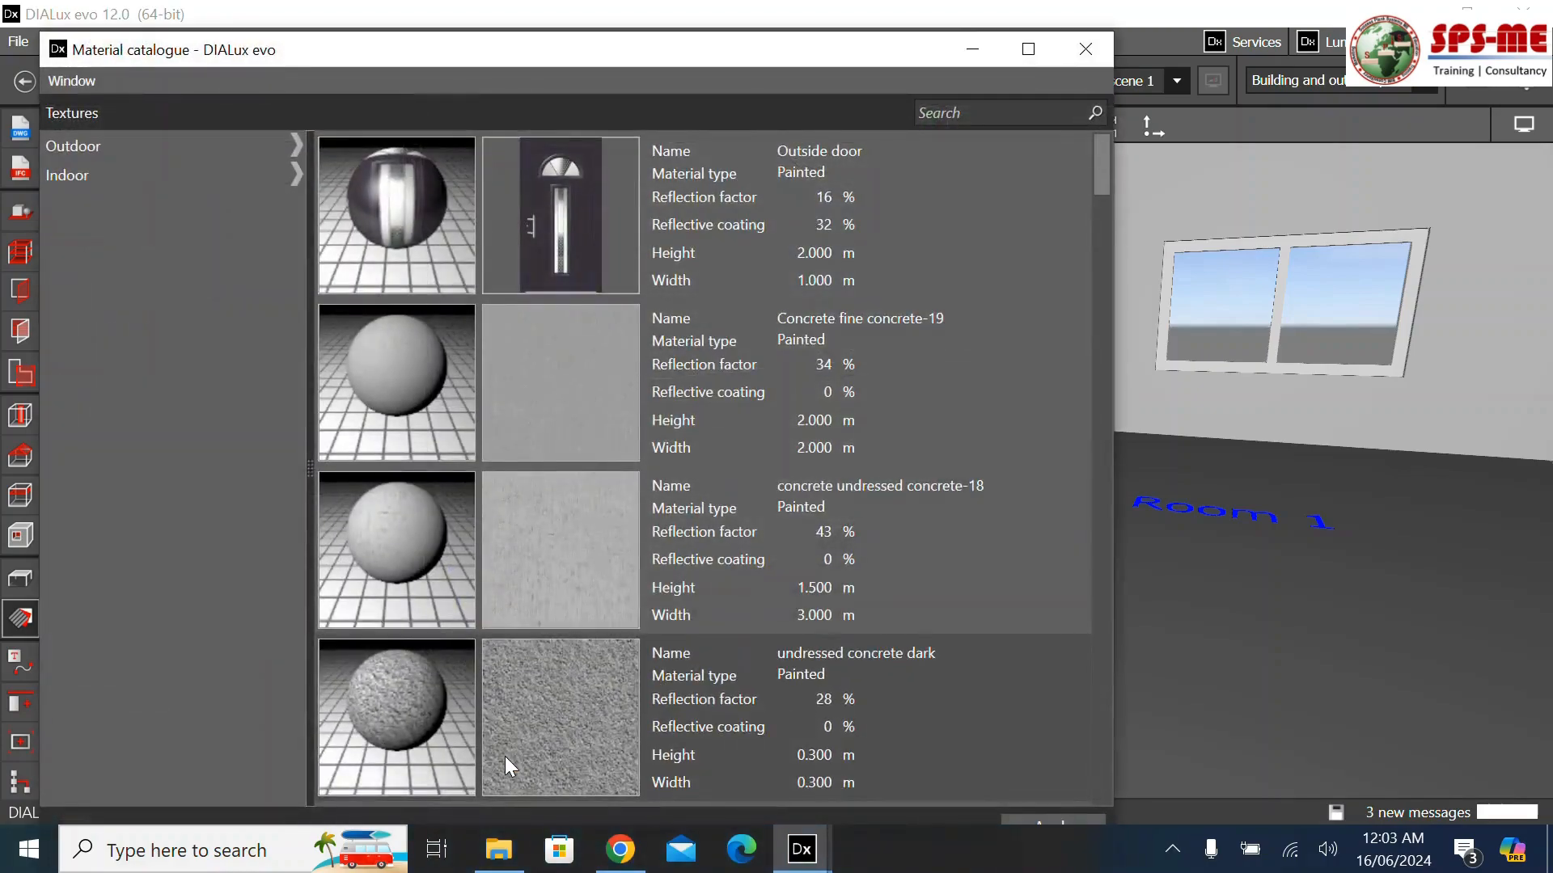
left_click(981, 109)
type("wood")
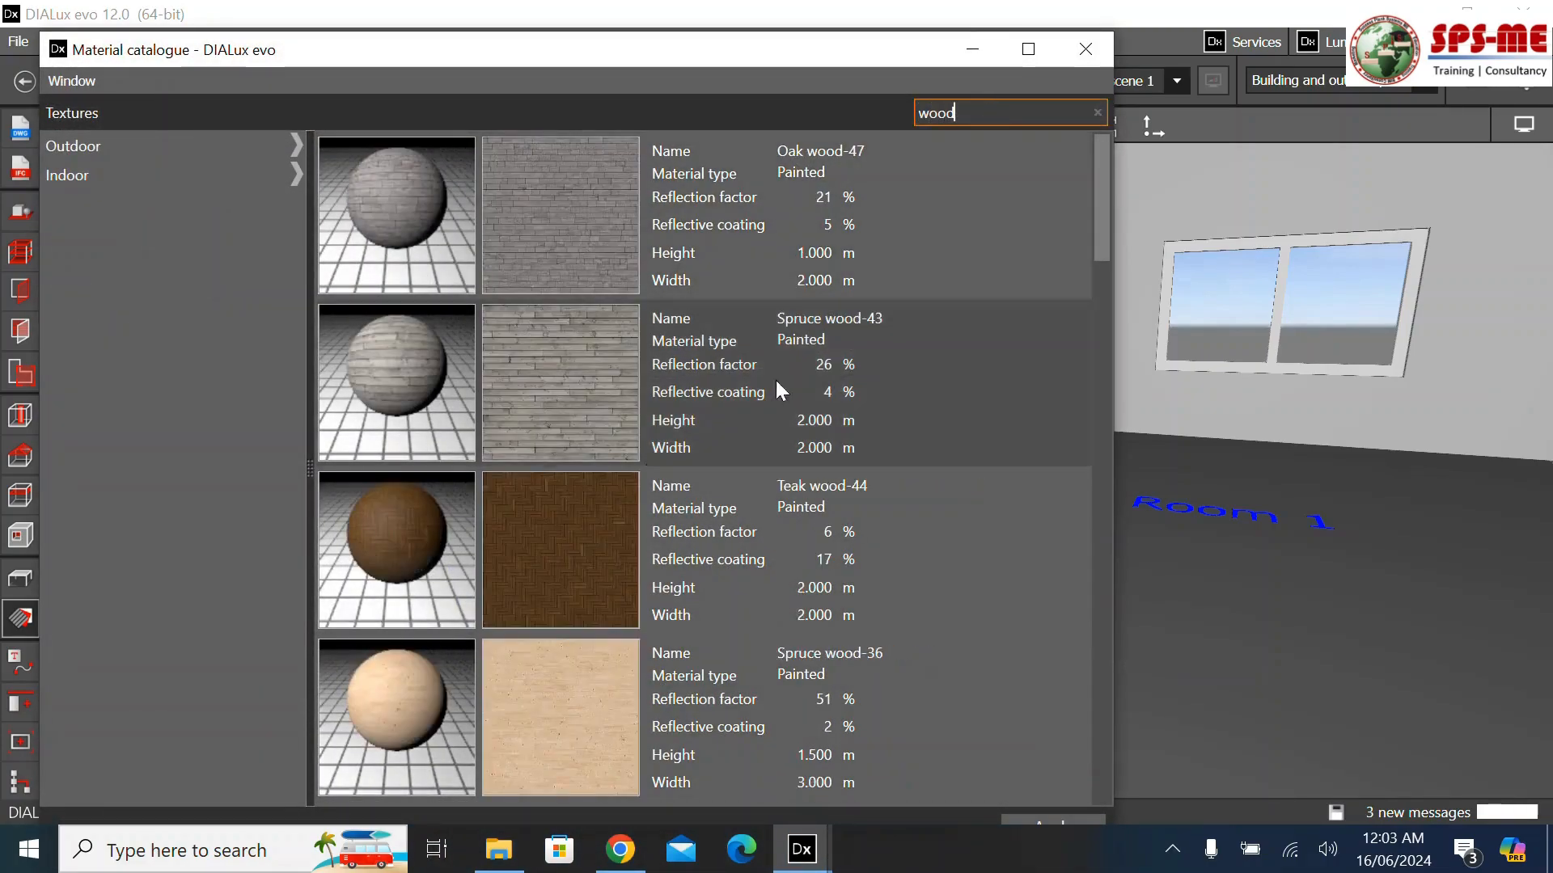
scroll(621, 489, "down", 5)
left_click(608, 240)
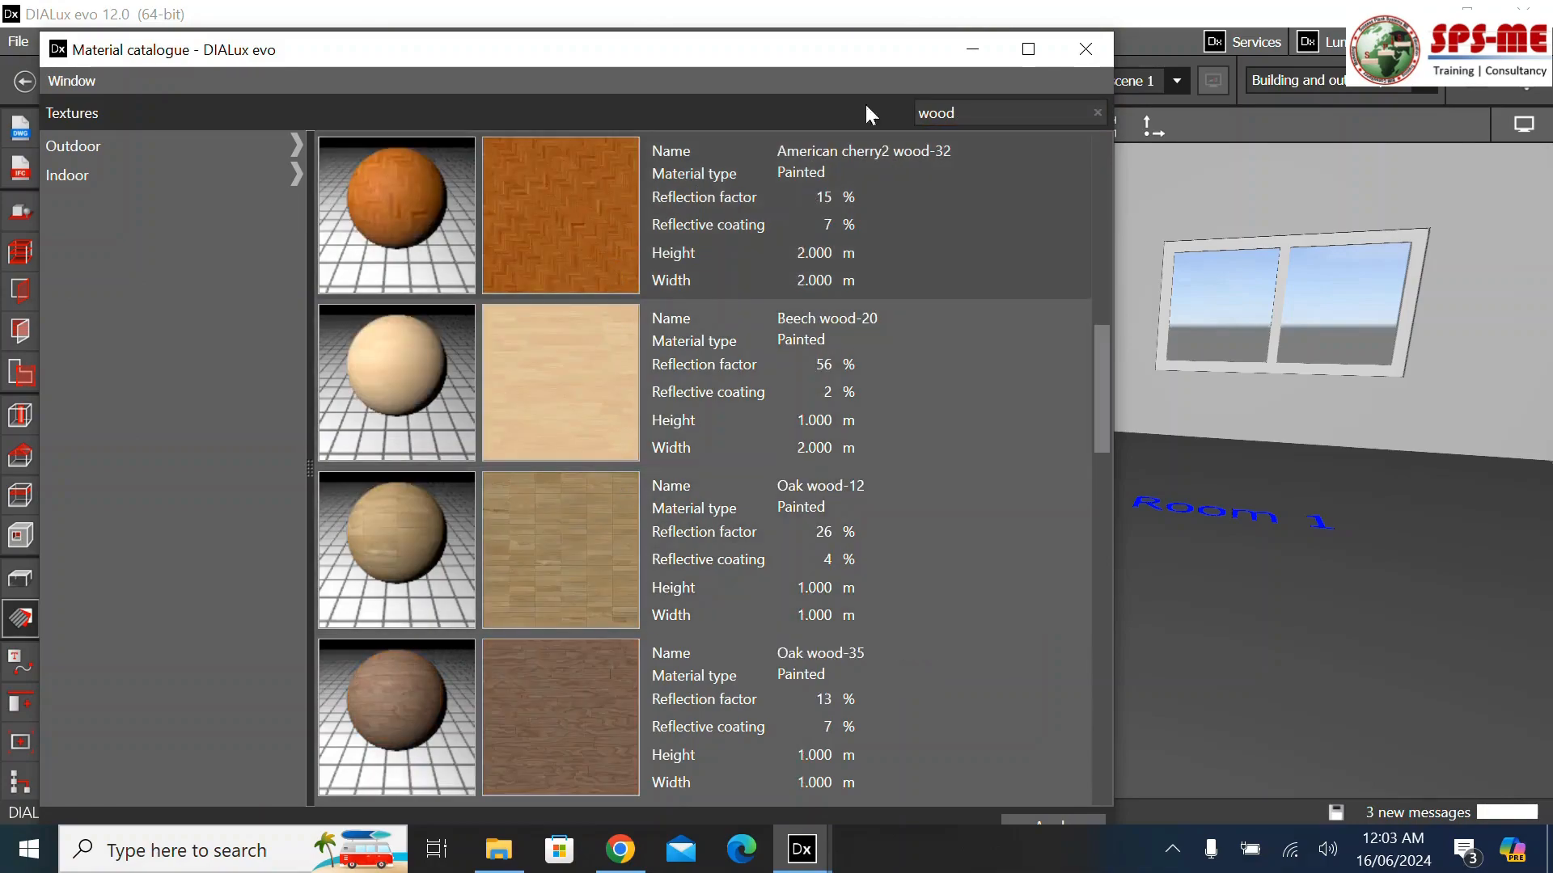
left_click(1082, 47)
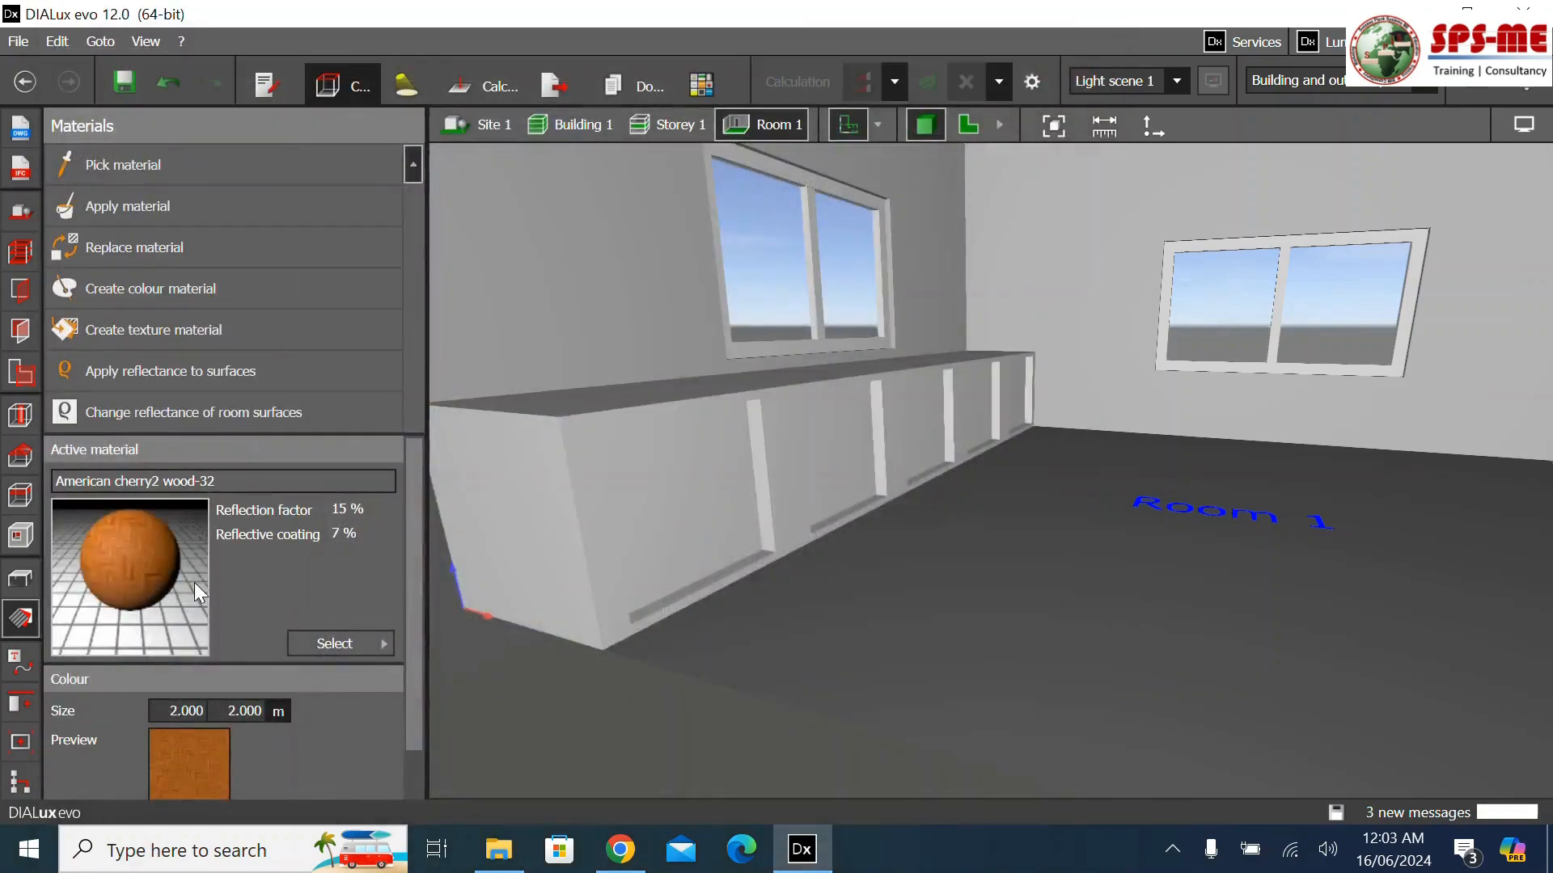
left_click(639, 605)
Examine the wood-finished counter and its recessed fronts in 3D from several angles and distances
scroll(647, 712, "down", 5)
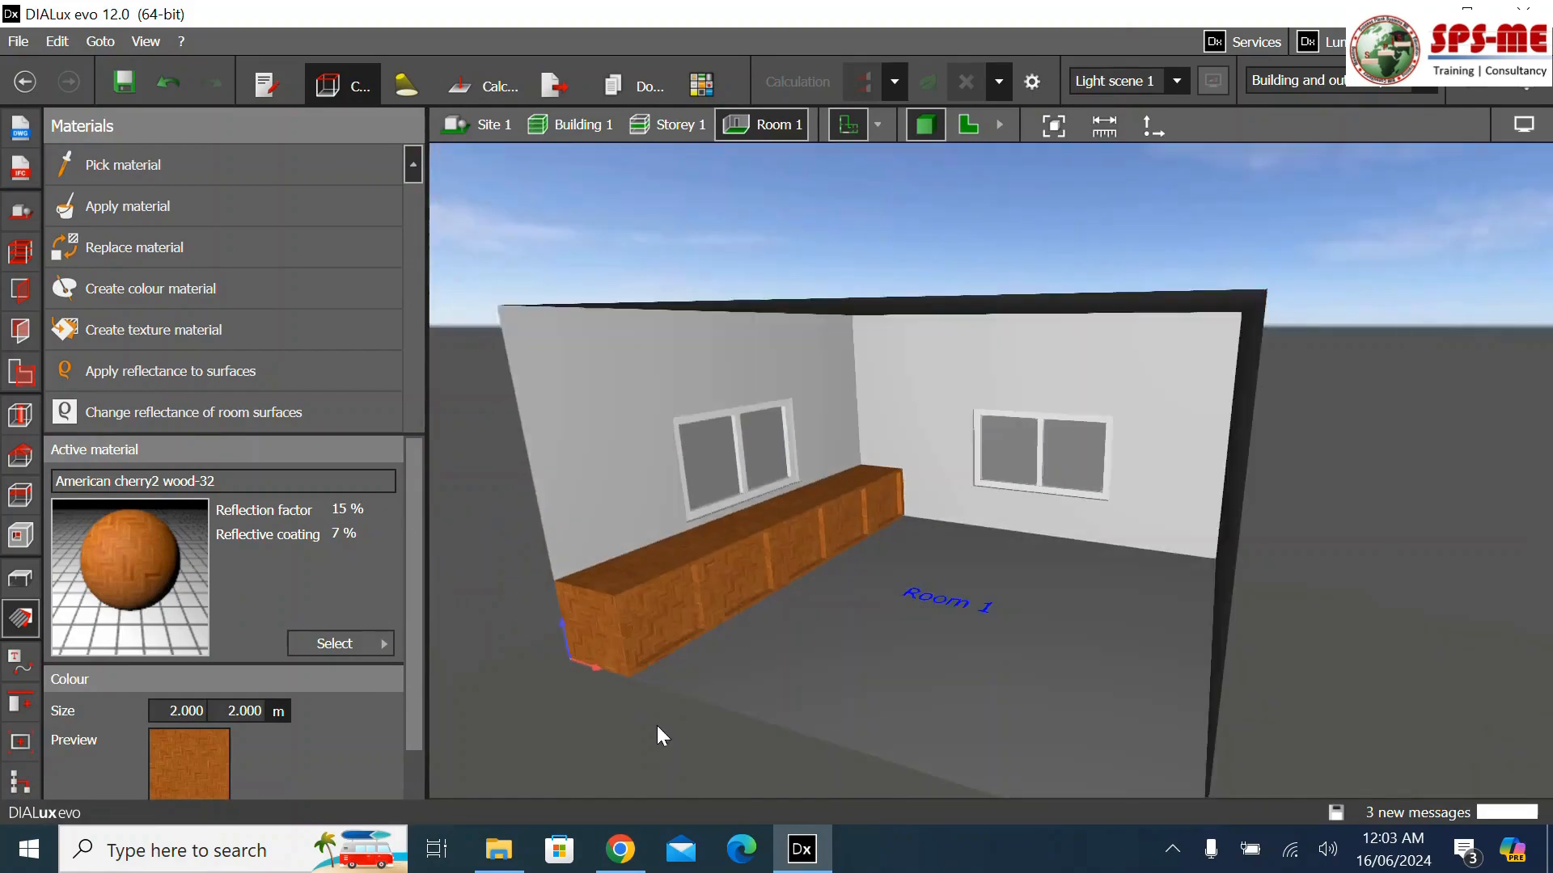
scroll(729, 526, "up", 8)
scroll(726, 550, "down", 8)
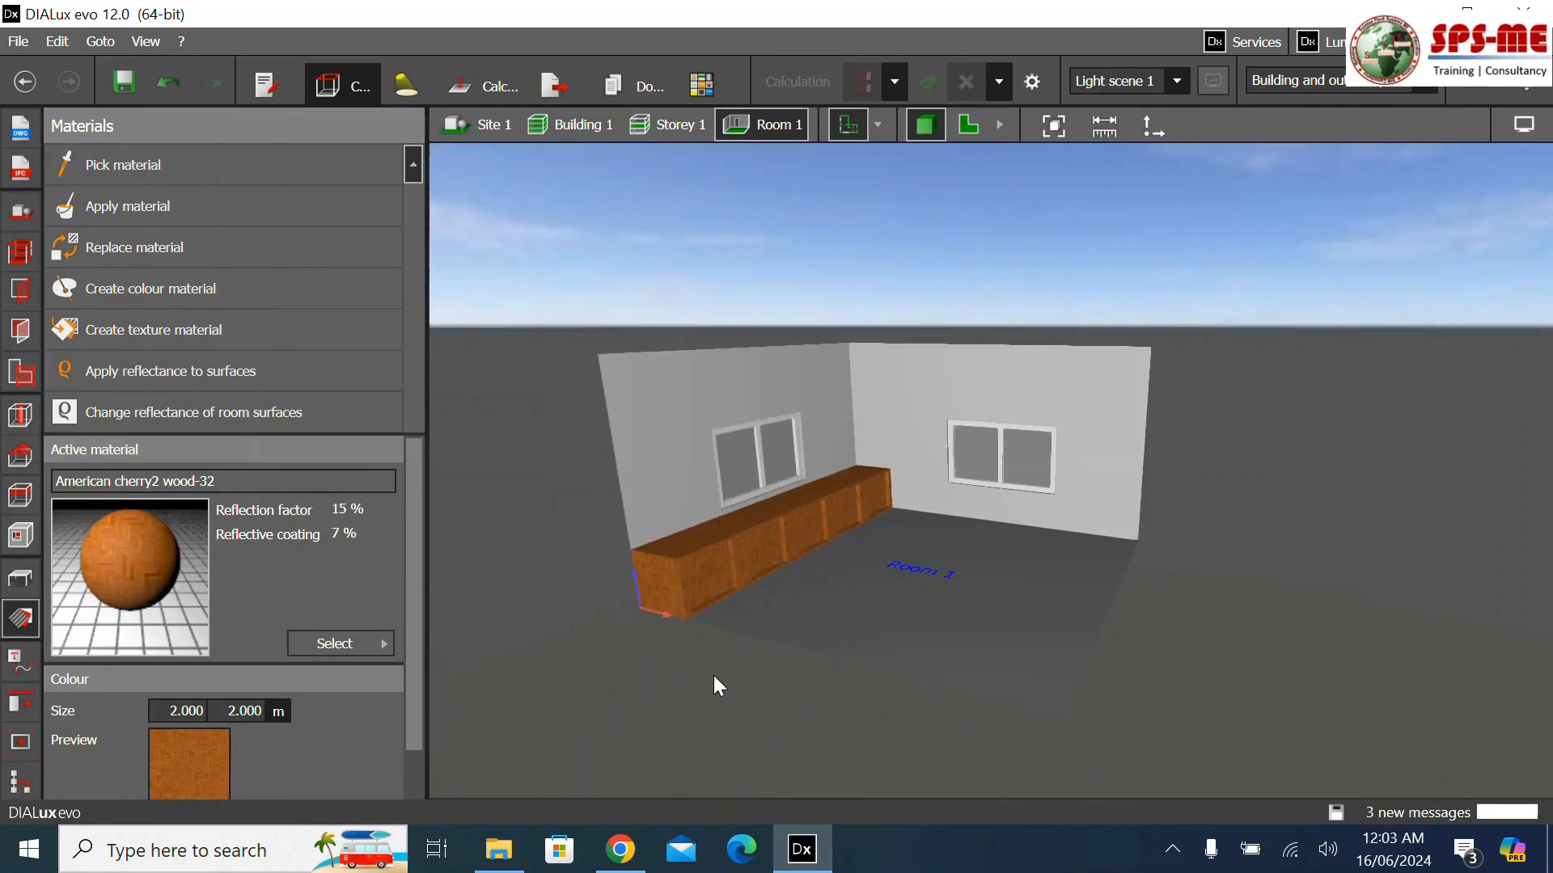
middle_click_drag(713, 676, 798, 647)
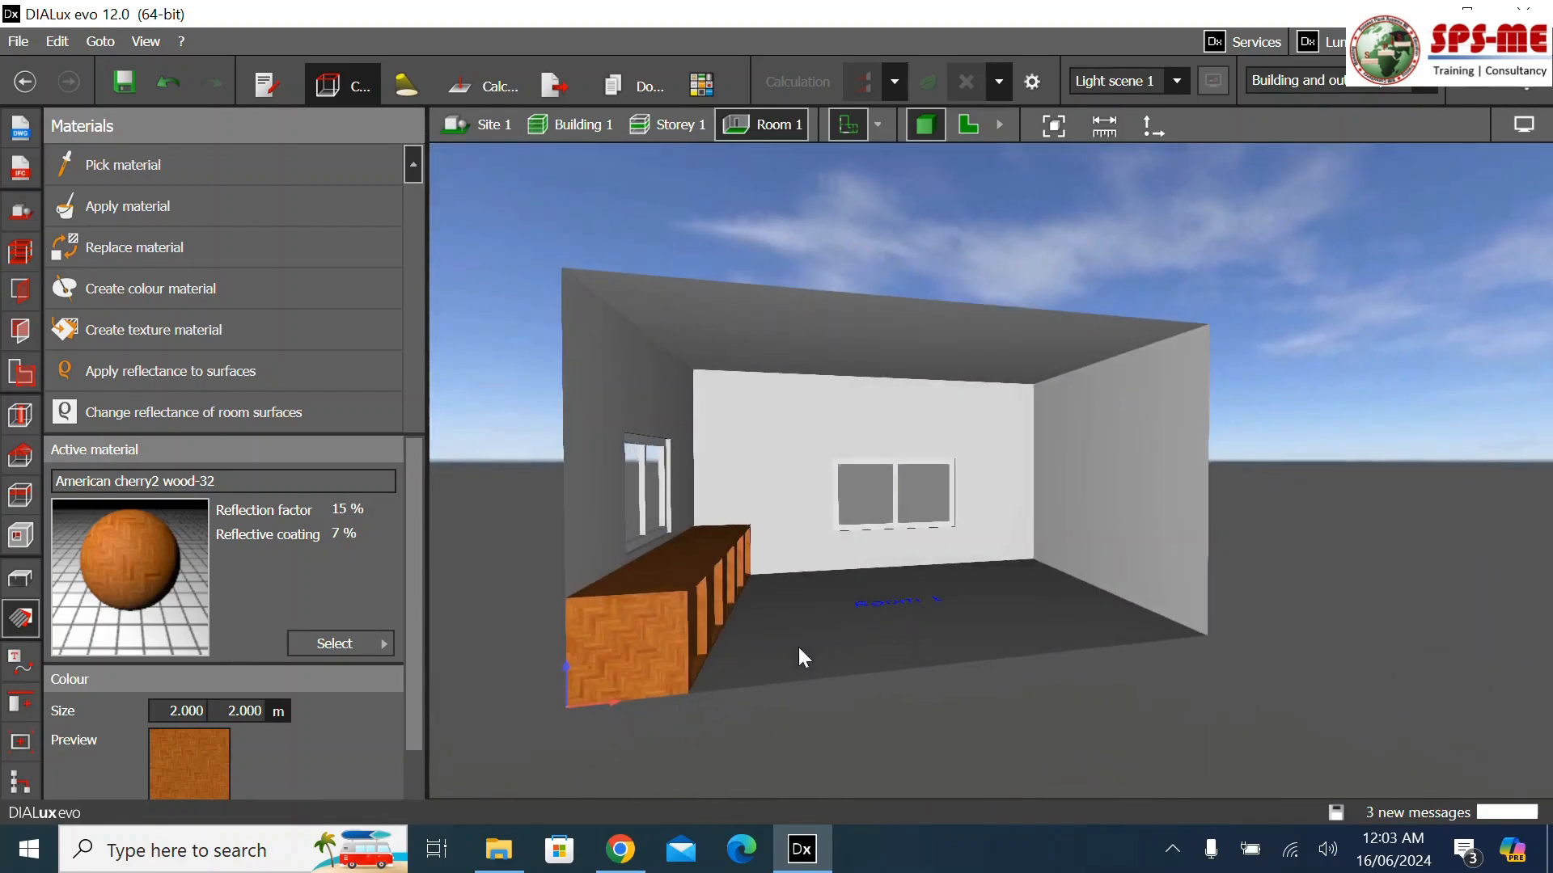
scroll(847, 555, "up", 3)
scroll(994, 627, "down", 5)
right_click_drag(992, 600, 1047, 708)
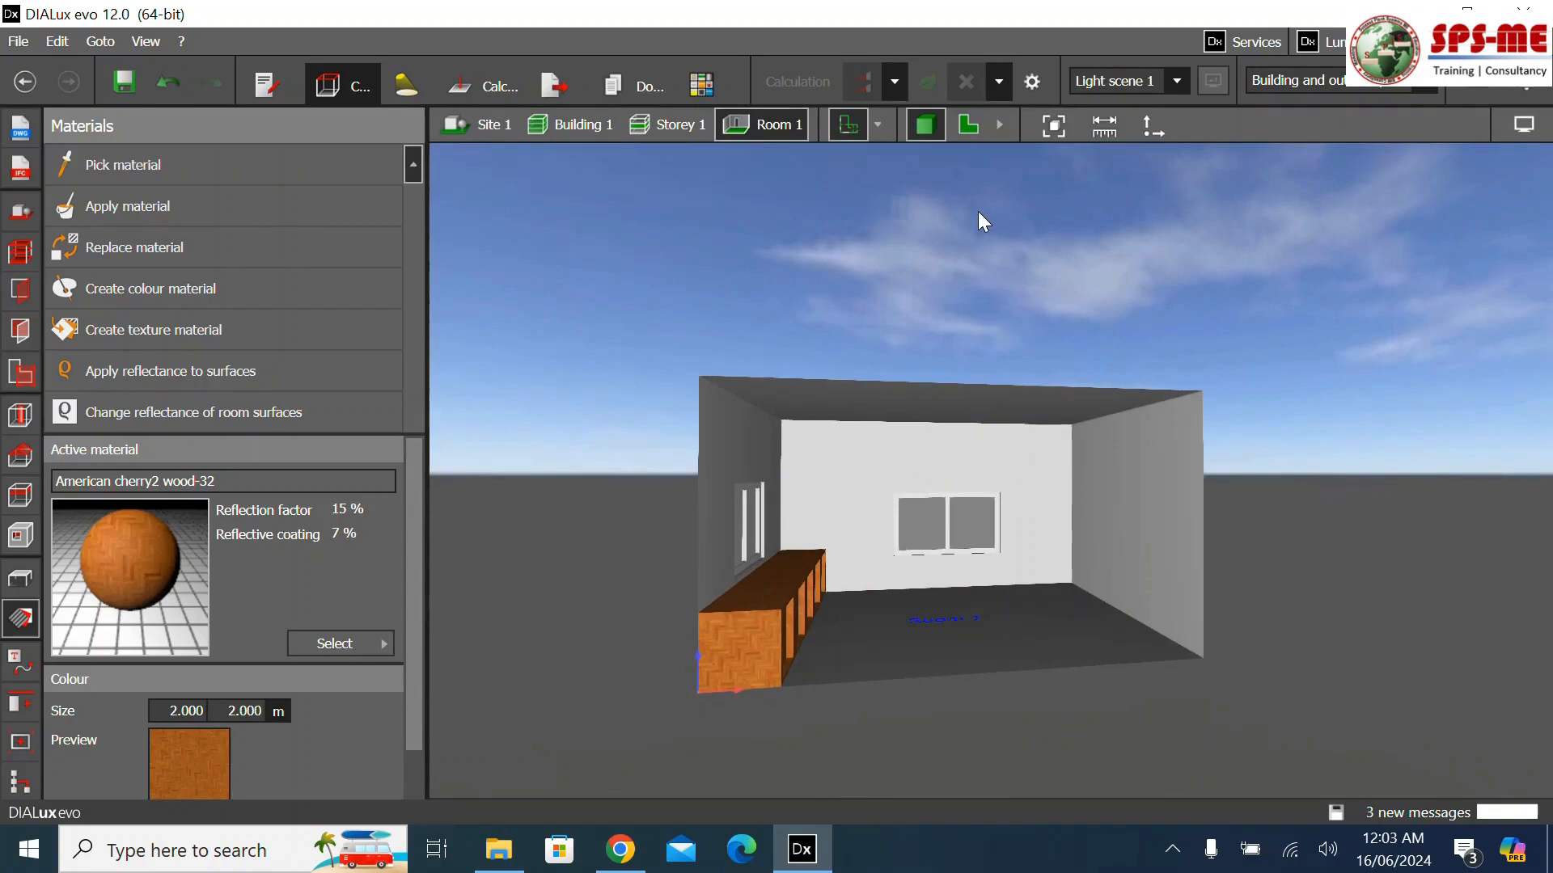
Show the exterior of Building 1 in 3D from above a corner and save it as a view named "Initial view"
left_click(970, 135)
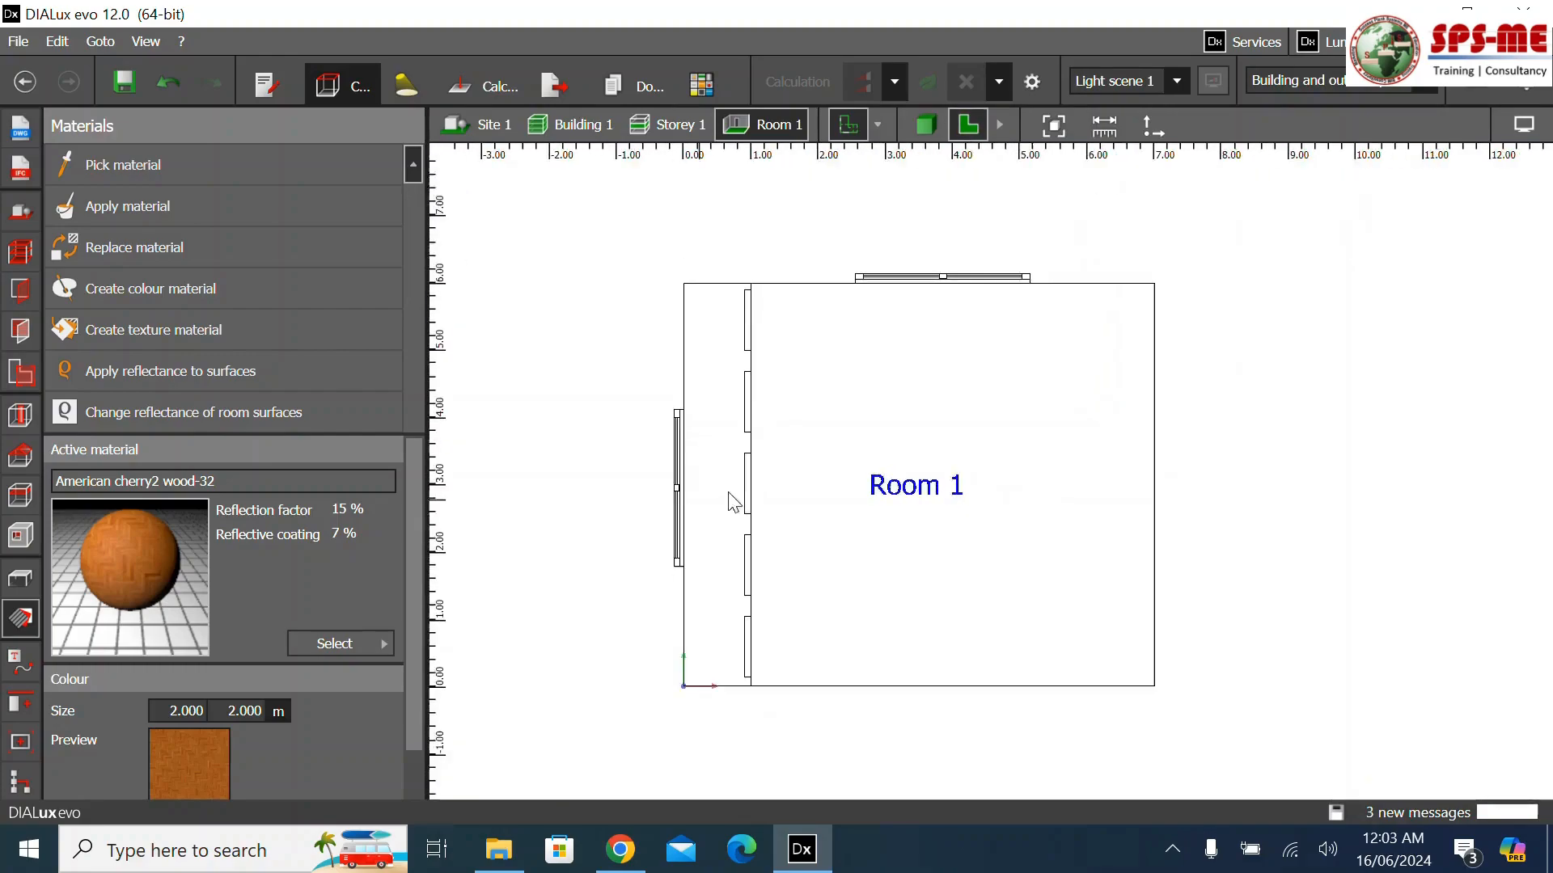
left_click(566, 125)
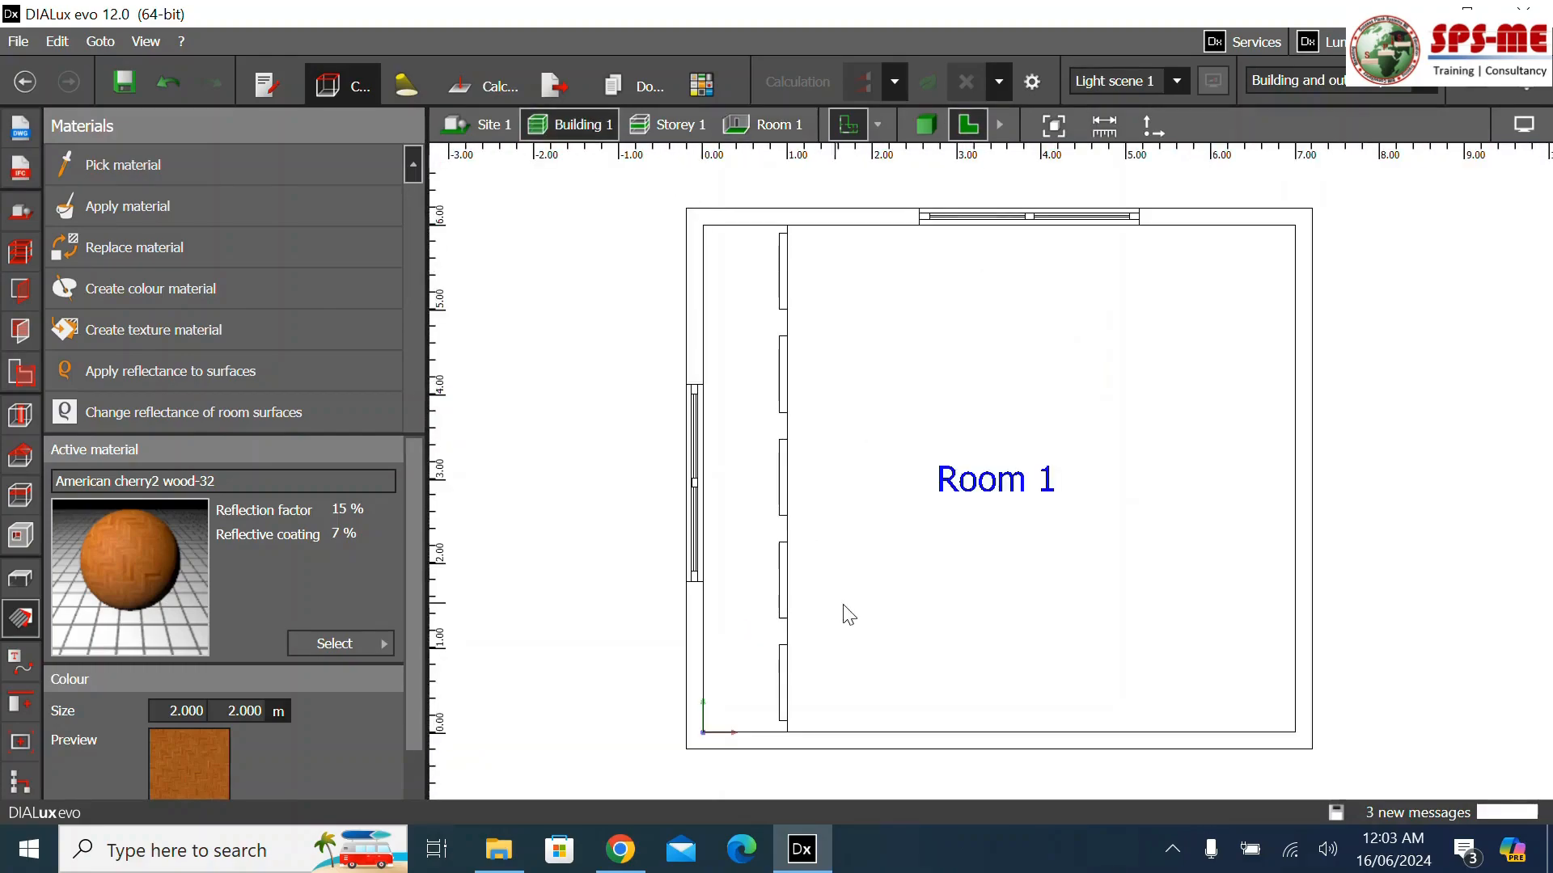
left_click(925, 126)
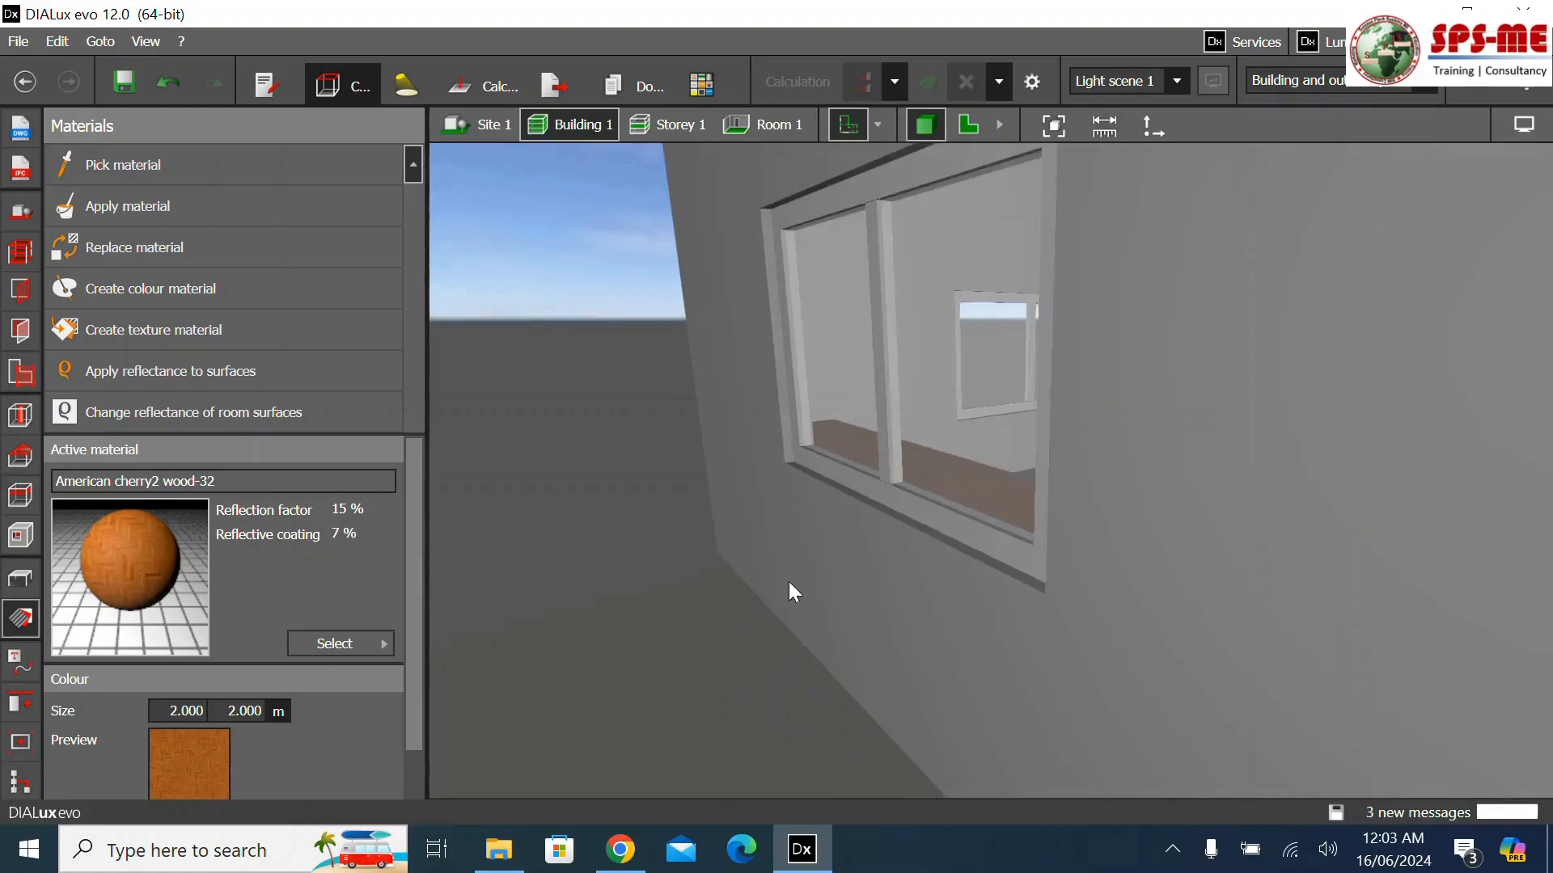
scroll(685, 629, "down", 5)
mouse_move(1058, 723)
right_mouse_down()
mouse_move(1084, 727)
mouse_move(1070, 727)
right_mouse_up()
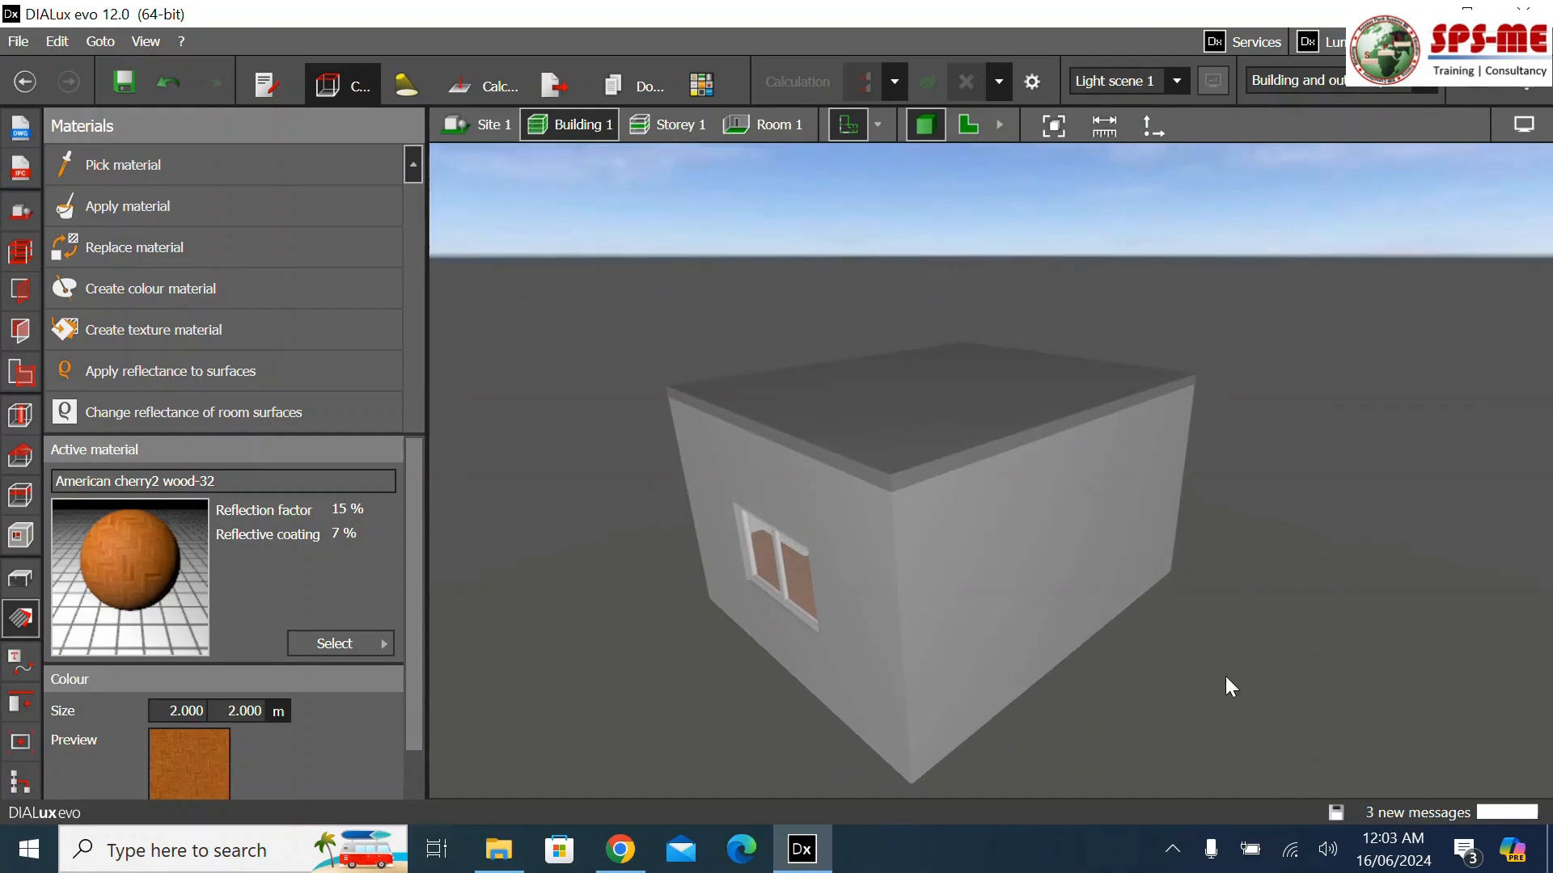
left_click(21, 742)
left_click(201, 164)
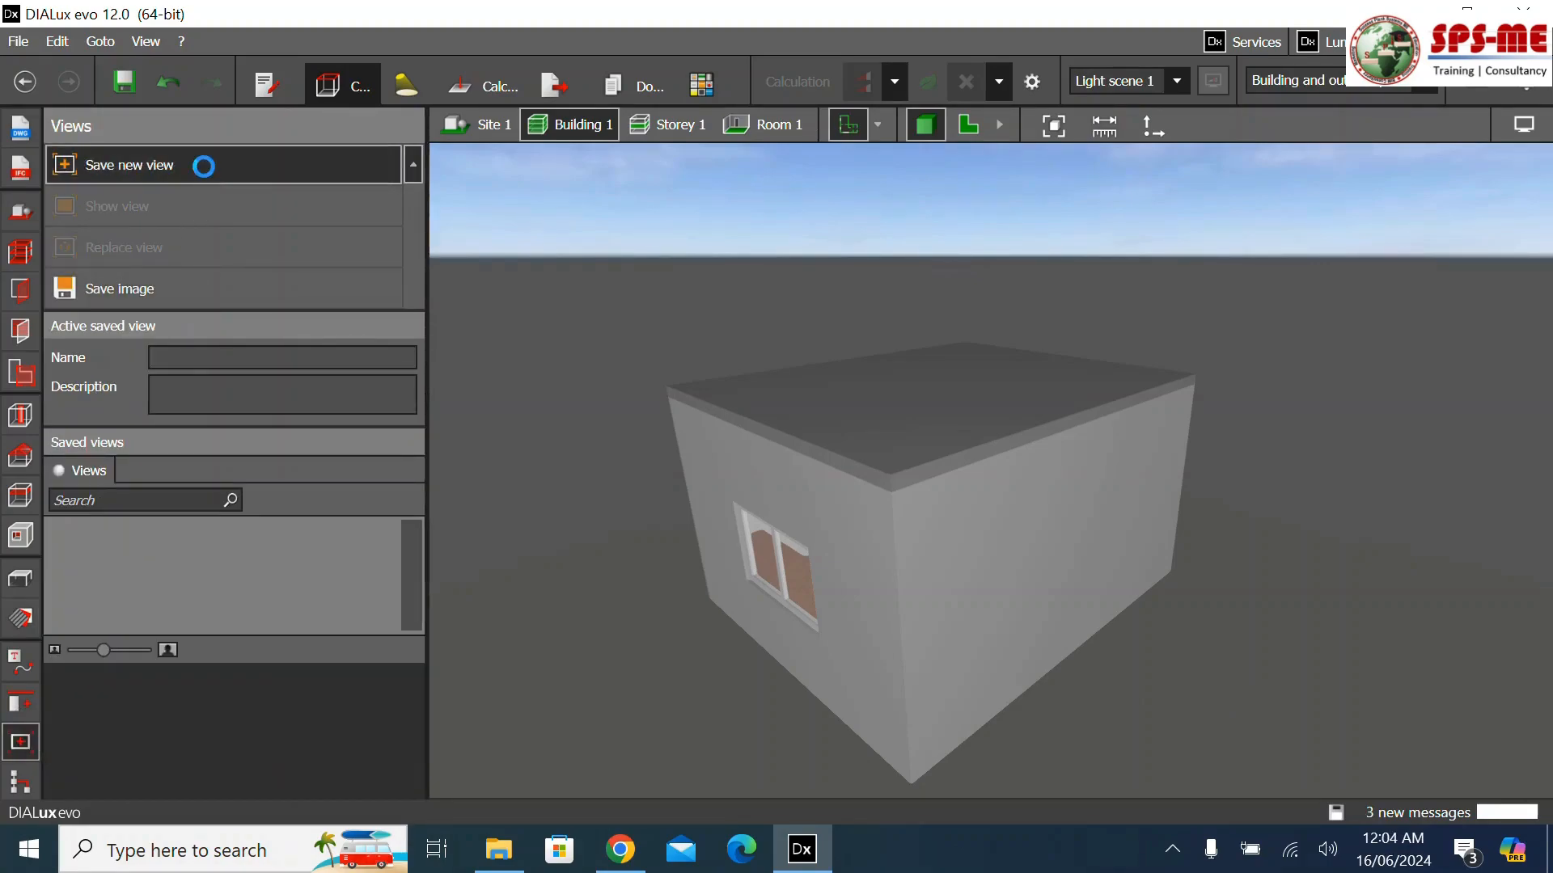
left_click(311, 362)
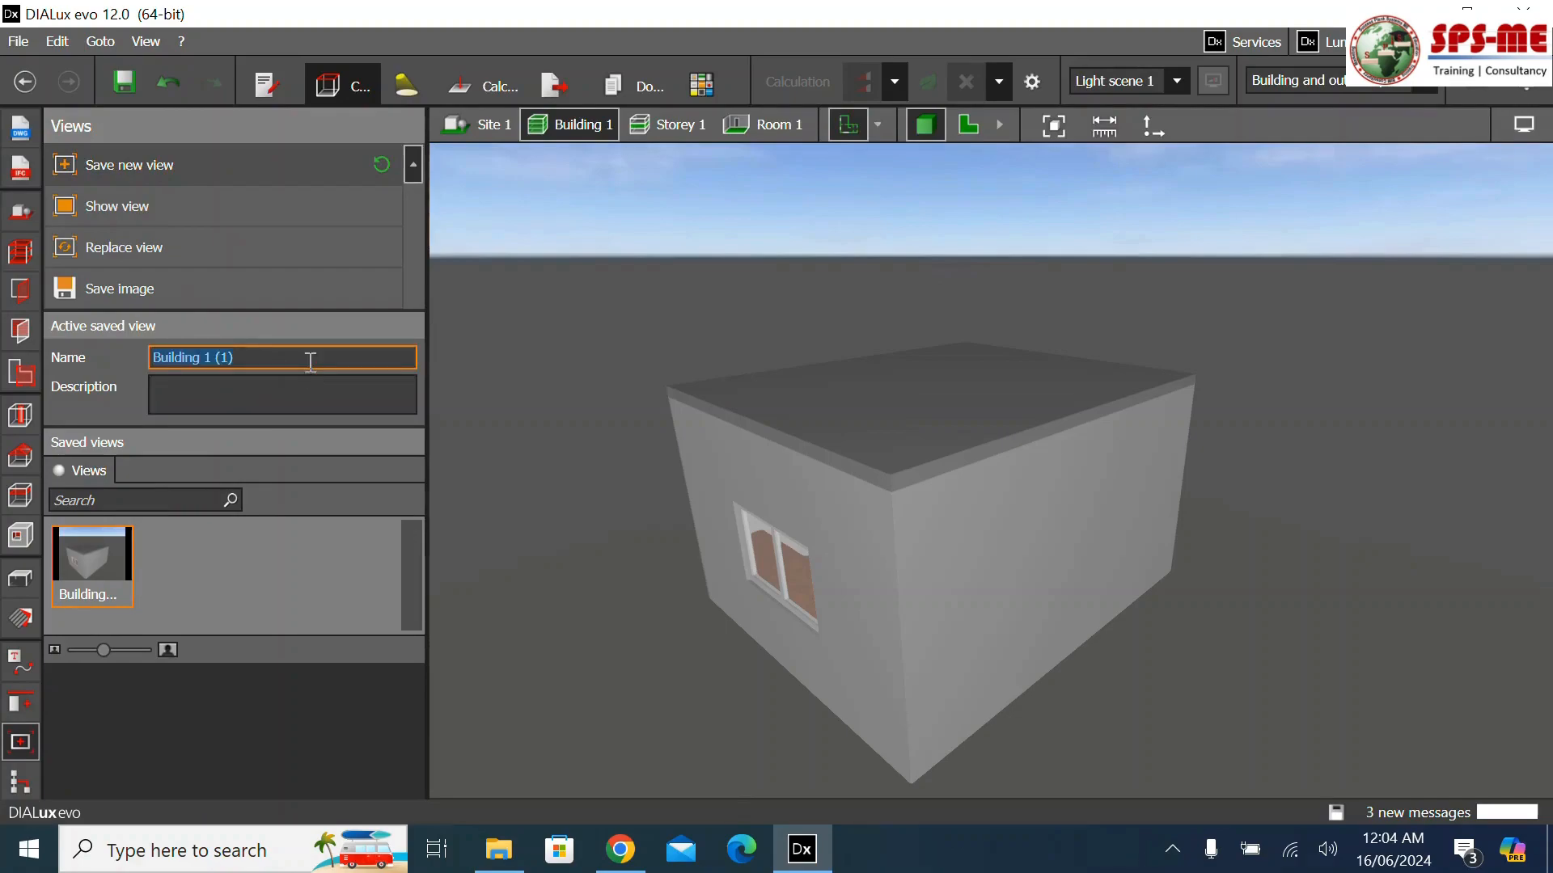
type("Initial view")
key("Return")
left_click(523, 553)
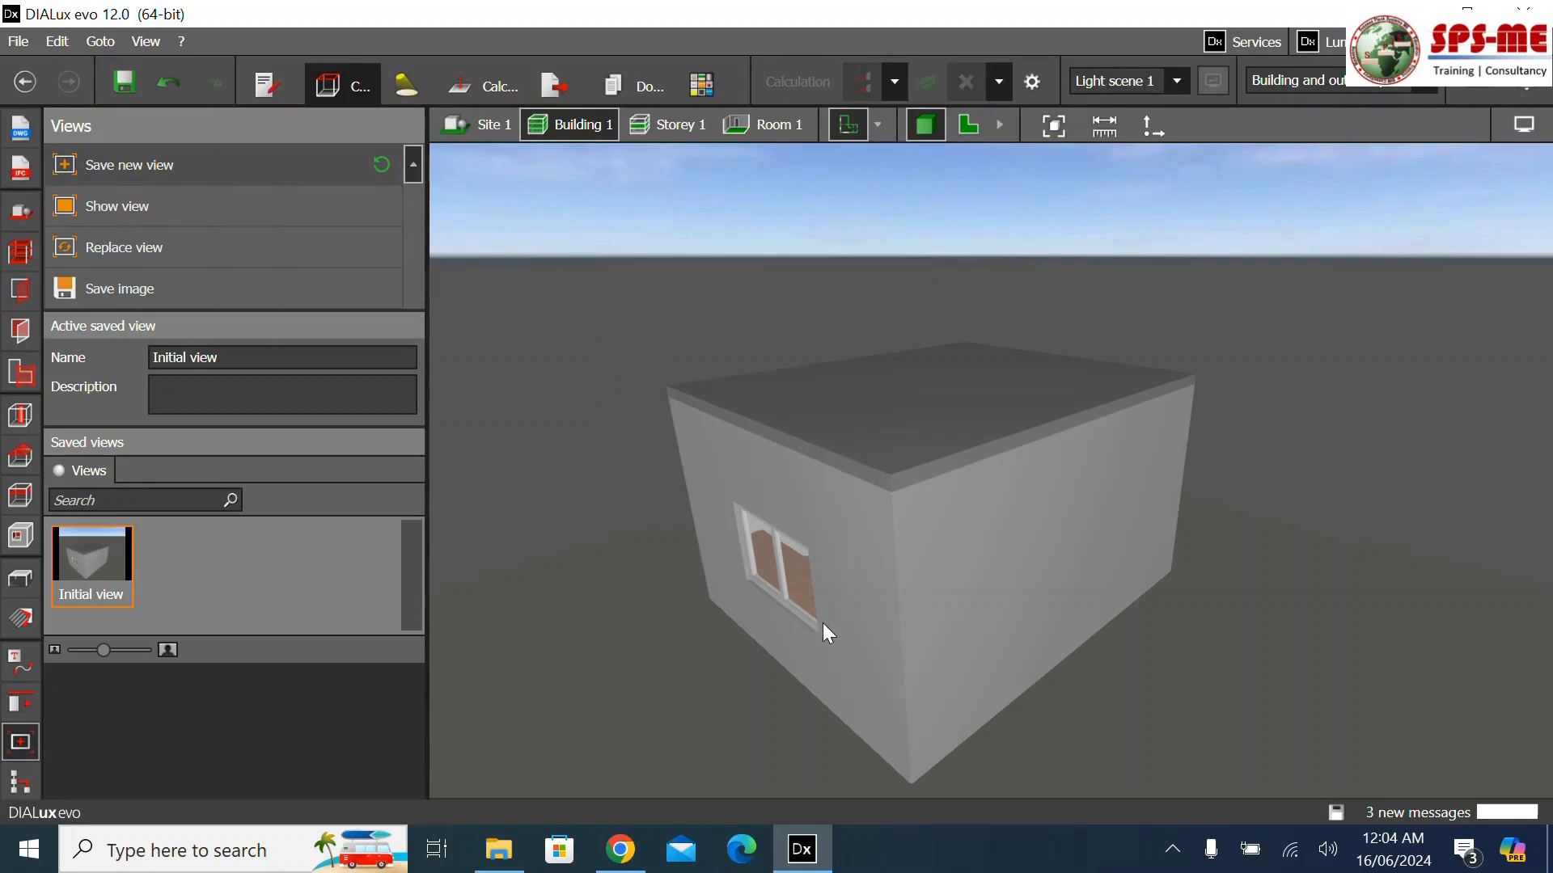
Place an individual standard cube on the open floor of Room 1 in the Storey 1 floor plan, at about X 5.8 m, Y 2.1 m
scroll(821, 598, "up", 5)
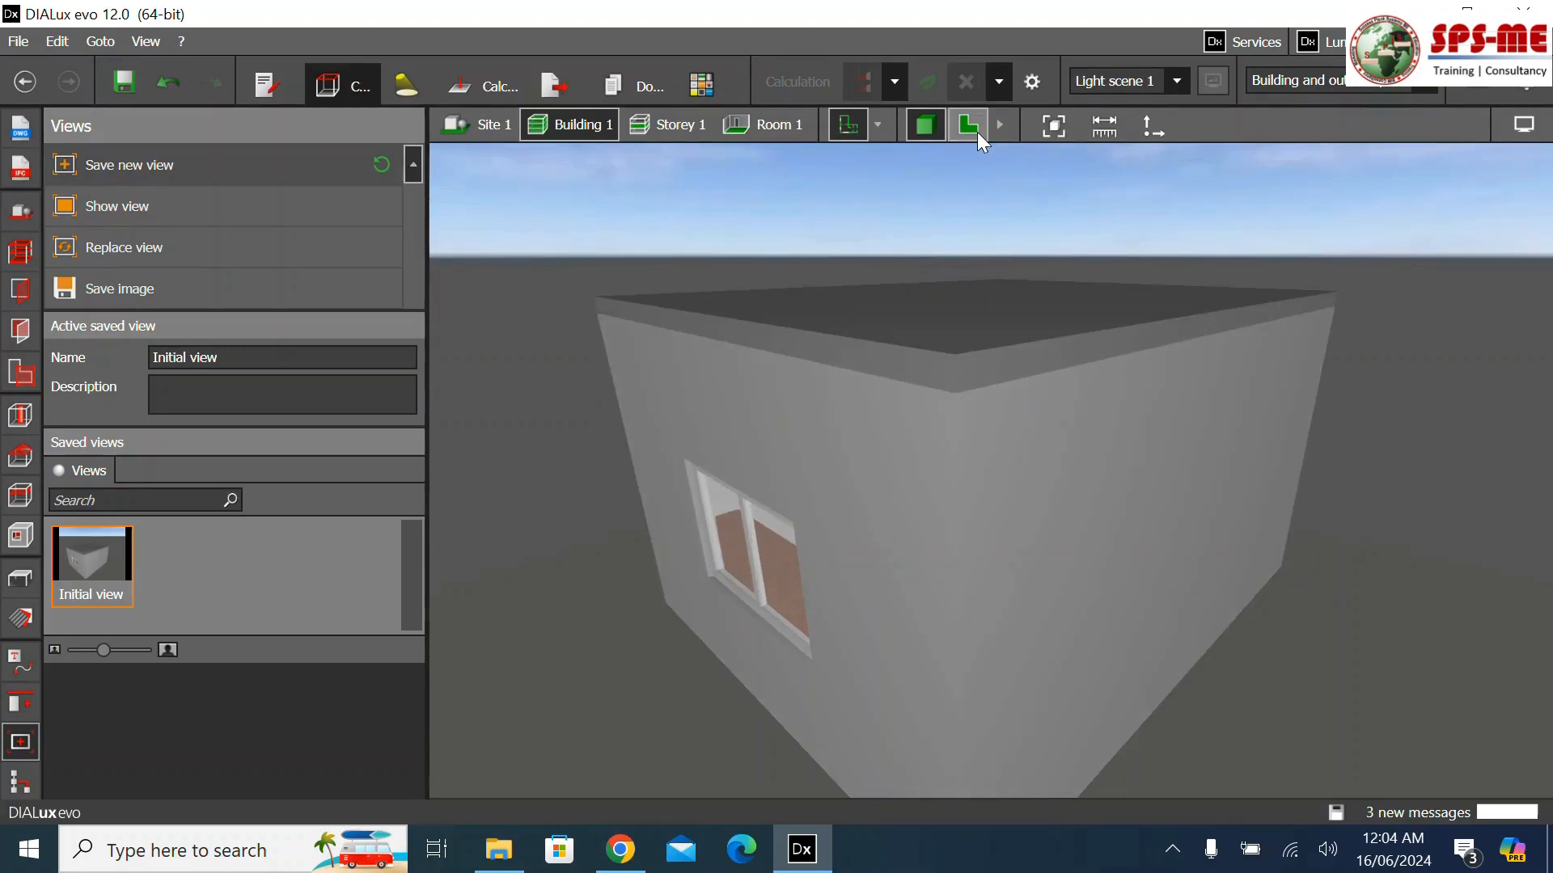
left_click(969, 126)
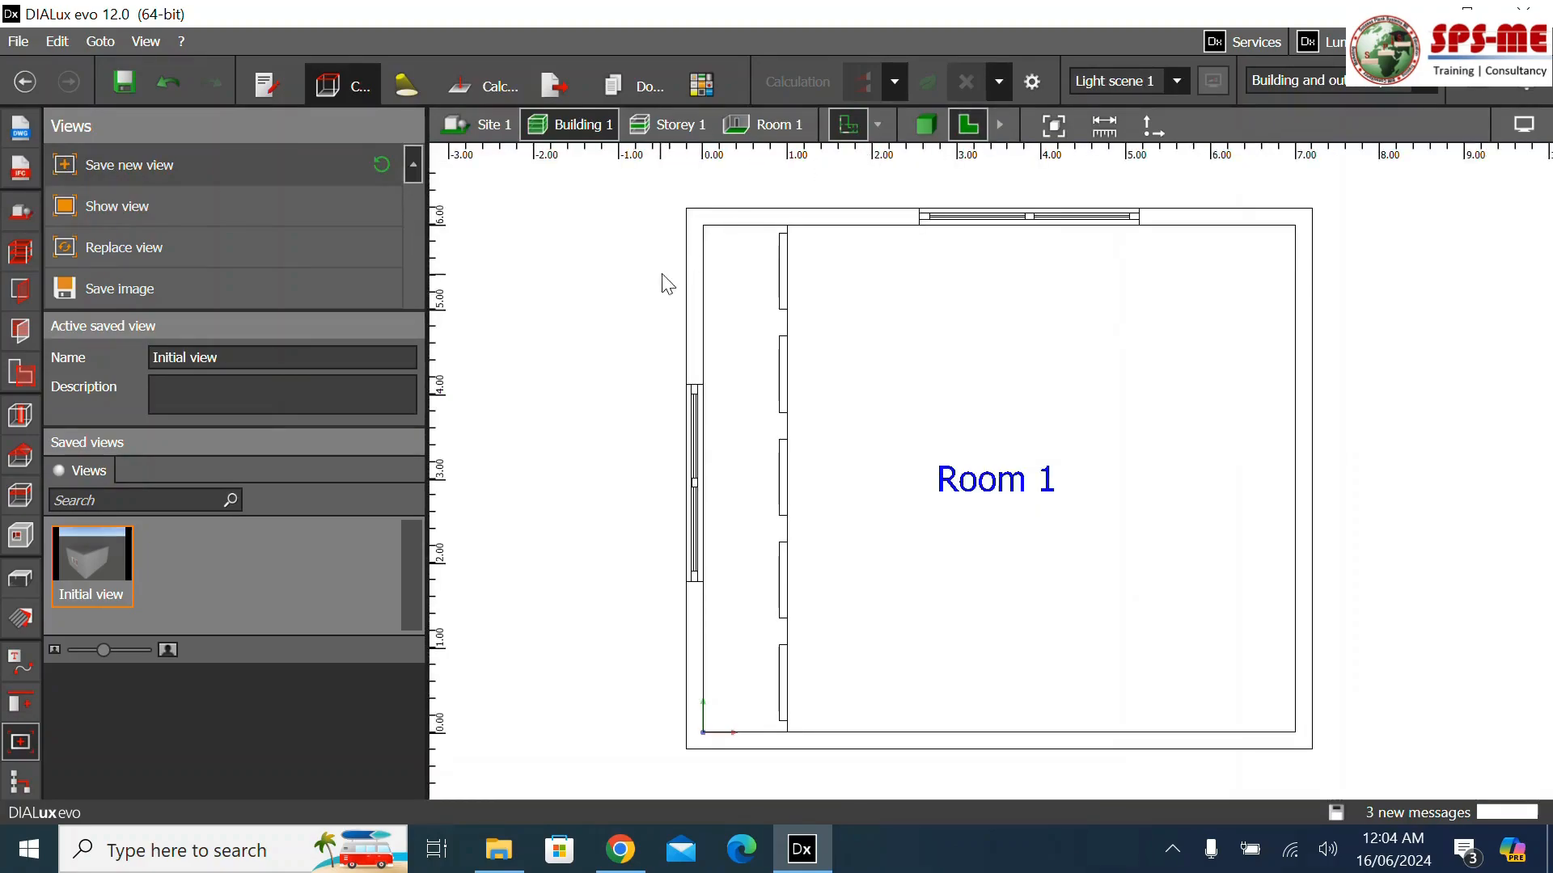
left_click(676, 130)
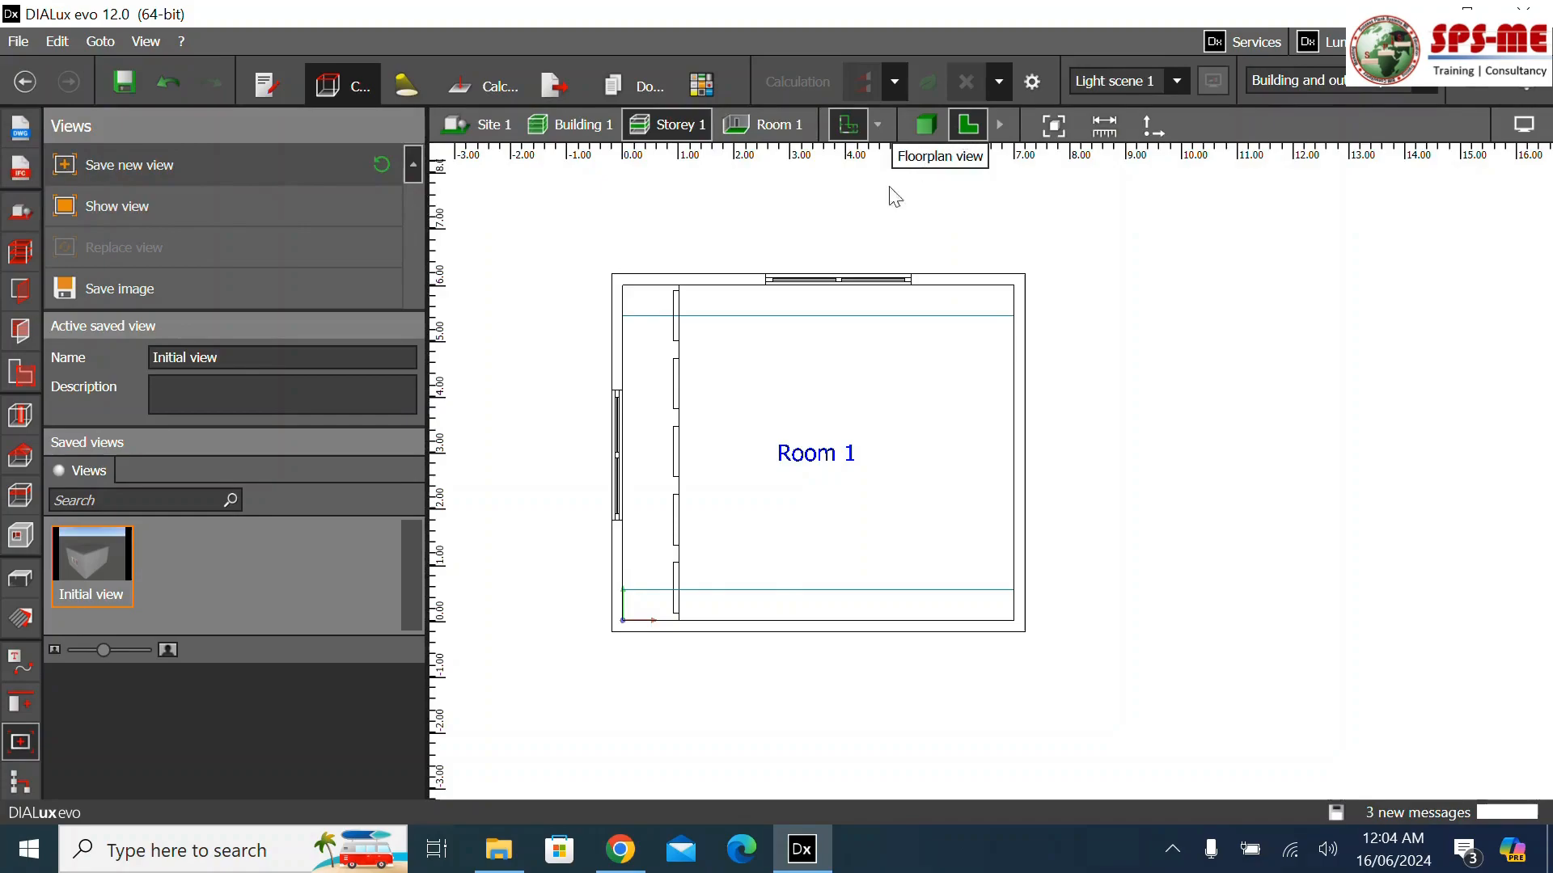
left_click(21, 579)
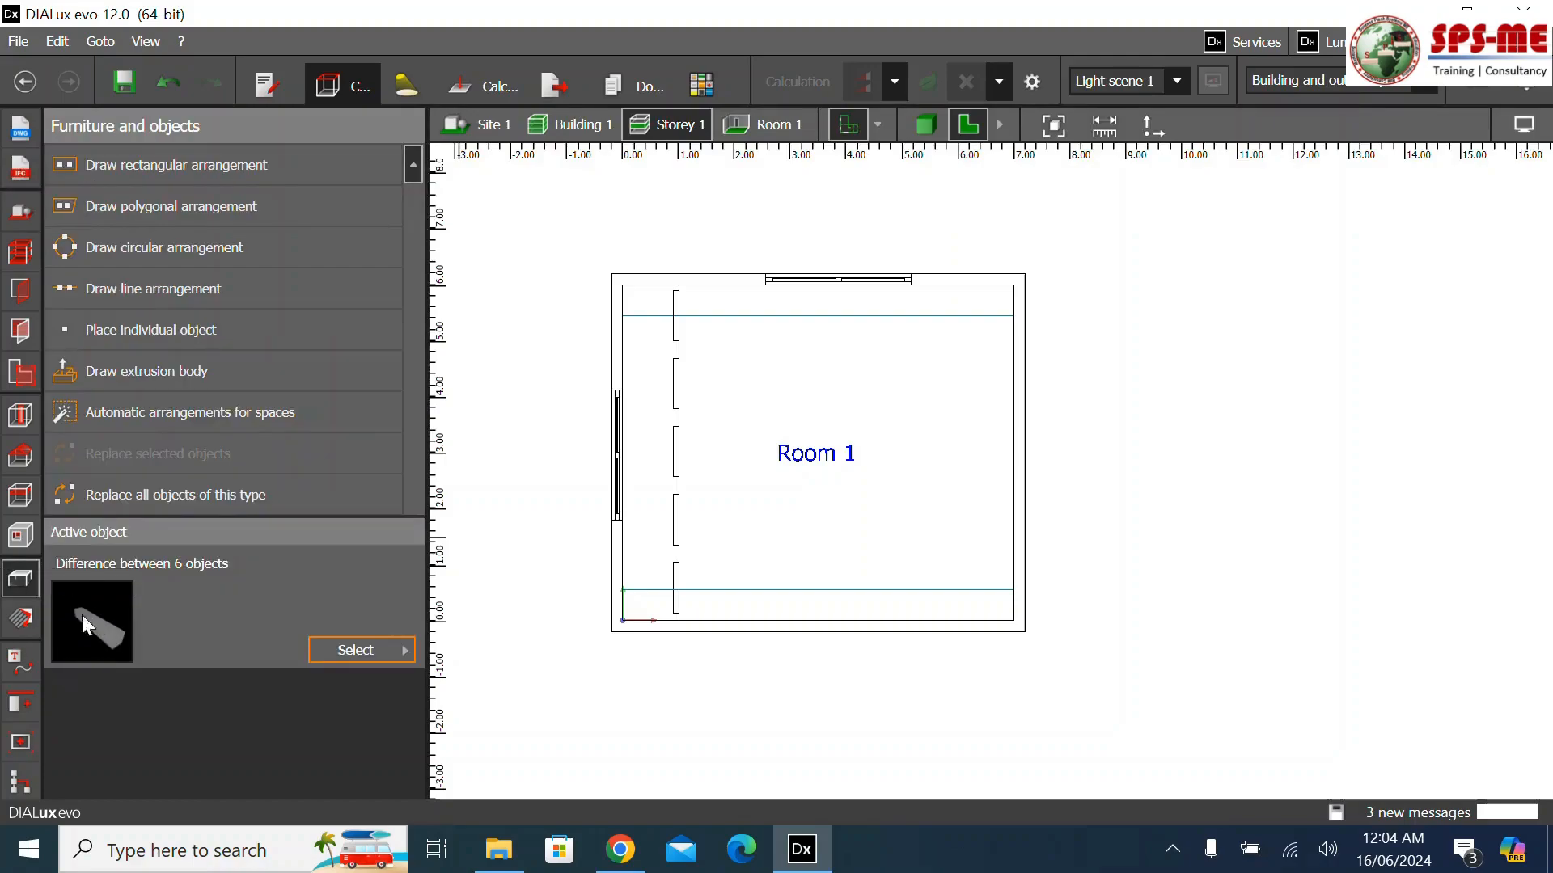
left_click(353, 651)
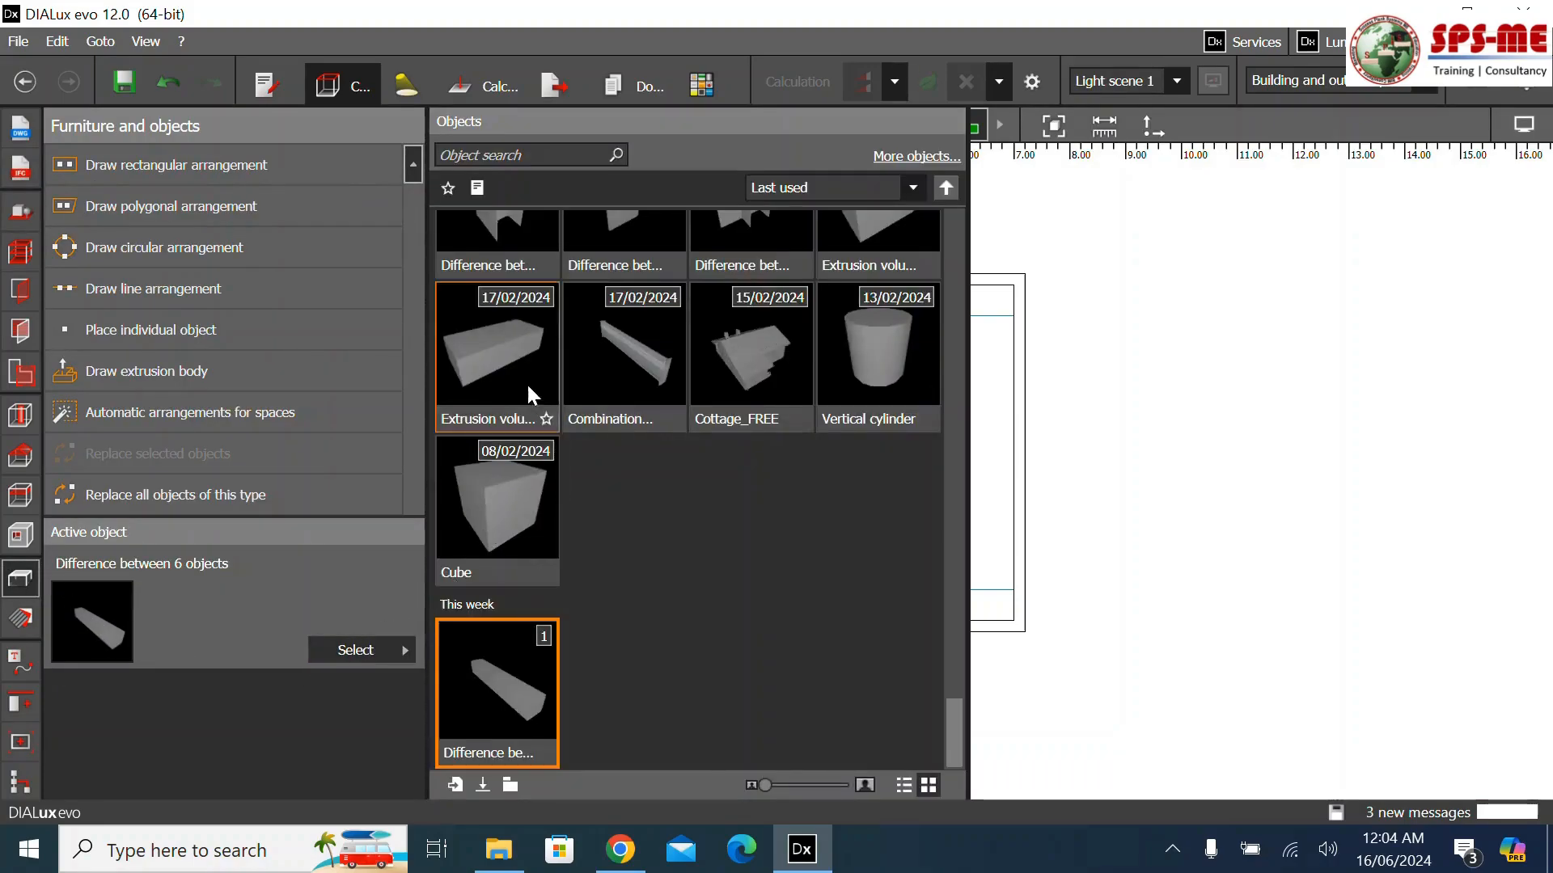
scroll(526, 381, "up", 3)
left_click_drag(955, 616, 955, 235)
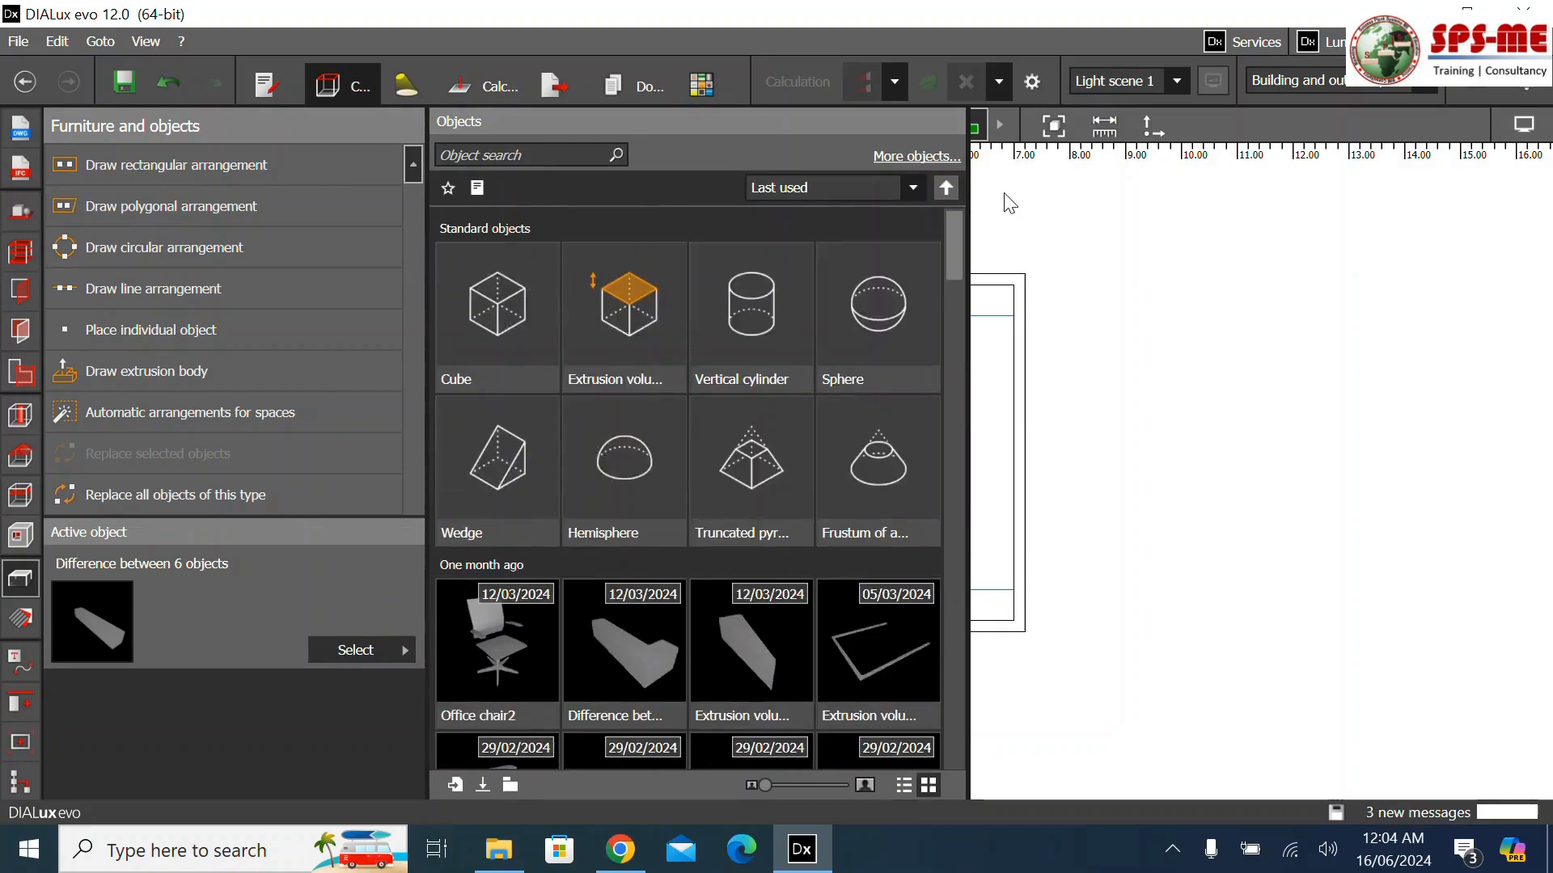
left_click(519, 288)
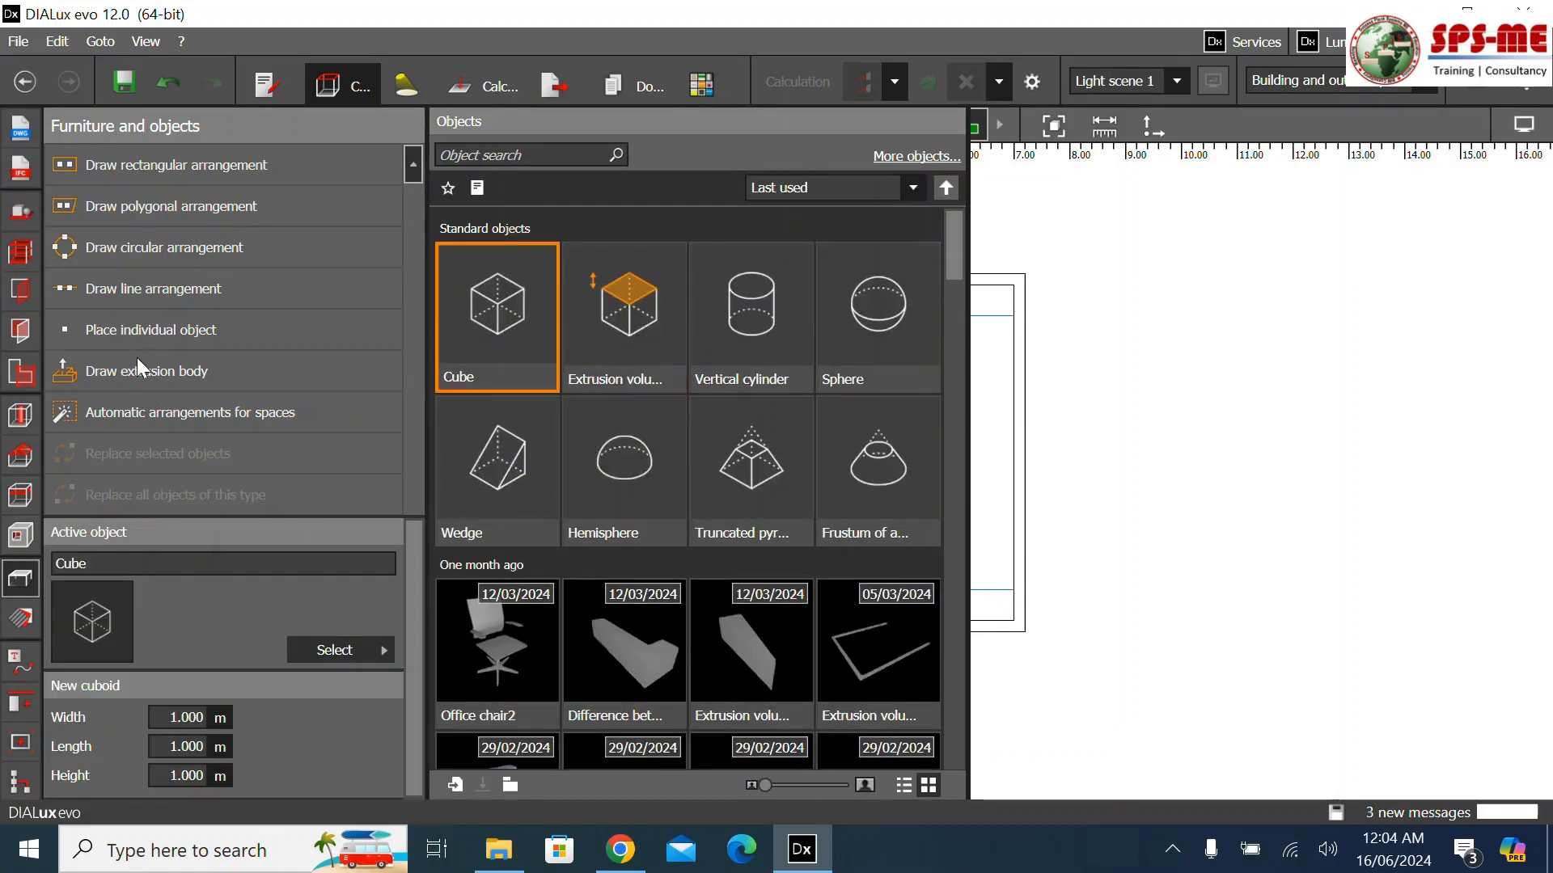
left_click(139, 330)
left_click(968, 557)
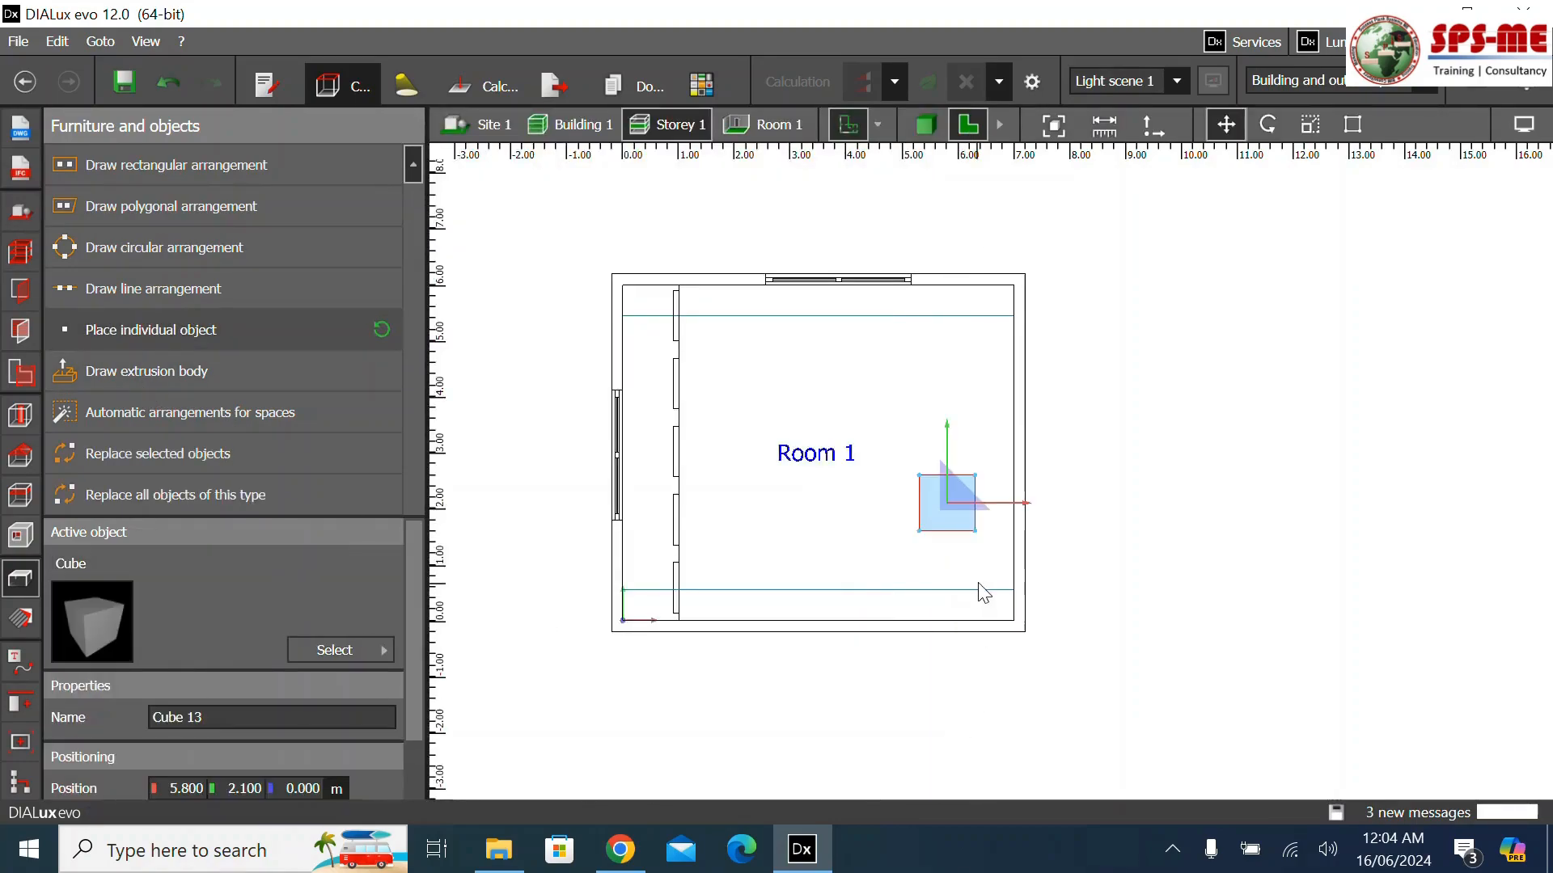
Set the new cube's width to 0.1 m and its height to 1.2 m
scroll(426, 693, "down", 1)
scroll(353, 790, "down", 1)
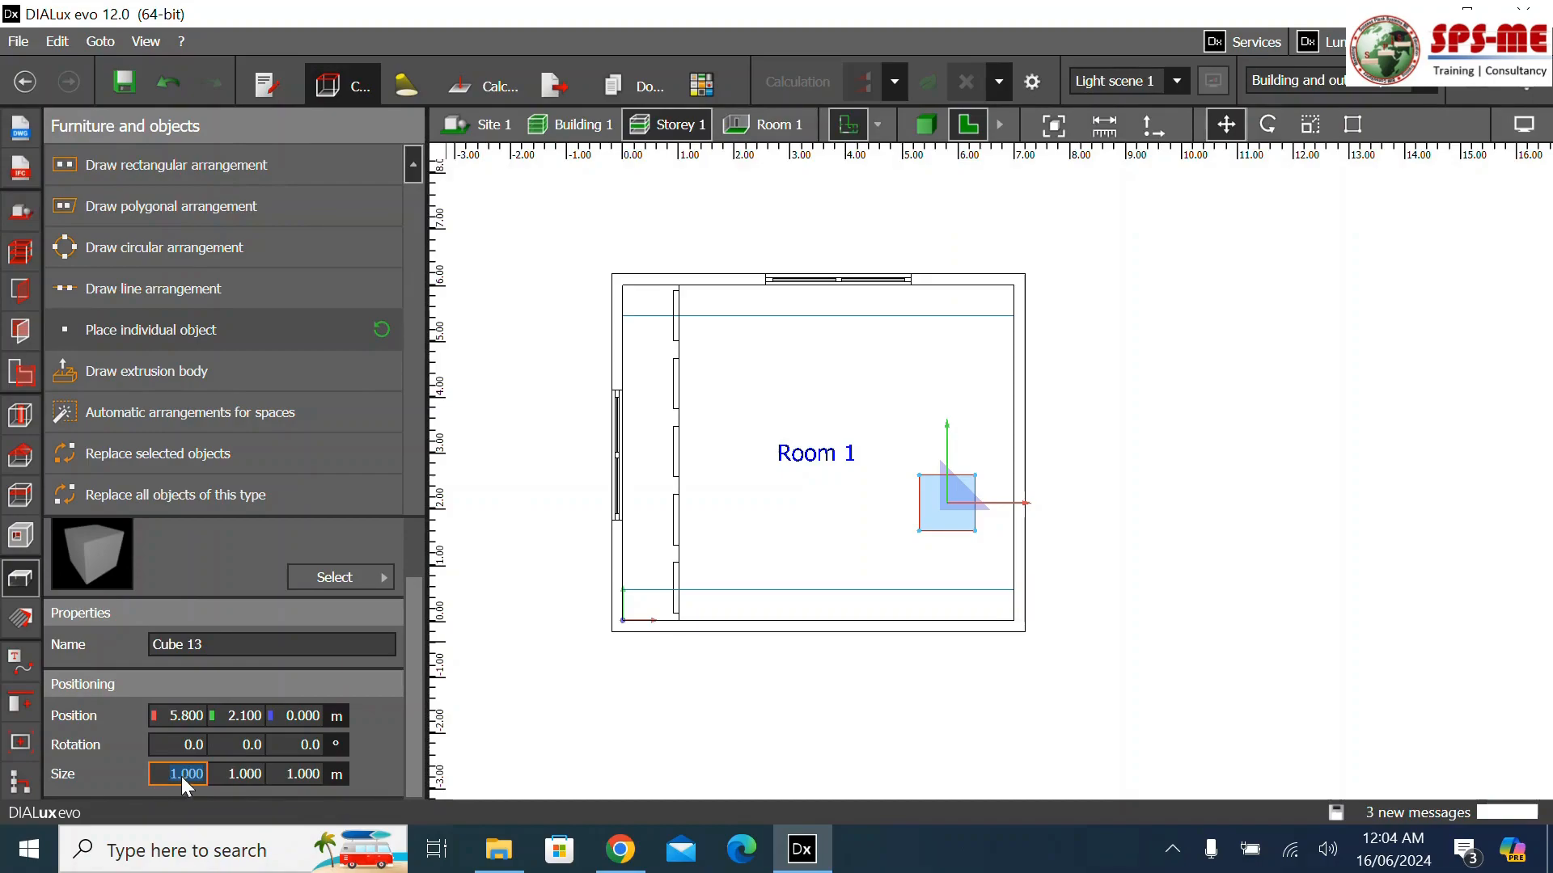
left_click(218, 774)
left_click(281, 775)
type("1.200")
key("Return")
left_click(203, 774)
type("0.1")
key("Return")
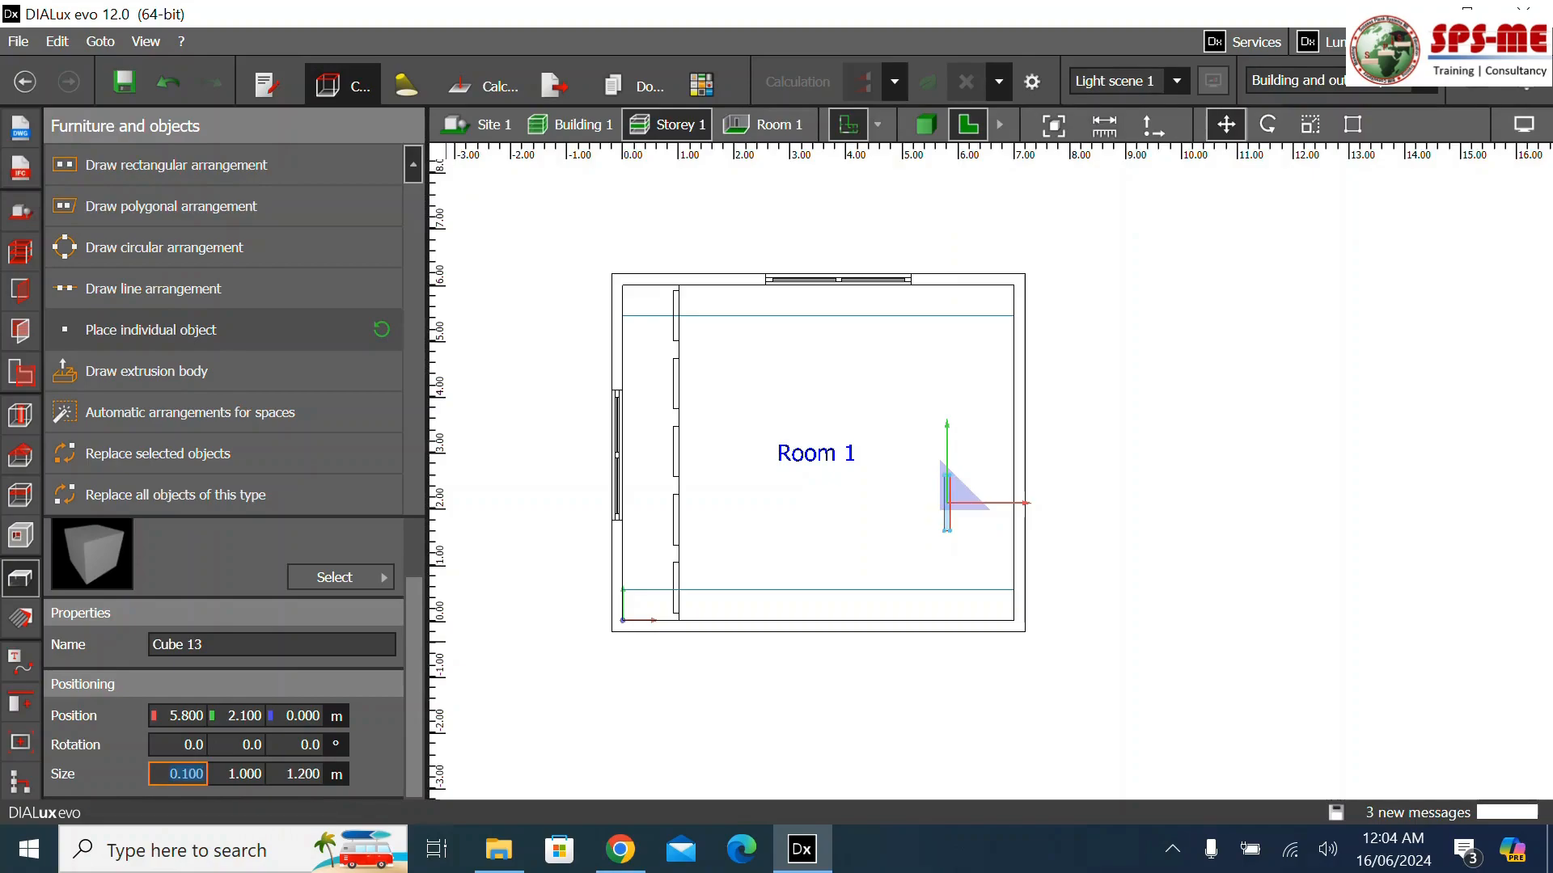
scroll(967, 457, "up", 4)
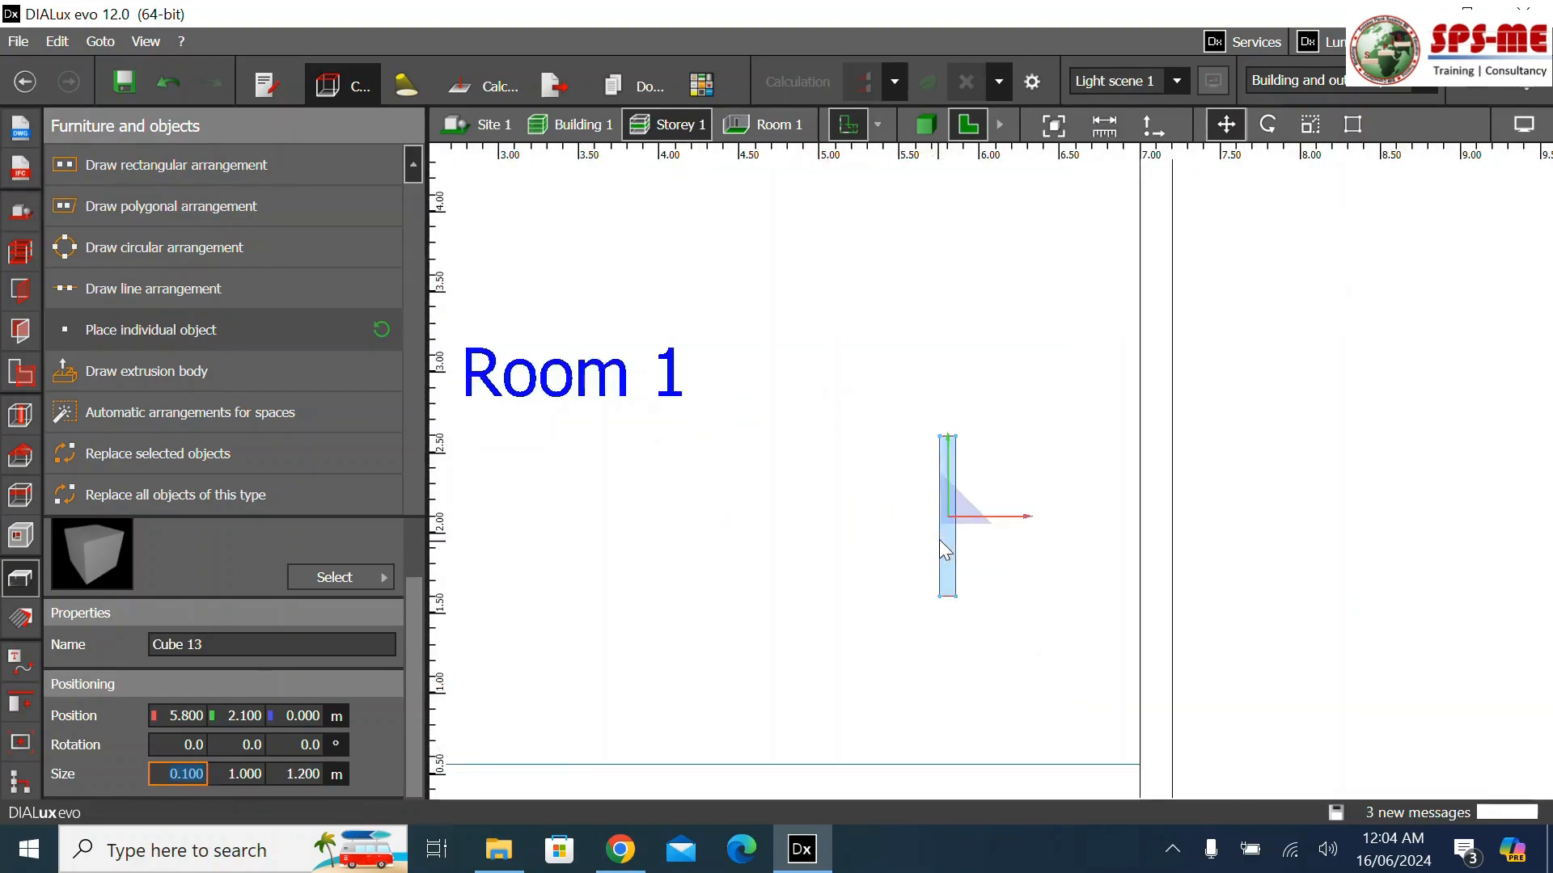
Move the thin cube against the inner face of the wall at X 6.95 m, Y 3.2 m in the floor plan
scroll(825, 596, "down", 3)
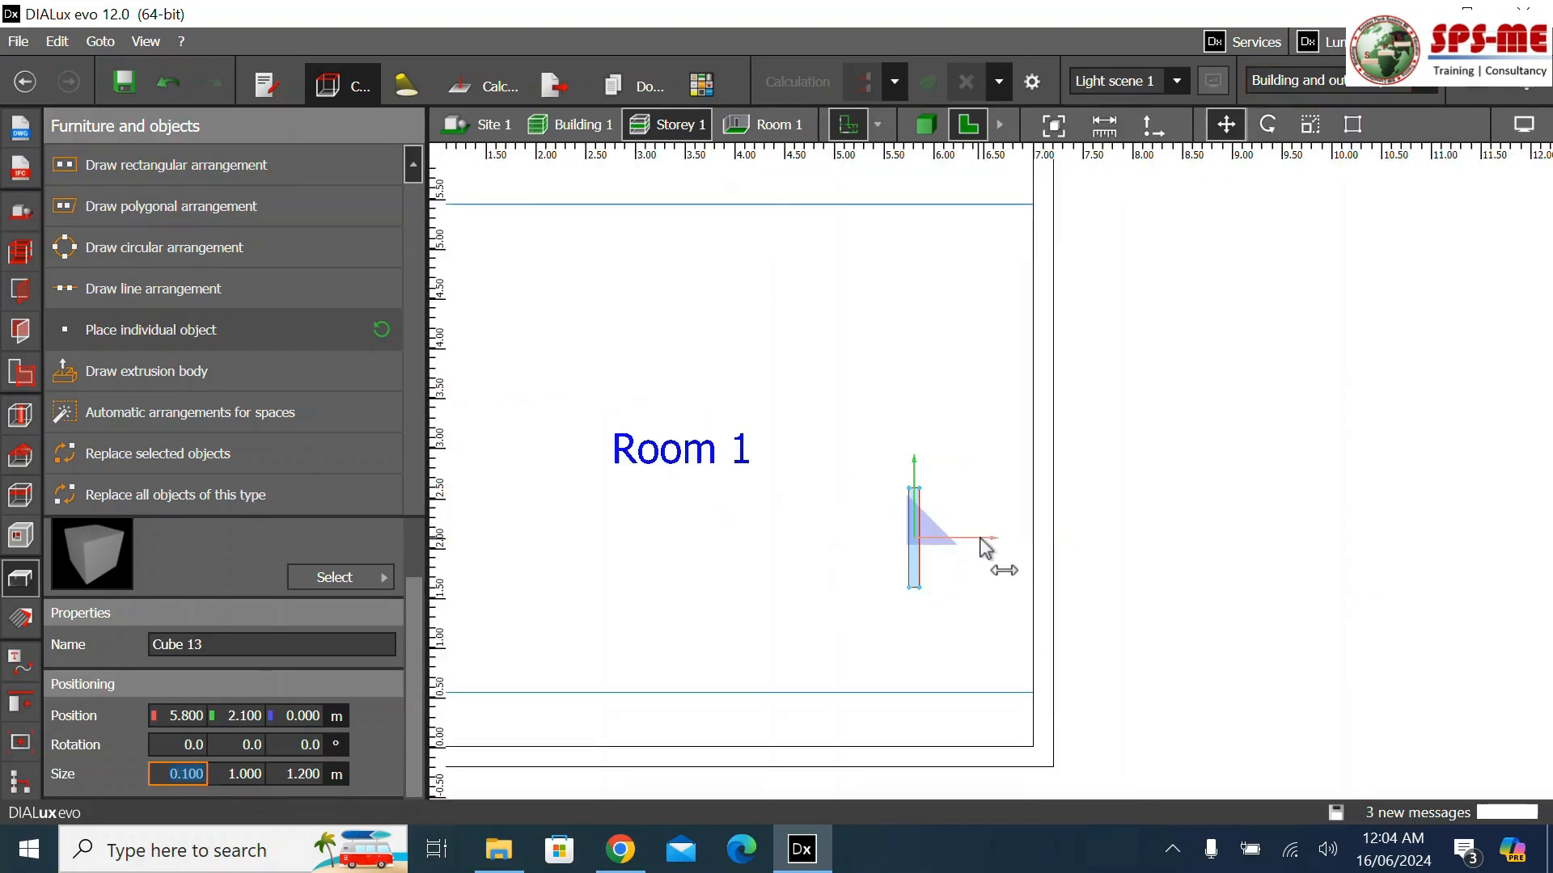
left_click_drag(1062, 549, 1092, 568)
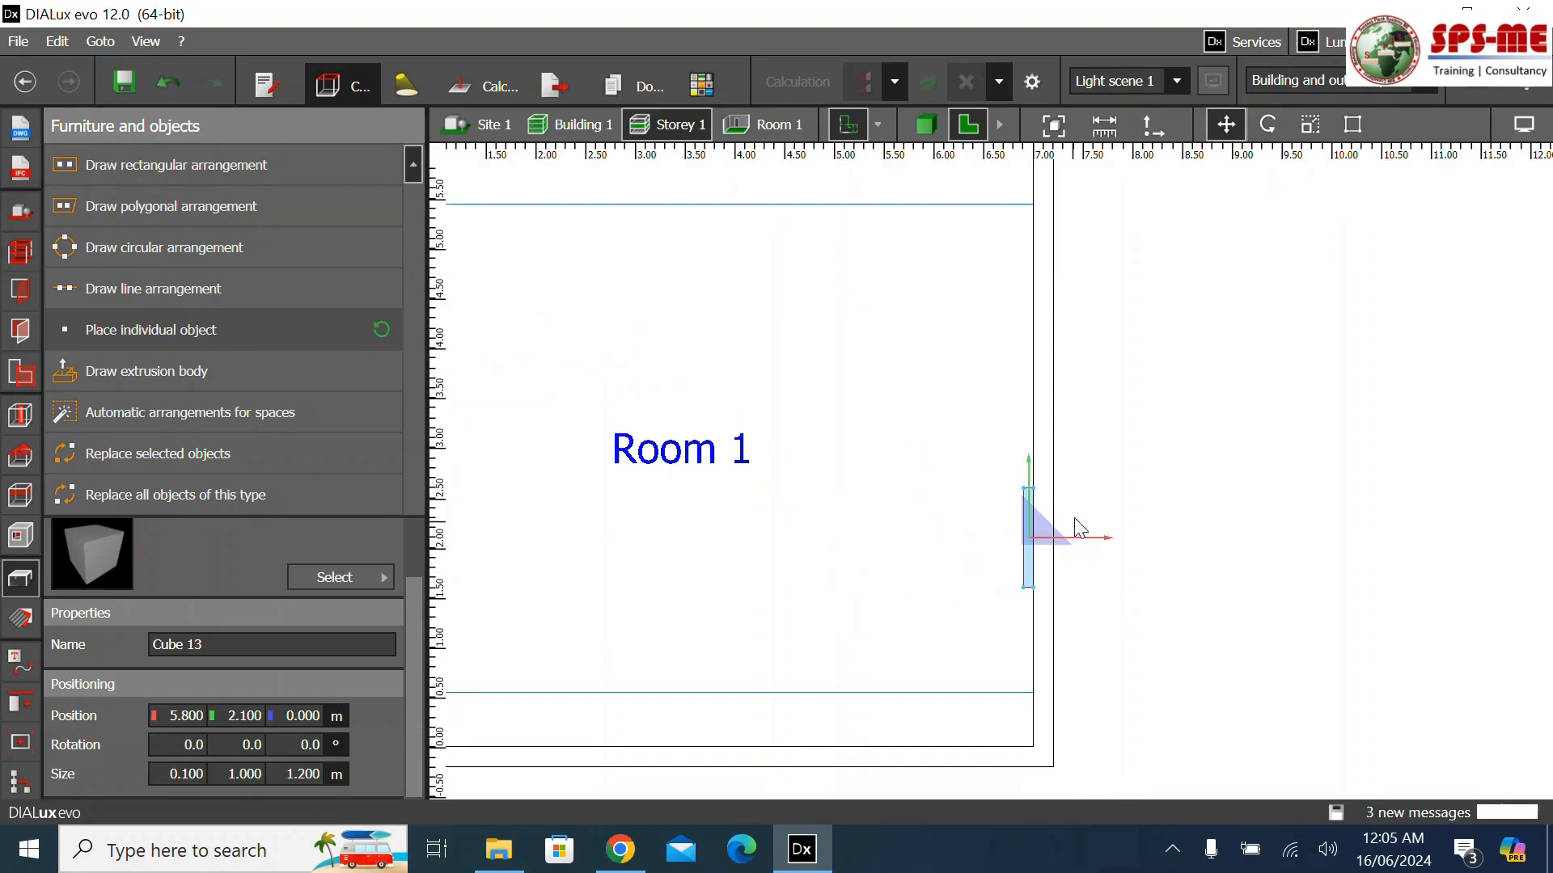
left_click_drag(1028, 465, 1029, 324)
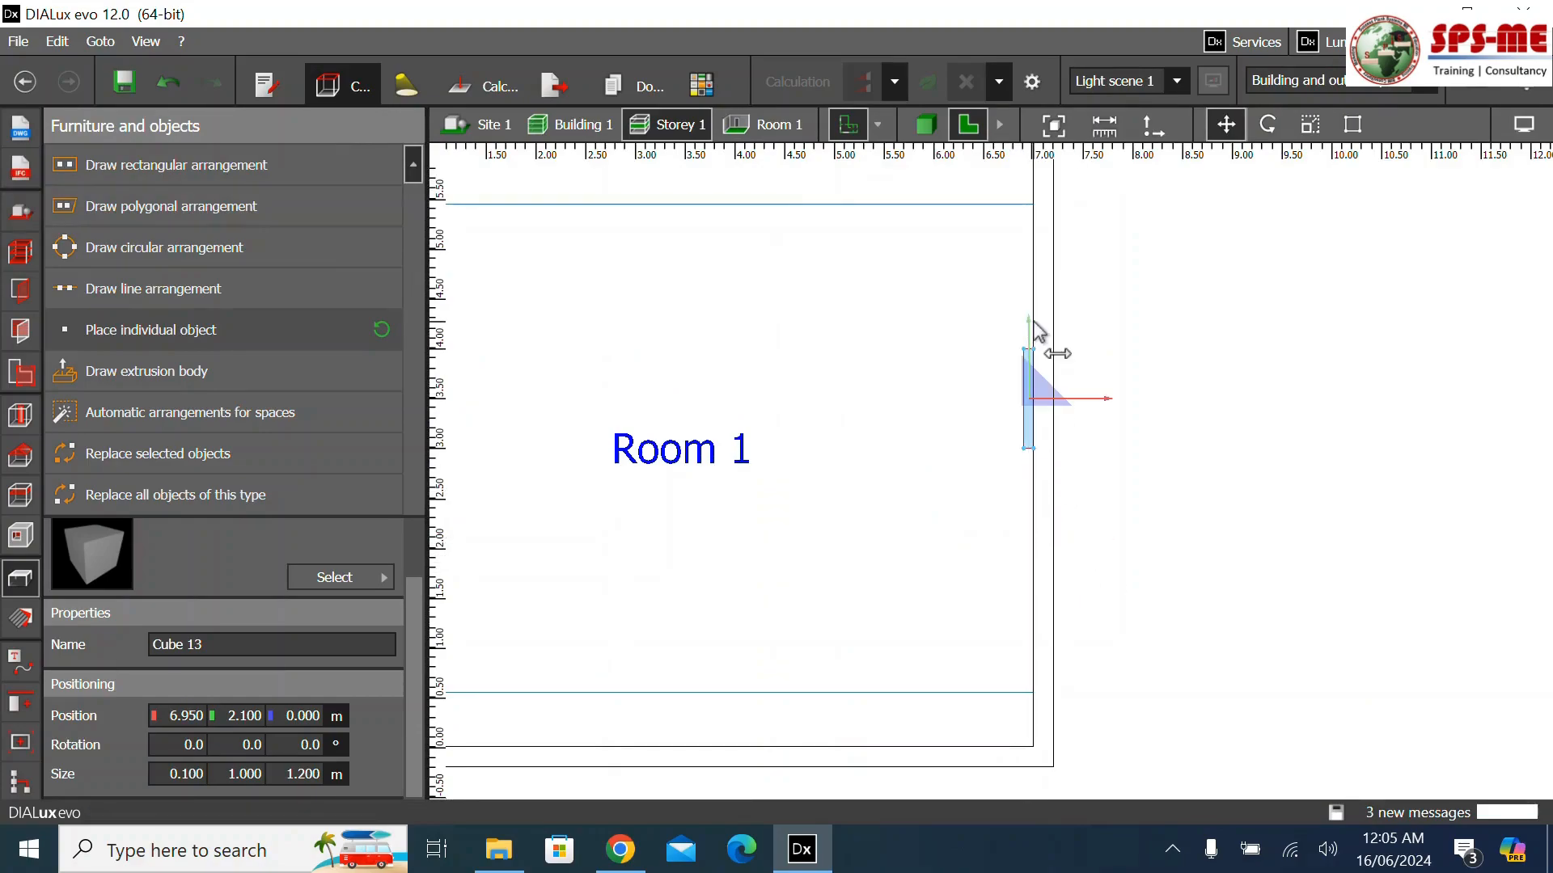
scroll(1003, 355, "down", 3)
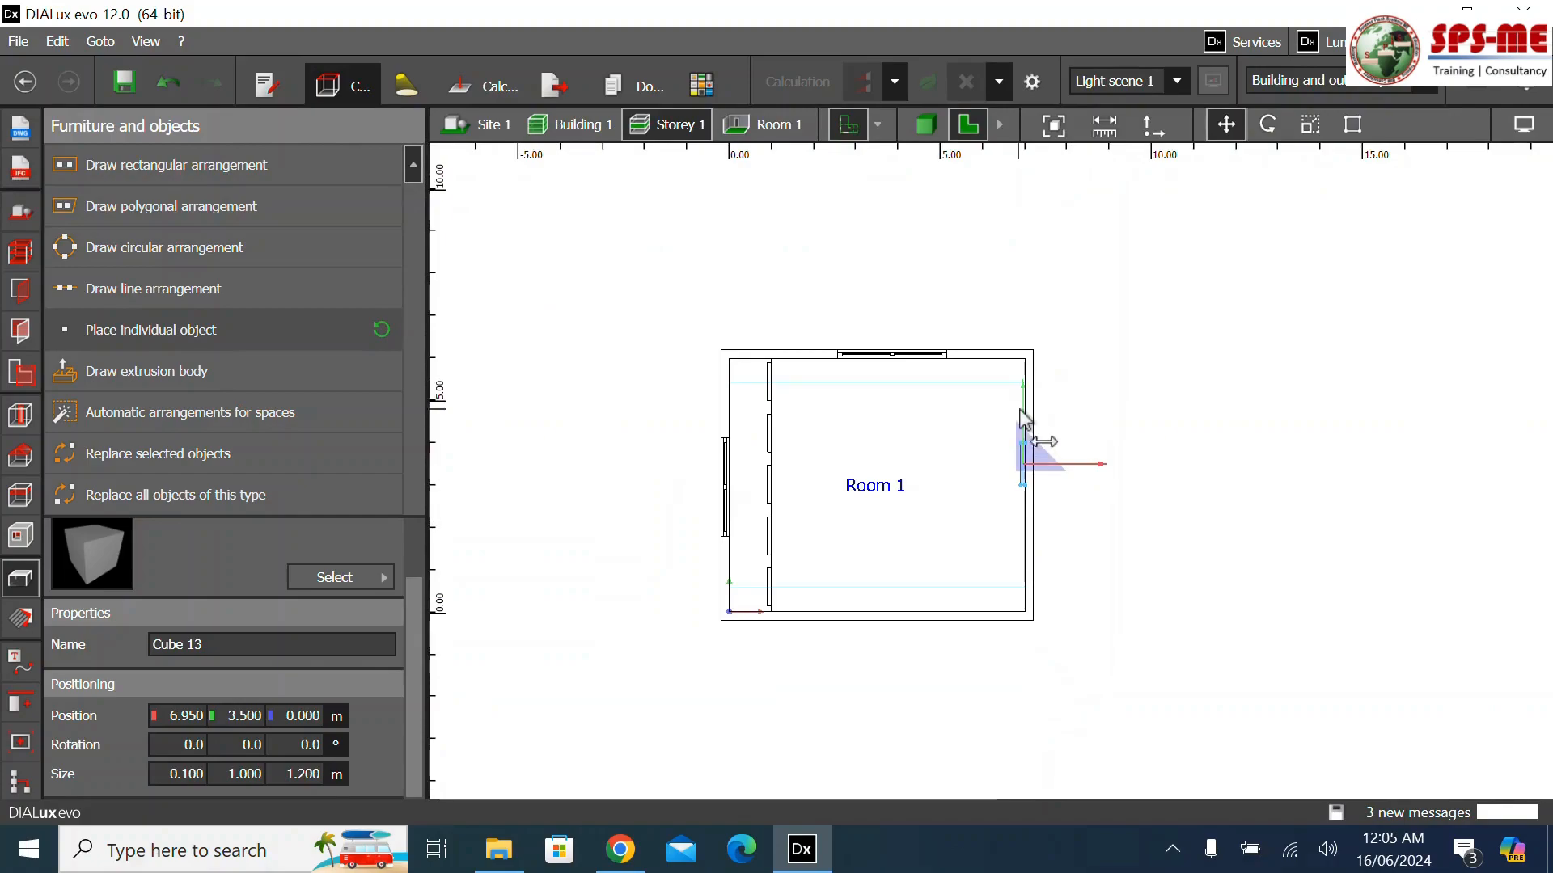
left_click_drag(1021, 404, 1021, 416)
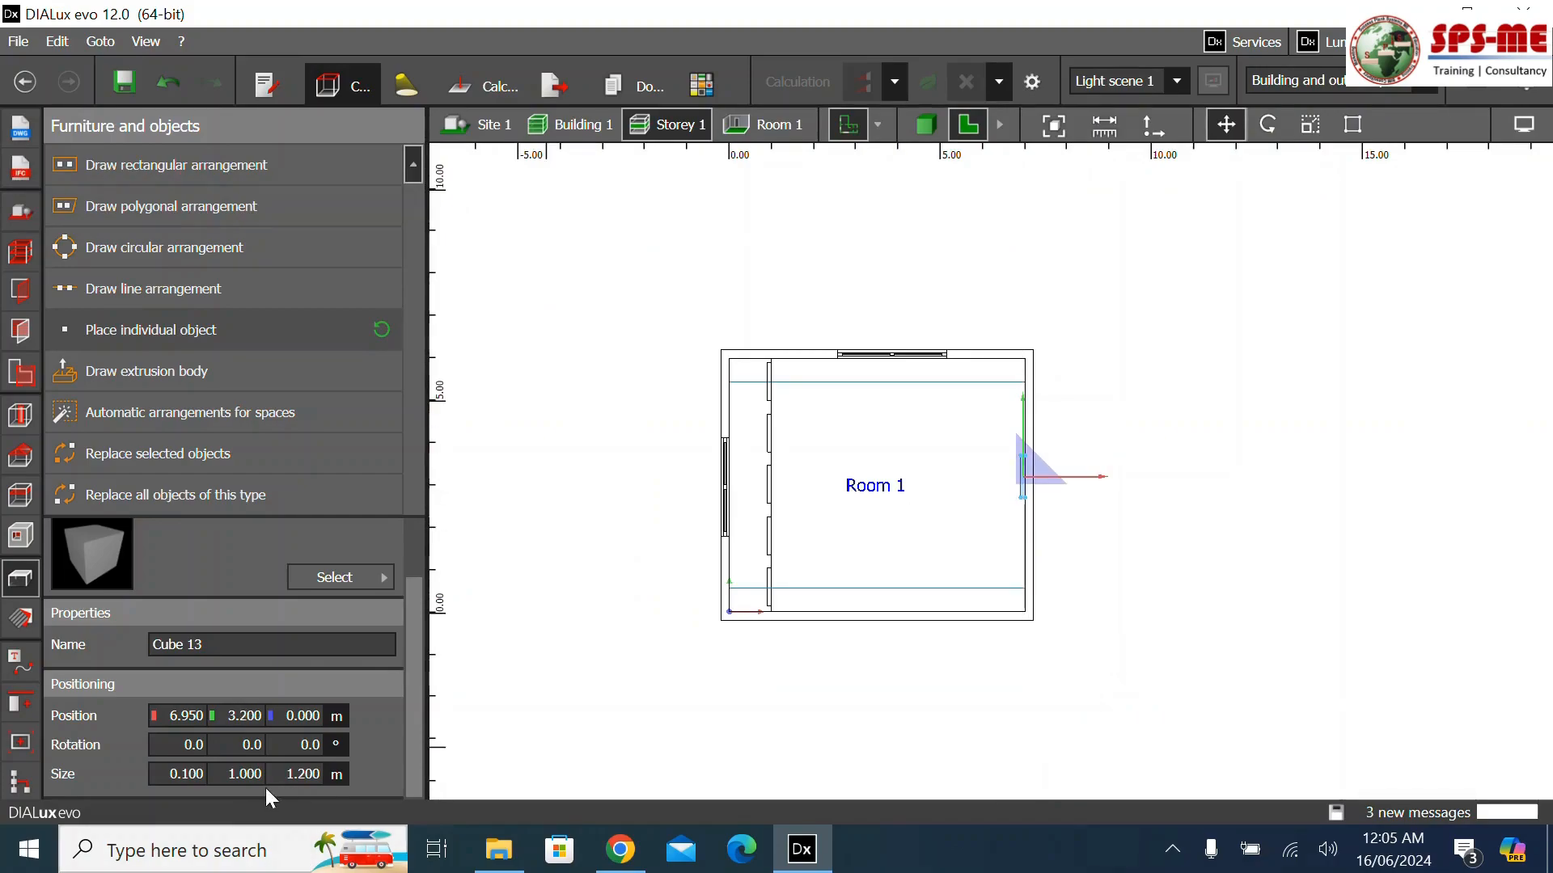
Raise the thin cube to a Z position of 1.3 m, checking its height against the window in a side elevation
left_click(291, 717)
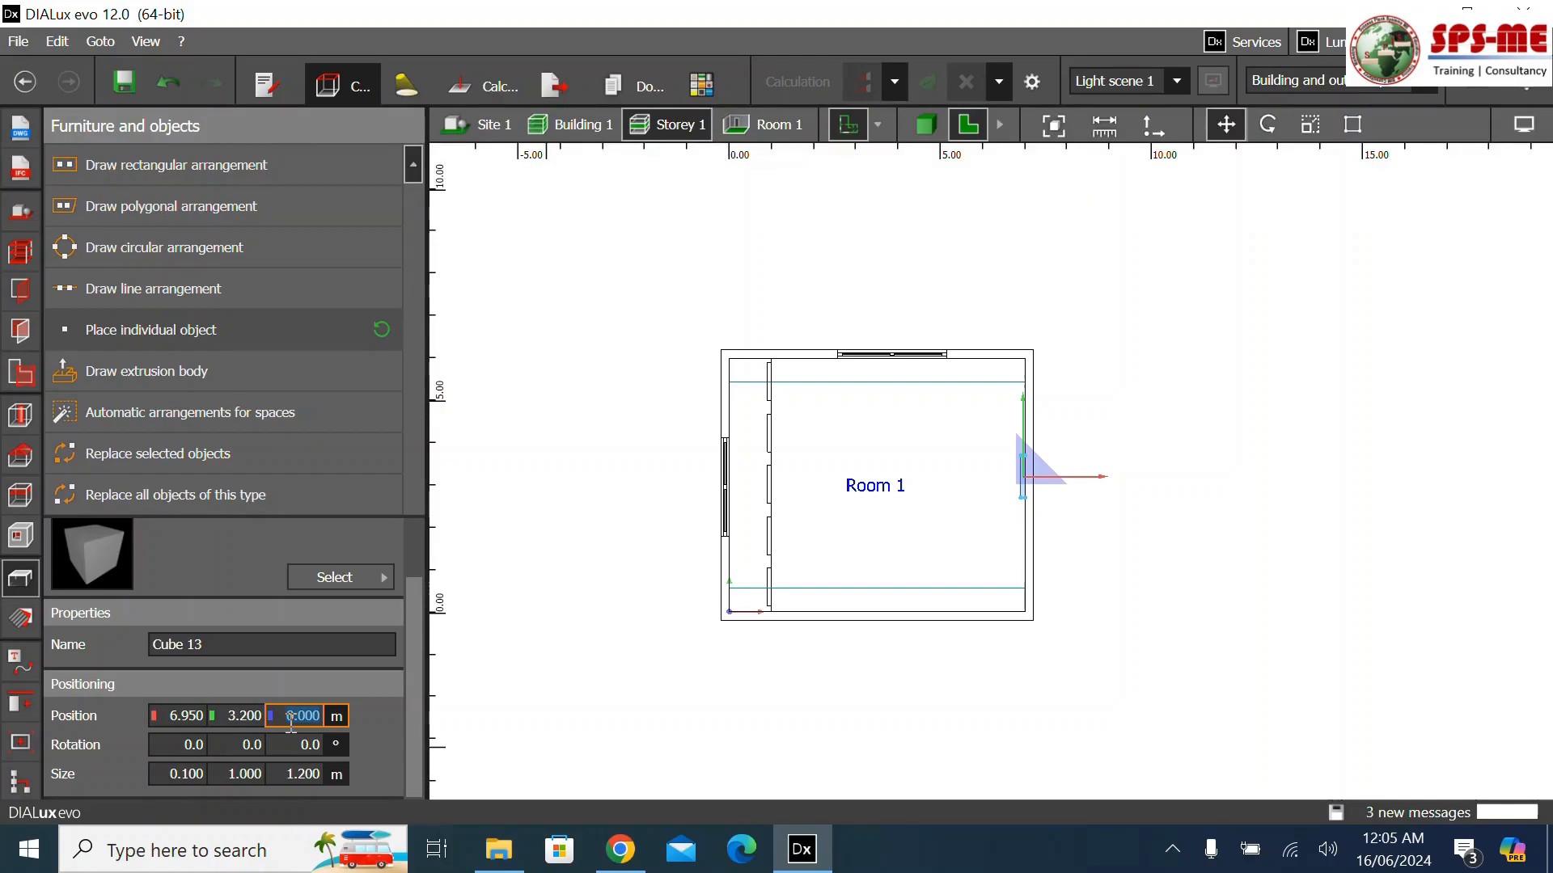
type("1")
key("Return")
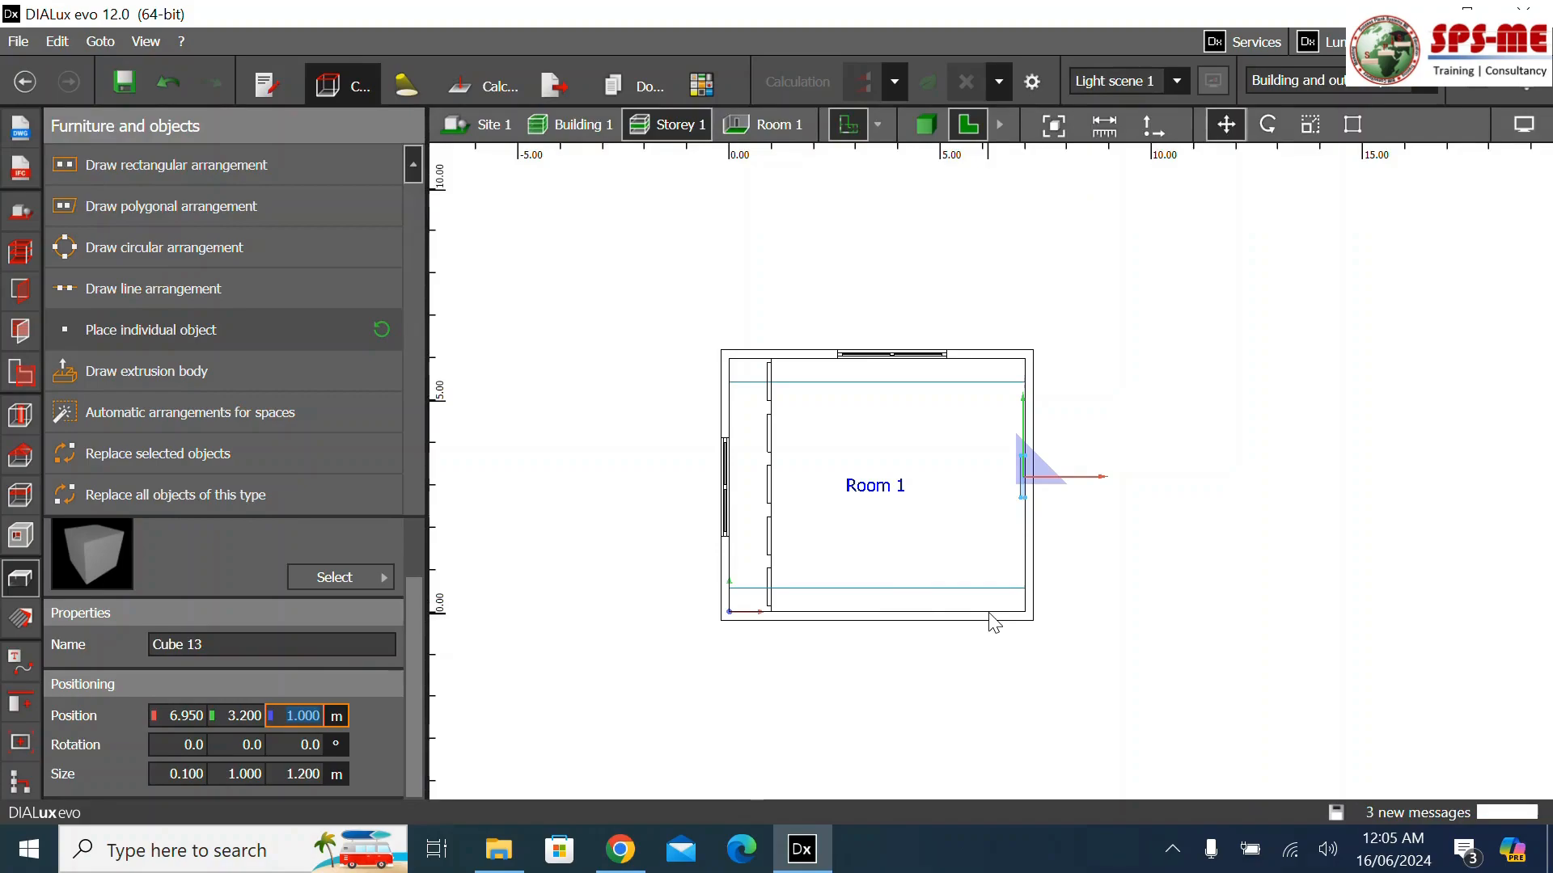
left_click(1000, 126)
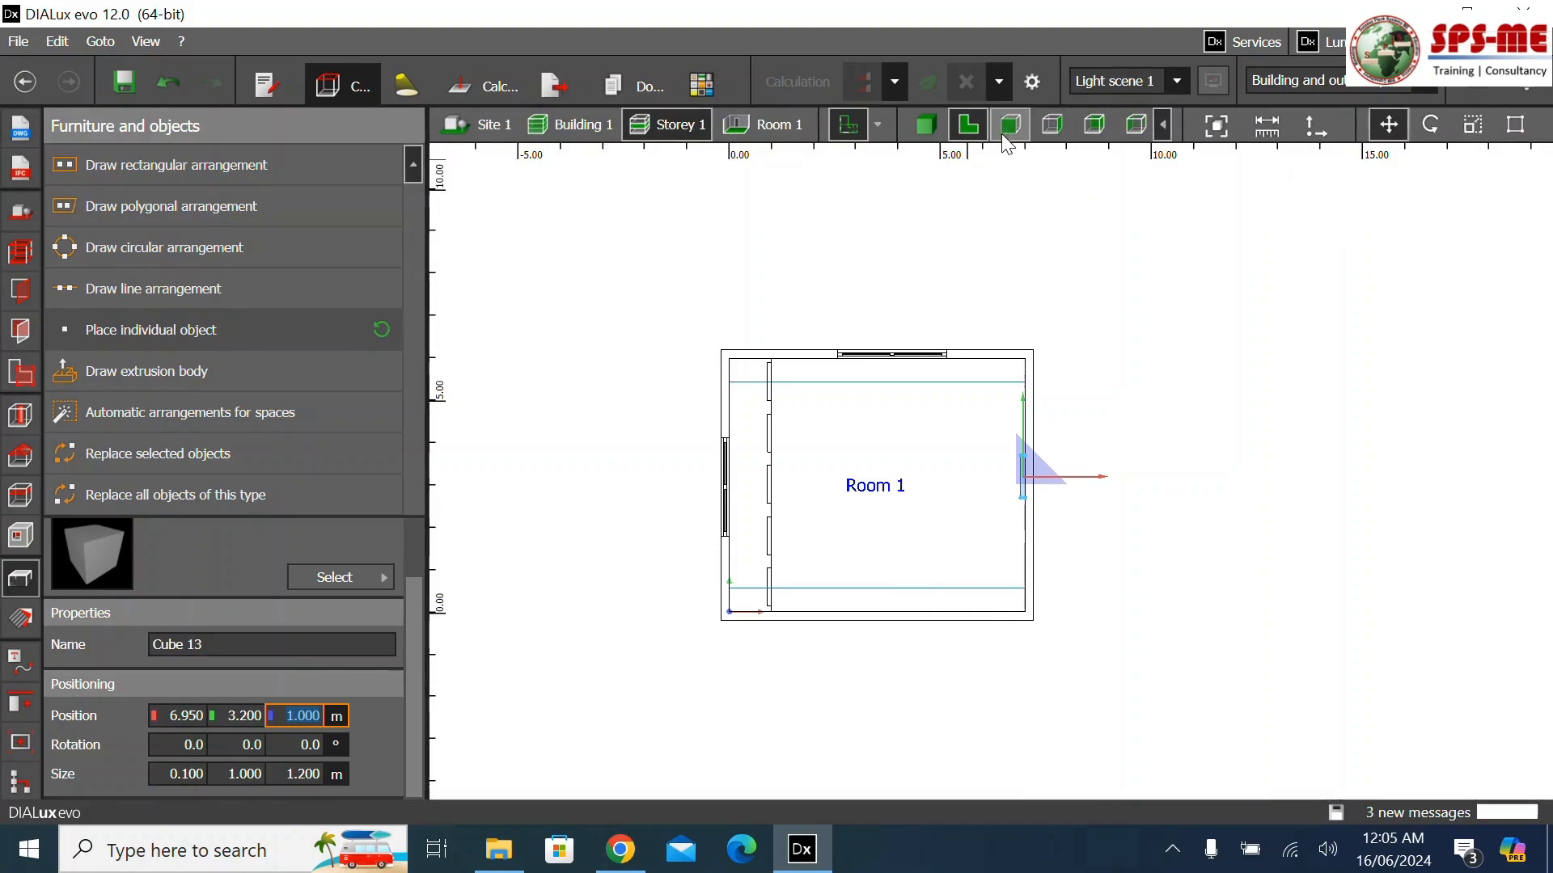
left_click(1054, 125)
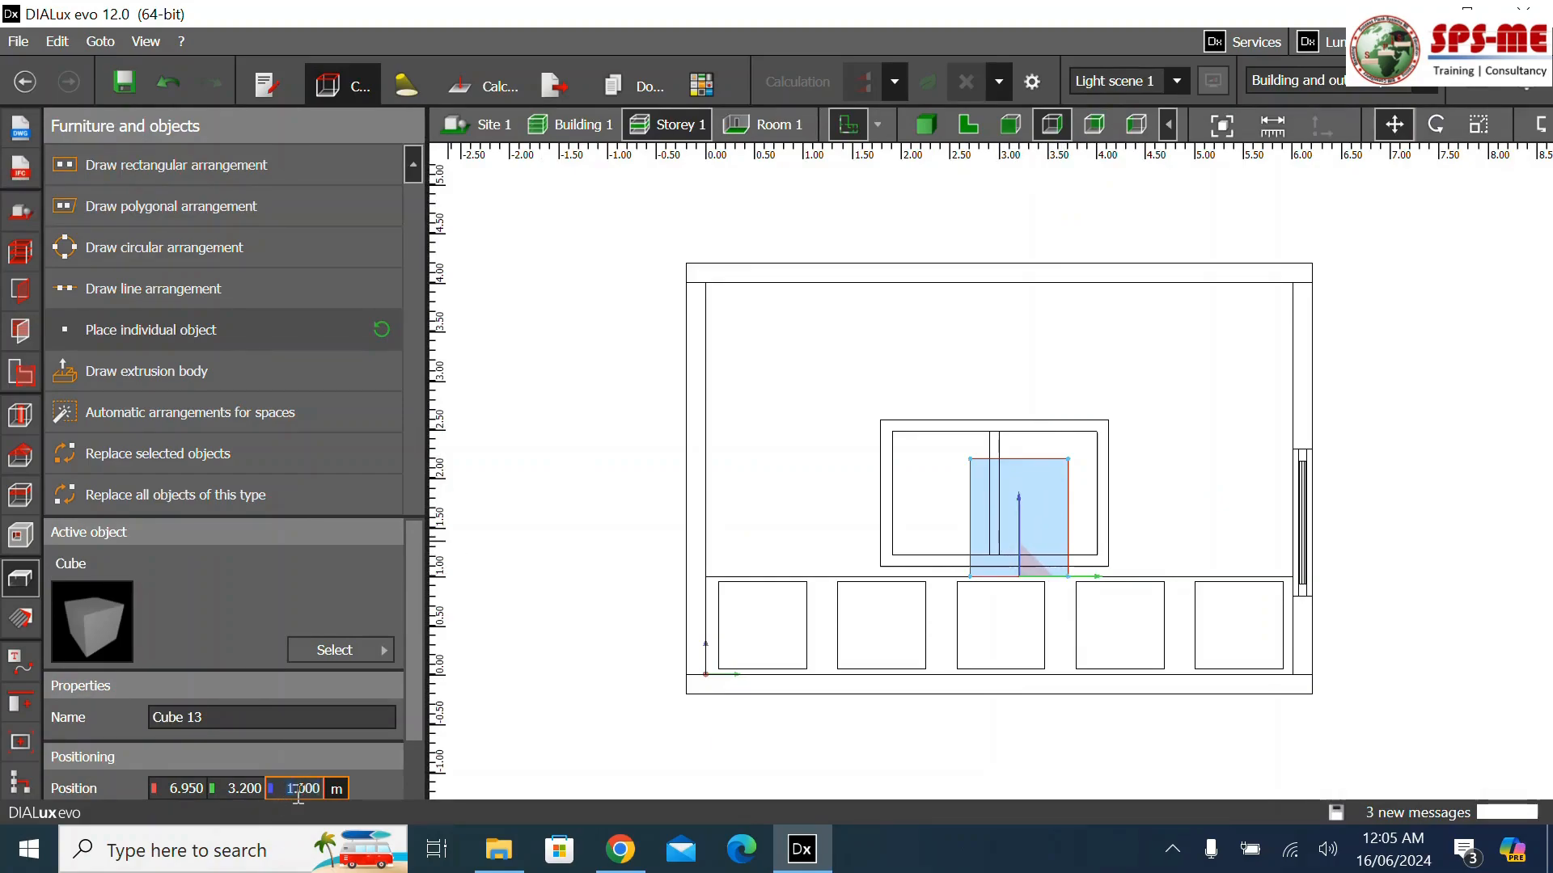
type(".3")
key("Return")
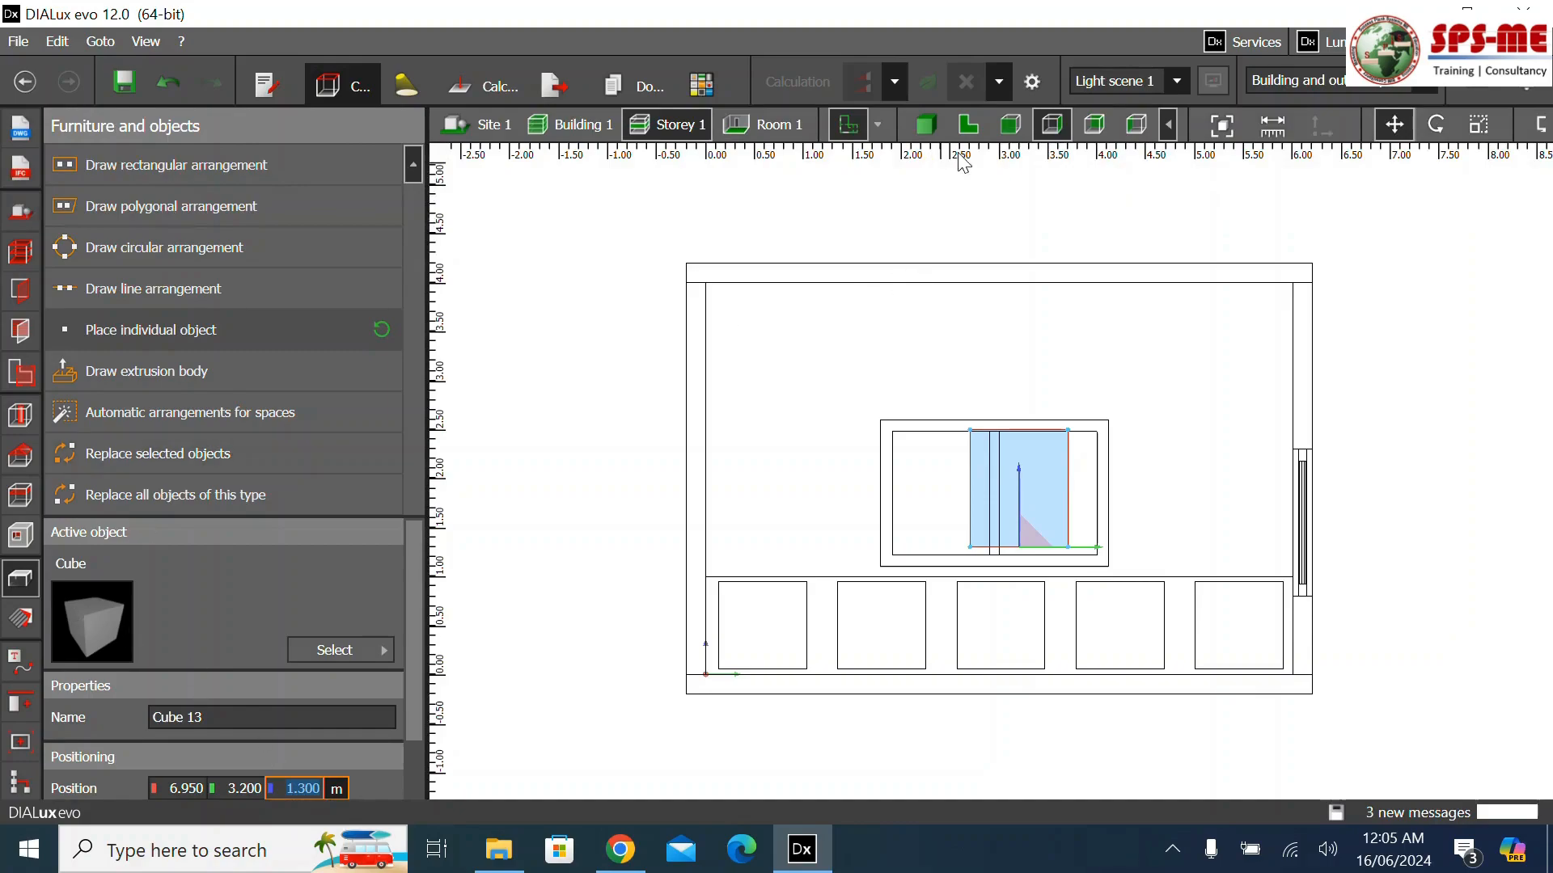
Duplicate the thin wall cube in the floor plan and move the copy into the room to about X 6.7 m
left_click(968, 123)
left_click(1051, 515)
scroll(1075, 526, "up", 6)
left_click(955, 461)
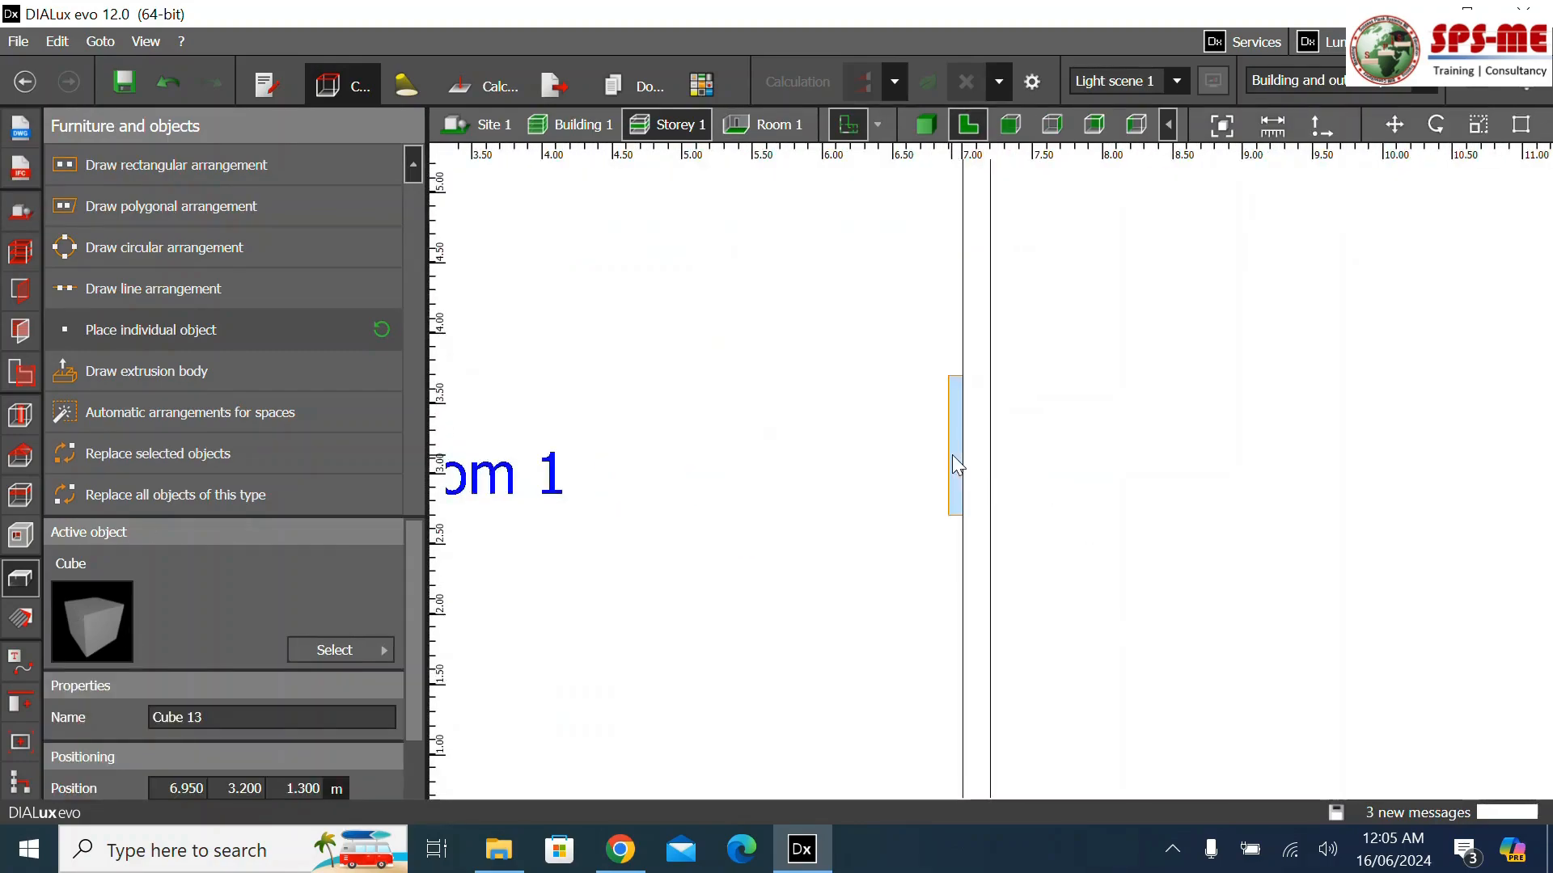
key("ctrl+c")
key("ctrl+v")
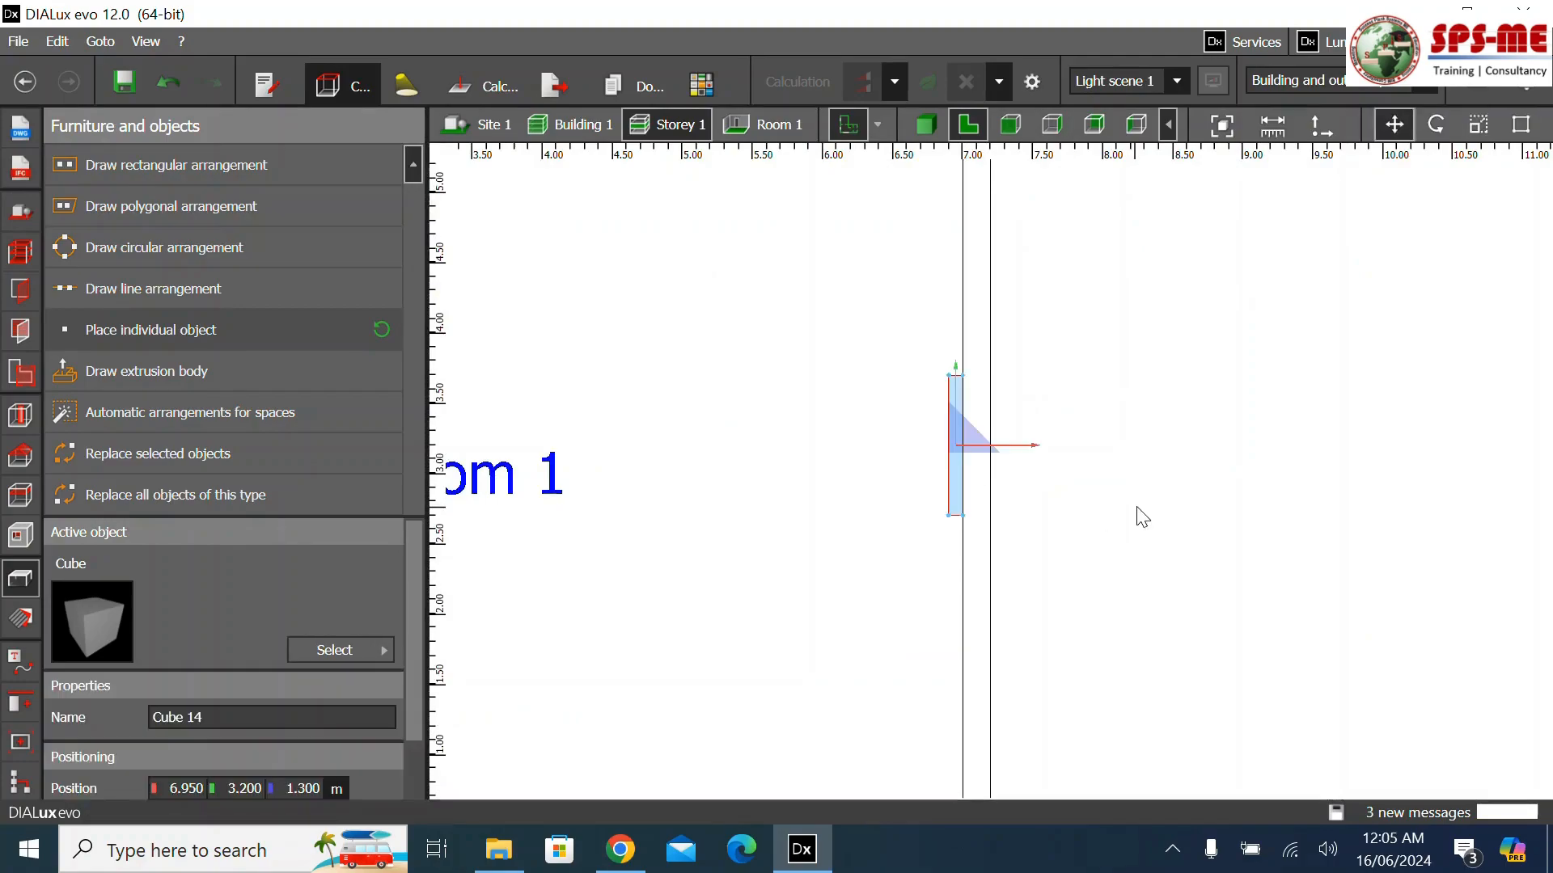
left_click_drag(1056, 459, 1021, 449)
scroll(315, 643, "down", 1)
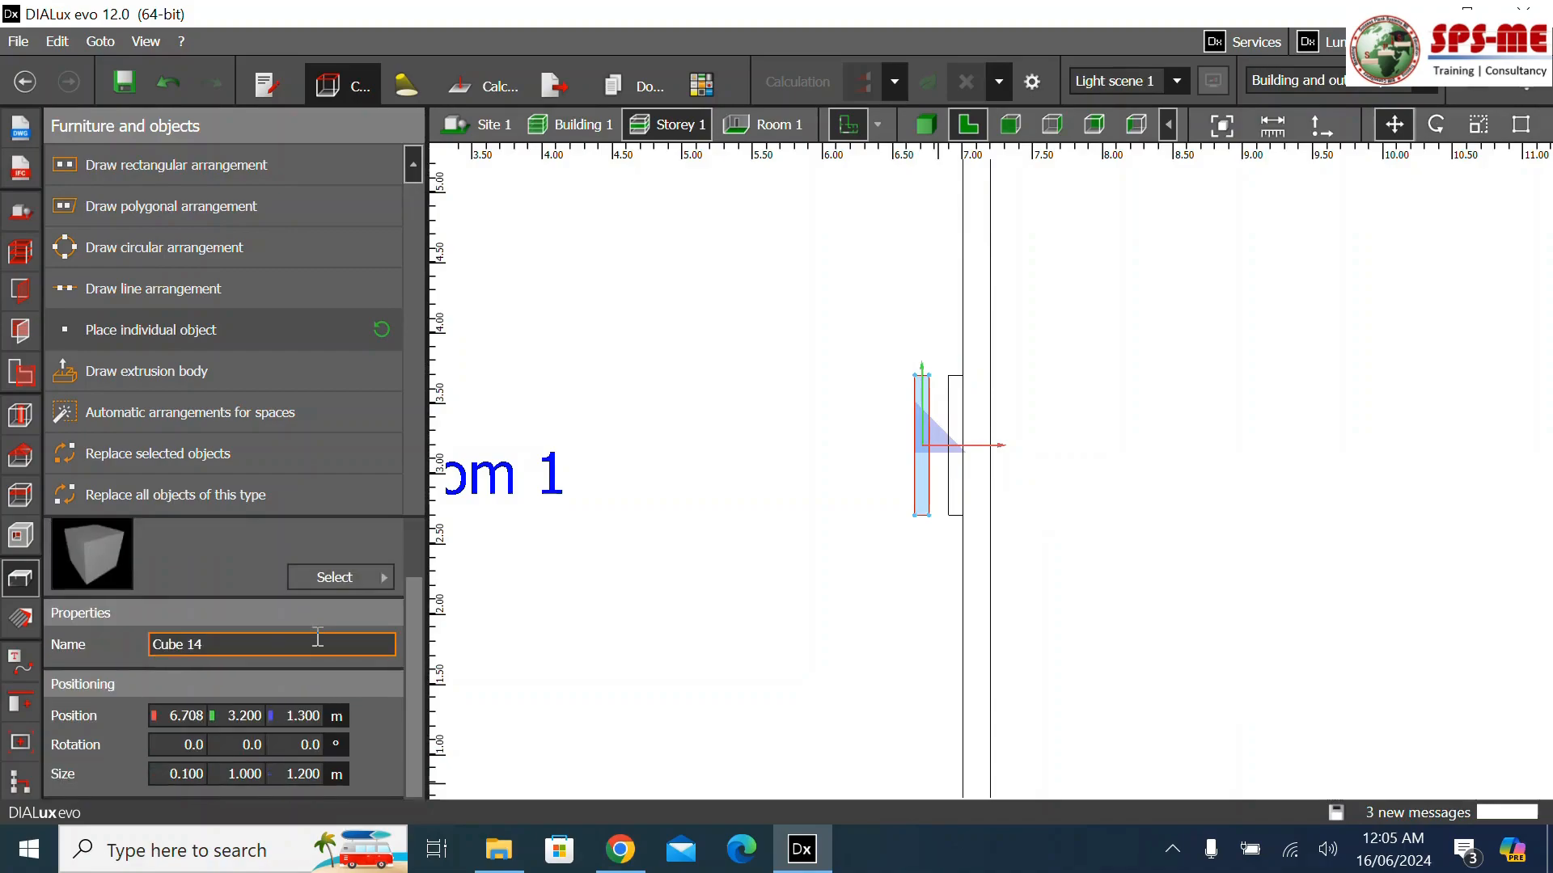
Set the copied cube's length to 0.9 m and its height to 1.1 m
left_click(223, 774)
type("0.9")
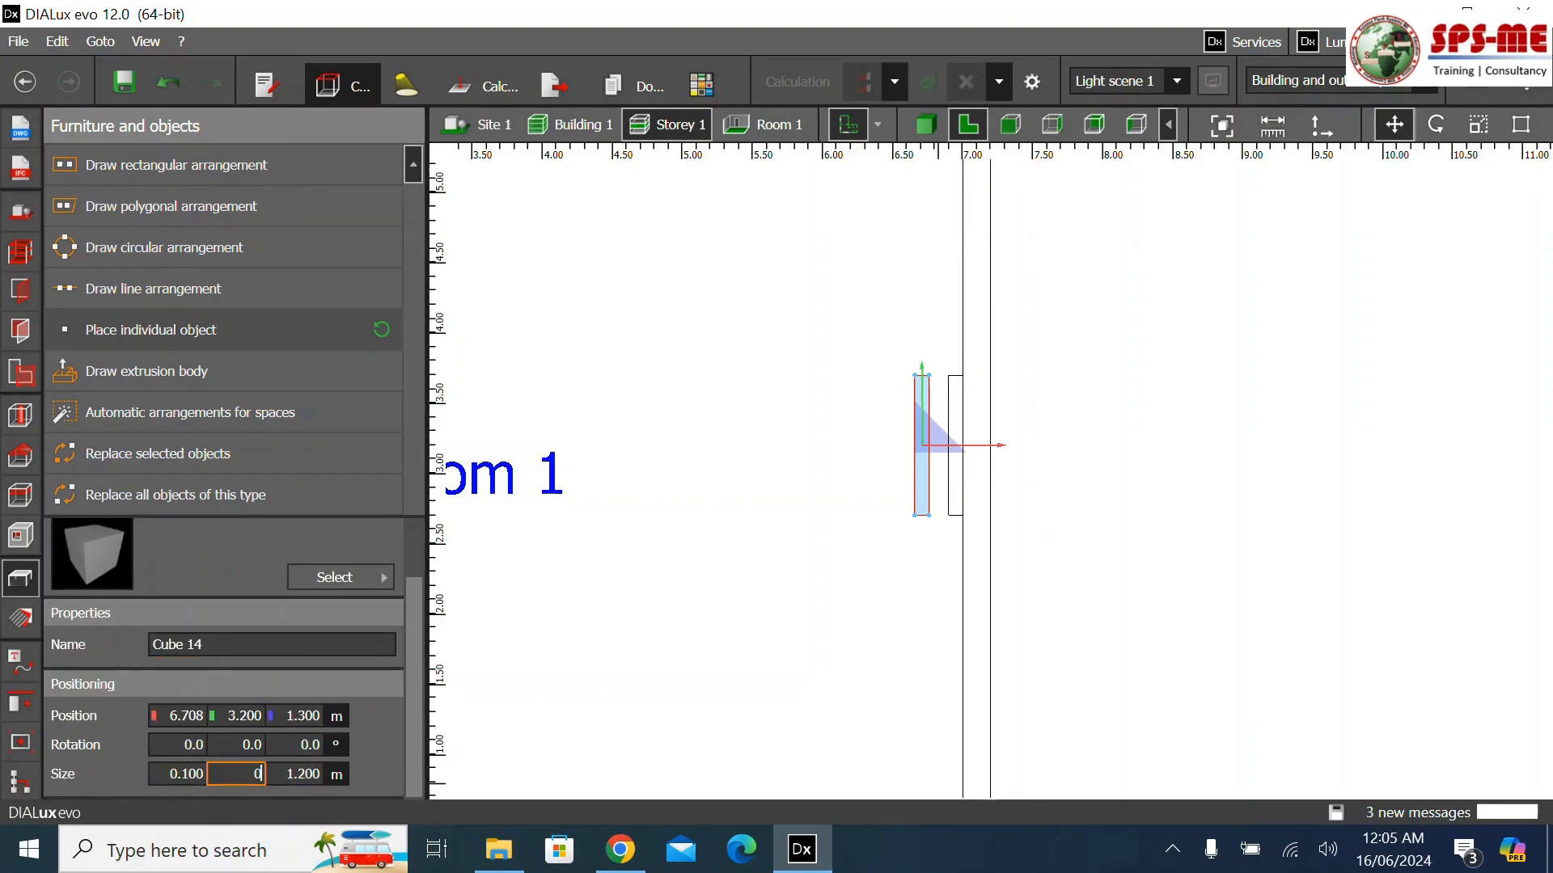
left_click(296, 774)
type("1.1")
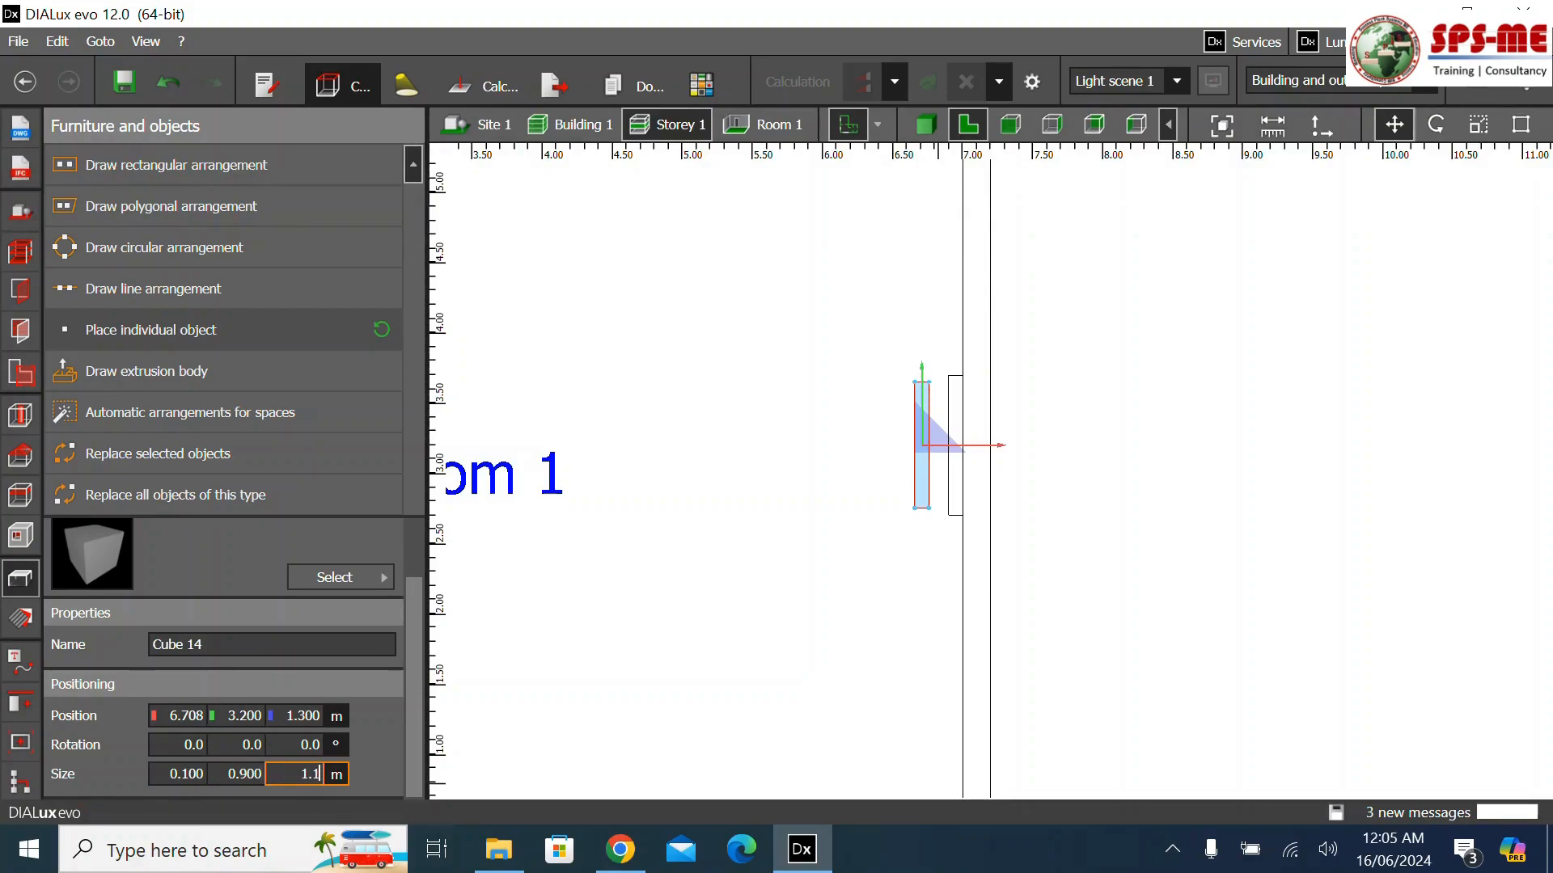
key("Return")
Move the smaller cube along X towards the wall so that it partly overlaps the larger cube
mouse_move(1007, 445)
left_mouse_down()
mouse_move(1016, 461)
mouse_move(1000, 461)
left_mouse_up()
scroll(999, 463, "up", 3)
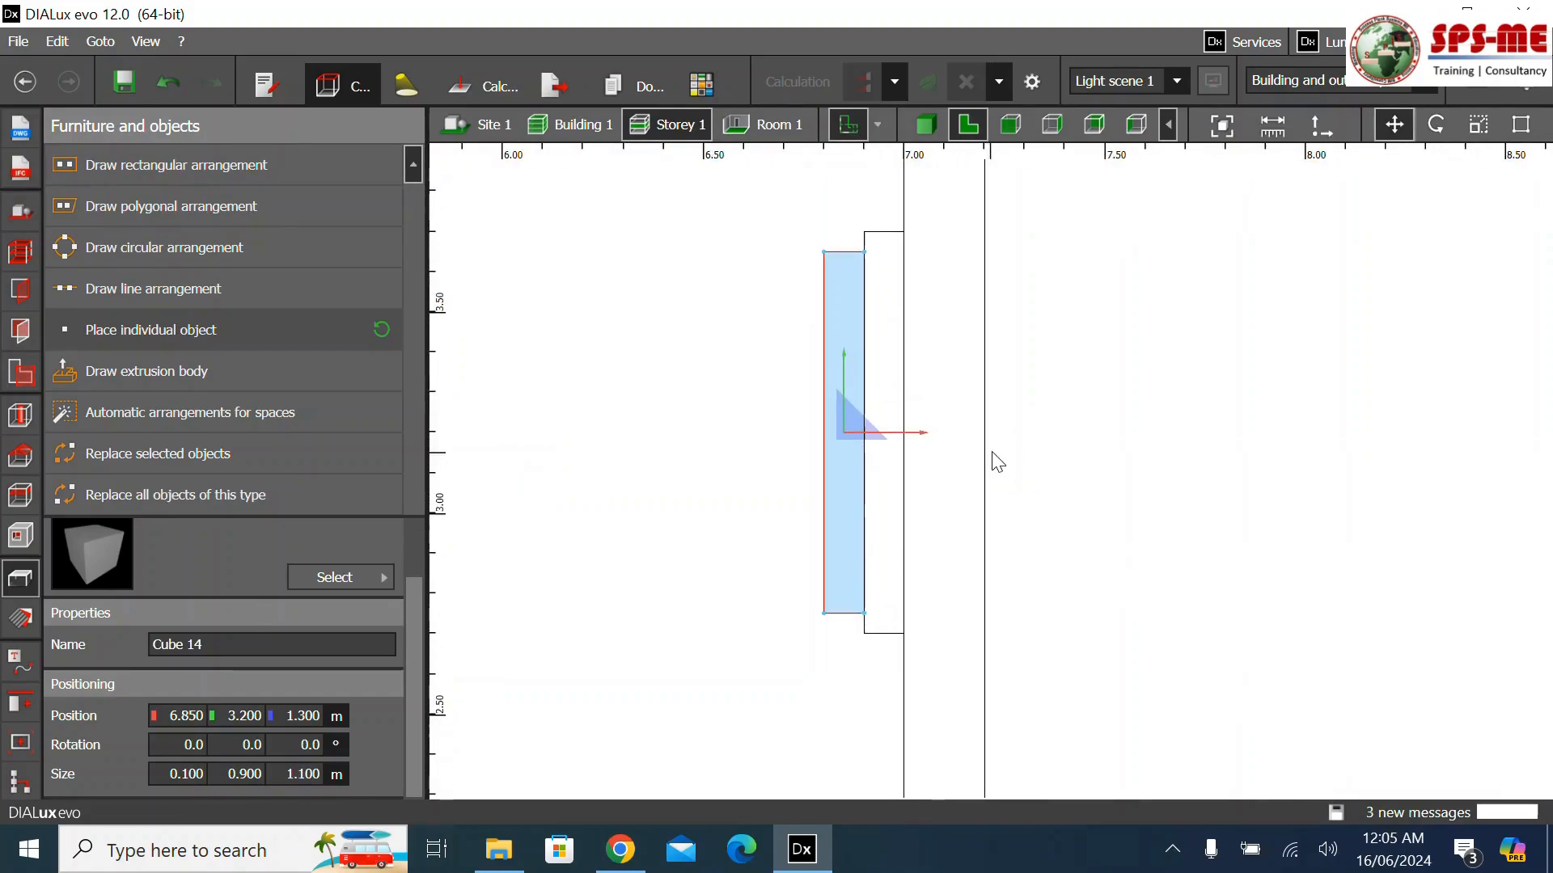
left_click_drag(922, 434, 942, 437)
left_click(1109, 323)
Select both wall cubes in the 3D view of Room 1 and align their centres along Z
left_click(928, 130)
left_click(784, 126)
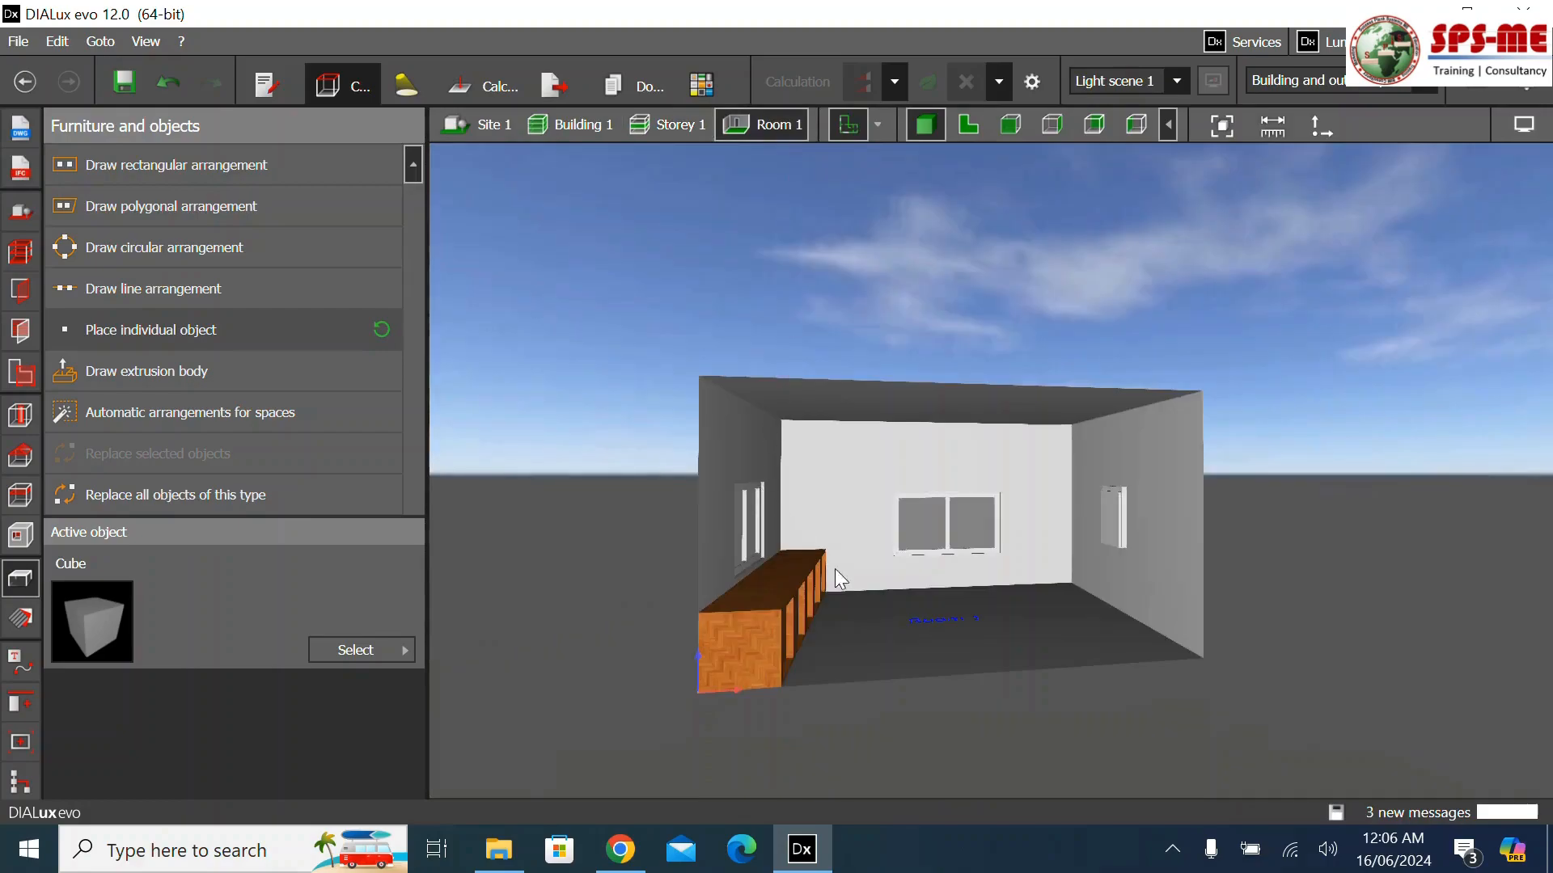
scroll(961, 550, "up", 7)
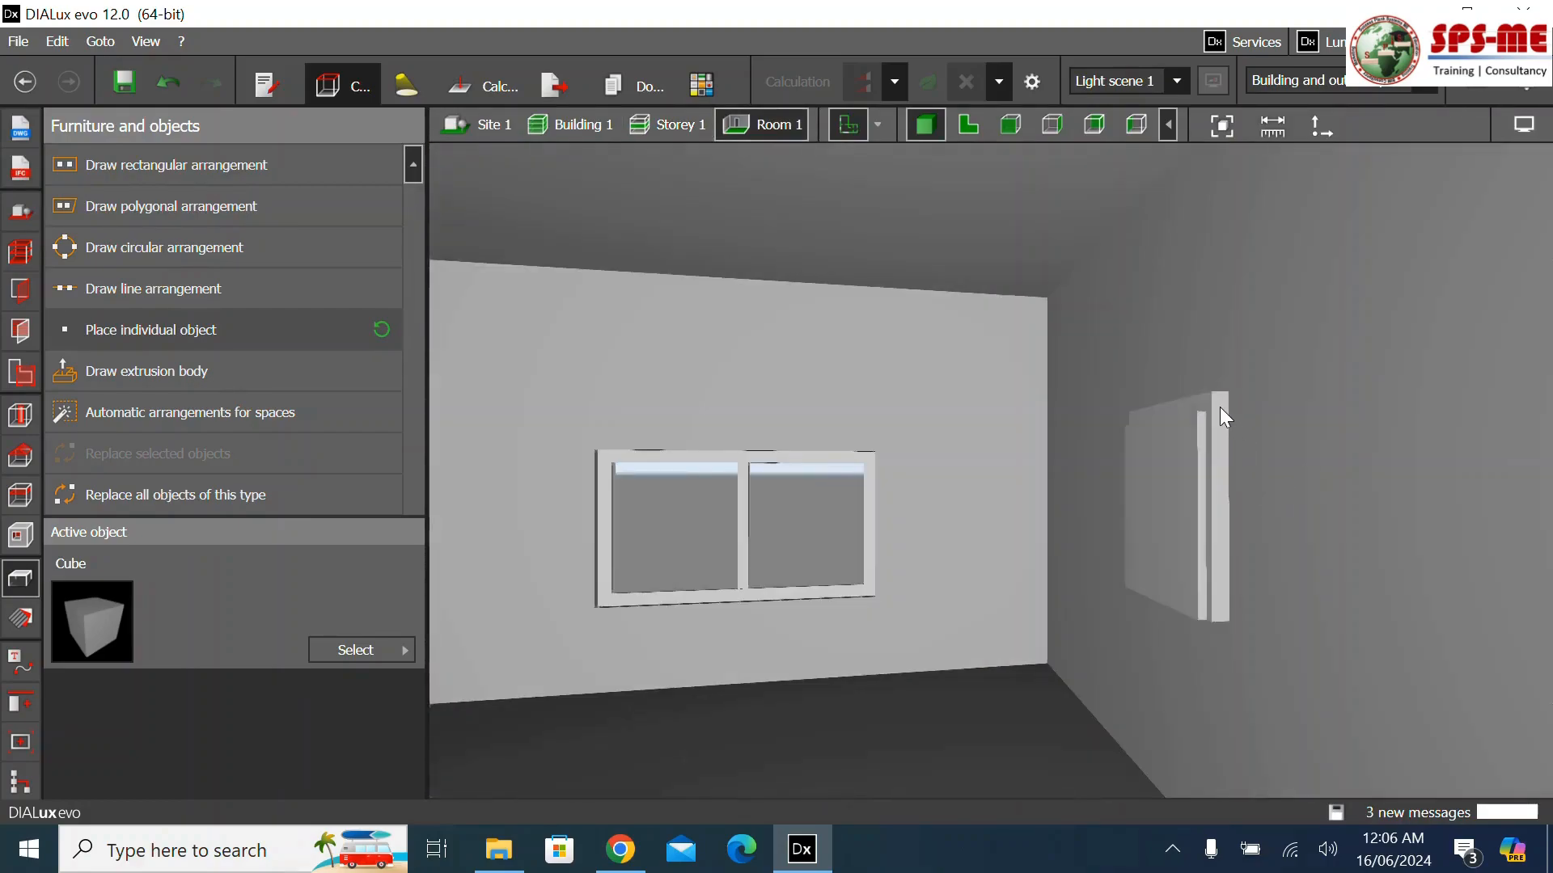
left_click(1219, 406)
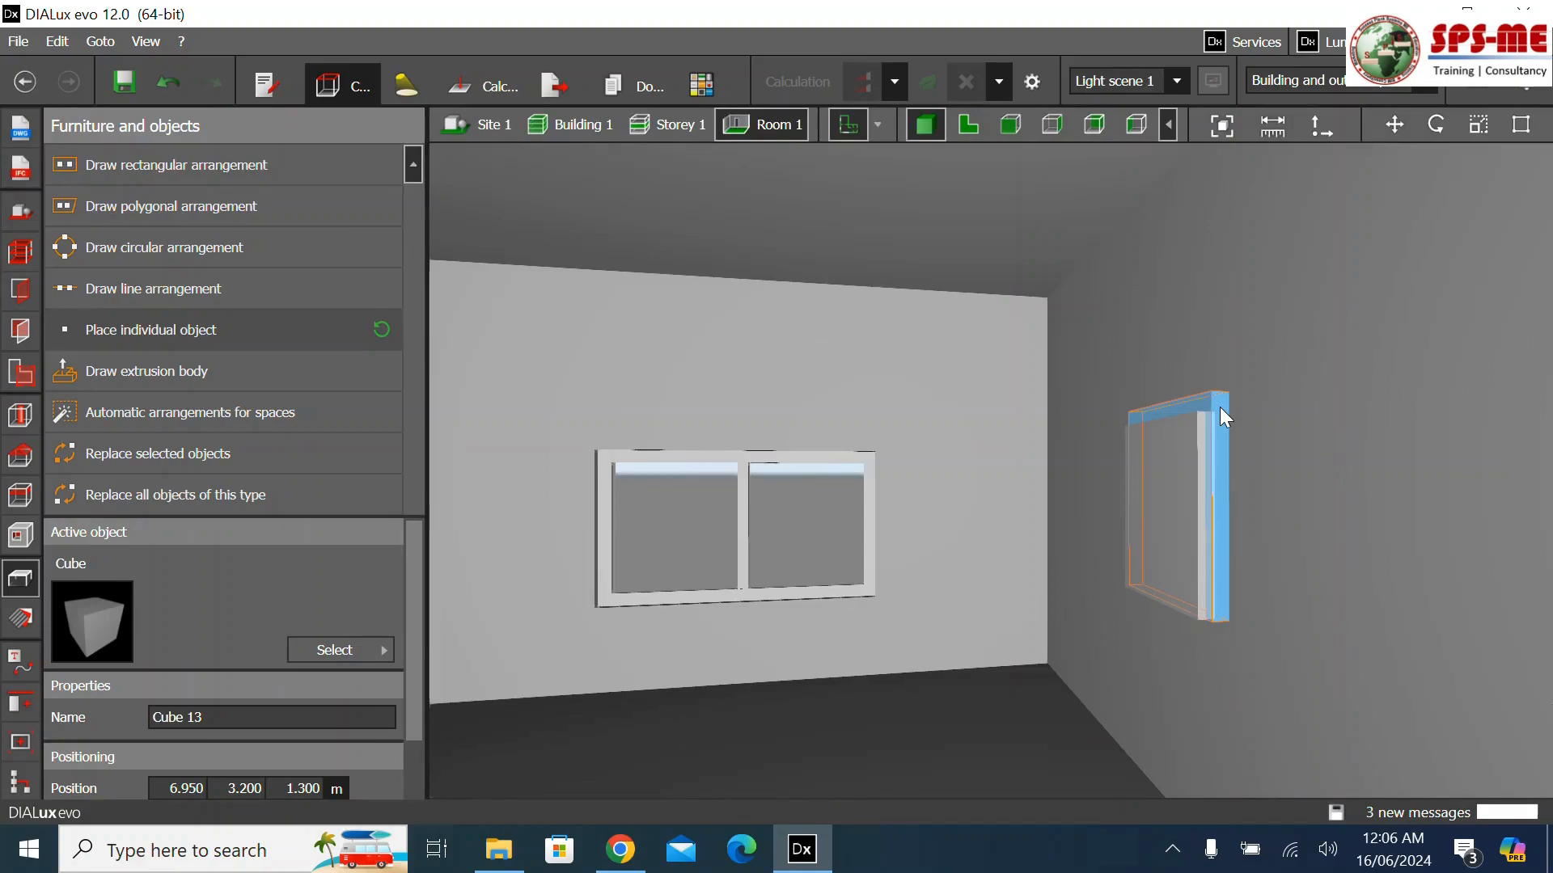
left_click(1174, 433, "ctrl")
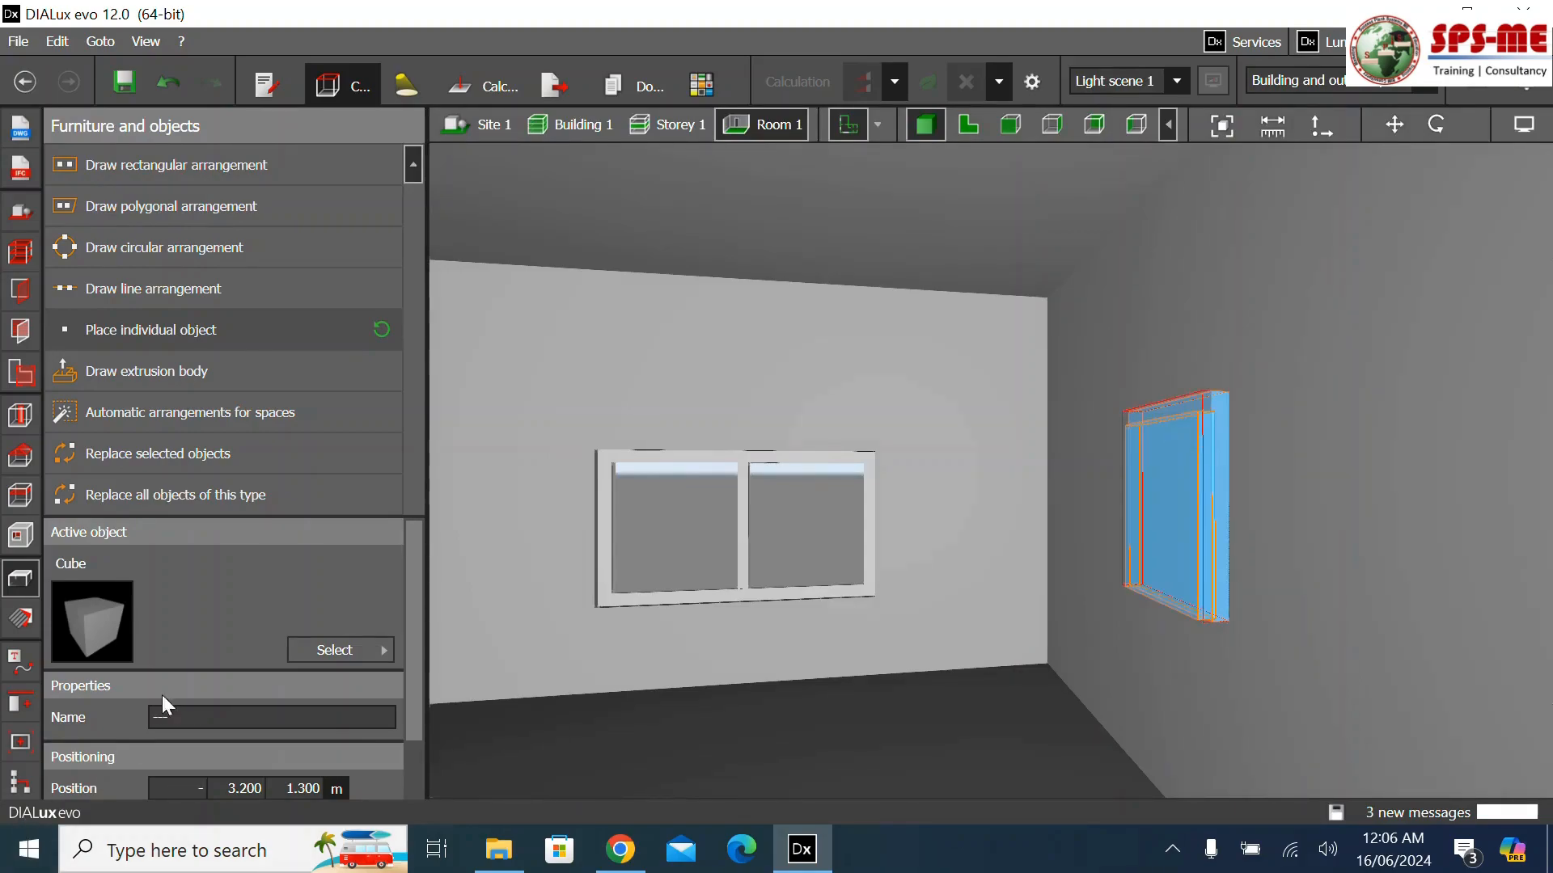
left_click(17, 707)
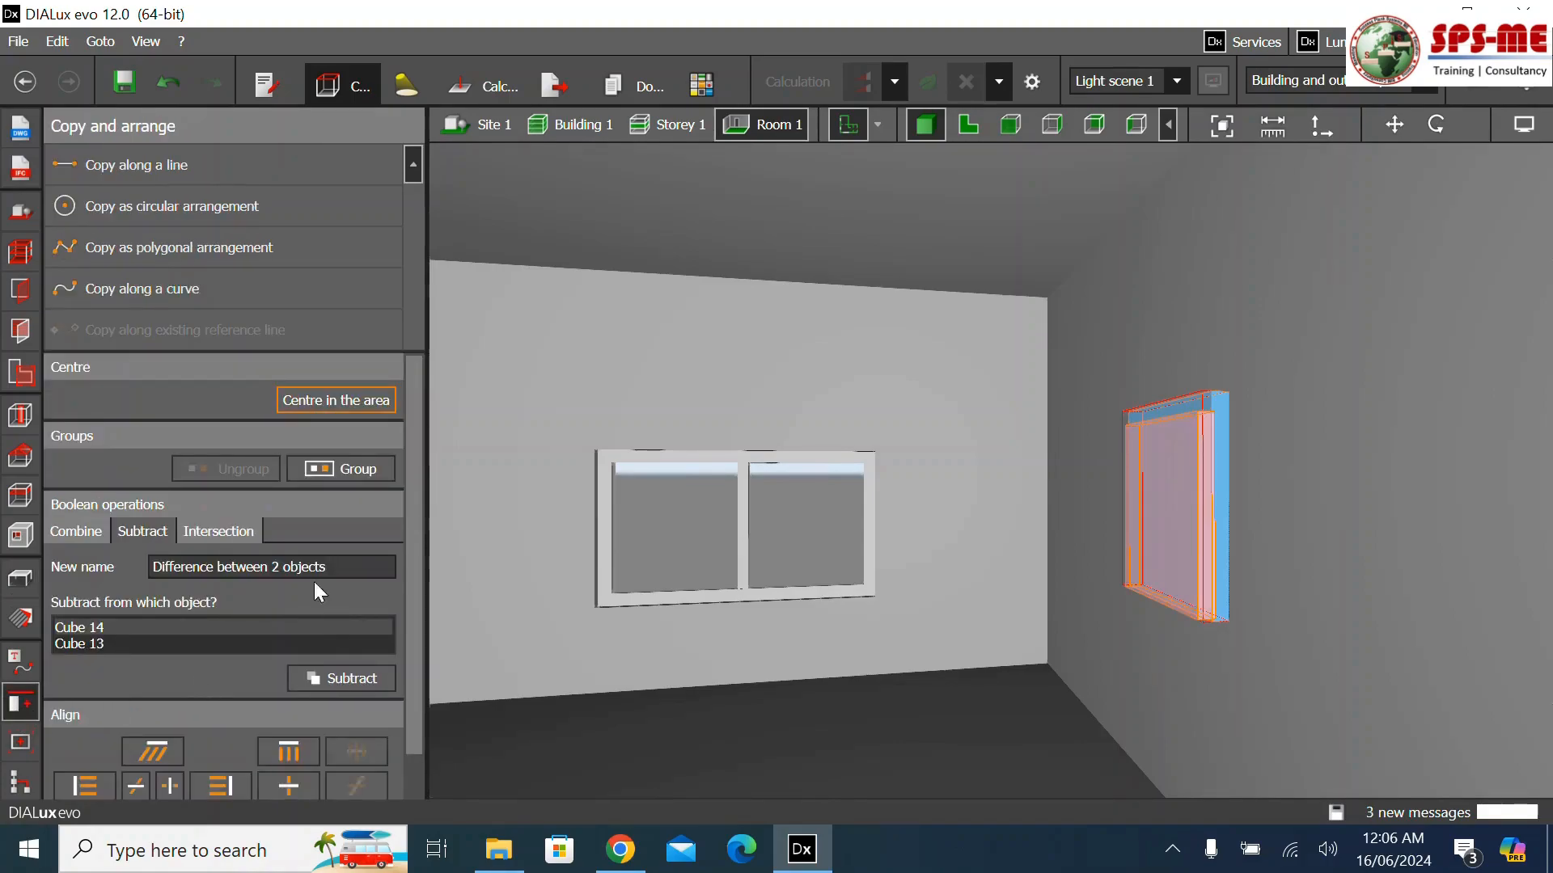
scroll(274, 704, "down", 1)
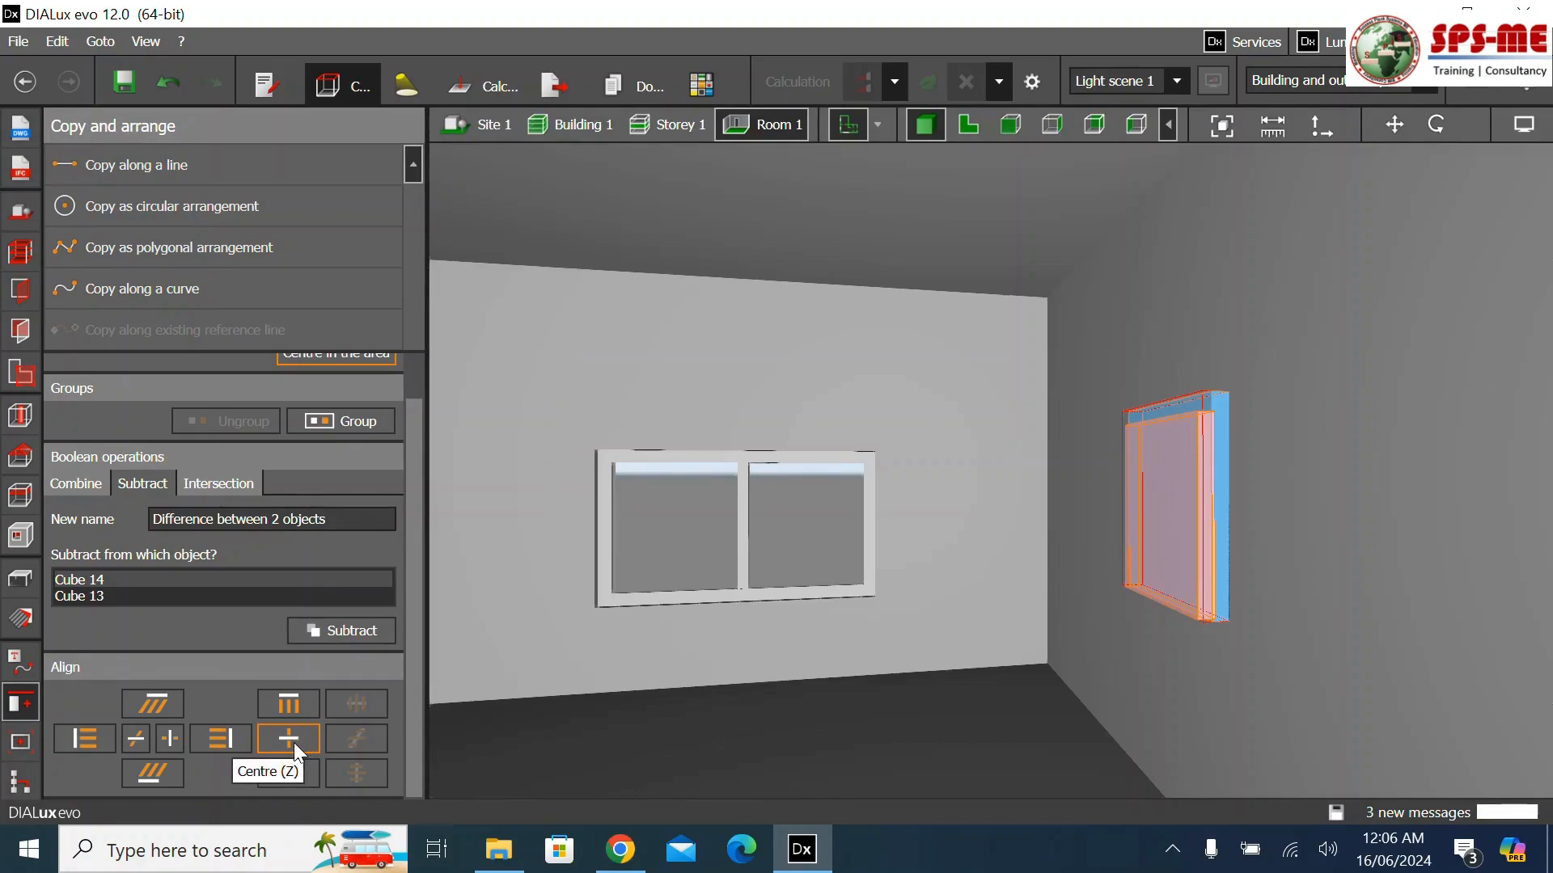
left_click(288, 738)
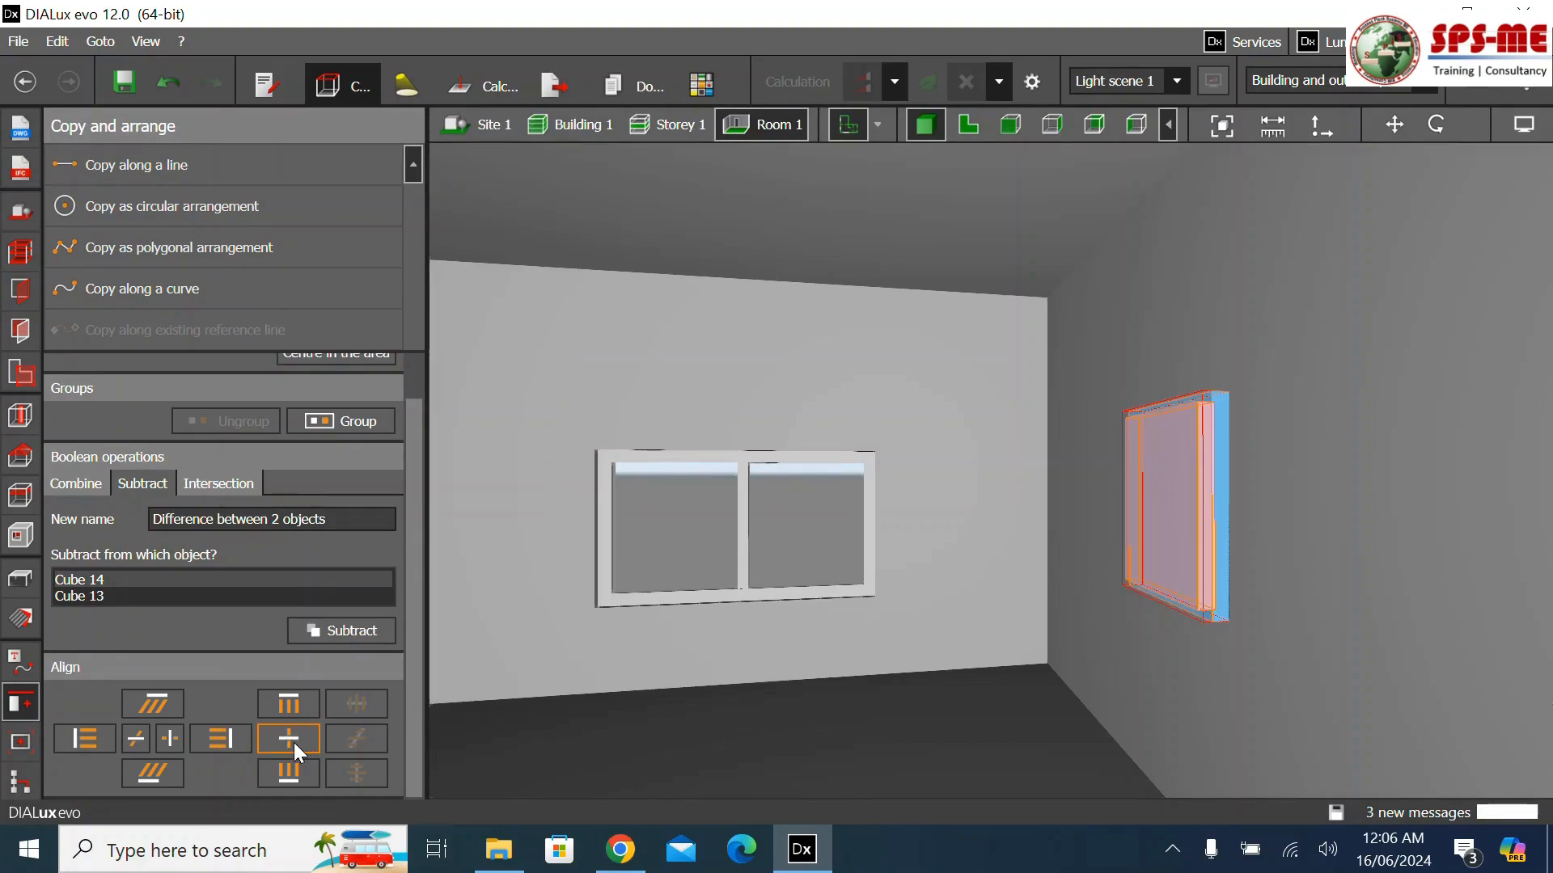
Subtract the smaller cube from the larger wall cube, Cube 13, dismissing the save reminder without saving
left_click(153, 509)
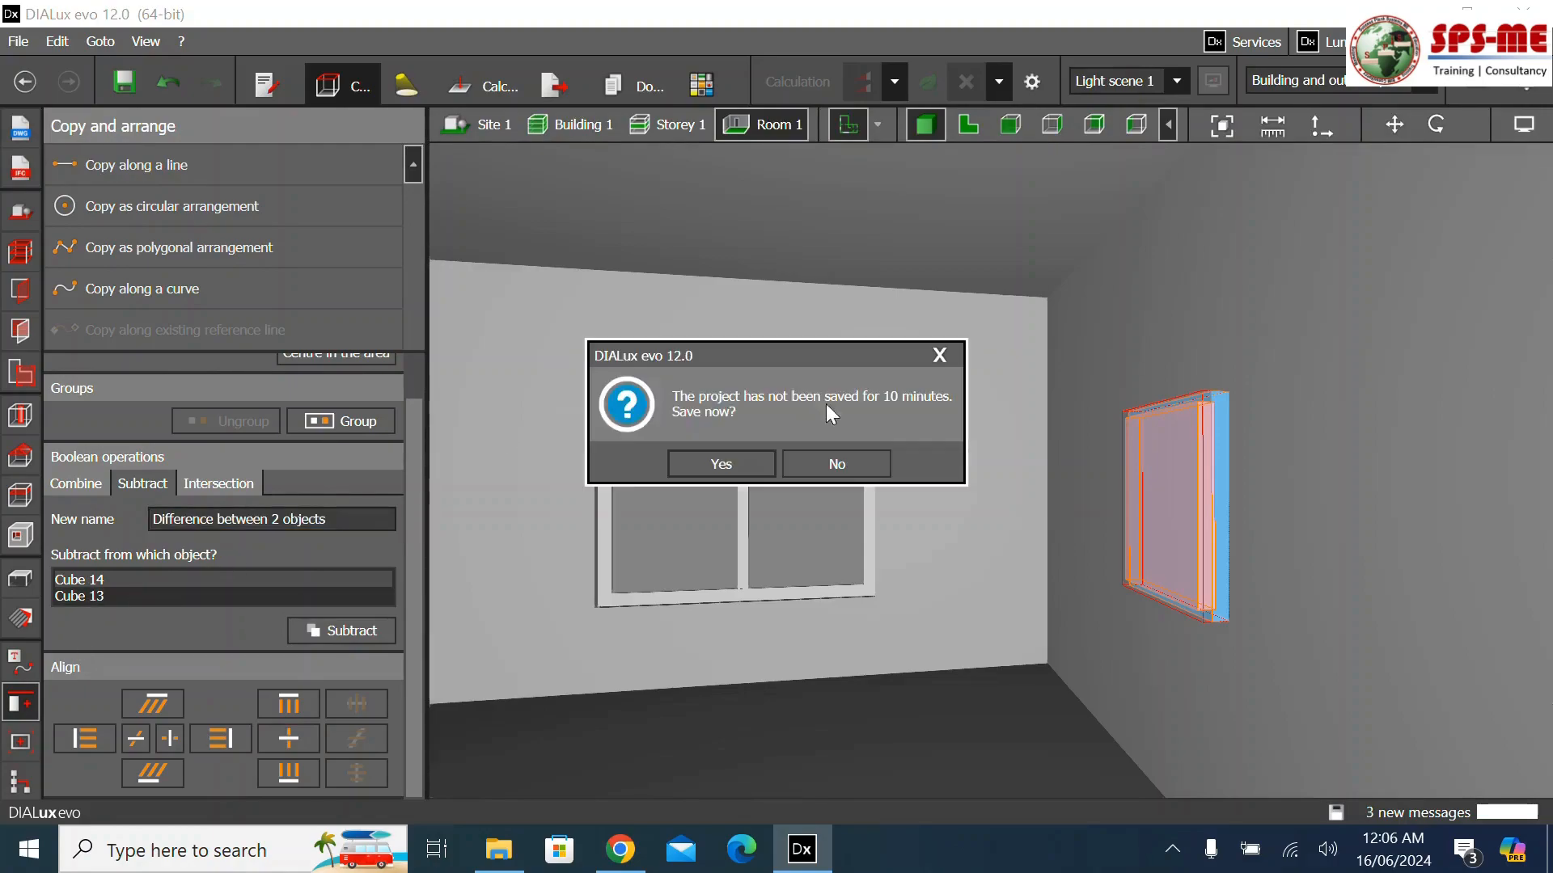
left_click(939, 356)
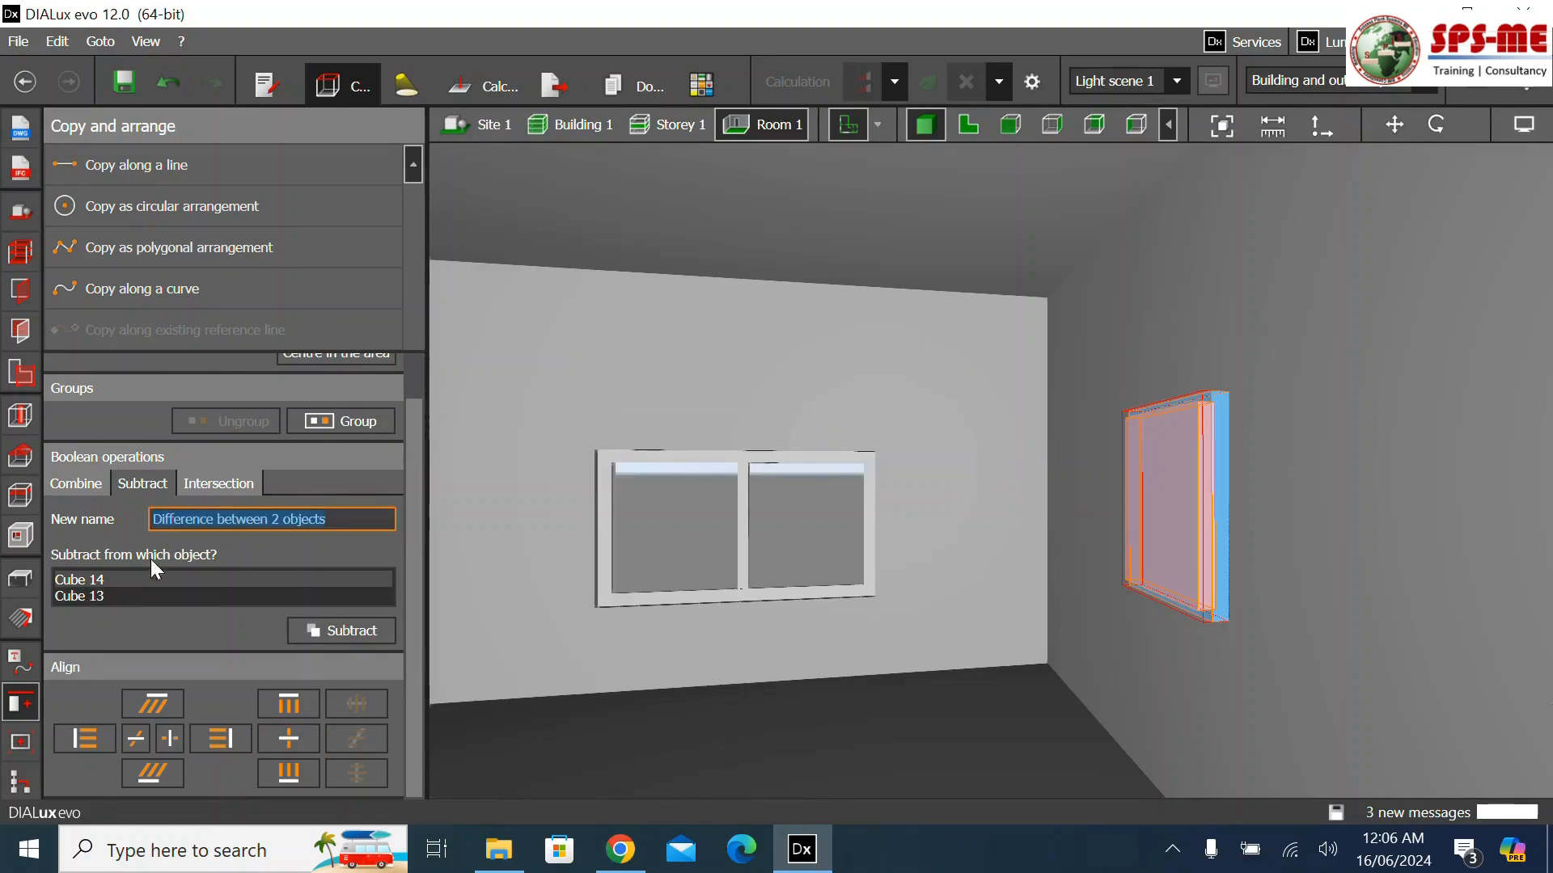
left_click(105, 600)
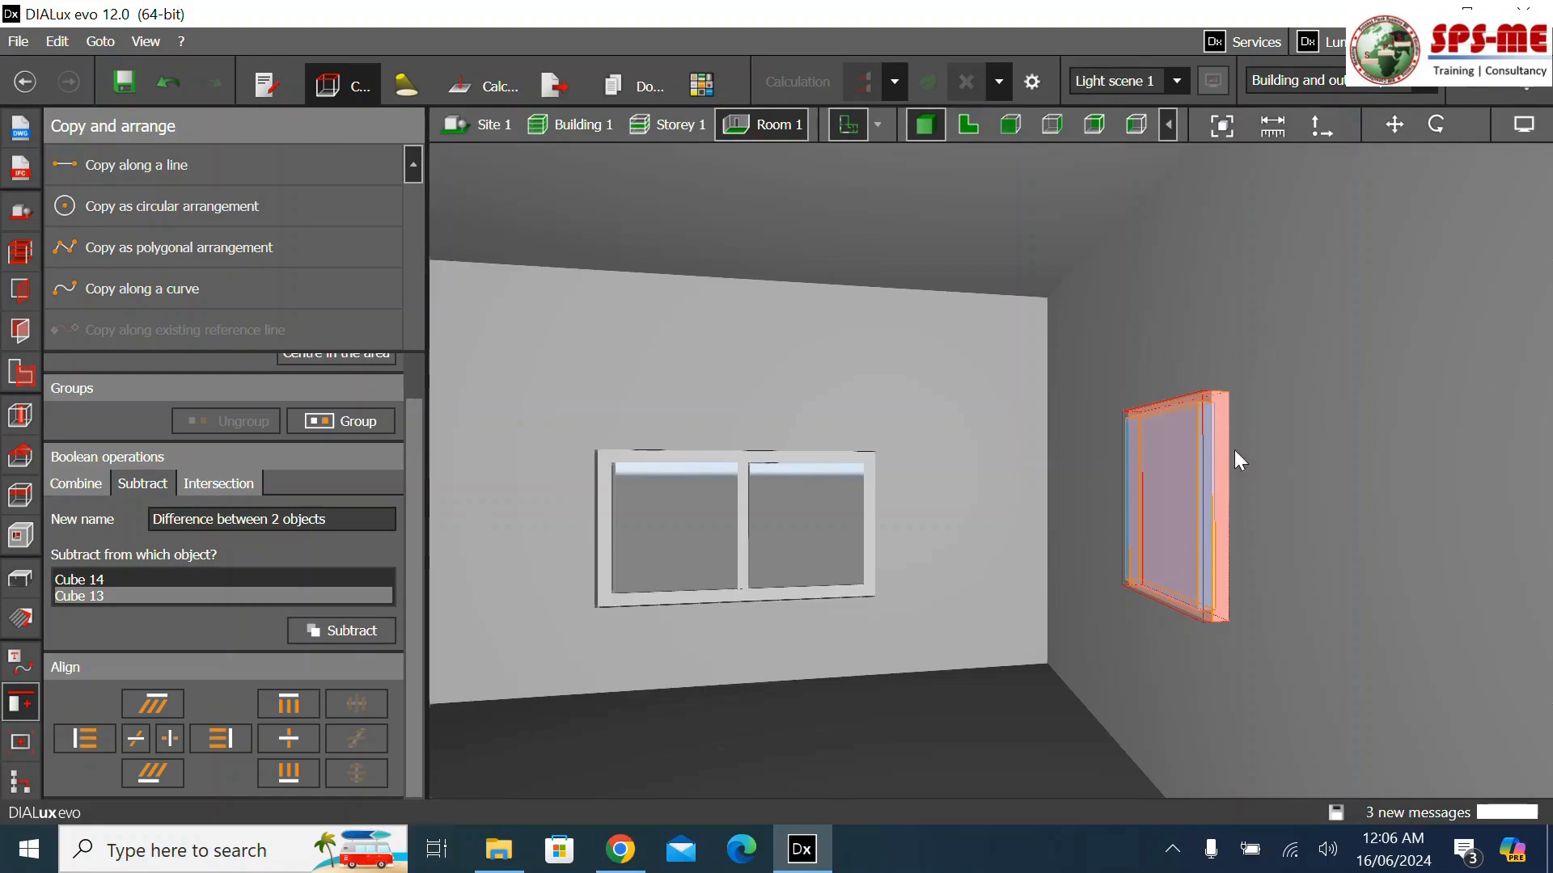
left_click(362, 632)
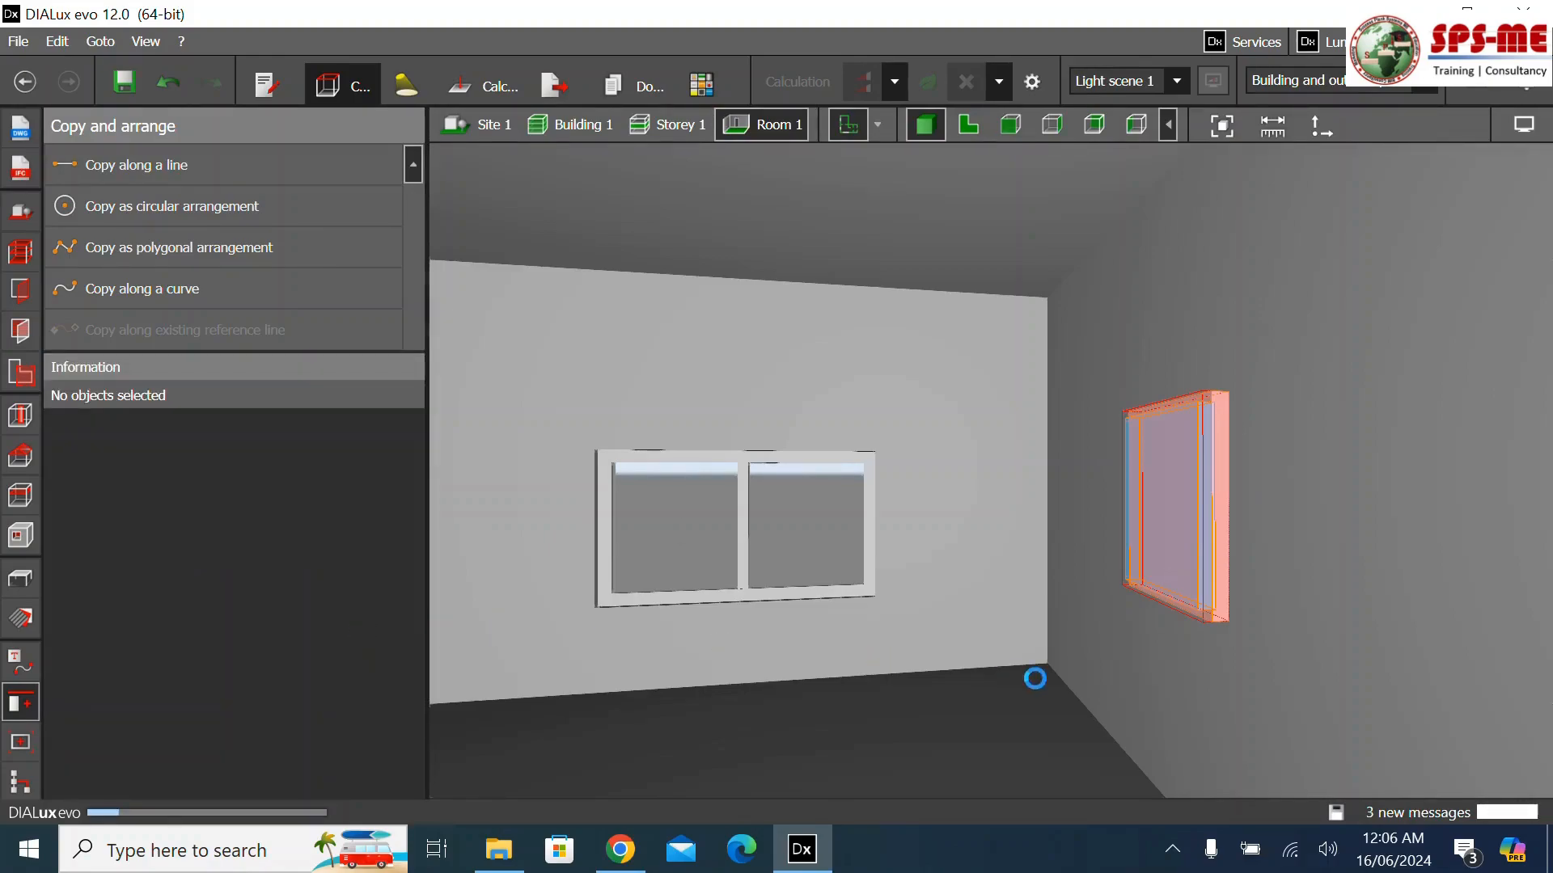
left_click(1031, 727)
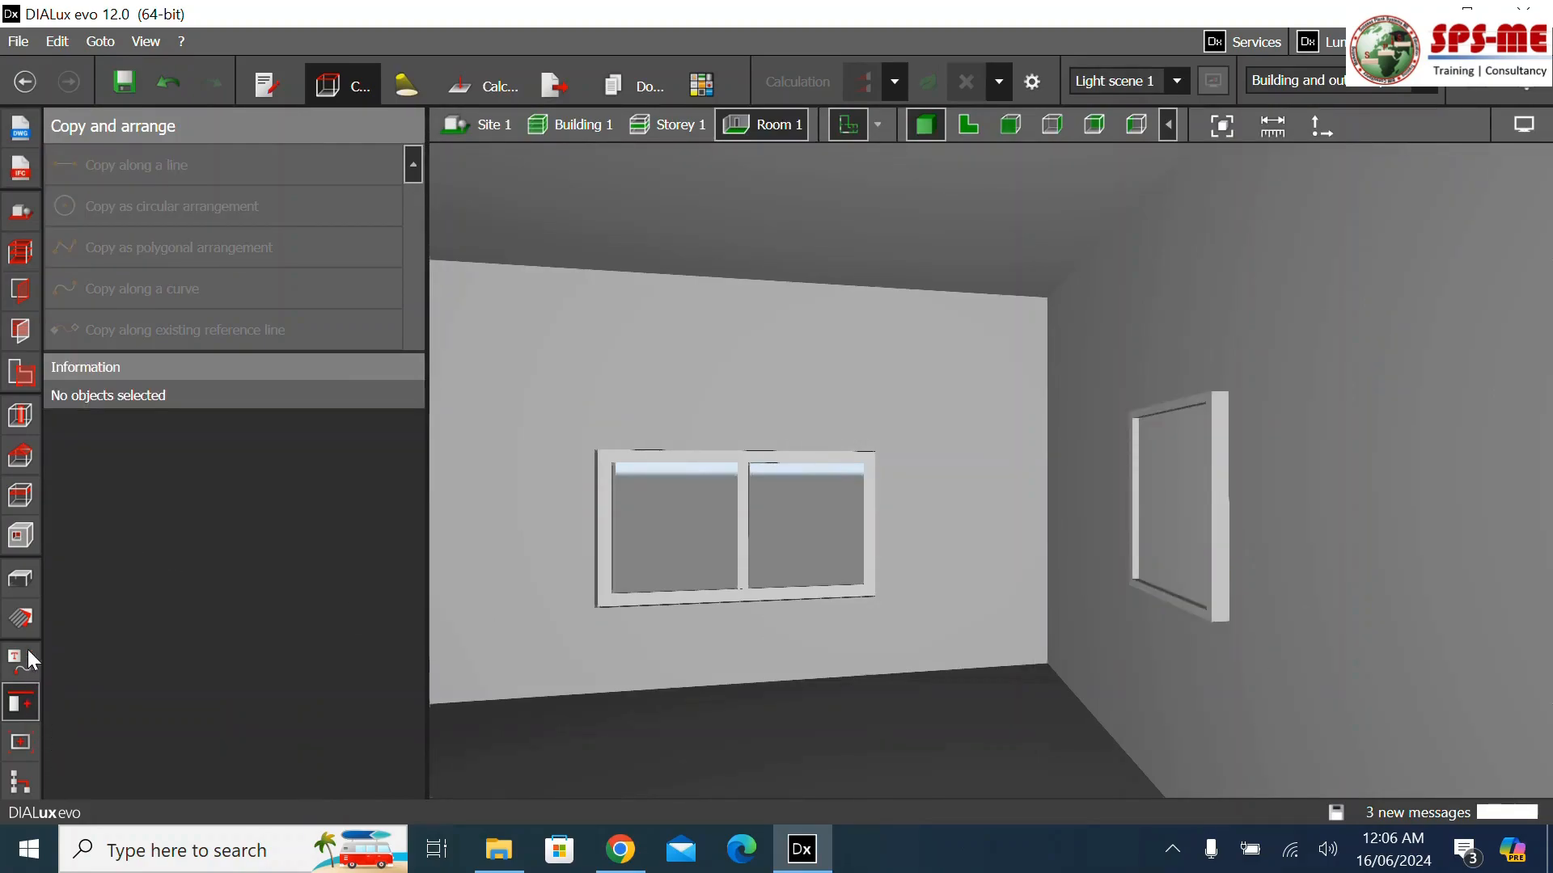
Apply the American cherry2 wood-32 material to the recessed wall panel and check its finish up close
left_click(27, 622)
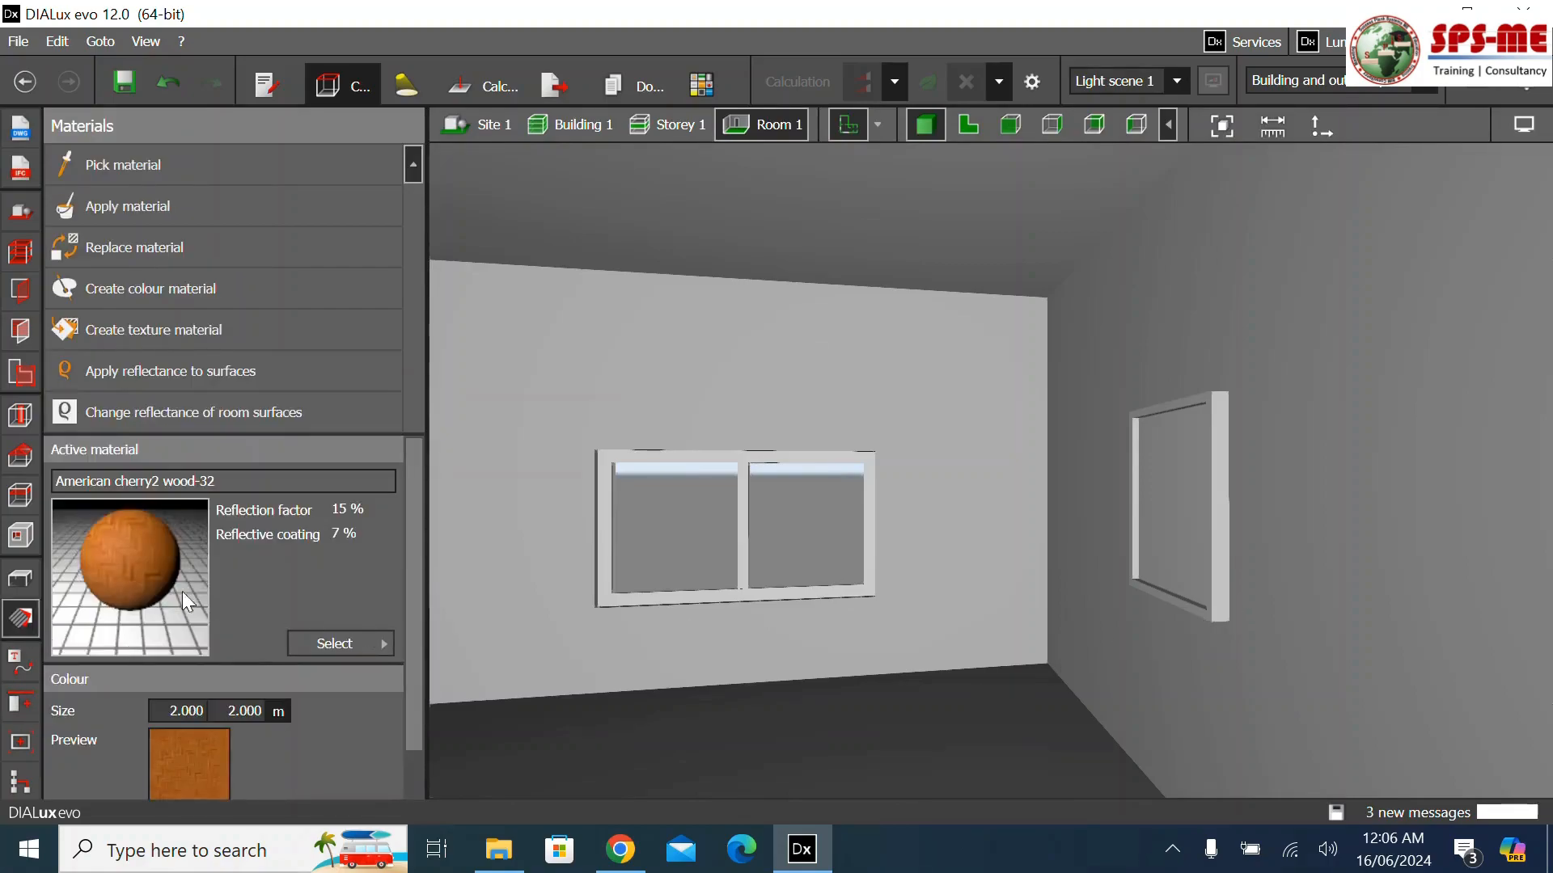
left_click_drag(130, 564, 1259, 591)
left_click_drag(1203, 517, 1202, 518)
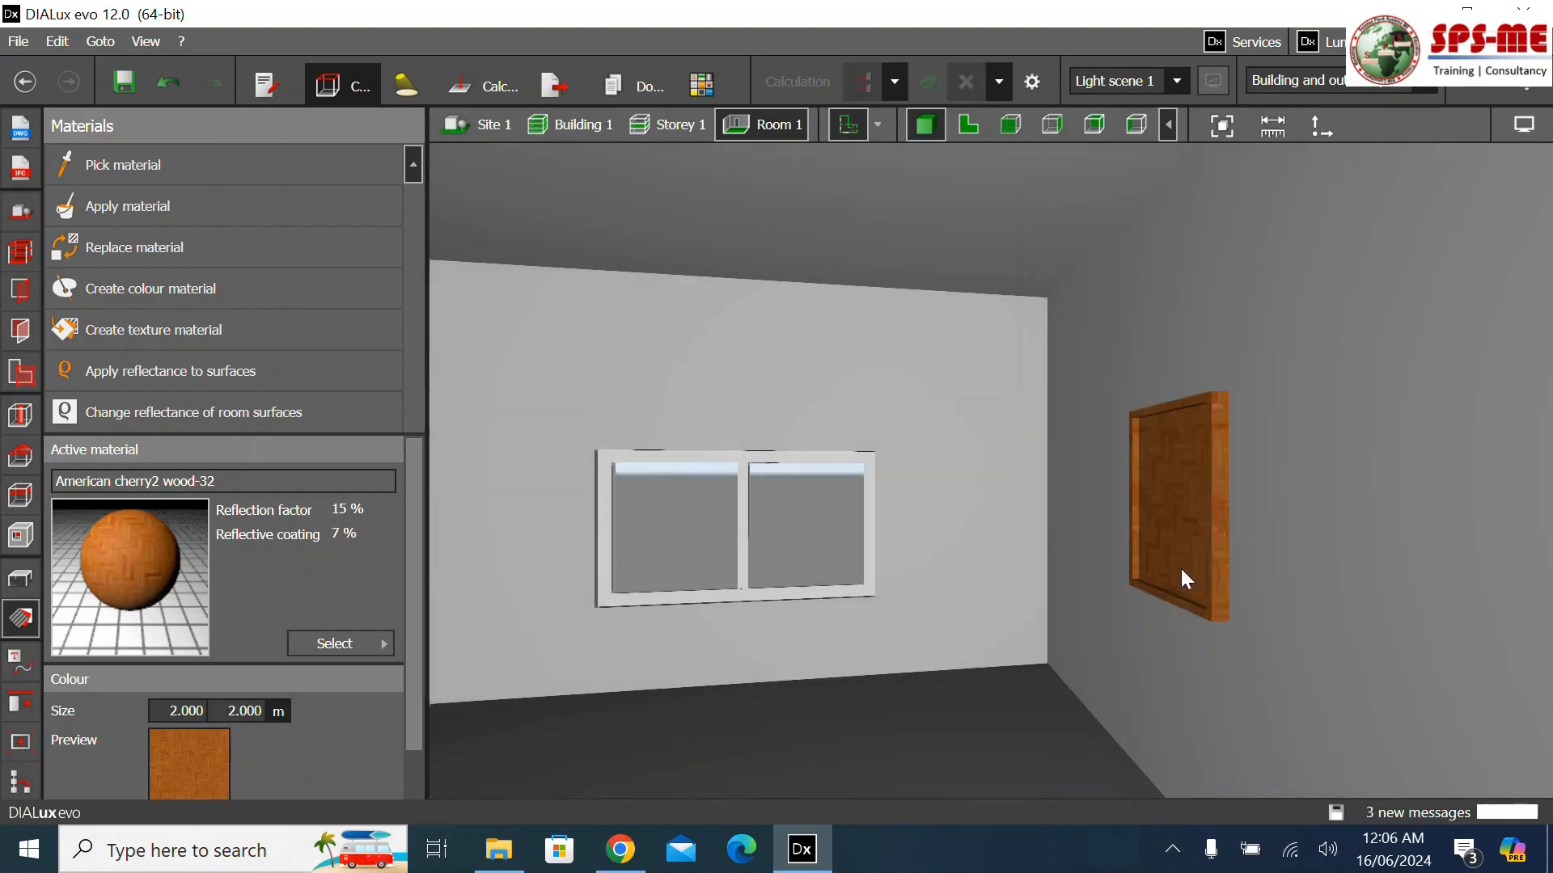
scroll(1177, 565, "up", 1)
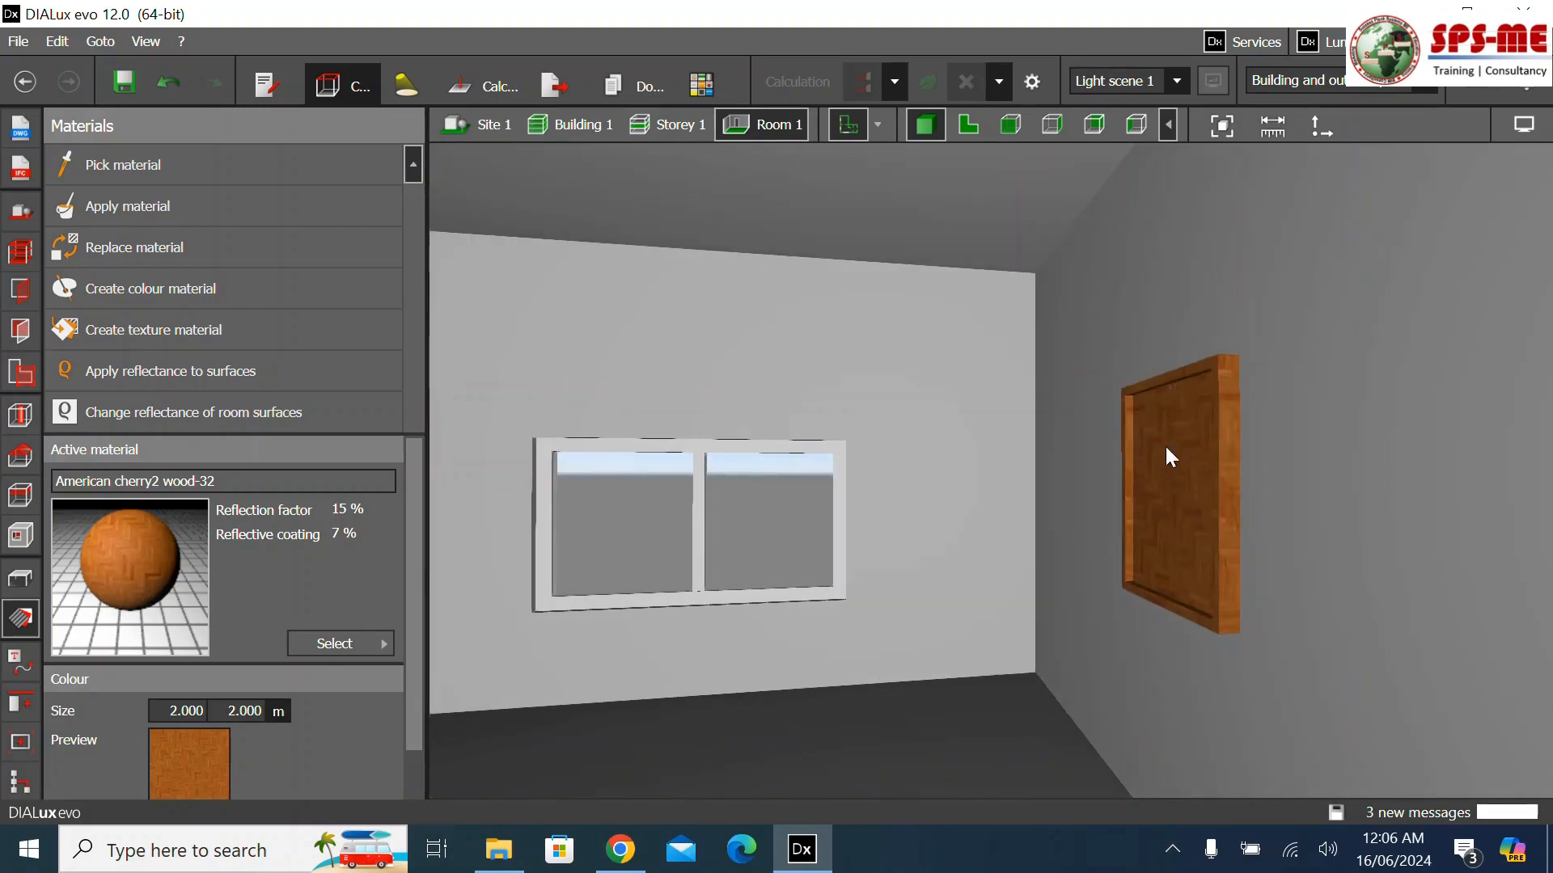
scroll(1167, 506, "up", 1)
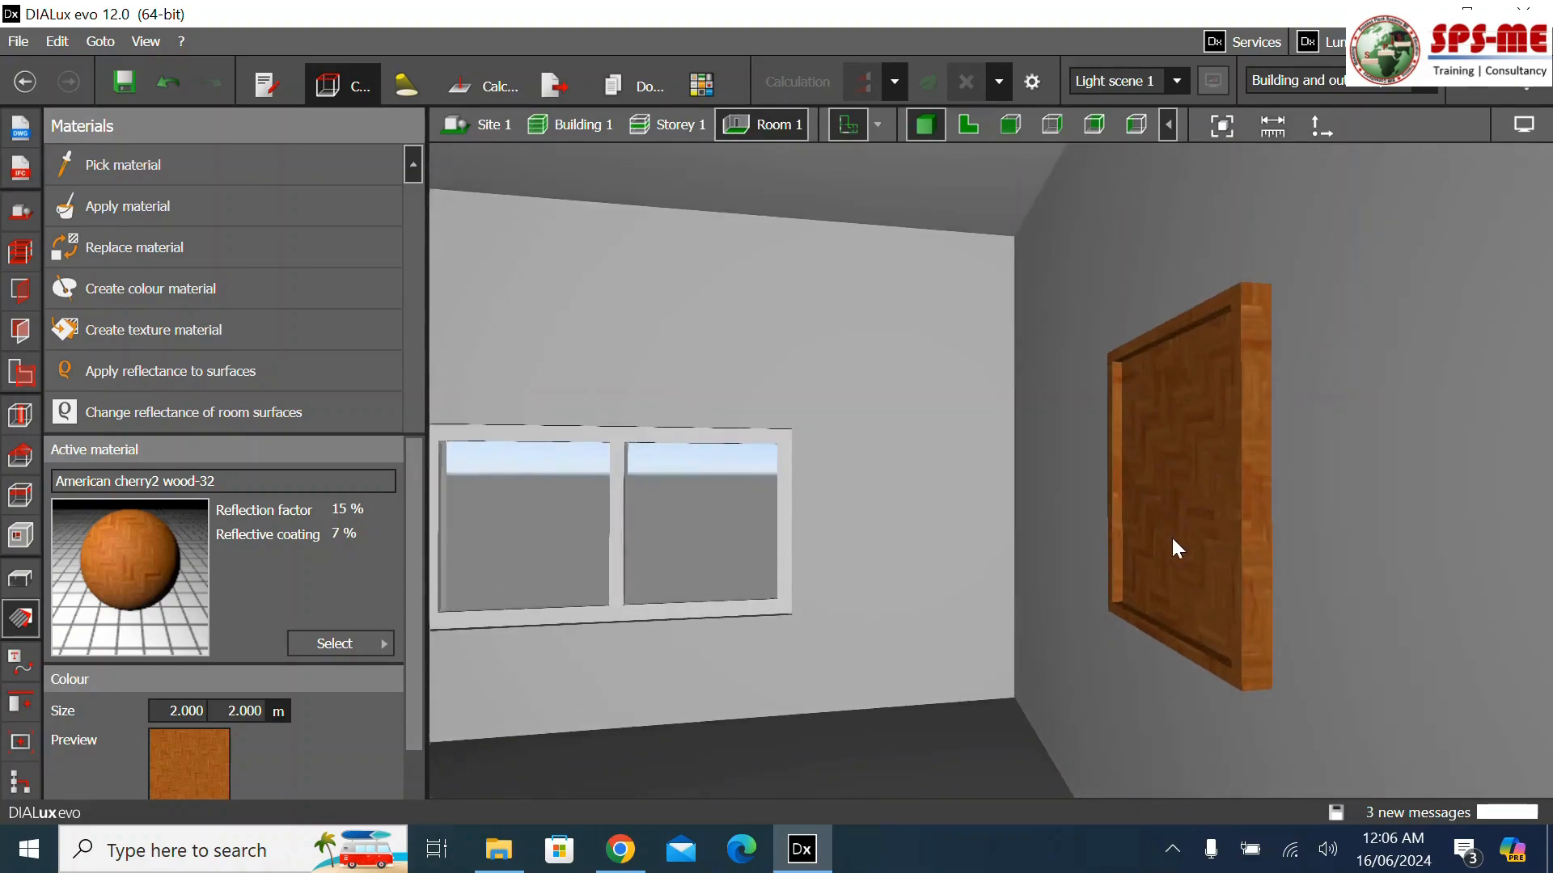
scroll(1254, 429, "down", 2)
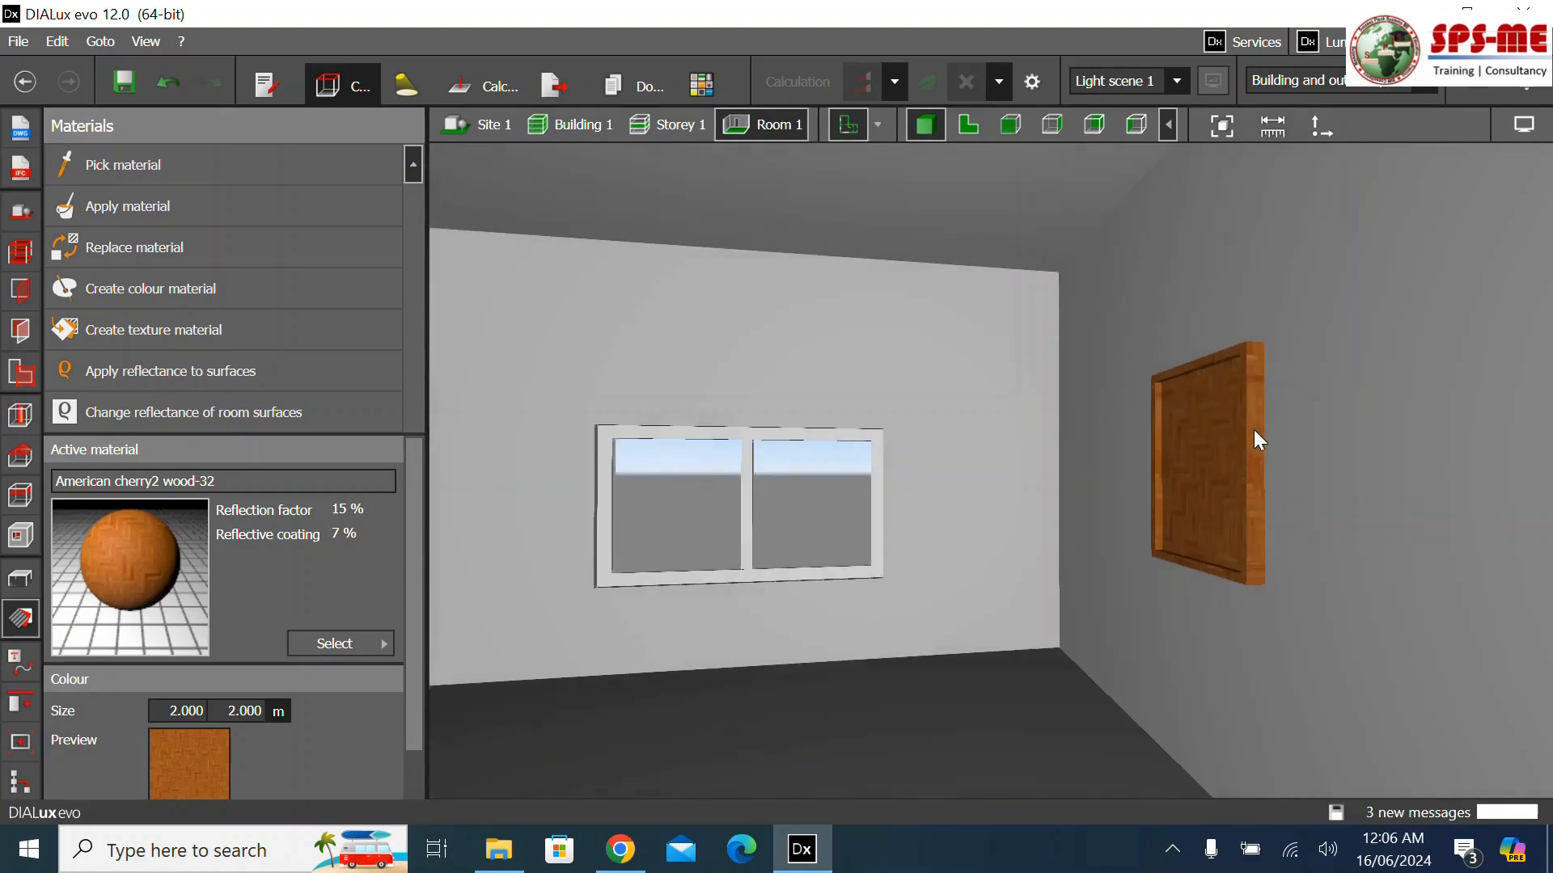
Switch to Chrome, go to Google and search for "paintings"
left_click(621, 849)
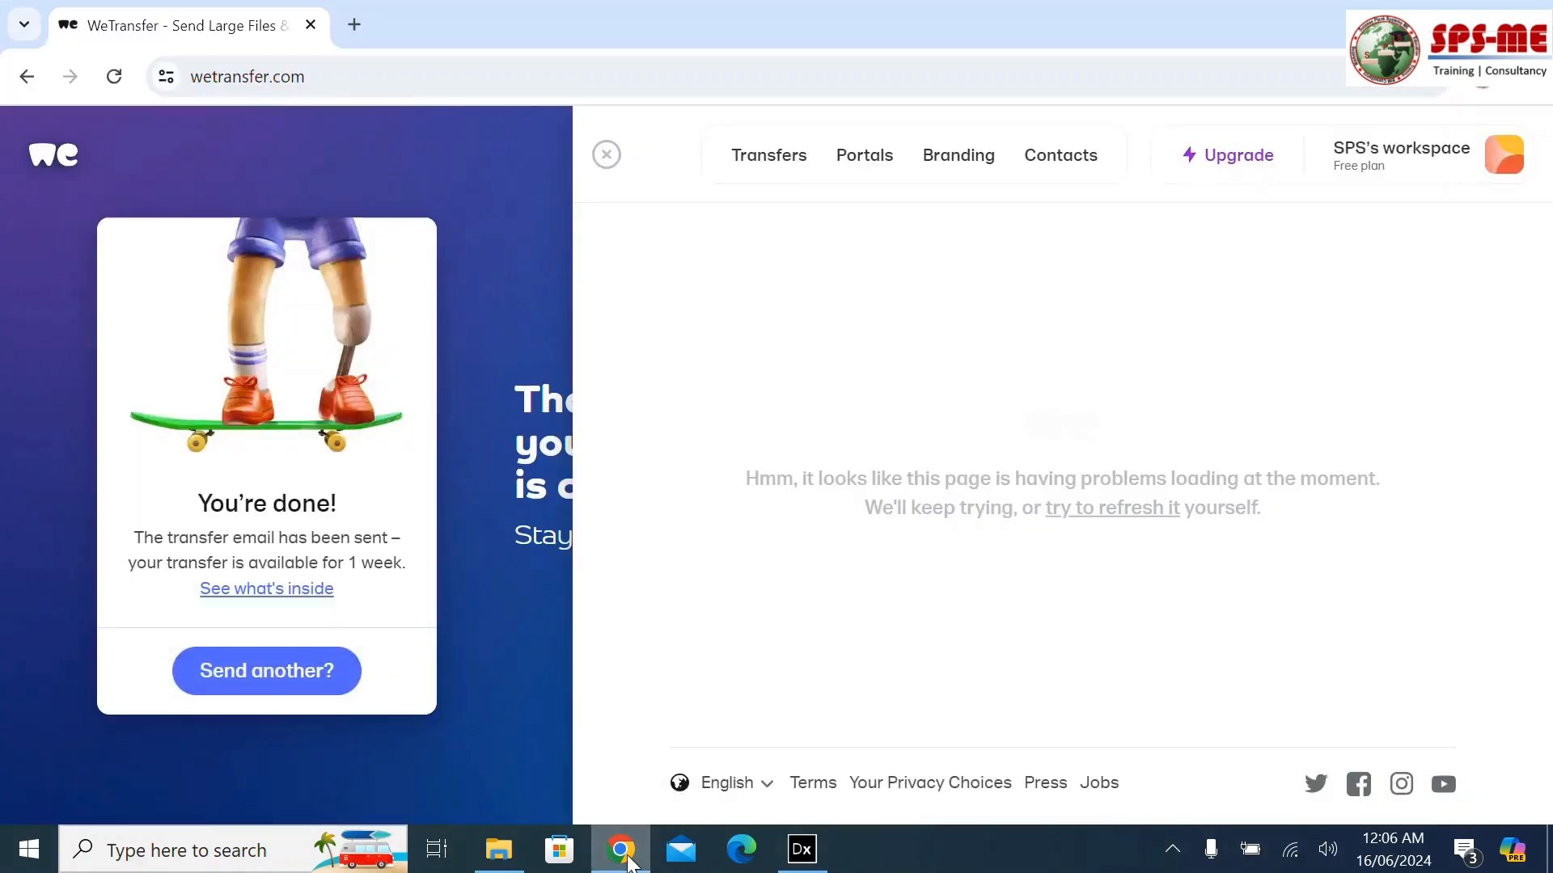
left_click(328, 75)
type("google")
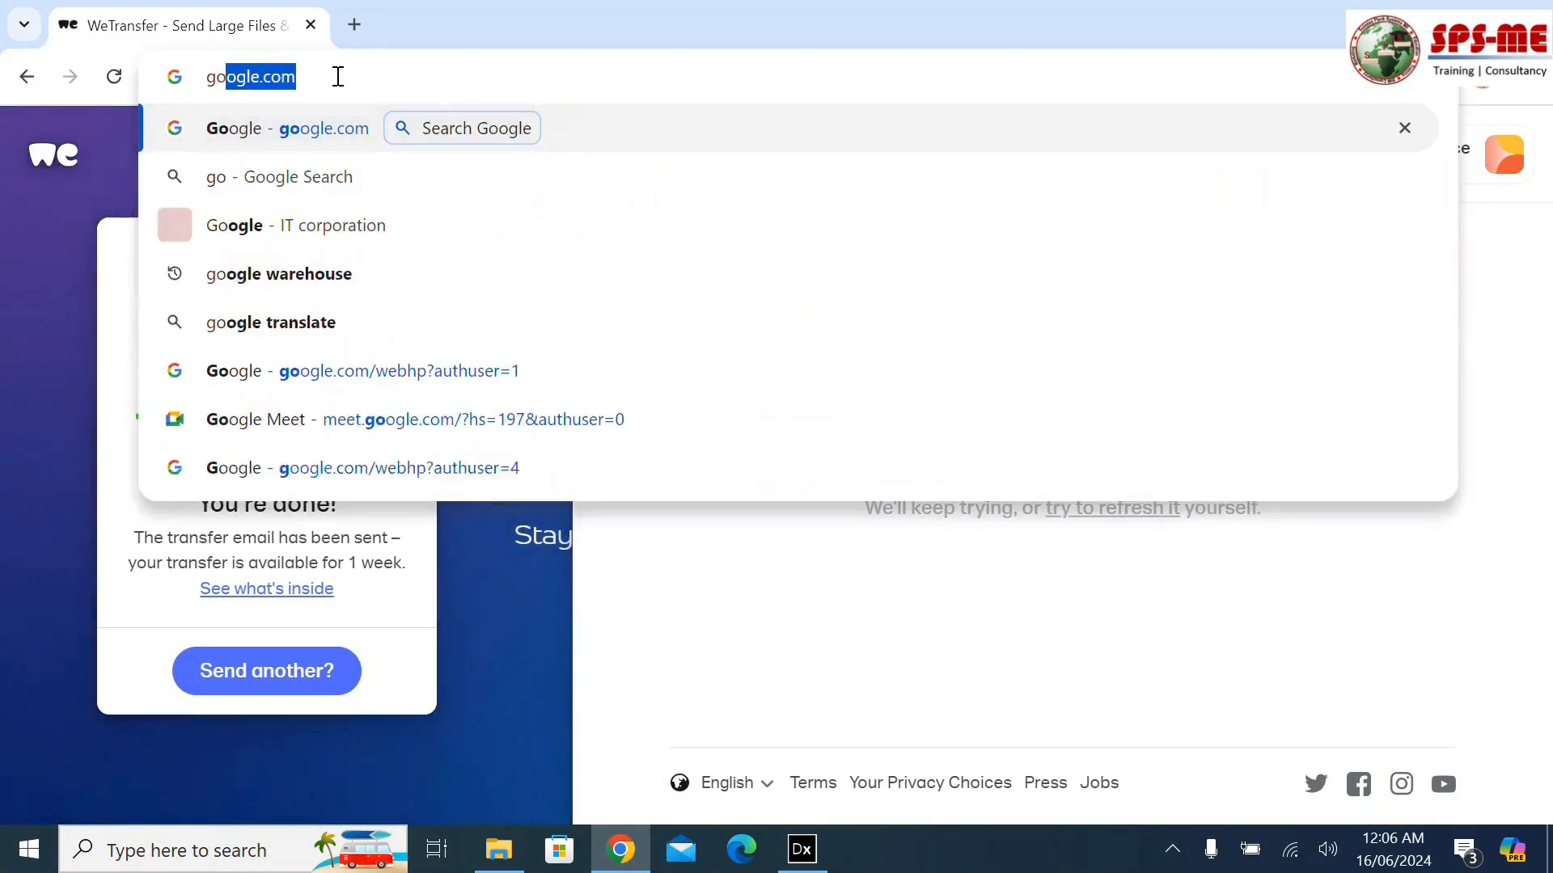
key("Return")
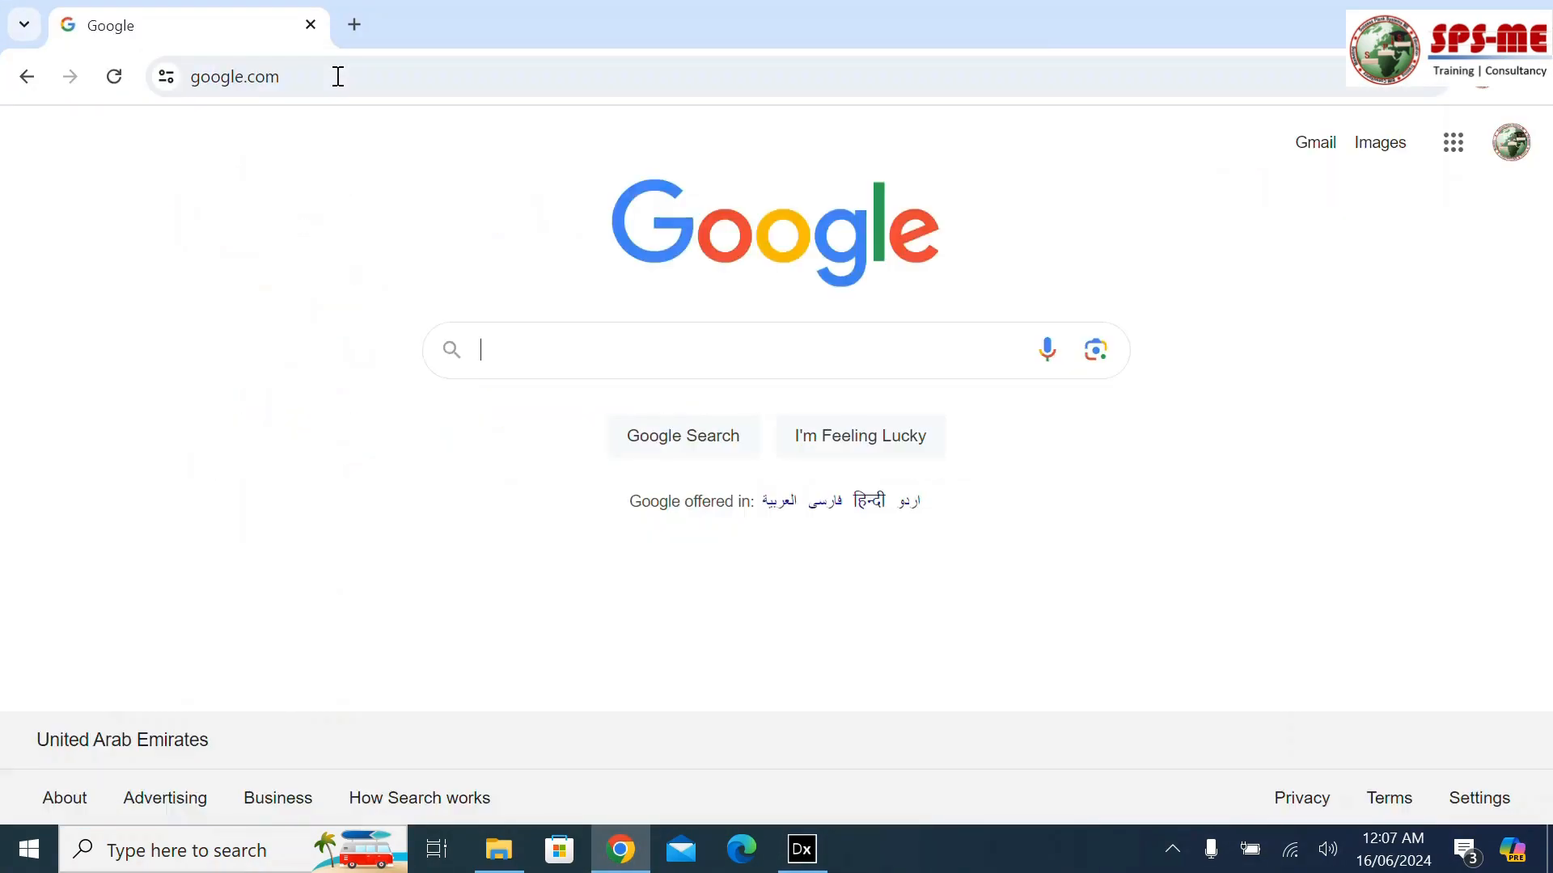
type("painti")
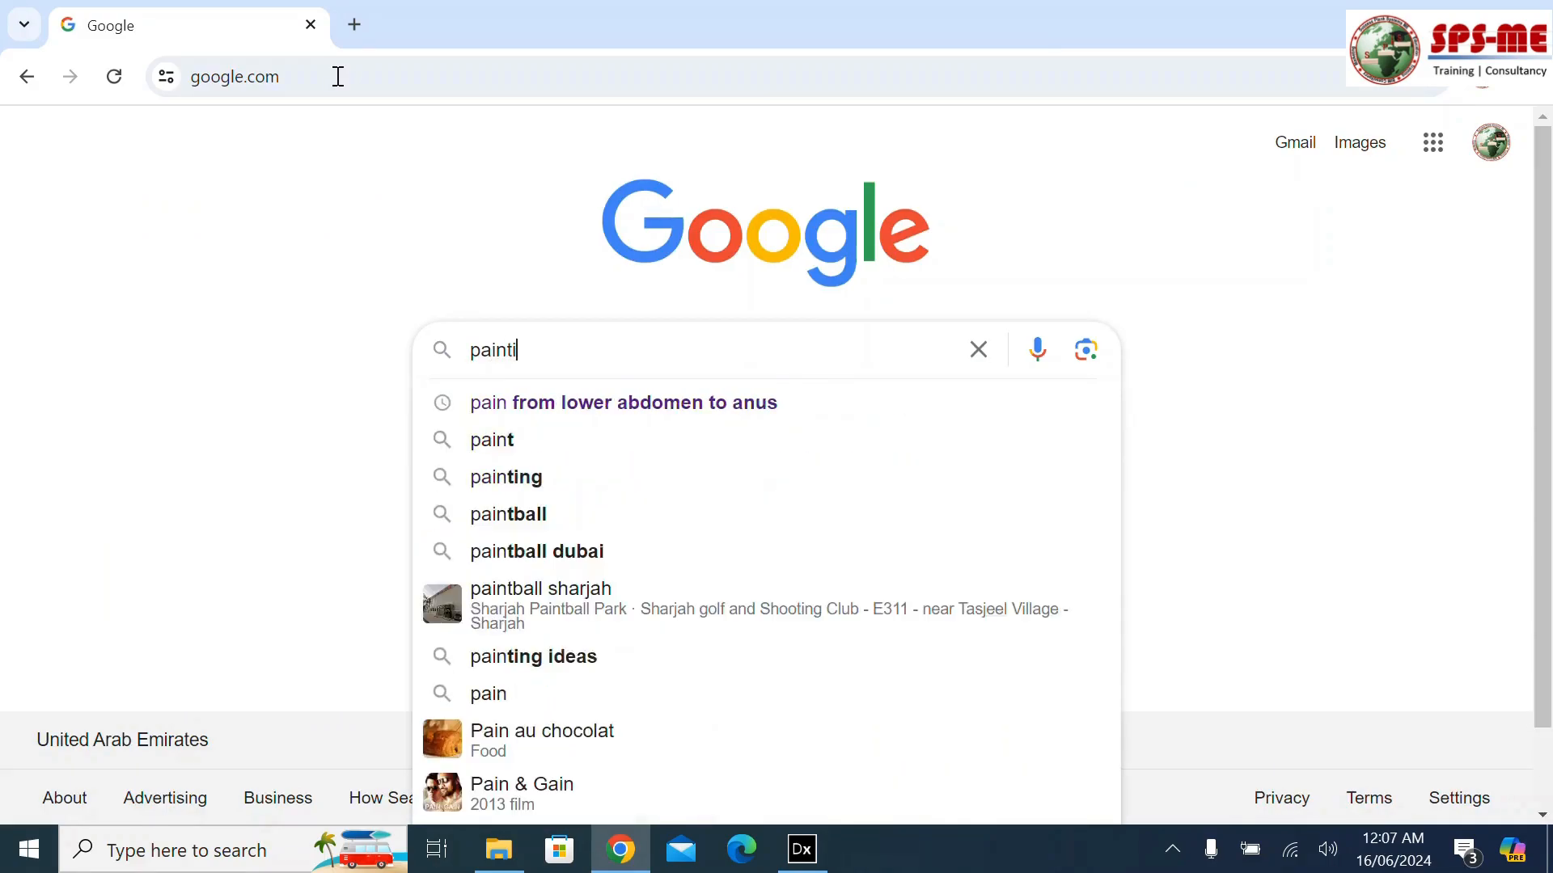
type("ngs")
key("Return")
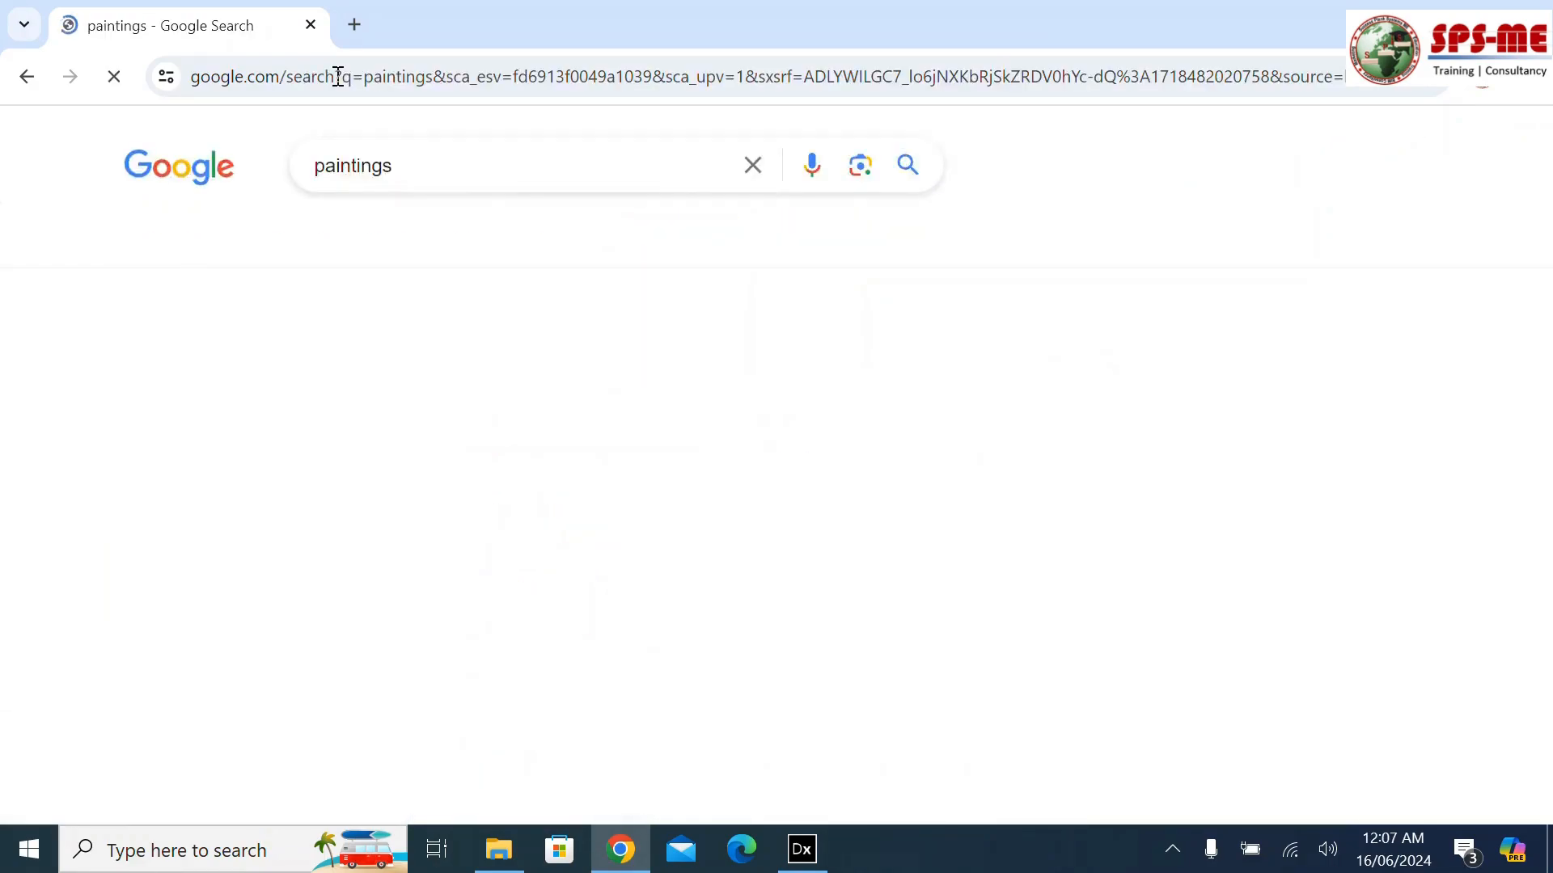
Save the Mona Lisa image from the image results to the Desktop as a JPEG named Monalisa
scroll(463, 394, "down", 6)
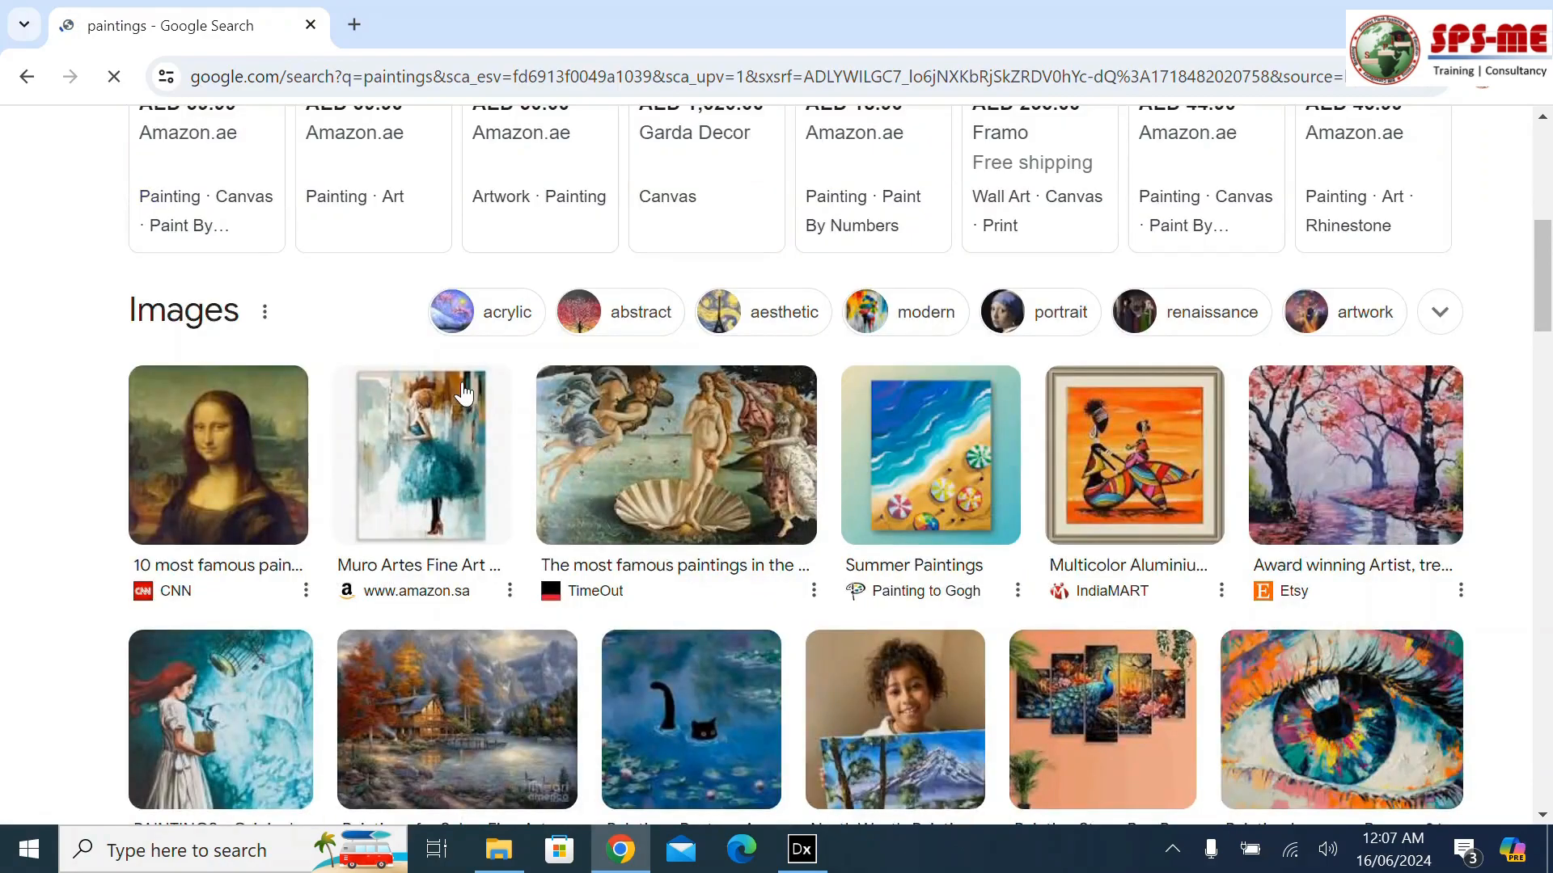
left_click(190, 489)
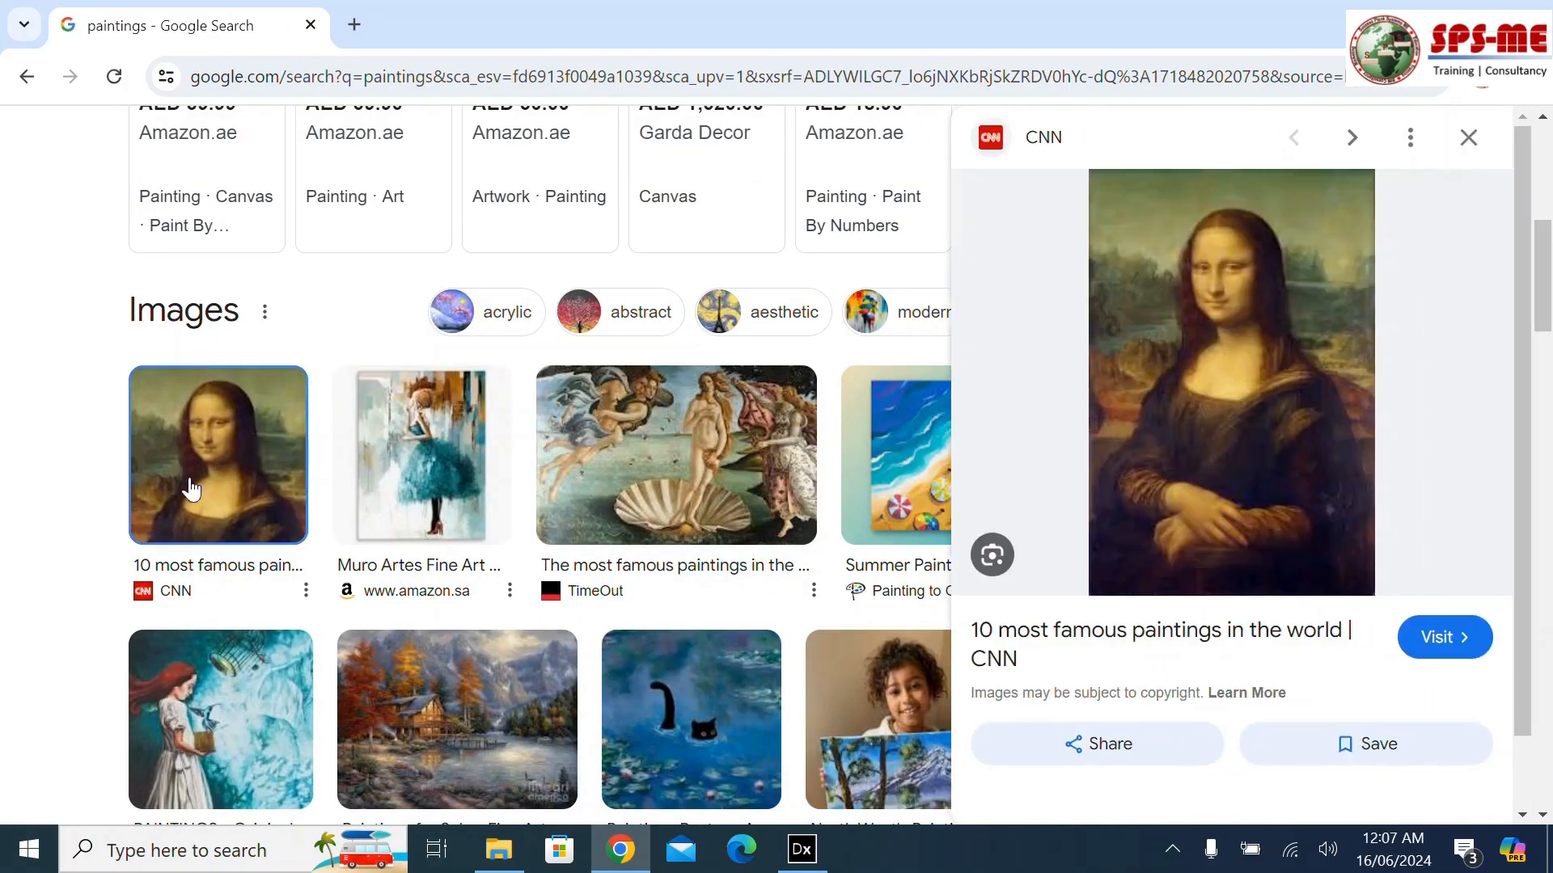
right_click(1199, 343)
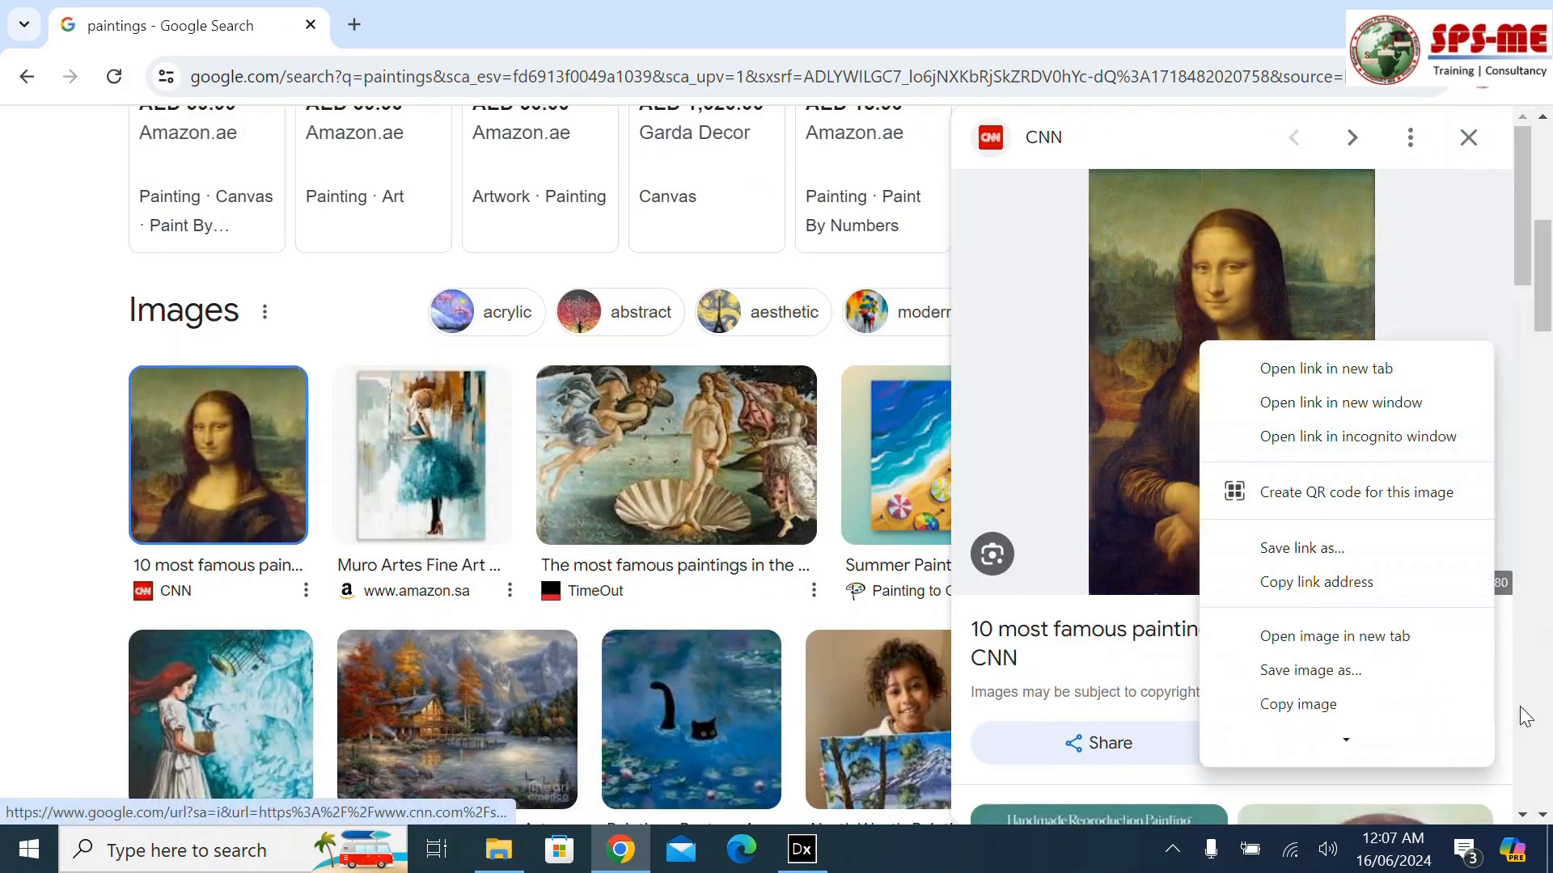
scroll(1326, 732, "down", 2)
left_click(1326, 585)
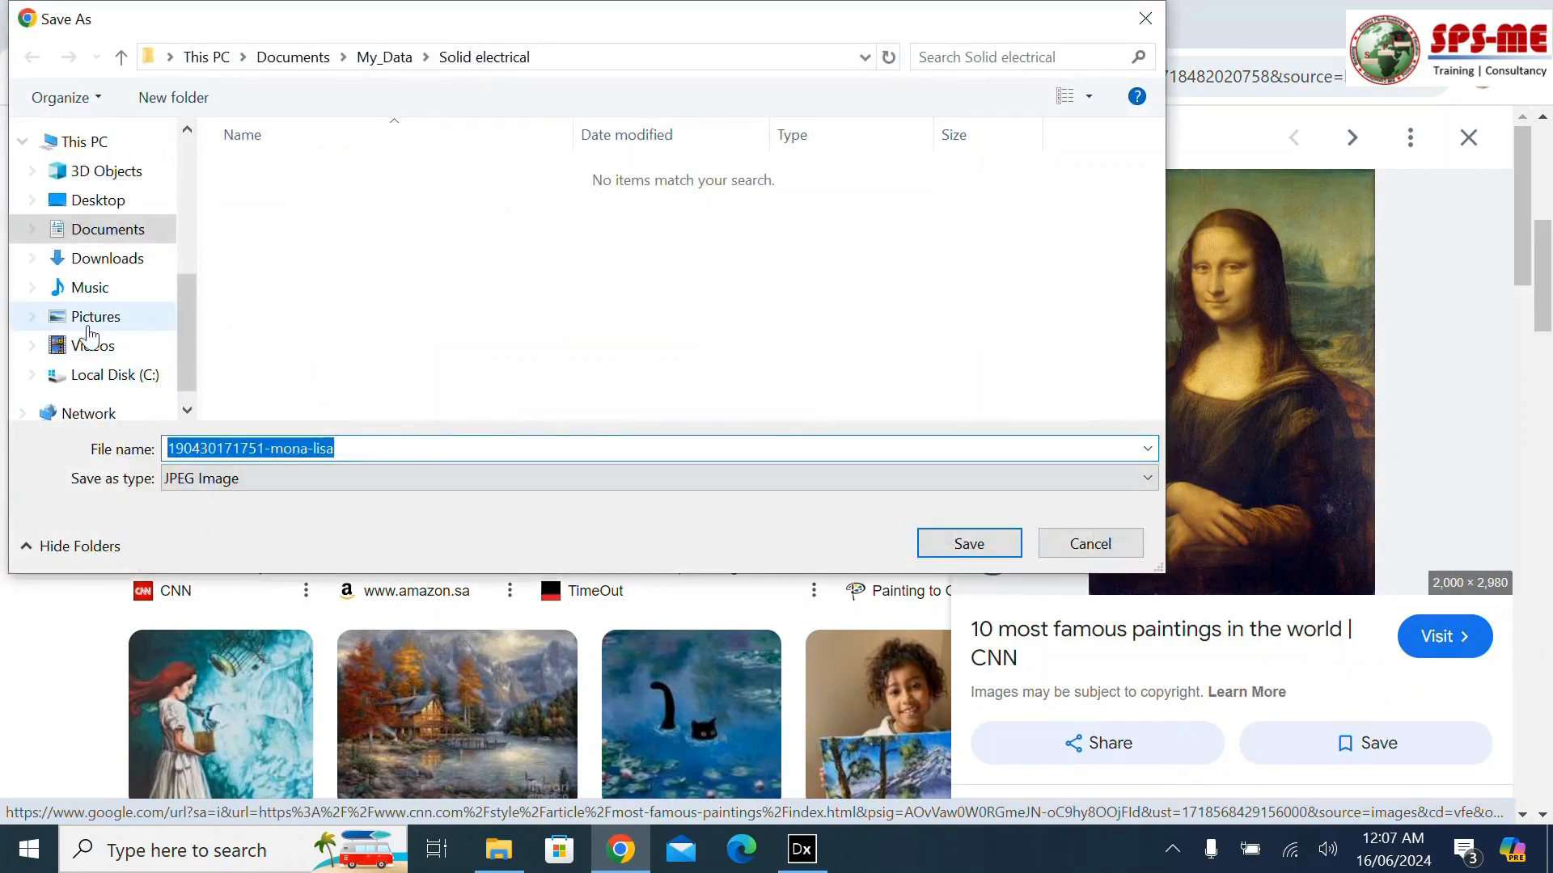
left_click_drag(177, 318, 228, 180)
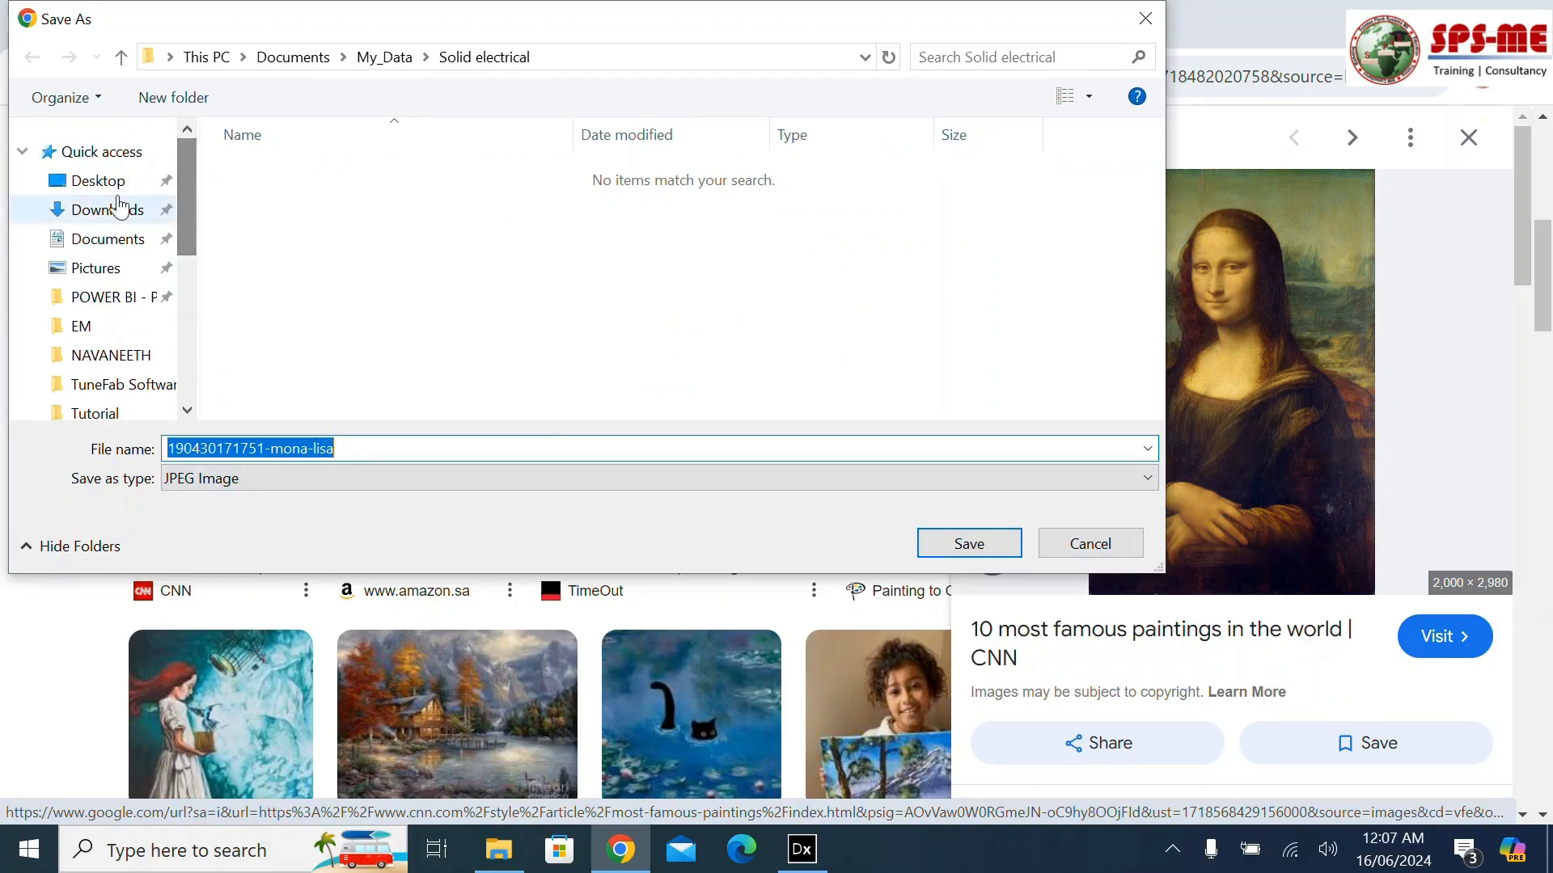
left_click(109, 195)
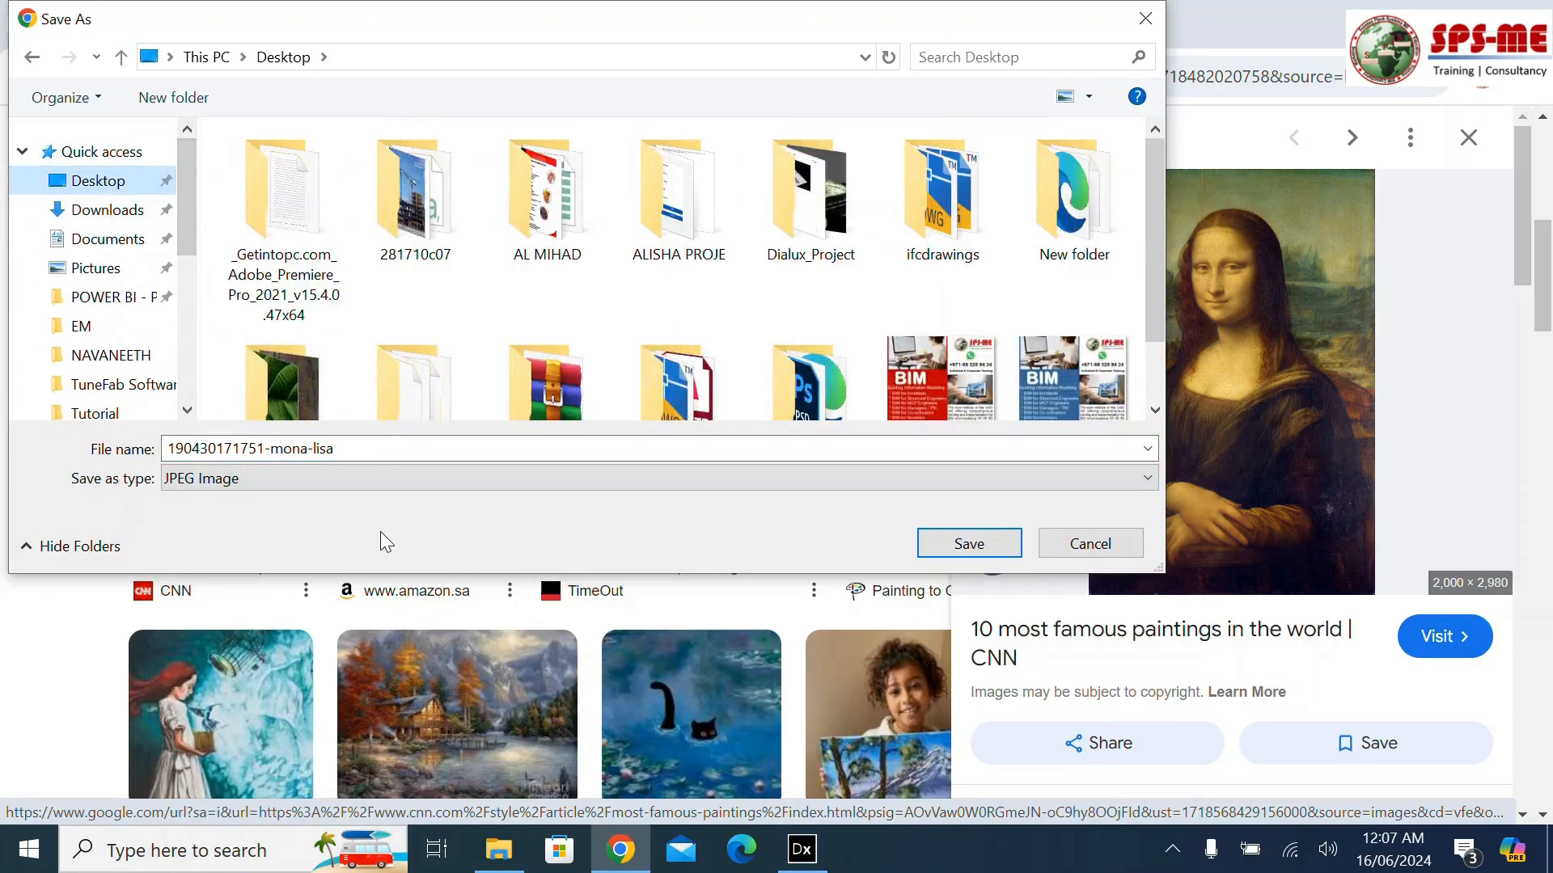
left_click(394, 451)
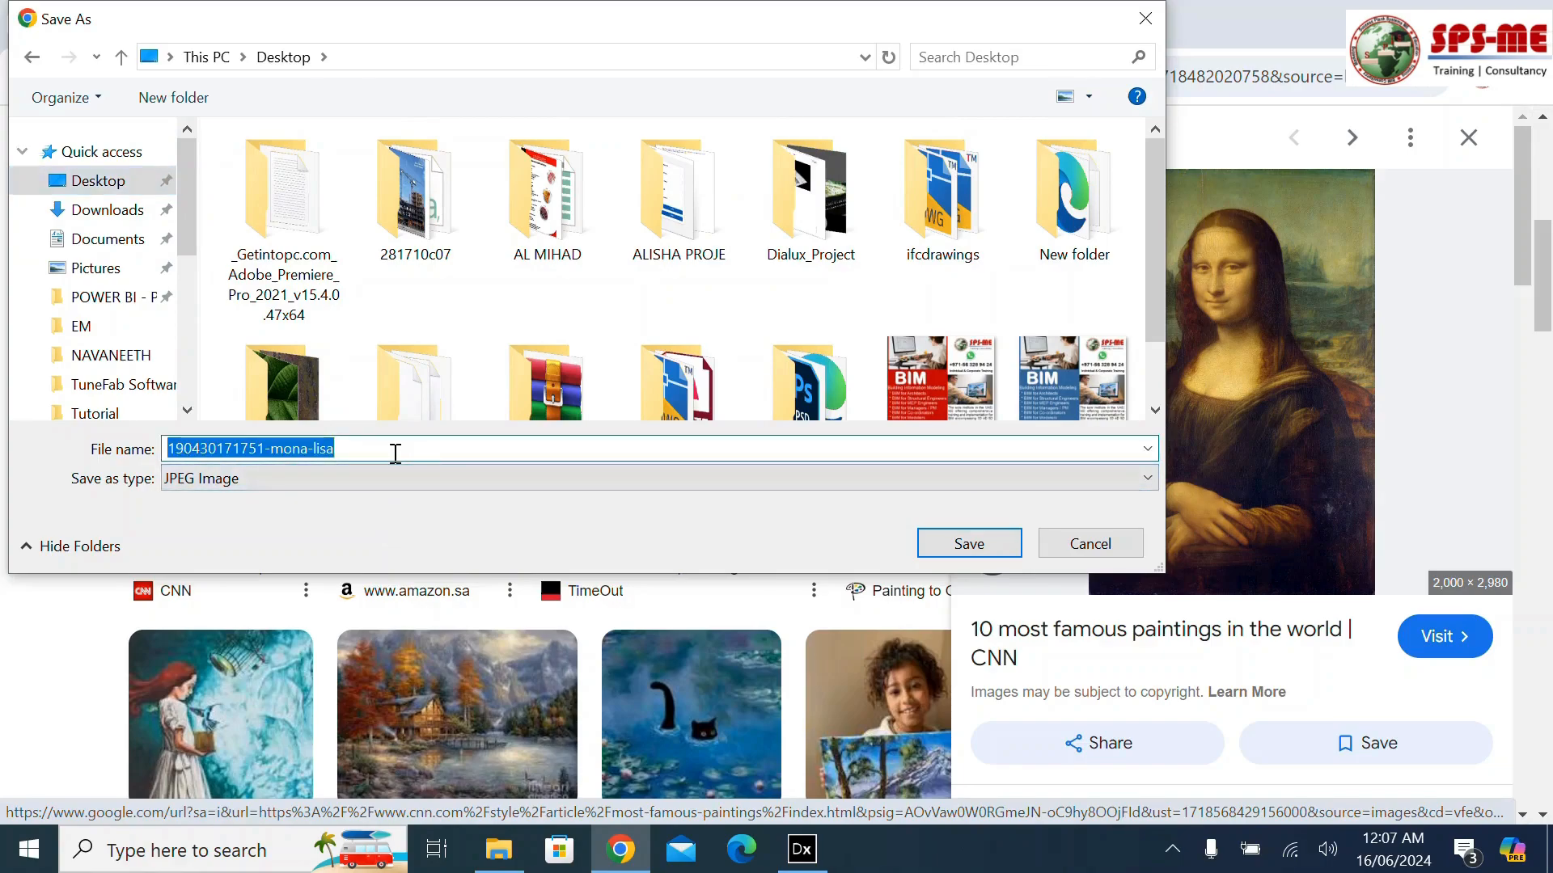
type("Monalisa")
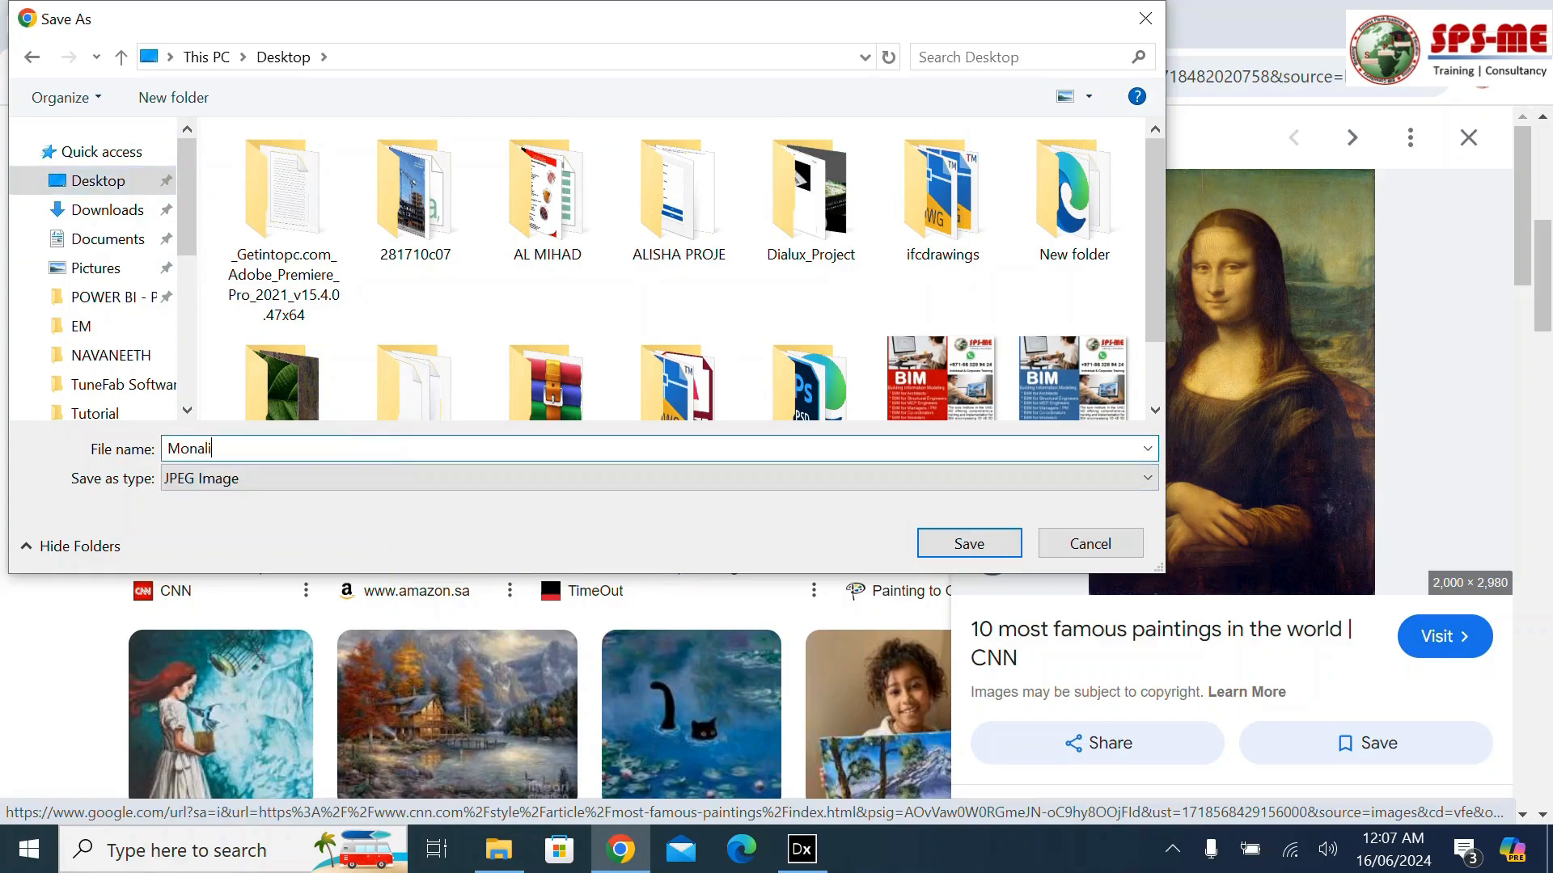
left_click(997, 548)
Return to DIALux evo and create a texture material from the Monalisa image on the Desktop
left_click(813, 862)
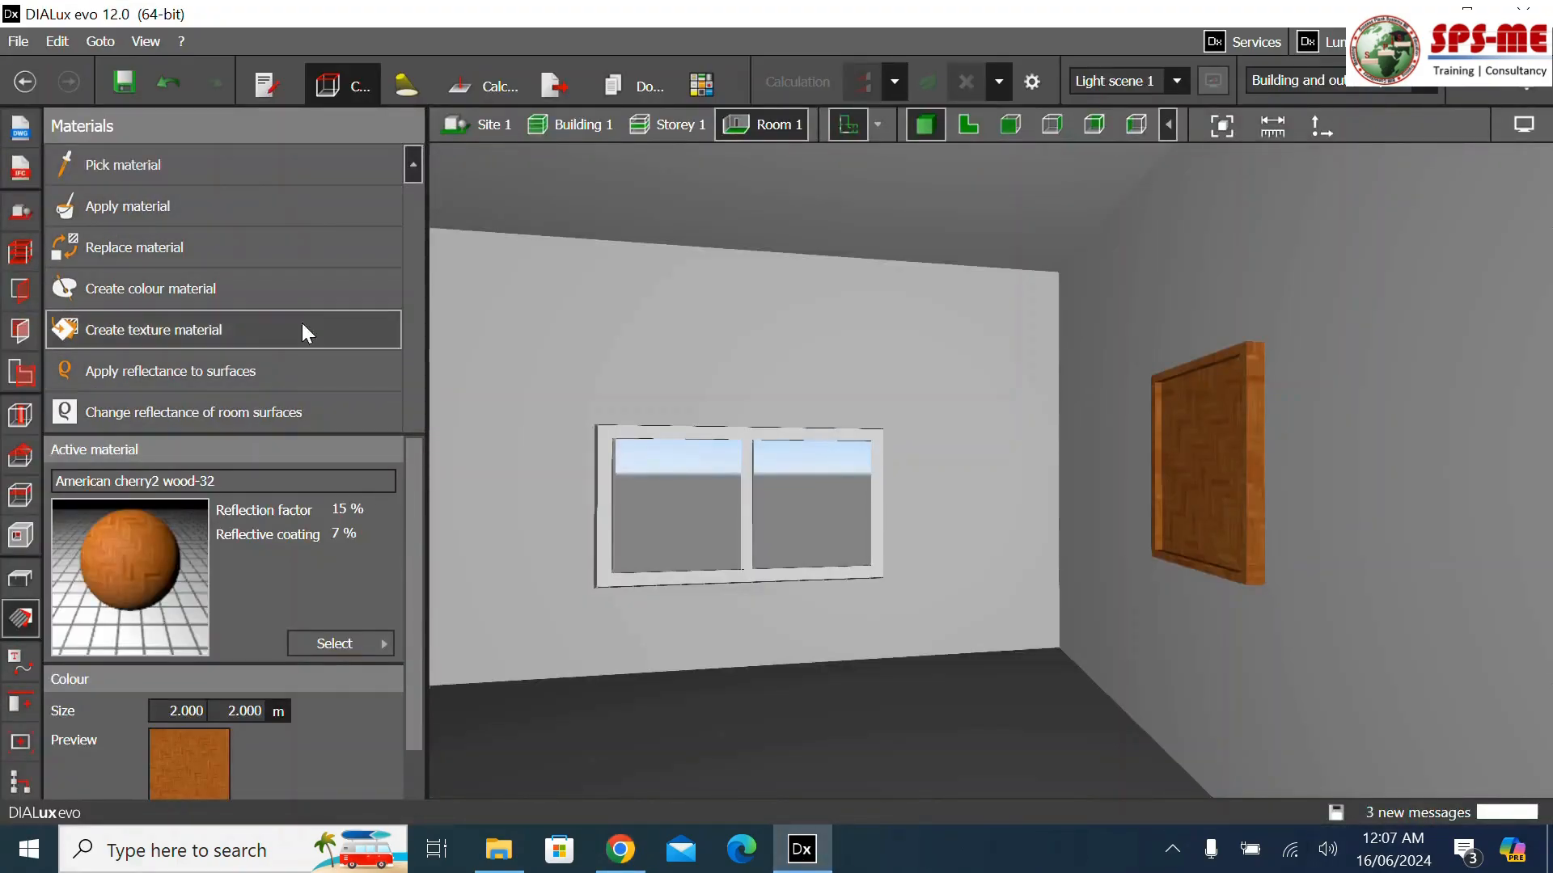
left_click(236, 327)
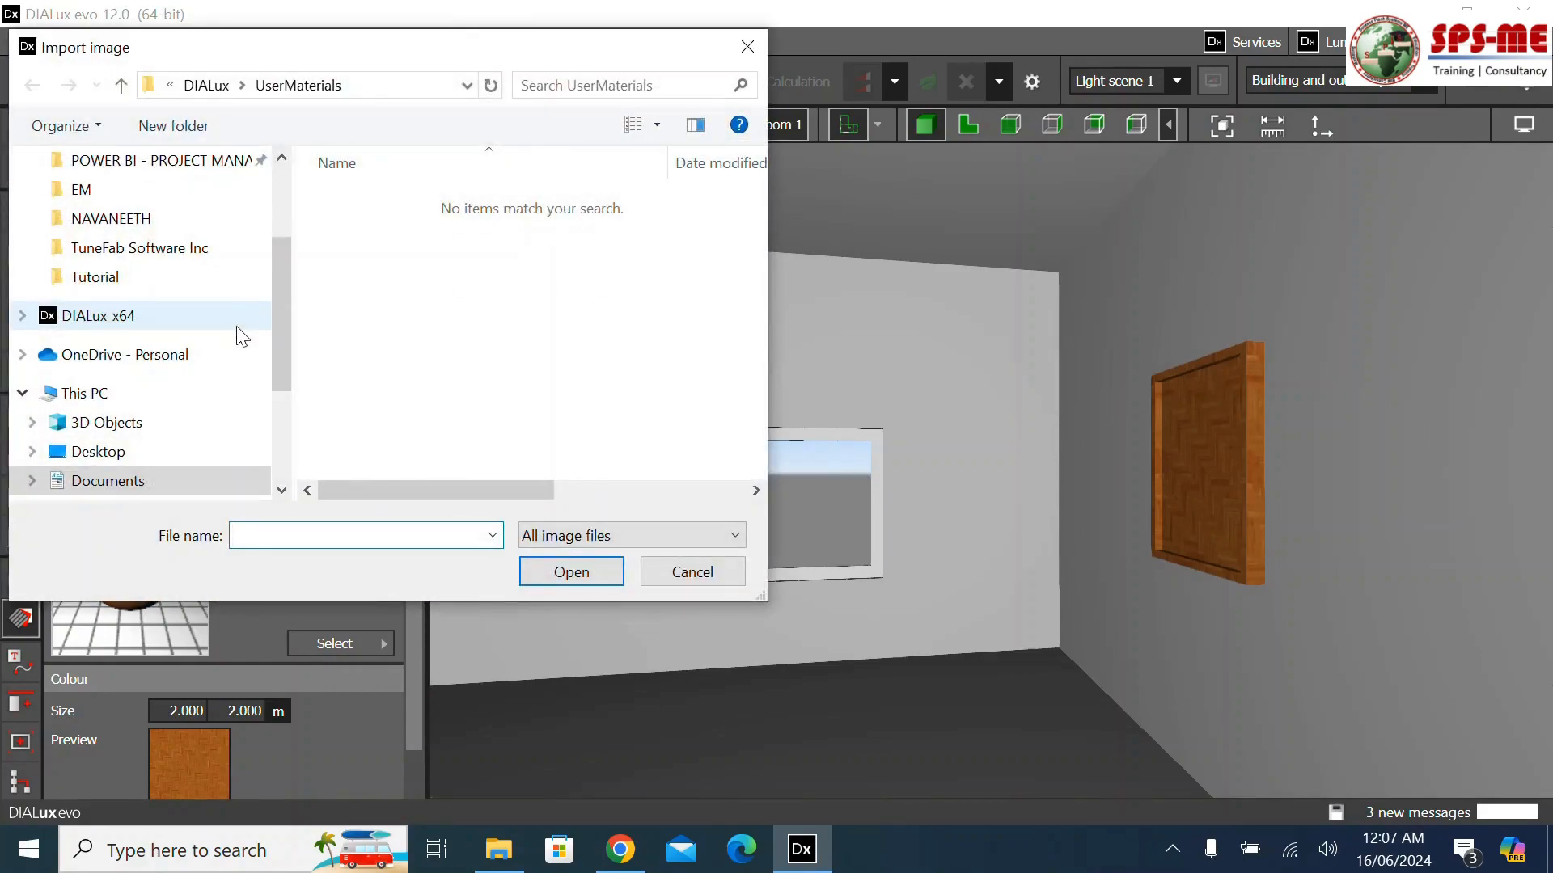
left_click_drag(281, 257, 266, 197)
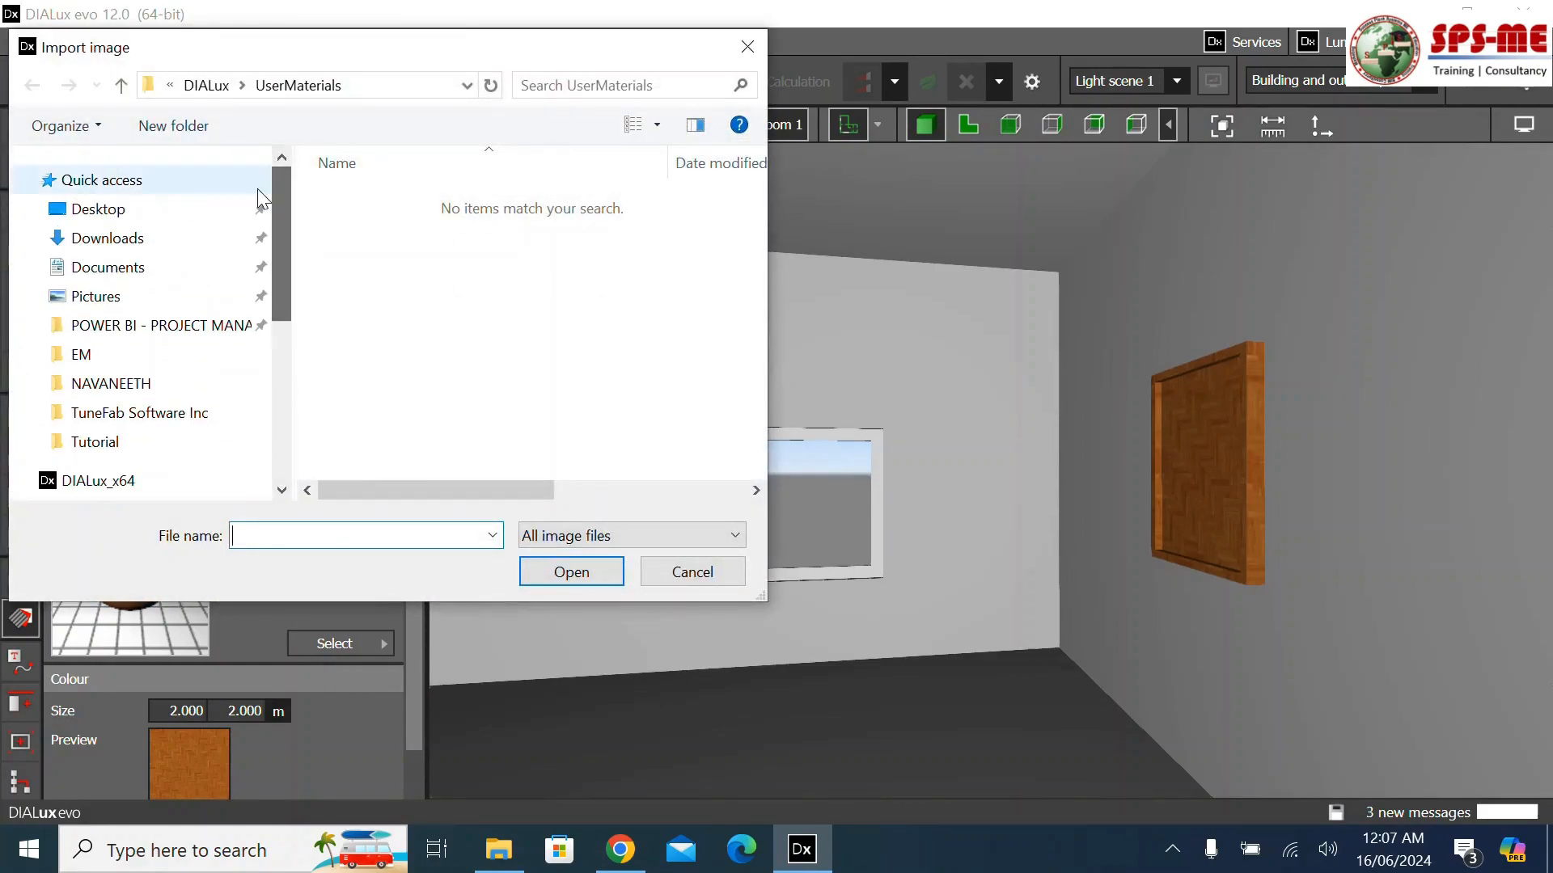
left_click(113, 212)
left_click(511, 249)
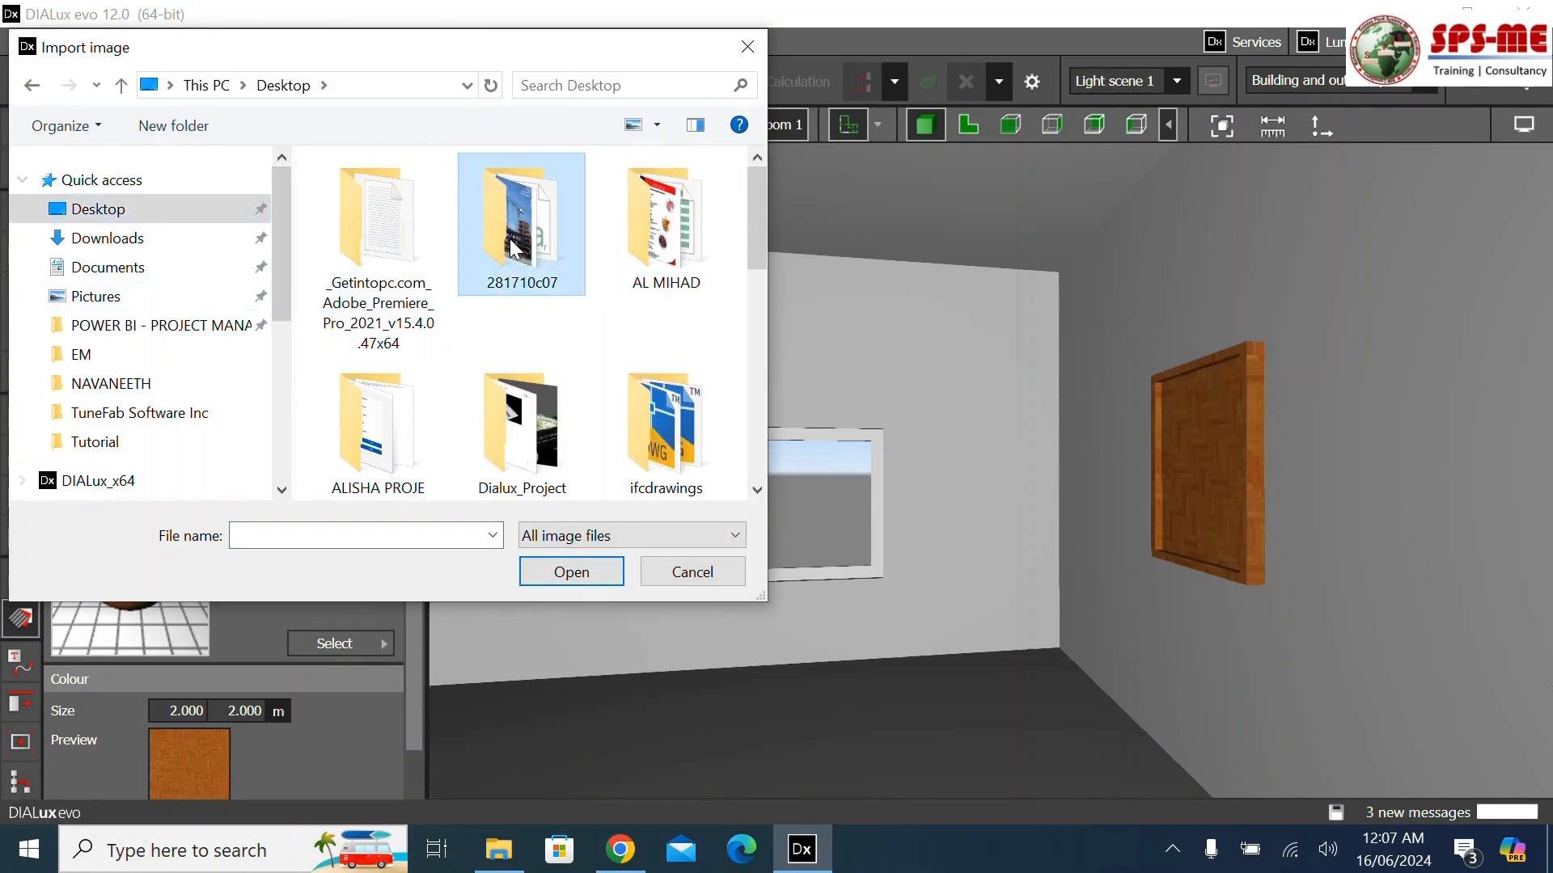
key("m")
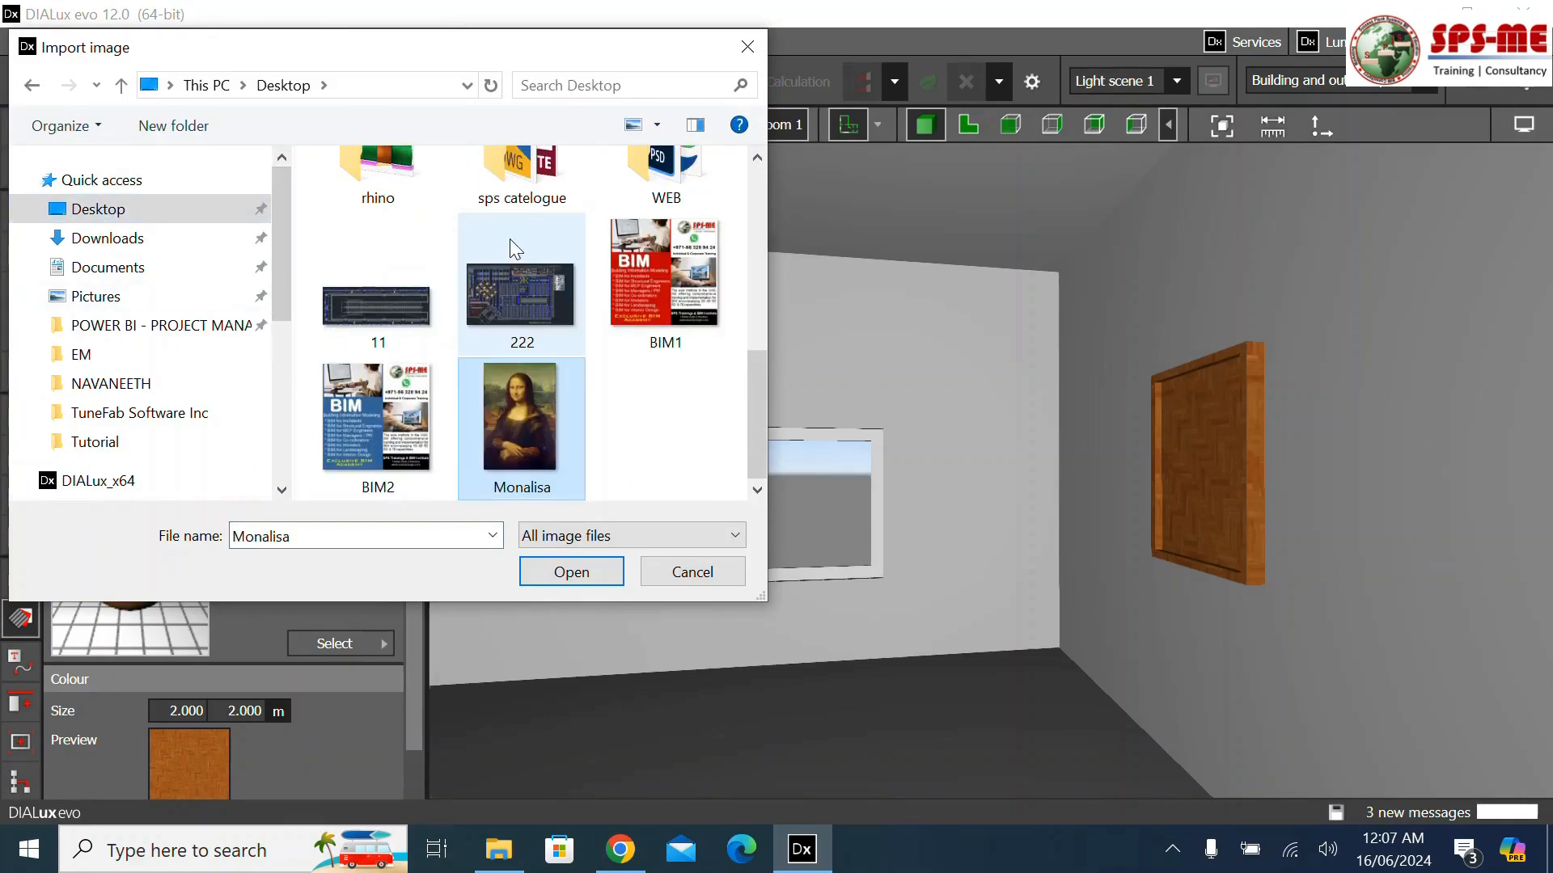
left_click(556, 580)
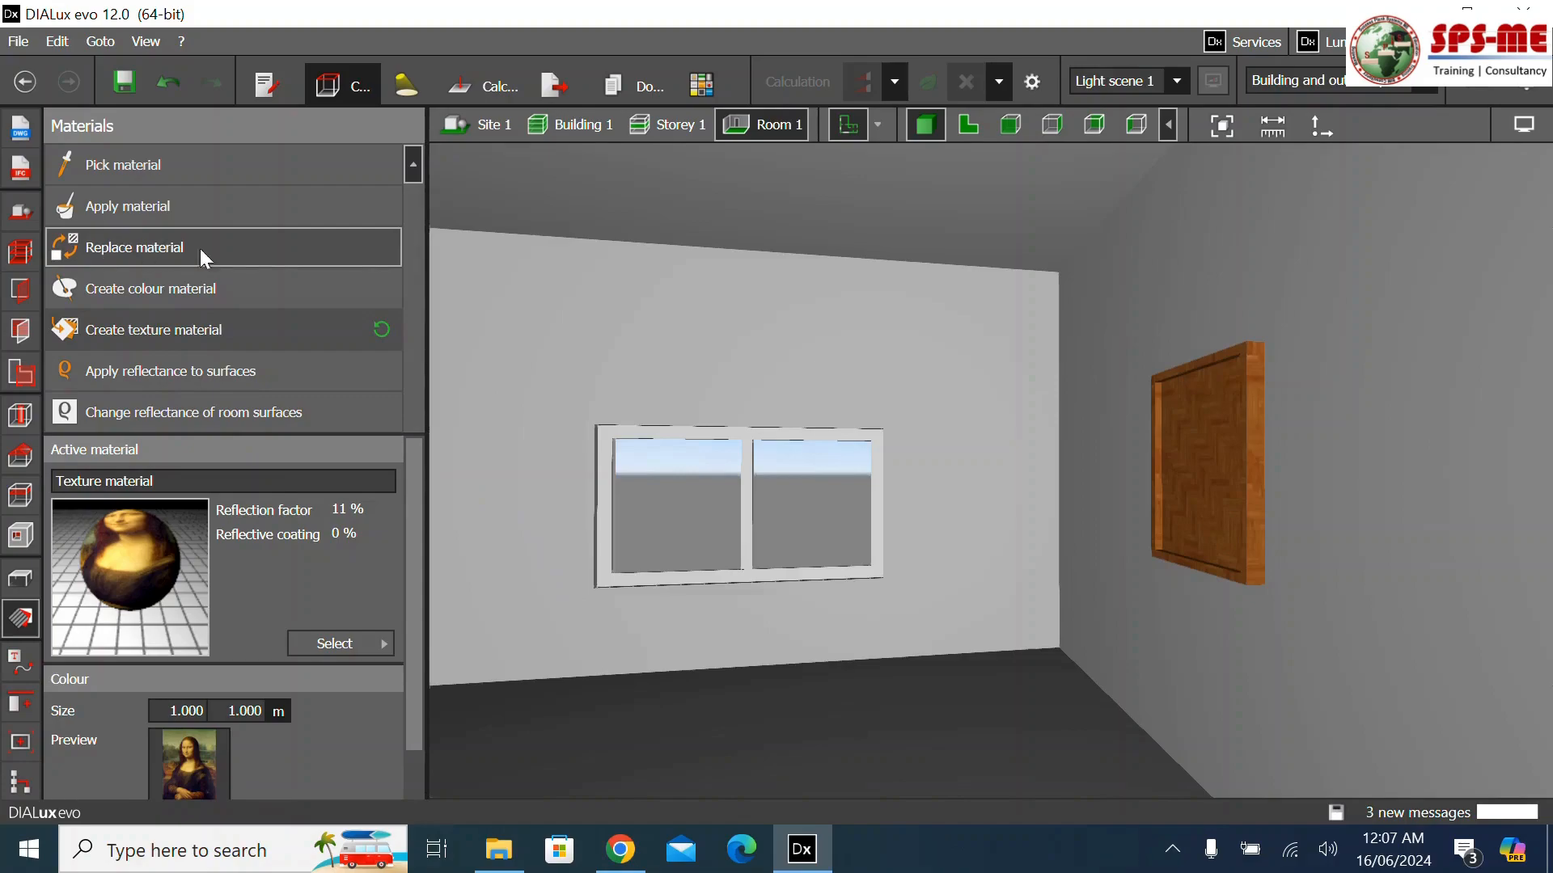
Apply the Mona Lisa texture to the recessed inner face of the wooden wall frame and inspect it up close
left_click(114, 212)
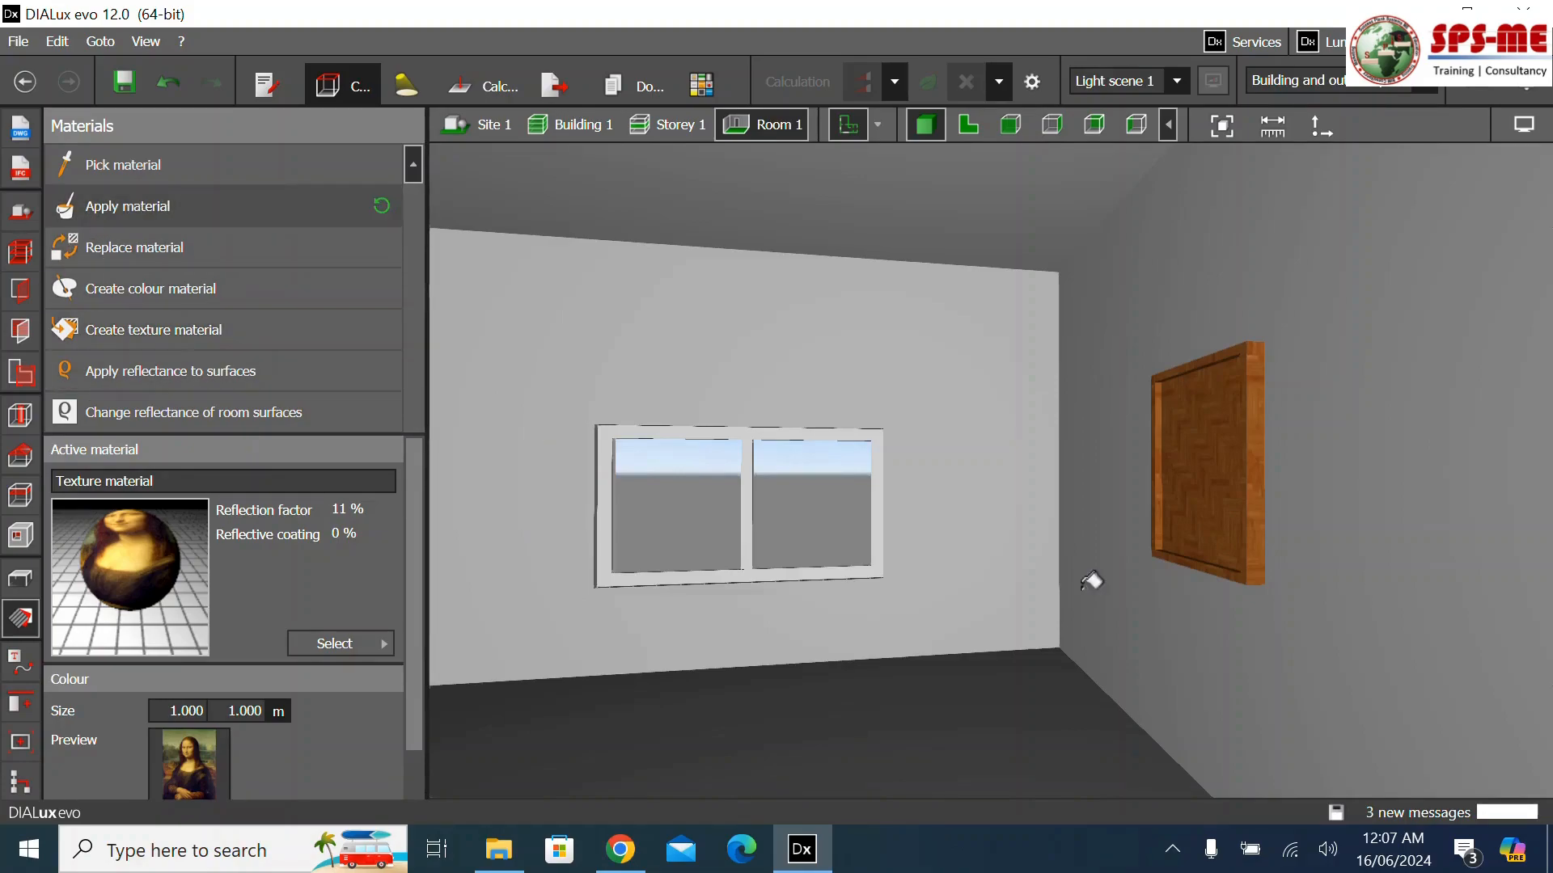
left_click(1210, 462)
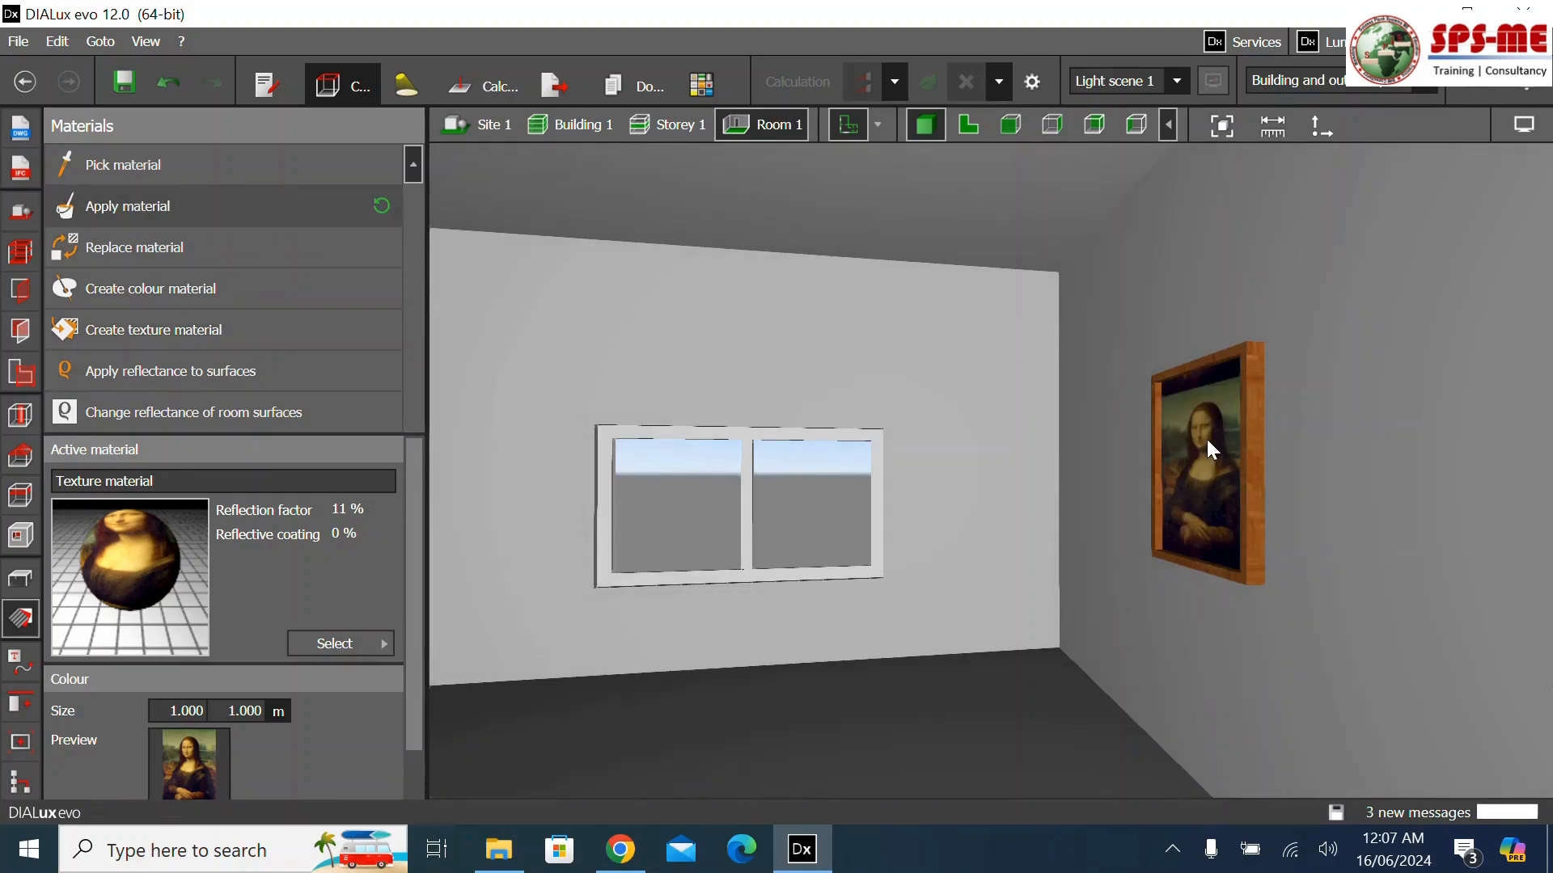
scroll(1203, 441, "up", 5)
scroll(993, 460, "down", 5)
scroll(993, 460, "down", 4)
right_click_drag(960, 580, 1039, 570)
scroll(962, 485, "up", 3)
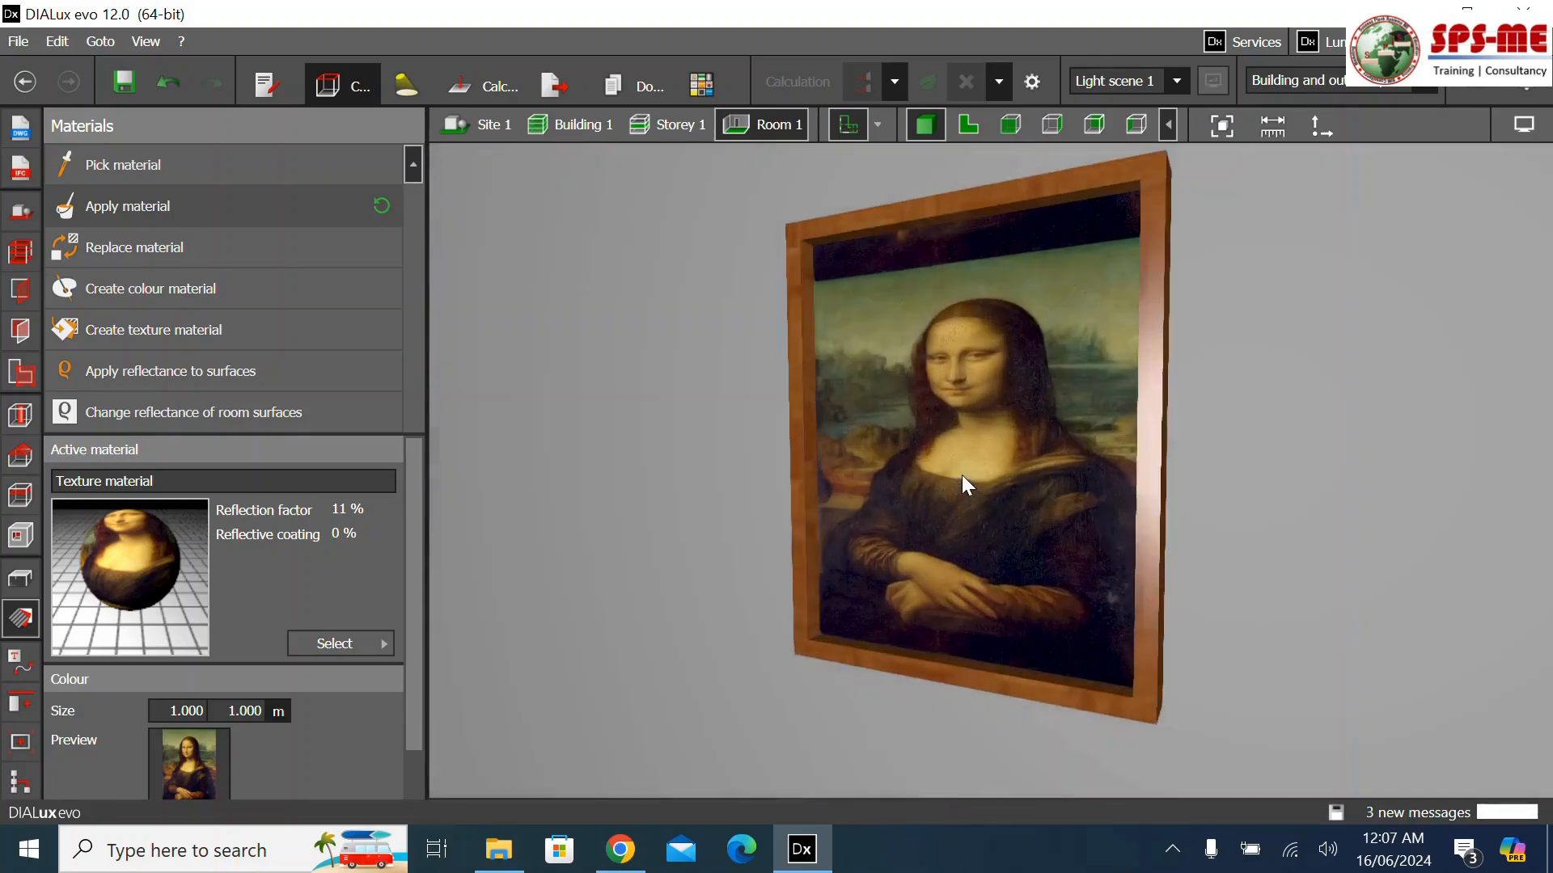
Stretch the painting texture to about 1.11 m high to fill the frame's recess and shift it slightly sideways to centre the portrait
left_click(968, 368)
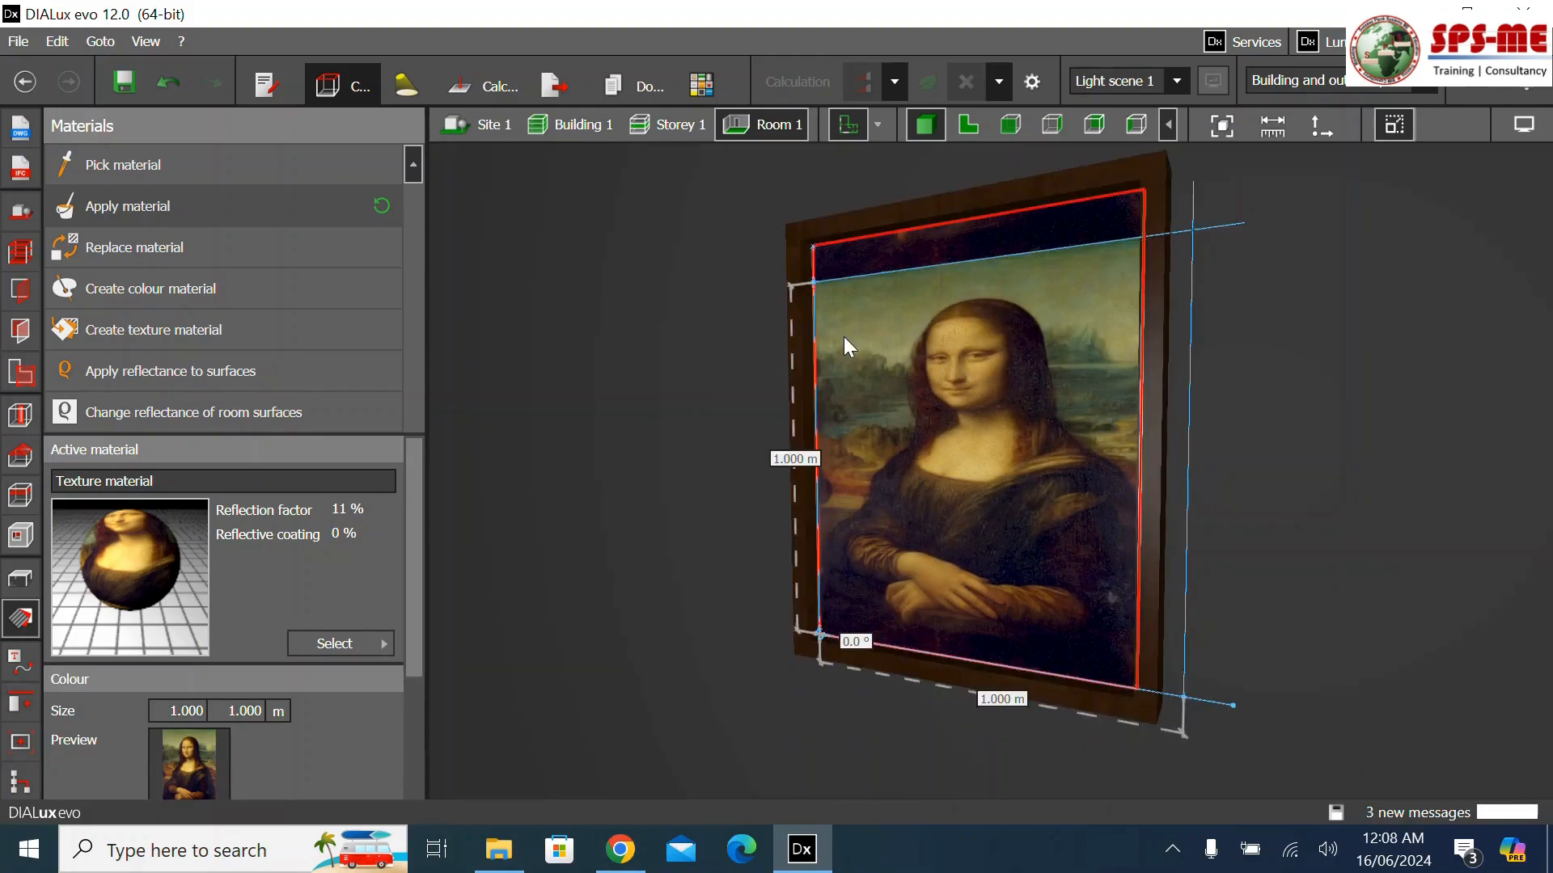
left_click_drag(812, 280, 814, 248)
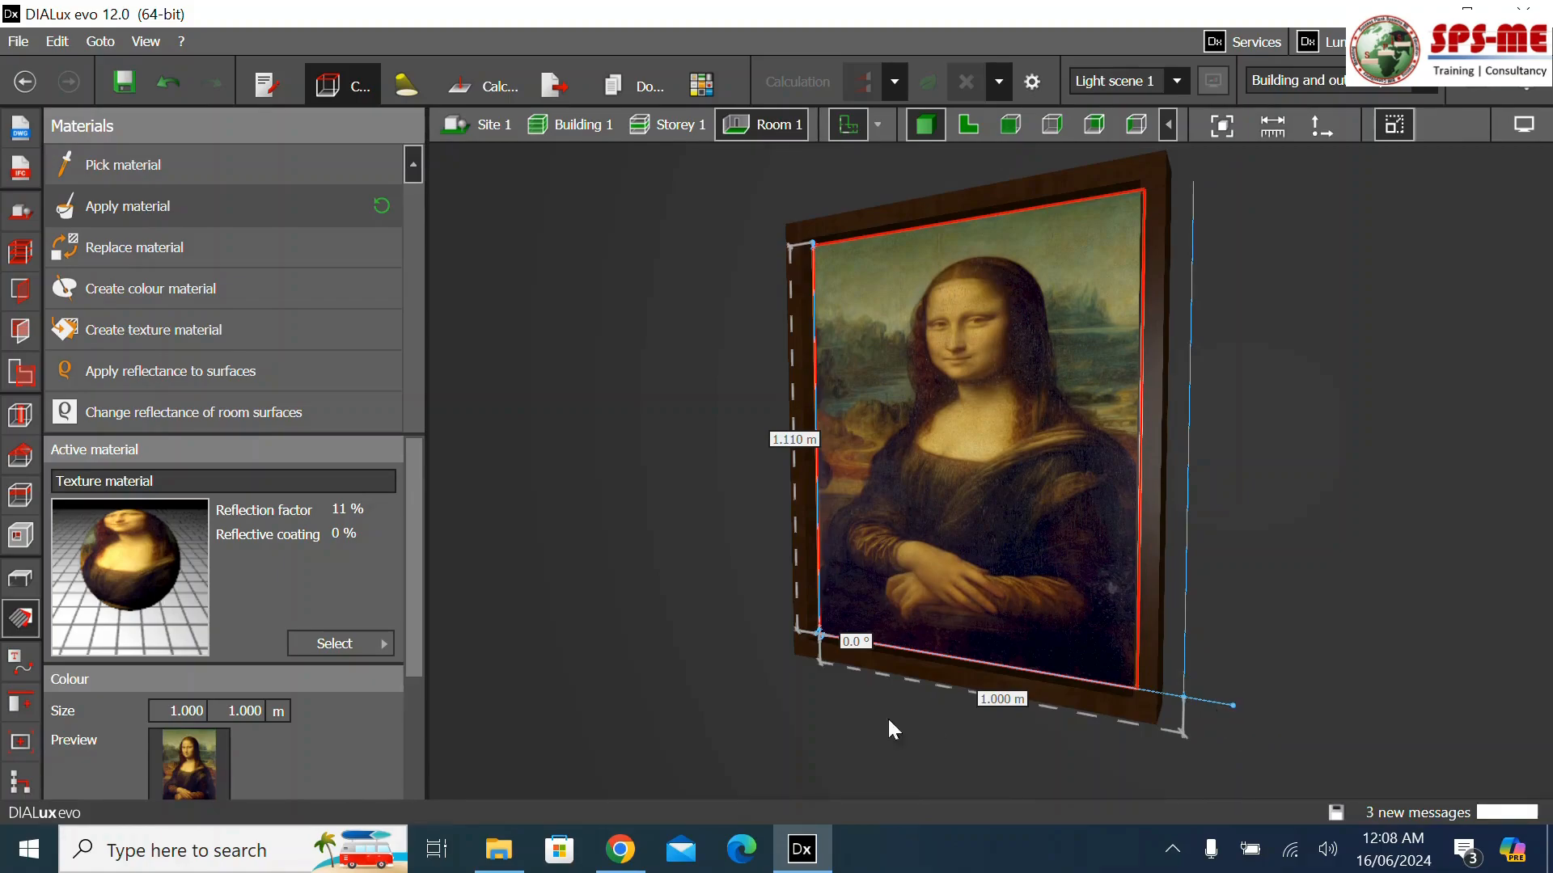
left_click_drag(819, 635, 809, 635)
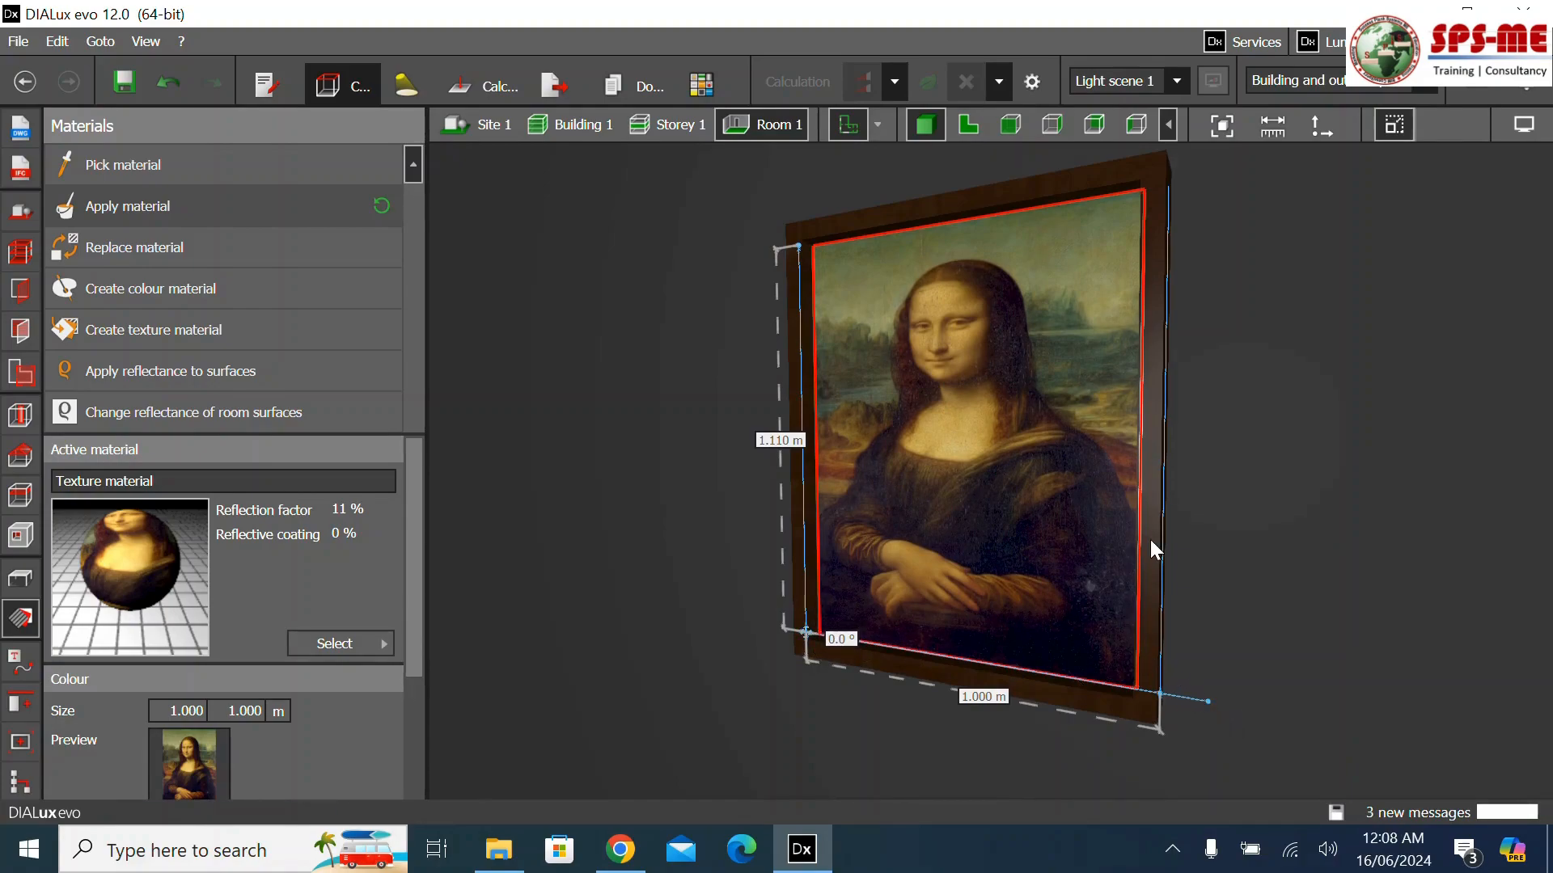
left_click(621, 518)
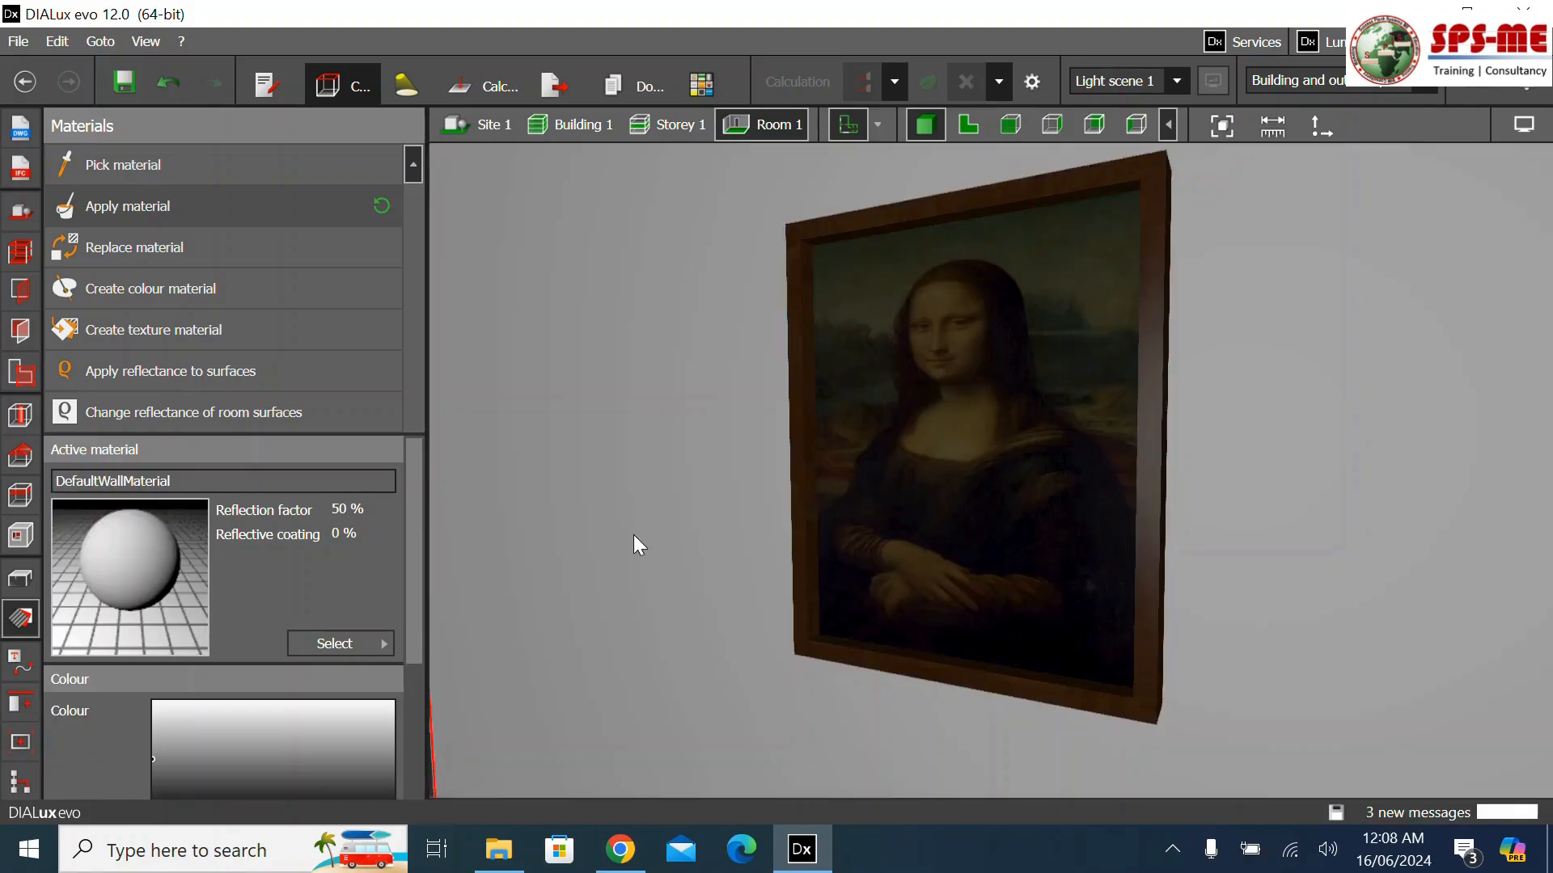
Examine Room 1 from several angles, including the framed painting, both windows and the wooden counter
scroll(1050, 505, "down", 5)
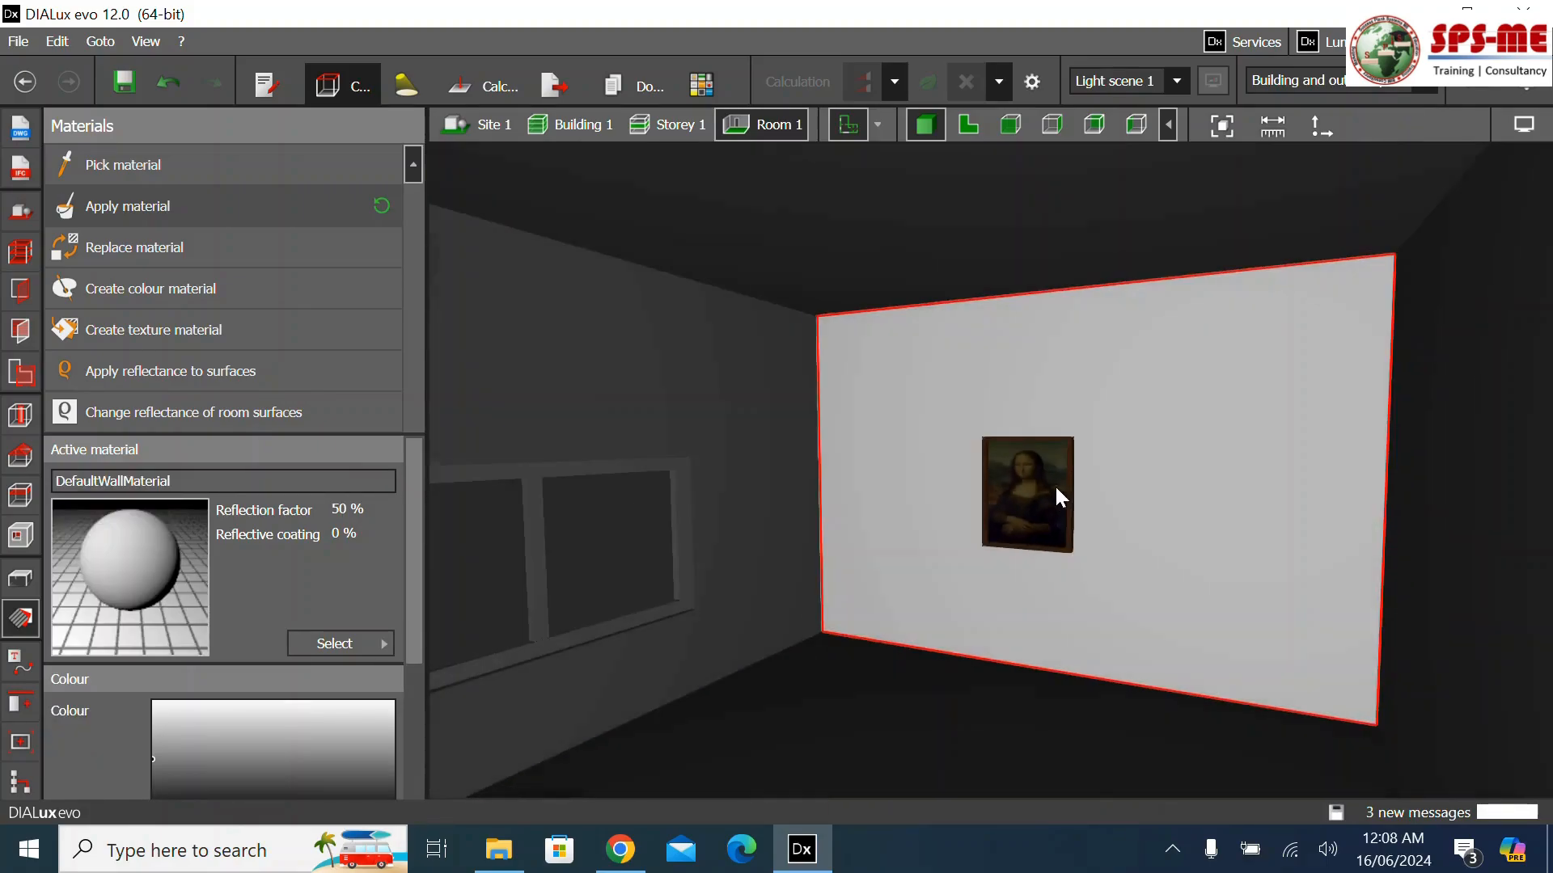
left_click(752, 764)
scroll(874, 526, "down", 5)
scroll(875, 525, "down", 3)
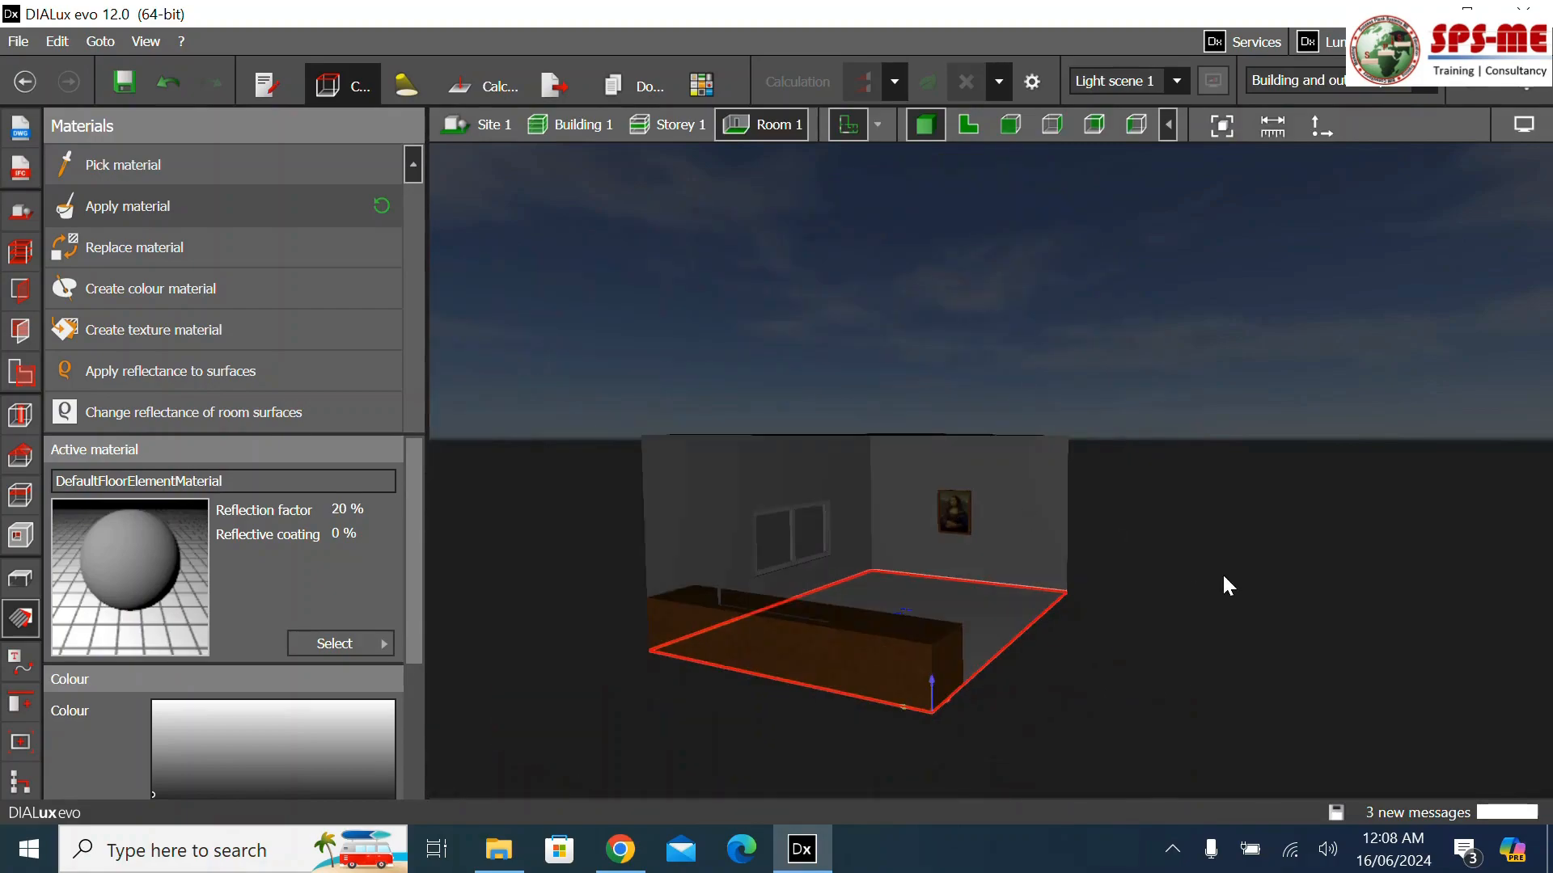
left_click(1221, 574)
scroll(1014, 691, "up", 4)
right_click_drag(1201, 687, 1147, 705)
scroll(623, 414, "up", 5)
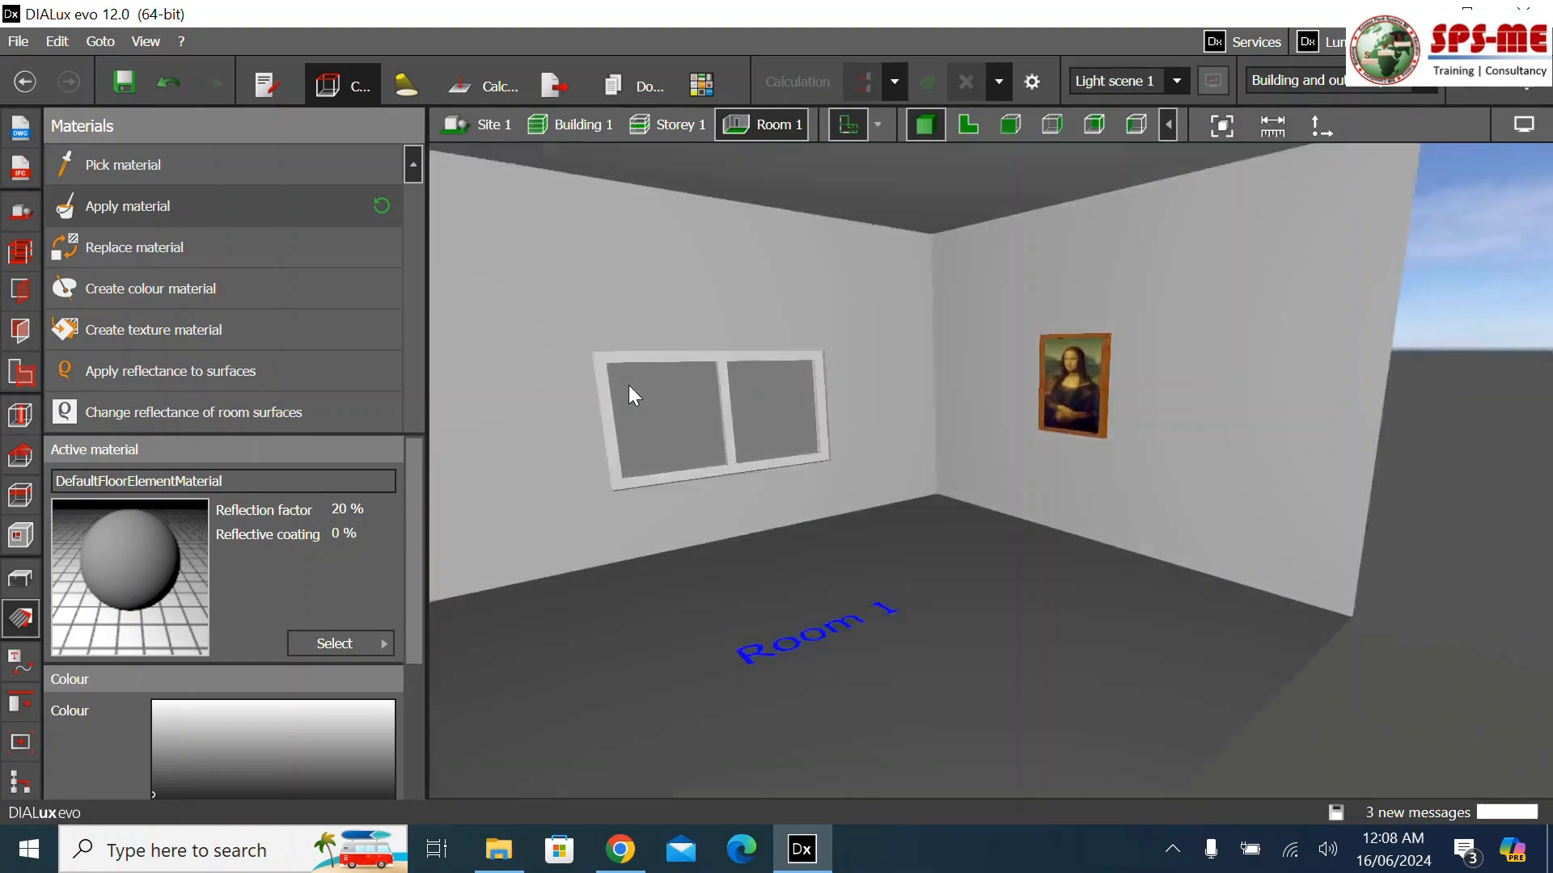
scroll(1142, 419, "down", 6)
right_click_drag(1288, 634, 1222, 656)
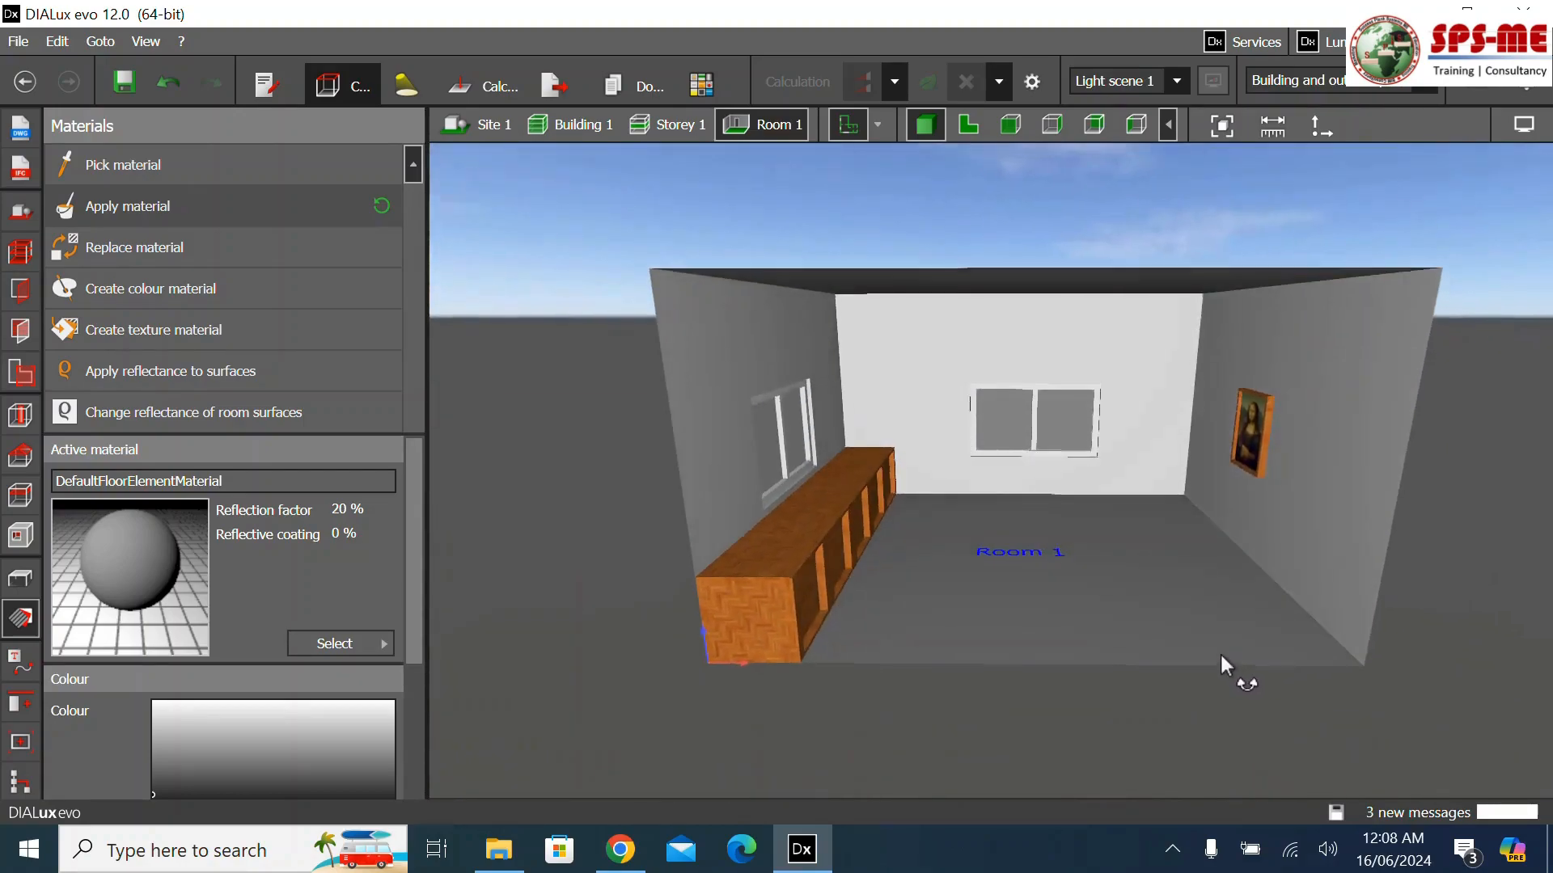
scroll(1091, 430, "up", 4)
right_click_drag(1099, 677, 1075, 670)
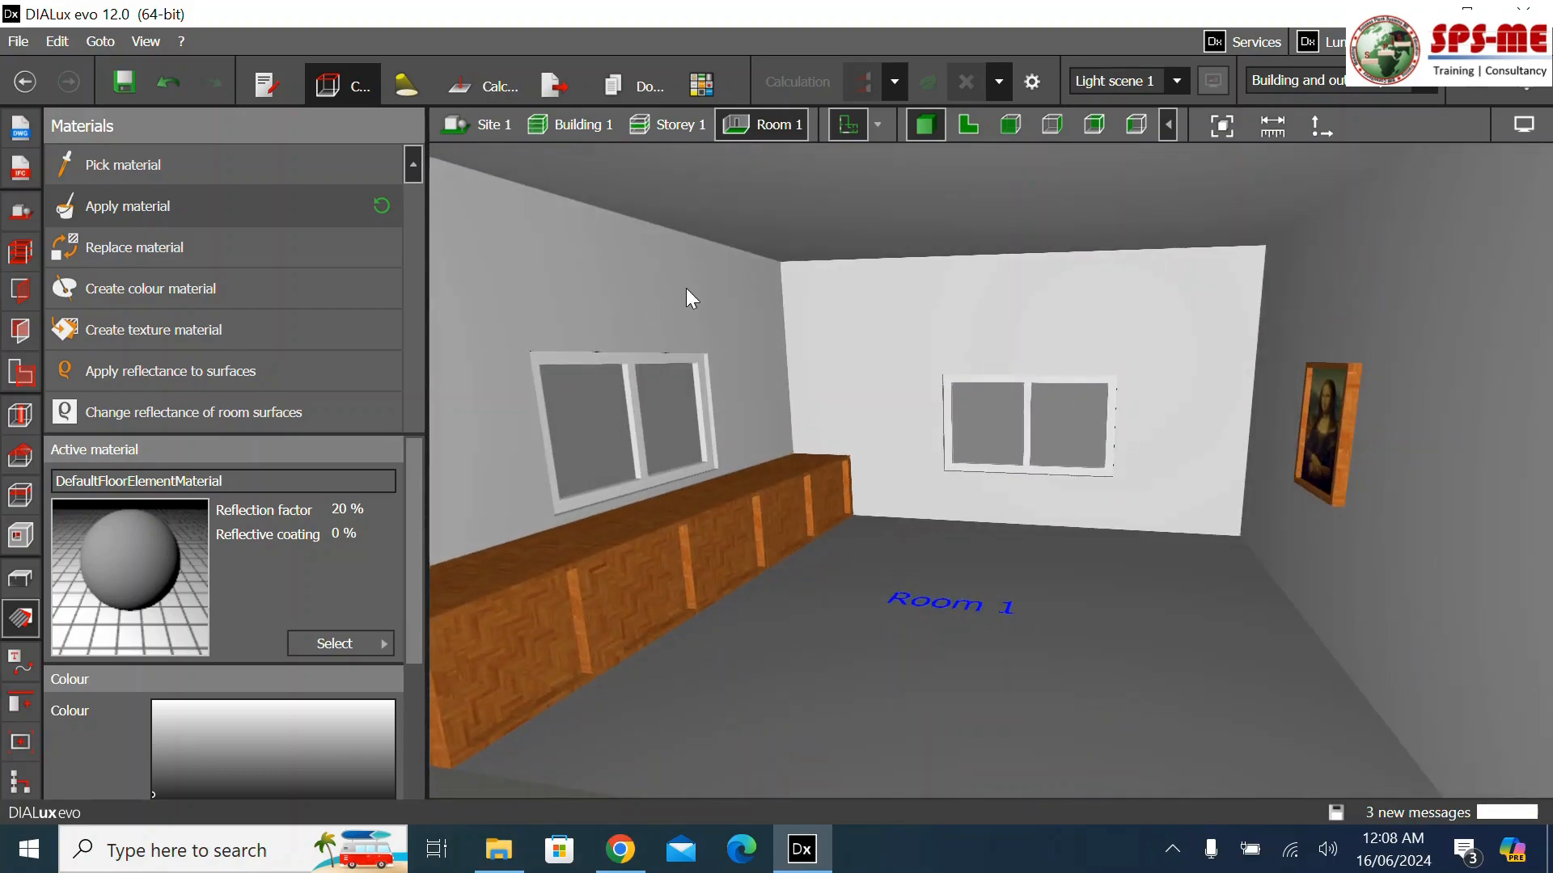
scroll(953, 410, "down", 5)
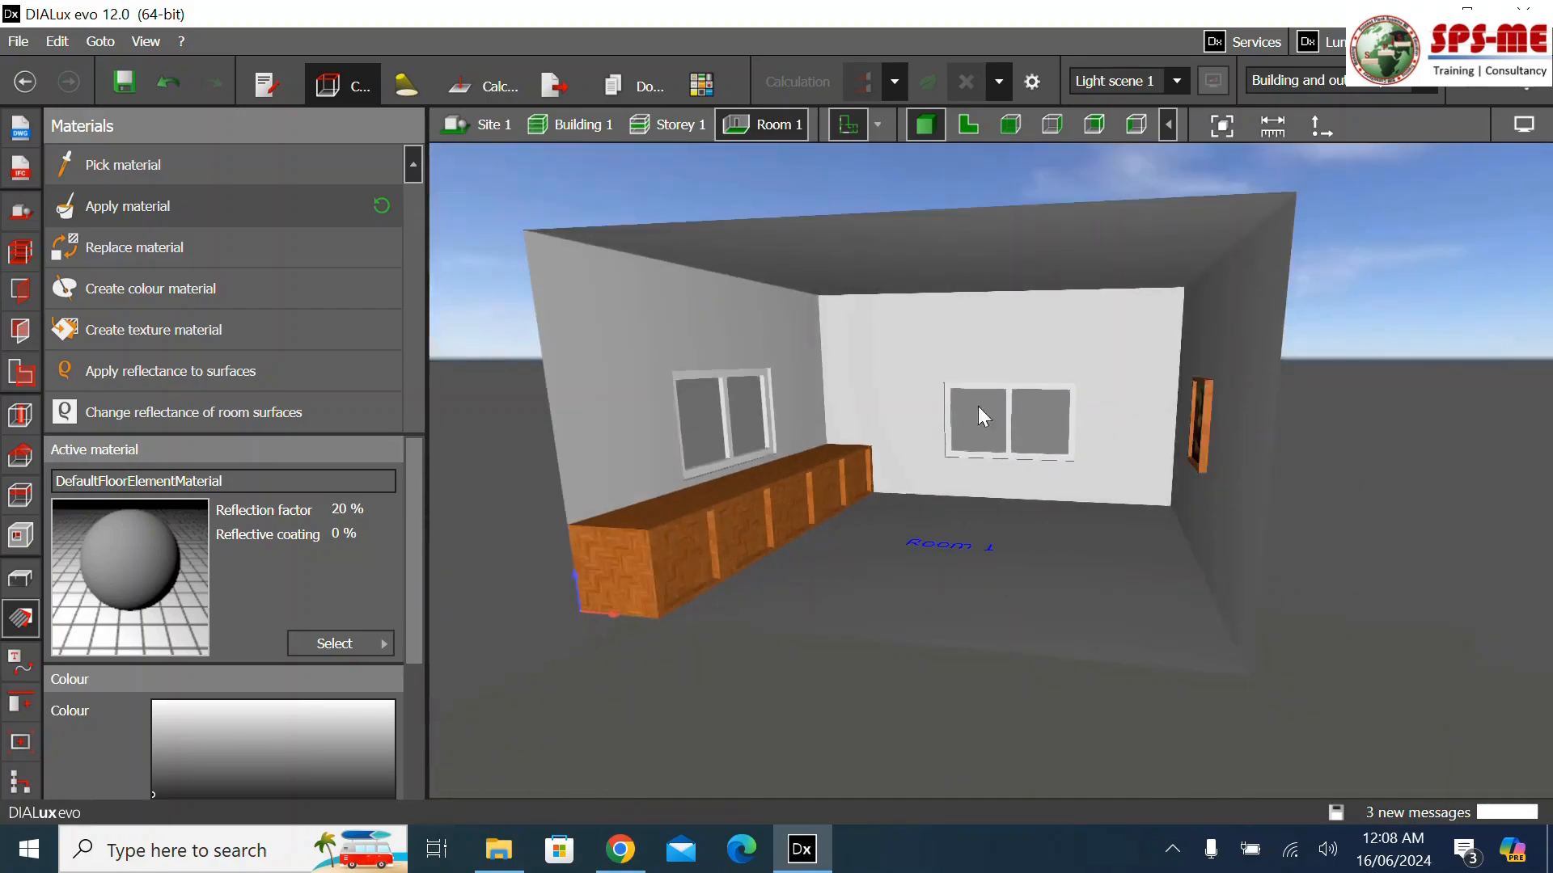
scroll(638, 478, "up", 2)
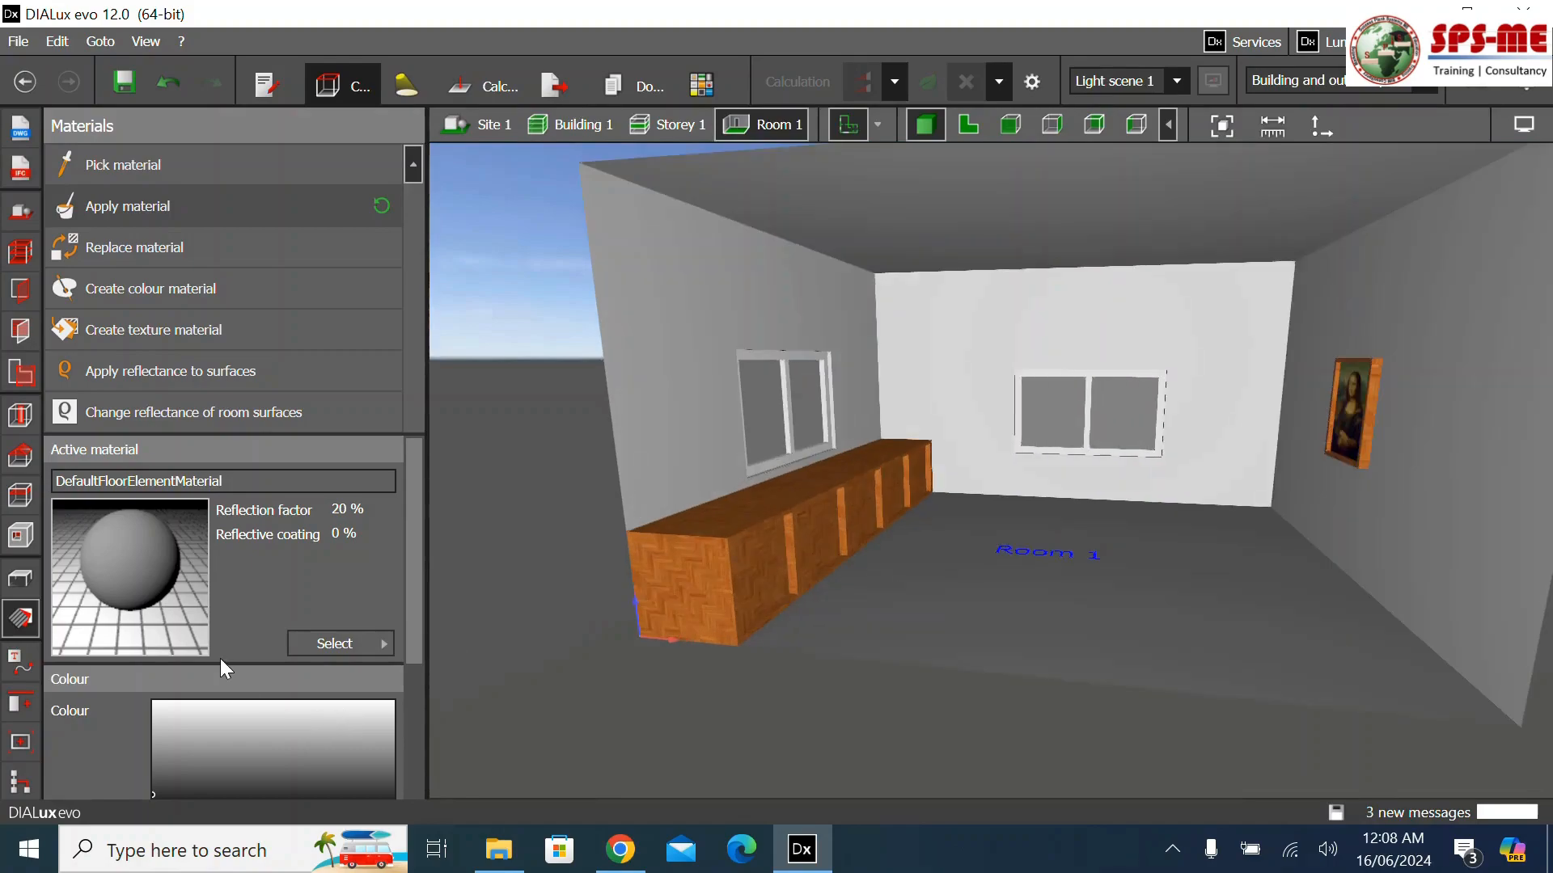
Open the DIALux evo material catalogue and search its textures for "wall"
left_click(332, 645)
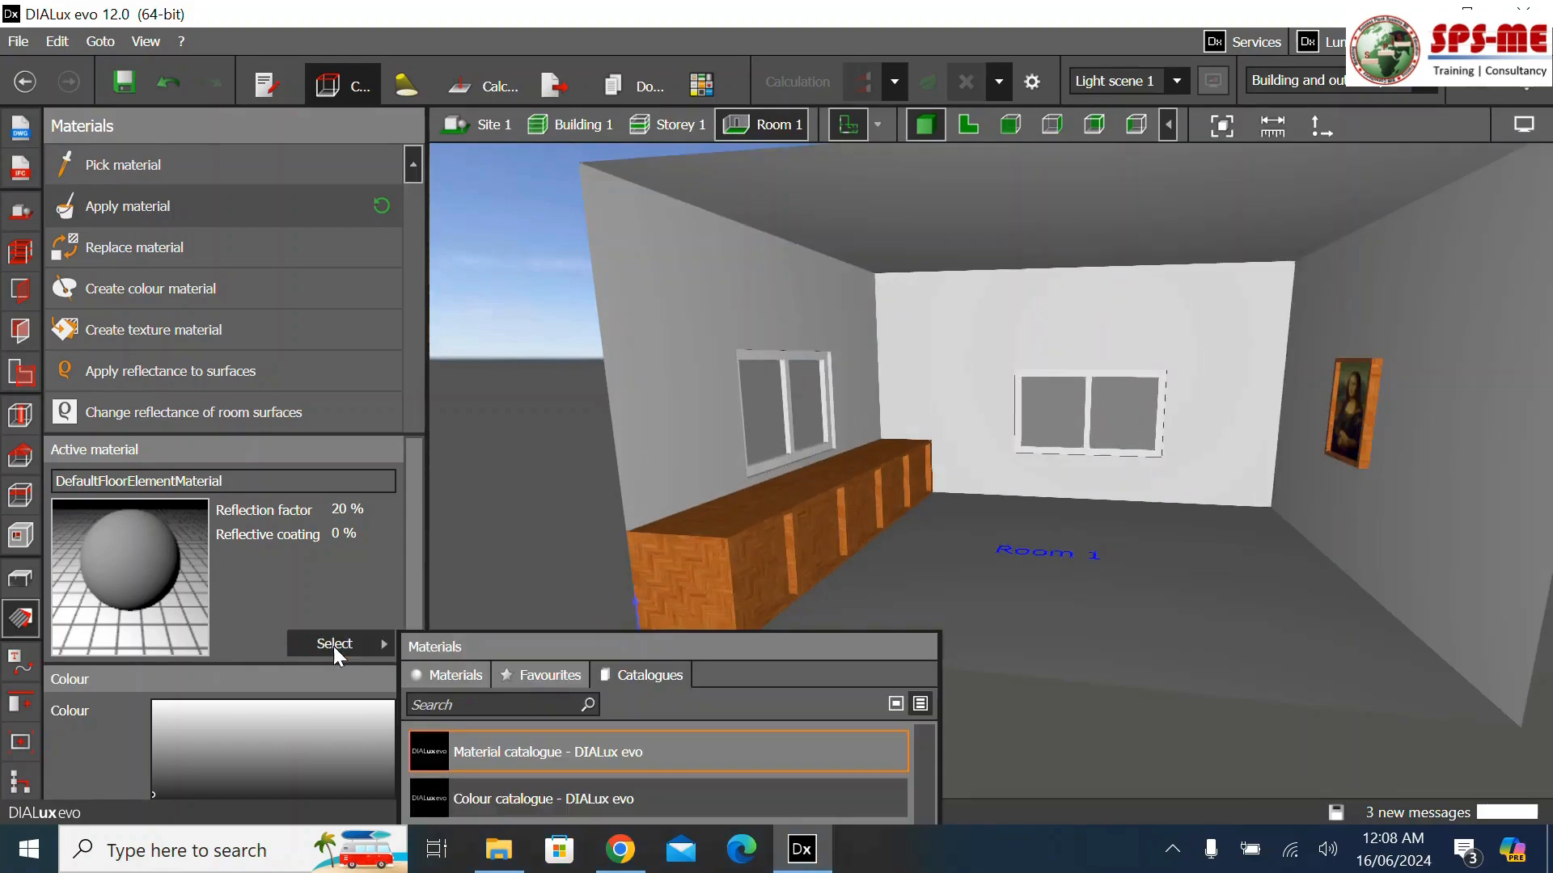
left_click(925, 761)
left_click(653, 754)
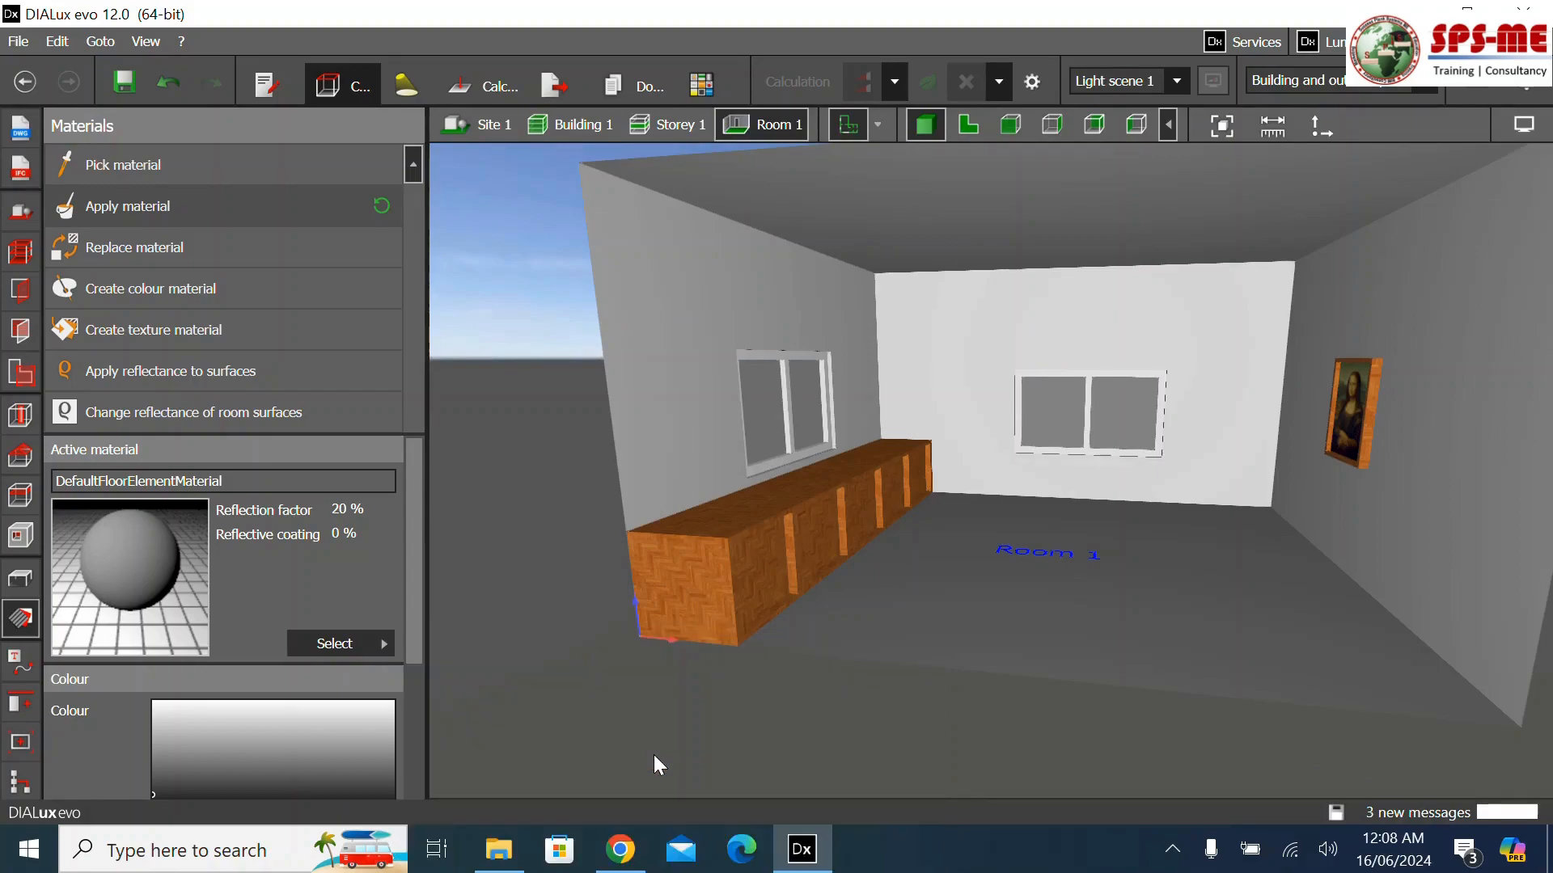
left_click_drag(1039, 178, 873, 165)
key("ctrl+a")
type("wall")
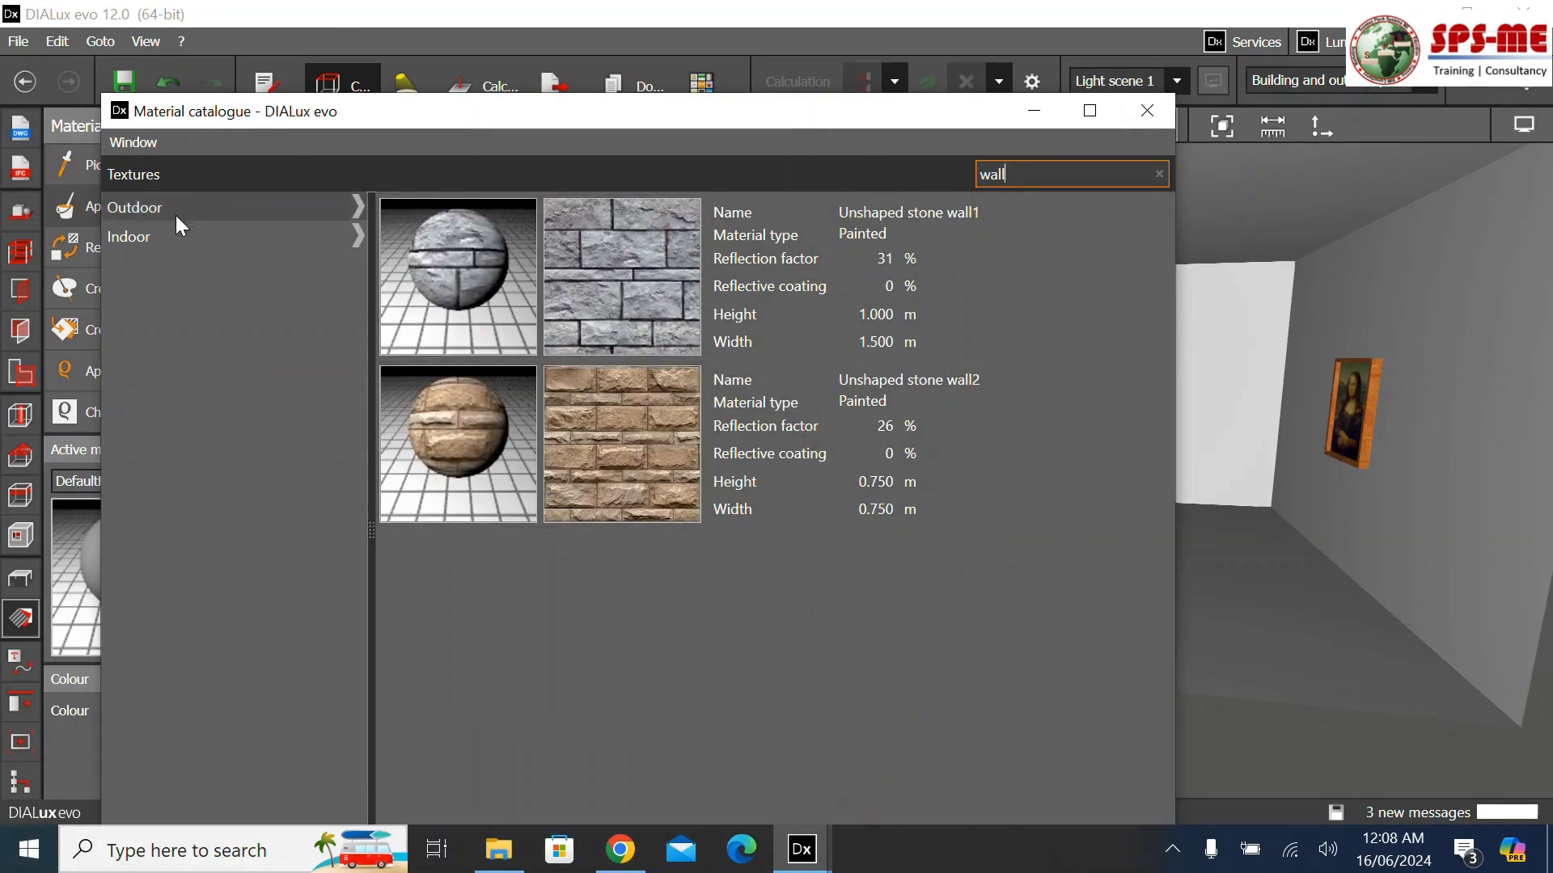
Narrow the catalogue to indoor wall textures, clear the search term and browse the materials for a wall finish
left_click(164, 241)
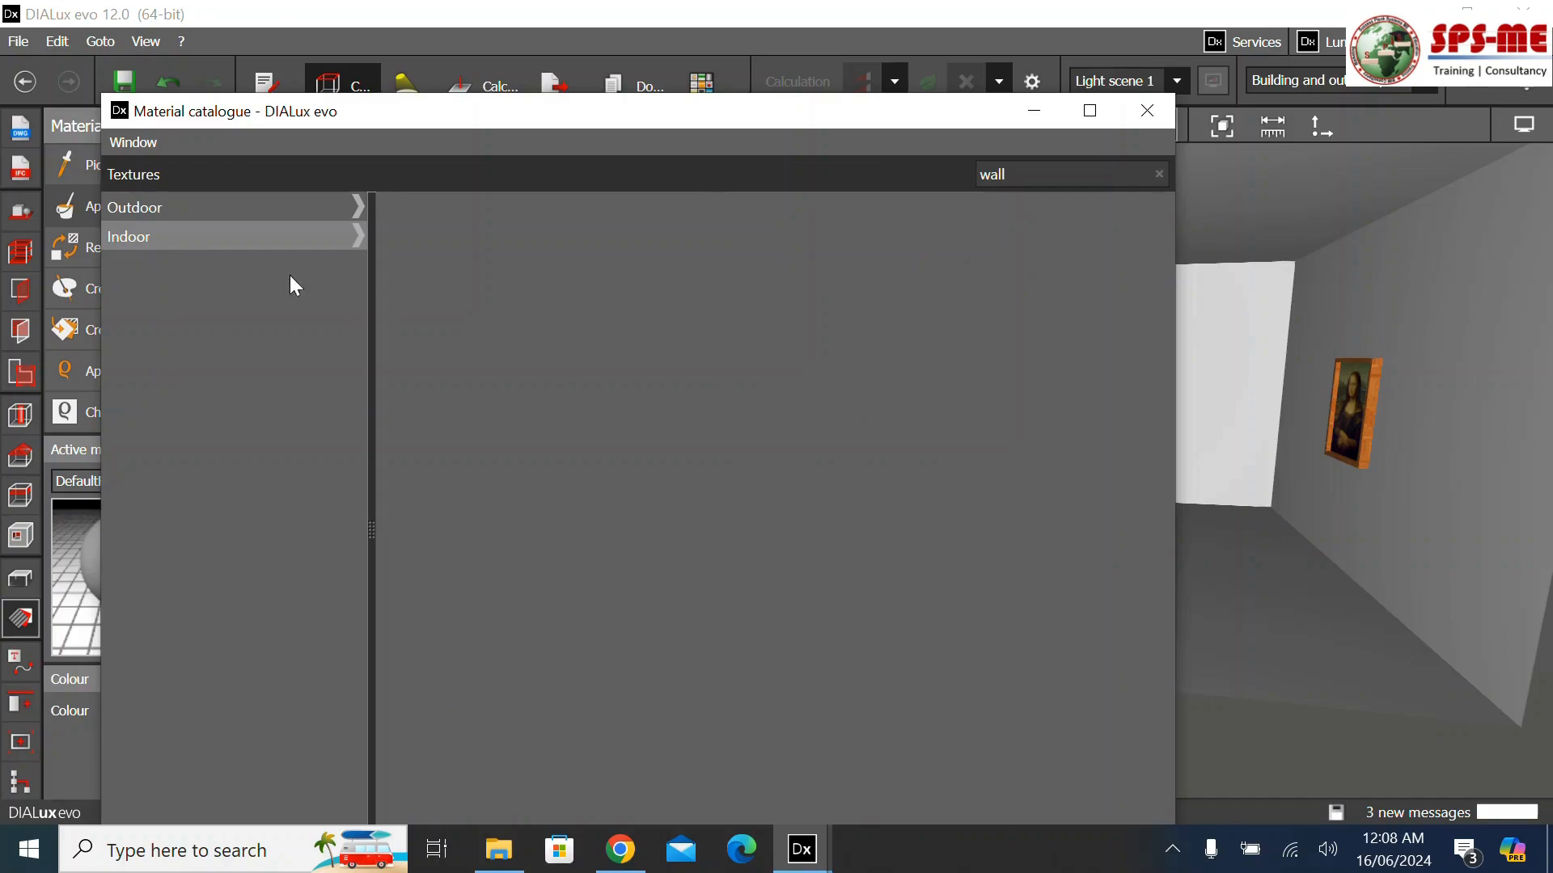
left_click(207, 245)
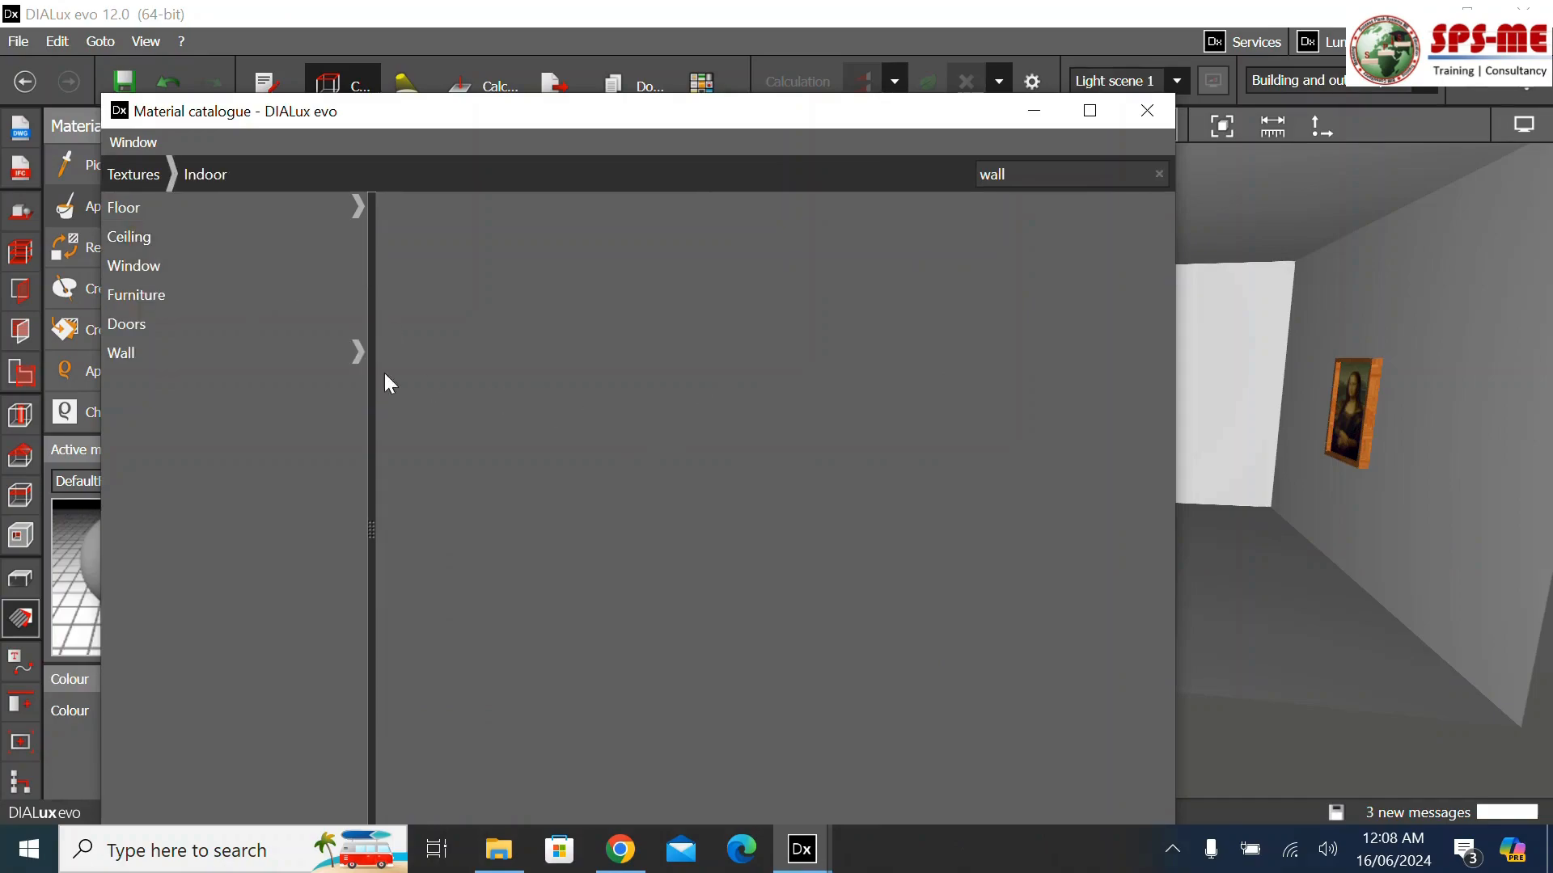
left_click(139, 353)
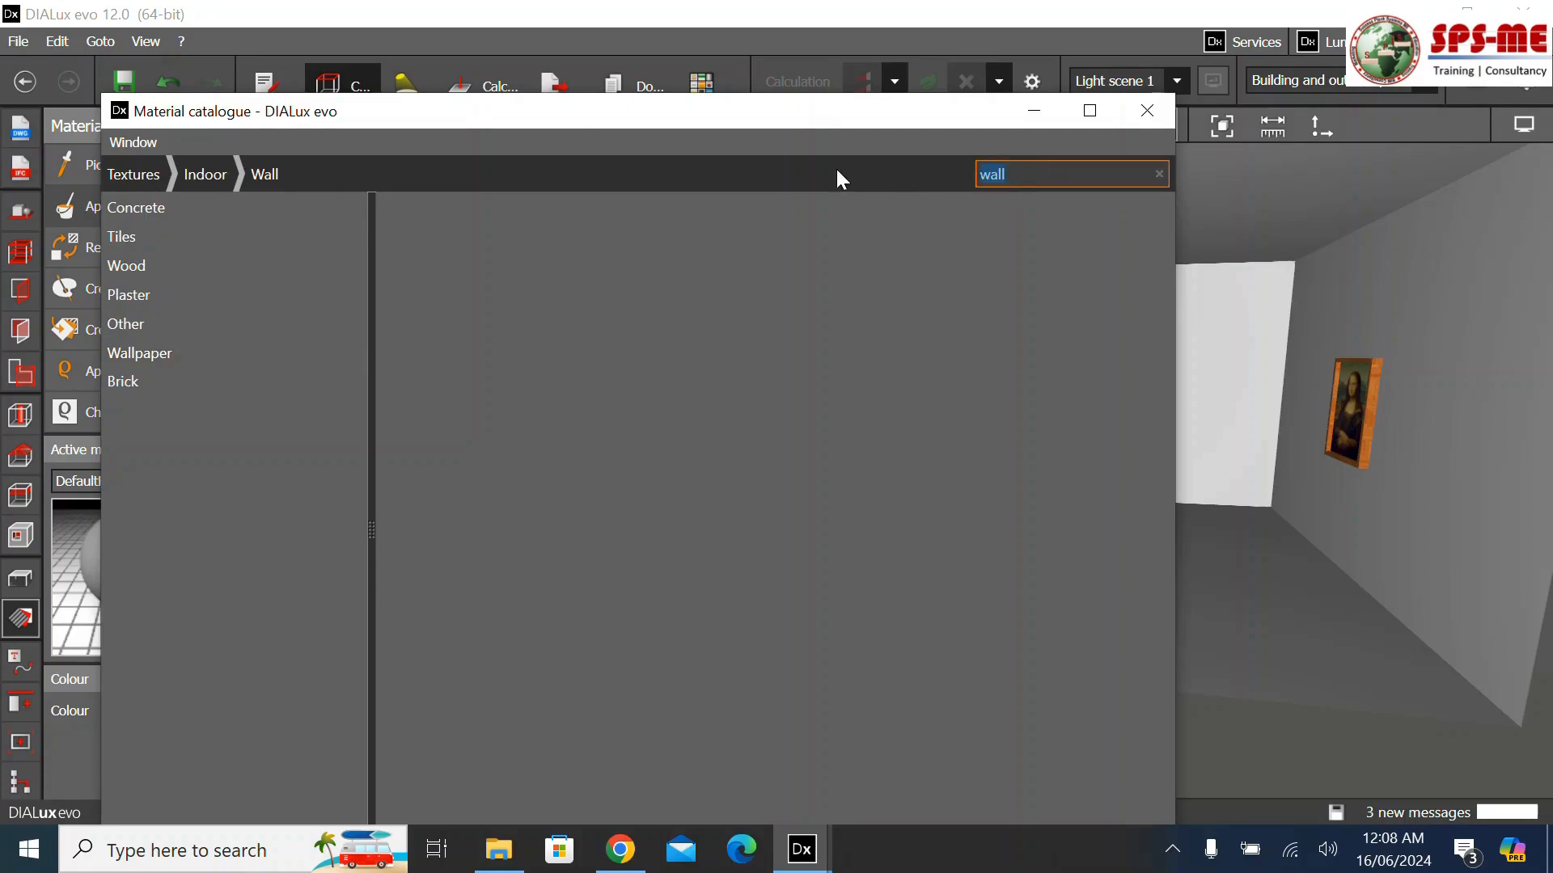
key("BackSpace")
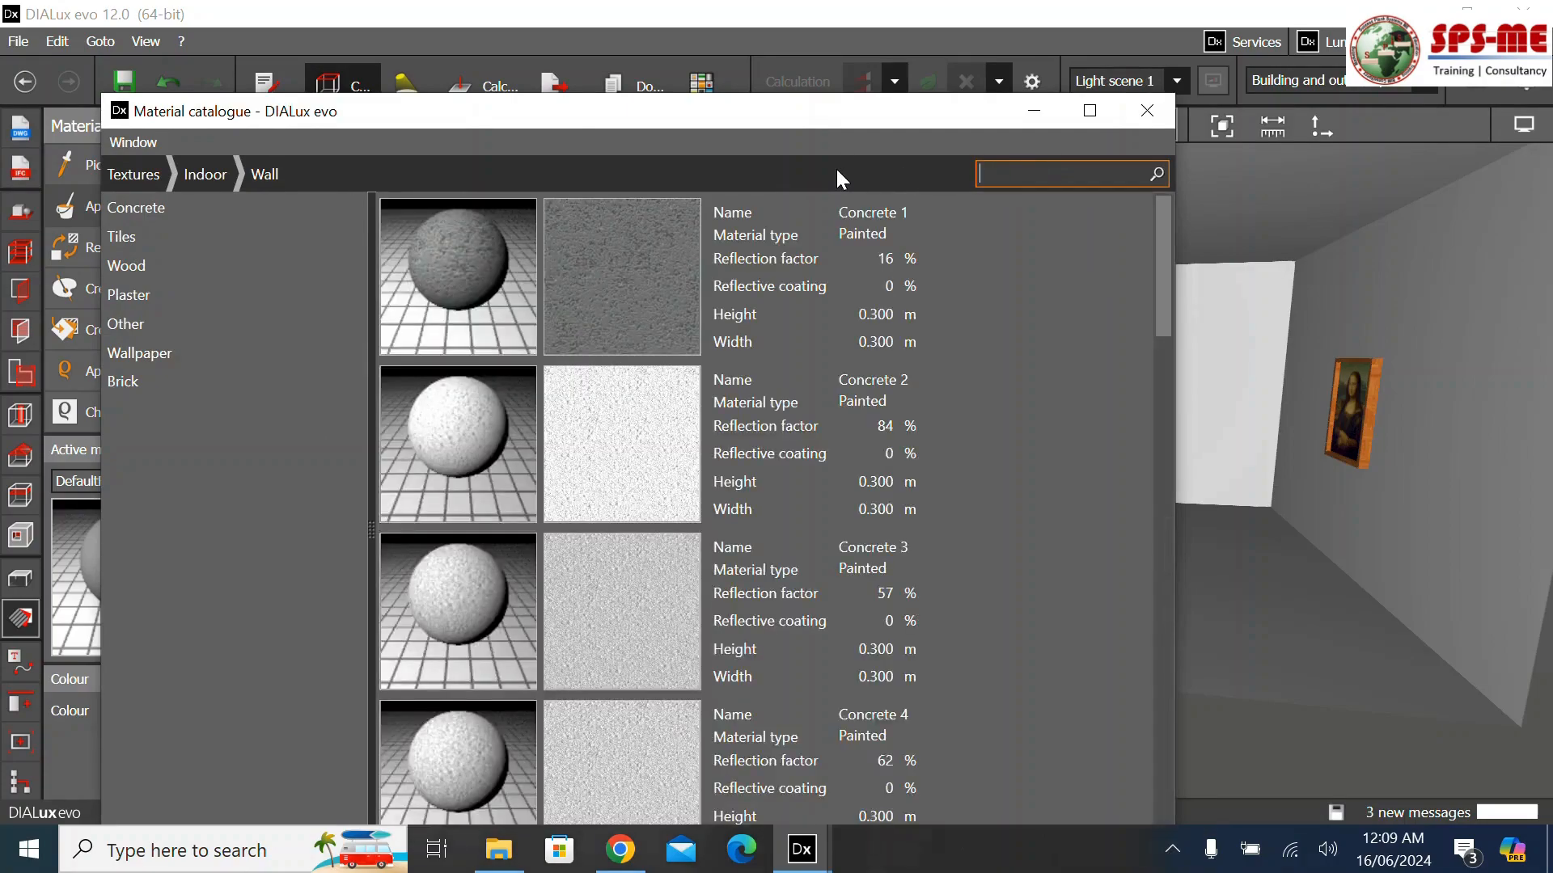
scroll(518, 497, "down", 10)
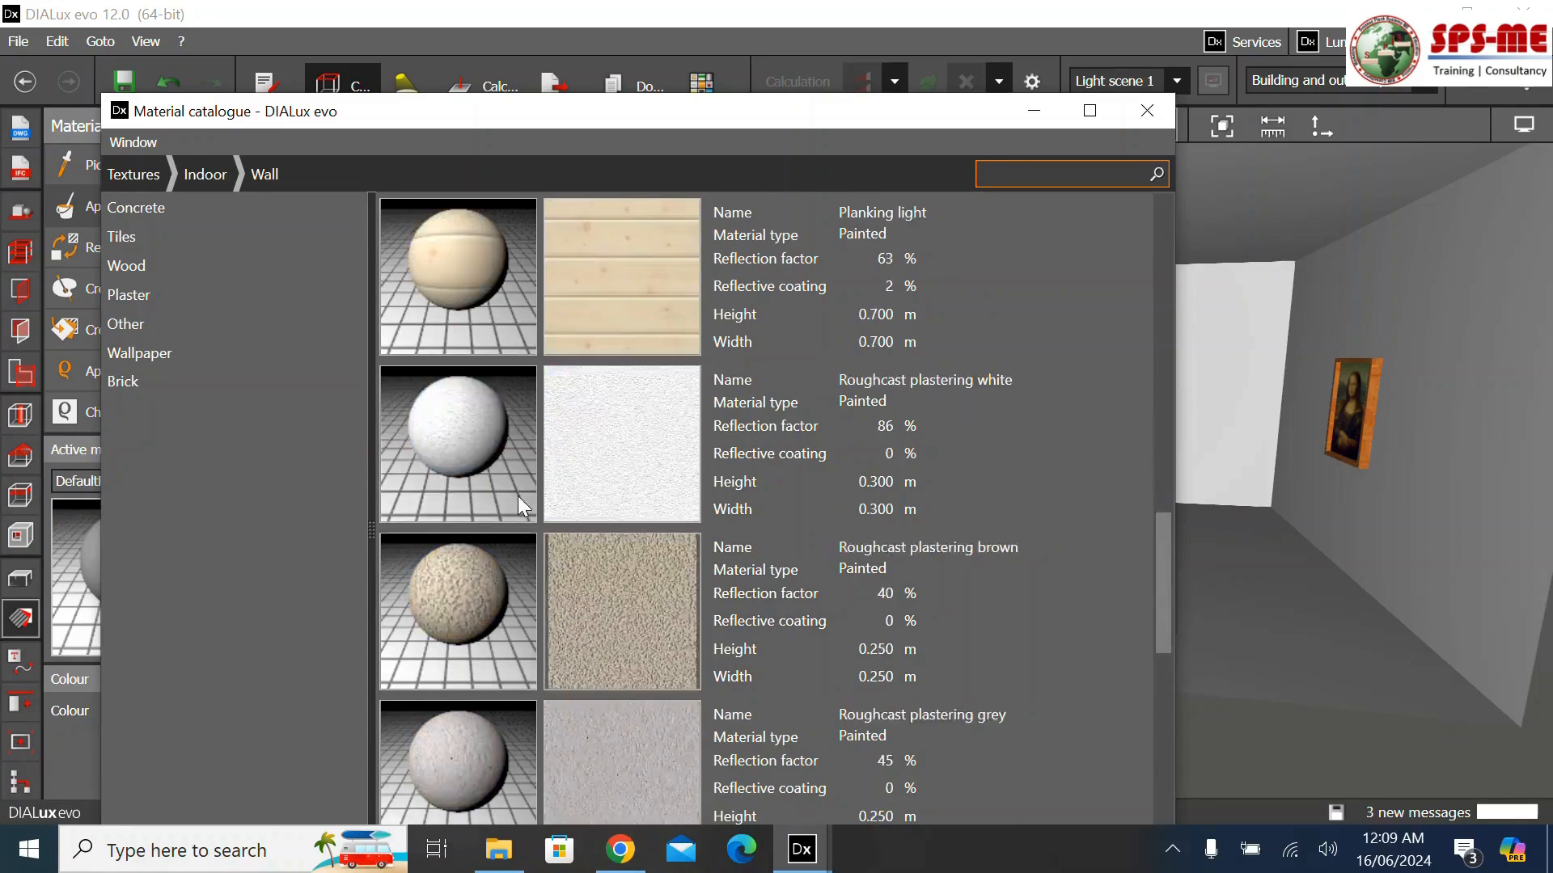
Choose the Facing white tiles-21 texture from the indoor wall materials and apply it to the walls of Room 1
scroll(518, 496, "up", 5)
scroll(517, 496, "up", 5)
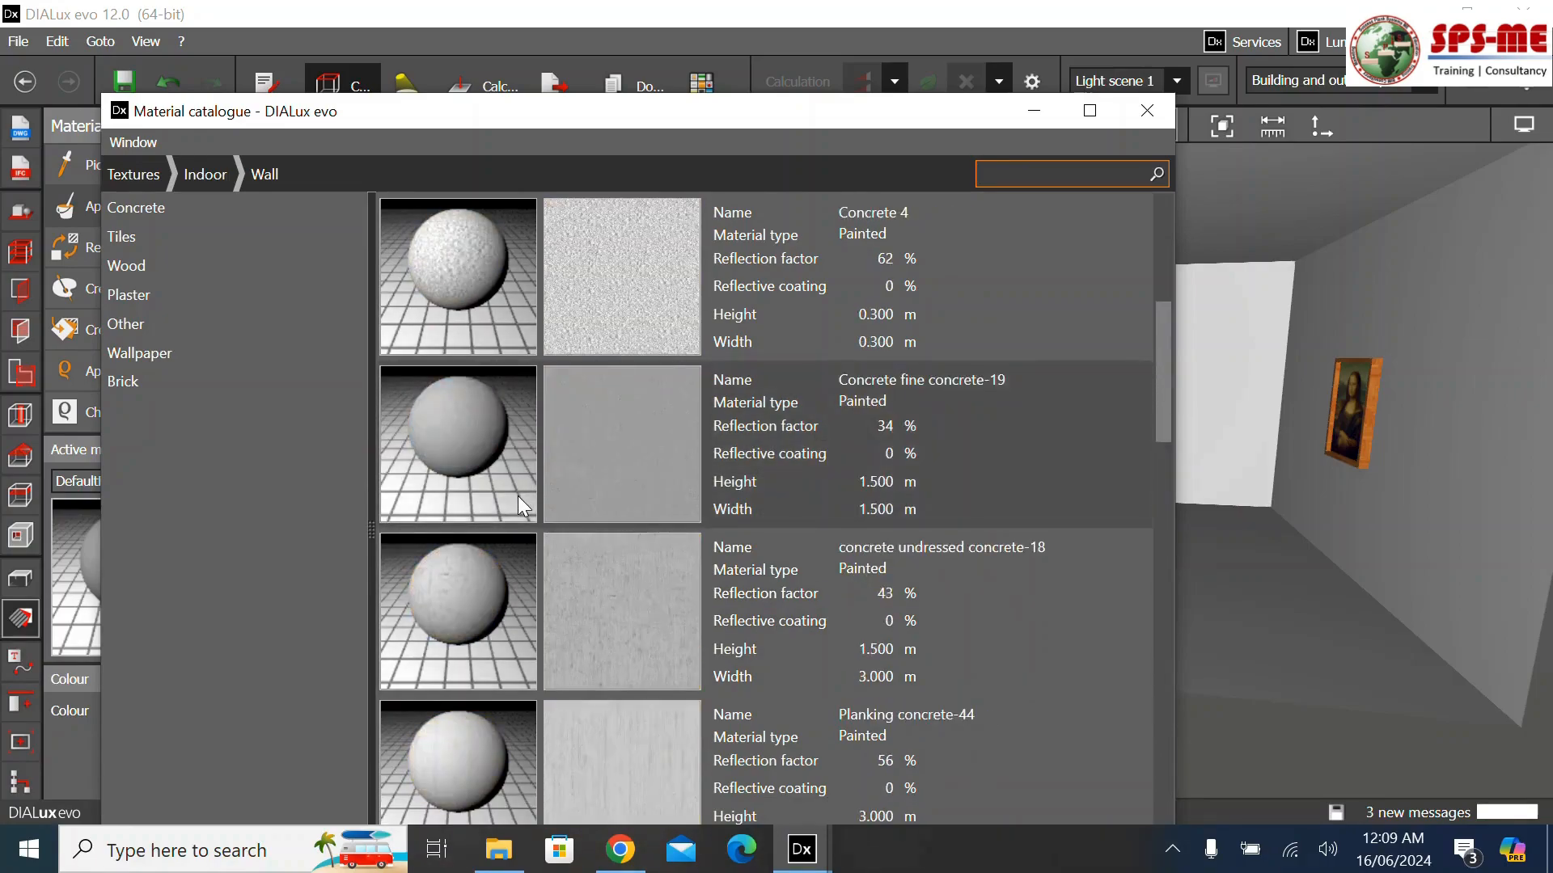
scroll(518, 507, "down", 6)
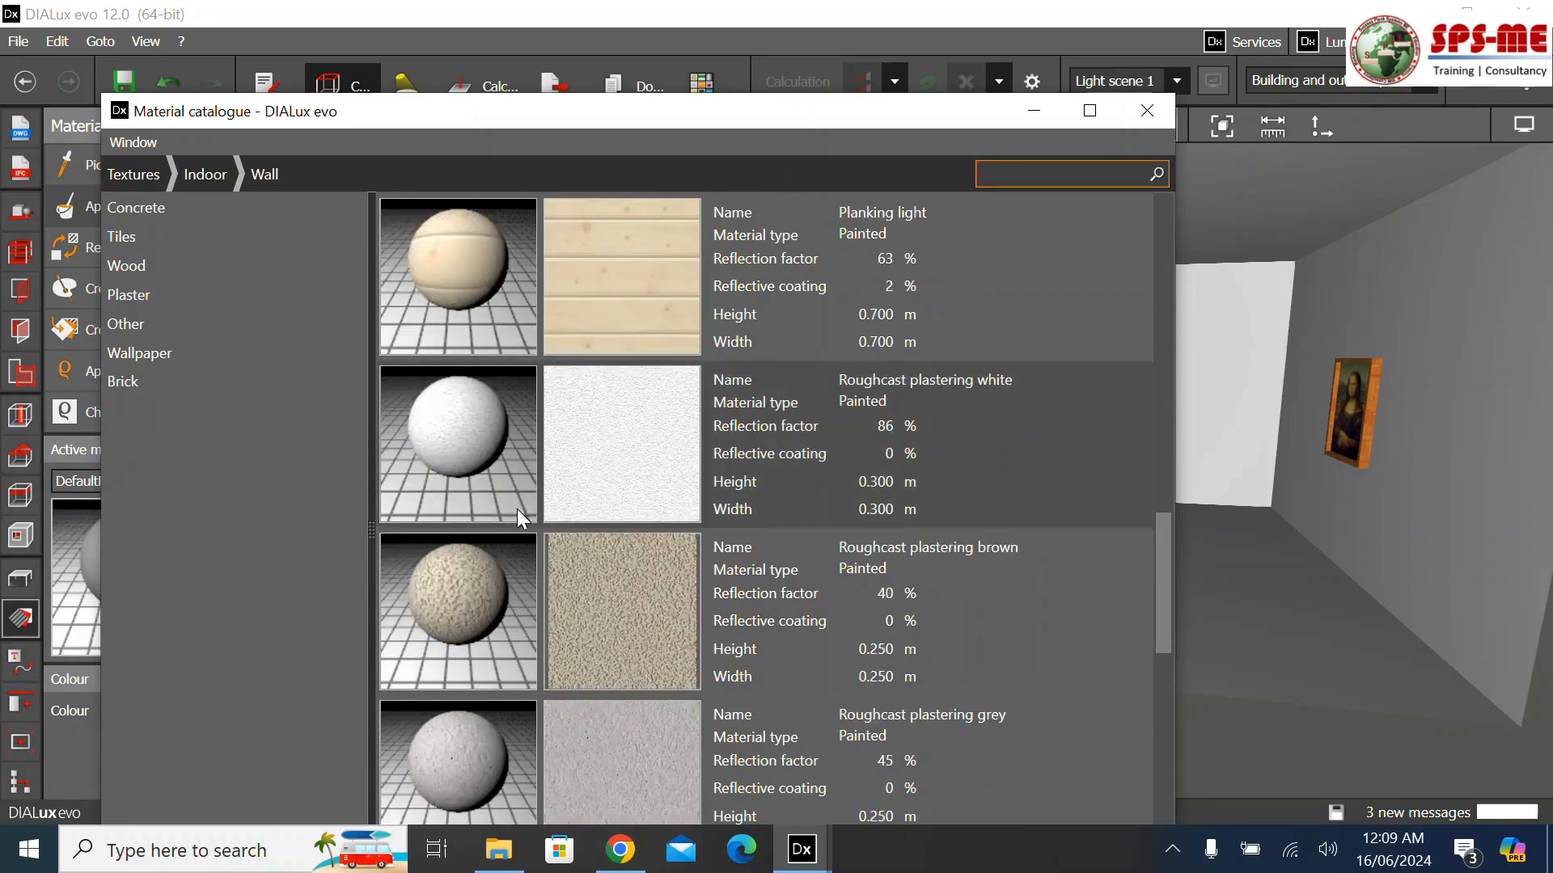
scroll(517, 508, "up", 2)
scroll(517, 507, "down", 2)
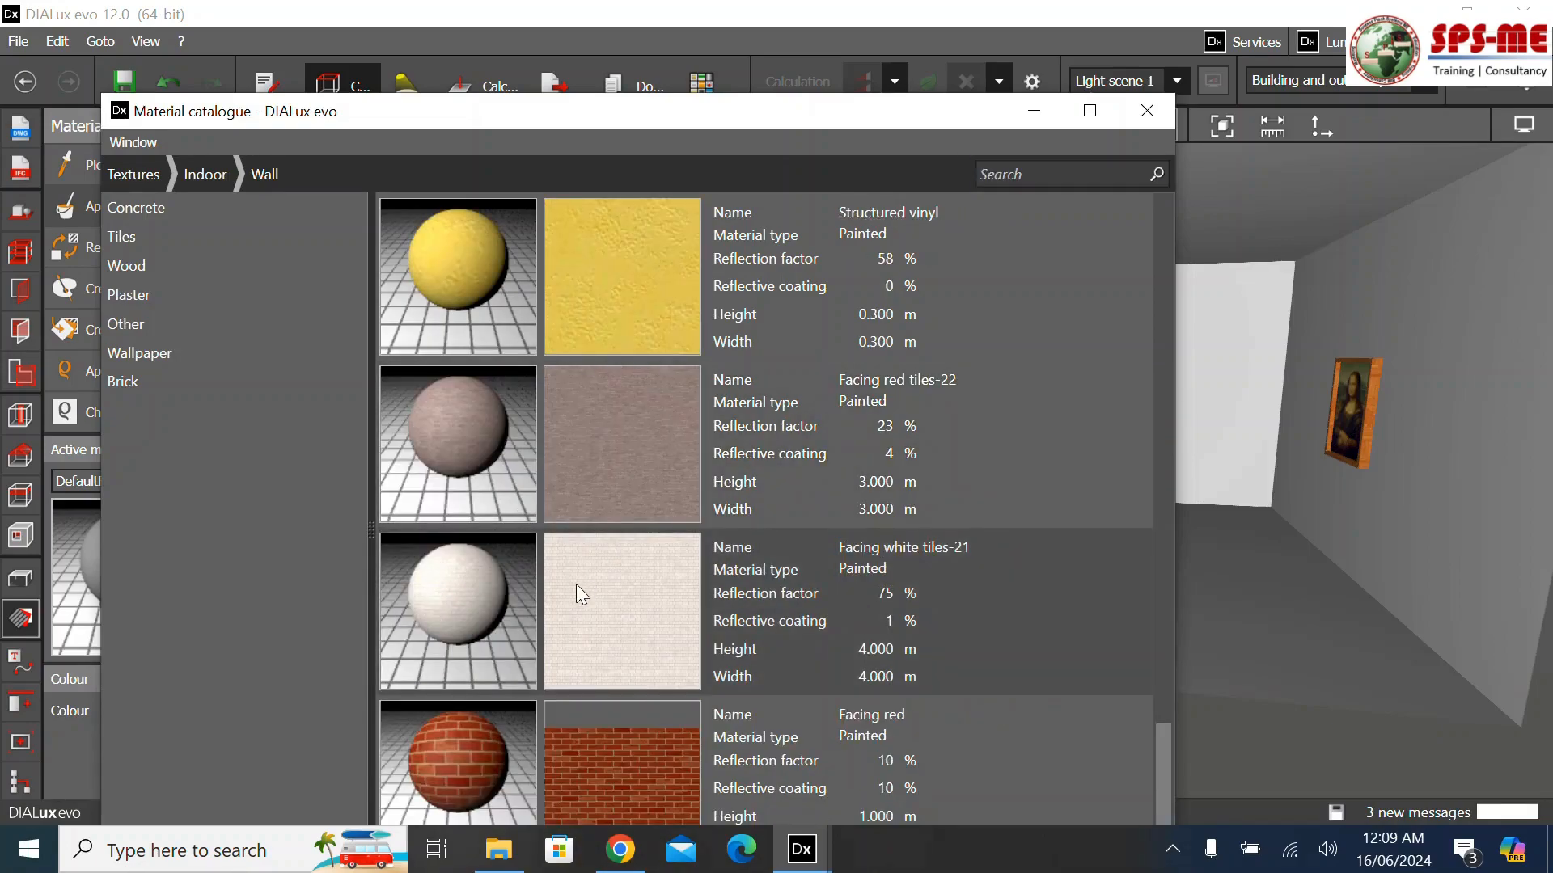
left_click(576, 584)
left_click(1146, 110)
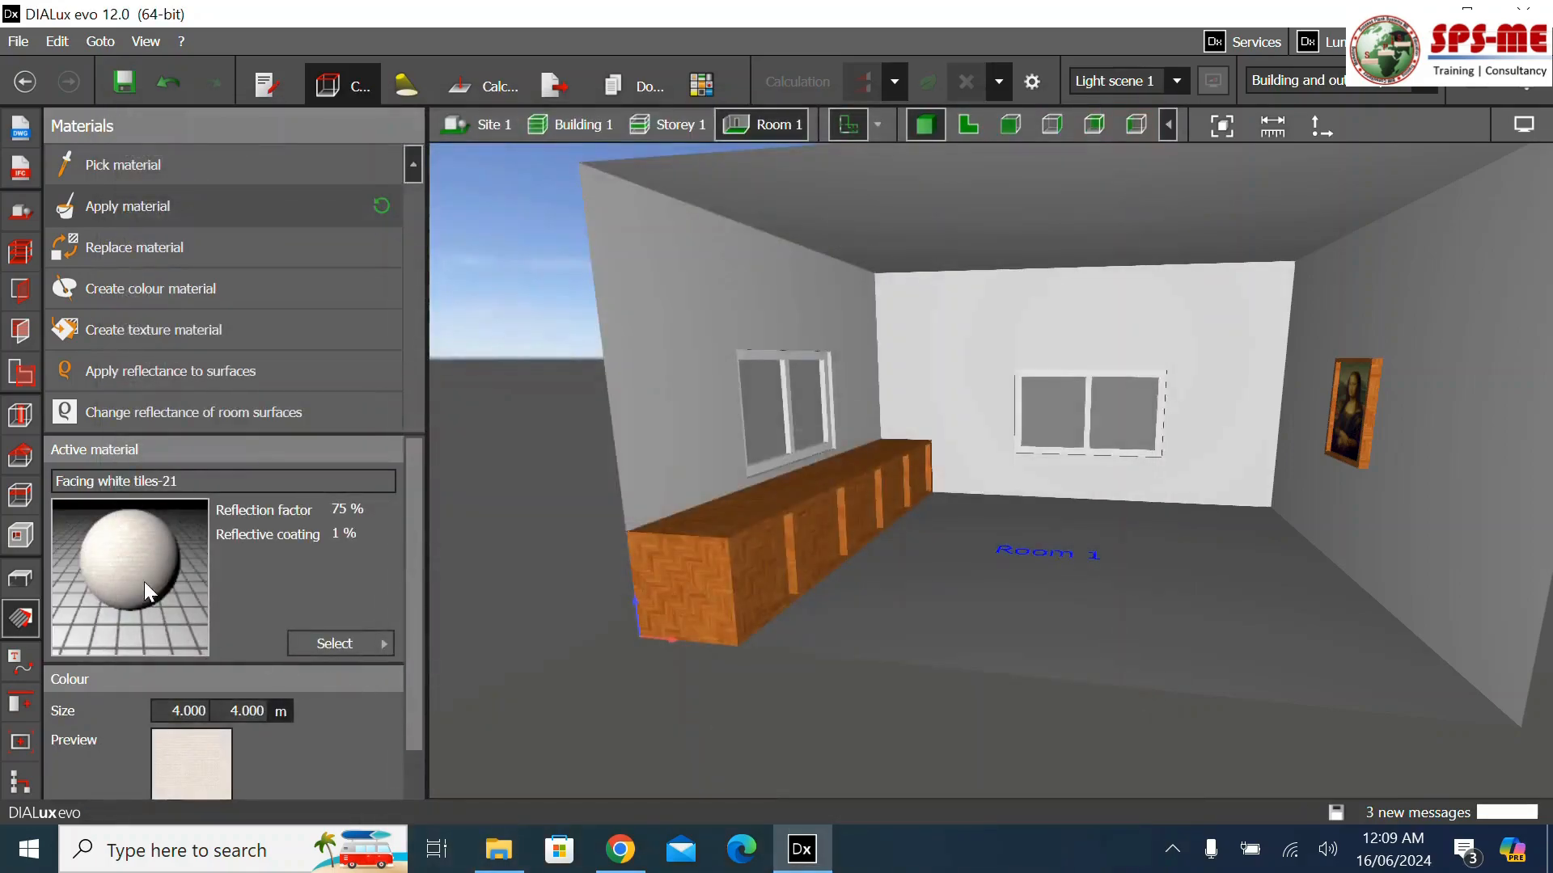
left_click(645, 356)
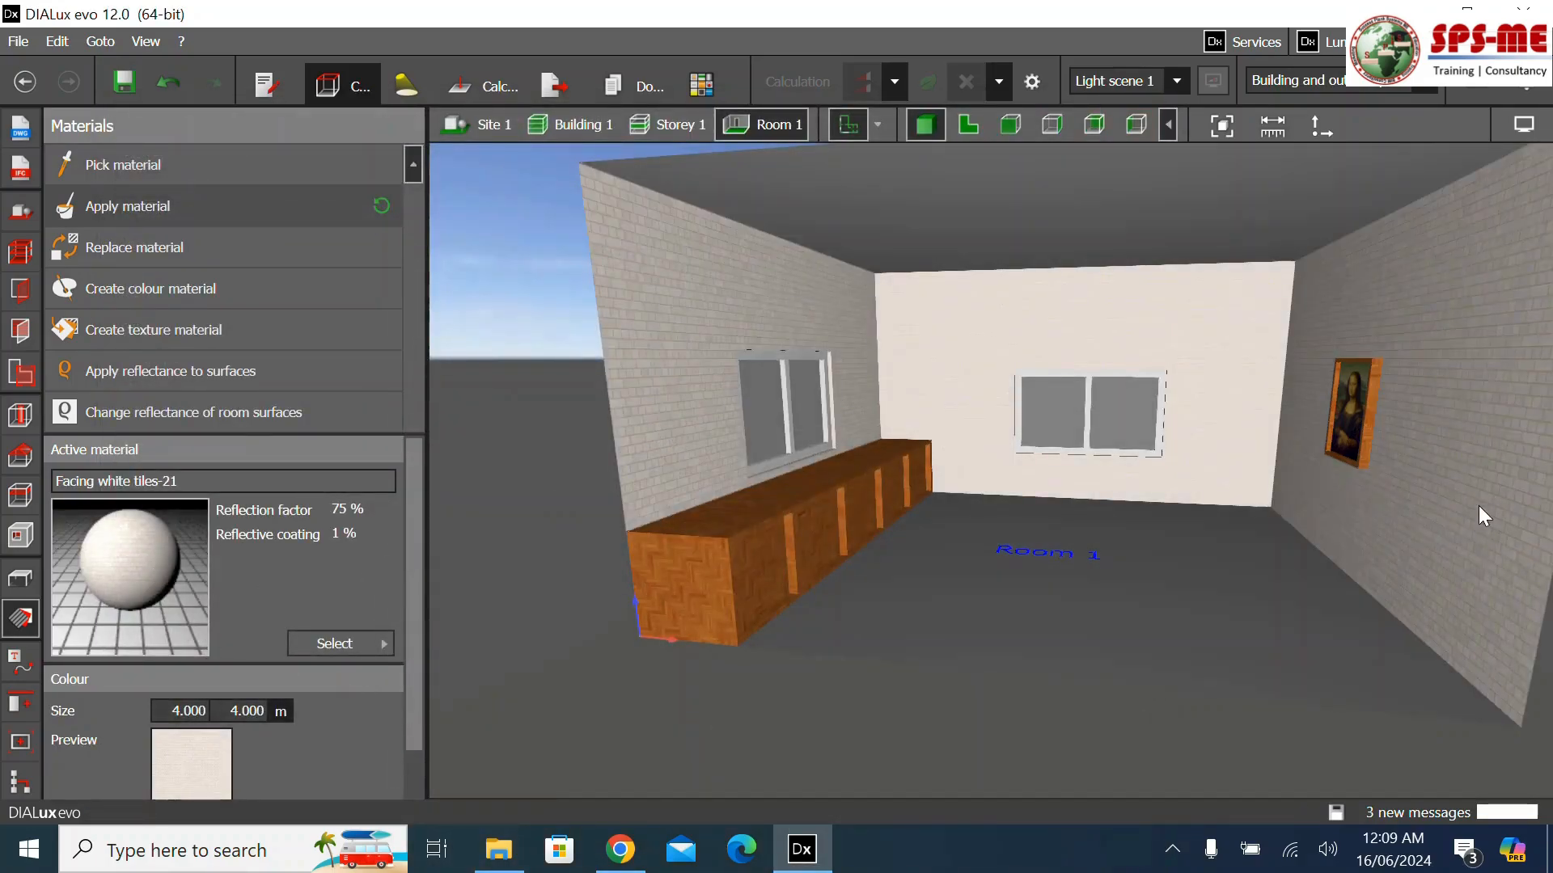
Choose the Tiles white-42 texture from the indoor materials and apply it to the floor of Room 1
left_click(335, 644)
left_click(501, 748)
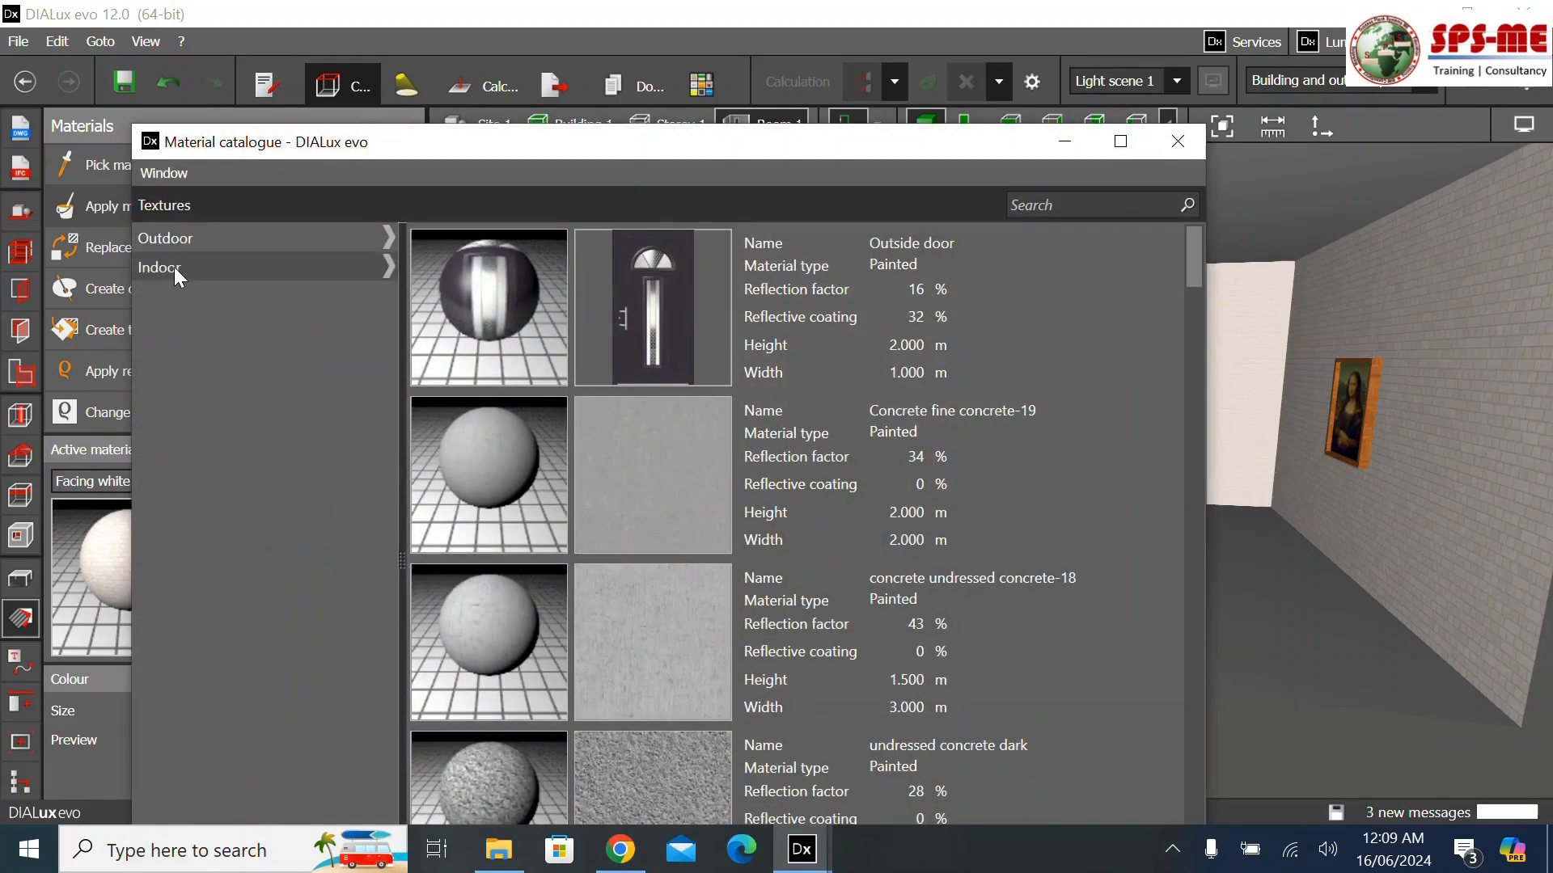
left_click(173, 266)
left_click(206, 269)
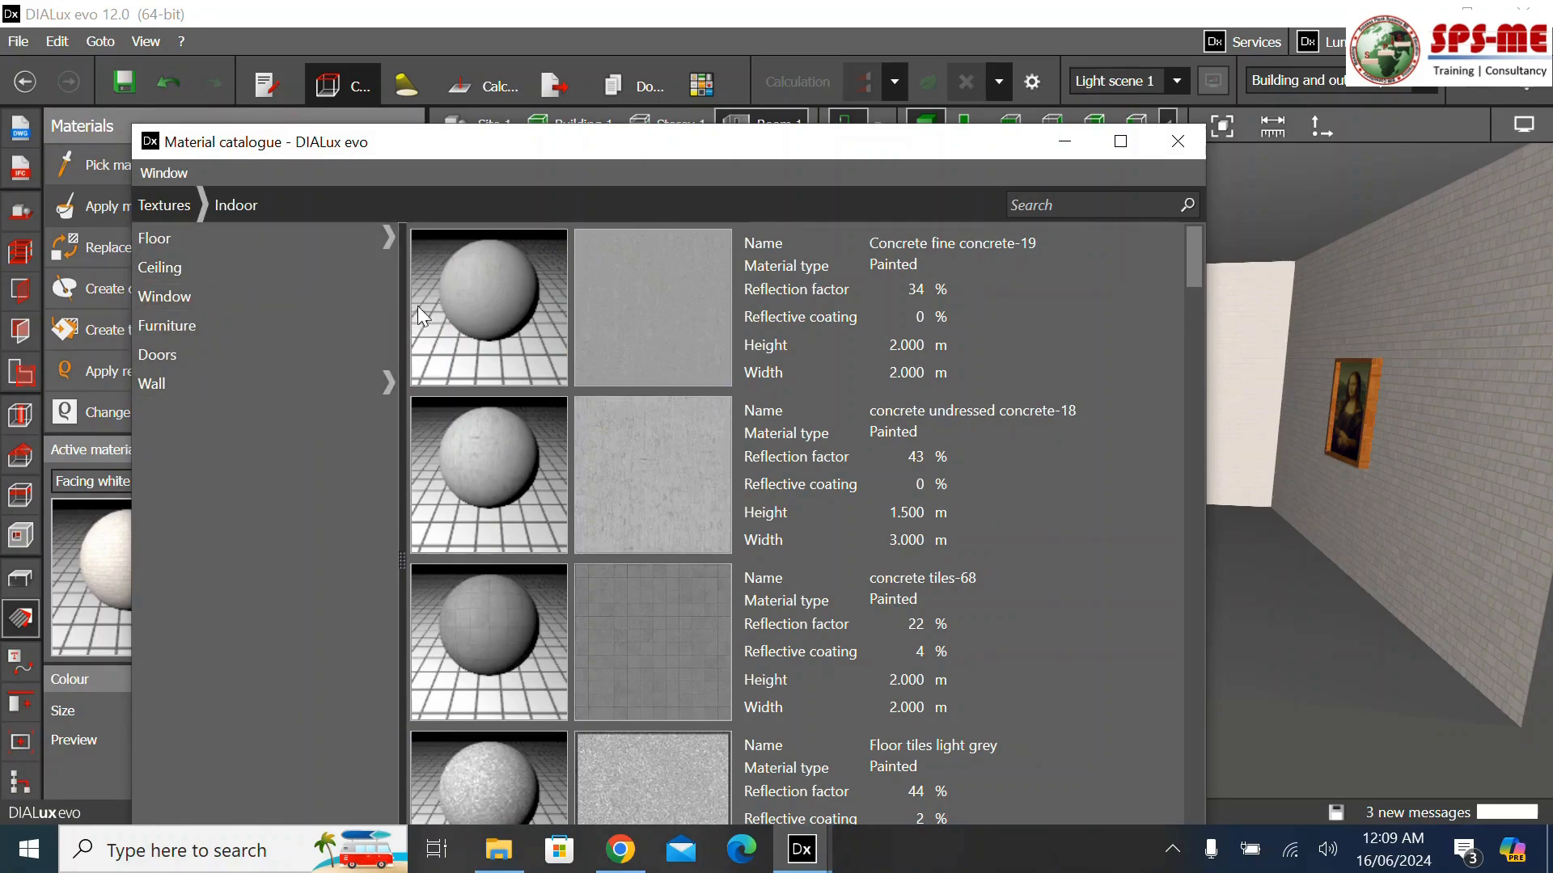
scroll(547, 541, "down", 3)
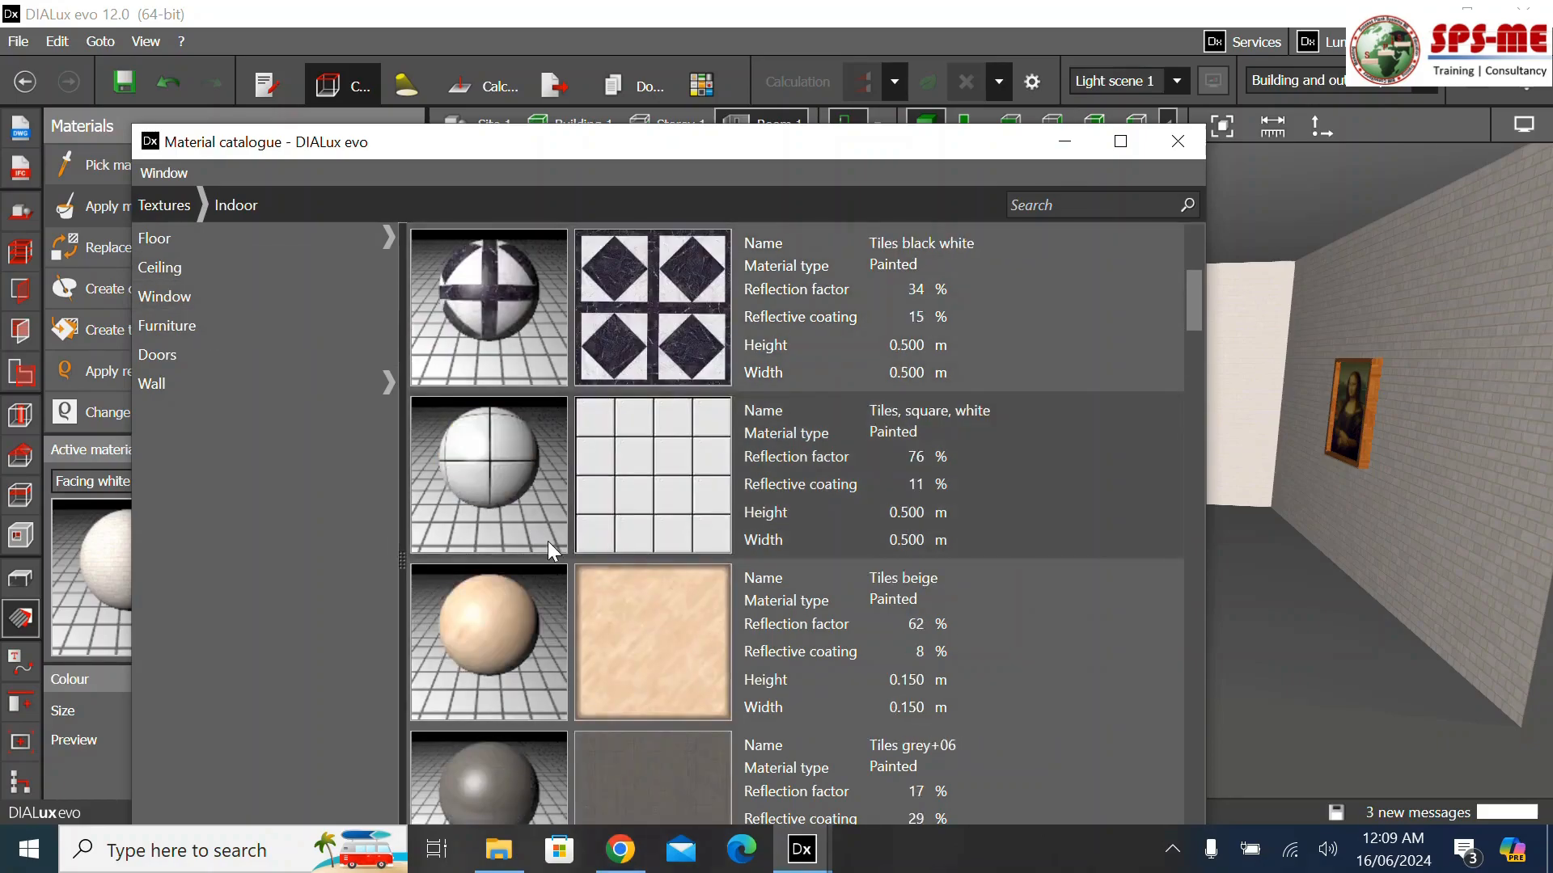
scroll(547, 541, "down", 3)
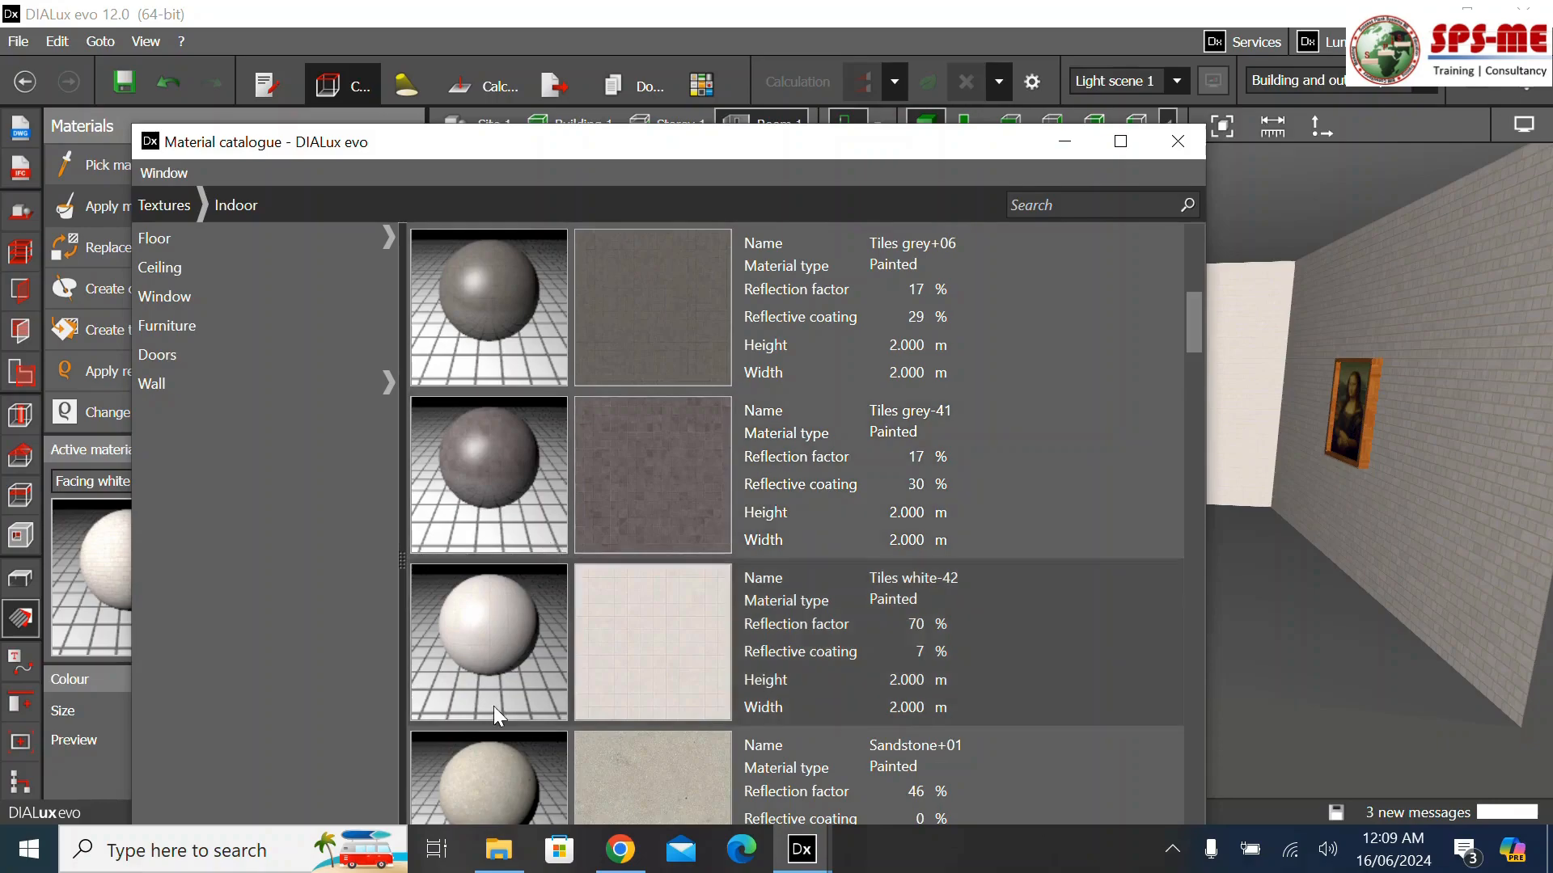
left_click(652, 634)
left_click(1178, 141)
left_click(962, 608)
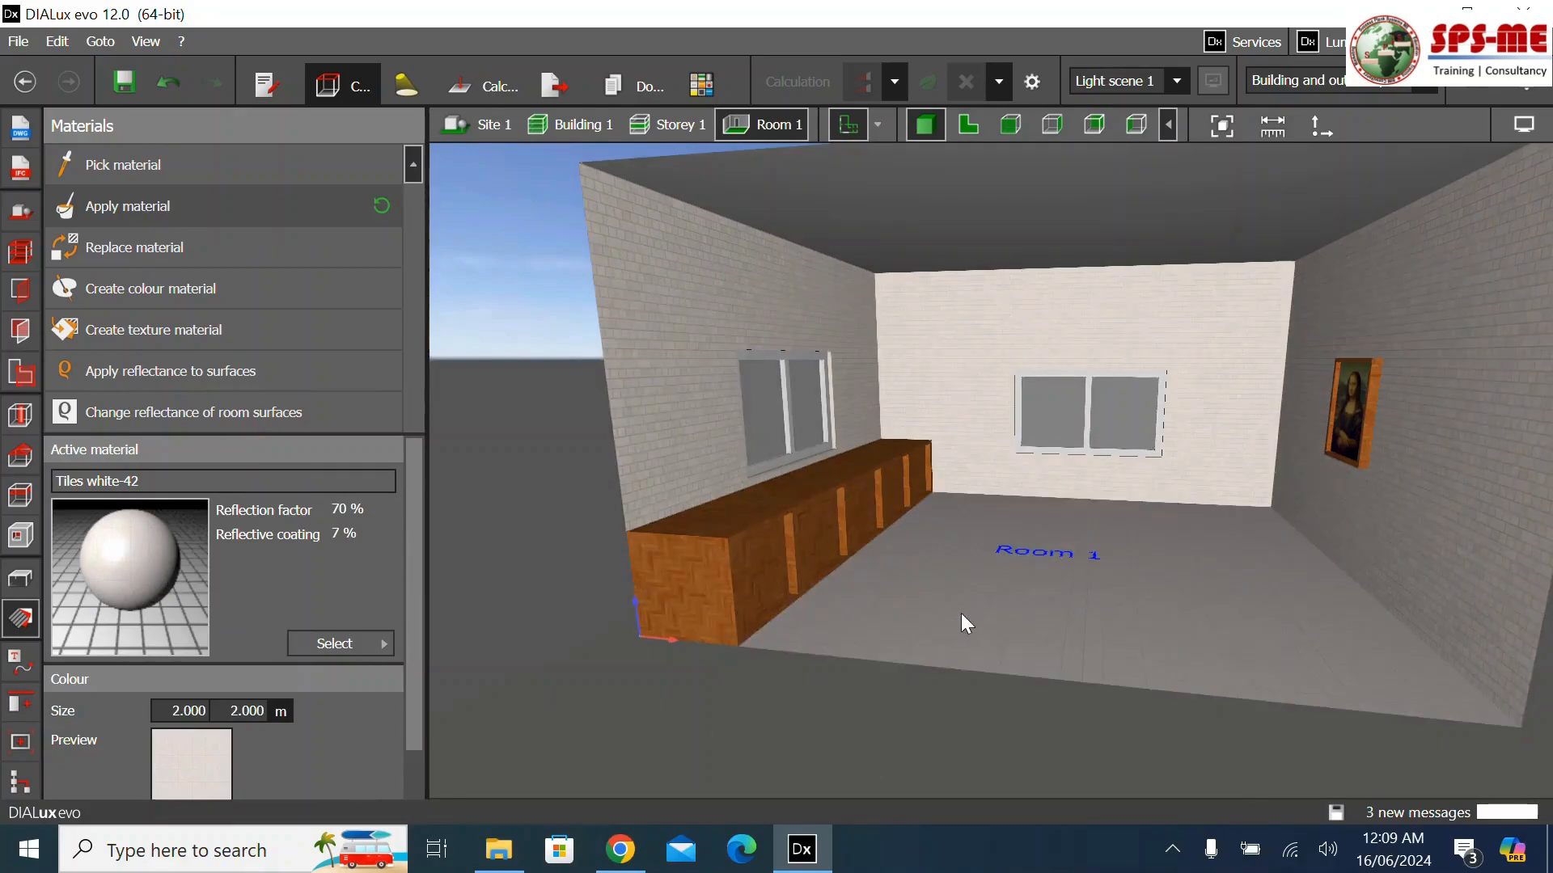
Show Storey 1 in the floor plan view and open the ceiling tools
scroll(988, 585, "up", 5)
scroll(844, 619, "down", 5)
mouse_move(843, 616)
right_mouse_down()
mouse_move(927, 624)
mouse_move(871, 627)
right_mouse_up()
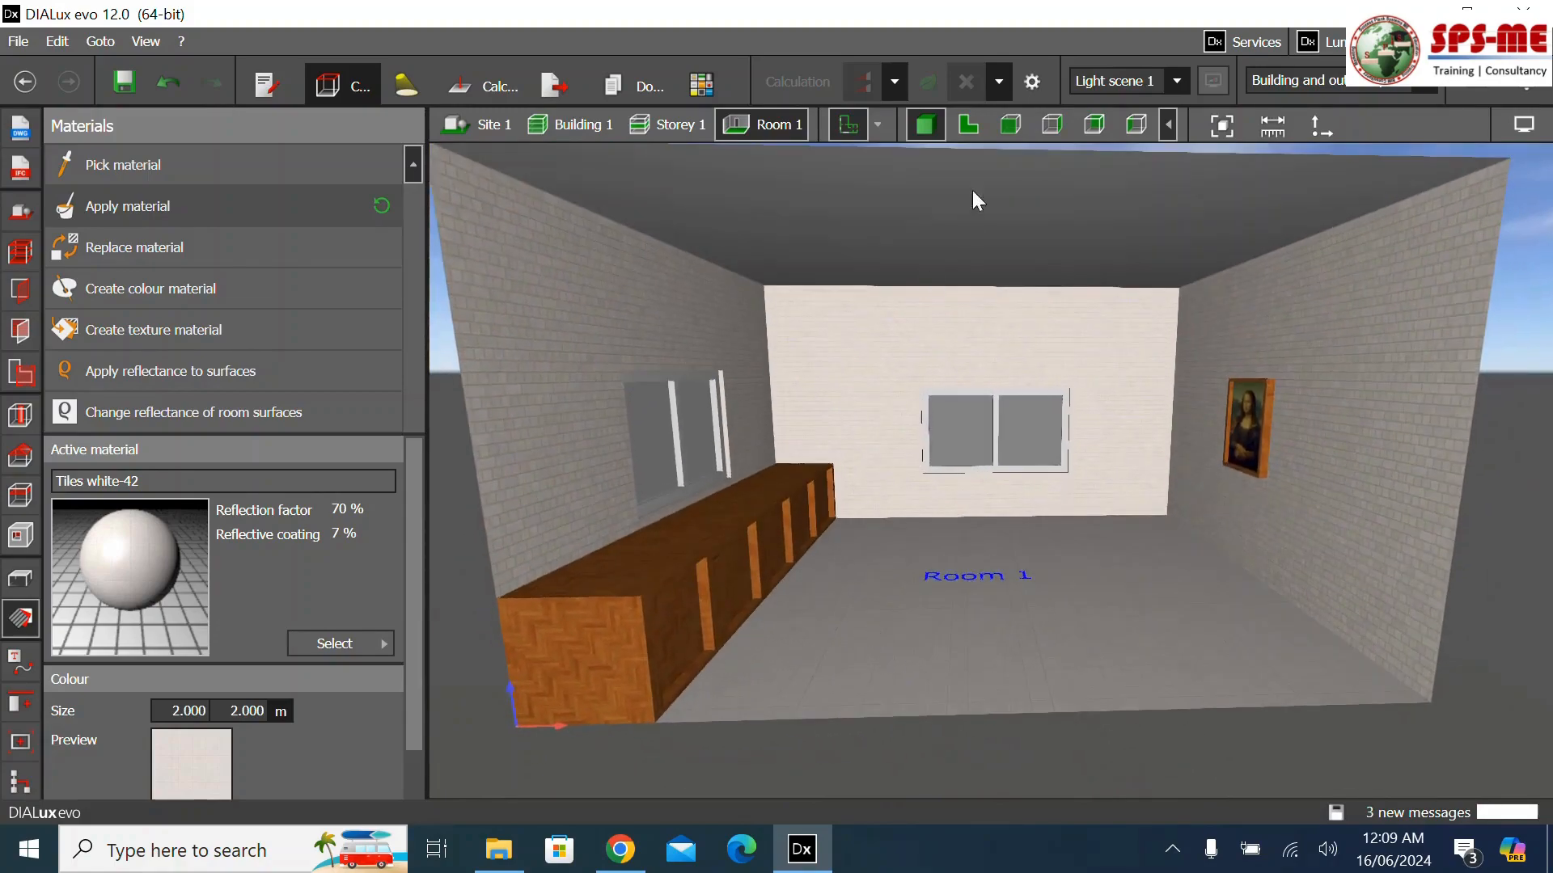
left_click(959, 124)
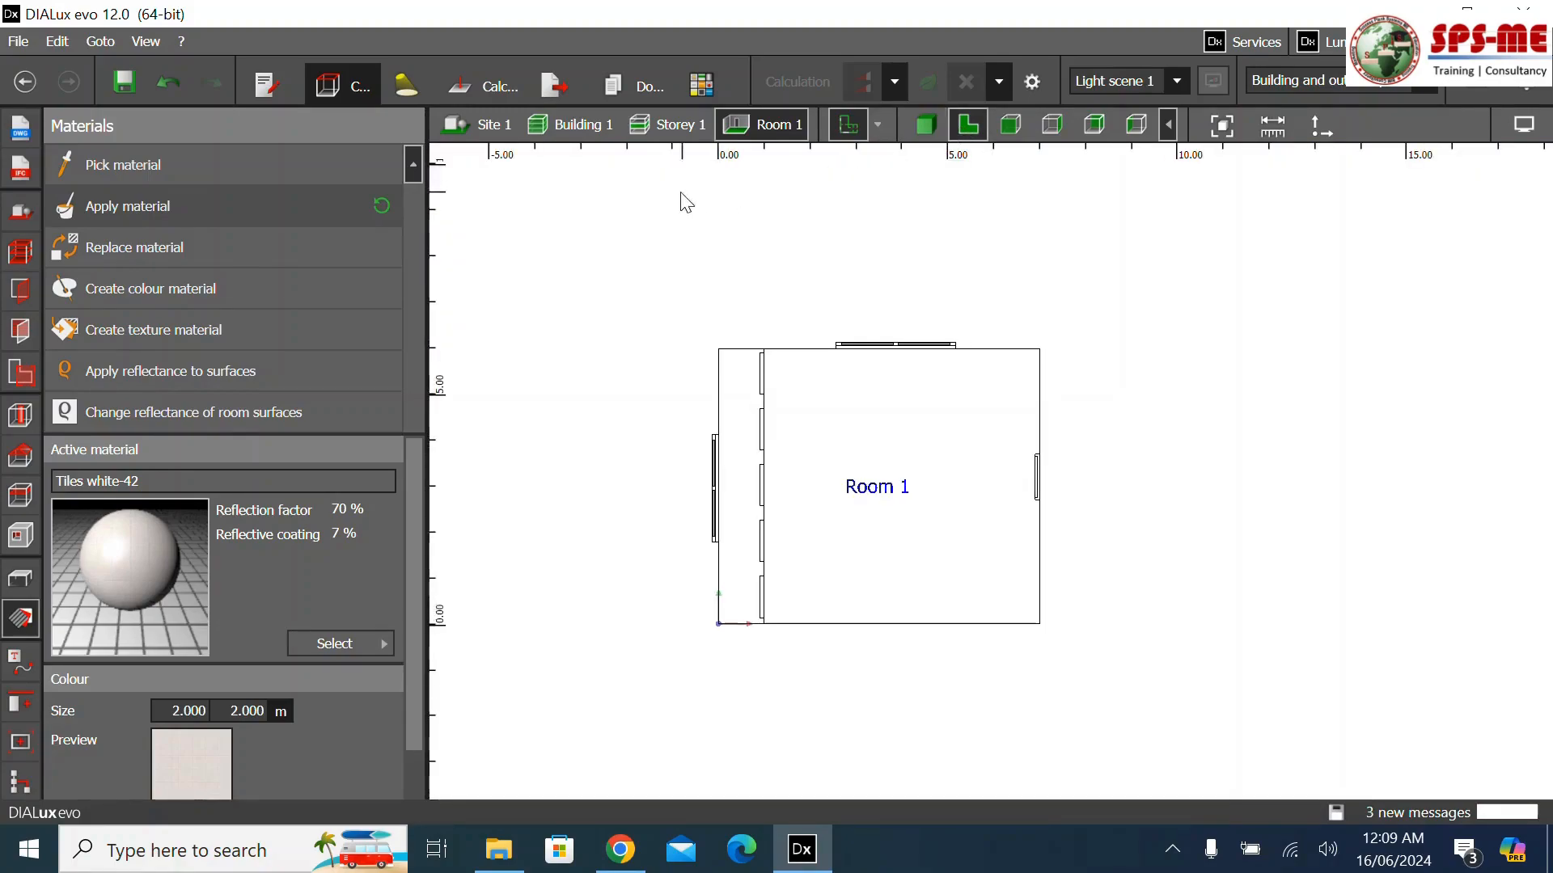
left_click(664, 124)
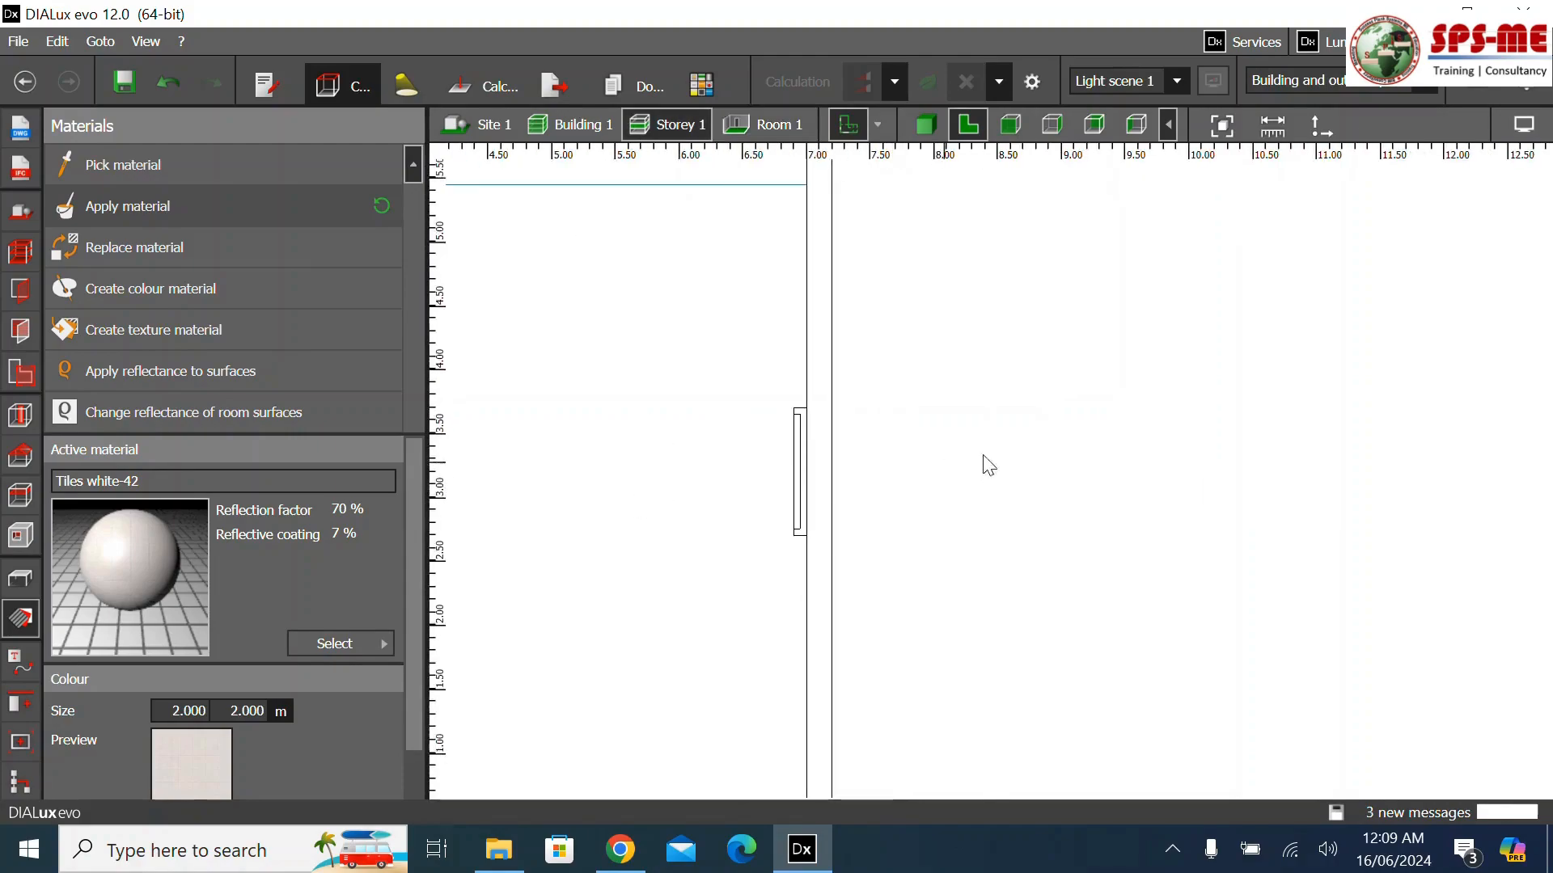
scroll(1257, 422, "down", 4)
scroll(890, 485, "up", 1)
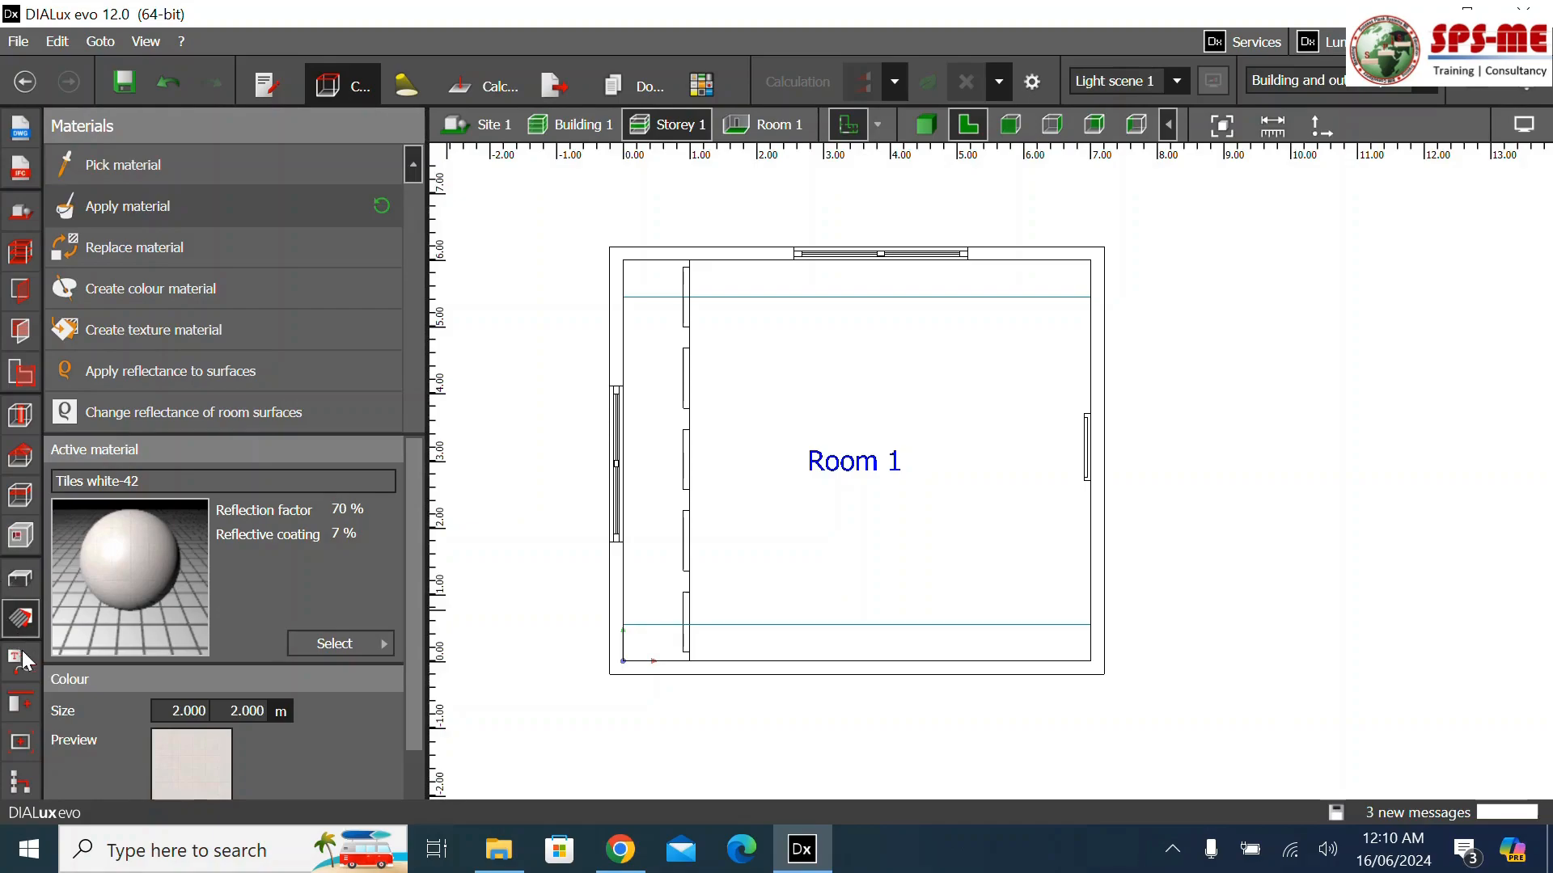
left_click(26, 499)
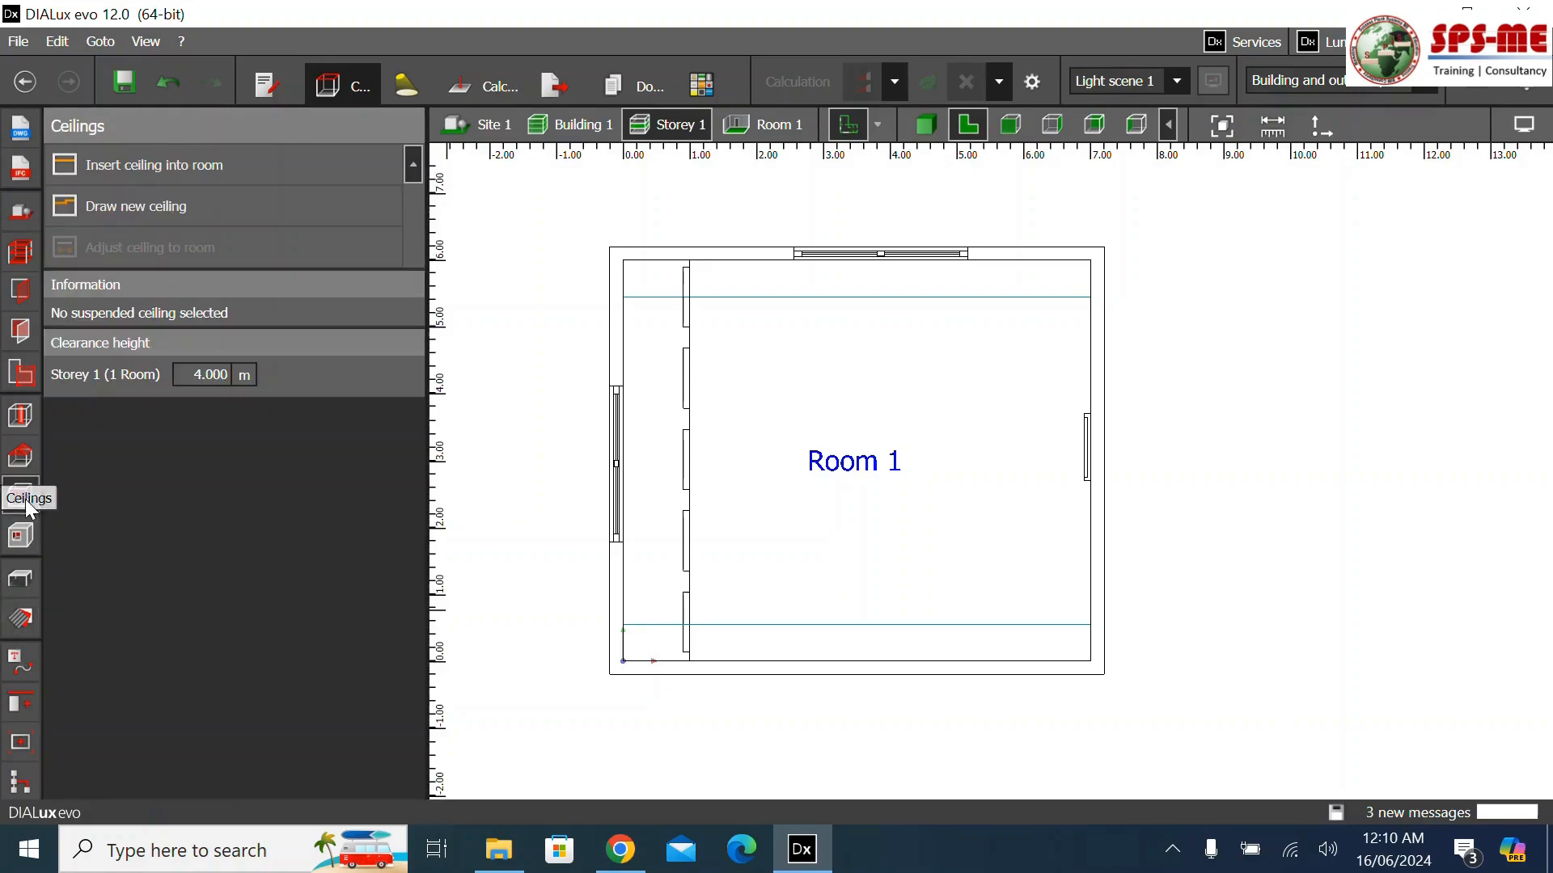
Insert a suspended ceiling over the whole of Room 1 and delete it again
left_click(196, 168)
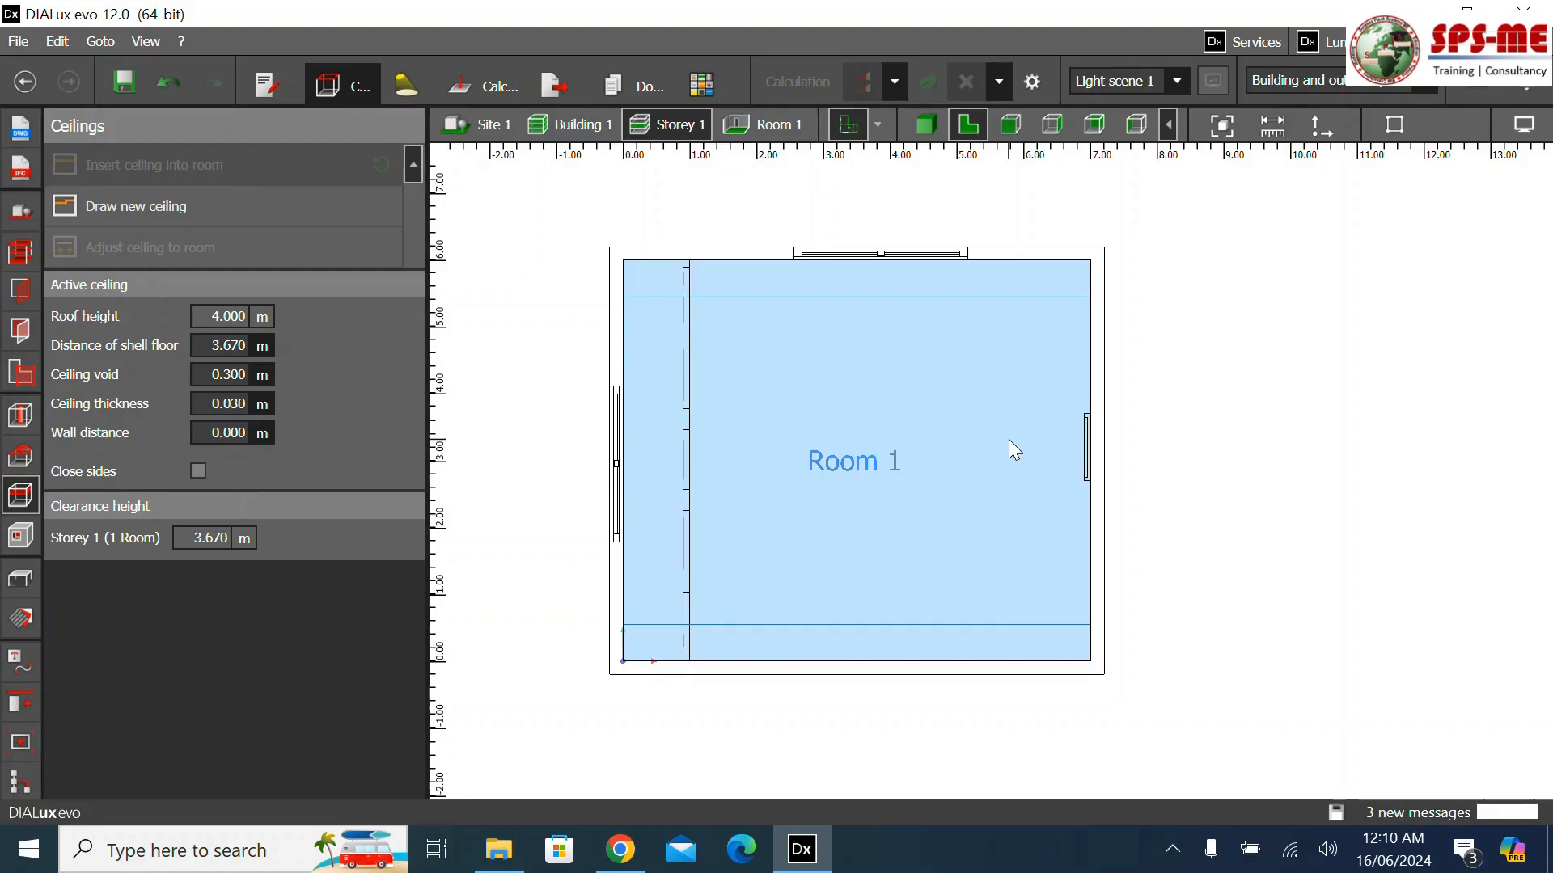
key("Delete")
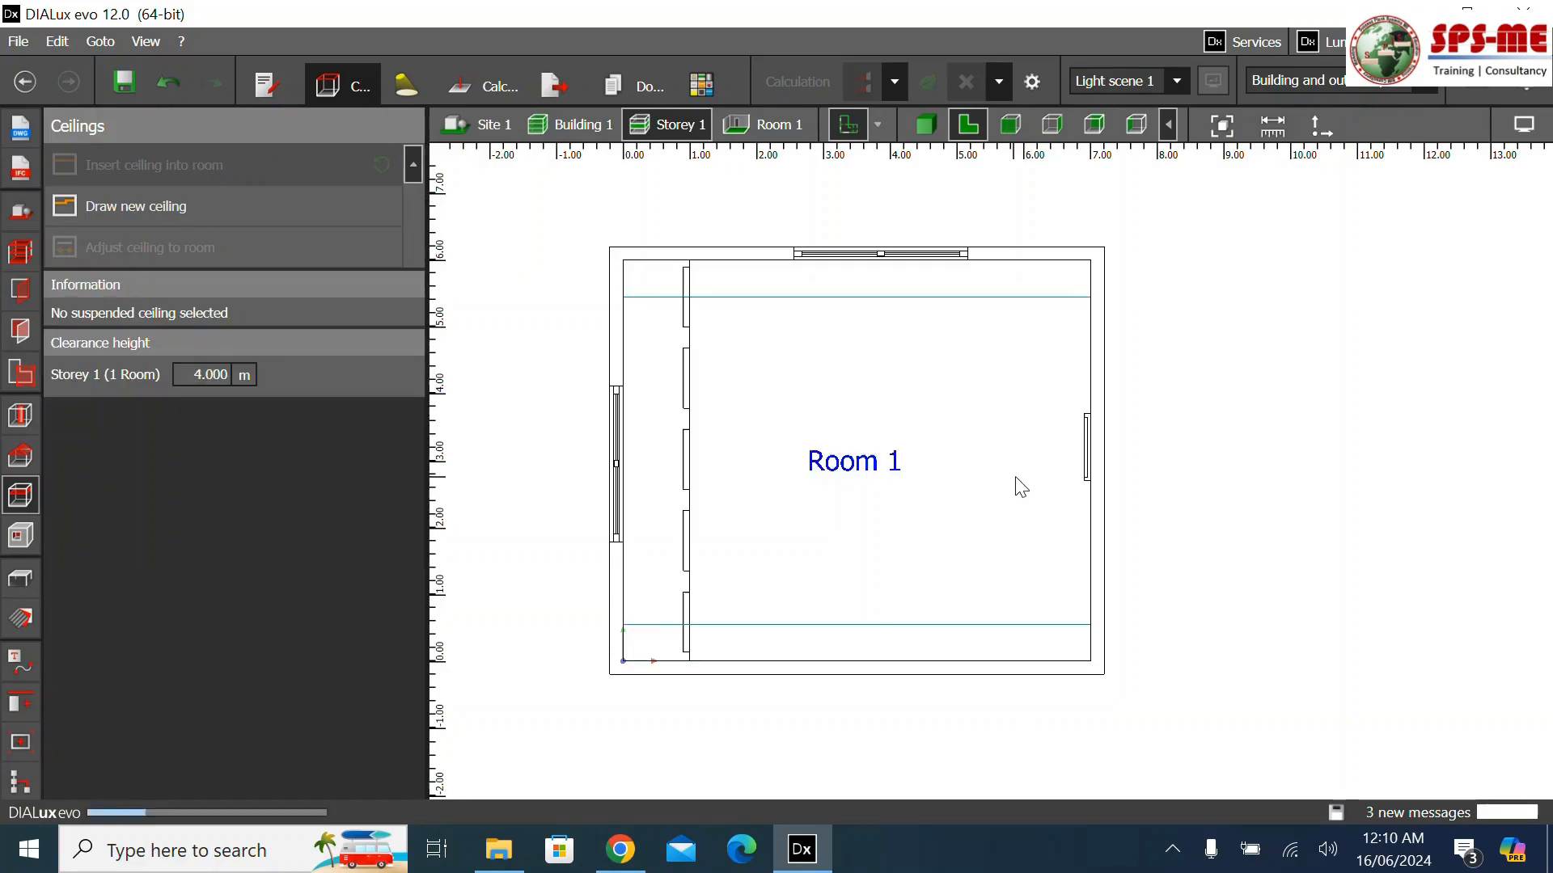
left_click(1094, 124)
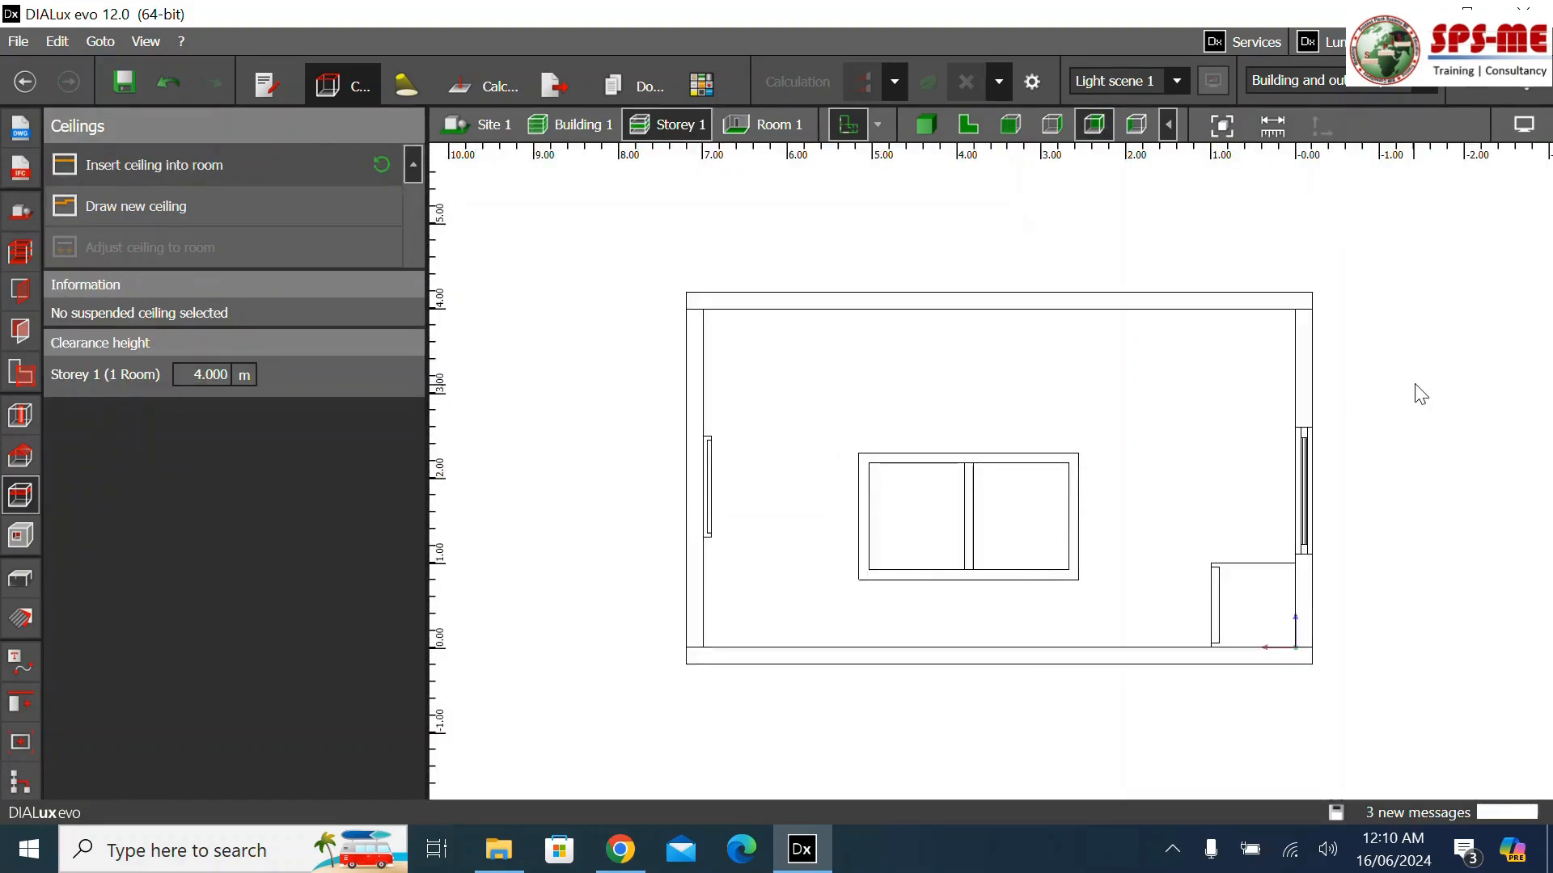
left_click(975, 132)
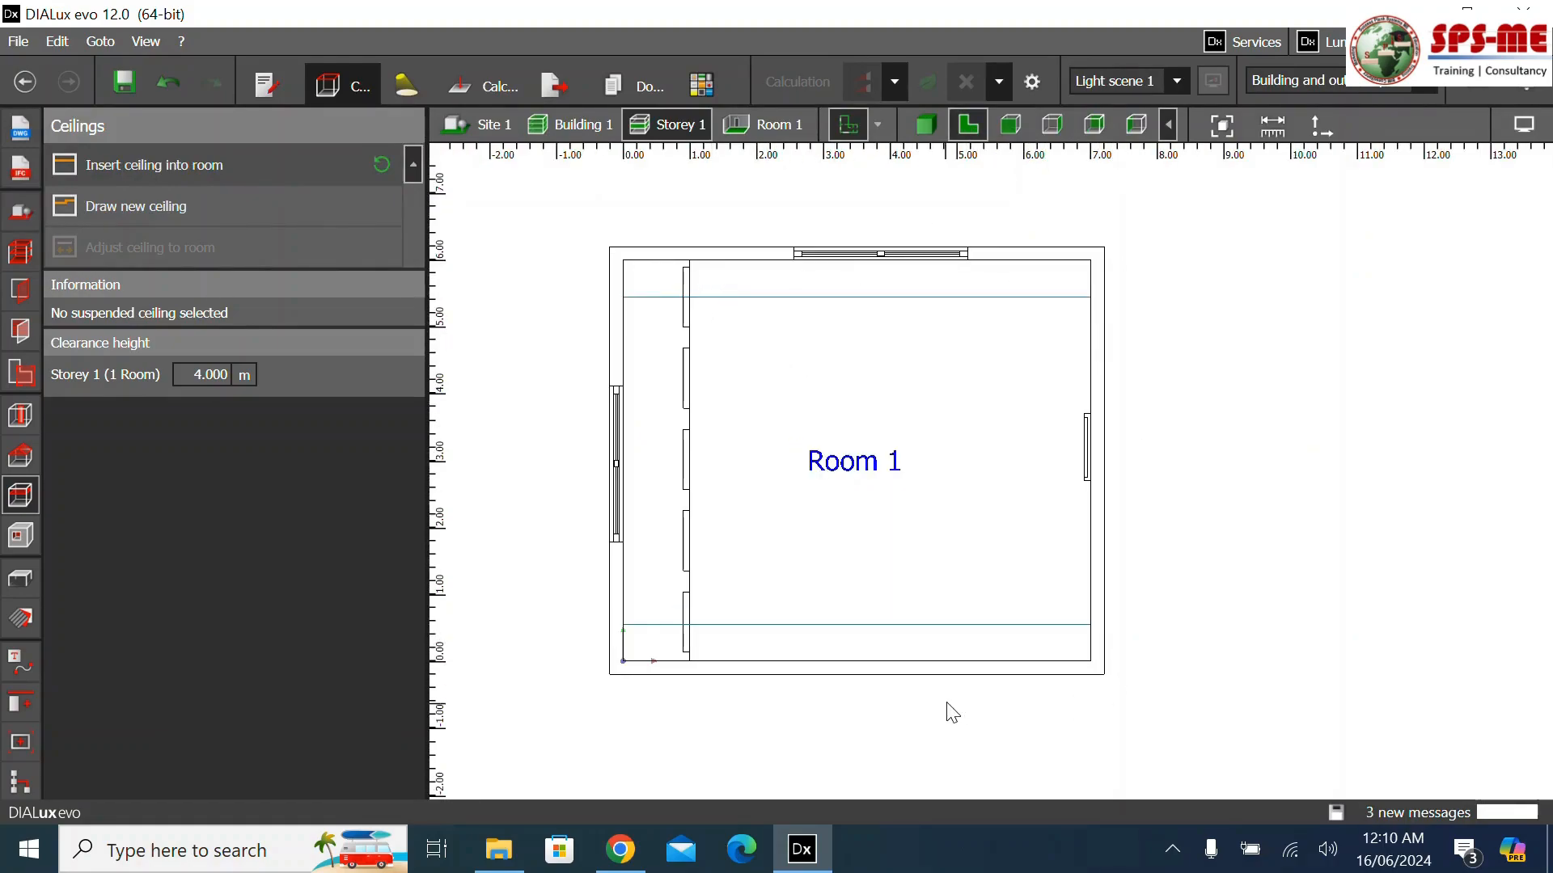
Start a new ceiling contour at the cabinet front's corner and draw a 6 m edge along the adjoining window wall
left_click(186, 212)
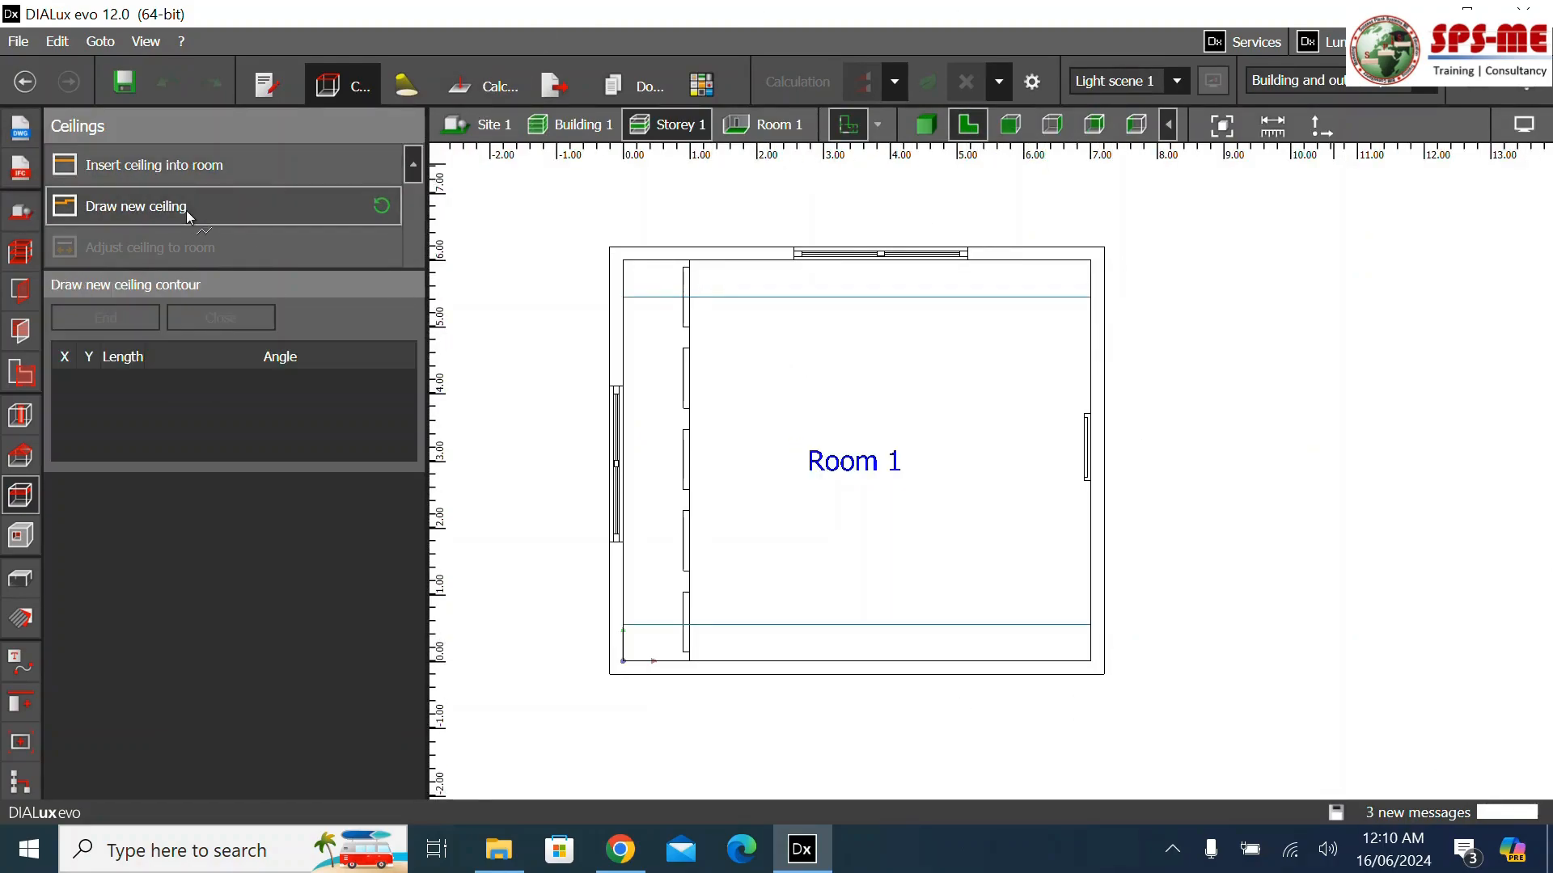
scroll(692, 264, "up", 5)
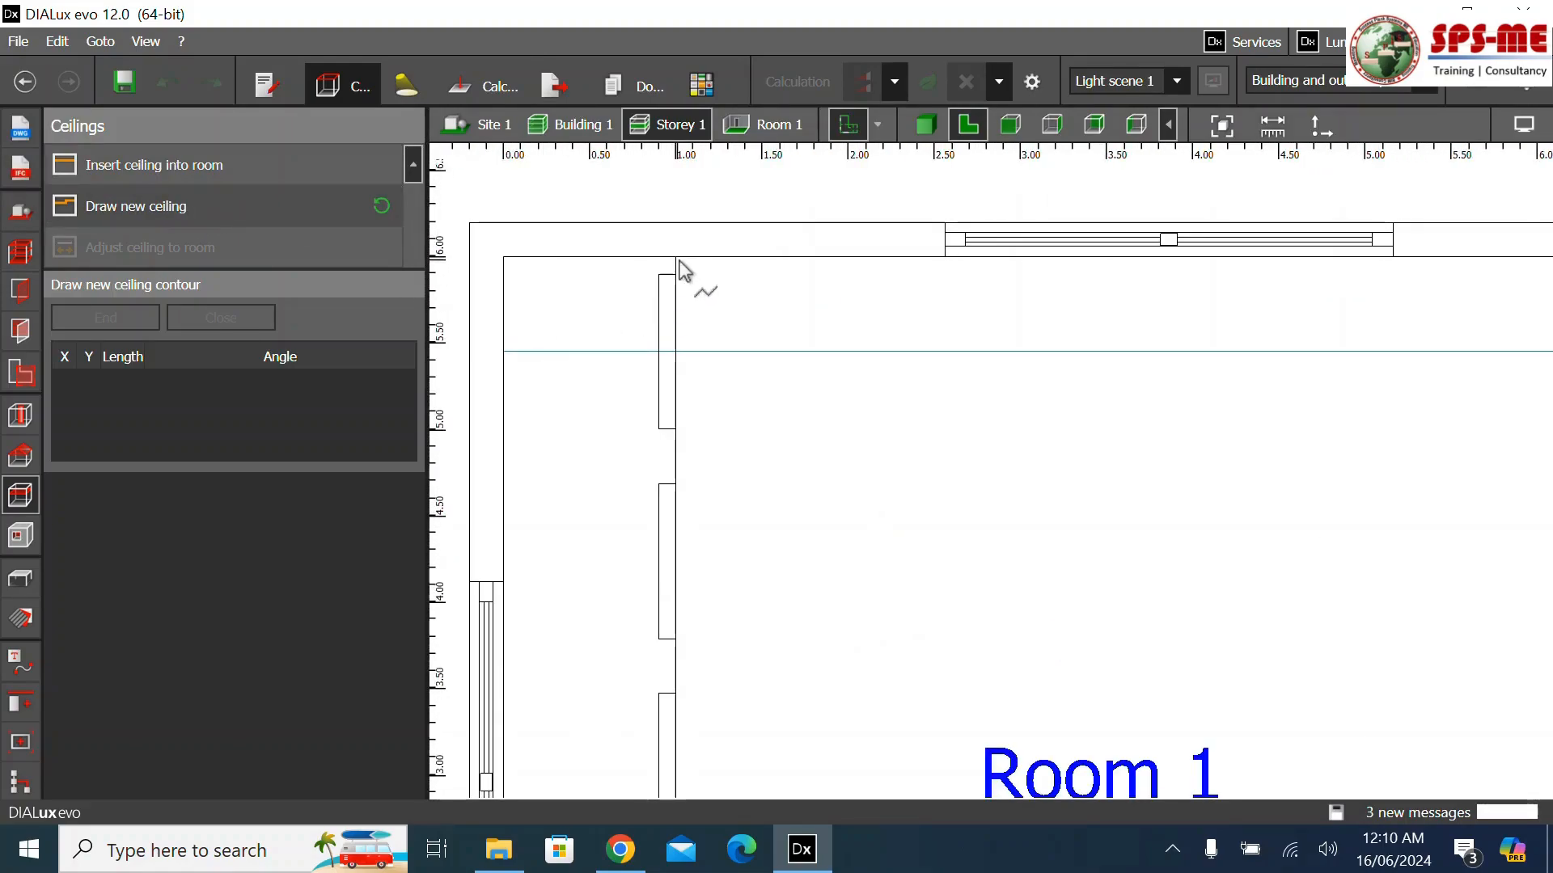
left_click(678, 260)
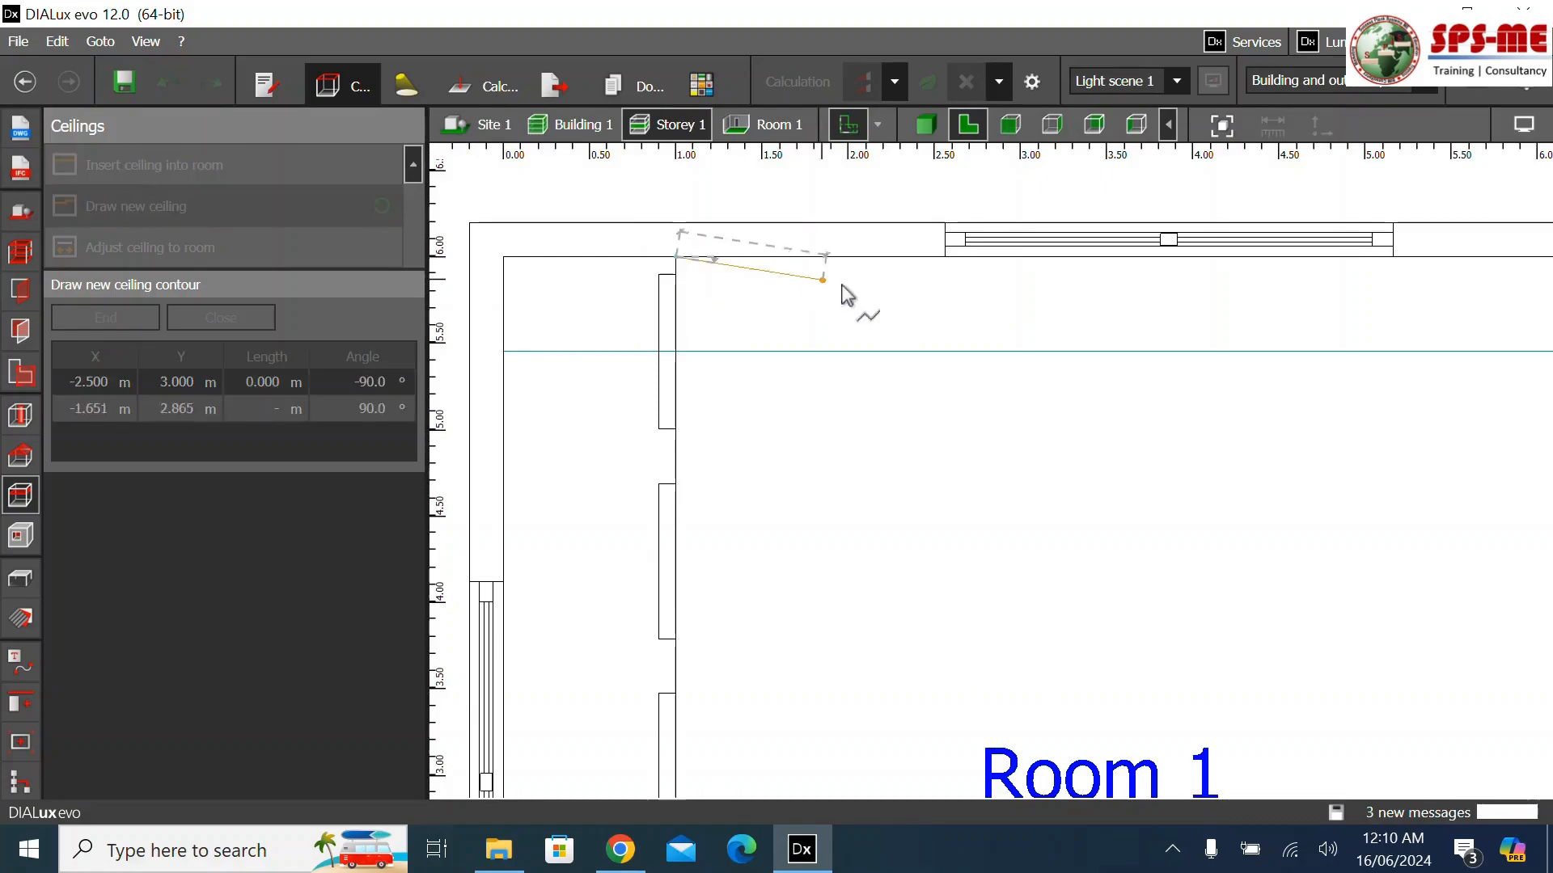
scroll(672, 356, "down", 3)
scroll(1159, 299, "up", 1)
scroll(1188, 267, "up", 2)
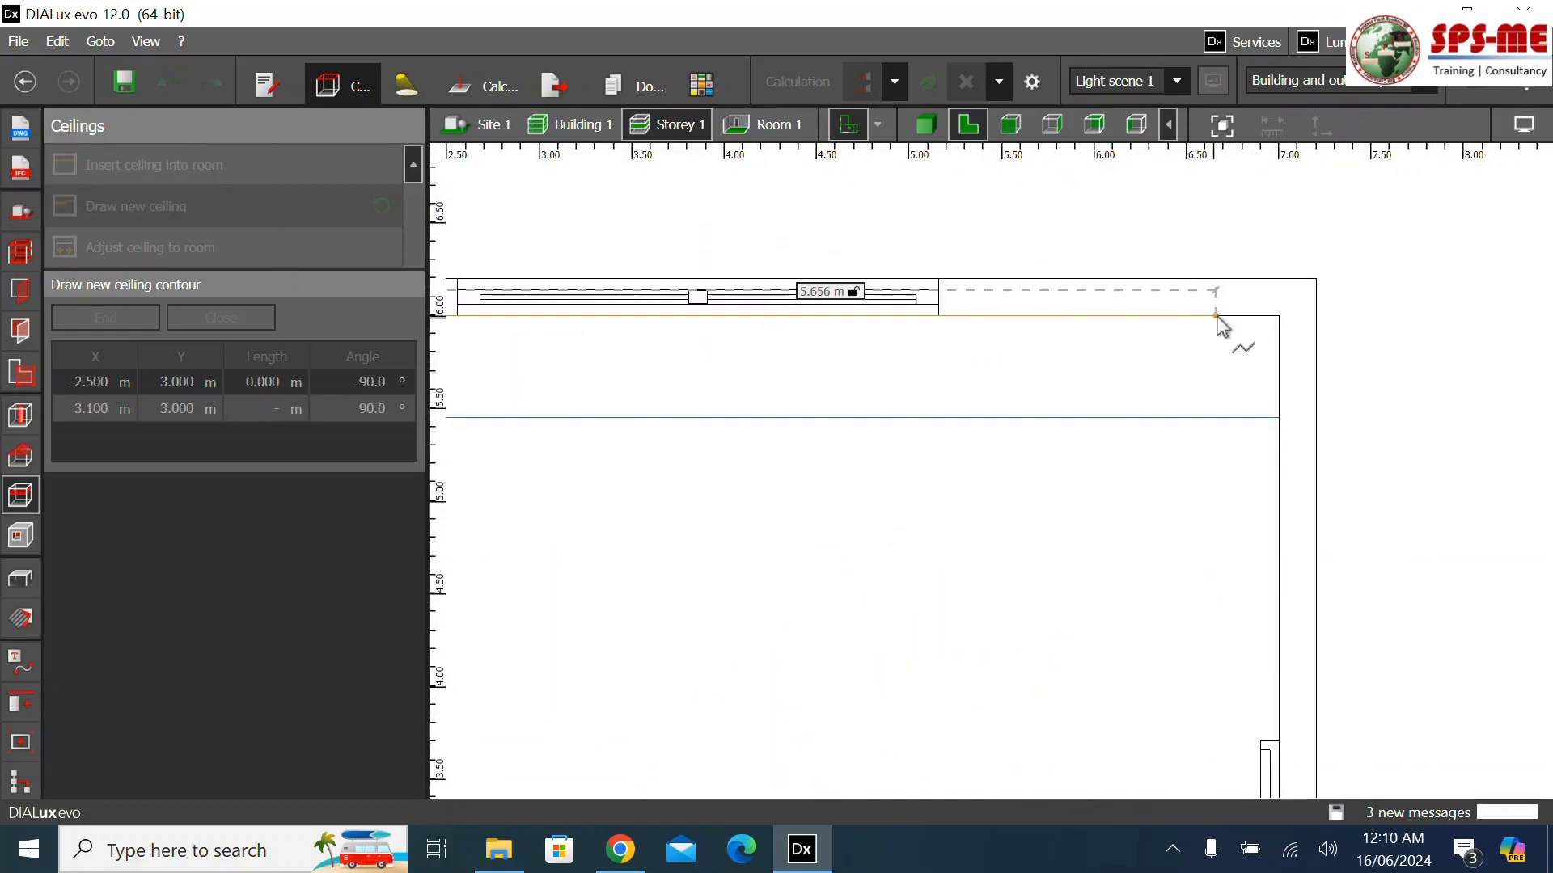
left_click(1278, 315)
Complete the ceiling contour as a 6 by 6 m square along the picture wall, the opposite wall and the cabinet front
scroll(1205, 365, "down", 3)
scroll(1115, 797, "down", 1)
scroll(1172, 590, "up", 4)
left_click(1123, 581)
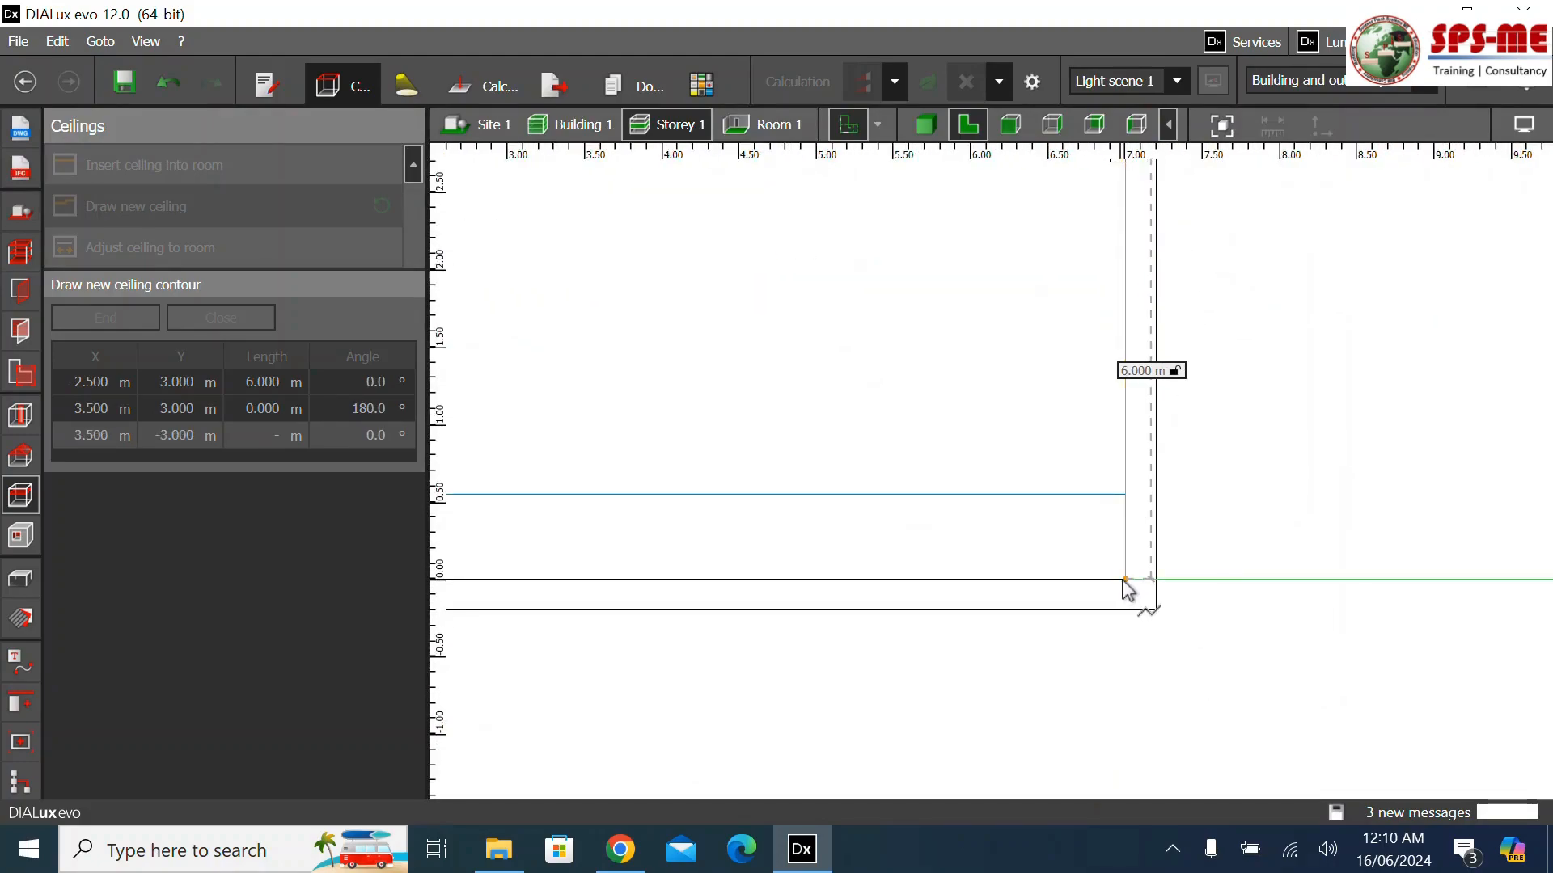
scroll(1126, 590, "down", 3)
scroll(825, 576, "up", 3)
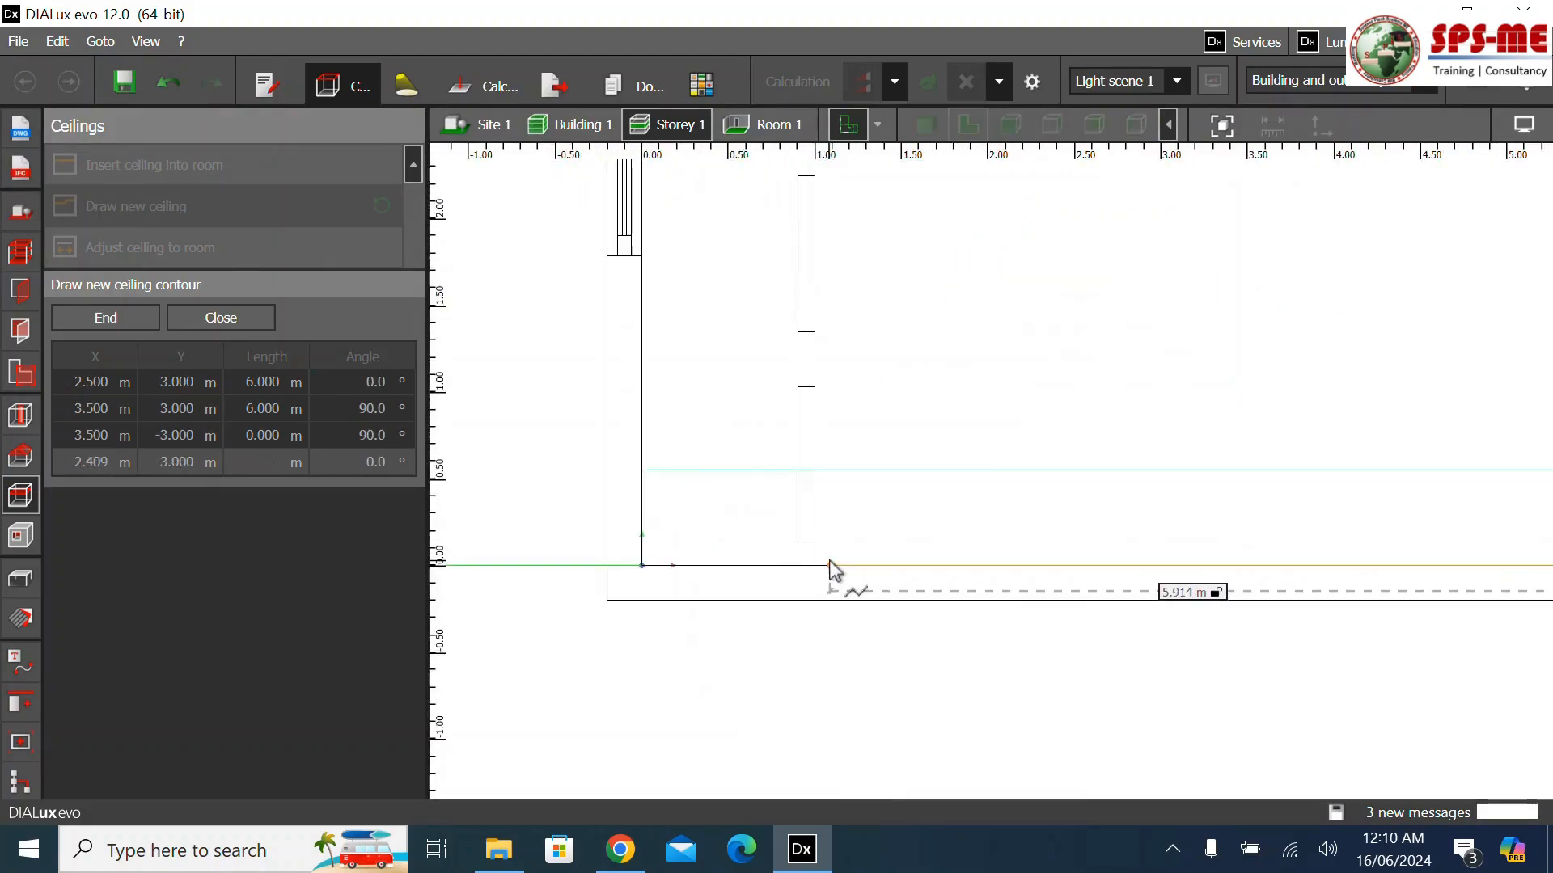
left_click(825, 596)
scroll(936, 243, "down", 4)
scroll(817, 229, "up", 4)
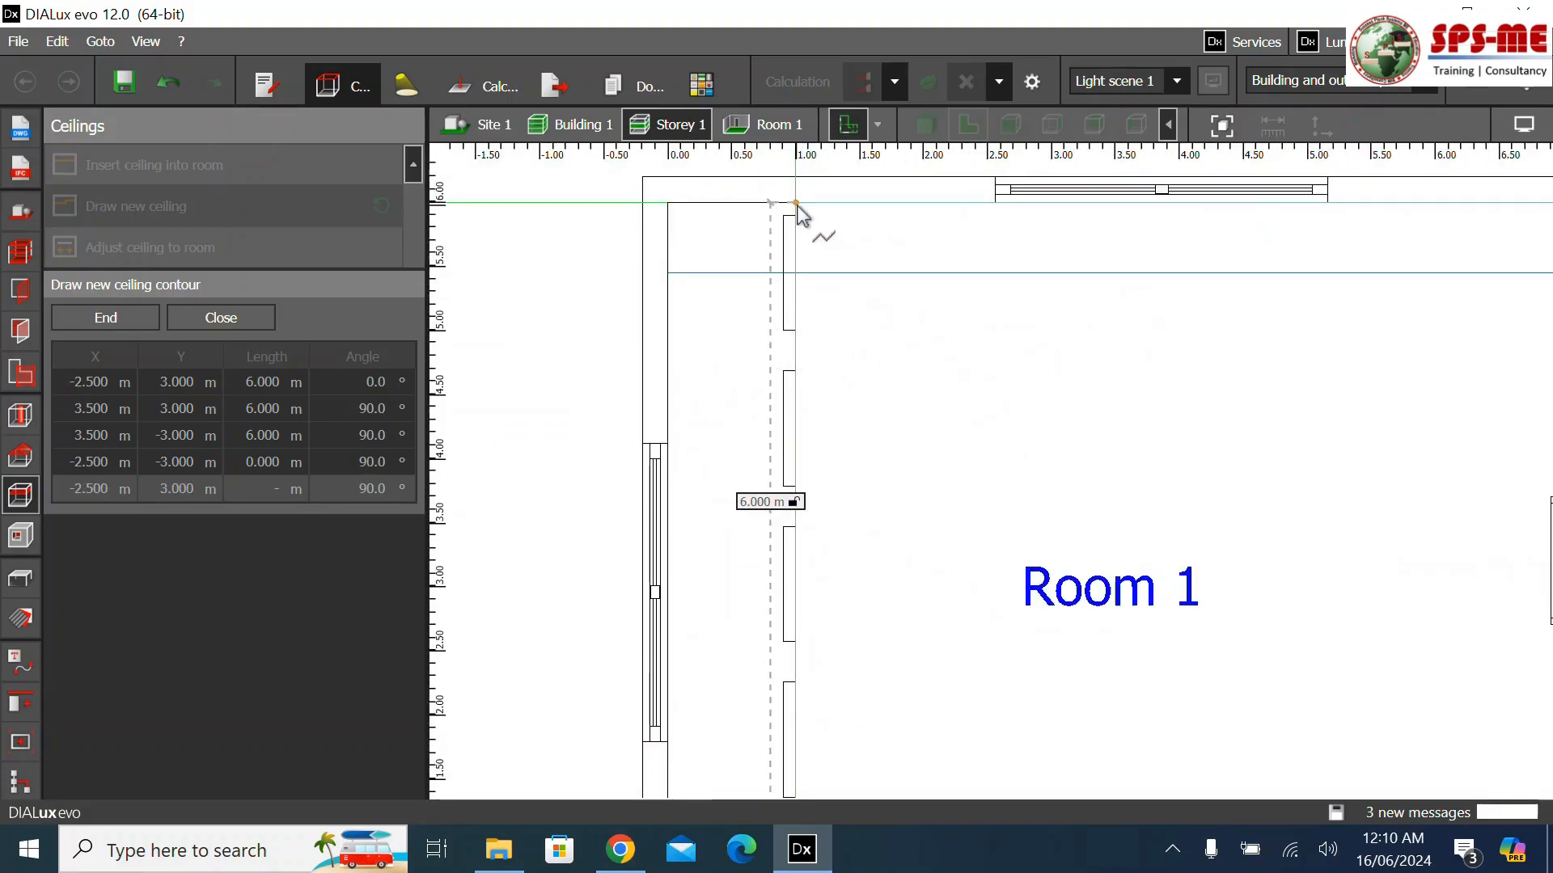
left_click(797, 204)
scroll(881, 250, "down", 4)
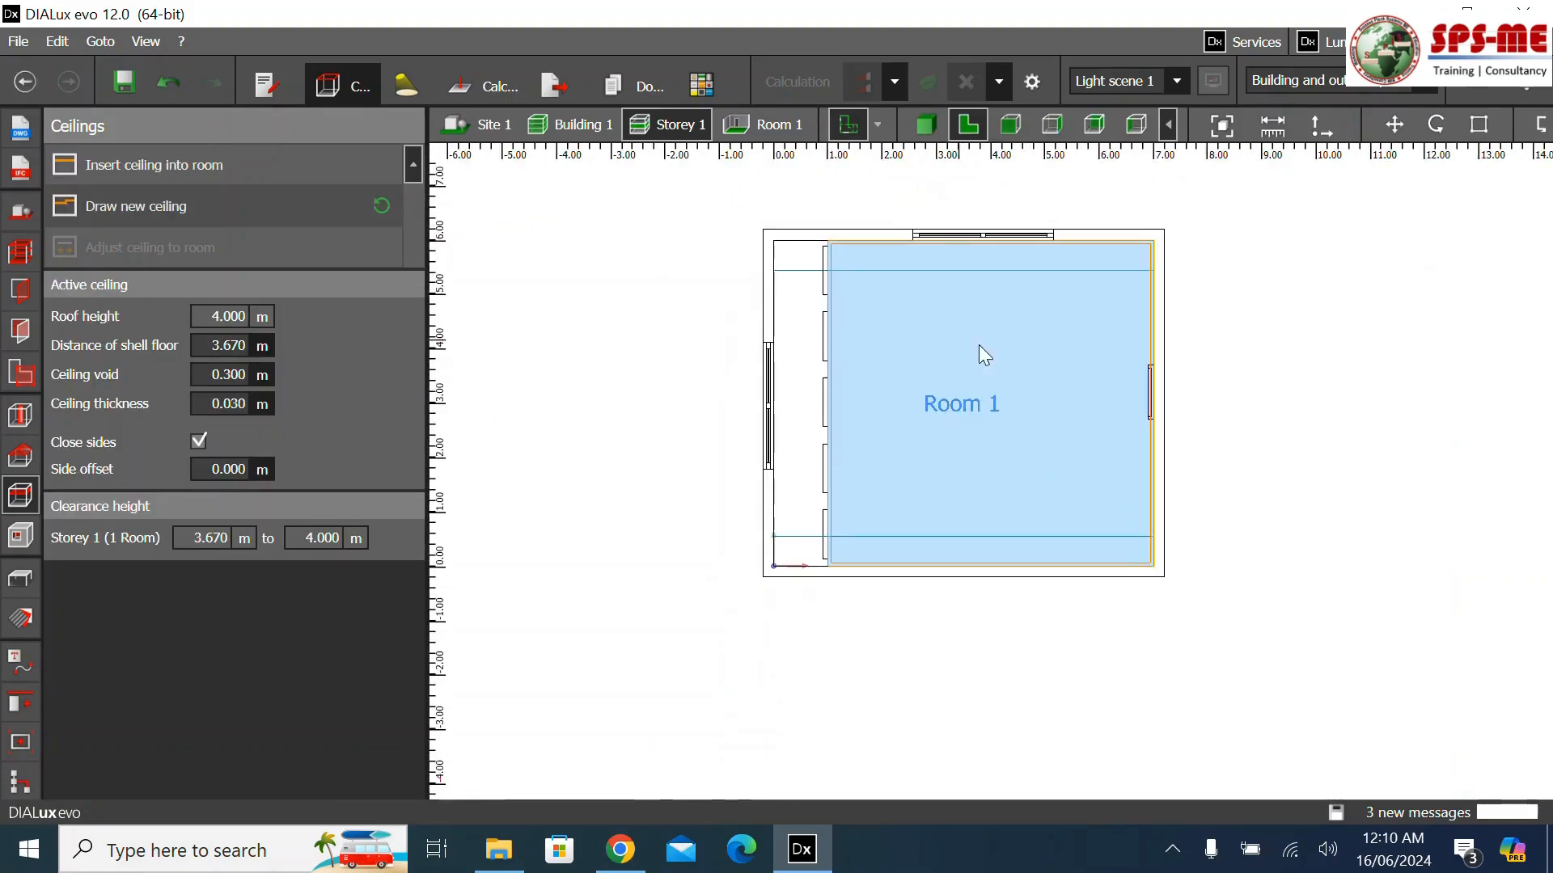
left_click(1261, 517)
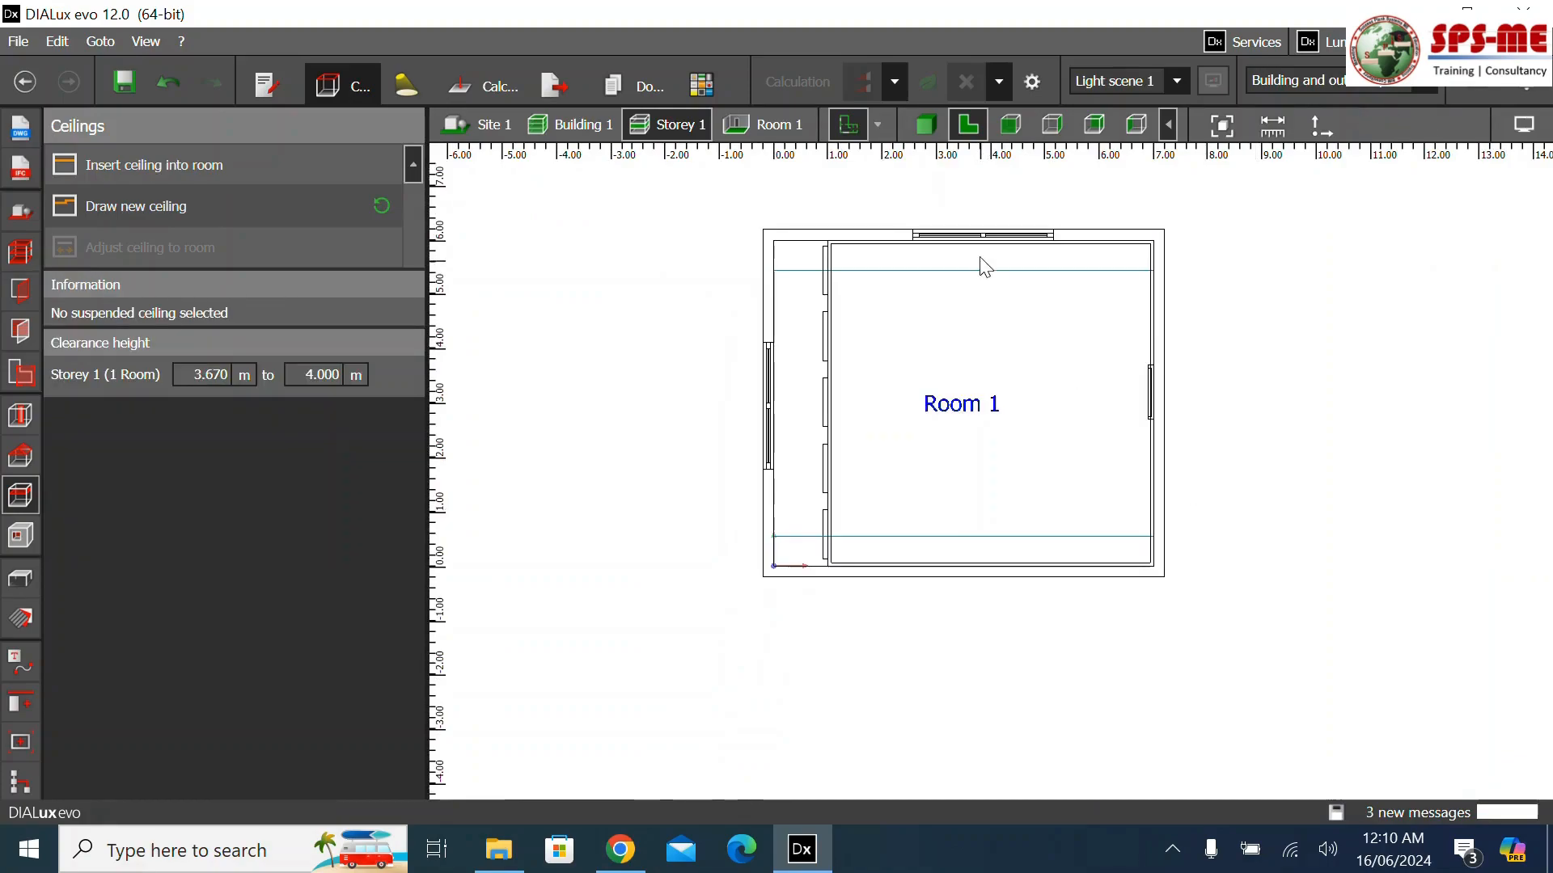
Select the drawn ceiling in the 3D view of Room 1 and set its ceiling void to 0.5 m
left_click(747, 129)
left_click(926, 125)
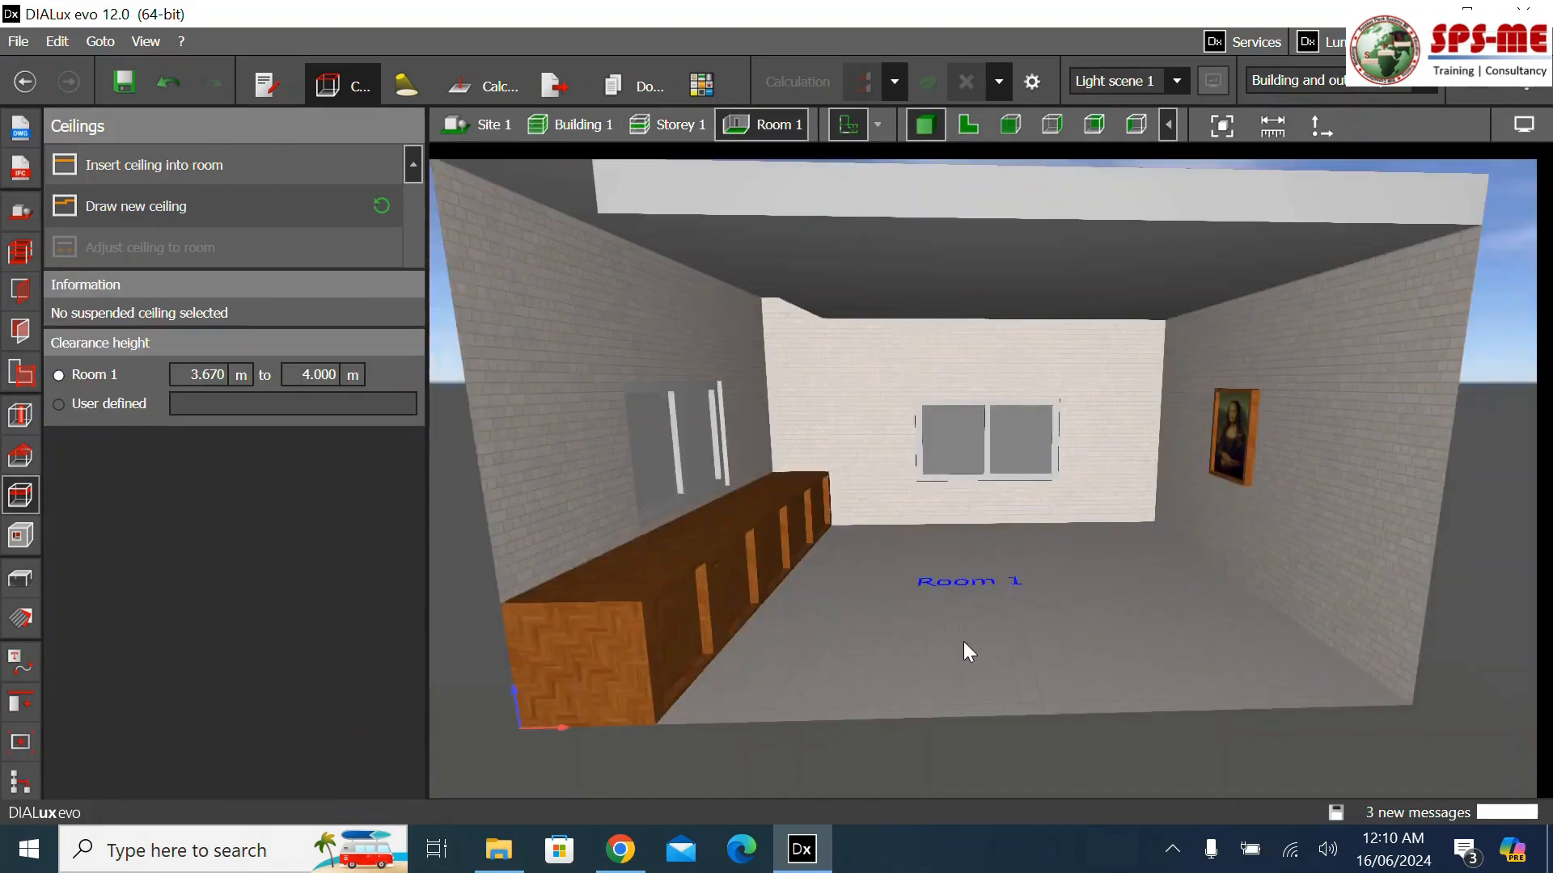
scroll(925, 309, "down", 3)
scroll(722, 236, "up", 5)
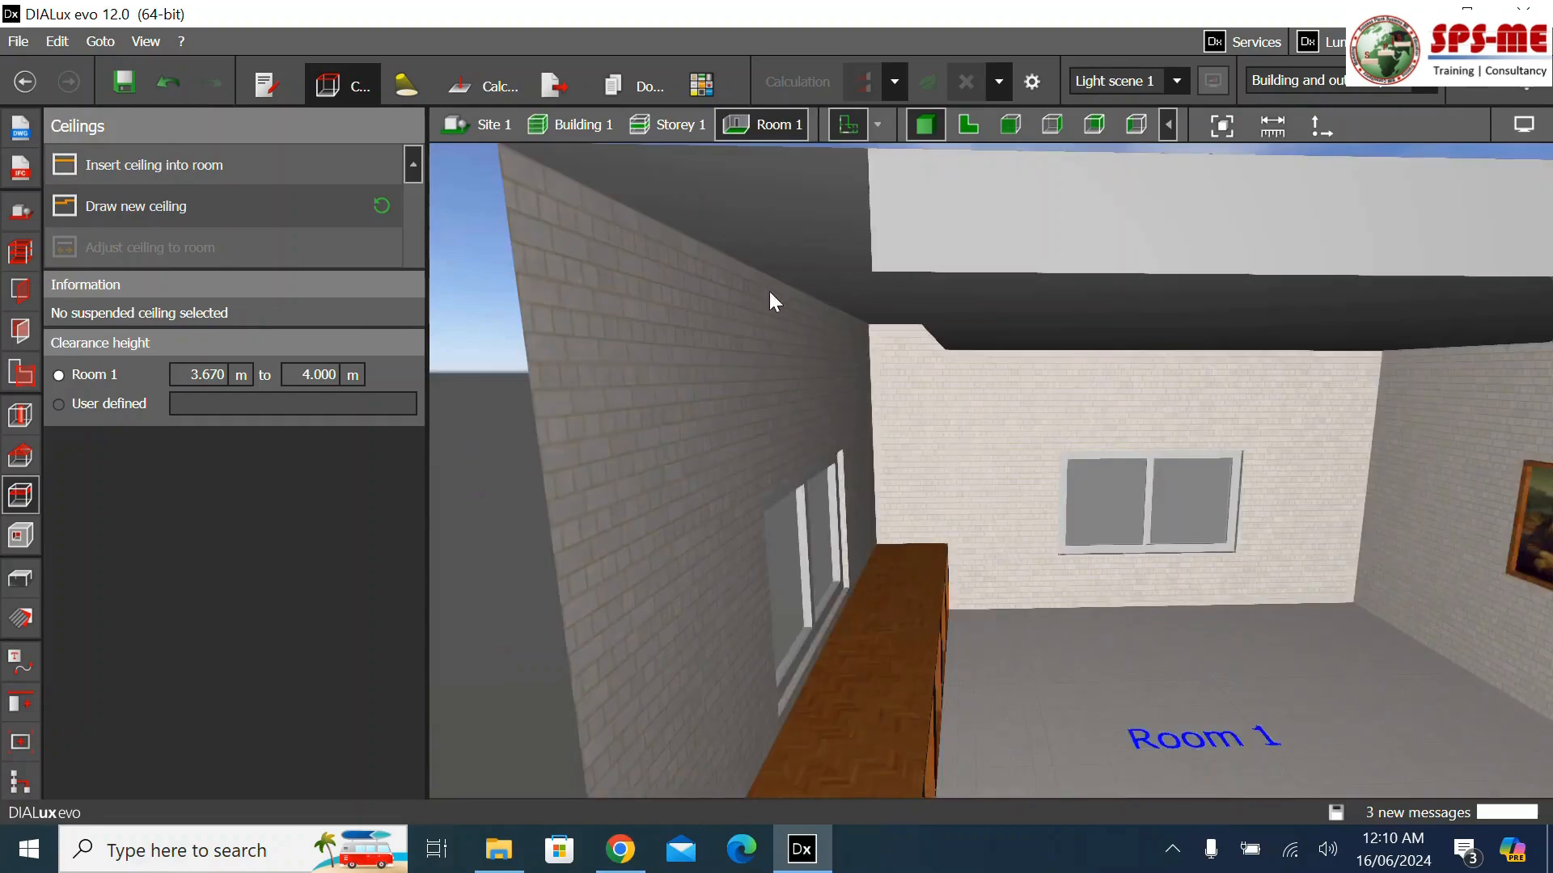
scroll(752, 304, "down", 5)
left_click(1015, 293)
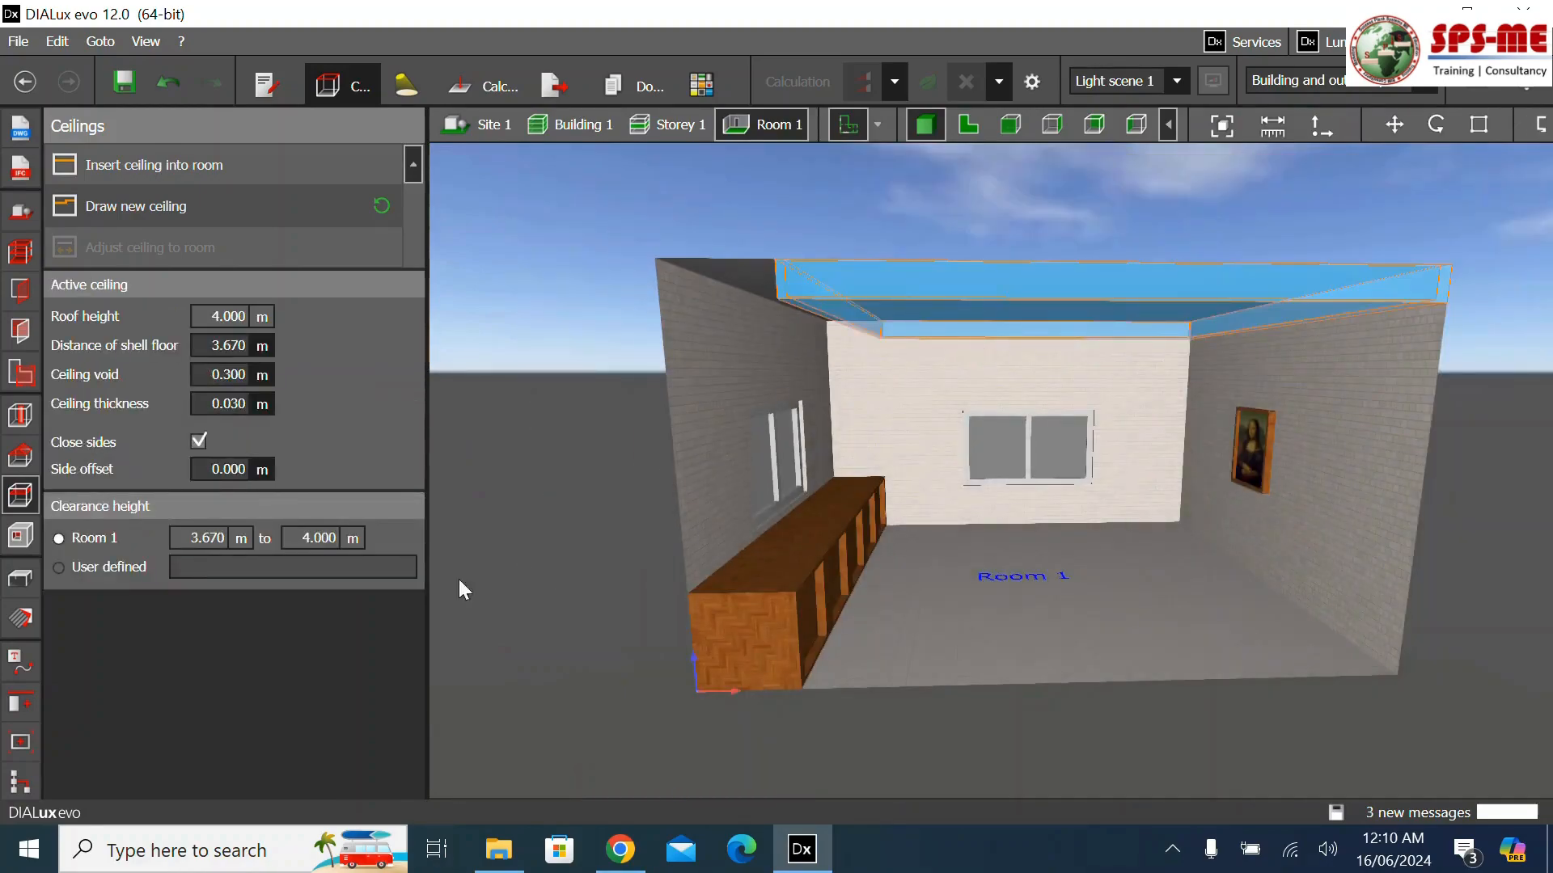
left_click(220, 375)
type("0.")
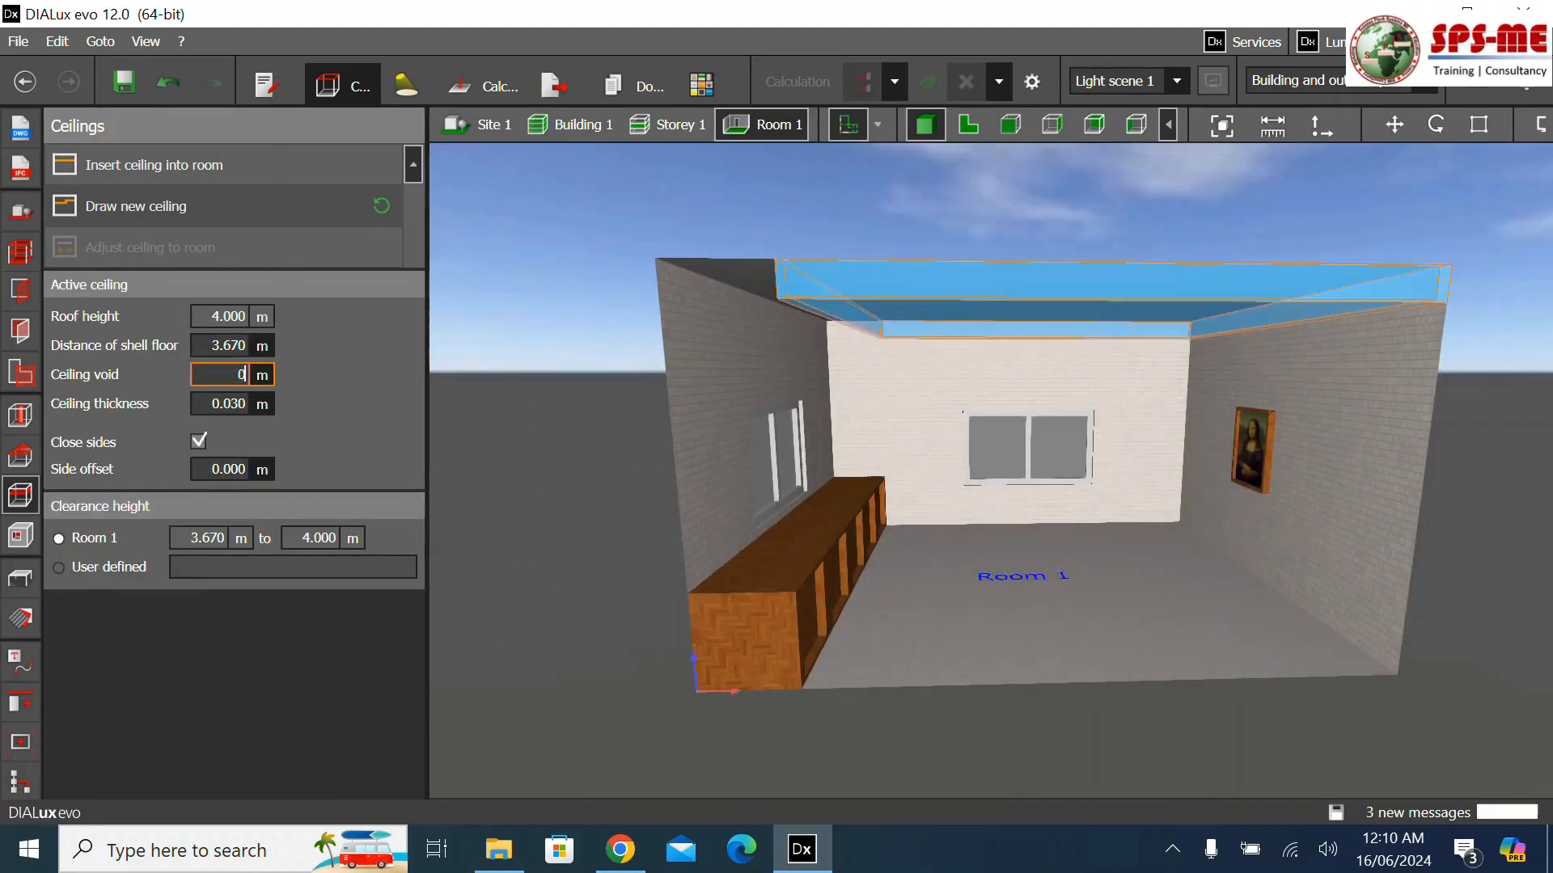
type("5")
key("Return")
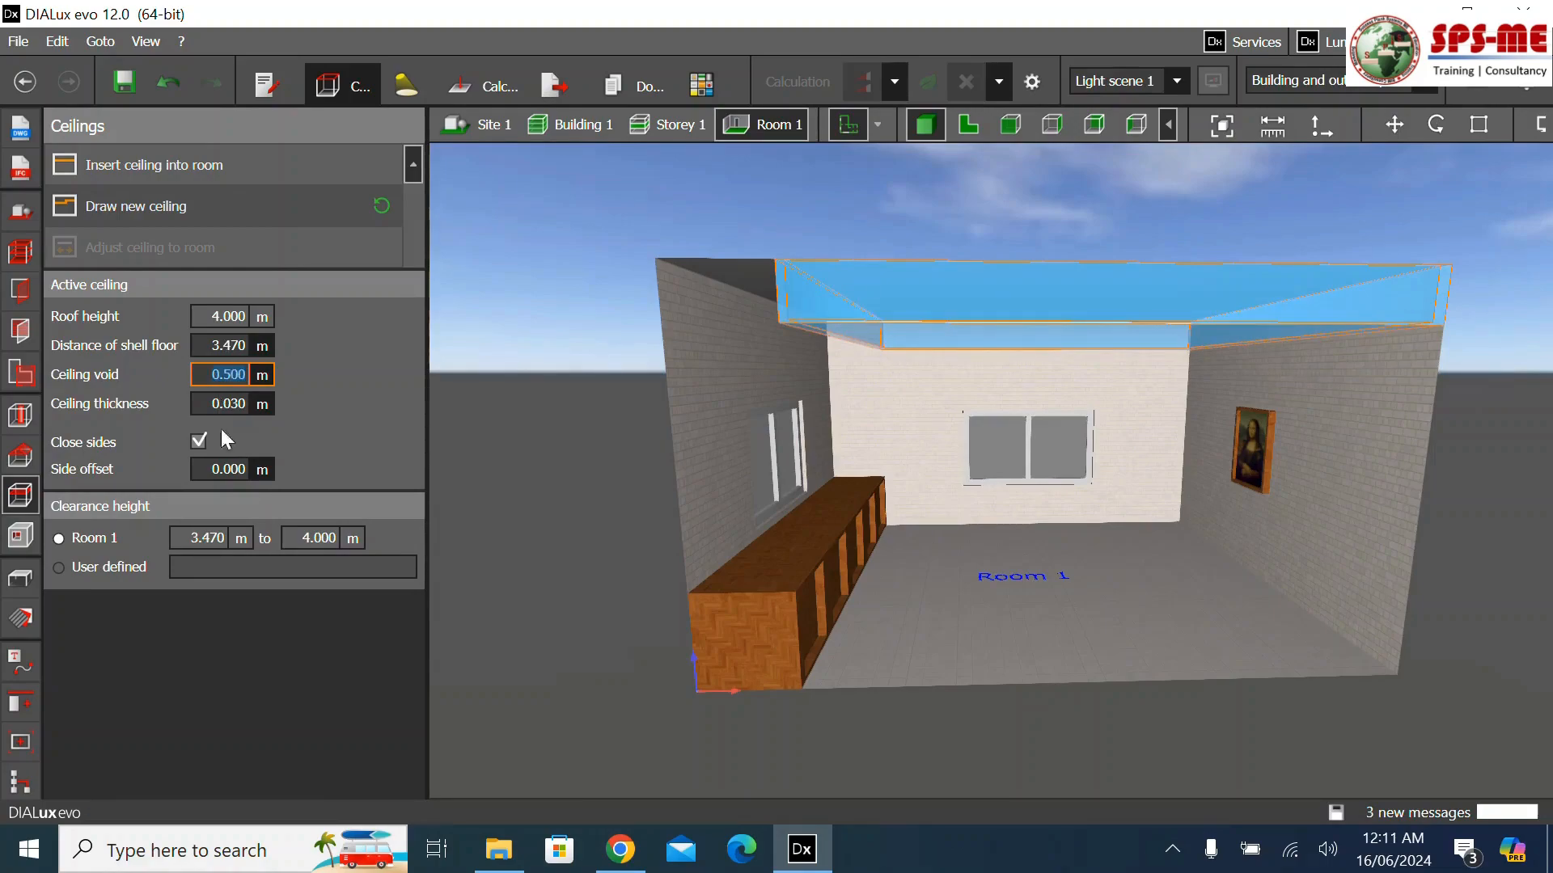
left_click(647, 583)
scroll(957, 409, "down", 4)
right_click_drag(966, 554, 1012, 554)
scroll(974, 377, "up", 4)
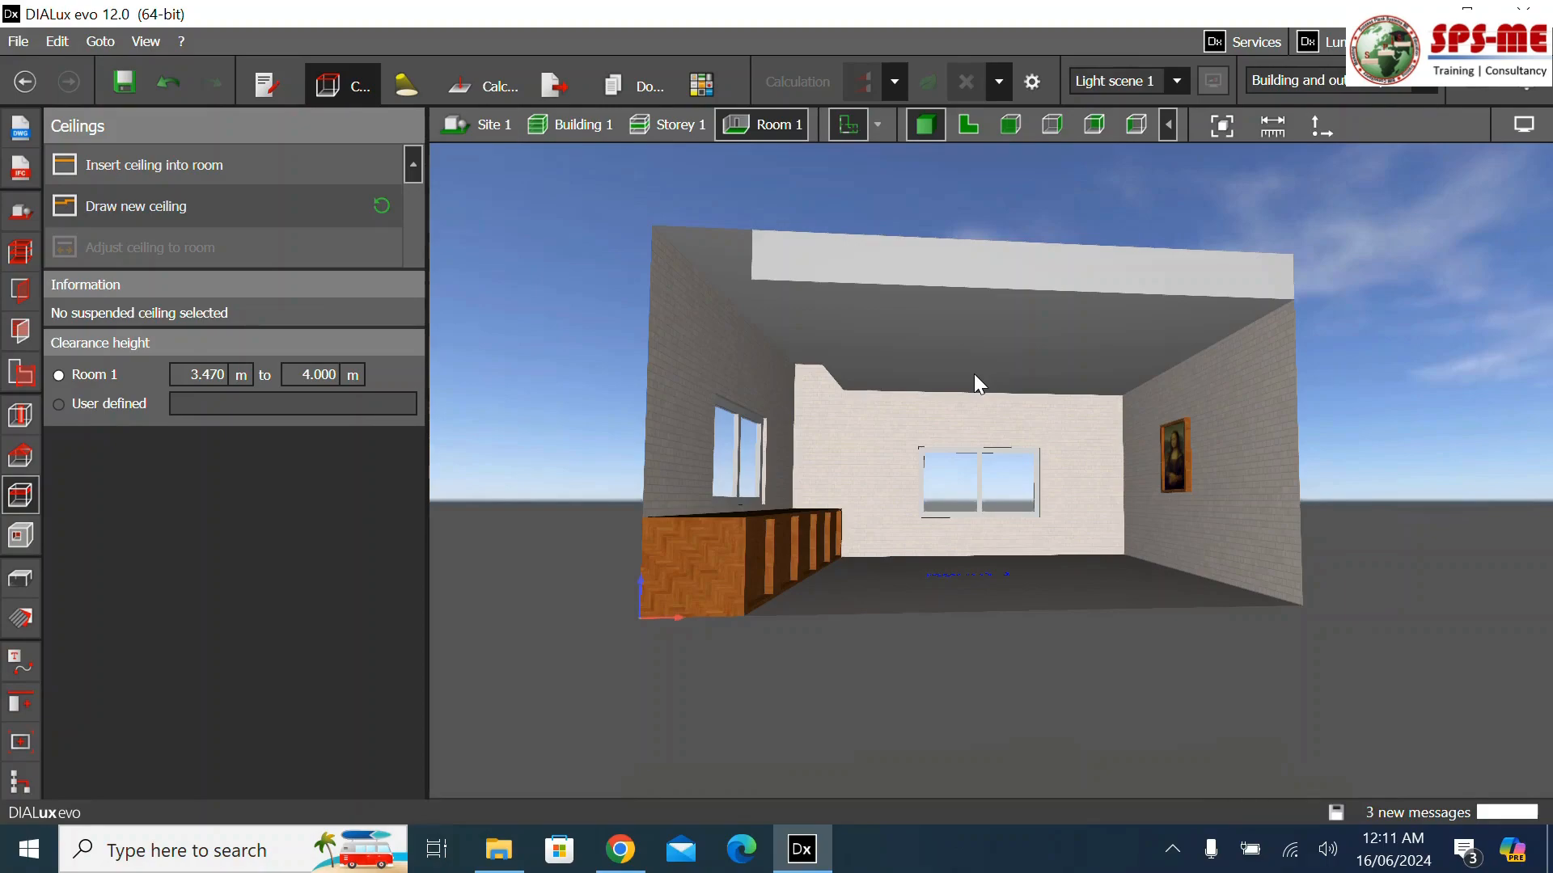
scroll(974, 374, "up", 5)
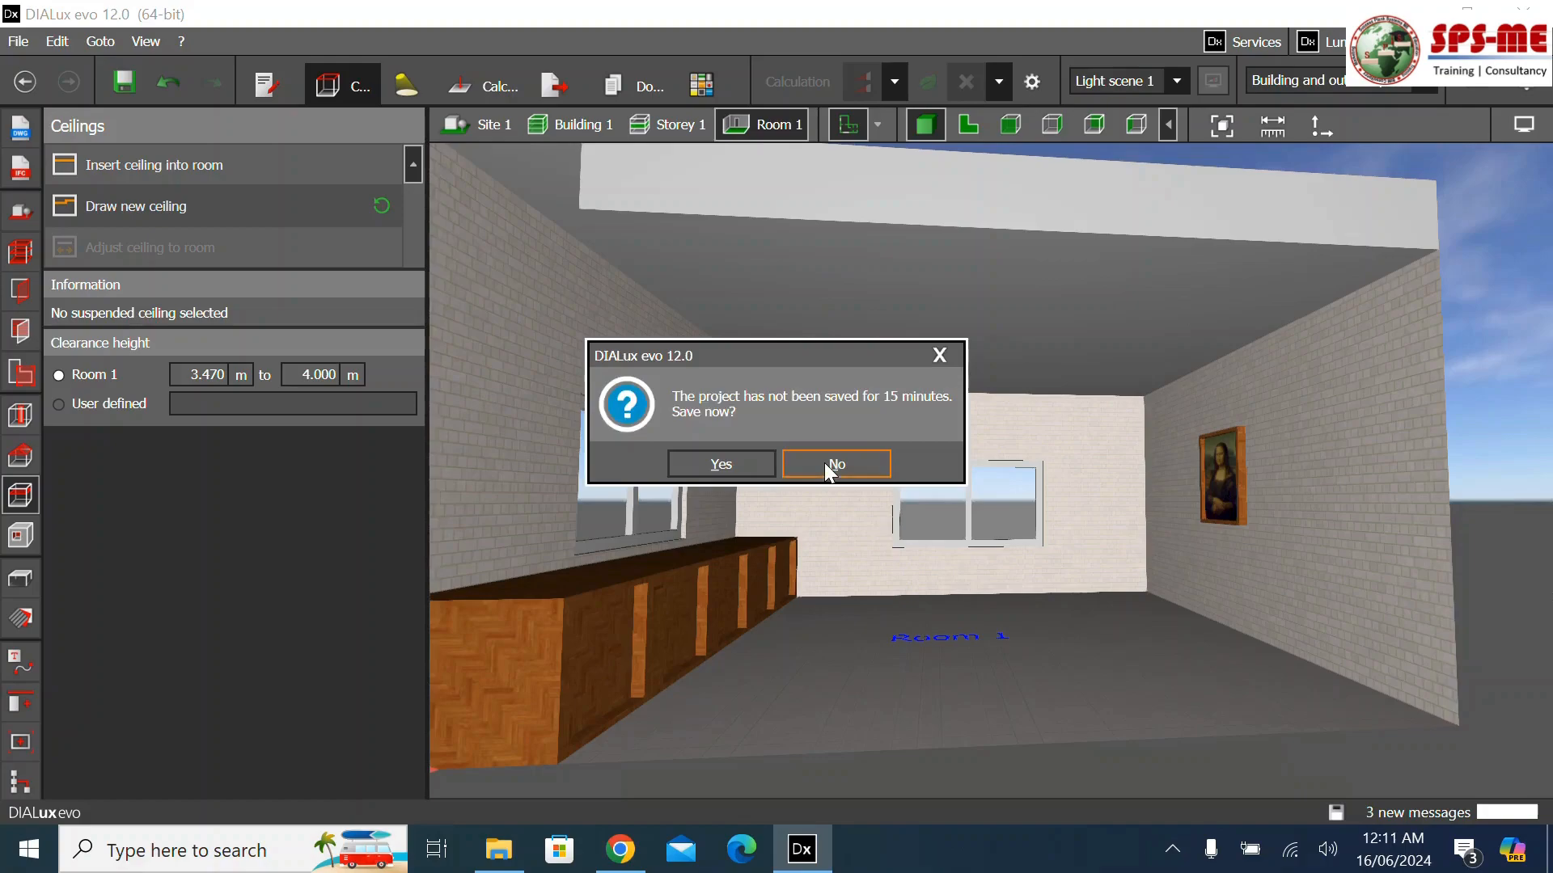
Dismiss the save reminder and show Storey 1 in the floor plan view
left_click(939, 356)
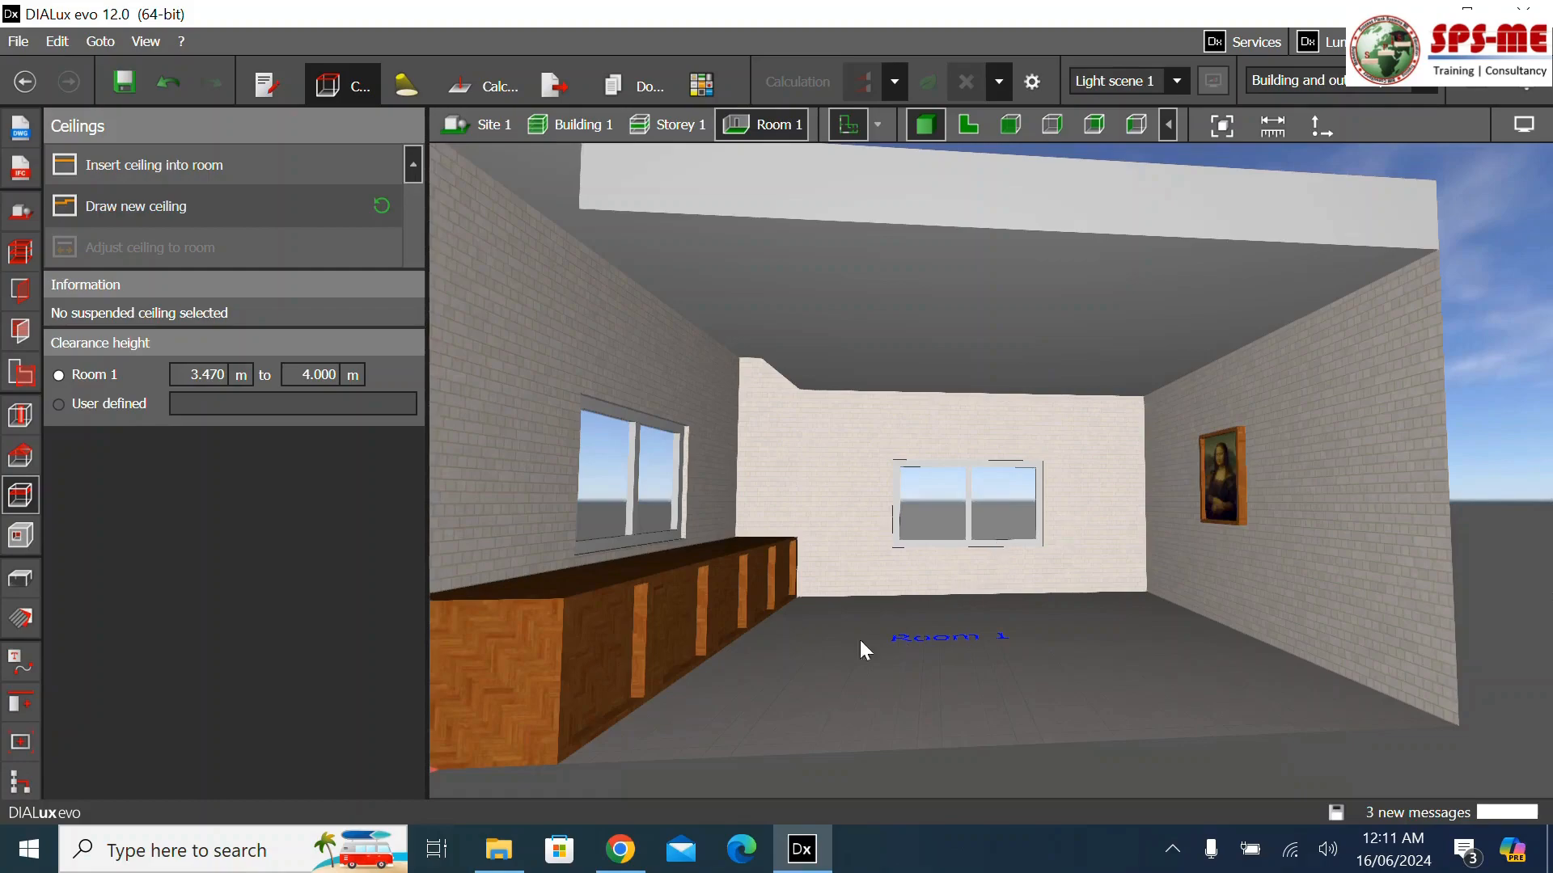
scroll(997, 491, "down", 5)
scroll(992, 597, "up", 3)
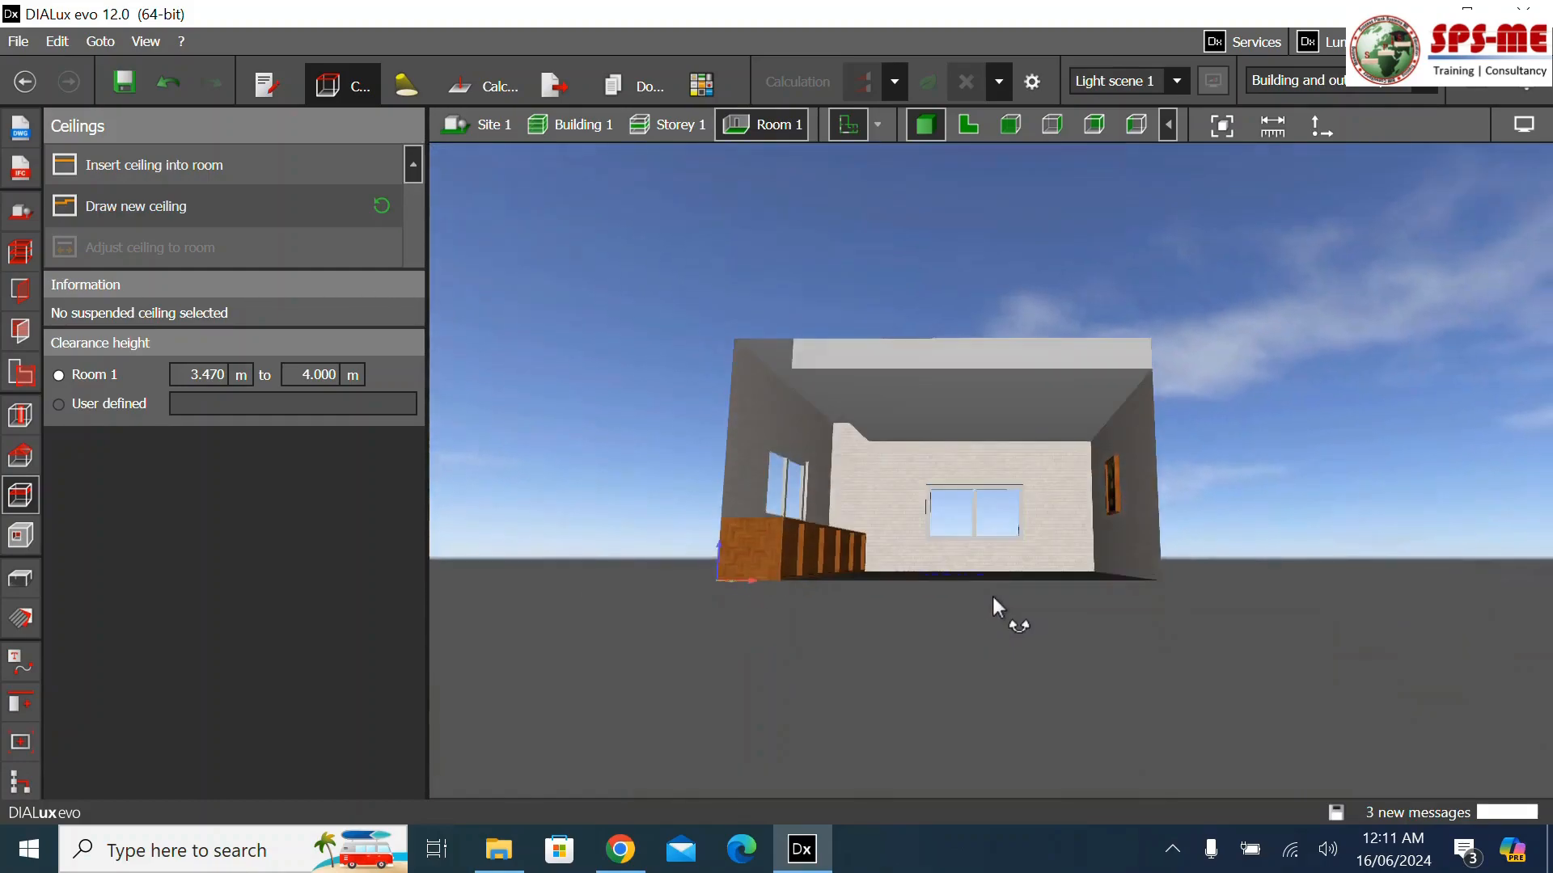
scroll(958, 546, "up", 2)
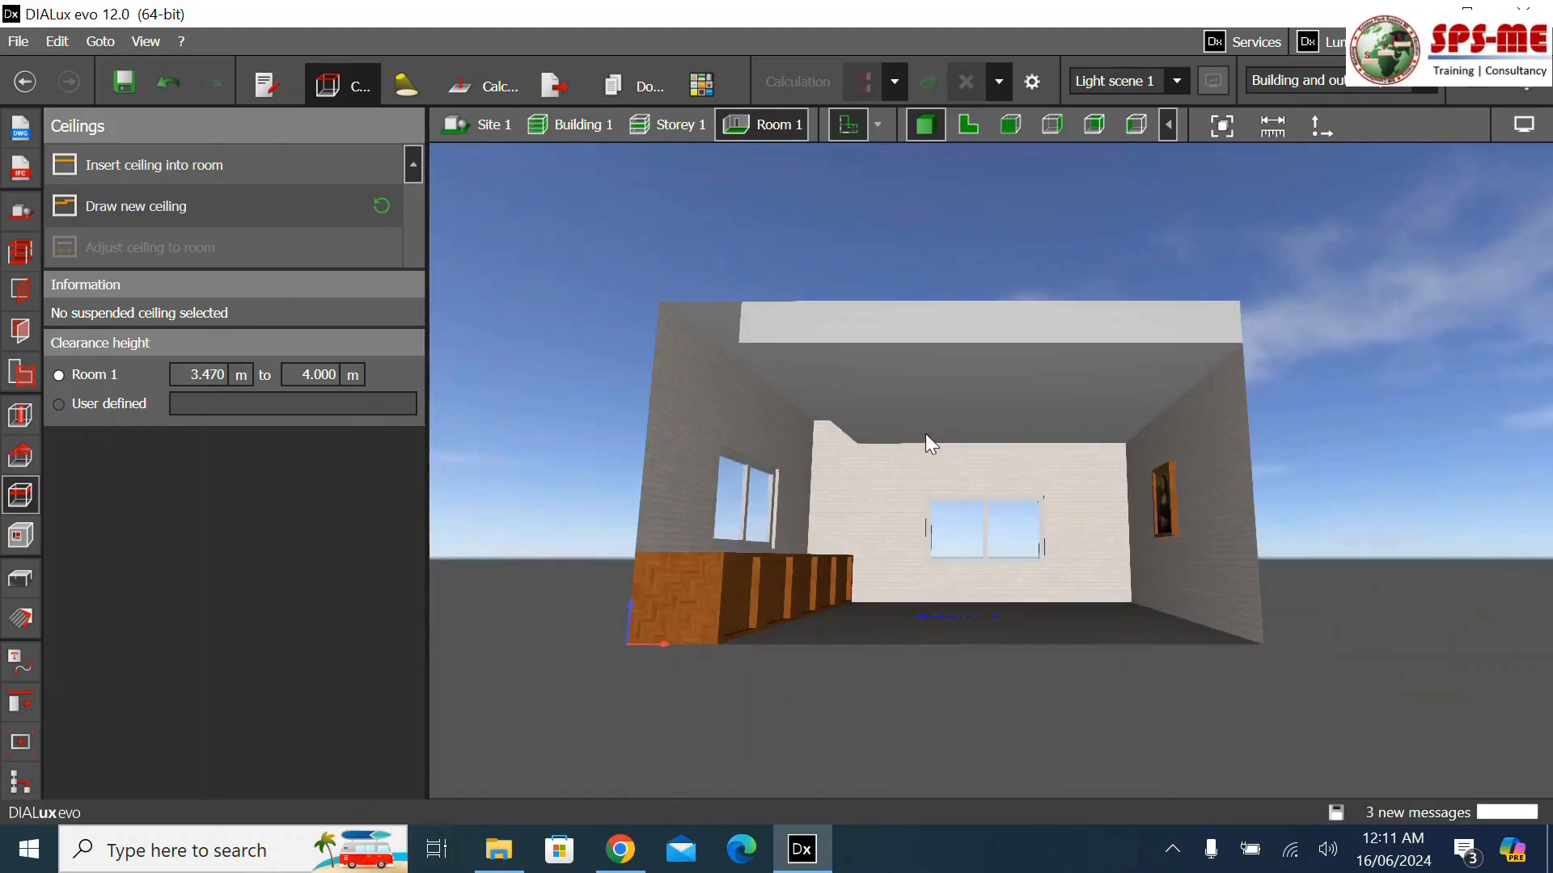
left_click(970, 126)
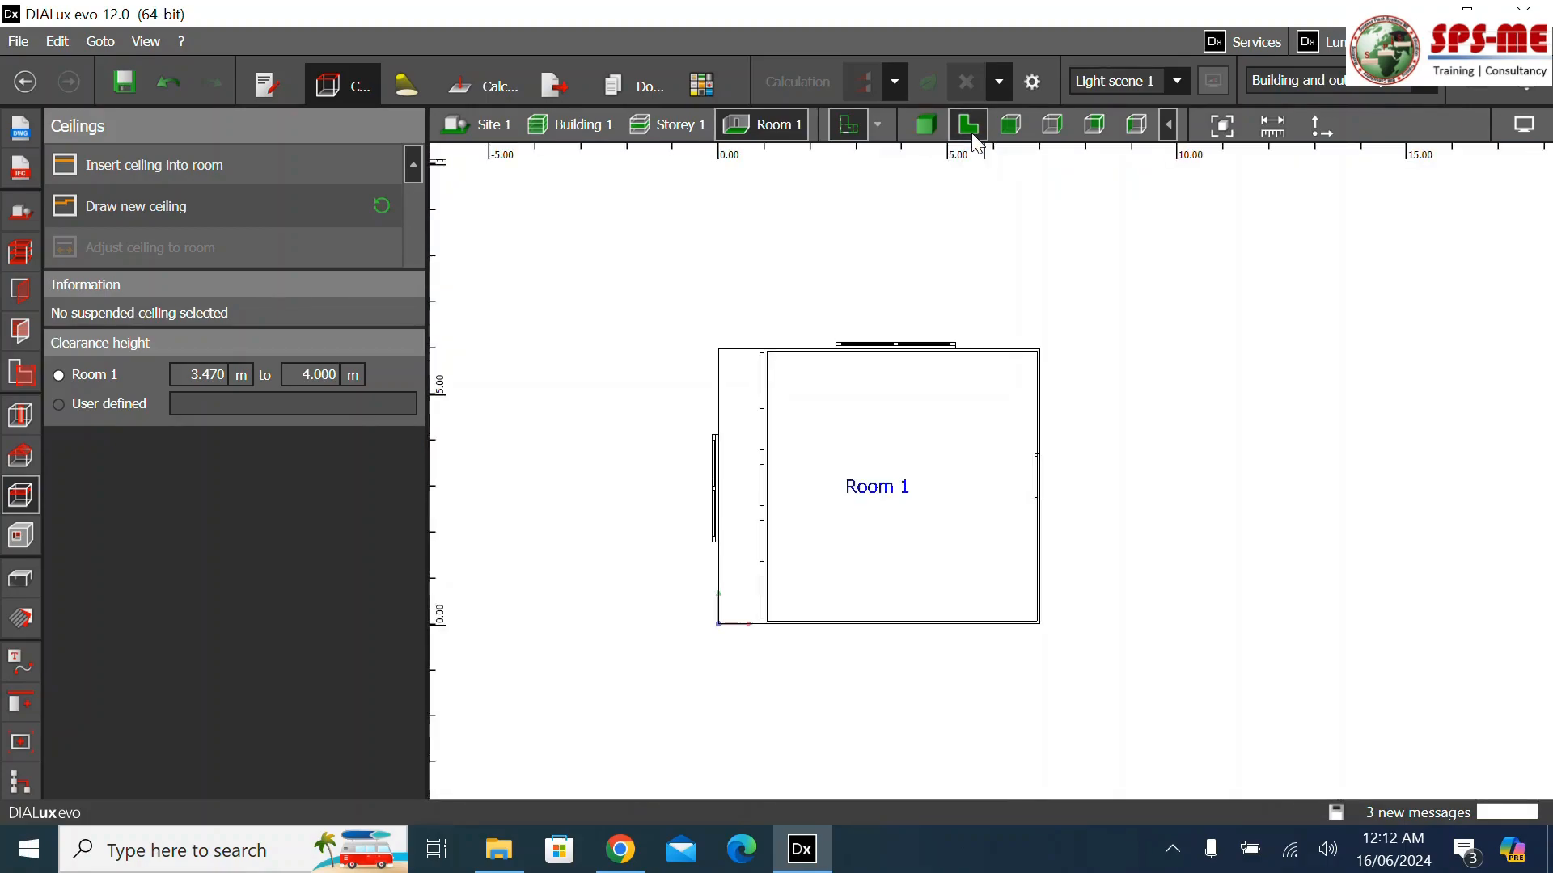
left_click(683, 127)
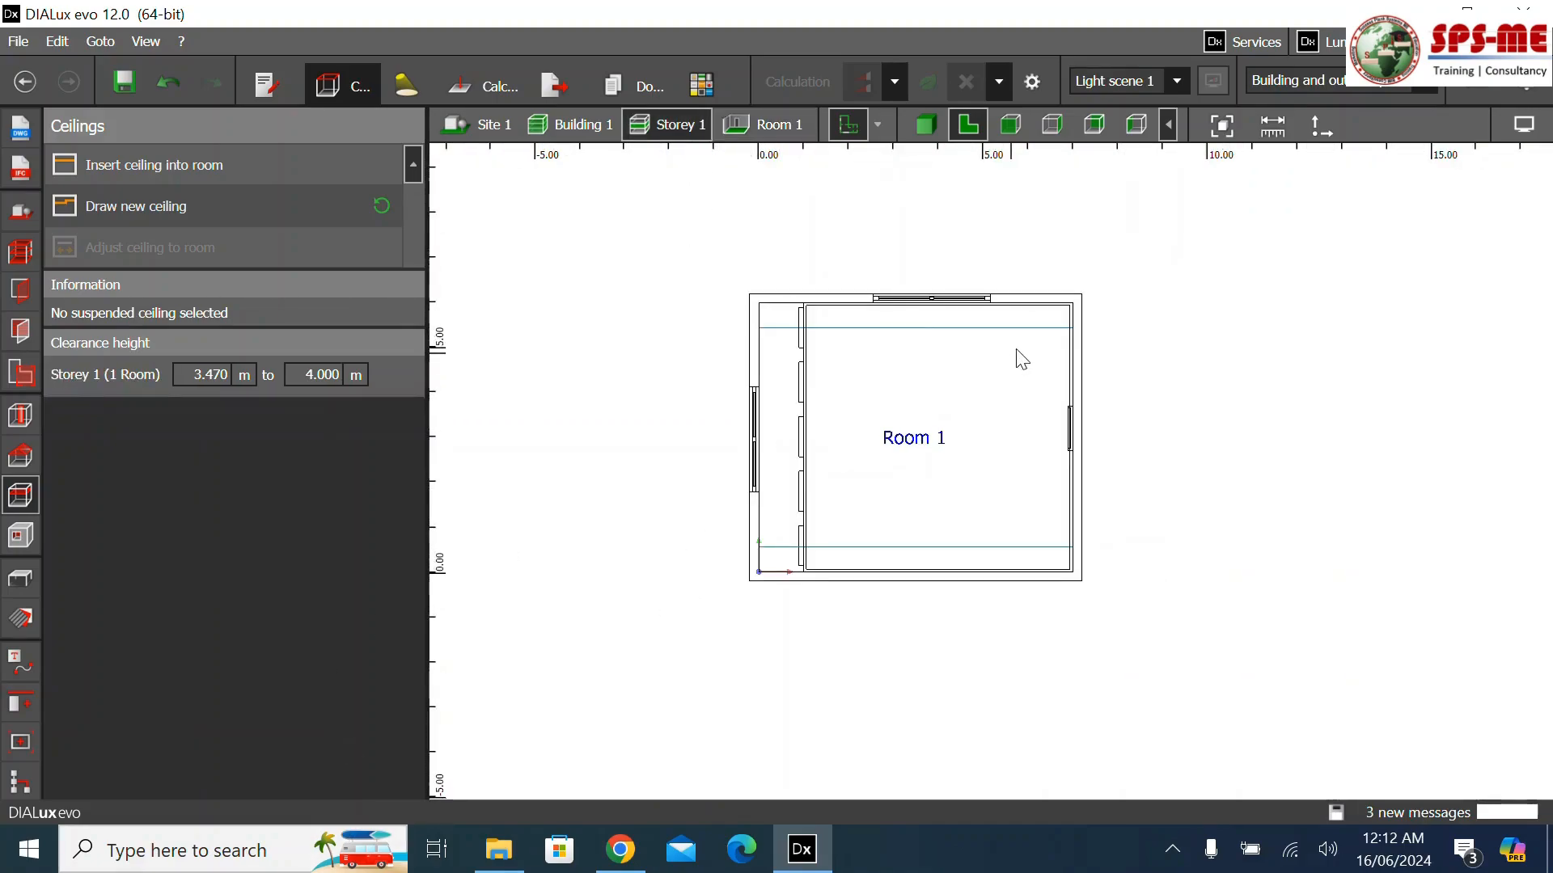
scroll(1015, 352, "up", 2)
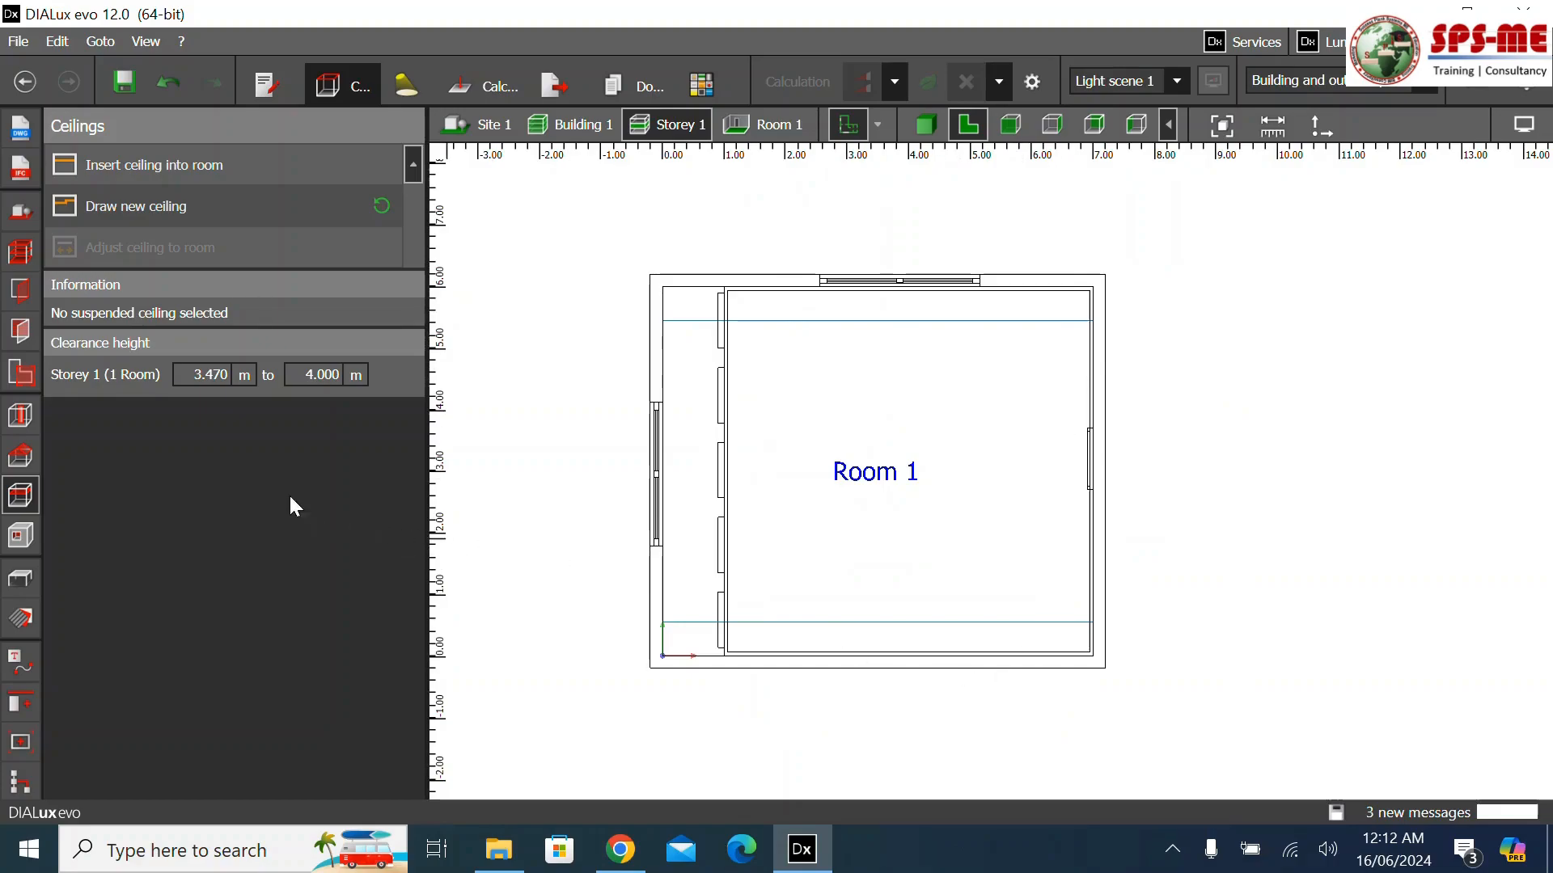
Choose the Thorn Lighting BETA CELL 3400 Q600 840 HF as the active luminaire from the last used luminaires
left_click(408, 86)
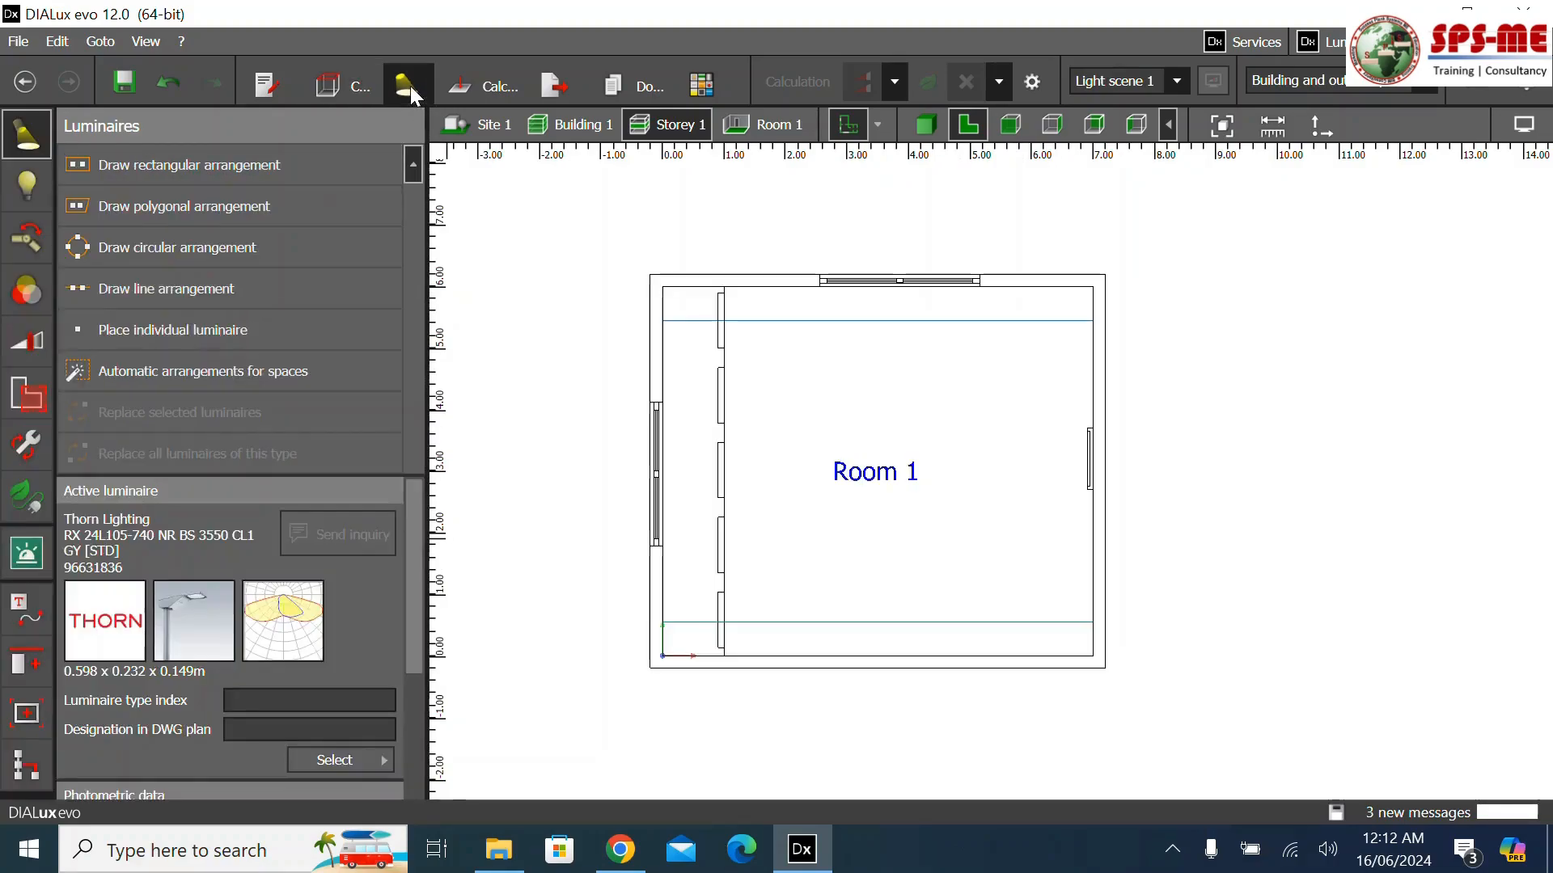
left_click(368, 760)
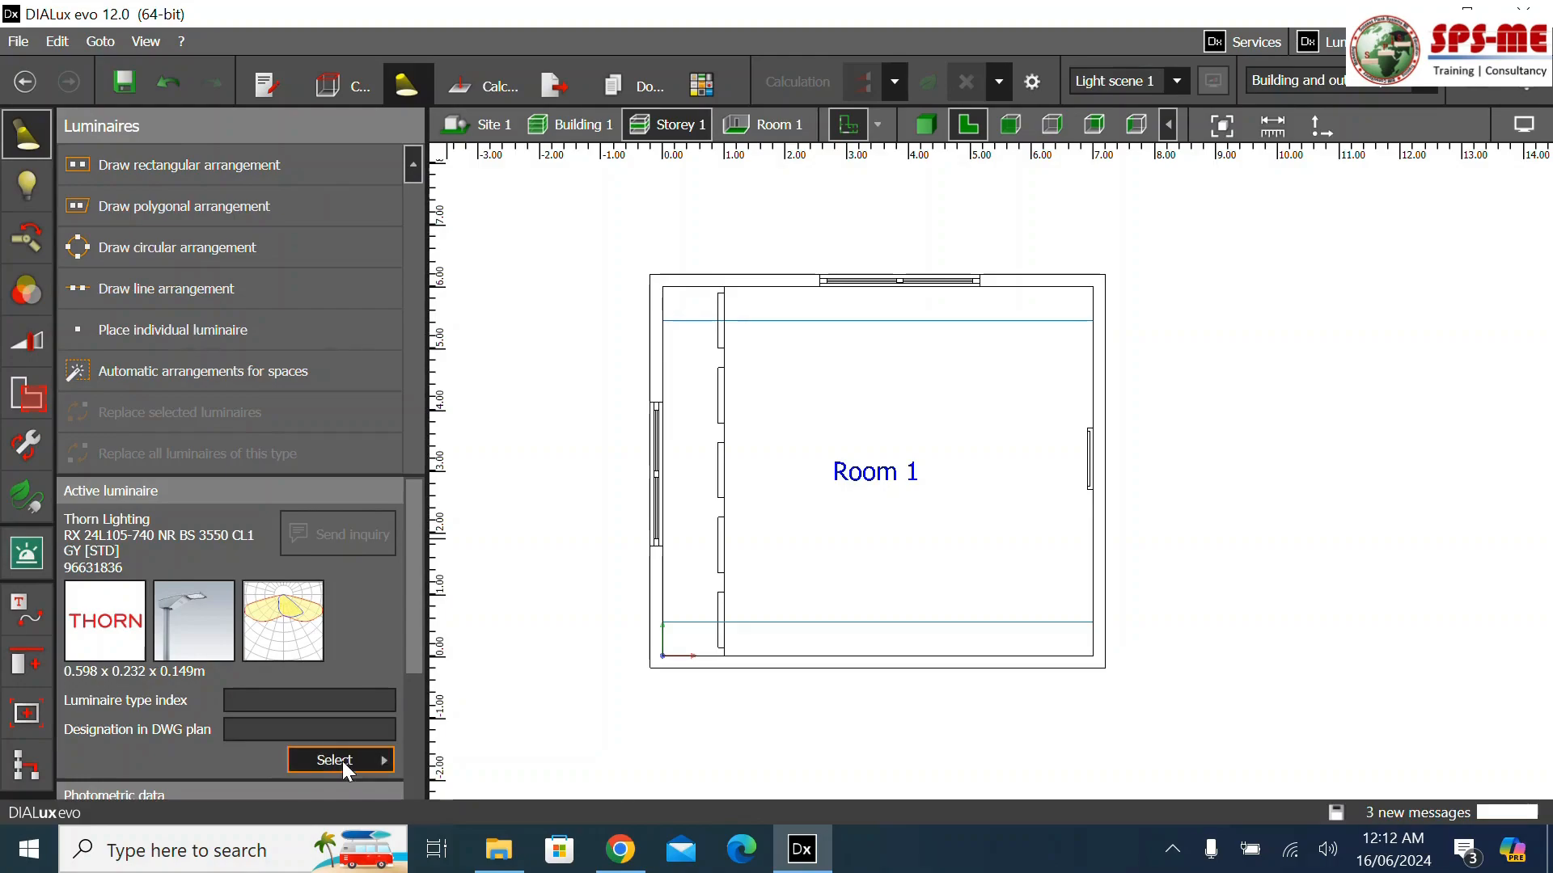
scroll(606, 612, "down", 3)
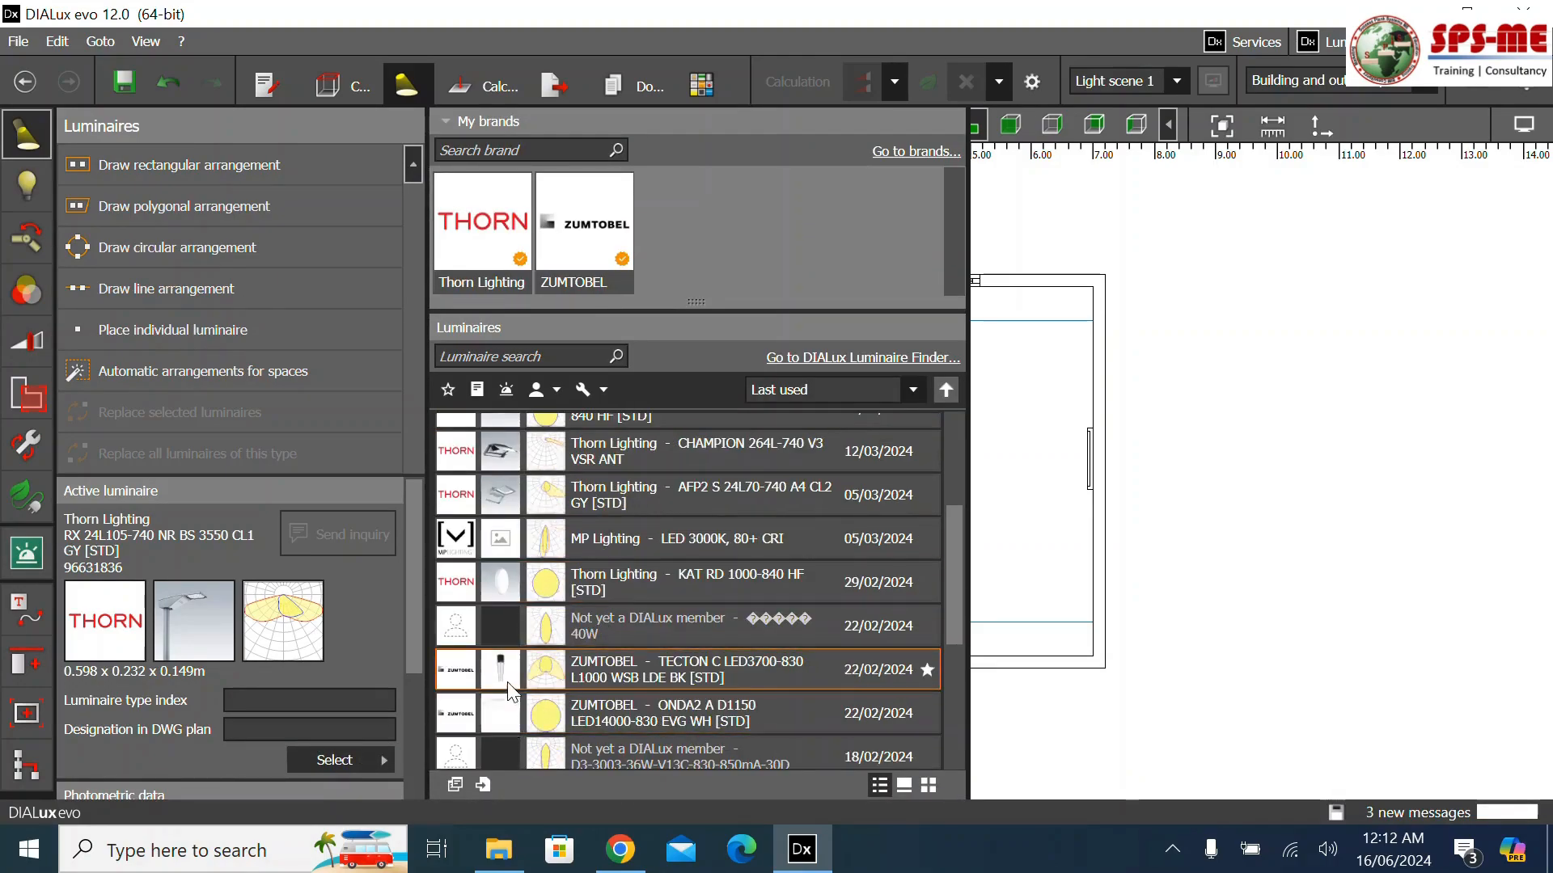
scroll(507, 687, "down", 2)
scroll(507, 682, "down", 2)
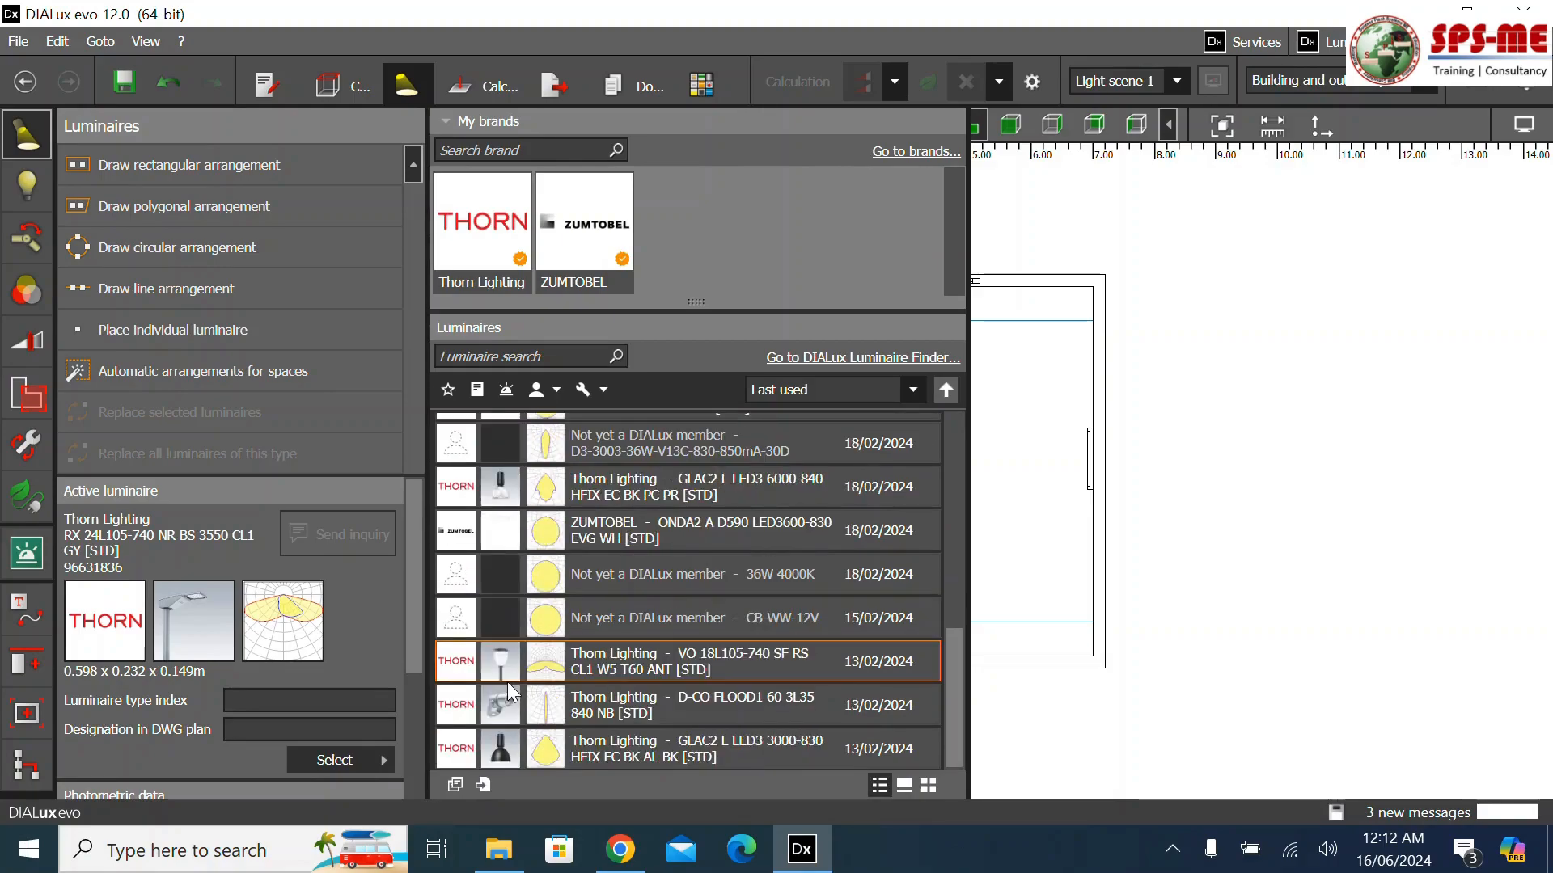
scroll(625, 709, "up", 2)
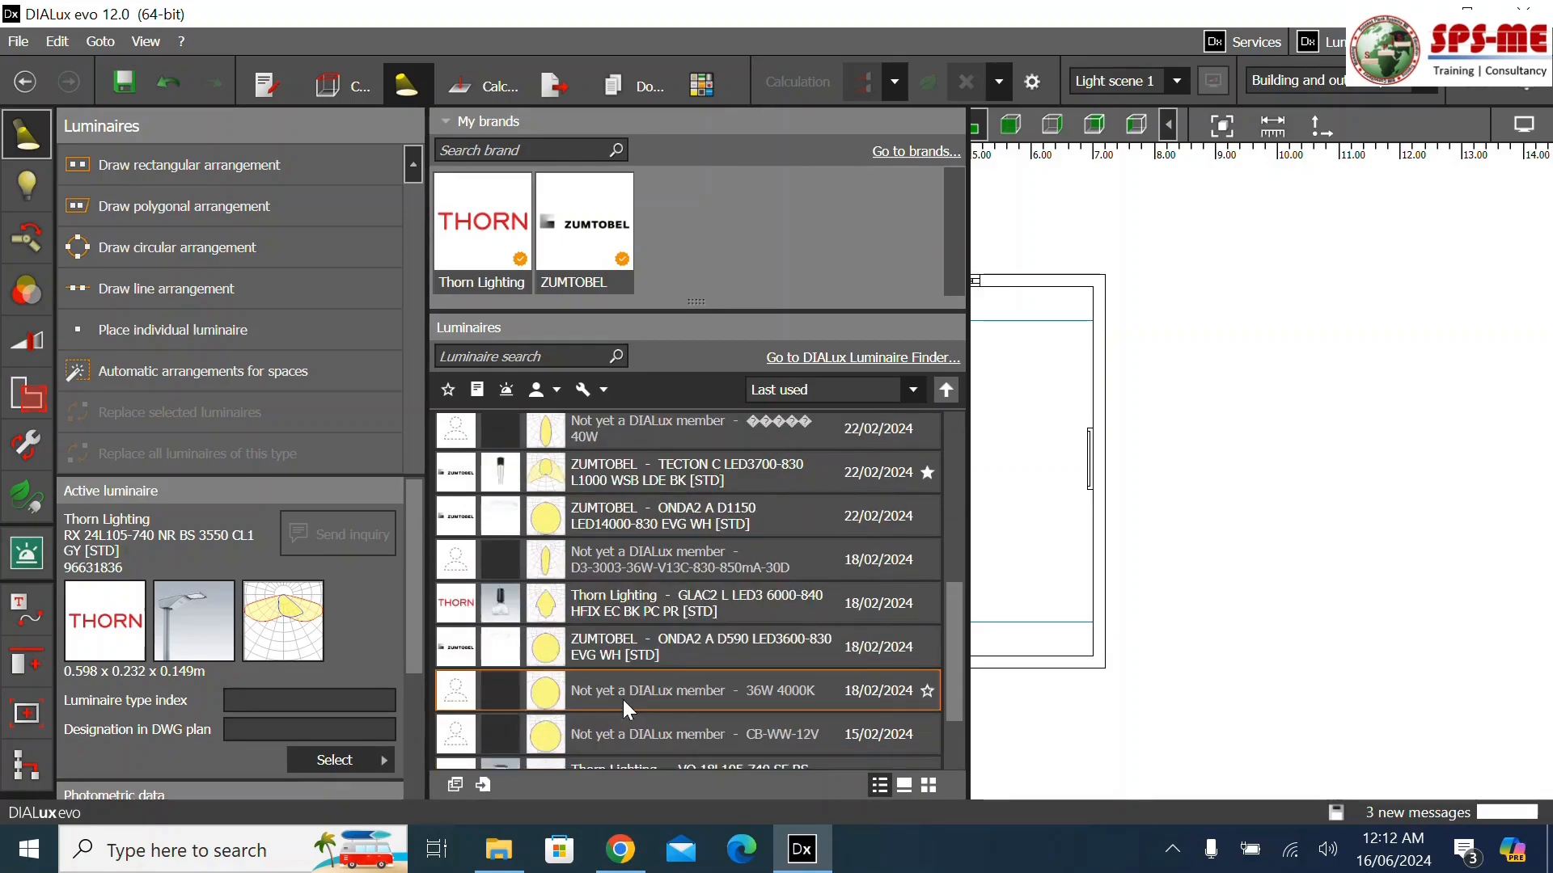
scroll(624, 709, "up", 2)
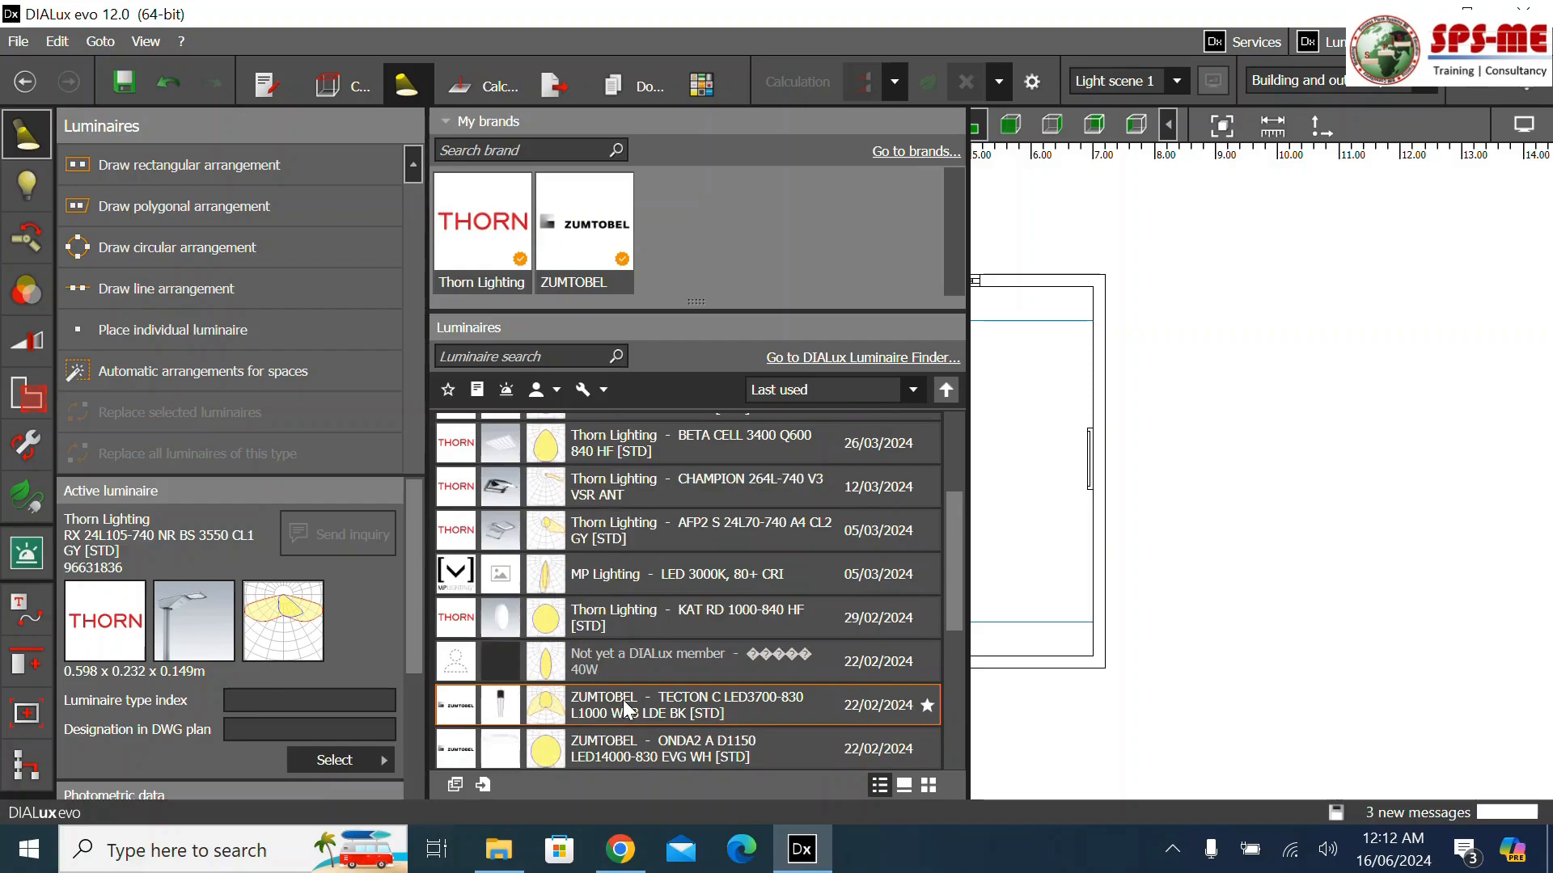
scroll(624, 708, "up", 4)
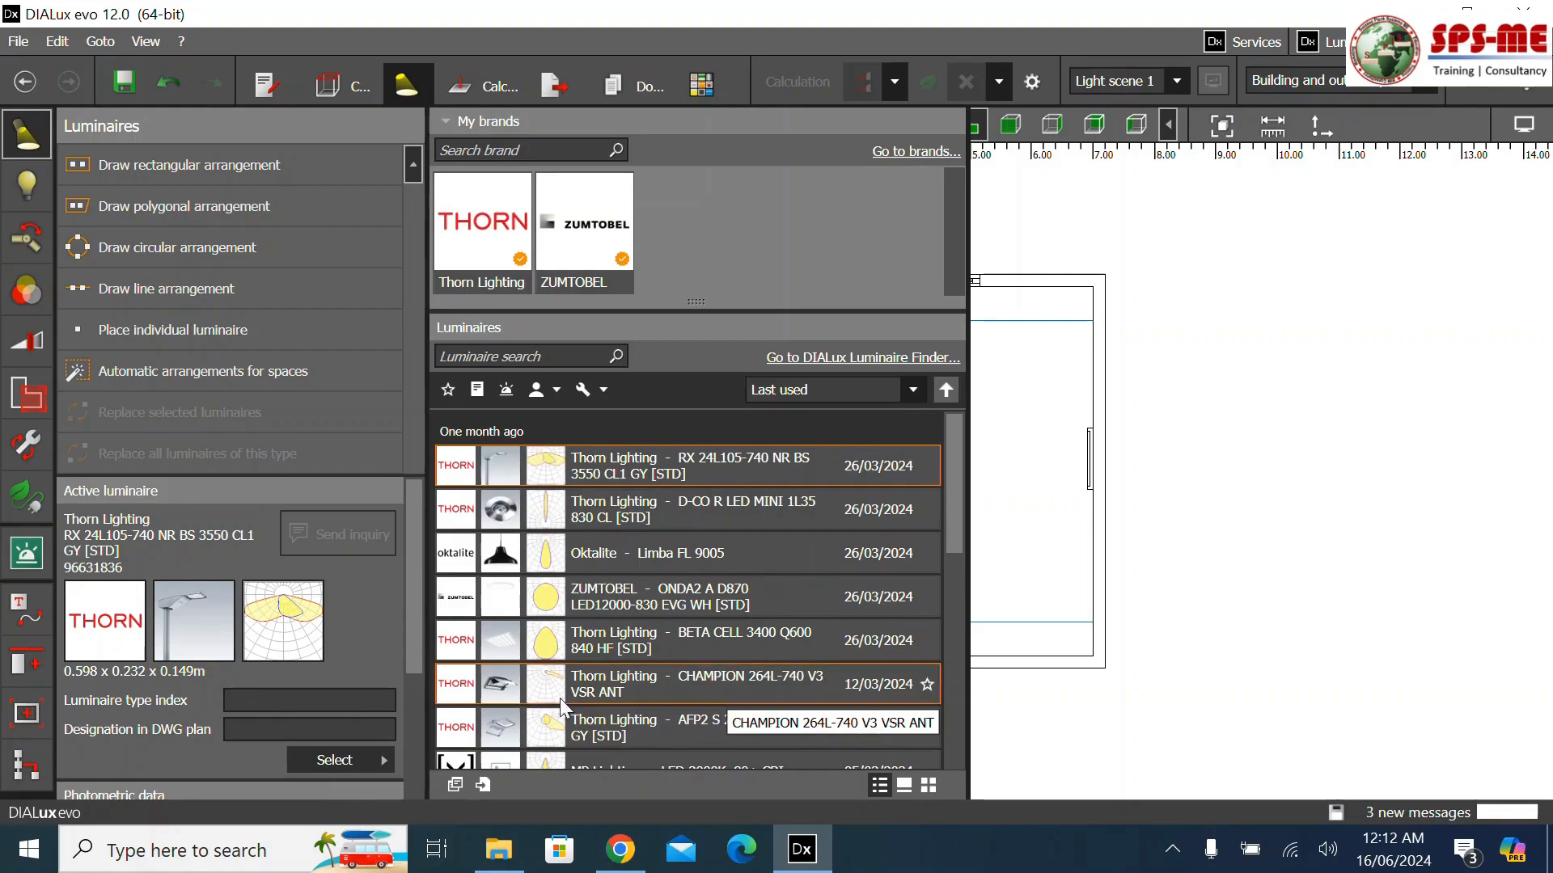
scroll(520, 577, "down", 1)
scroll(520, 577, "down", 1)
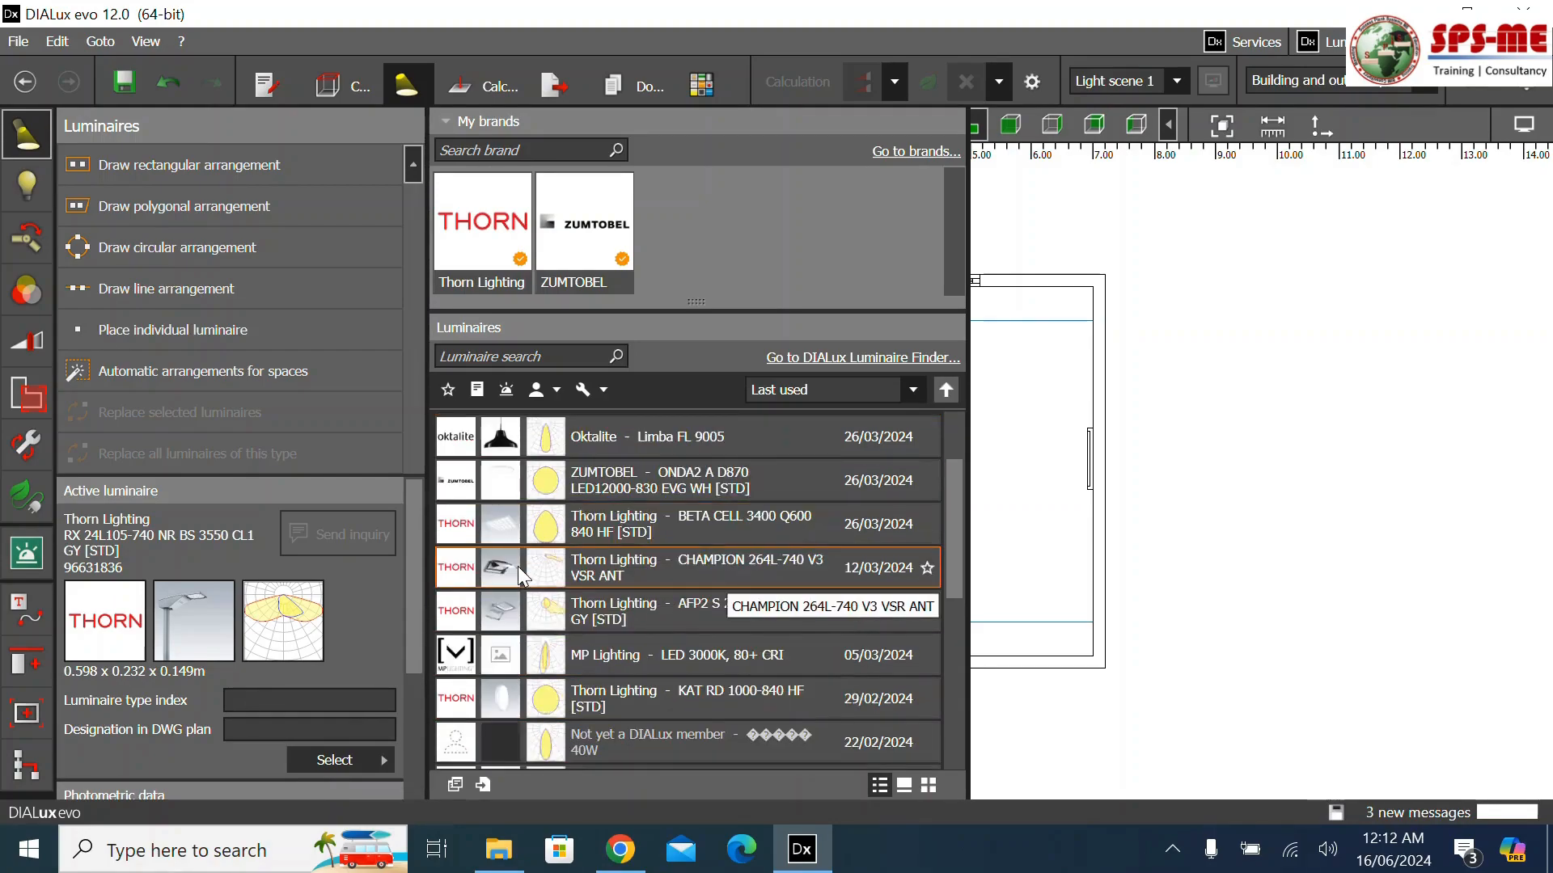
scroll(518, 566, "down", 4)
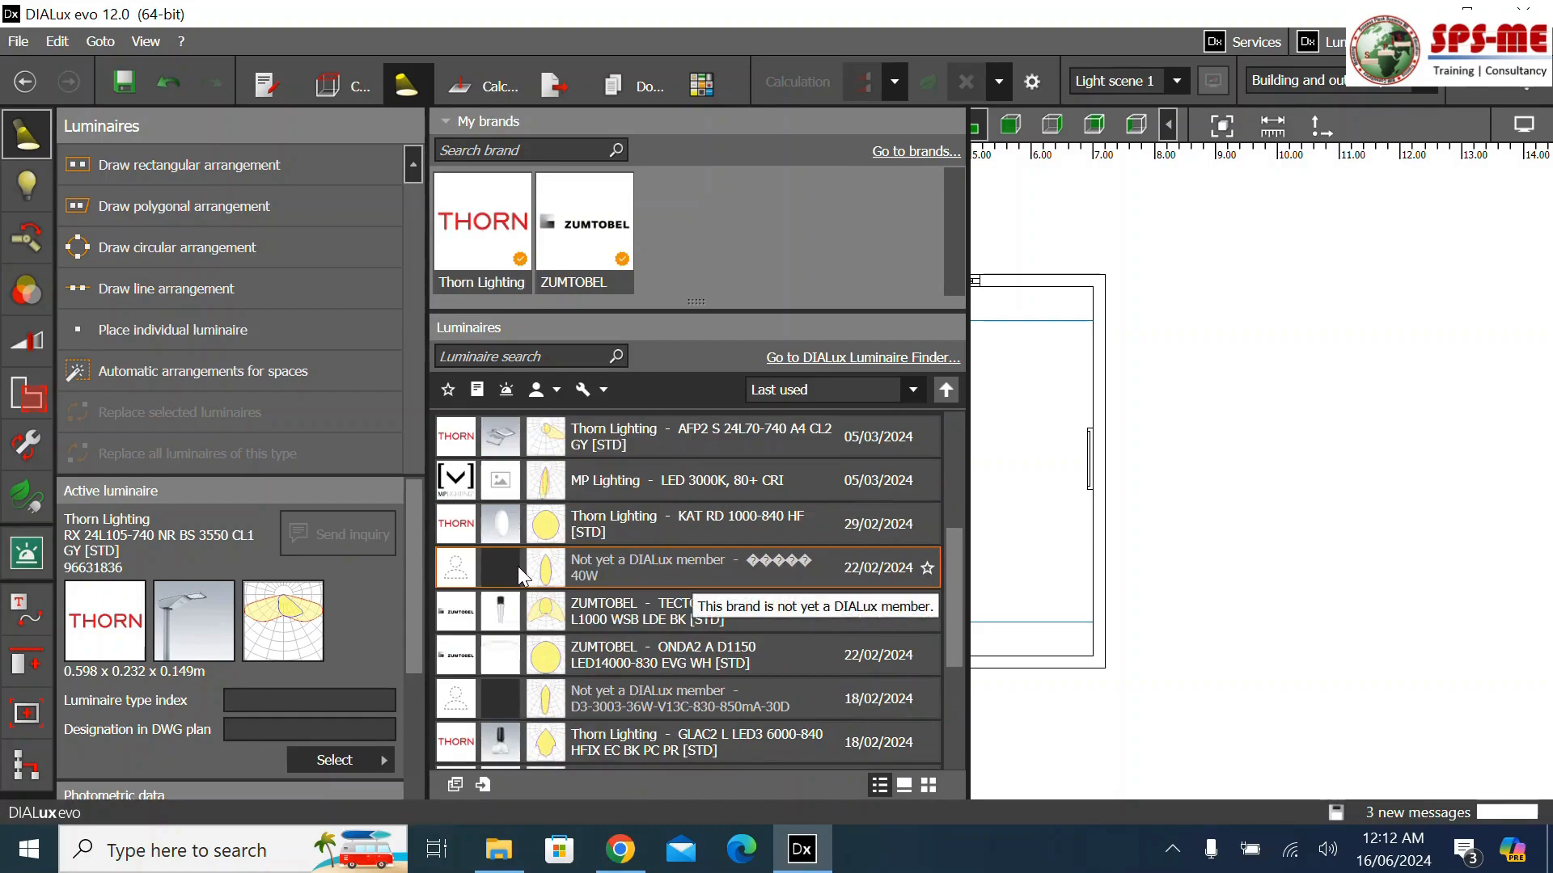
scroll(518, 566, "down", 3)
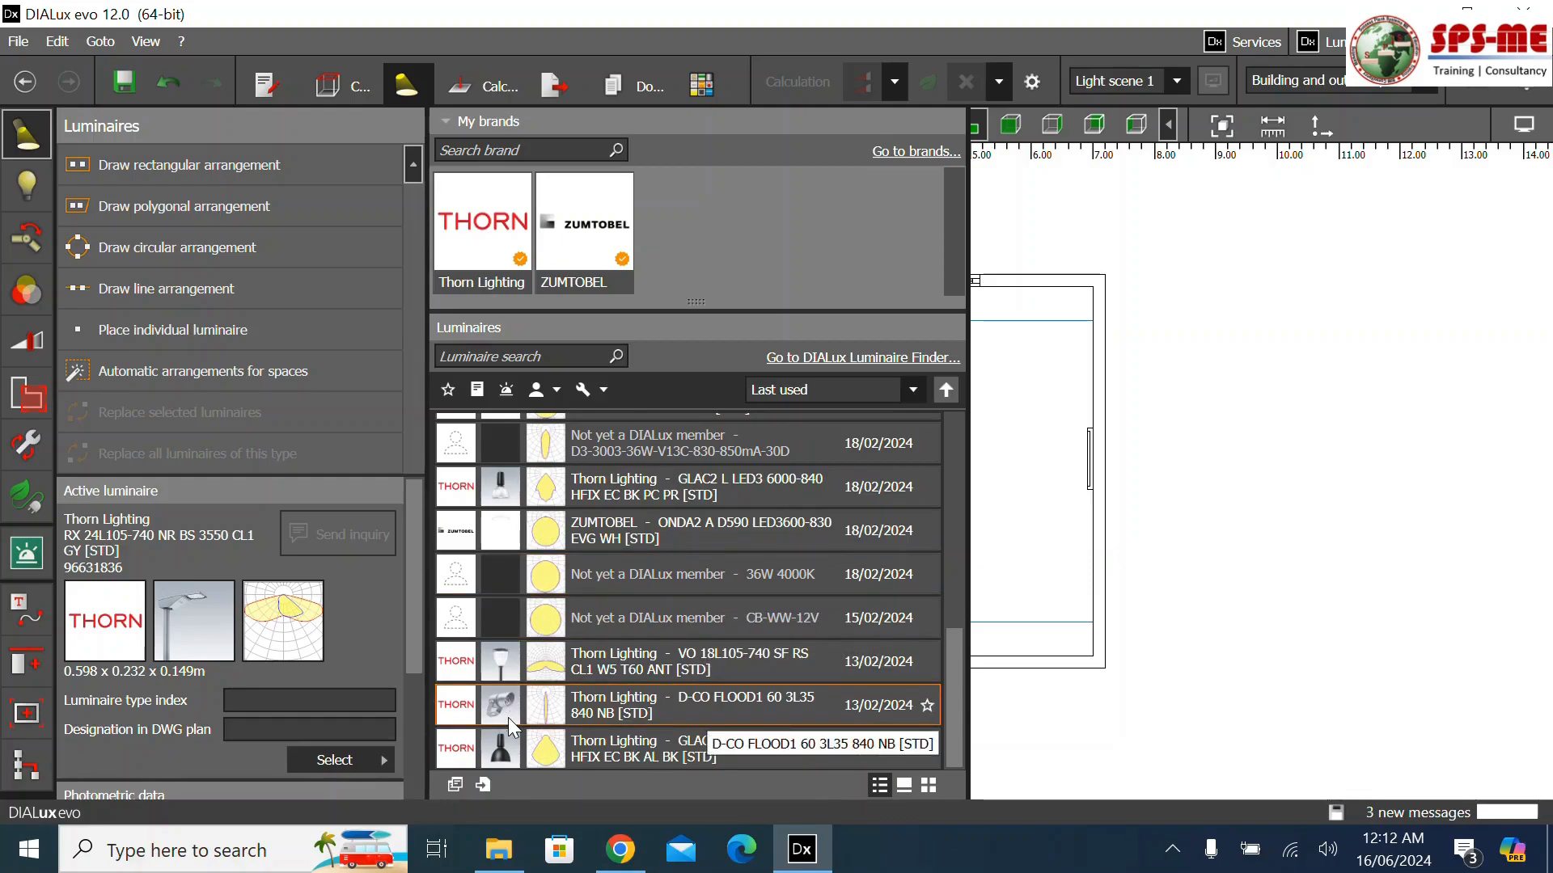
scroll(554, 675, "up", 1)
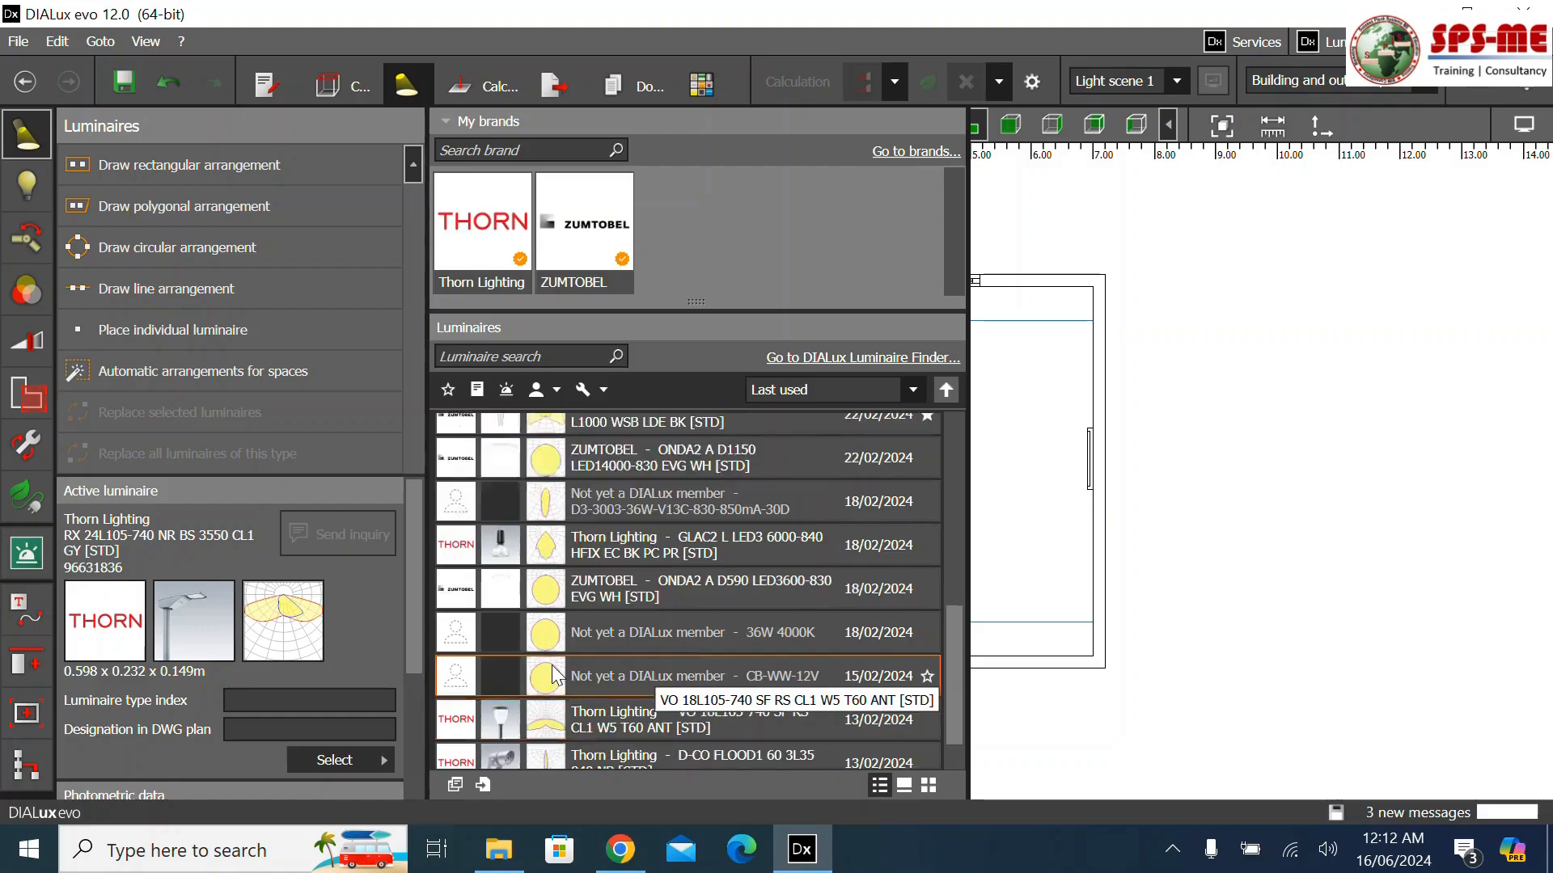
scroll(553, 671, "up", 3)
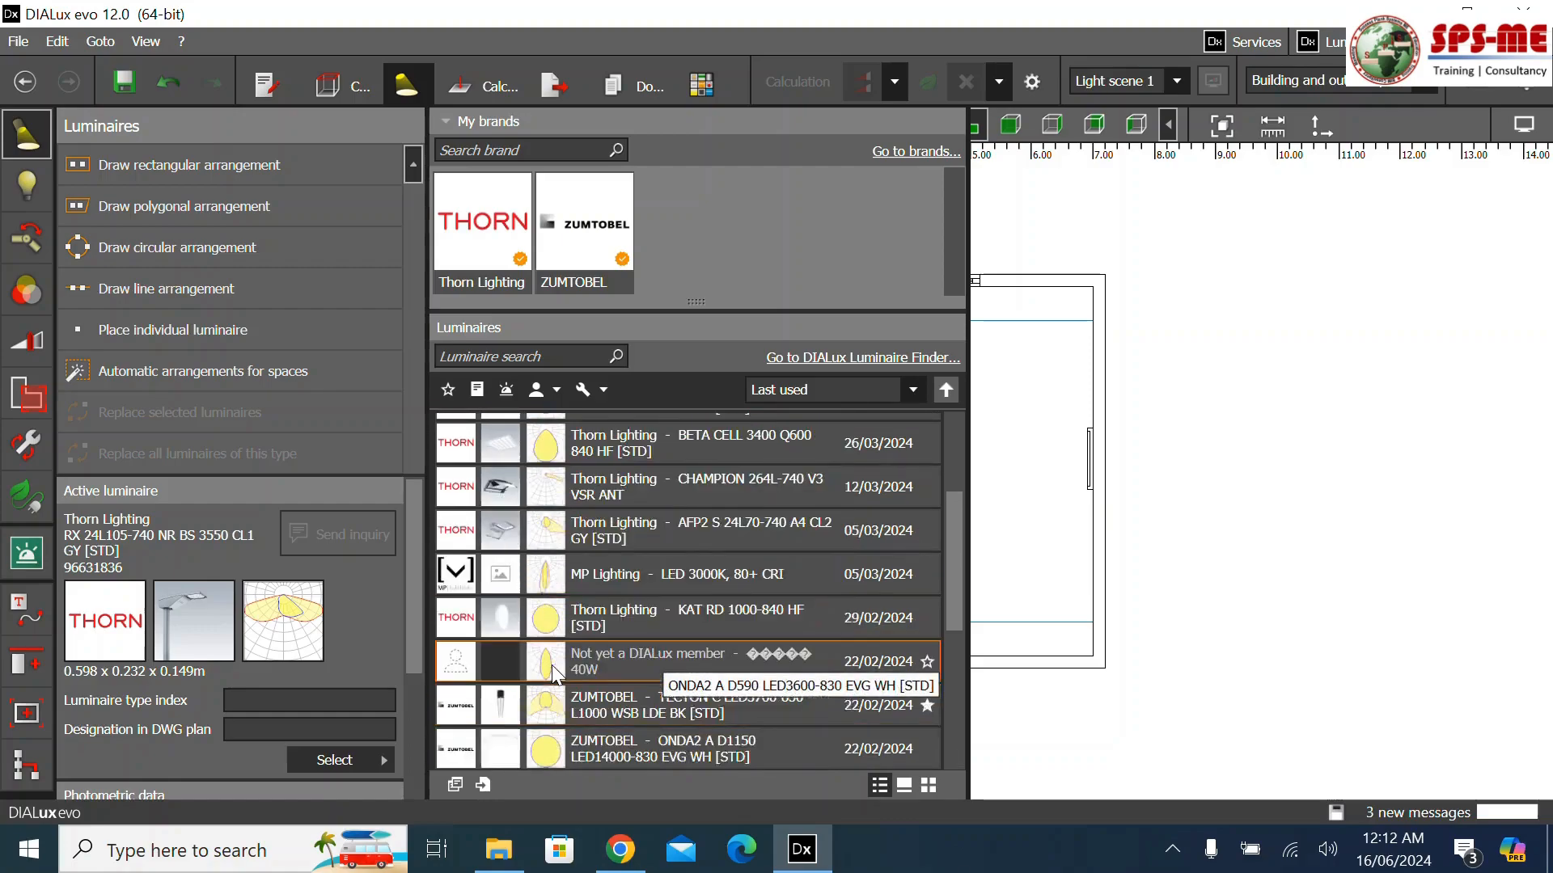
left_click(514, 457)
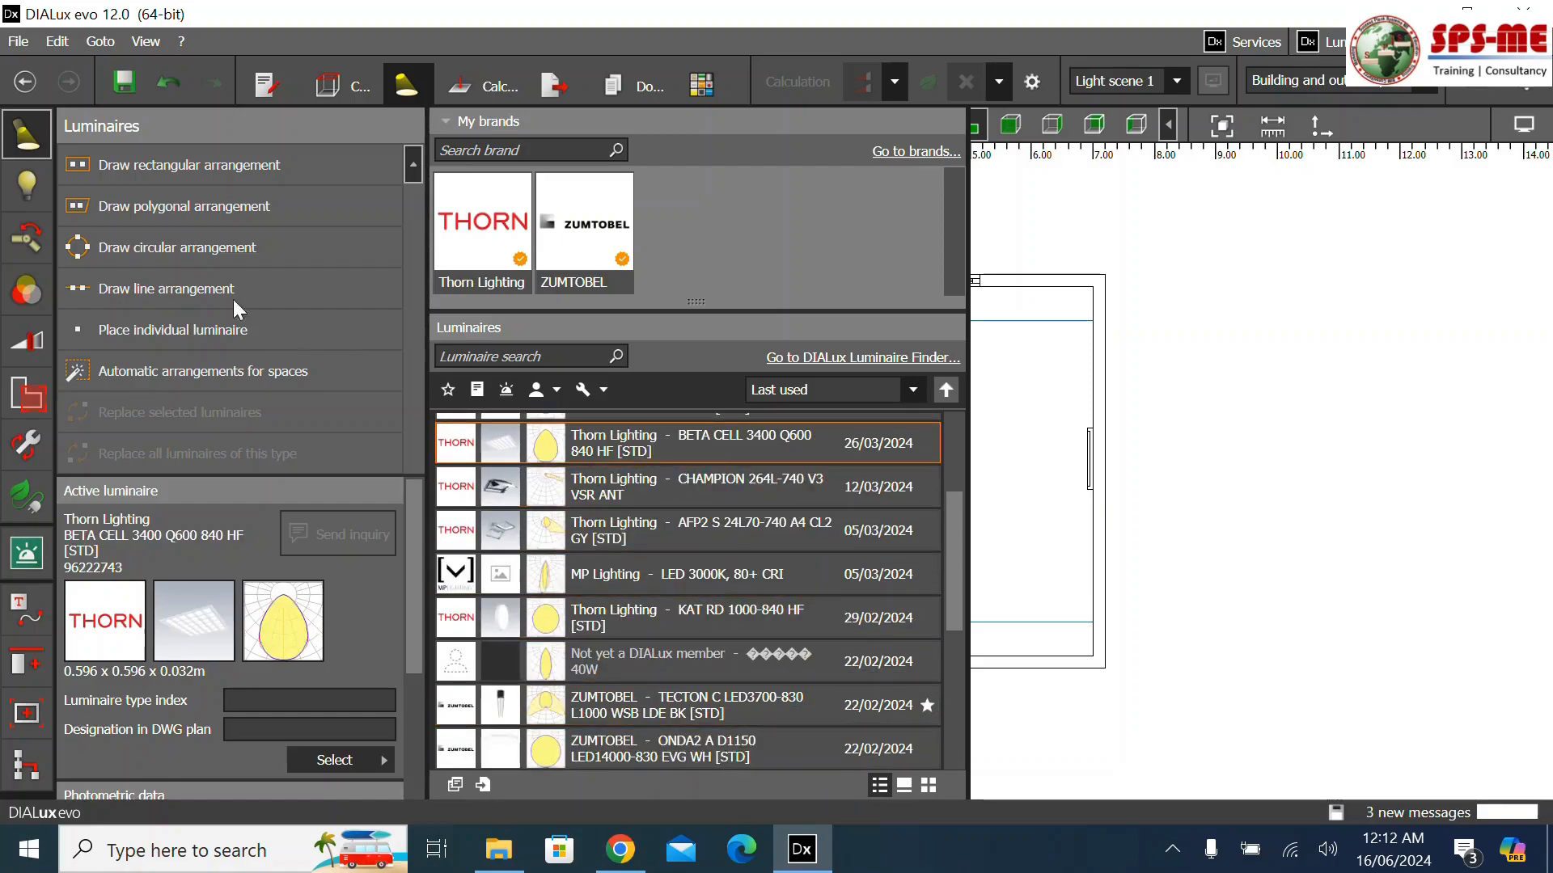
Start a rectangular luminaire arrangement at the cabinet front's corner and draw its 6 m edge along the adjoining window wall
left_click(184, 172)
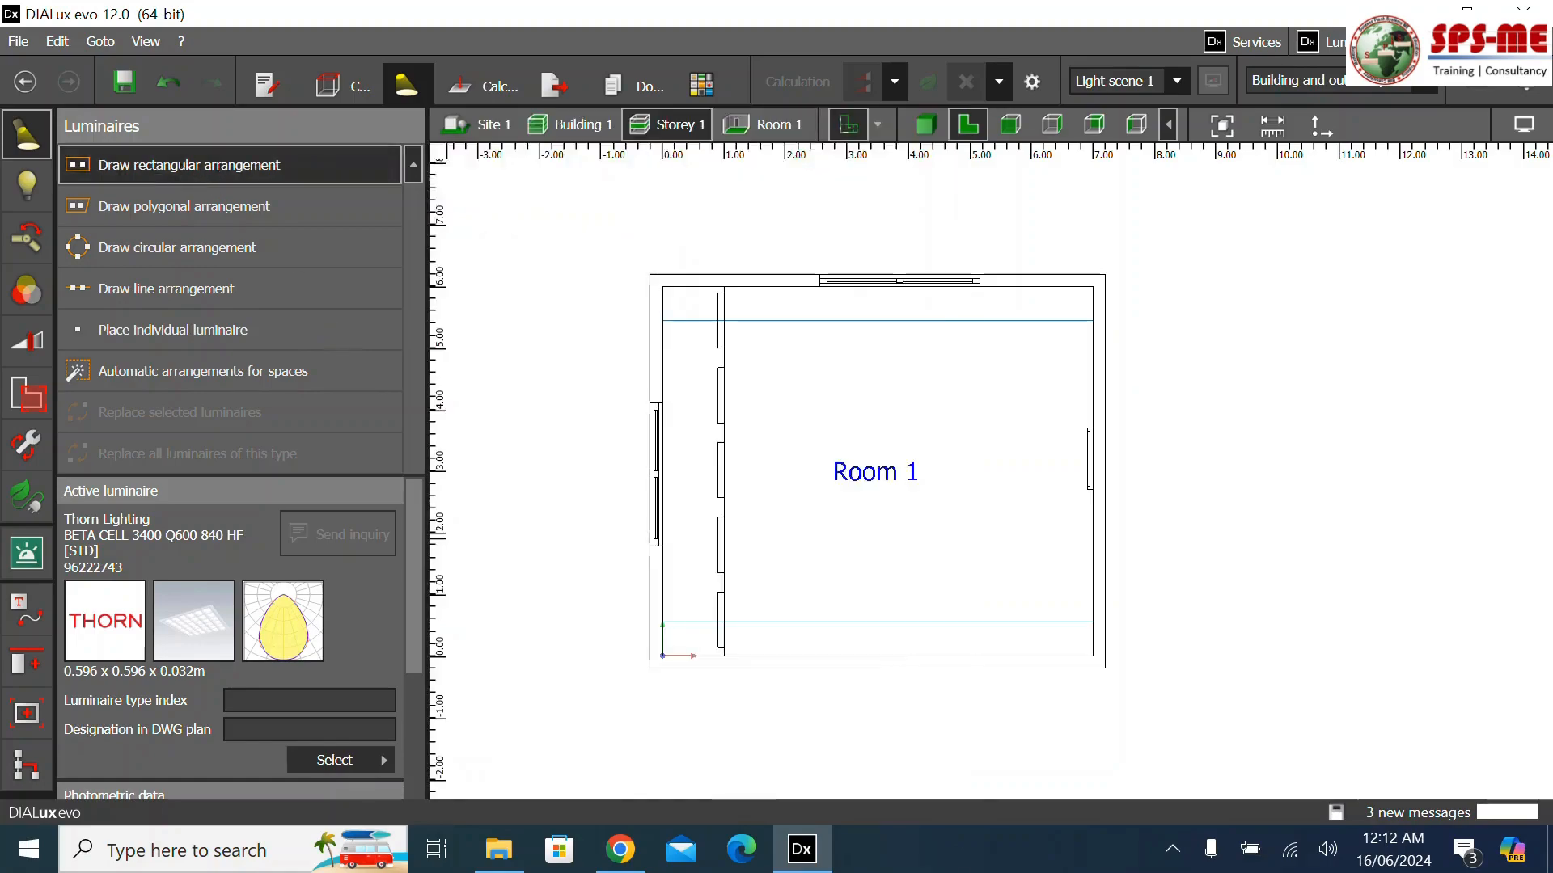
scroll(731, 204, "up", 3)
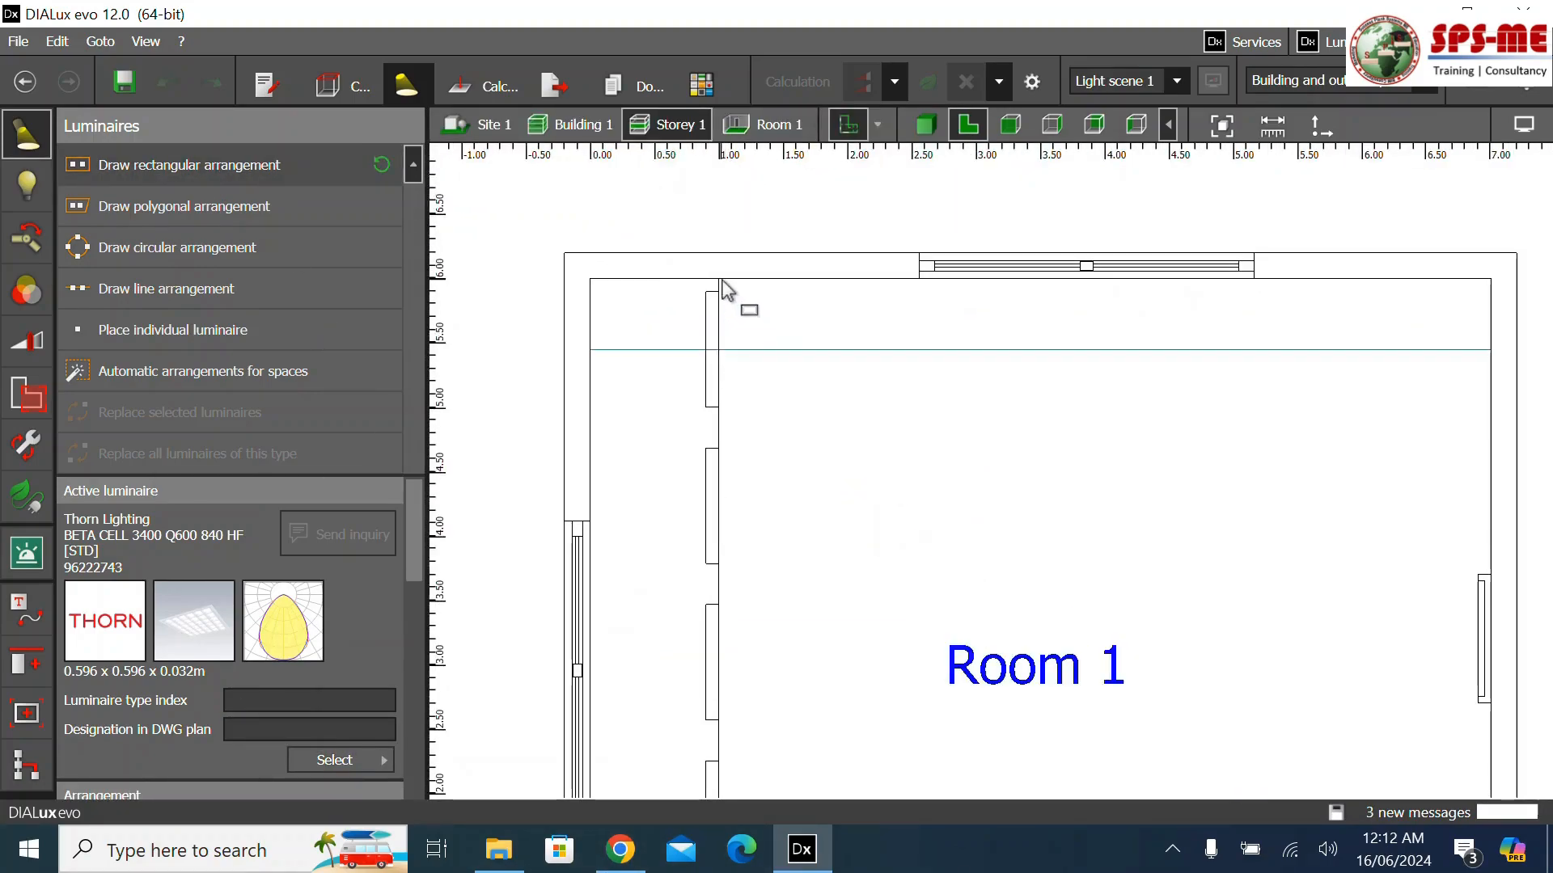
left_click(718, 279)
scroll(719, 283, "down", 1)
scroll(763, 409, "down", 1)
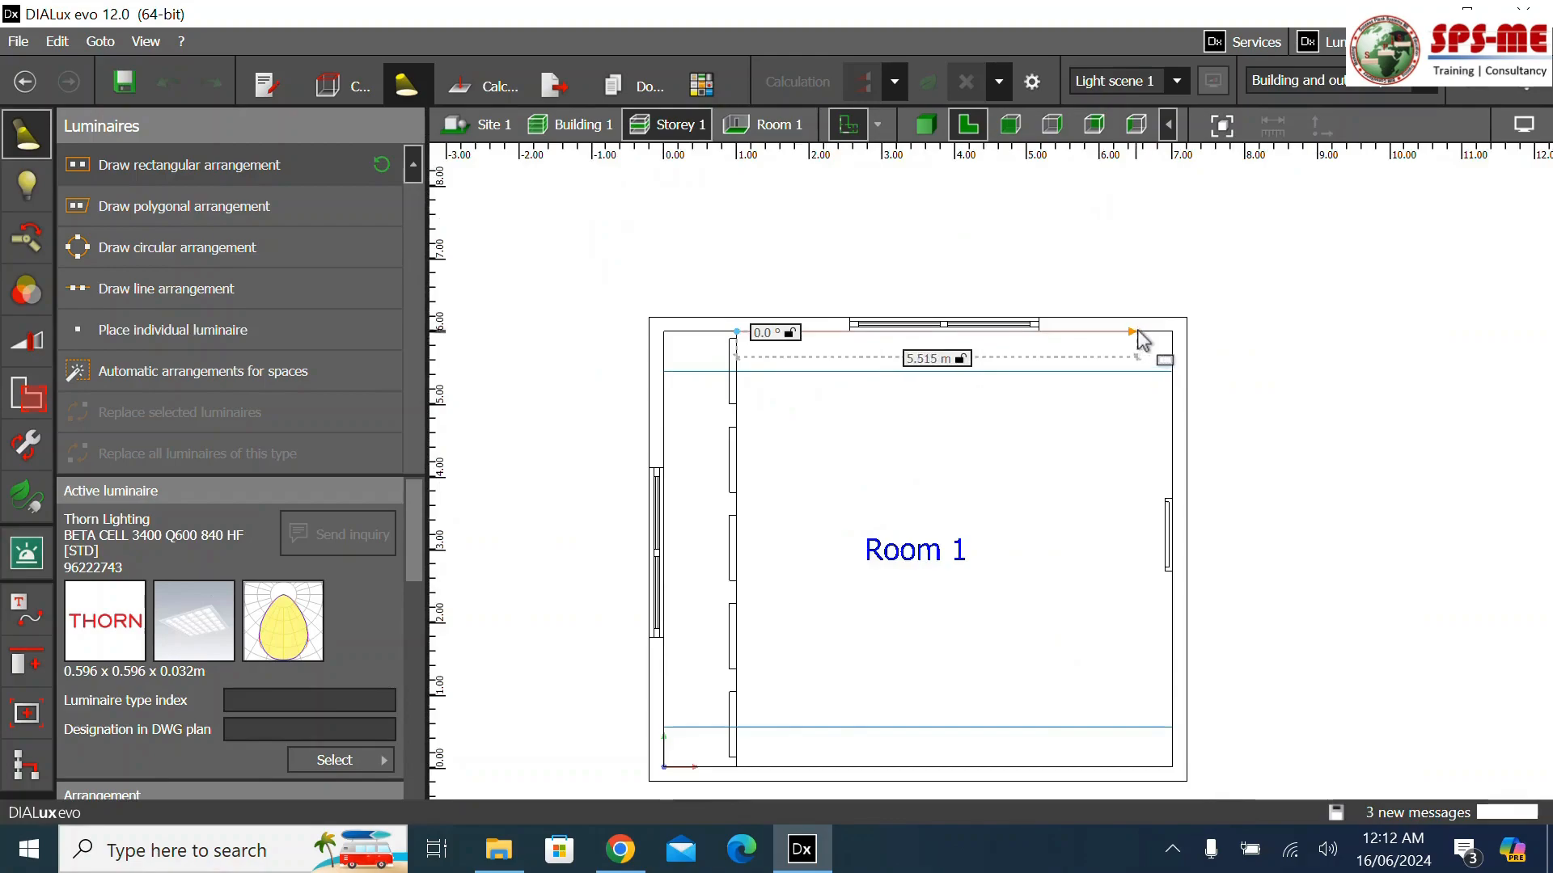
scroll(1170, 346, "up", 2)
left_click(1172, 325)
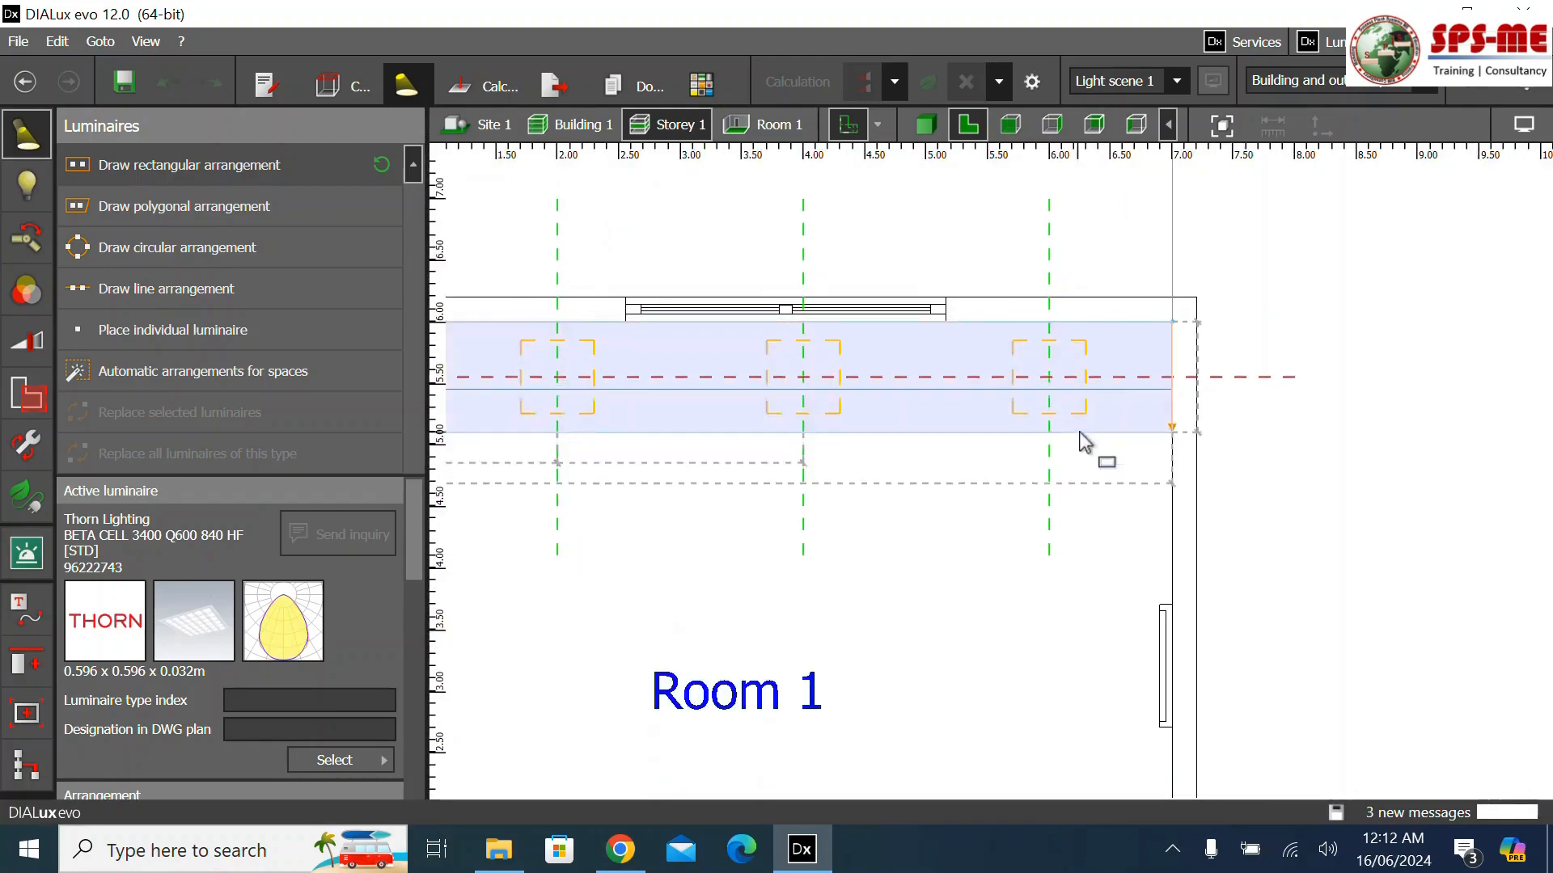
Complete the luminaire arrangement as a 6 by 6 m area reaching the opposite wall, and deselect it
scroll(1084, 305, "down", 2)
scroll(1102, 627, "up", 2)
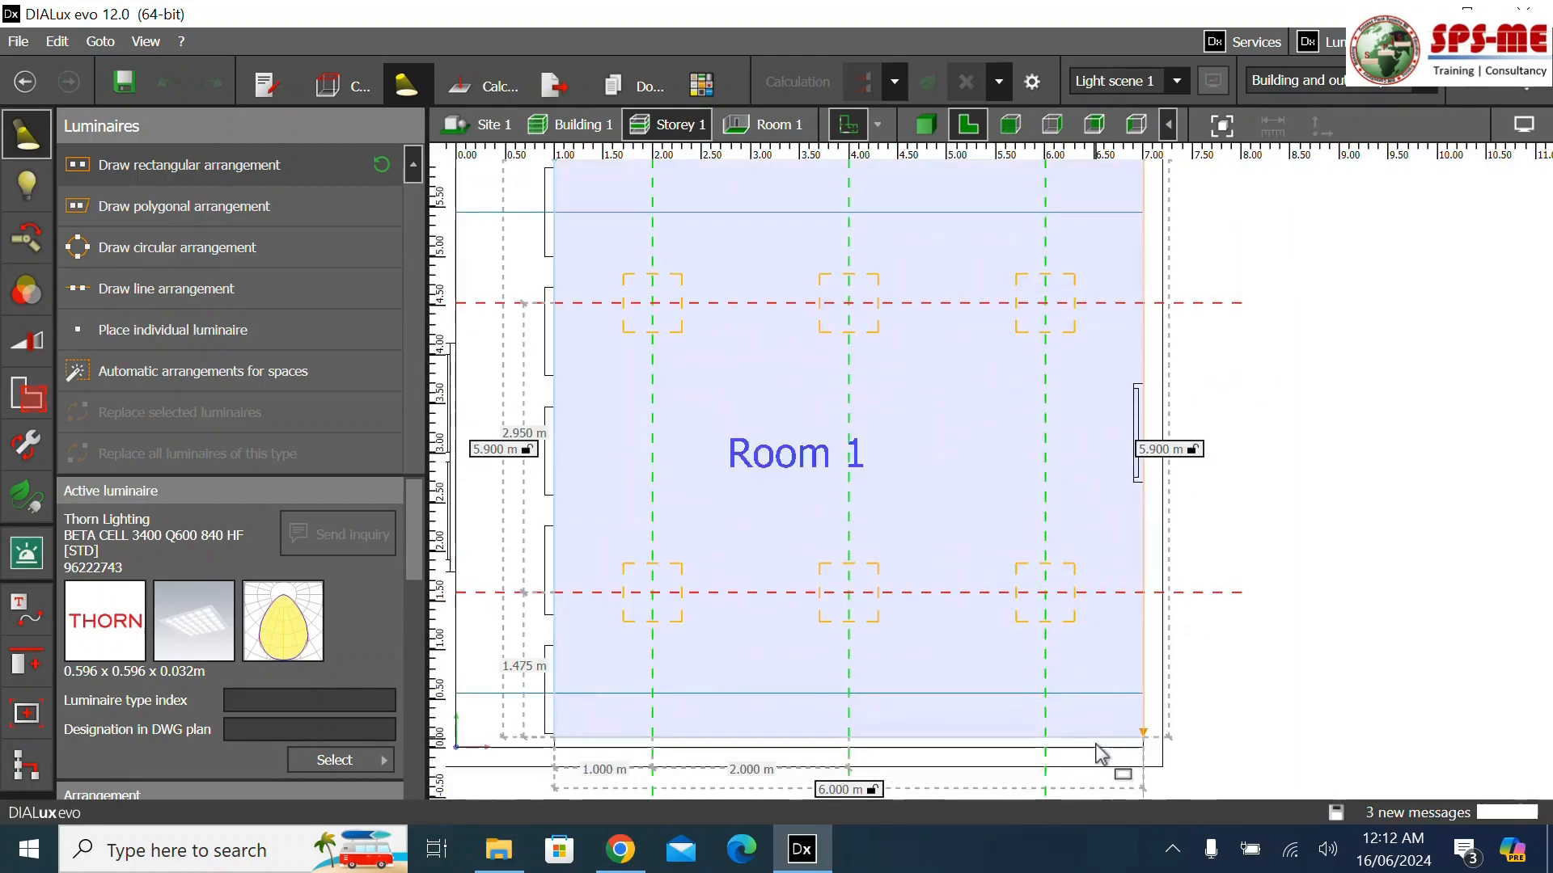
left_click(1090, 752)
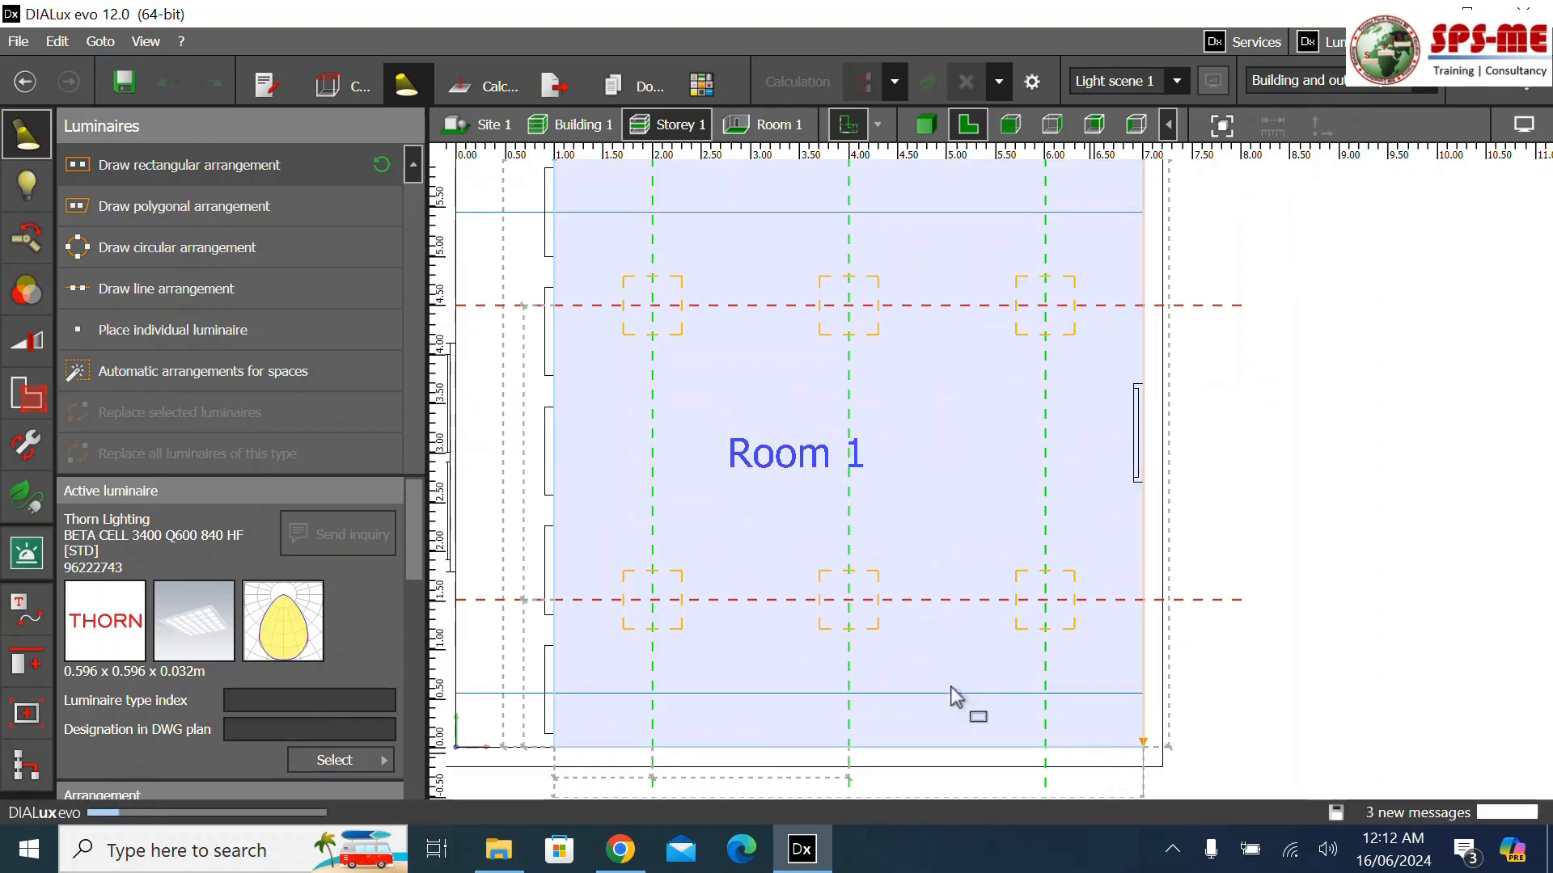
scroll(880, 395, "down", 3)
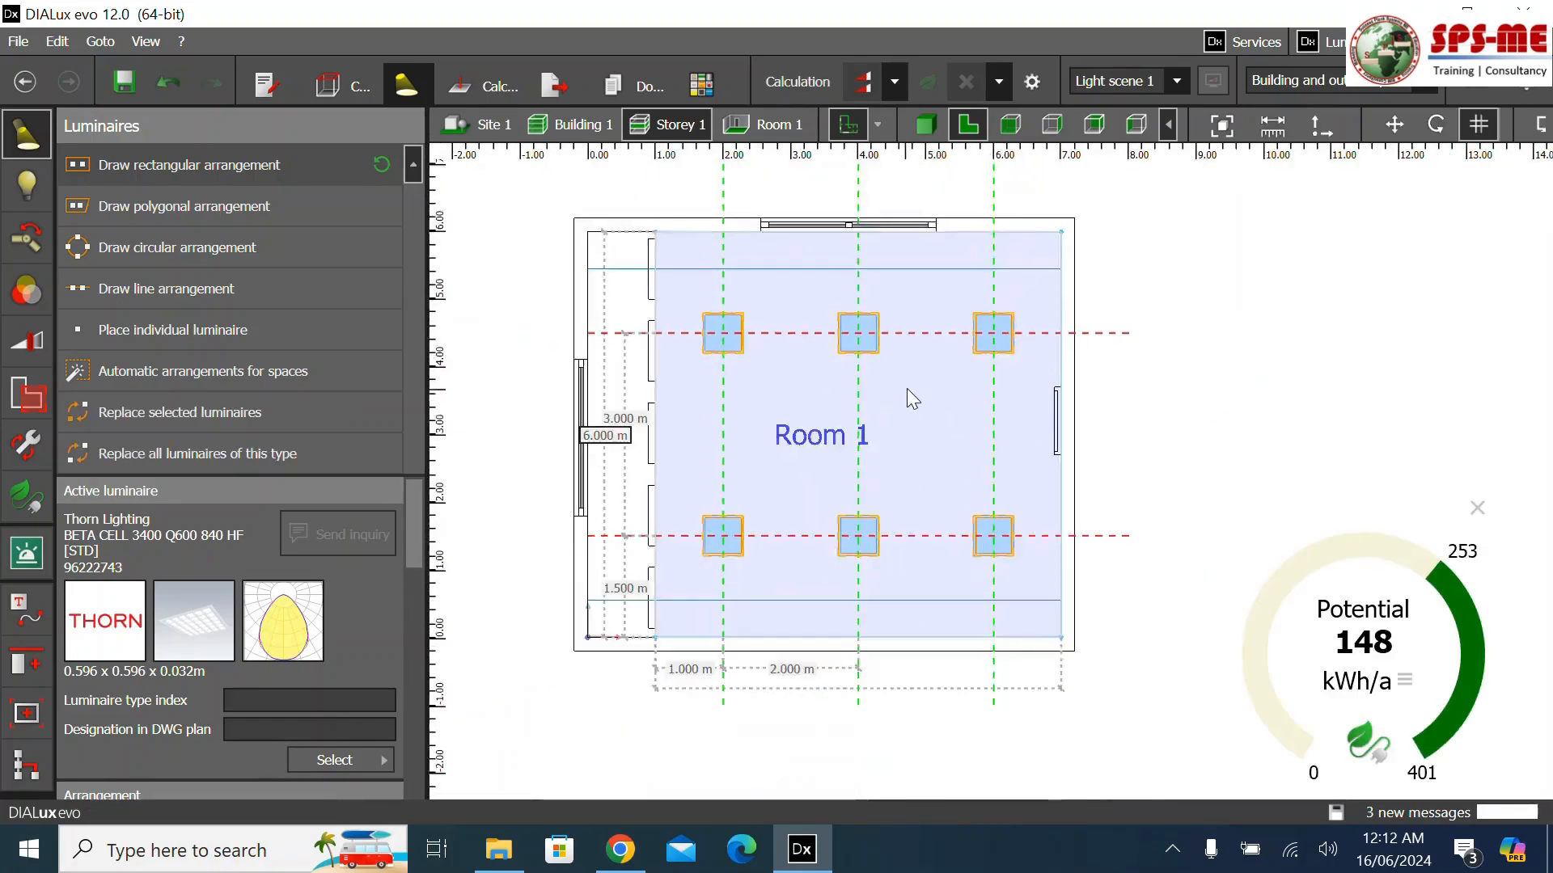
left_click(752, 641)
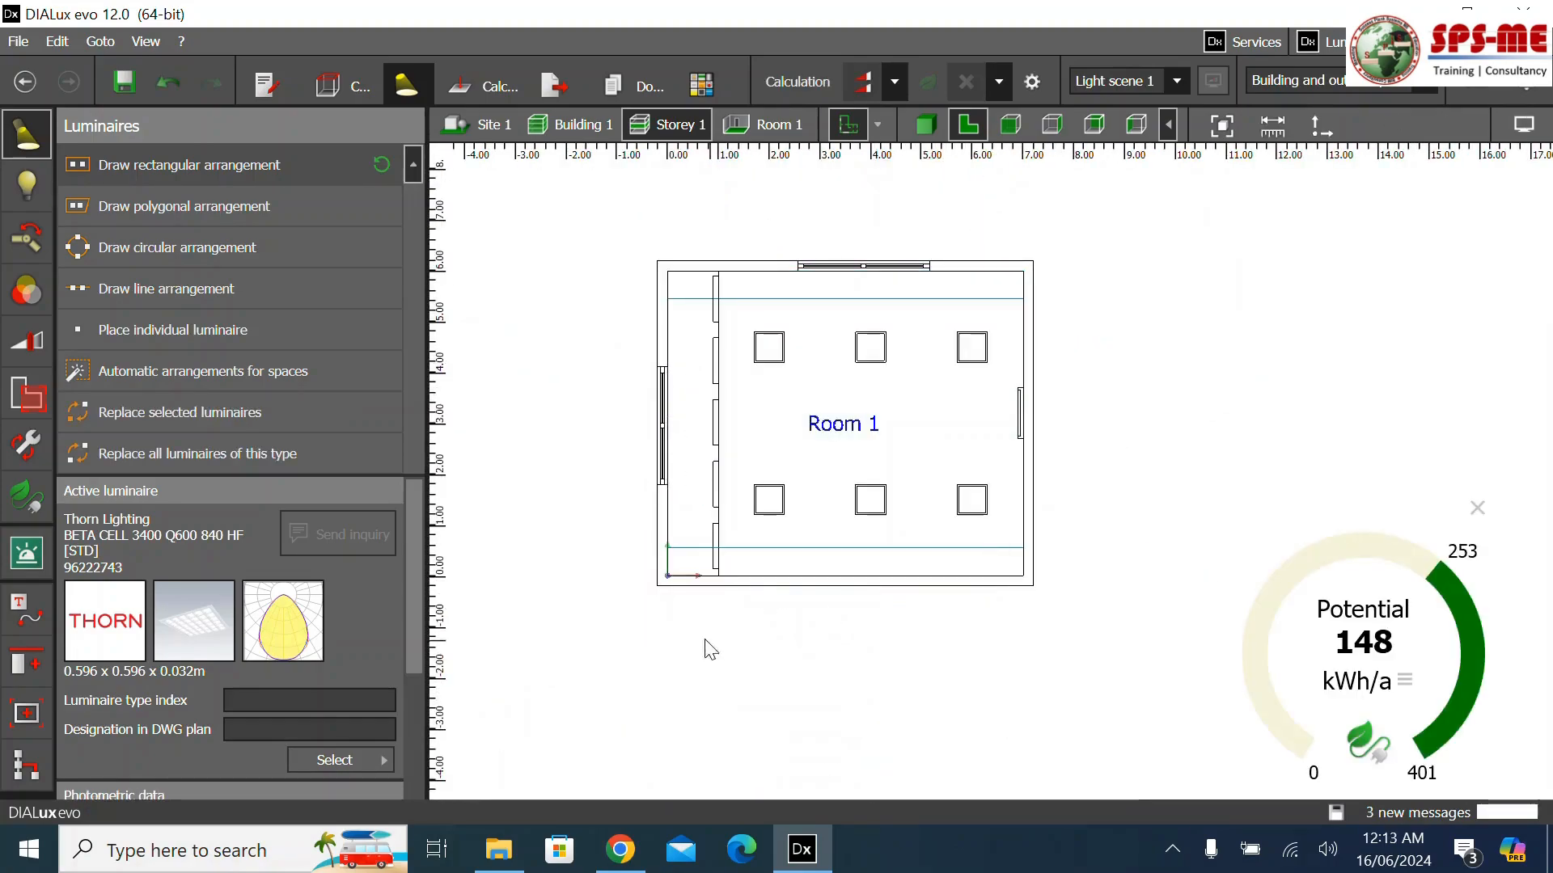
Examine the placed ceiling luminaires in the 3D view of Room 1
scroll(849, 388, "up", 3)
left_click(930, 130)
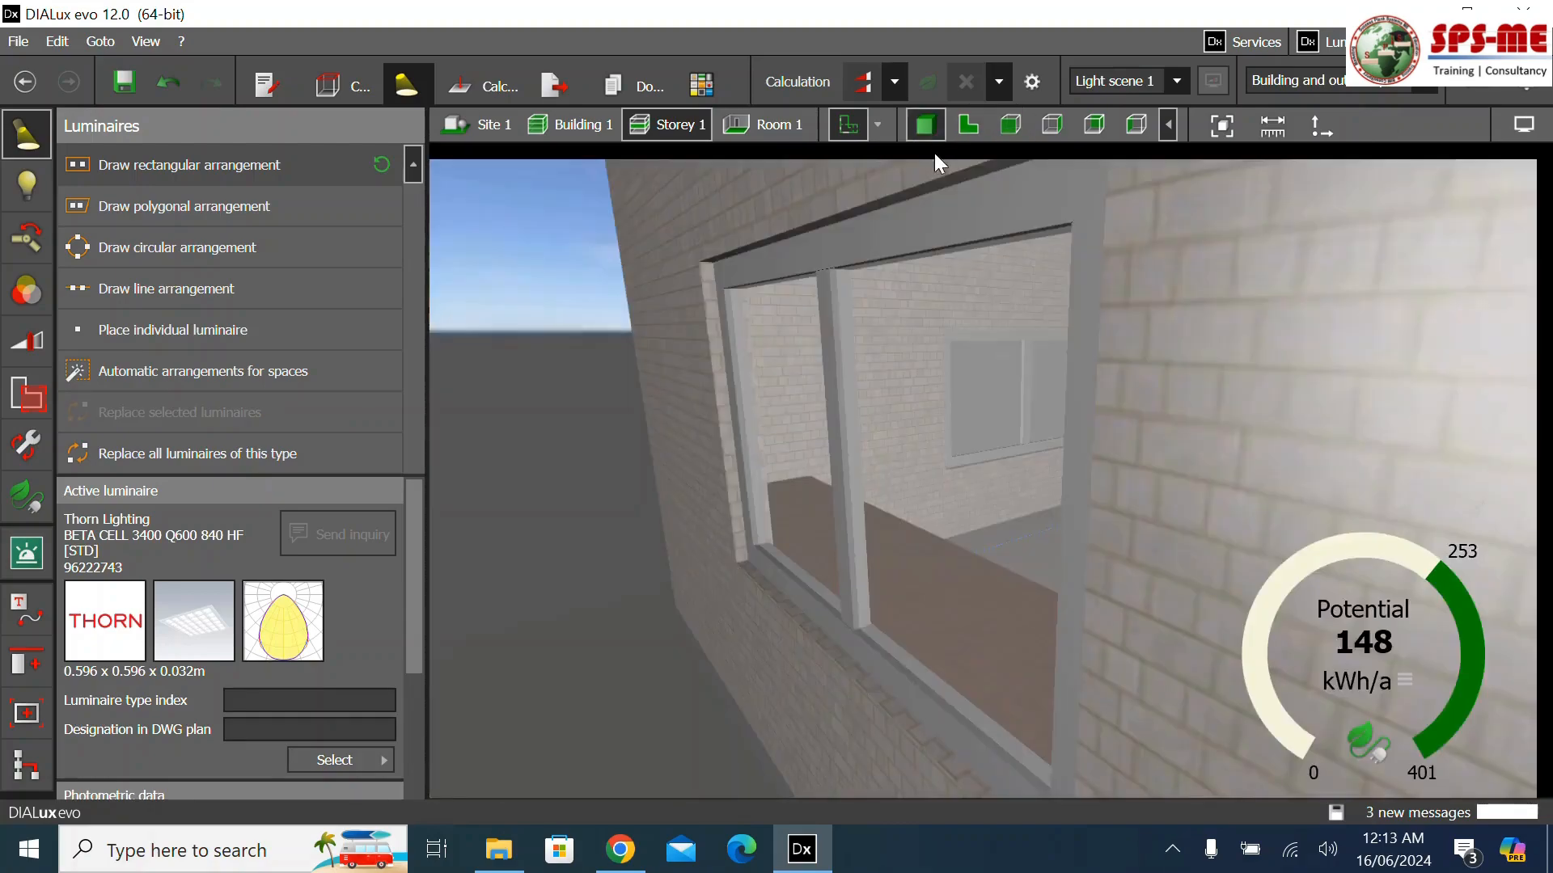
left_click(774, 132)
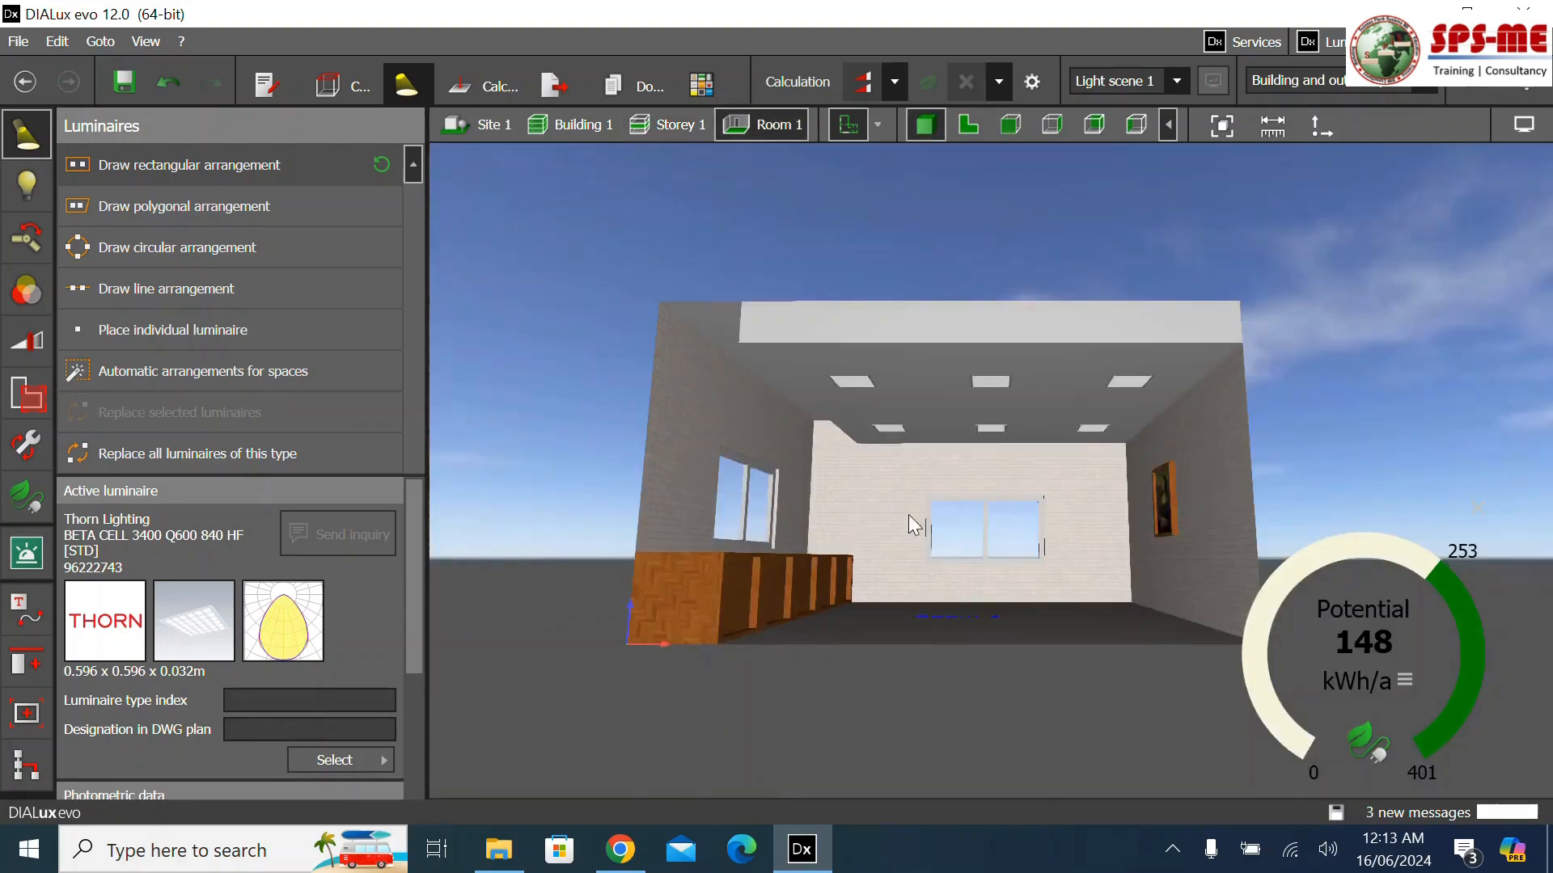
scroll(909, 515, "up", 5)
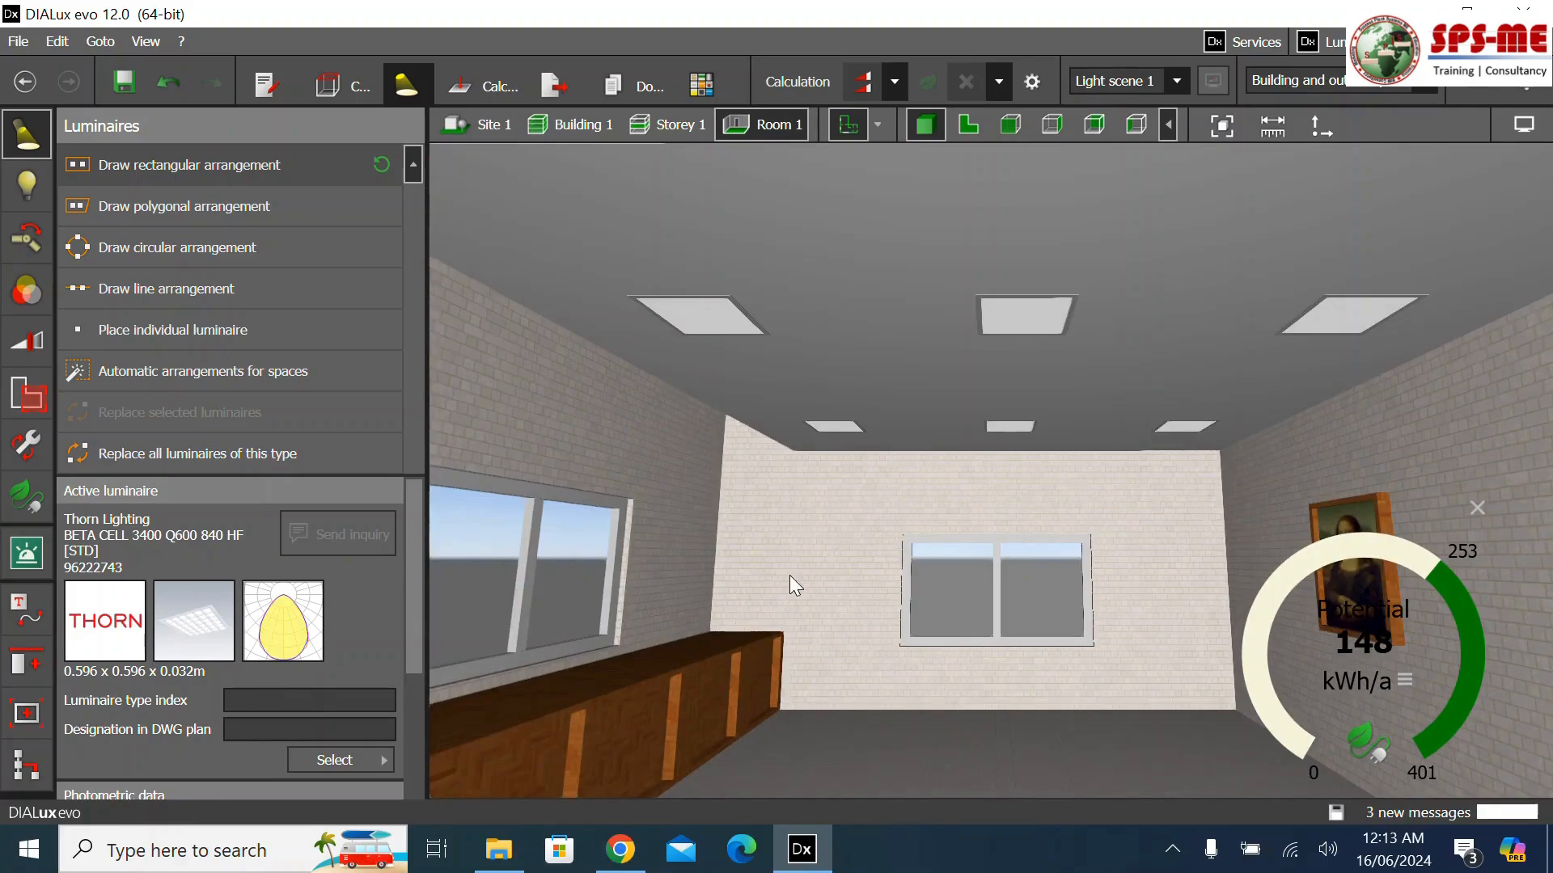
Show Room 1 in the floor plan and choose the ZUMTOBEL ONDA2 A D1150 LED14000-830 EVG WH from the last used luminaires
left_click(979, 129)
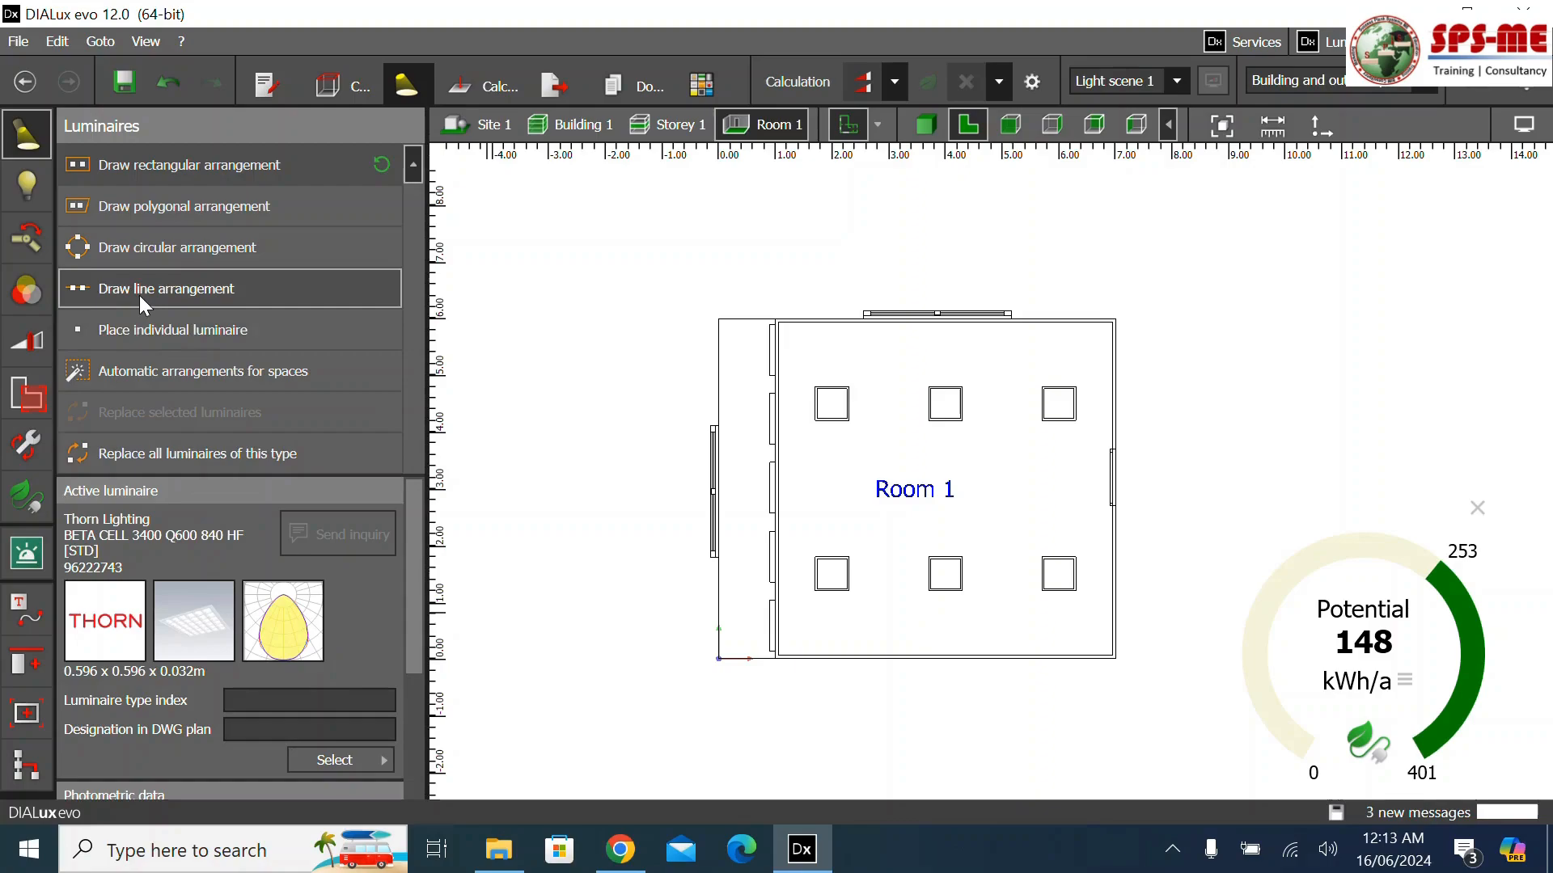
left_click(334, 761)
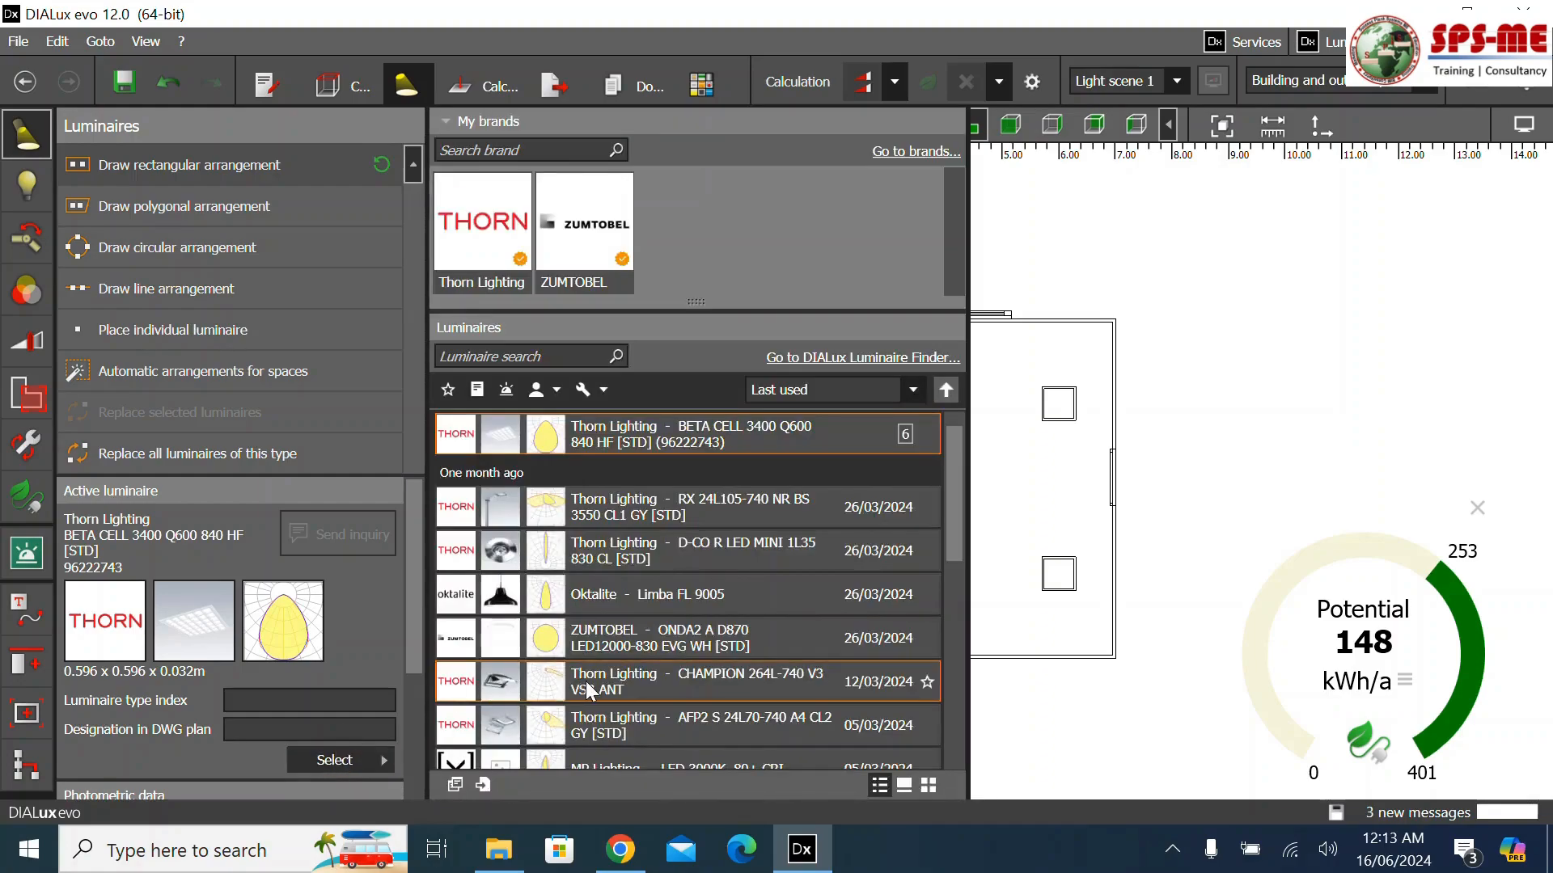
scroll(589, 689, "down", 1)
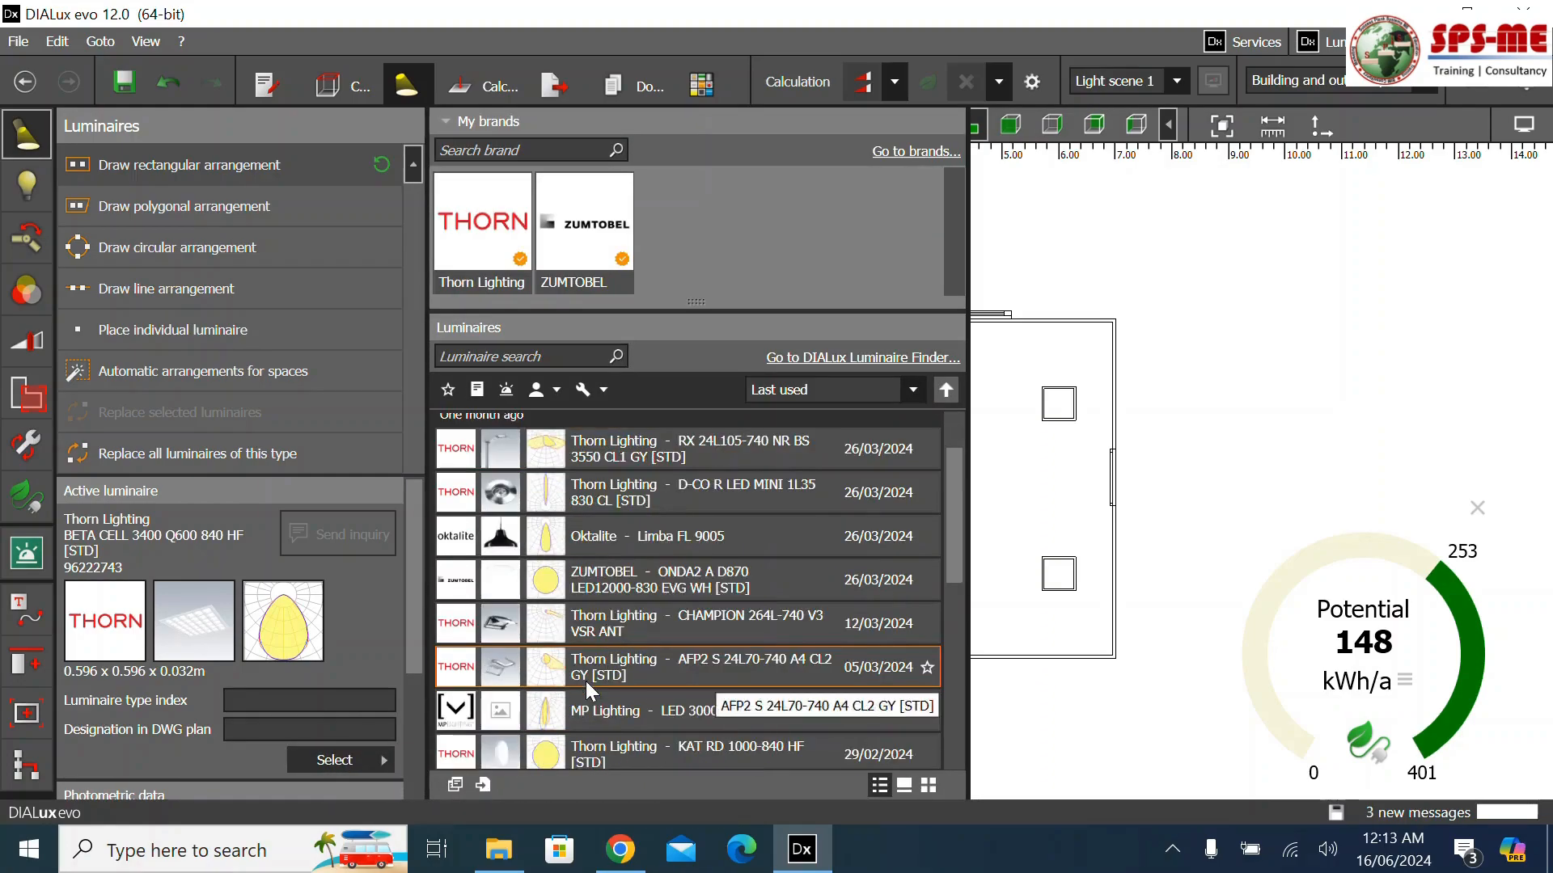
scroll(586, 680, "down", 2)
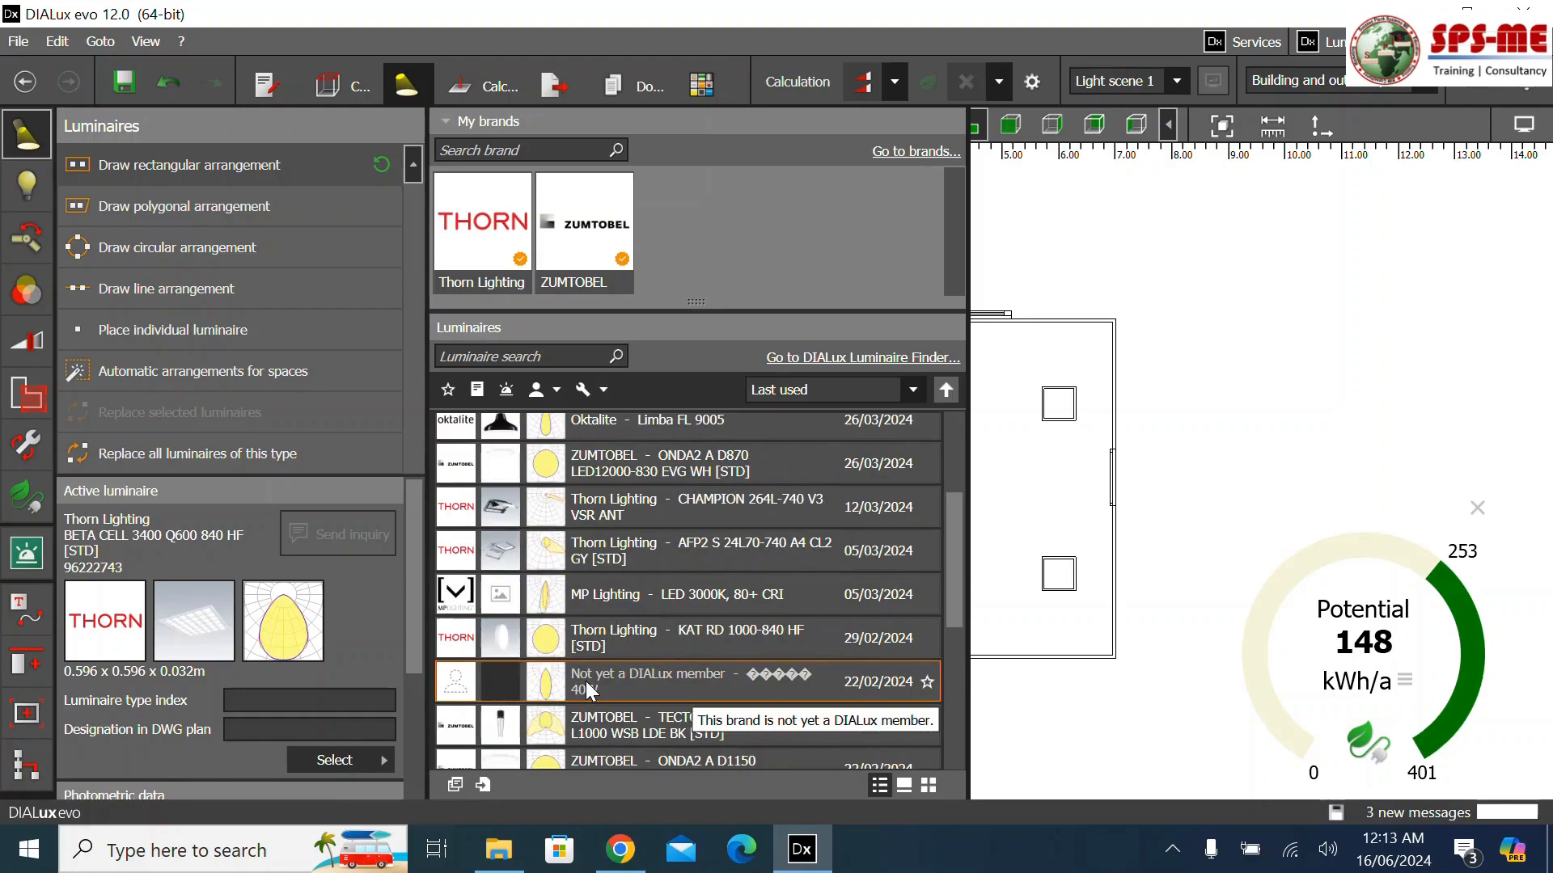
scroll(589, 689, "down", 3)
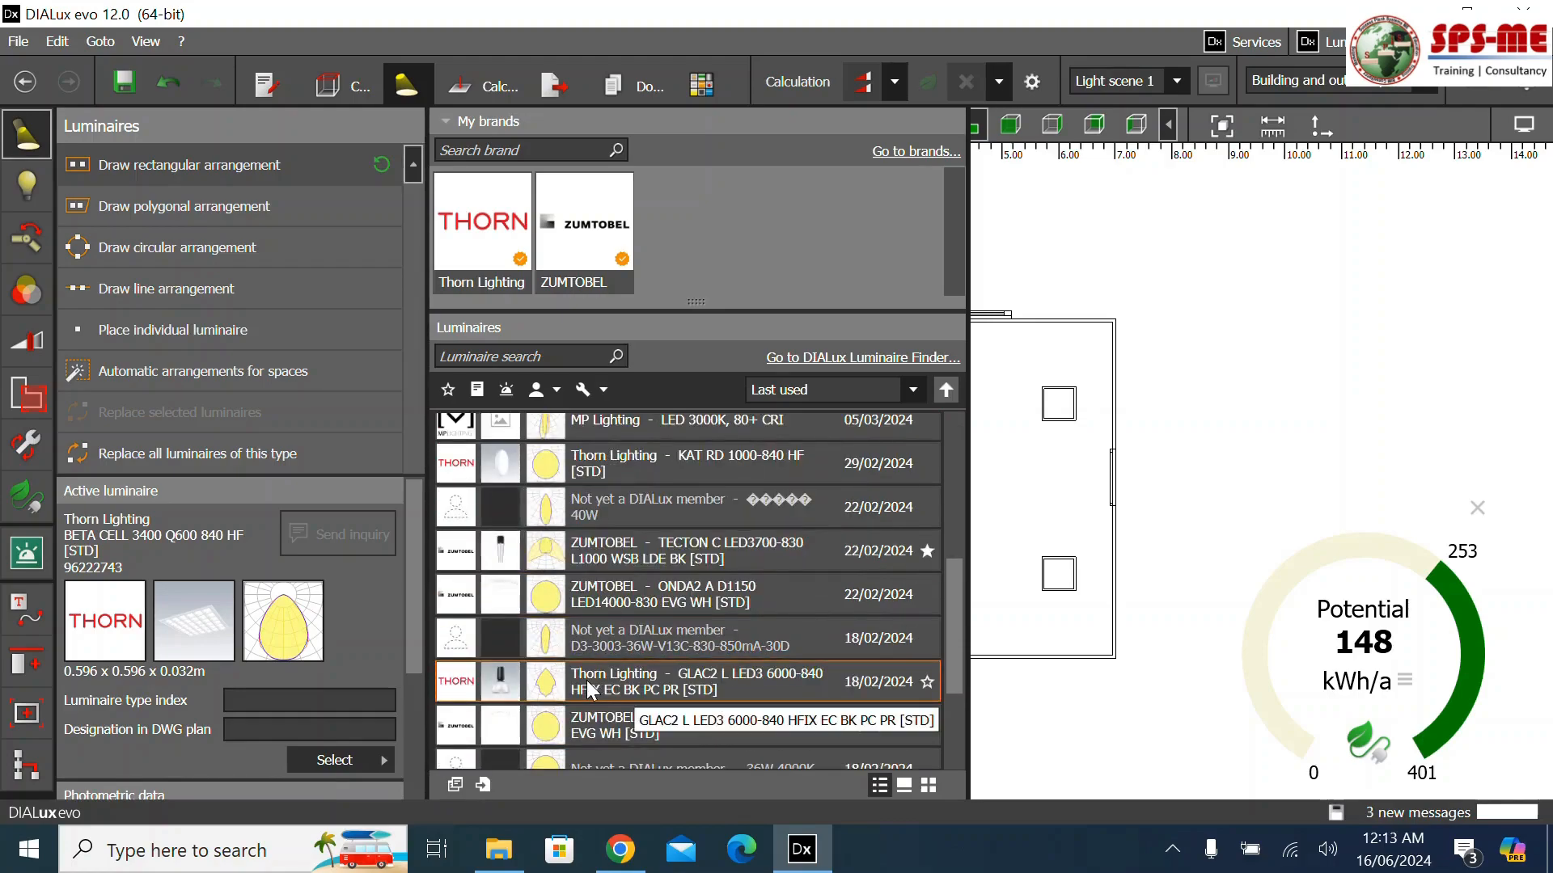
left_click(615, 600)
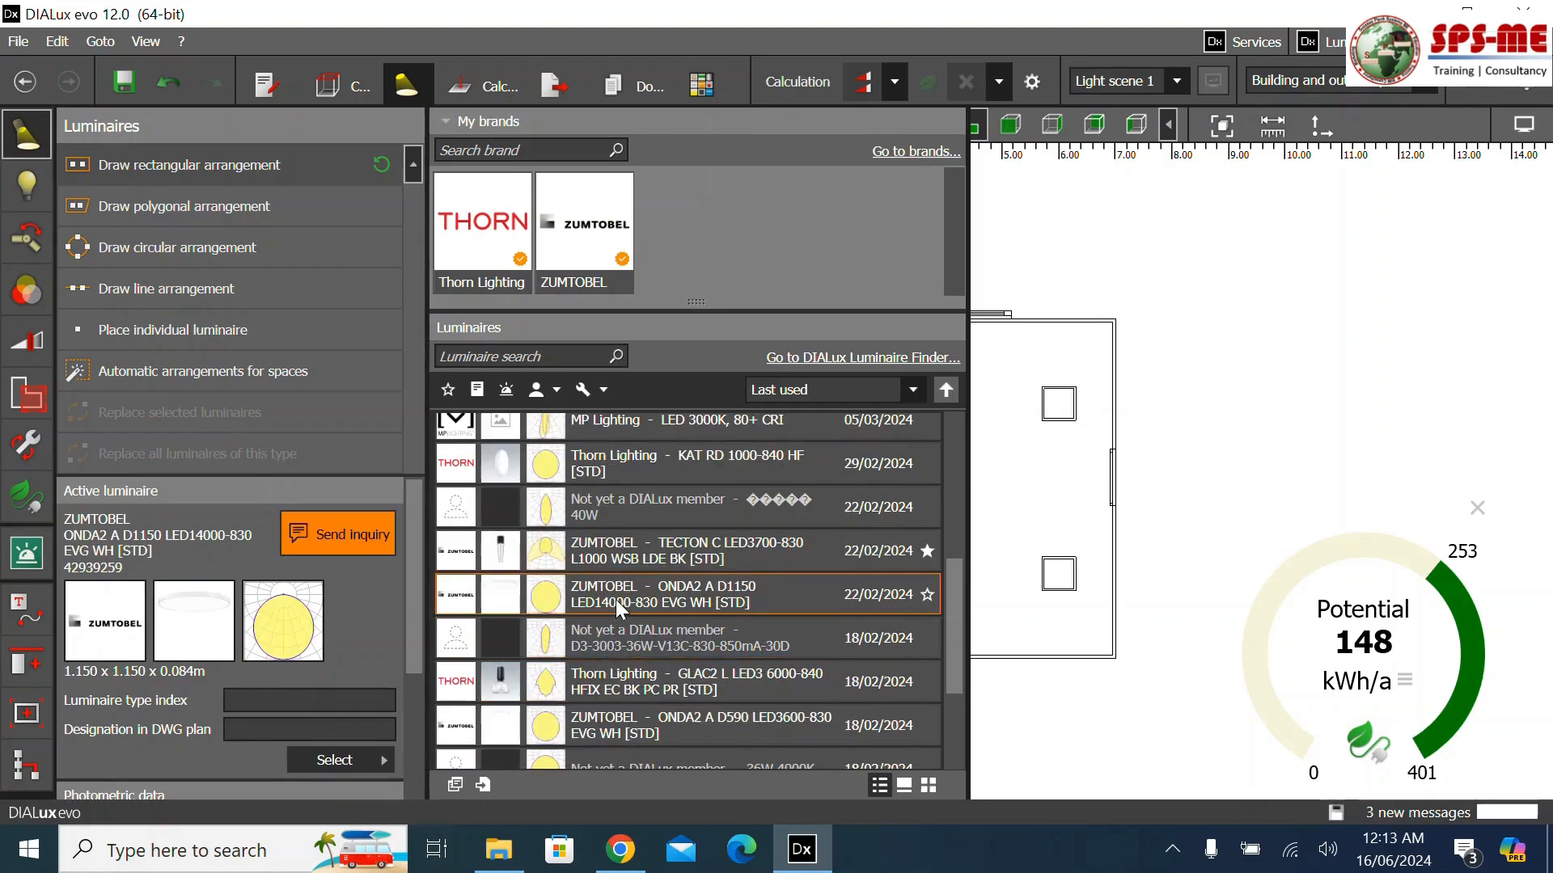
Make the ZUMTOBEL ONDA2 A D590 LED3600-830 EVG WH from the last used luminaires the active luminaire
scroll(663, 599, "down", 2)
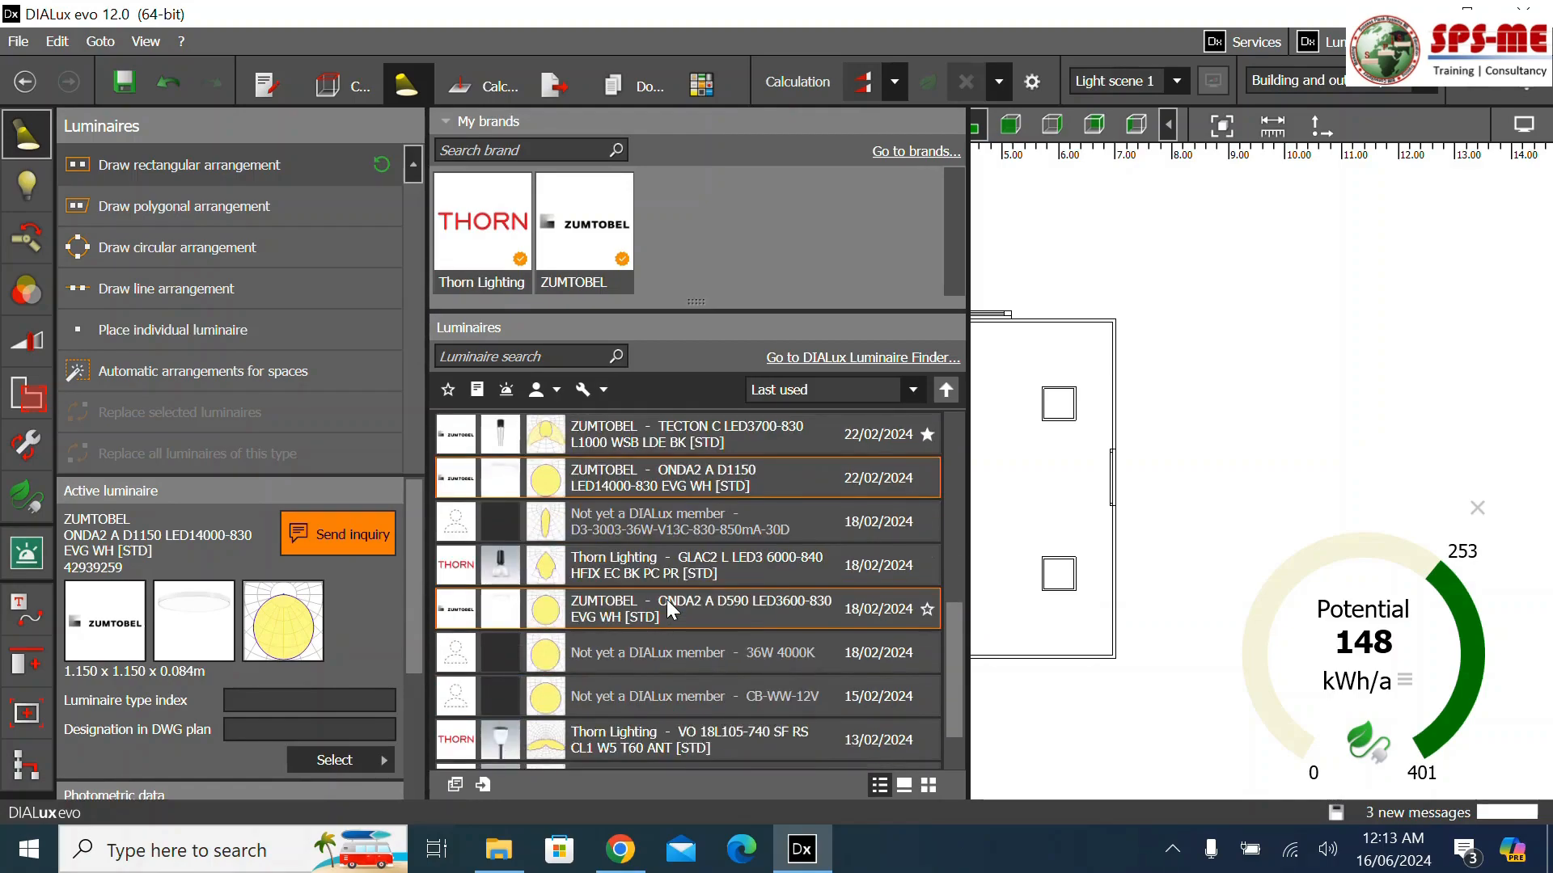
scroll(666, 599, "down", 1)
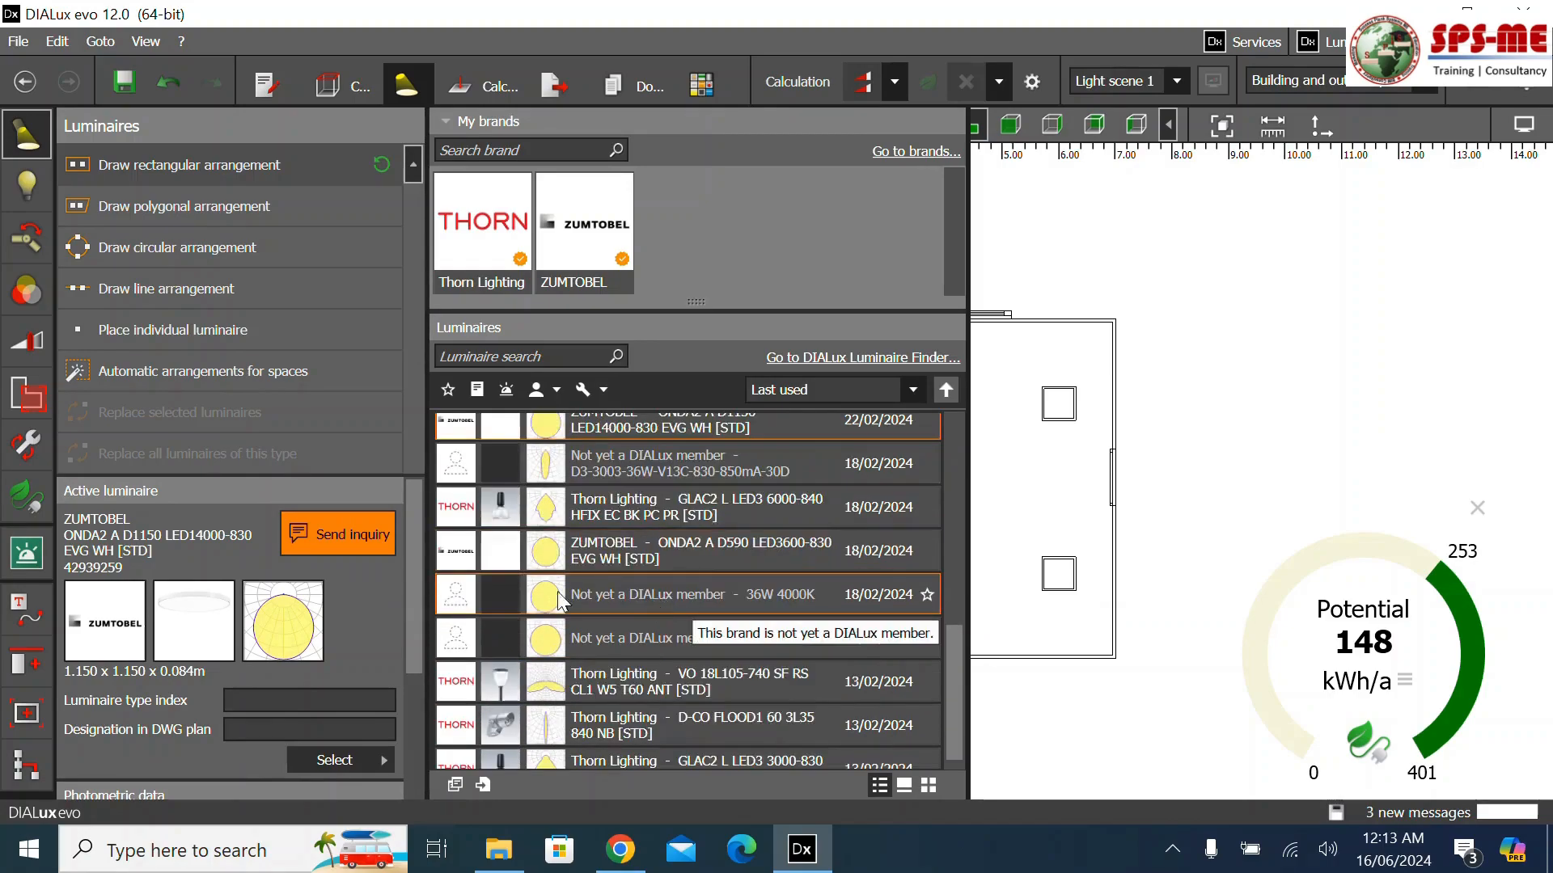
left_click(650, 542)
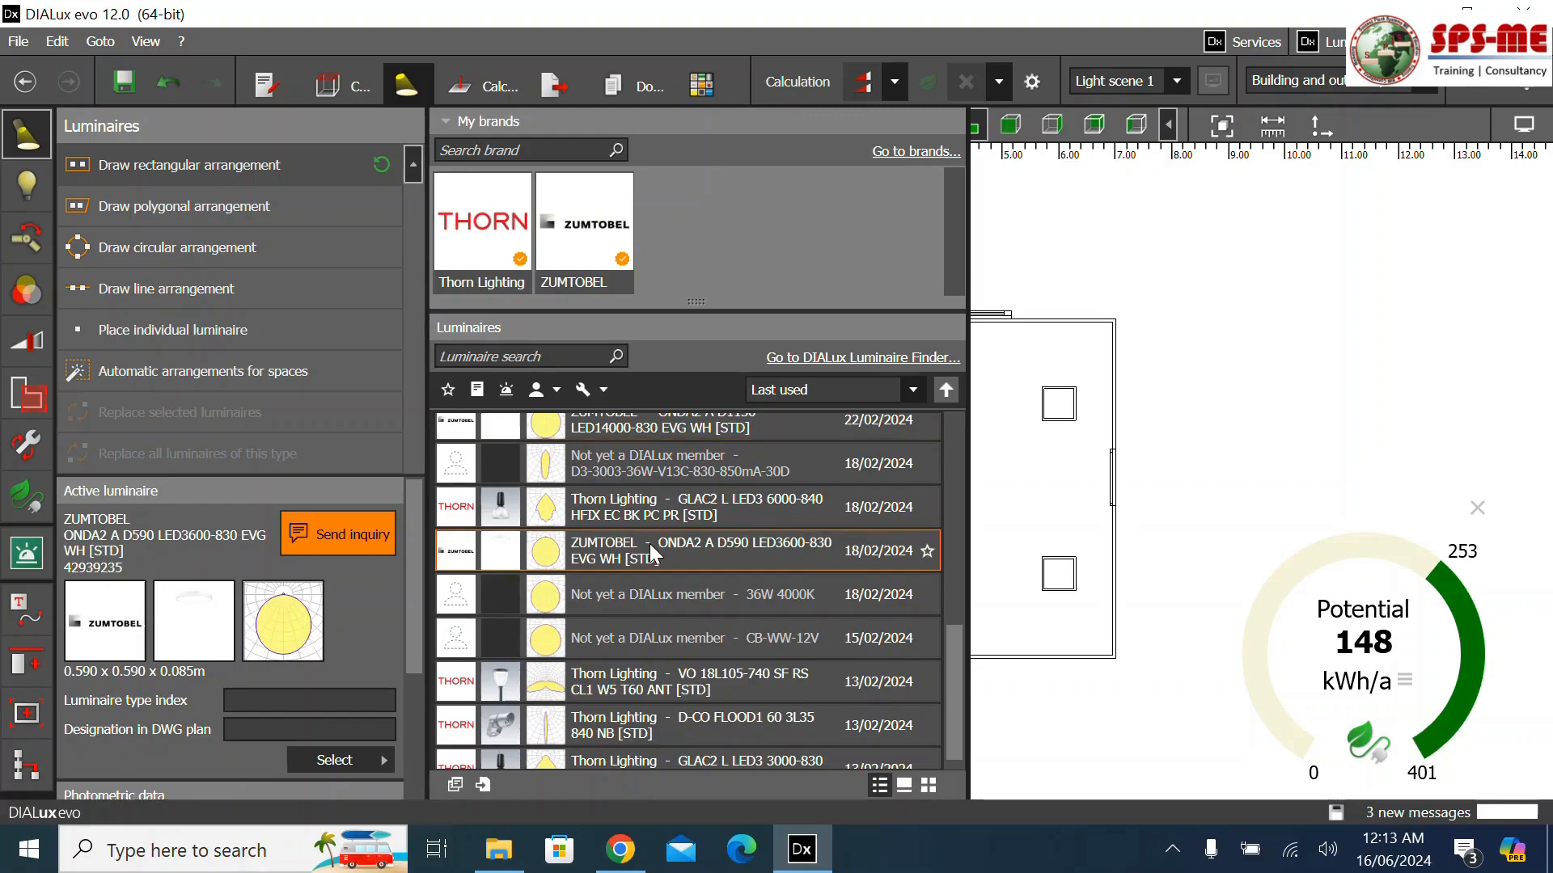
Choose the Thorn Lighting KAT RD 1000-840 HF as the active luminaire from the last used luminaires
scroll(648, 544, "down", 1)
scroll(649, 544, "up", 2)
scroll(649, 543, "up", 3)
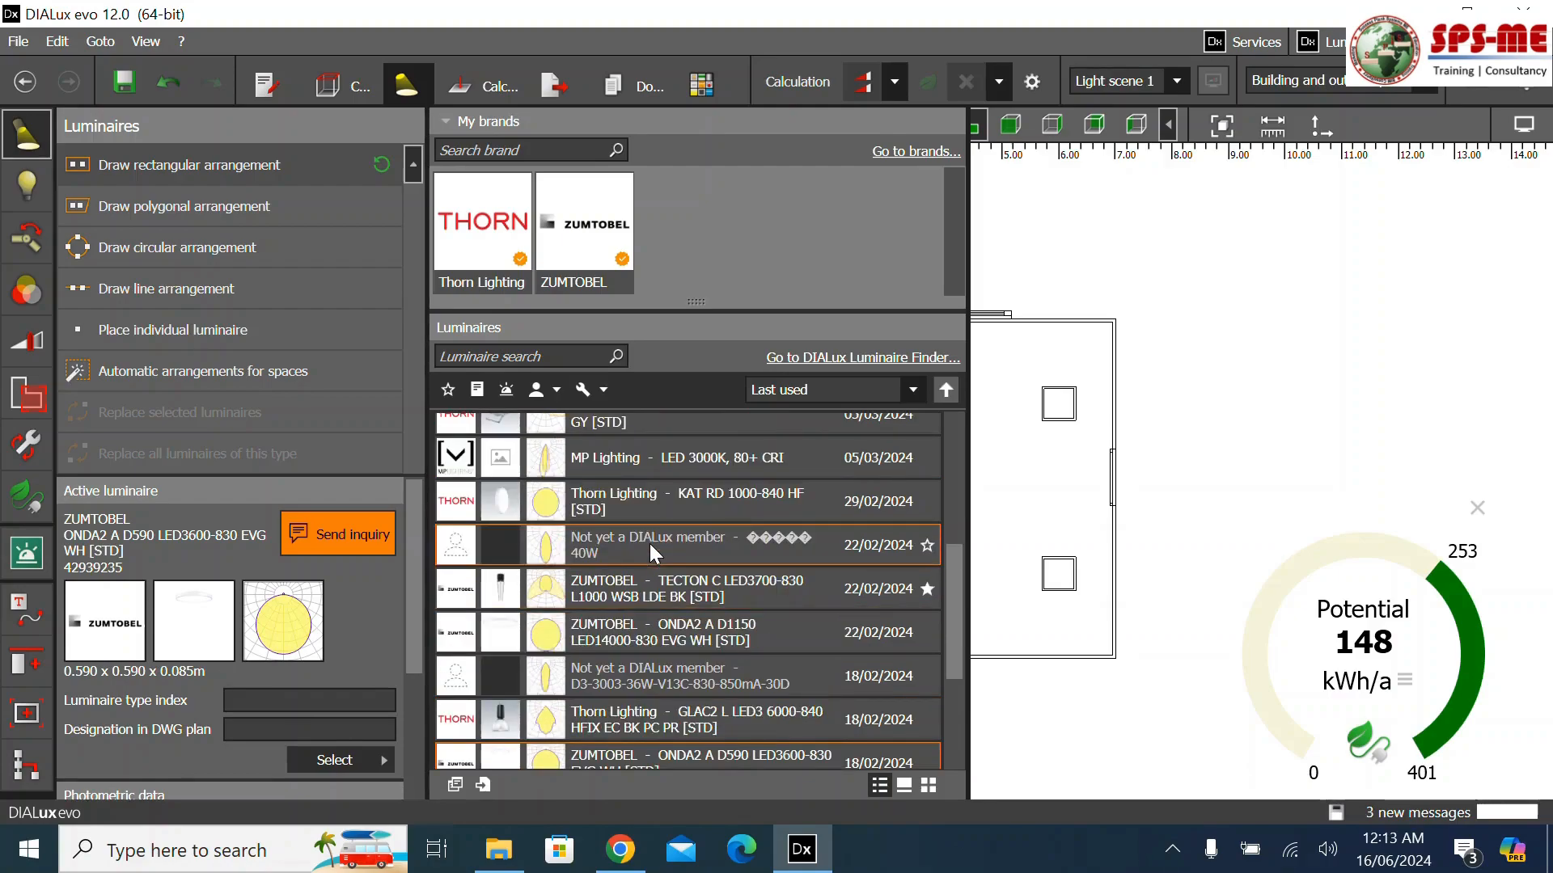
left_click(652, 507)
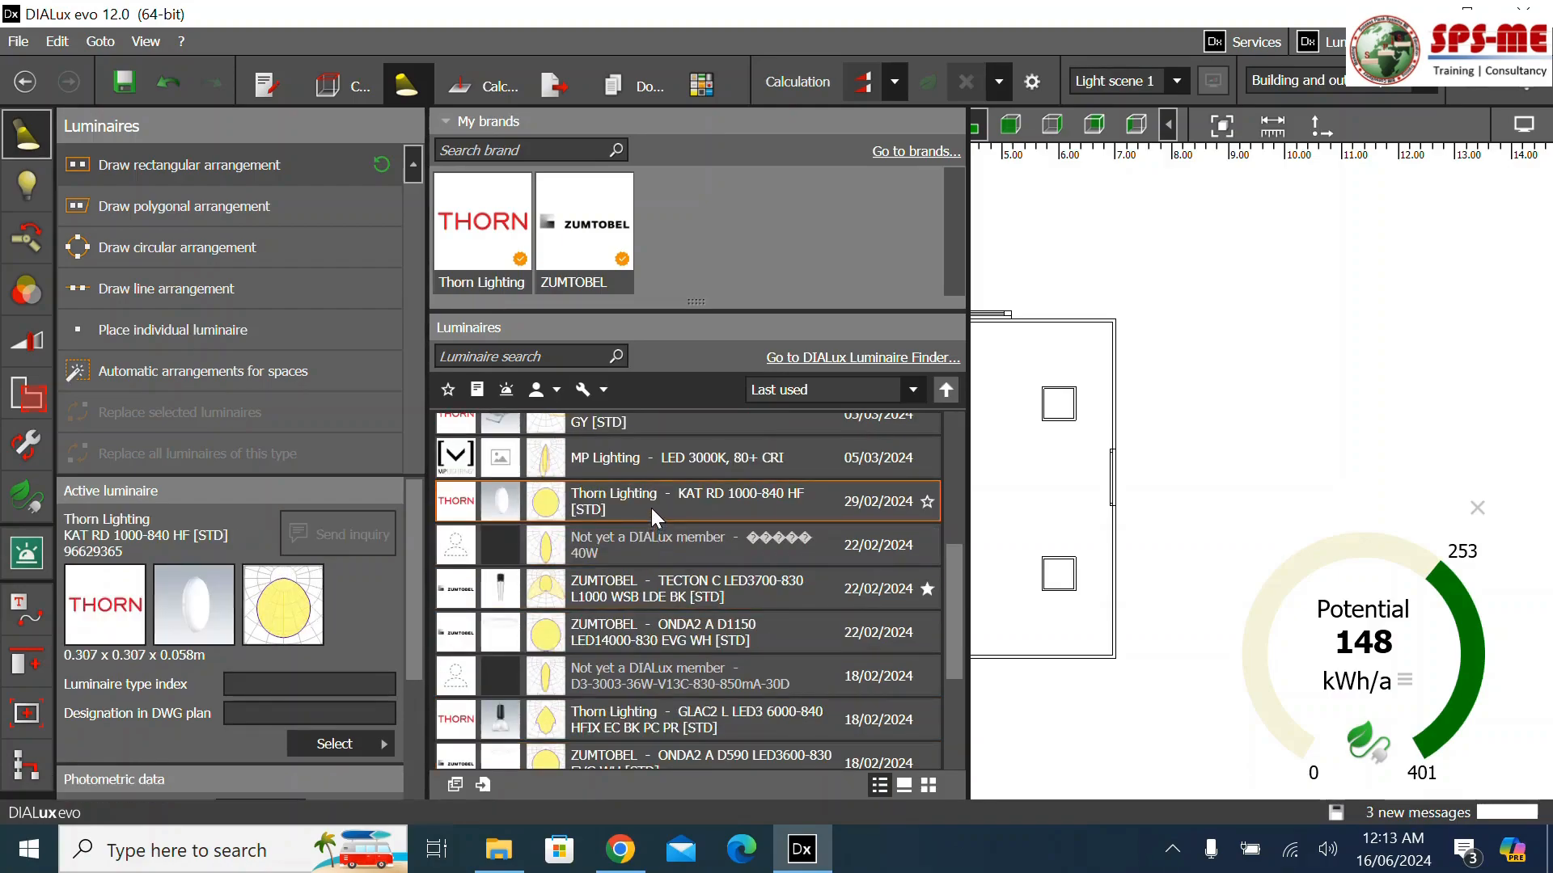
Look through the whole list of last used luminaires for other suitable fittings
scroll(652, 508, "up", 5)
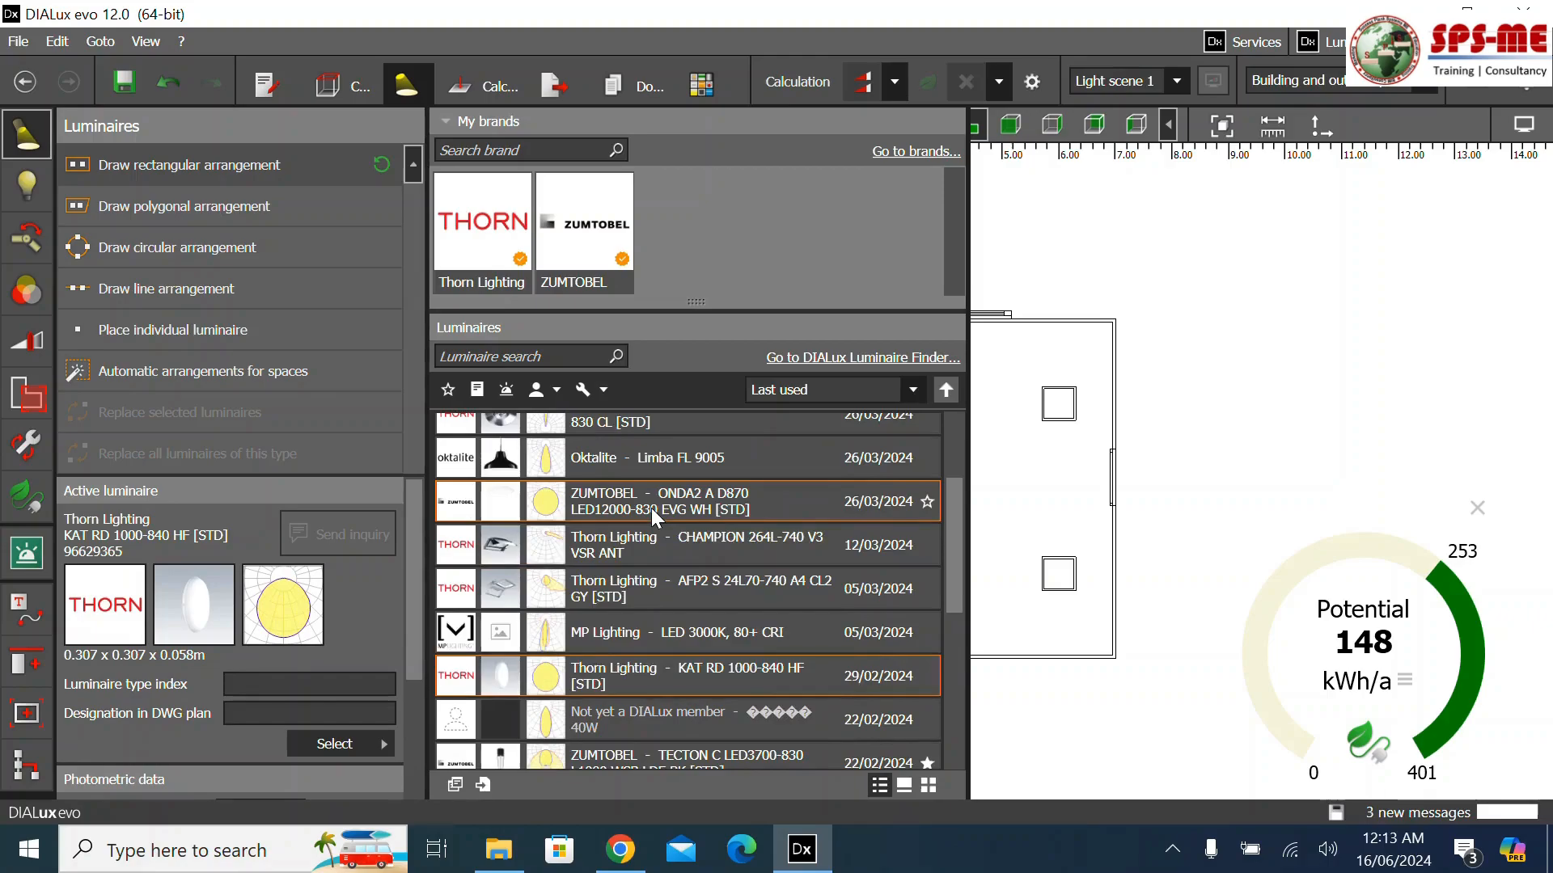
scroll(655, 518, "up", 1)
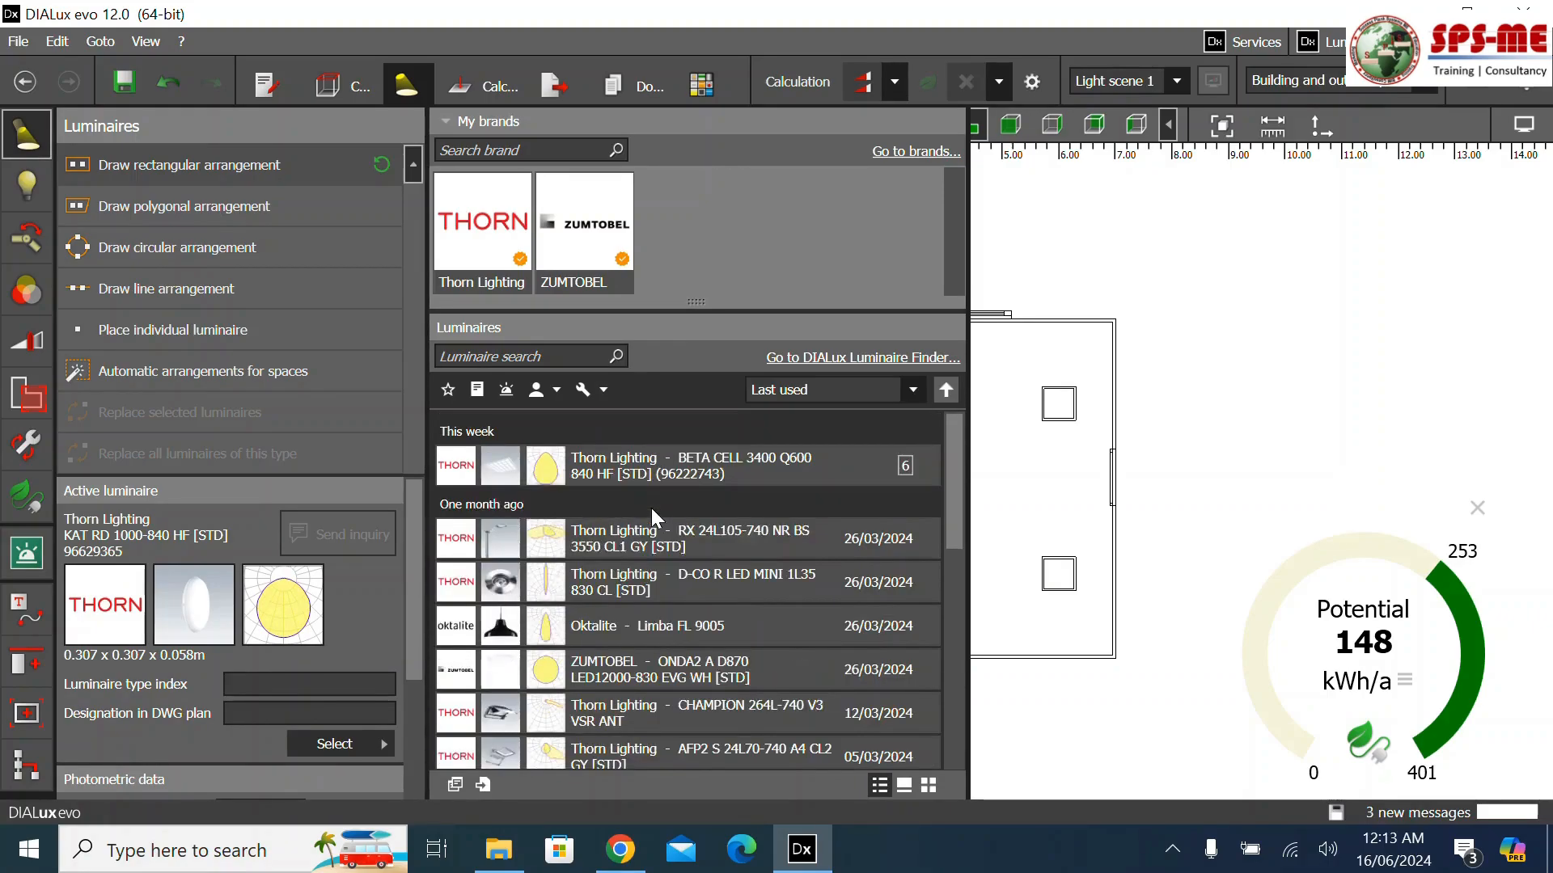
scroll(652, 508, "down", 3)
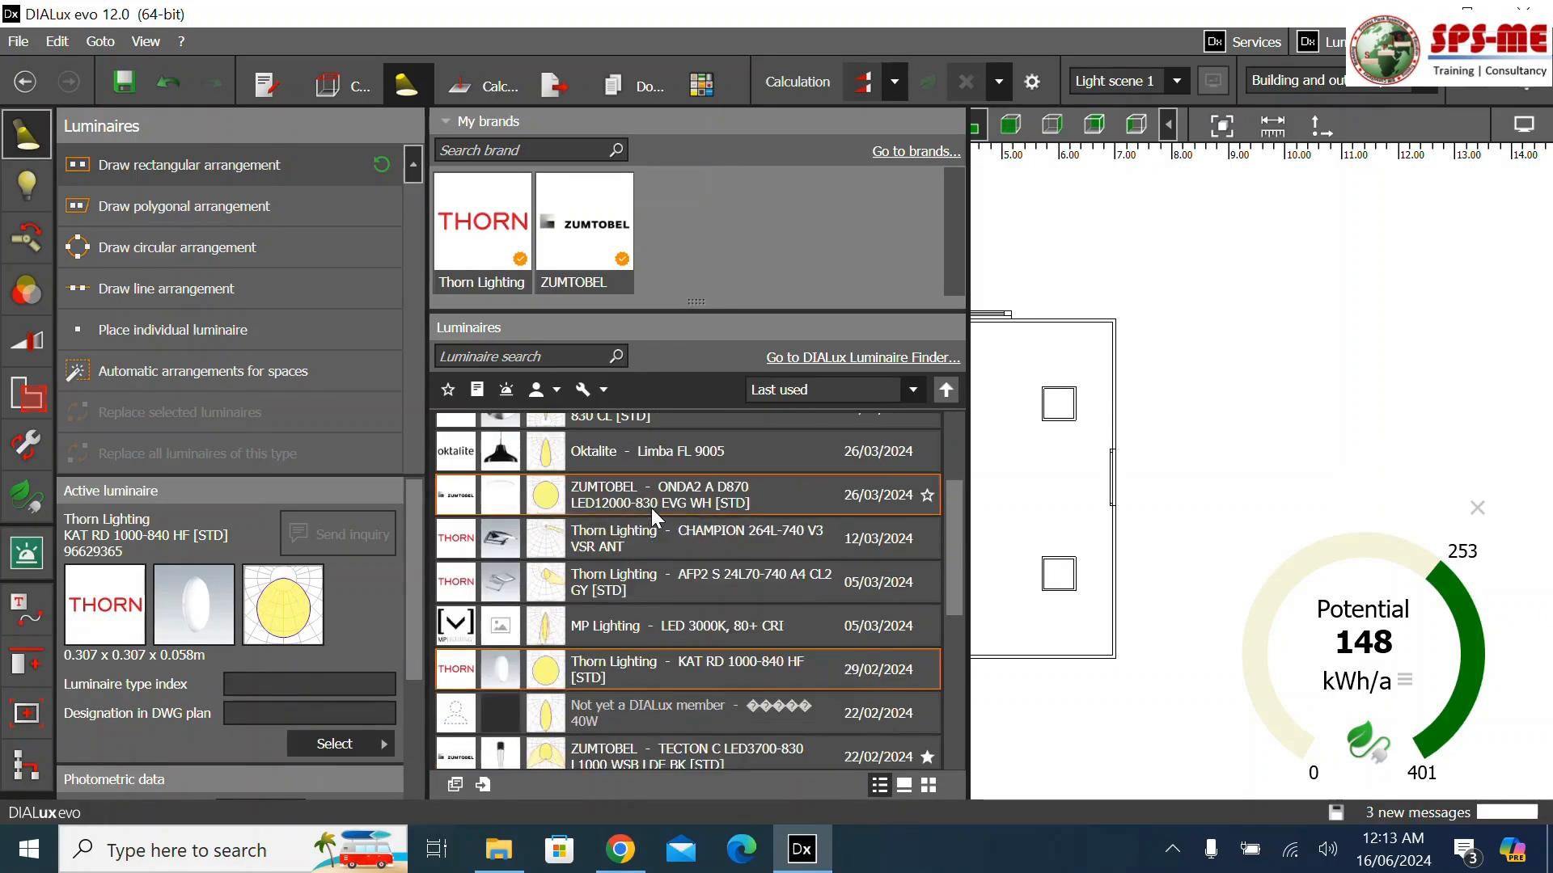
scroll(652, 508, "down", 3)
scroll(652, 508, "down", 3)
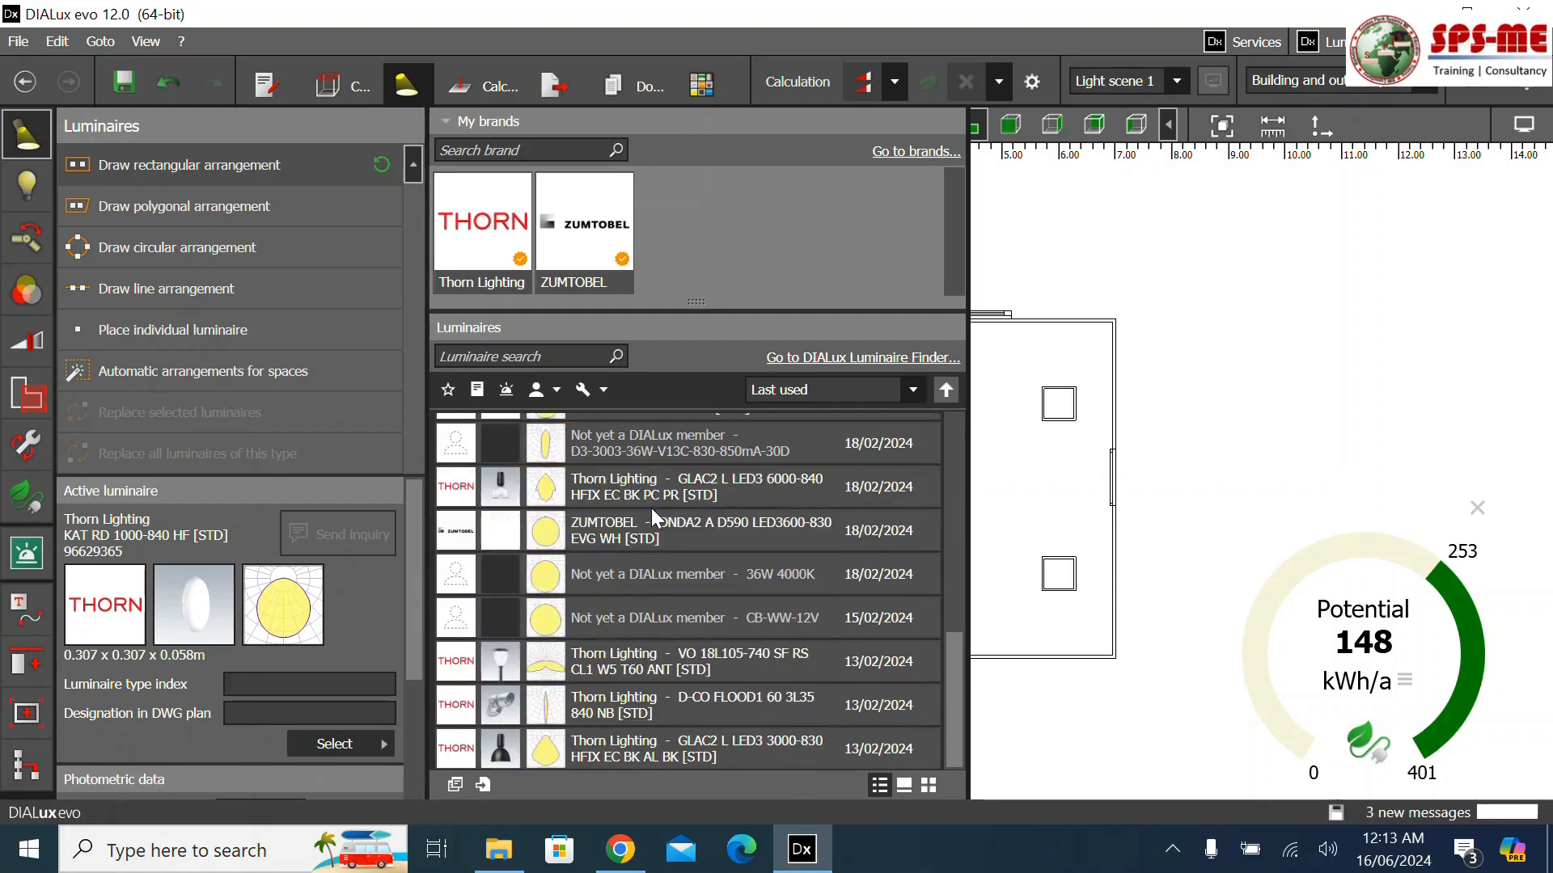
scroll(633, 618, "up", 4)
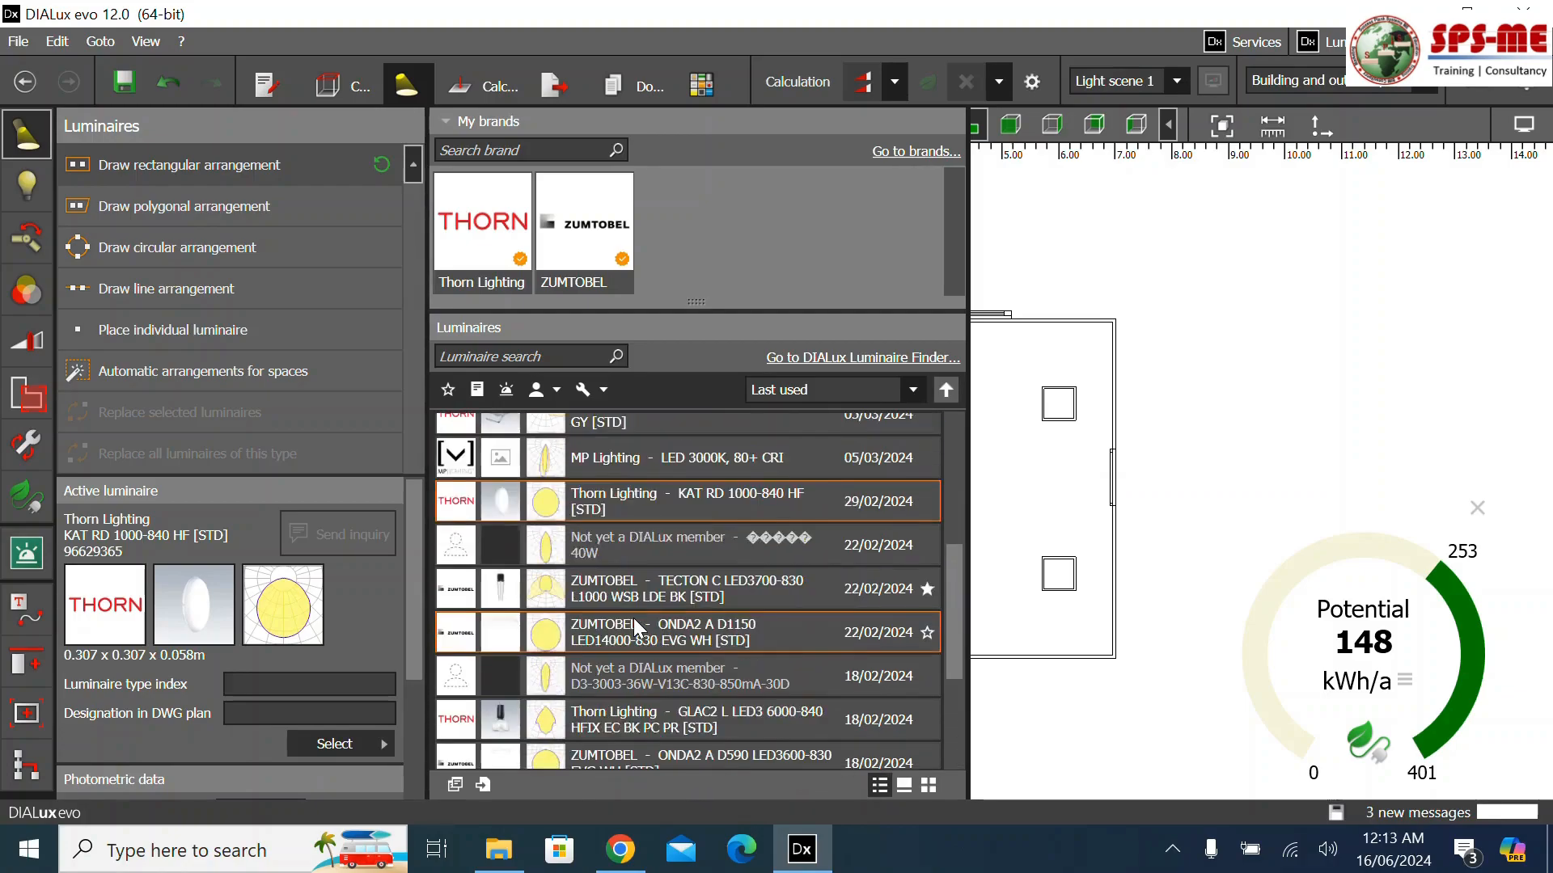
scroll(633, 618, "up", 6)
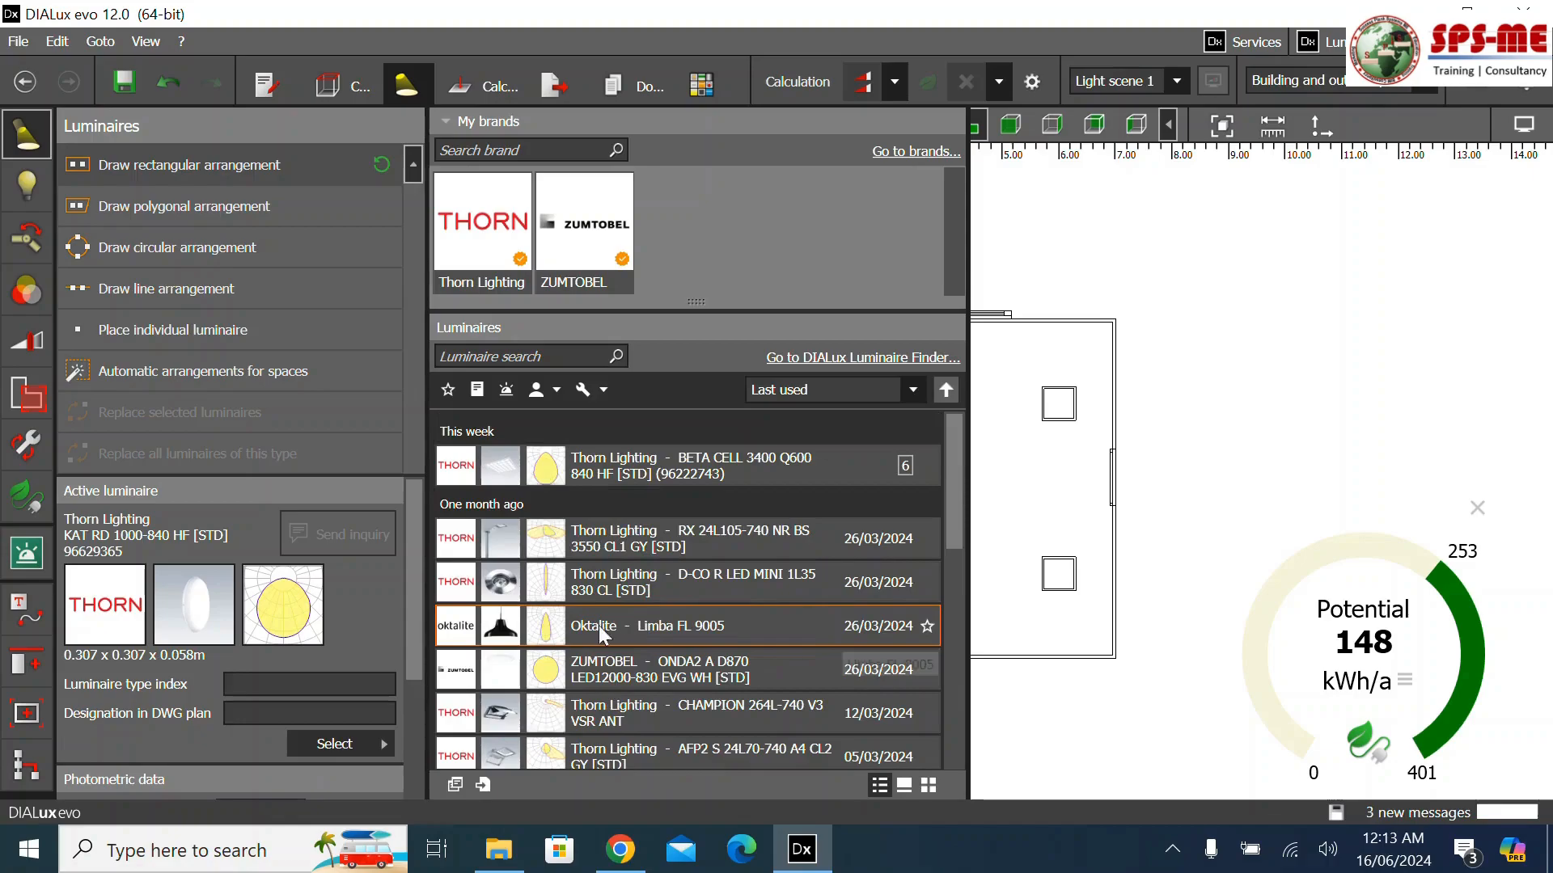
Switch to Chrome, go to google.com and search for Thorn Lighting
left_click(621, 849)
left_click(426, 77)
type("google.com")
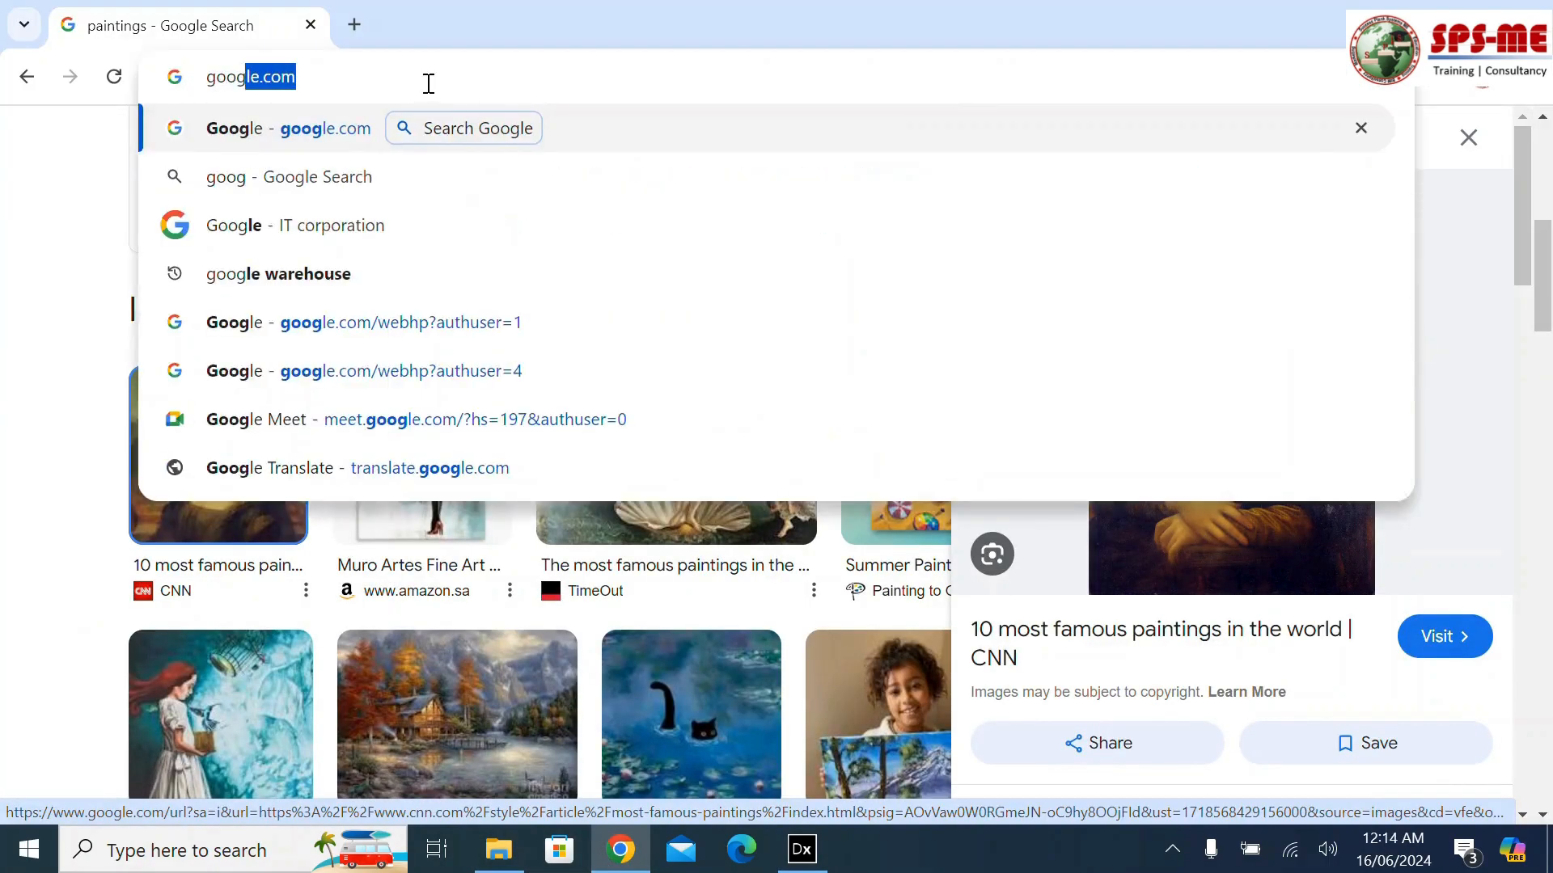
key("Return")
type("thorn")
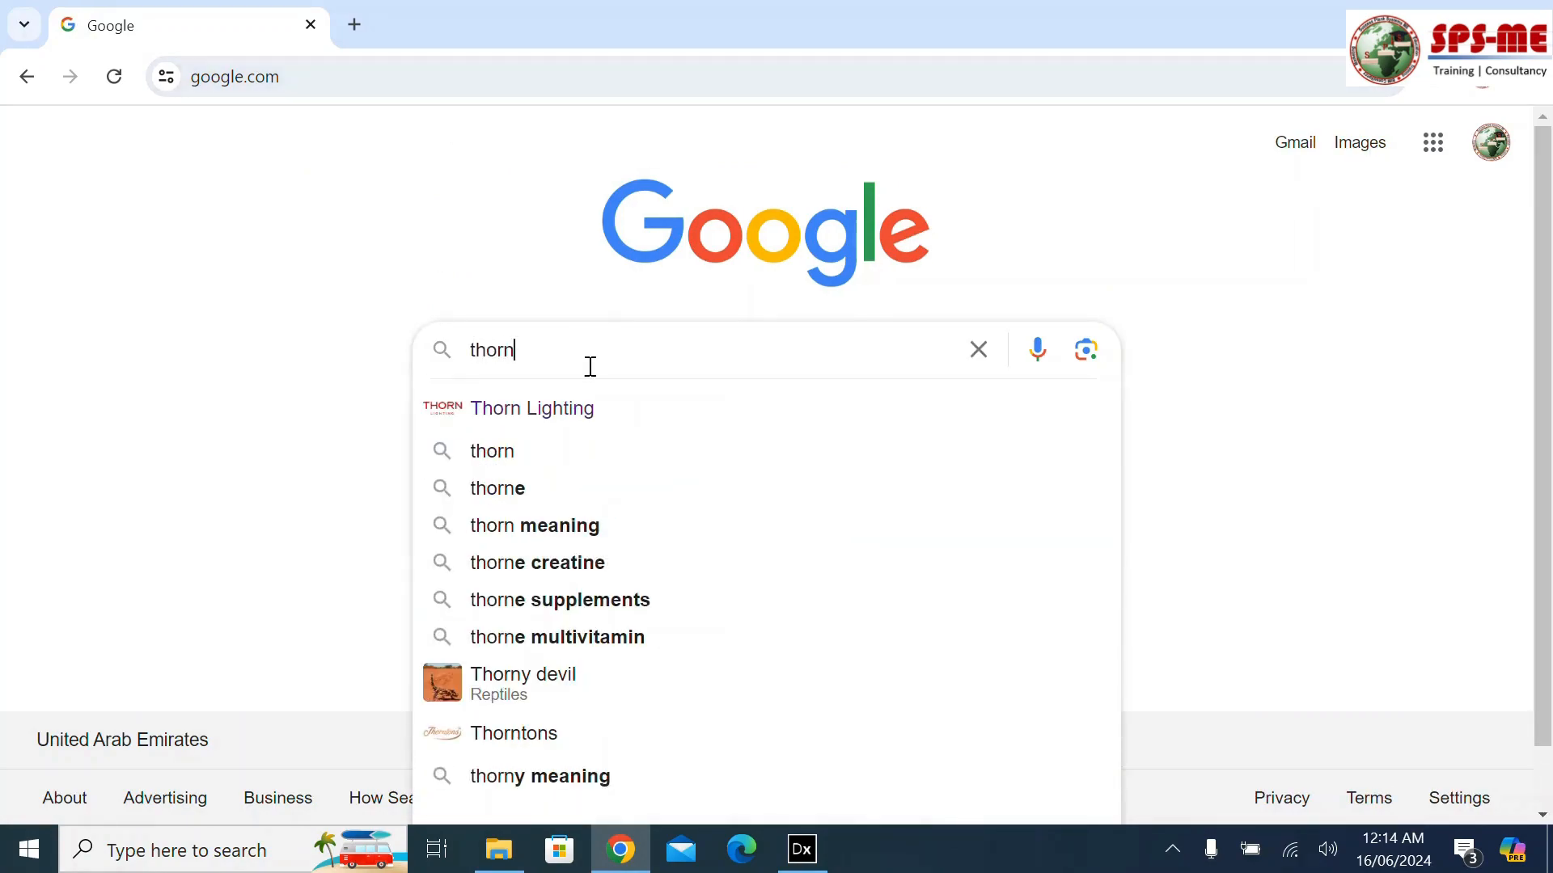
left_click(566, 410)
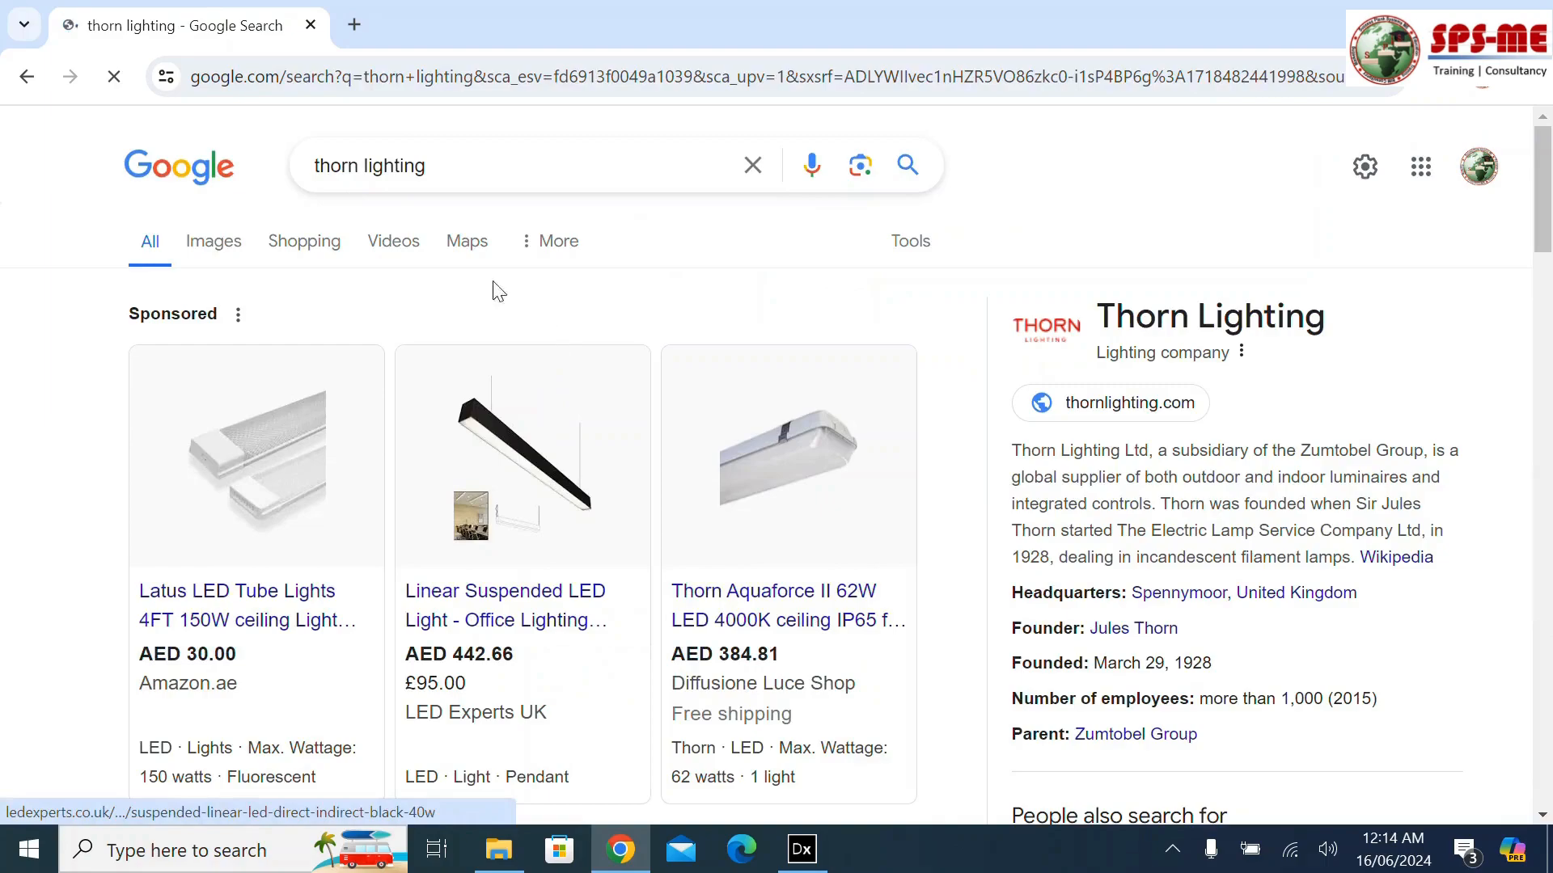
Open the Thorn Lighting website from the search results and accept all of its privacy settings
scroll(316, 570, "down", 6)
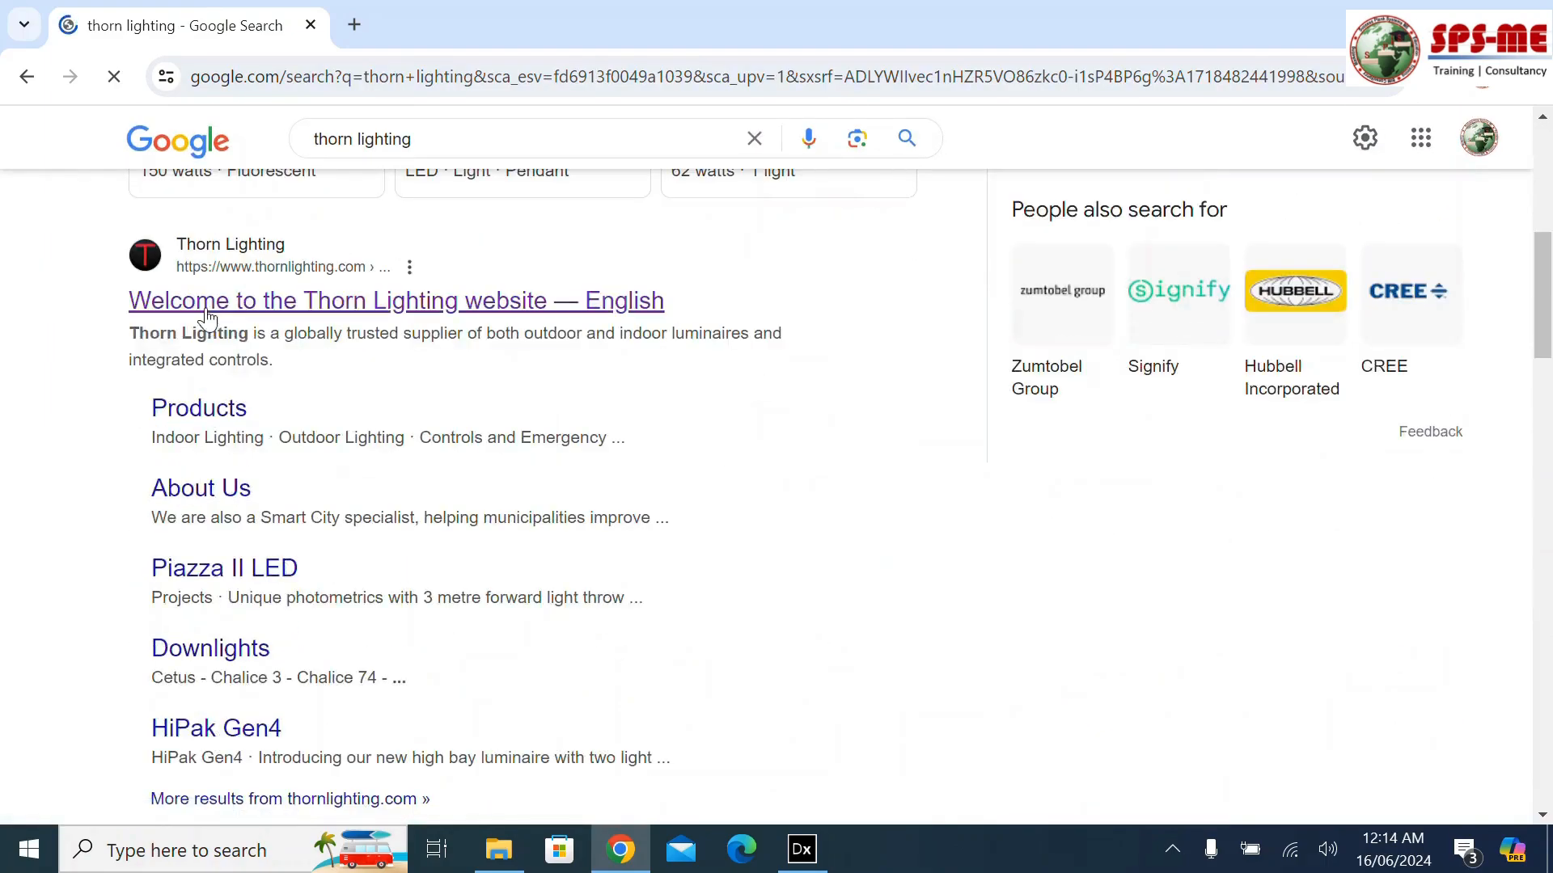
left_click(229, 247)
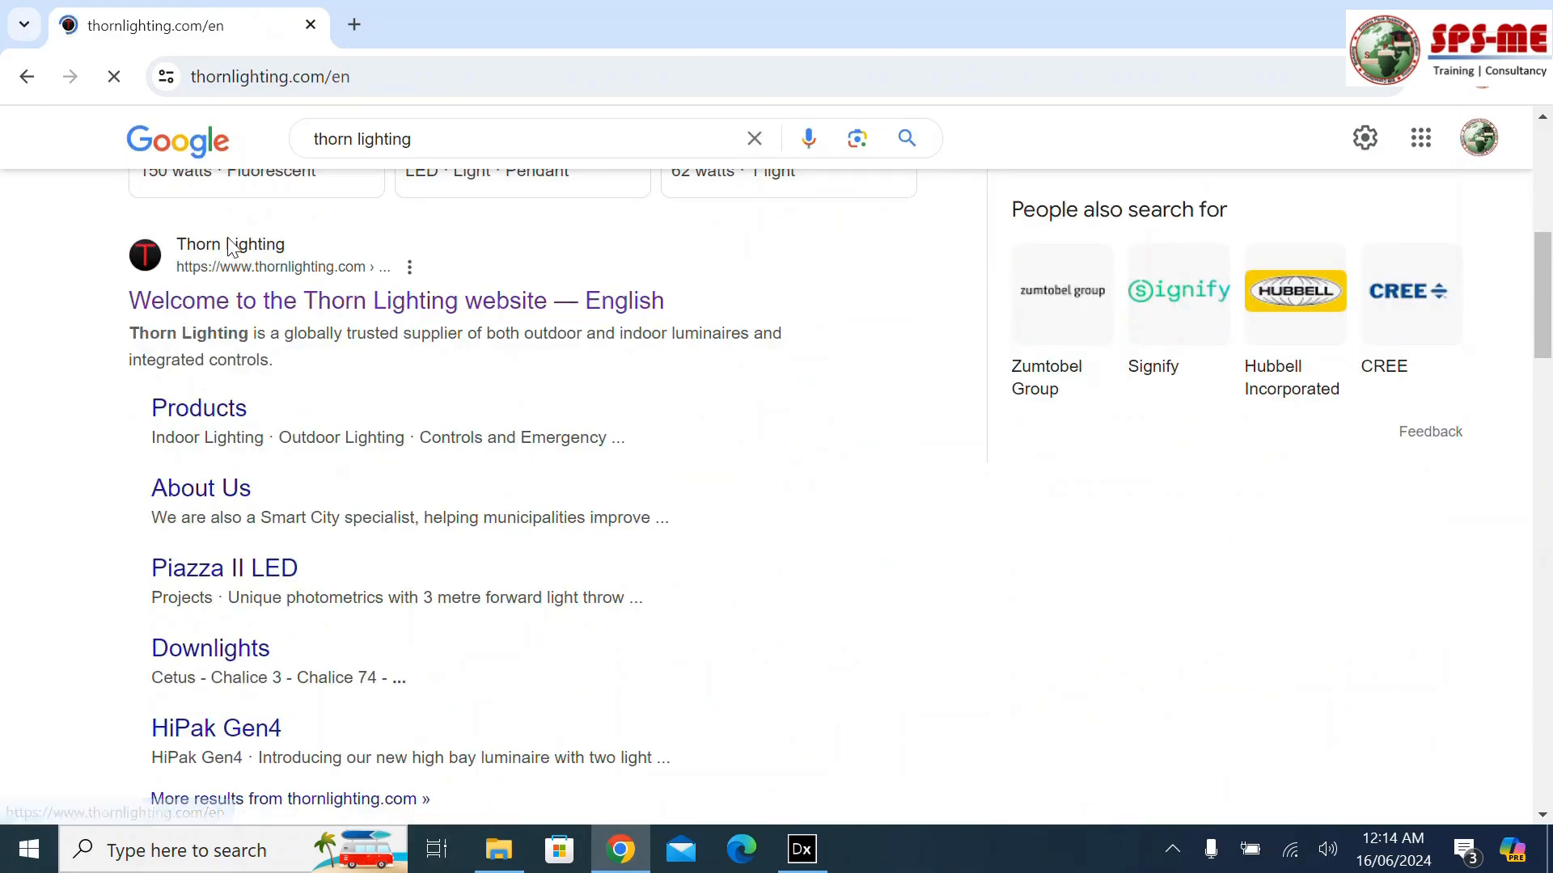
scroll(591, 277, "down", 2)
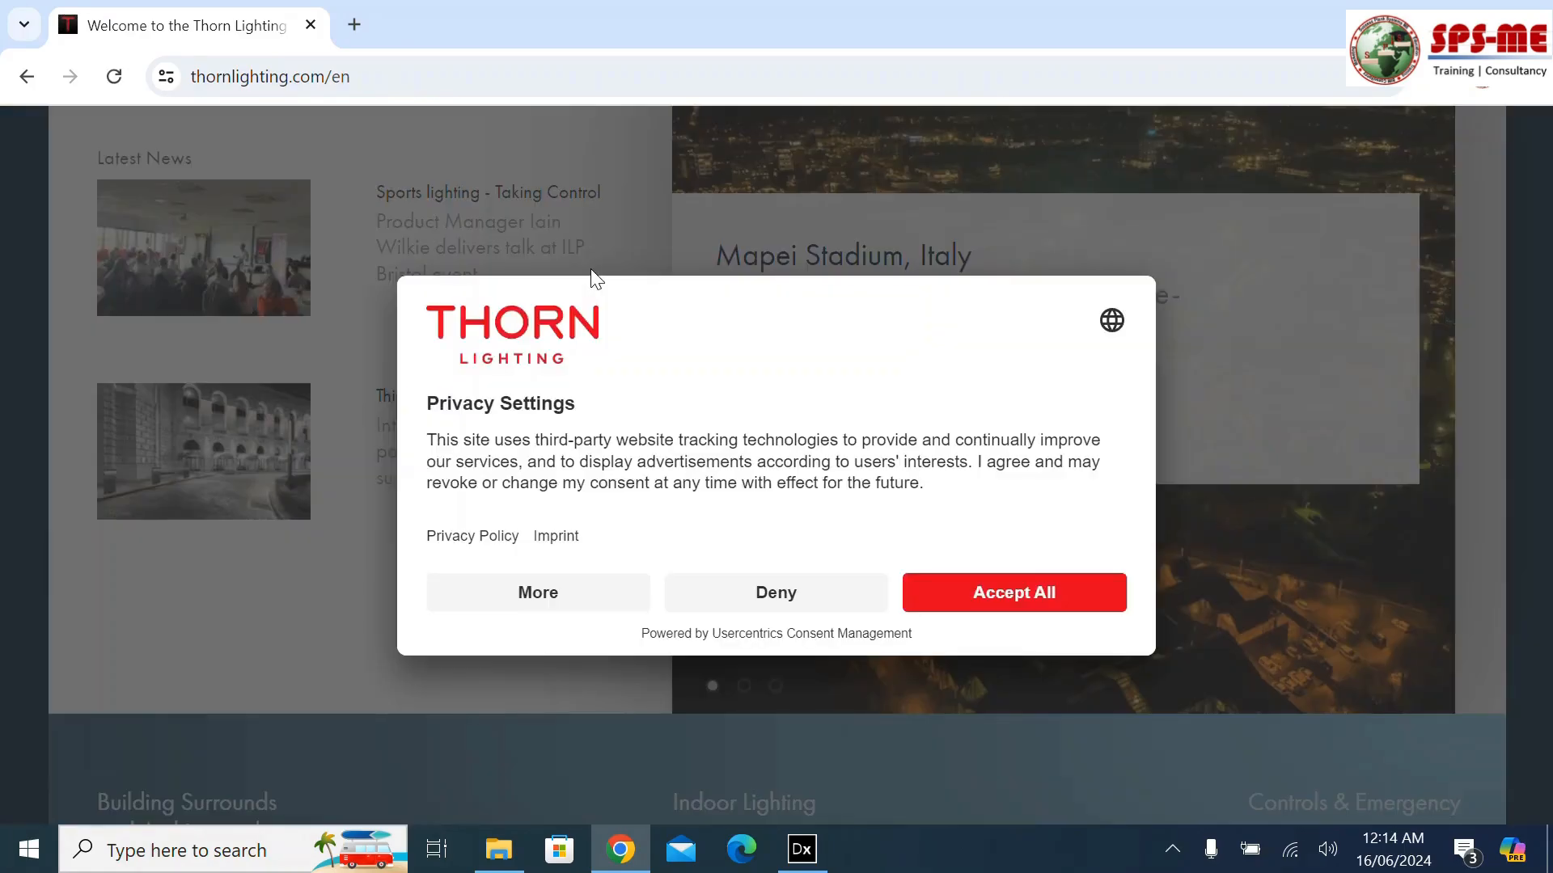
left_click(999, 597)
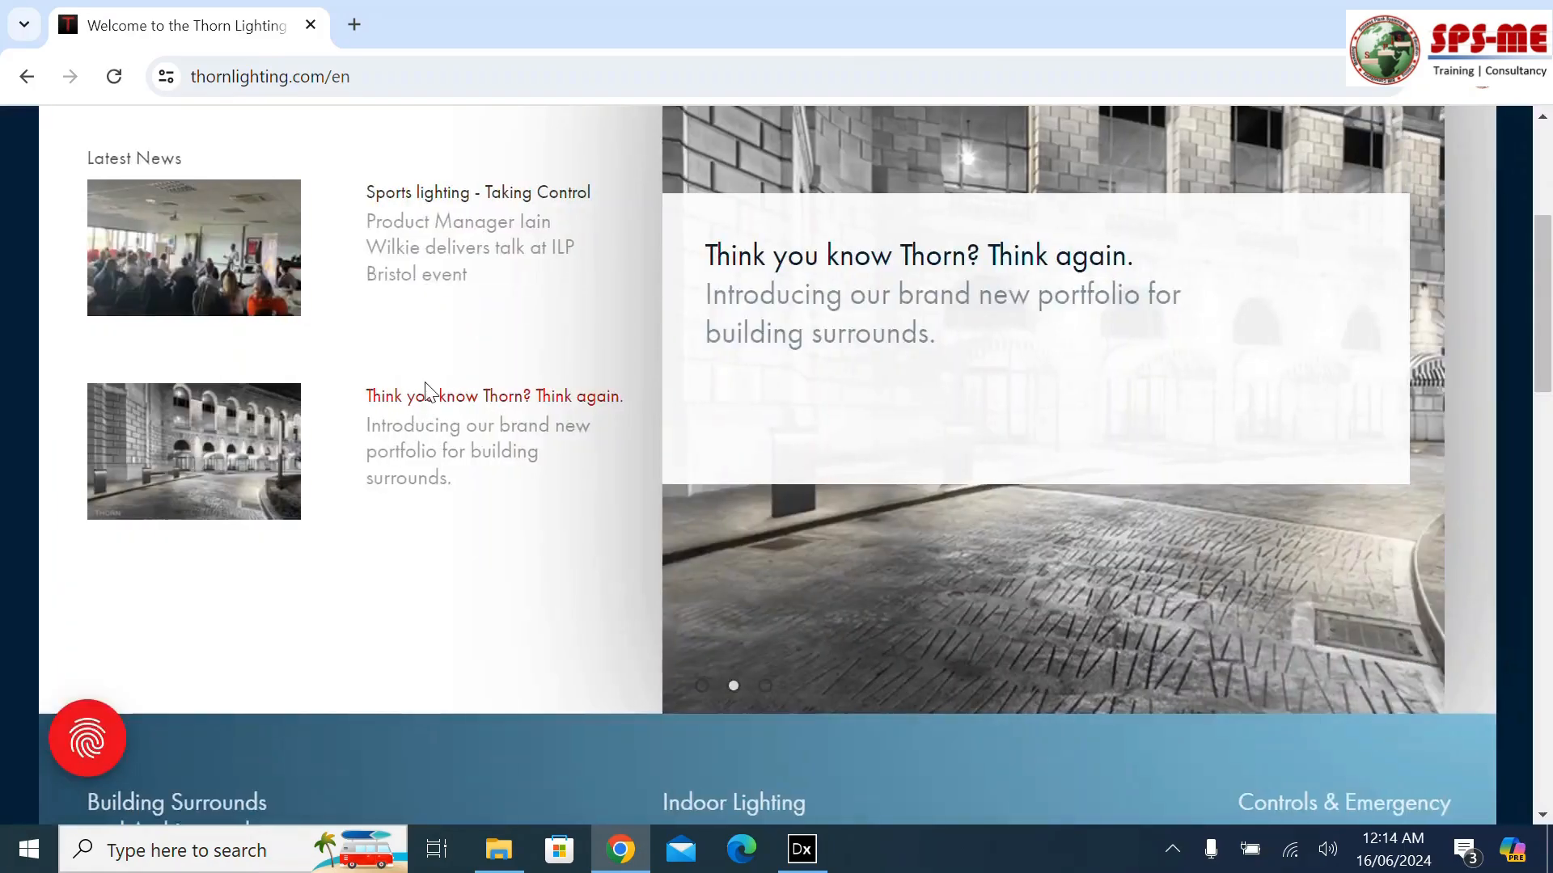
Browse the Thorn products to Indoor Lighting and open the Downlights category
scroll(425, 396, "up", 5)
left_click(481, 244)
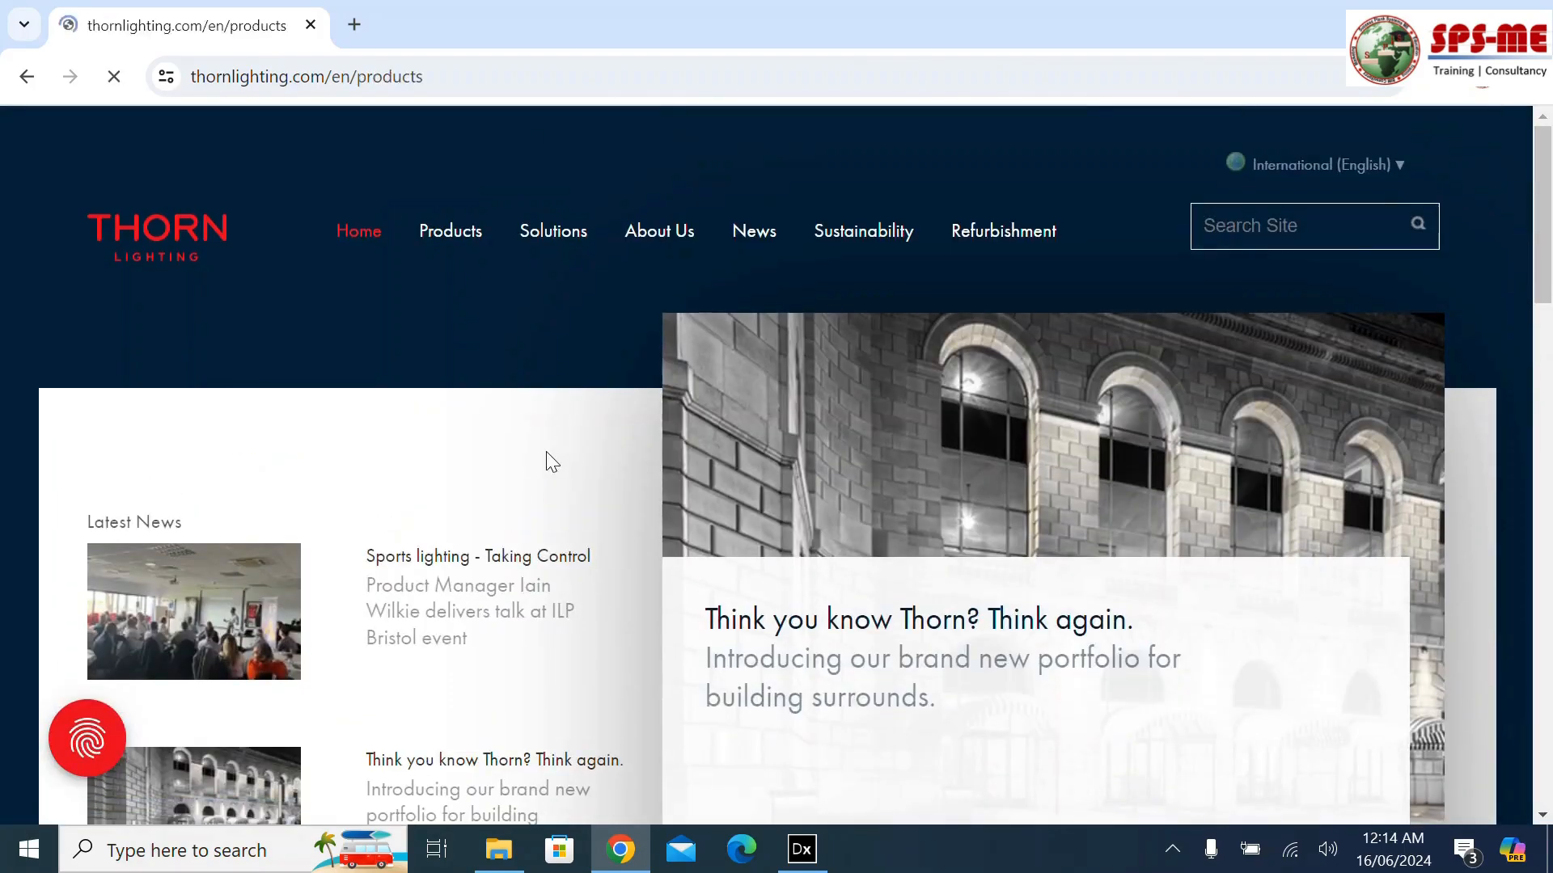
scroll(544, 457, "down", 4)
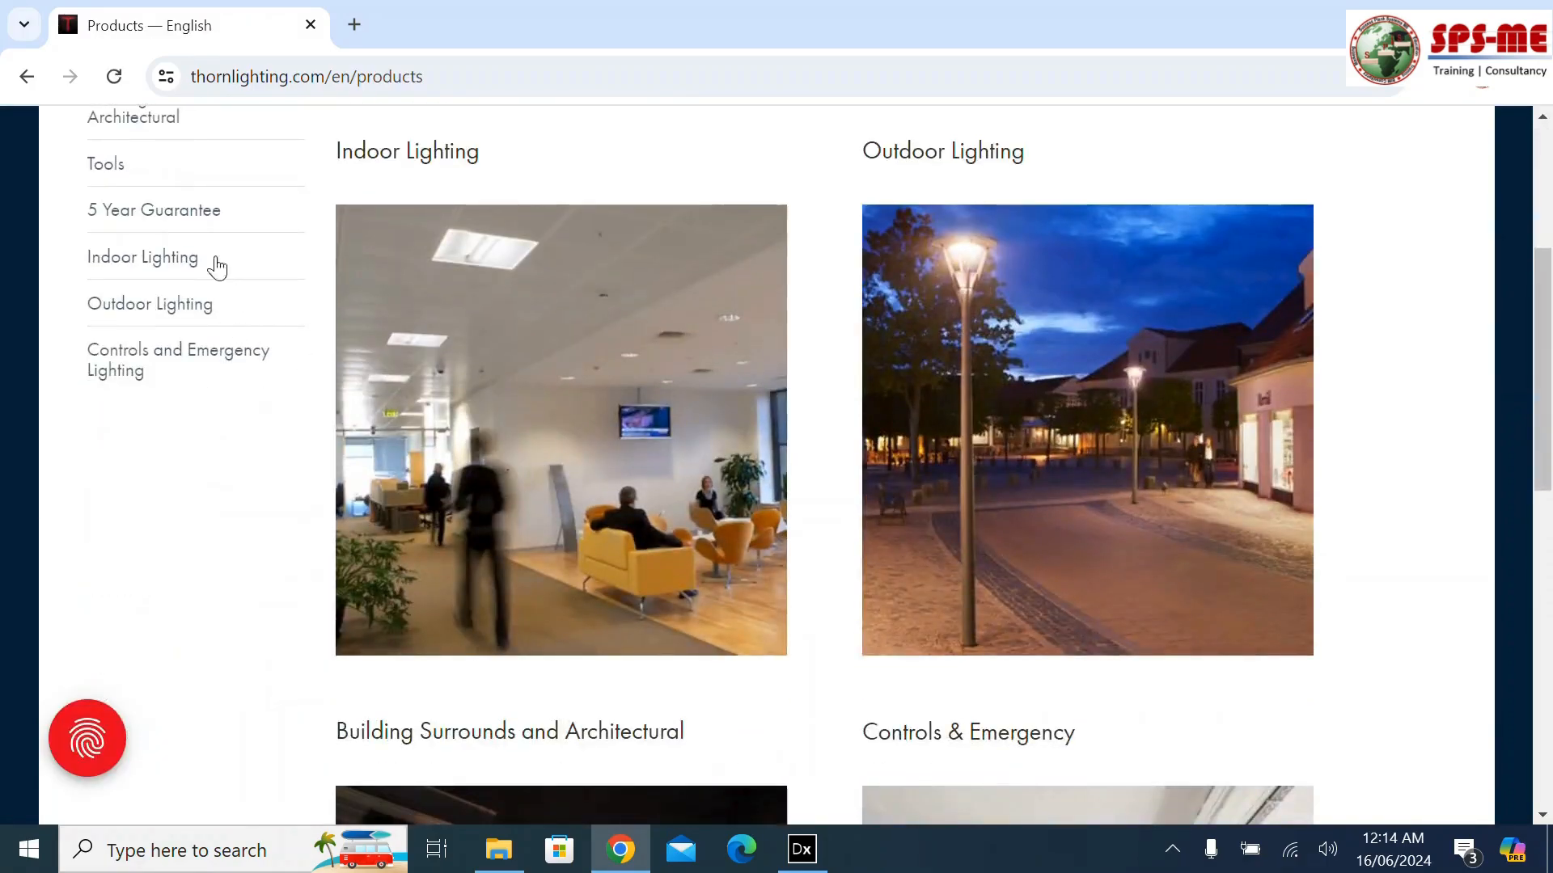
left_click(153, 258)
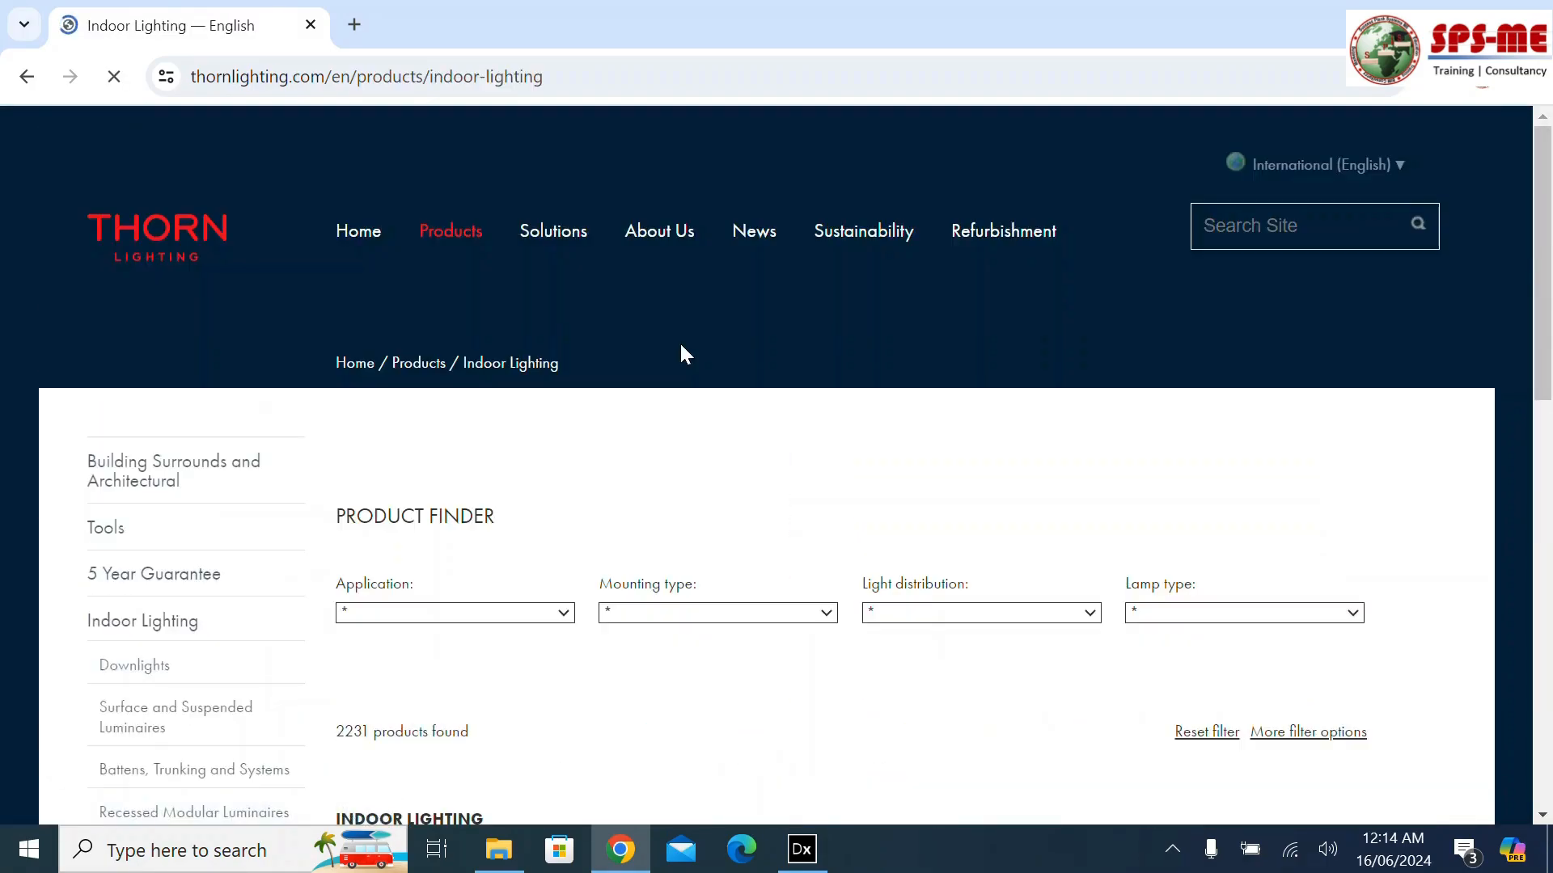
scroll(658, 444, "down", 11)
scroll(635, 454, "up", 4)
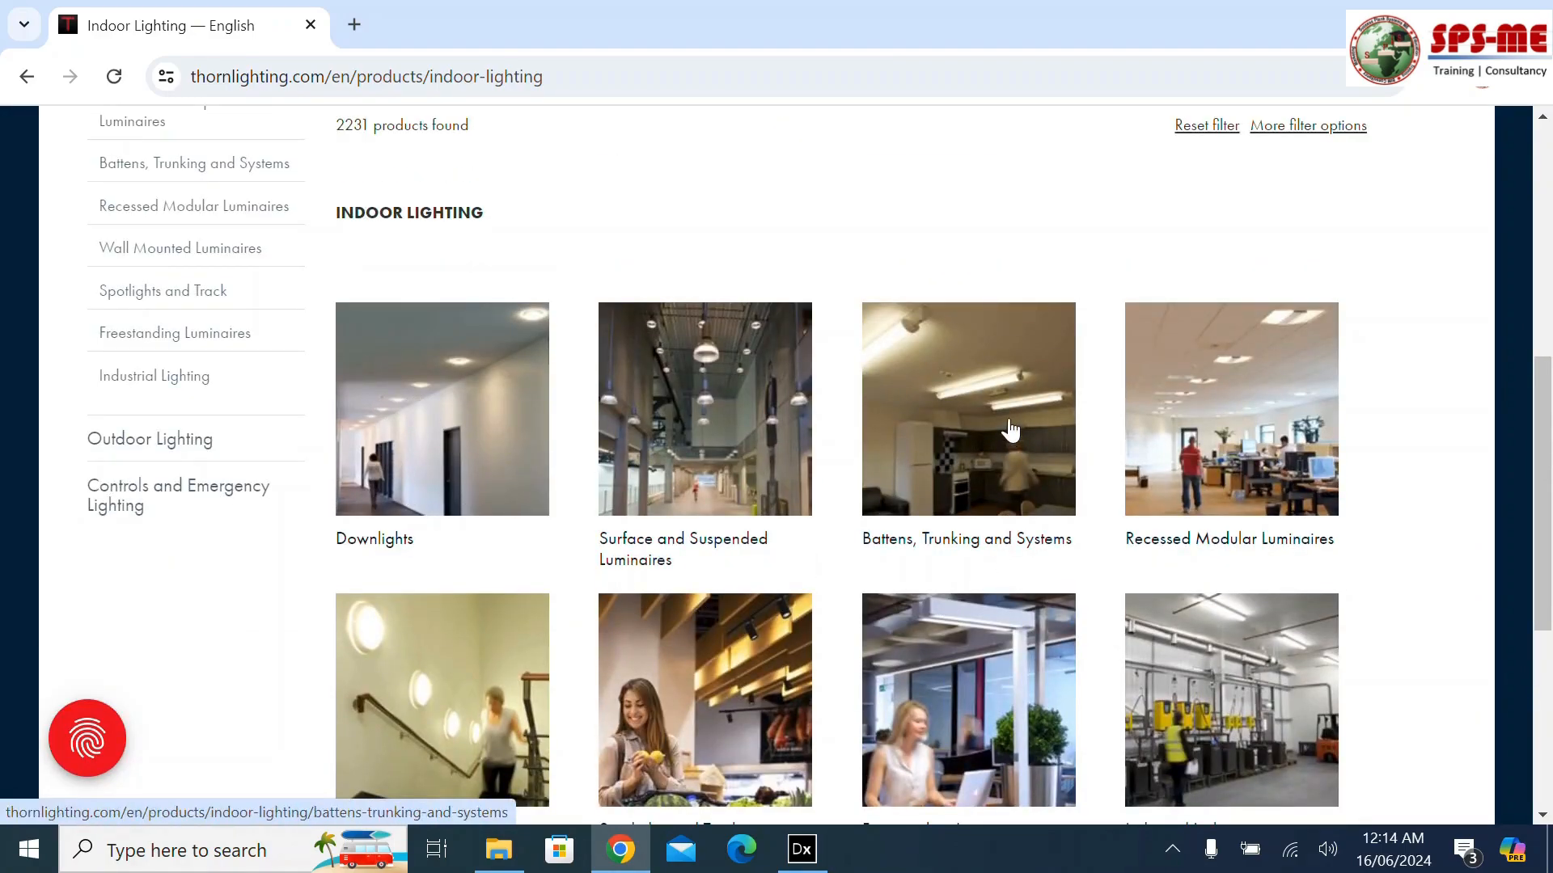
left_click(406, 453)
scroll(496, 451, "down", 6)
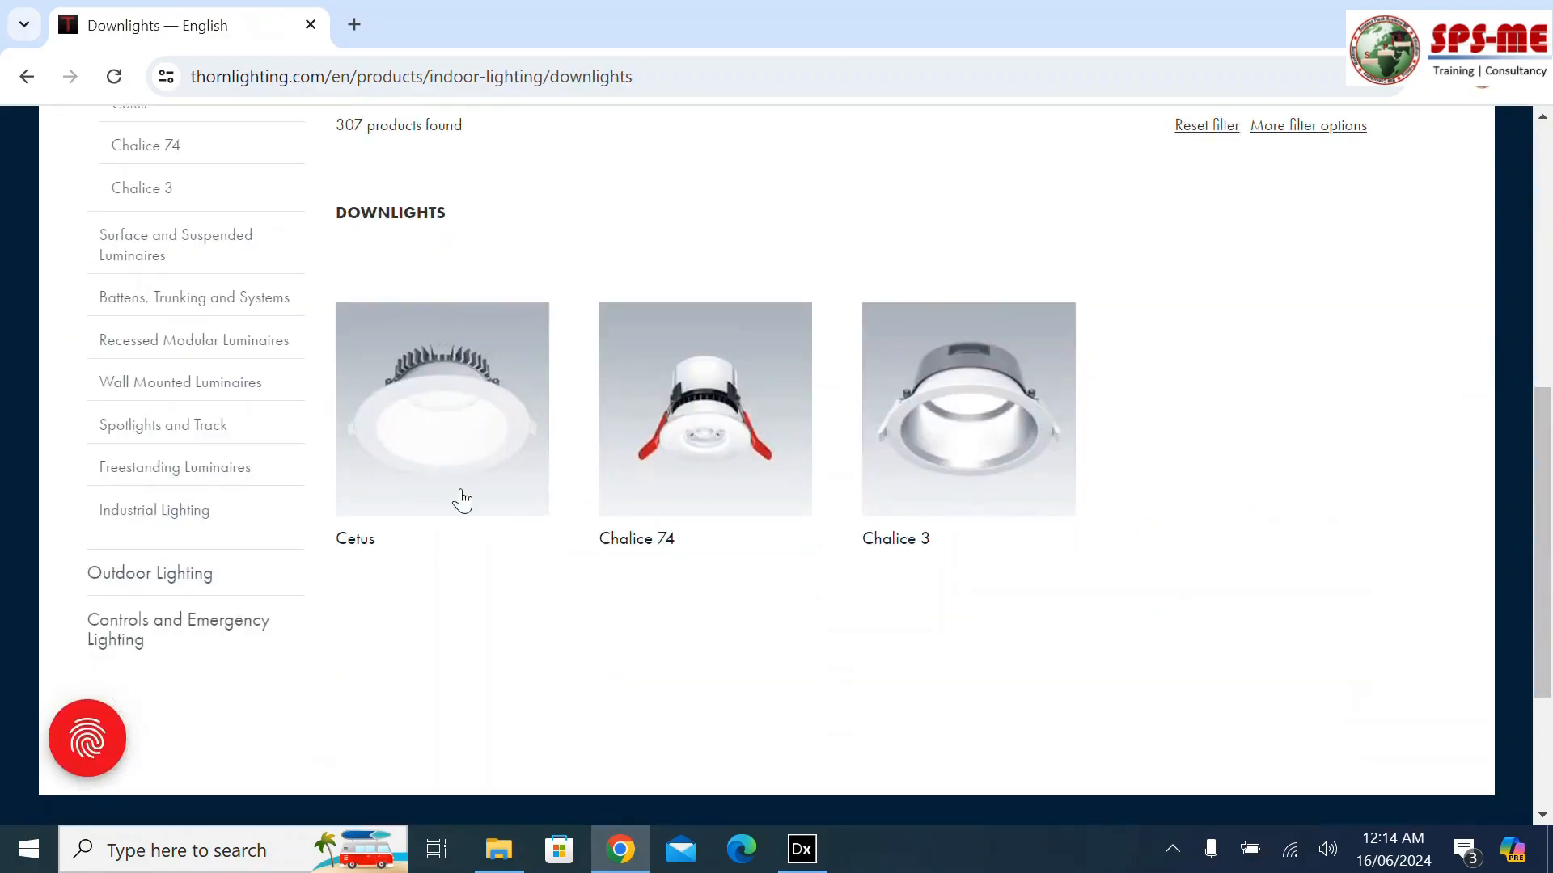
Open the Cetus downlight's product page and download the DIALux file of the CETUS3 S 1500-840 EHF RWH
left_click(472, 442)
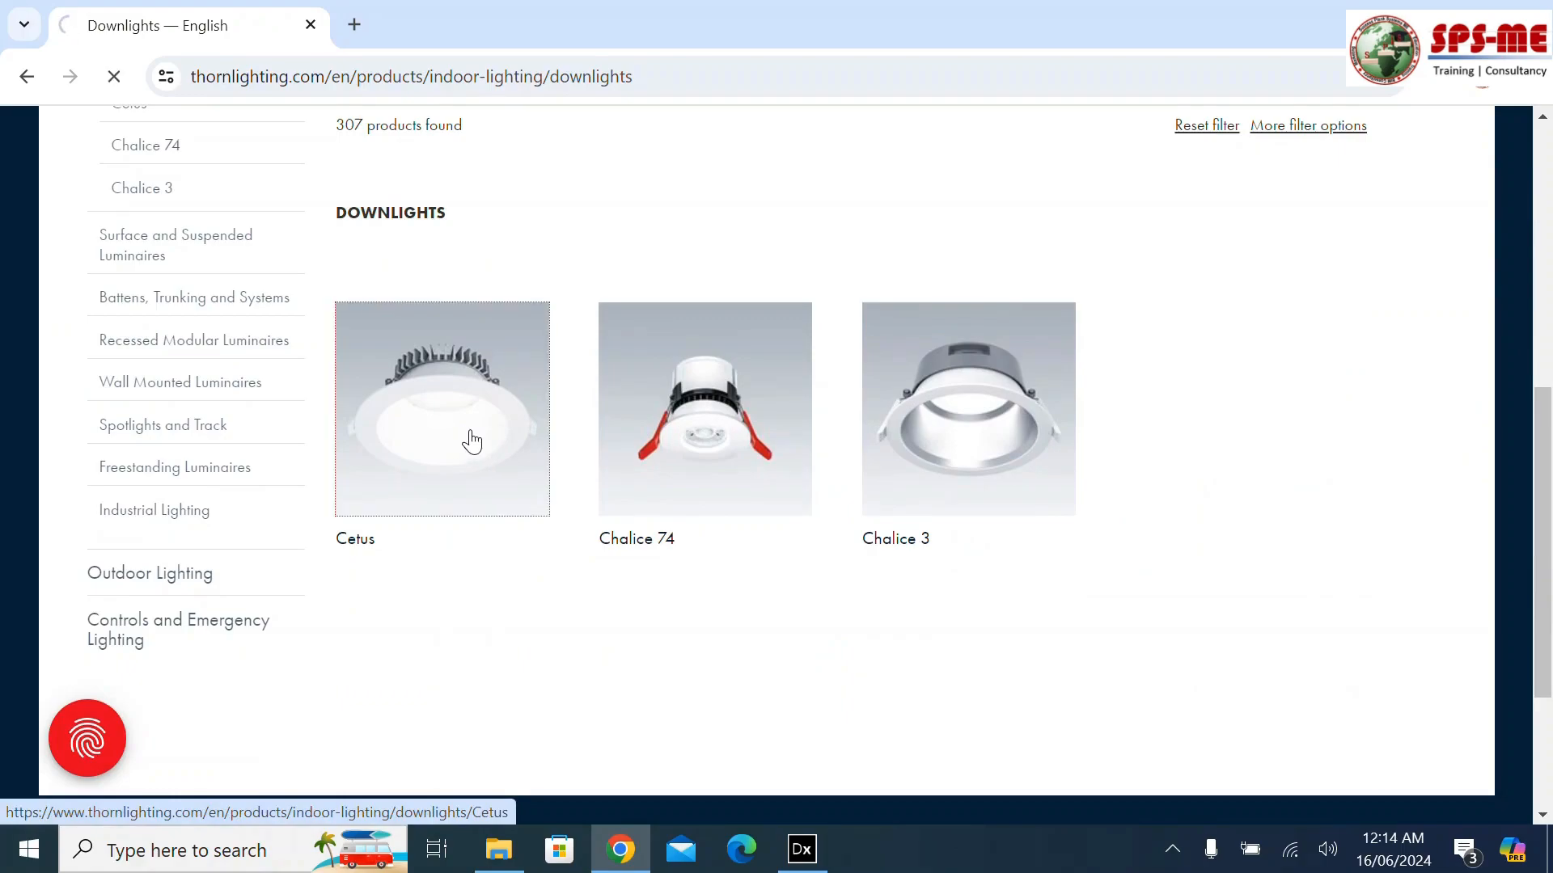
scroll(575, 493, "down", 12)
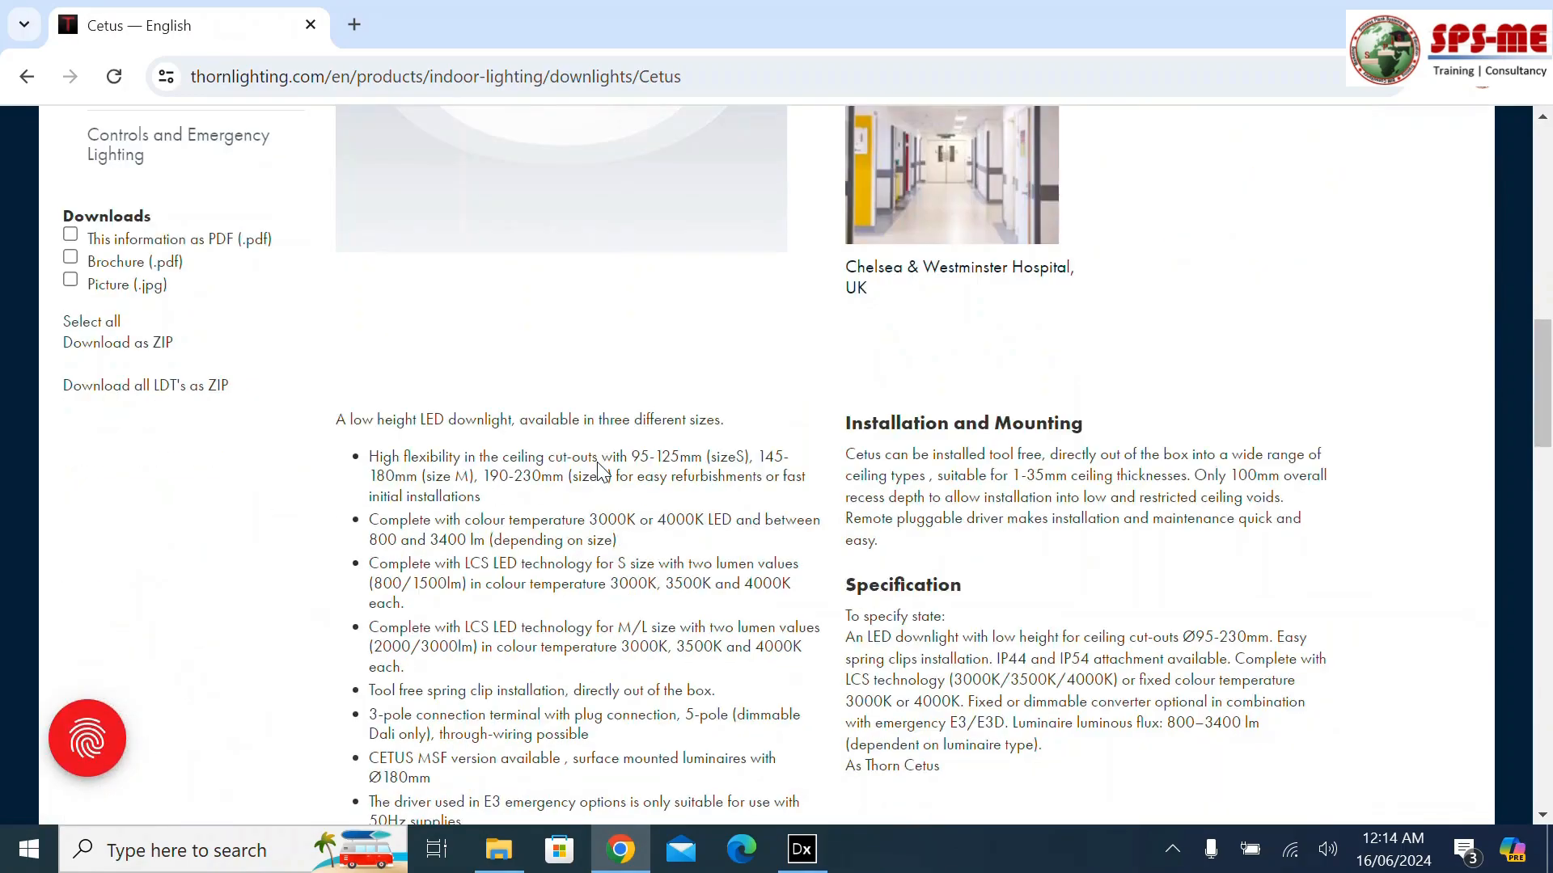
scroll(598, 465, "down", 14)
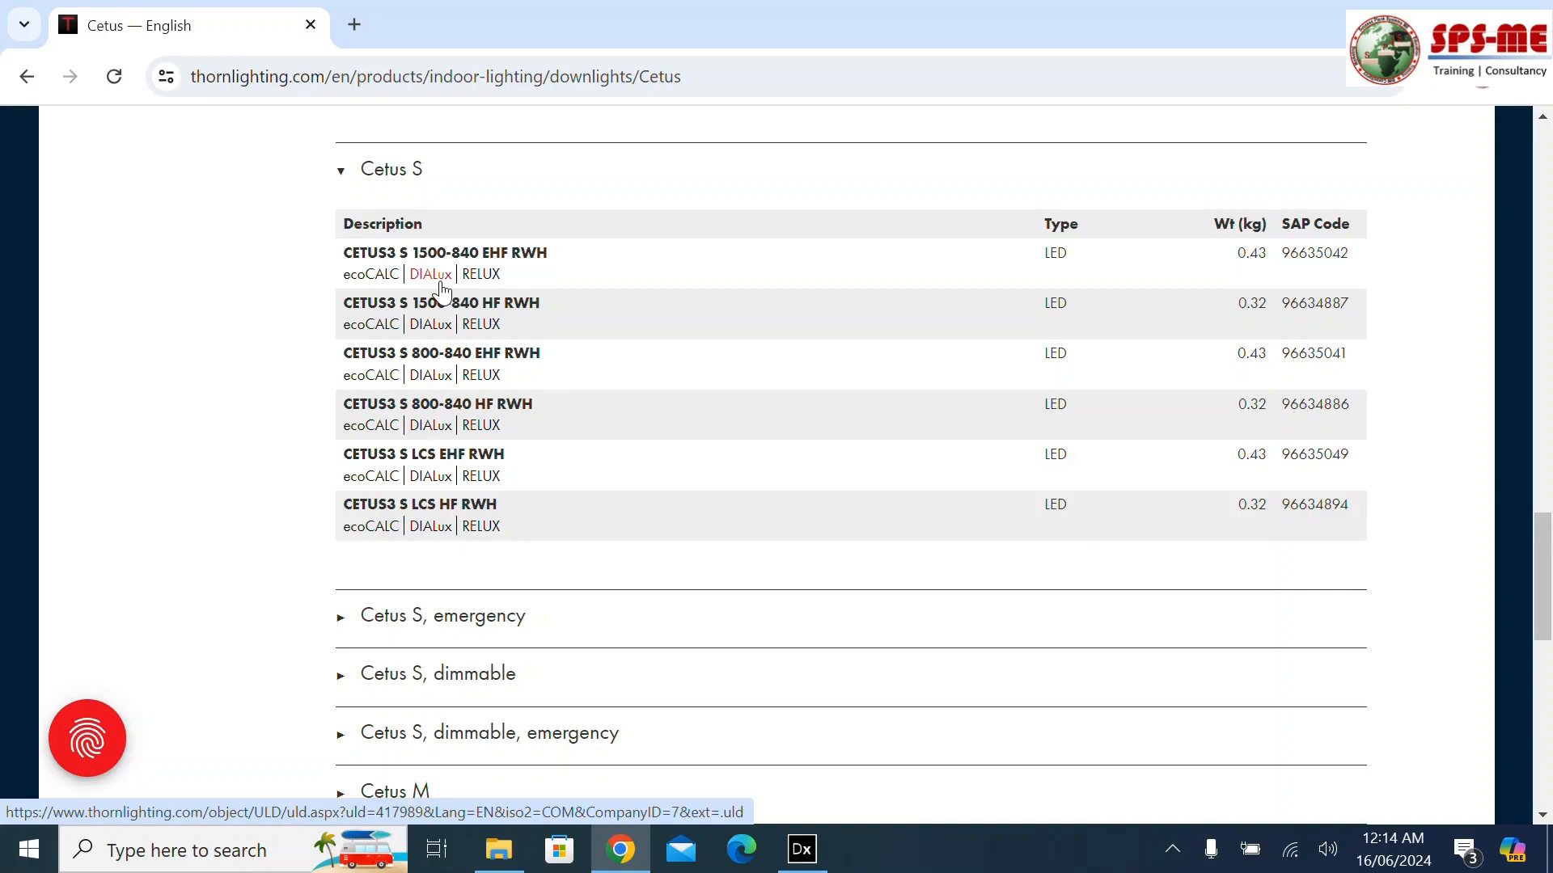
left_click(430, 275)
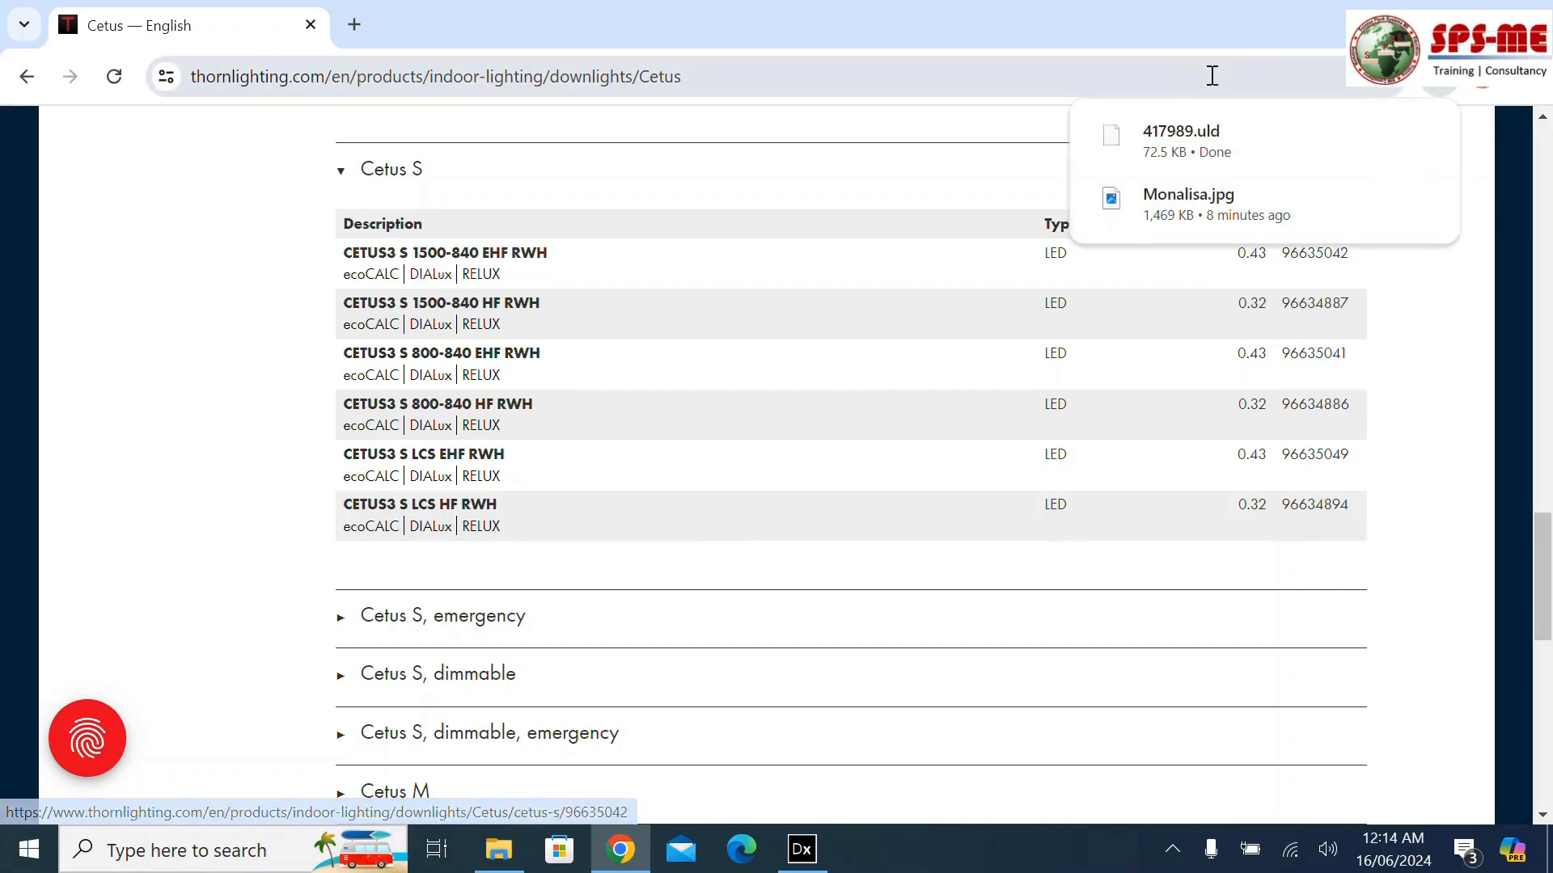
Switch to DIALux evo and load the downloaded luminaire file 417989.uld from the Downloads folder
left_click(802, 849)
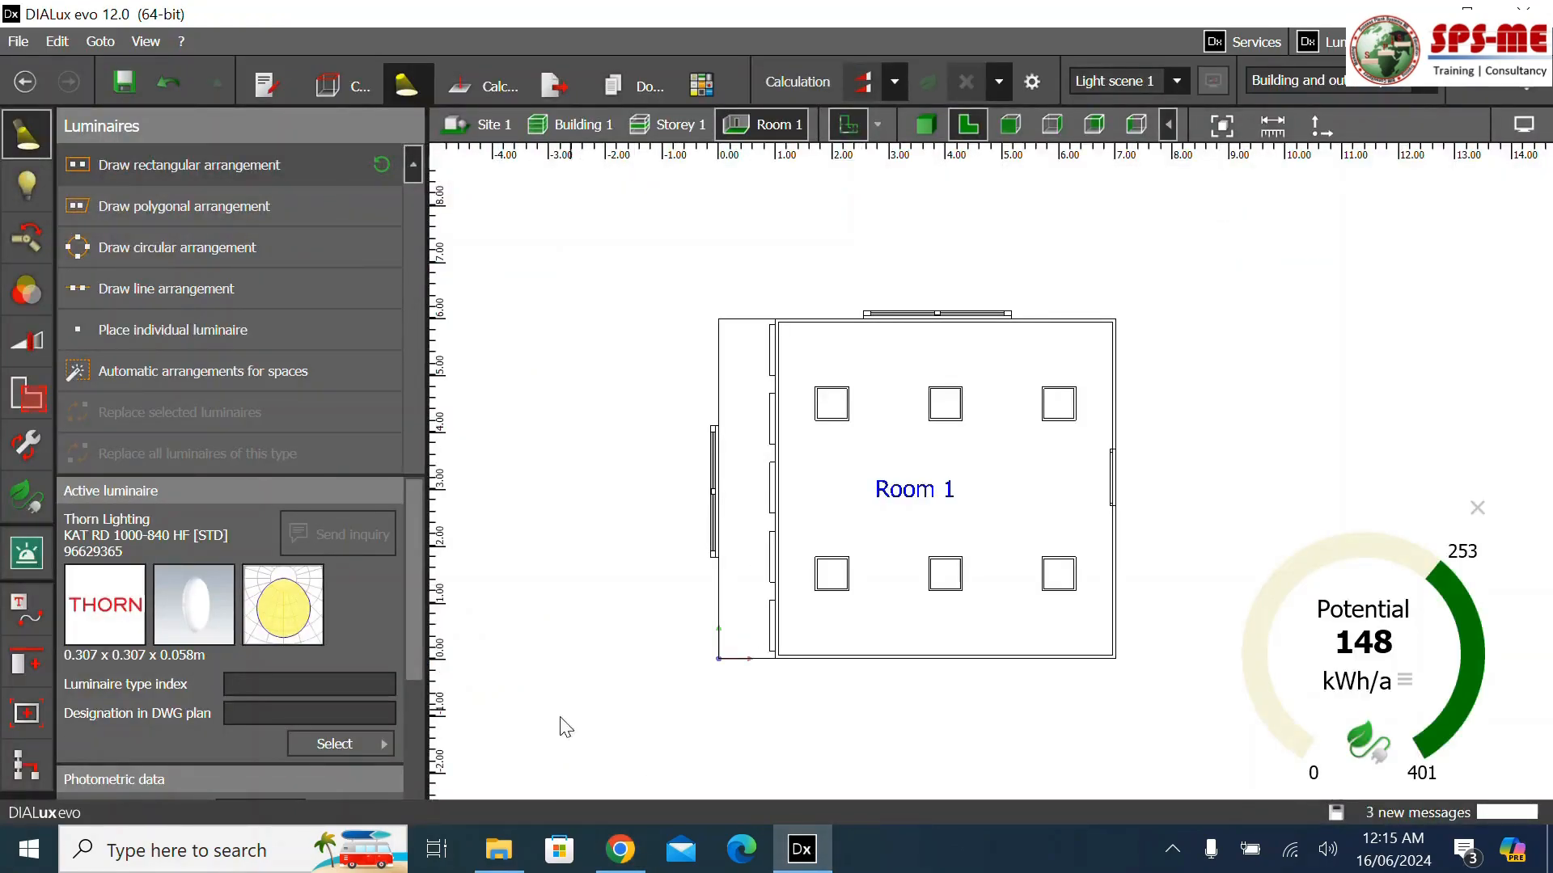
left_click(379, 745)
left_click(480, 789)
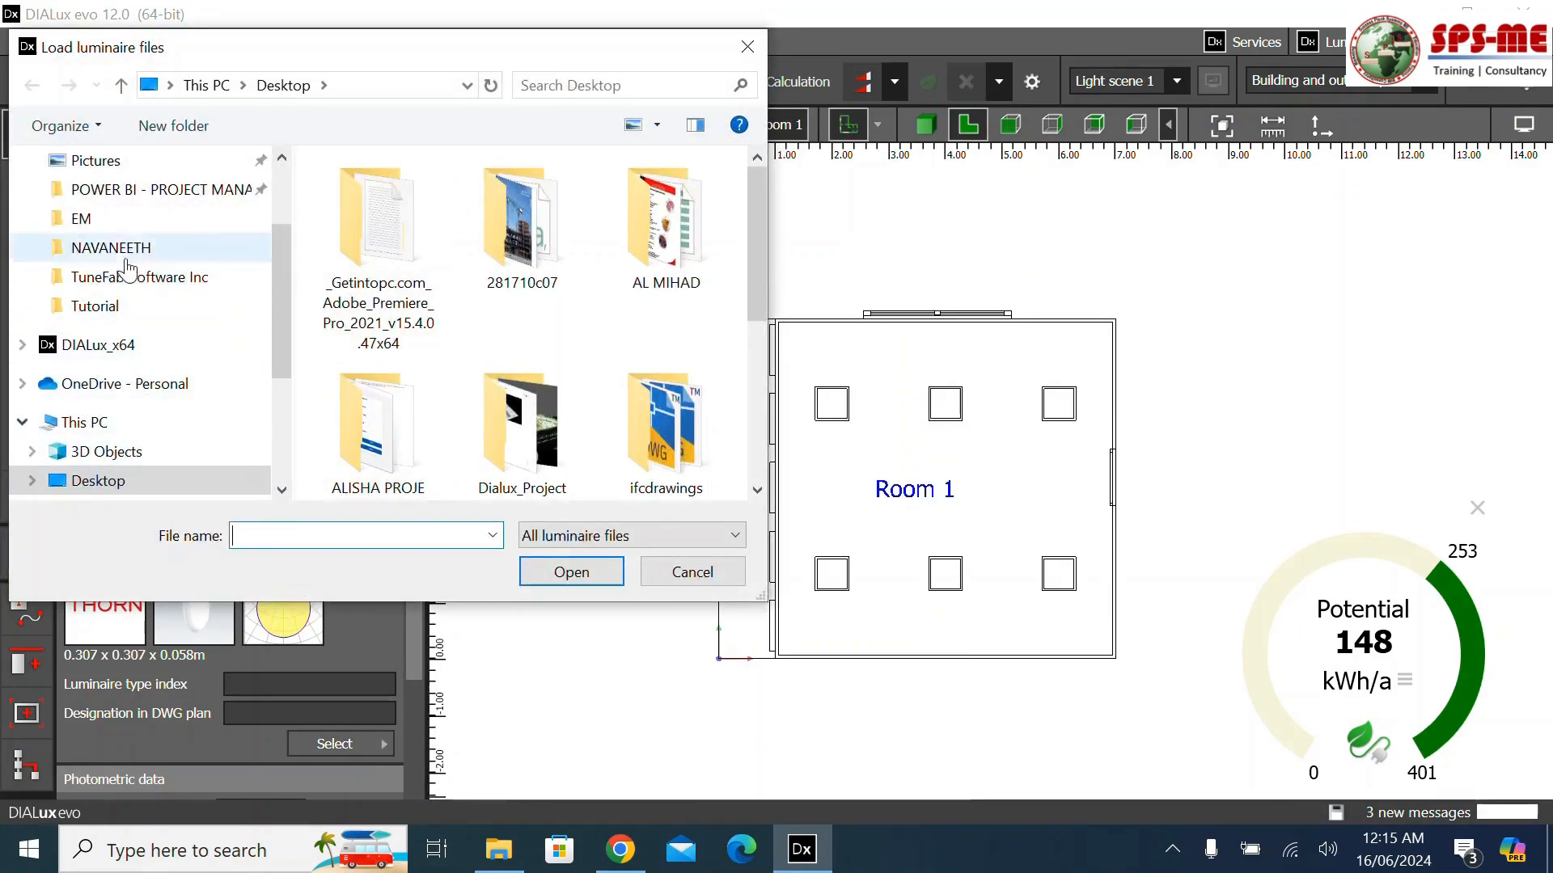
scroll(146, 251, "up", 3)
left_click(174, 237)
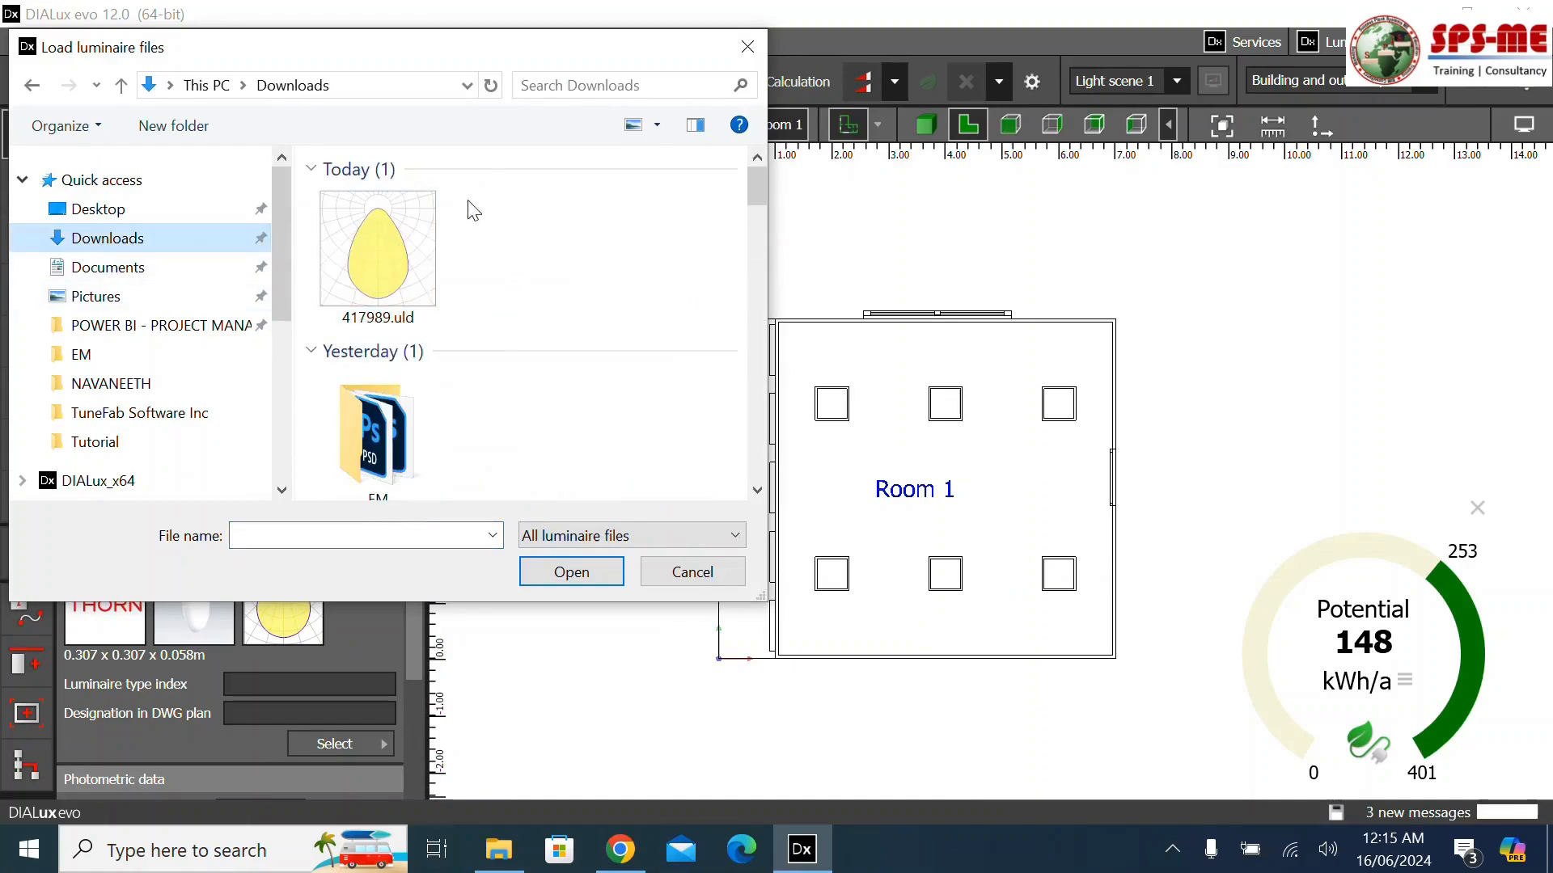
left_click(393, 275)
left_click(550, 570)
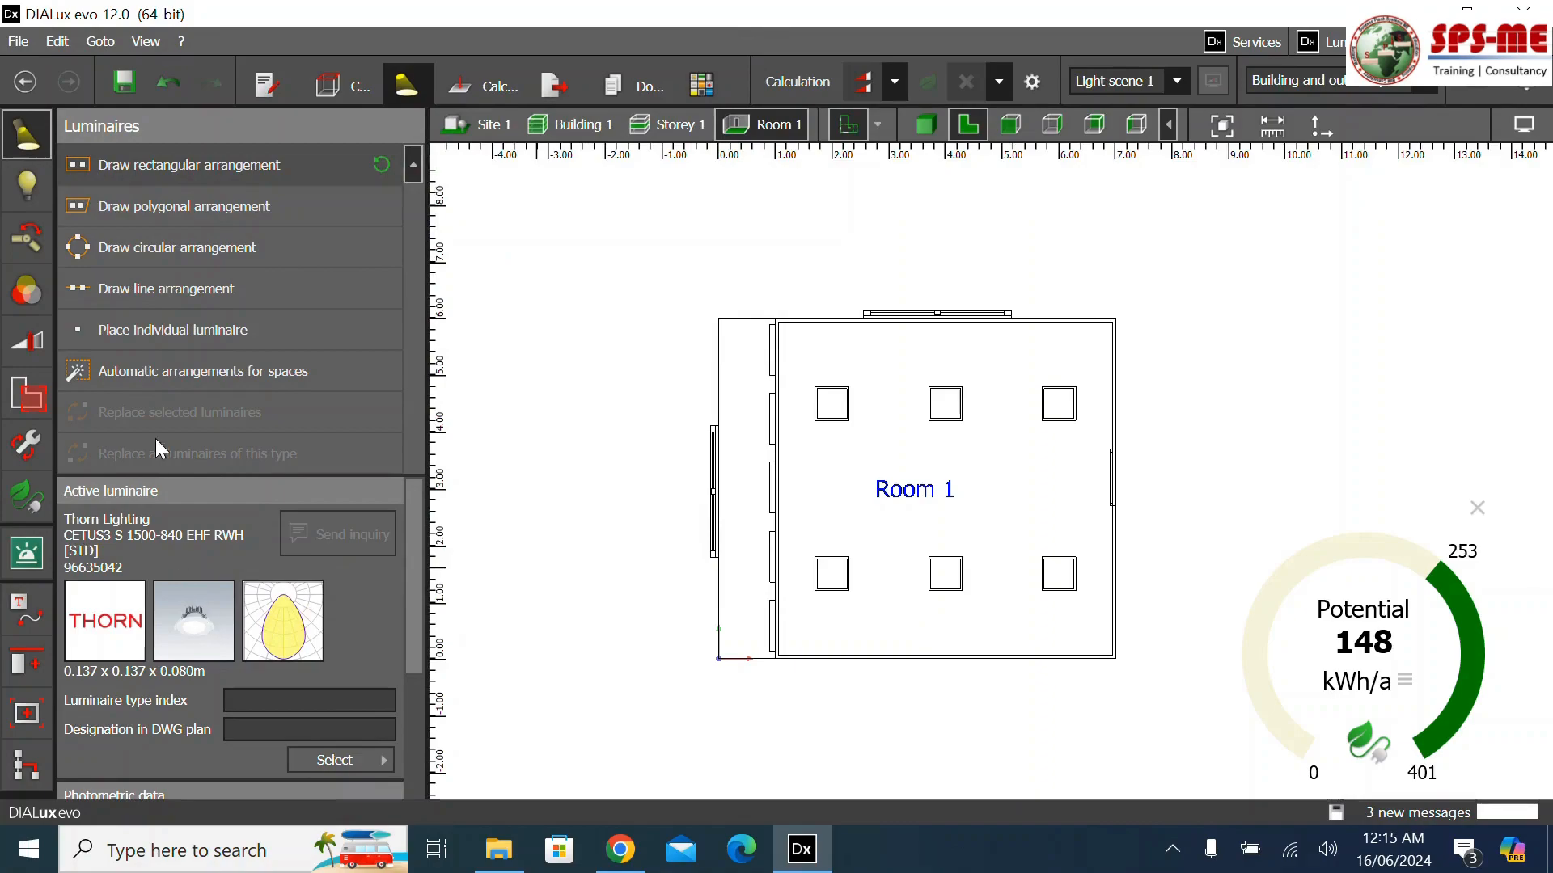
Draw a line arrangement of three CETUS3 downlights along the full length of the strip between the window wall and the suspended ceiling
left_click(185, 292)
scroll(776, 283, "up", 3)
left_click(722, 266)
scroll(723, 271, "down", 3)
scroll(735, 706, "up", 3)
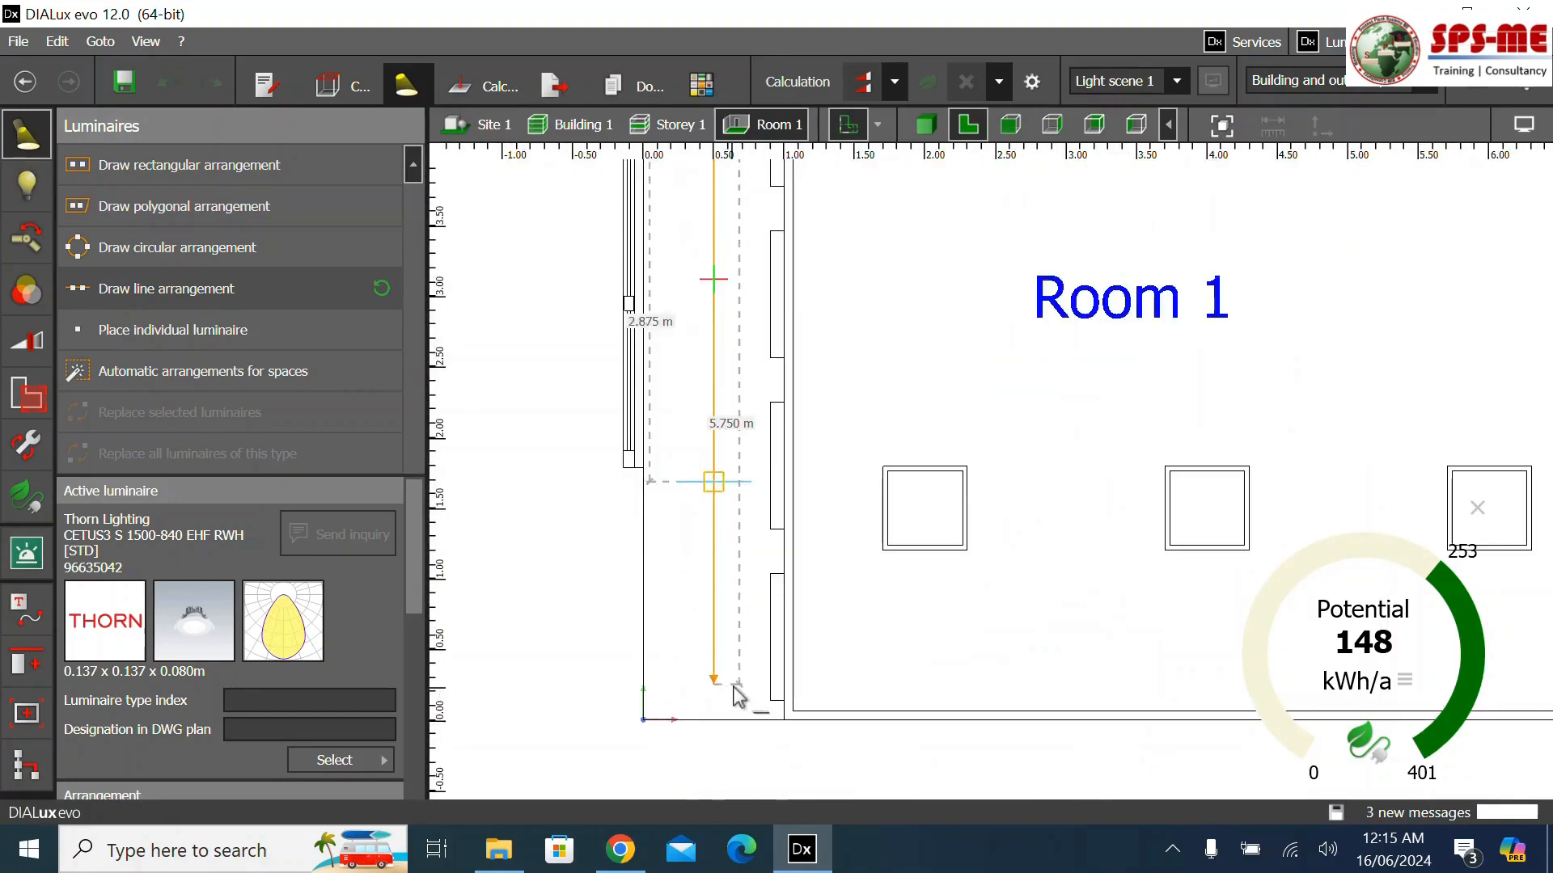
left_click(716, 727)
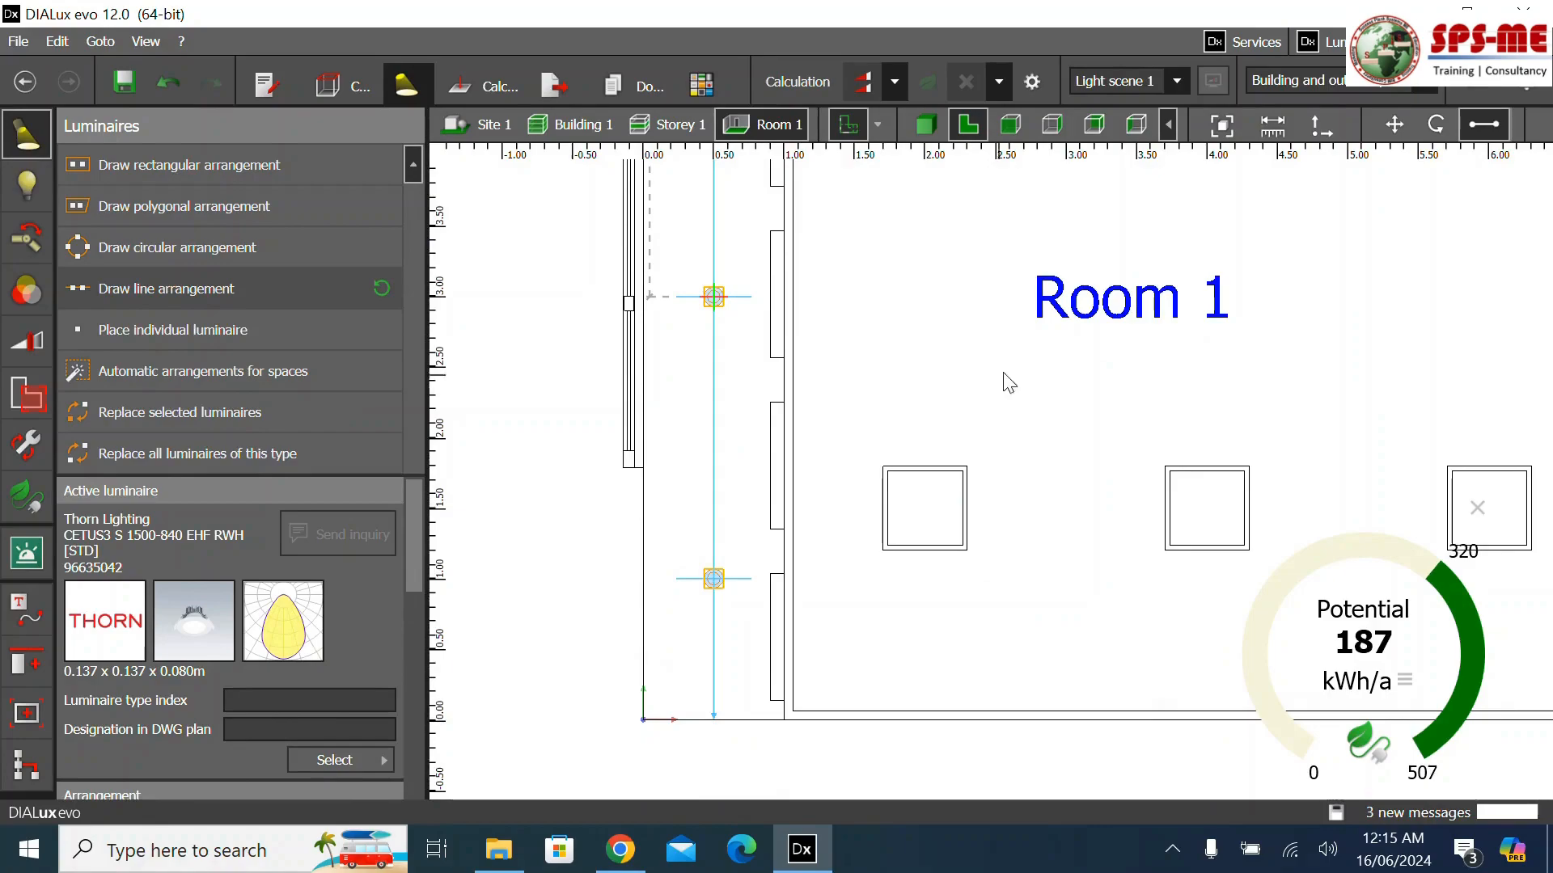
Examine how the new downlights sit relative to the ceiling in the side views of the room and storey and in 3D
left_click(1054, 127)
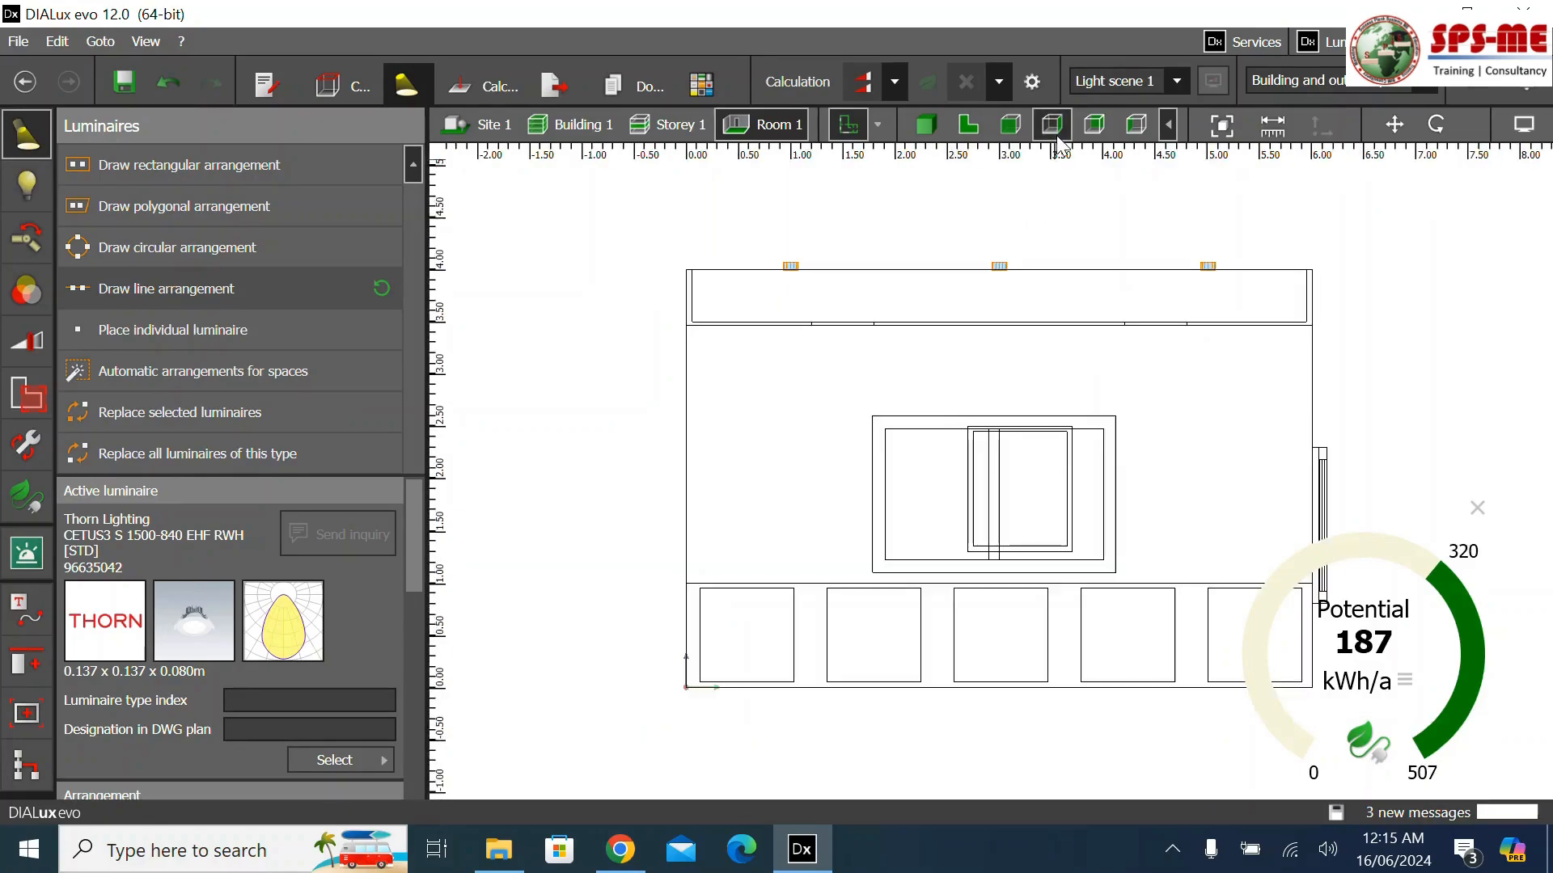
left_click(1094, 124)
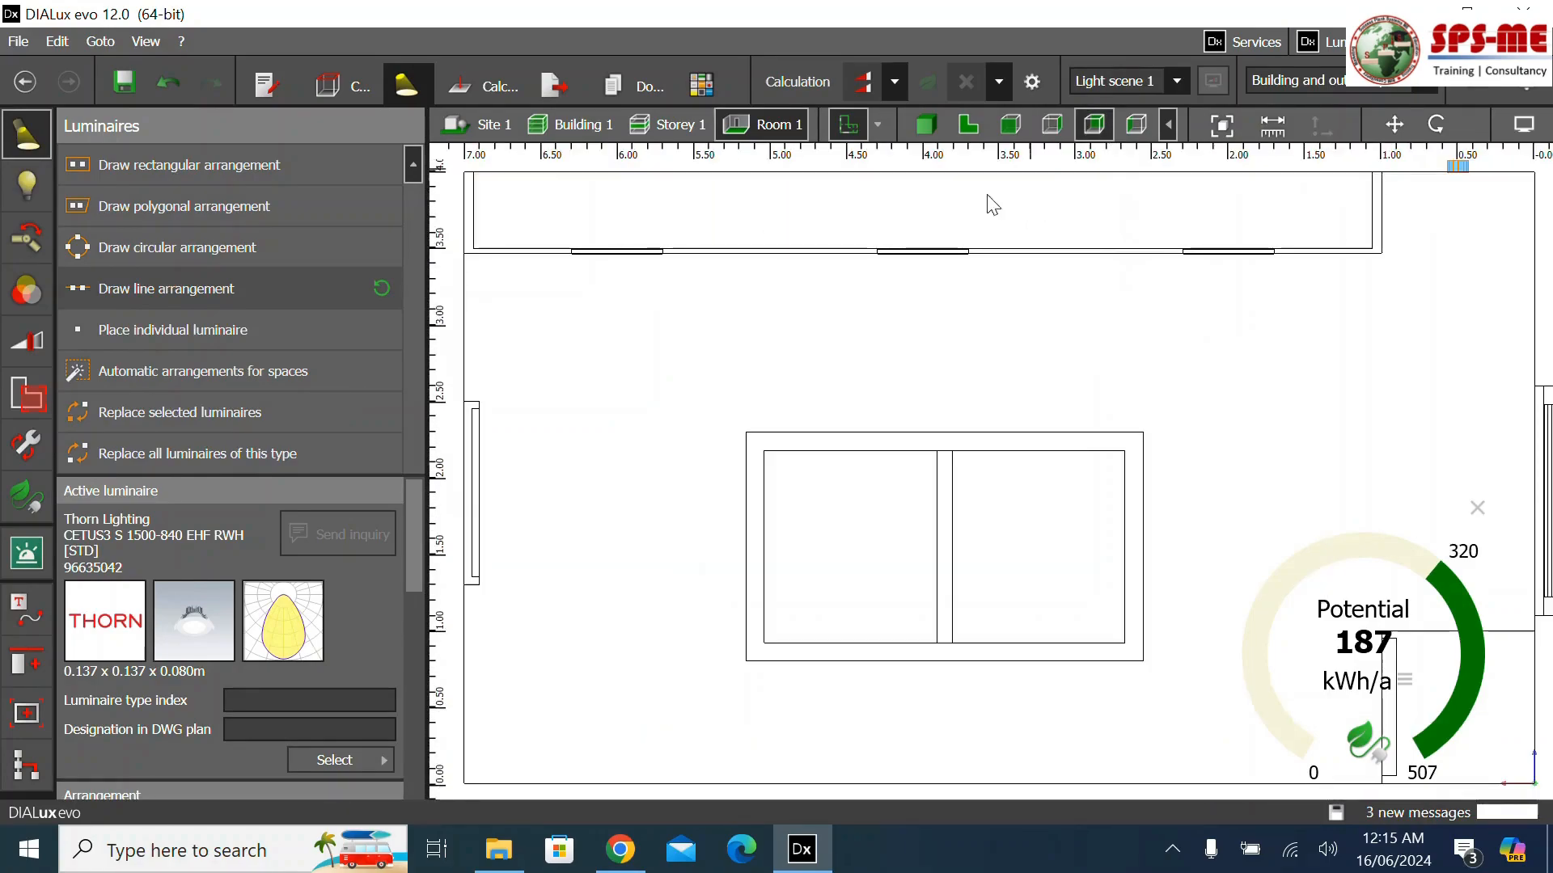
scroll(1203, 236, "up", 3)
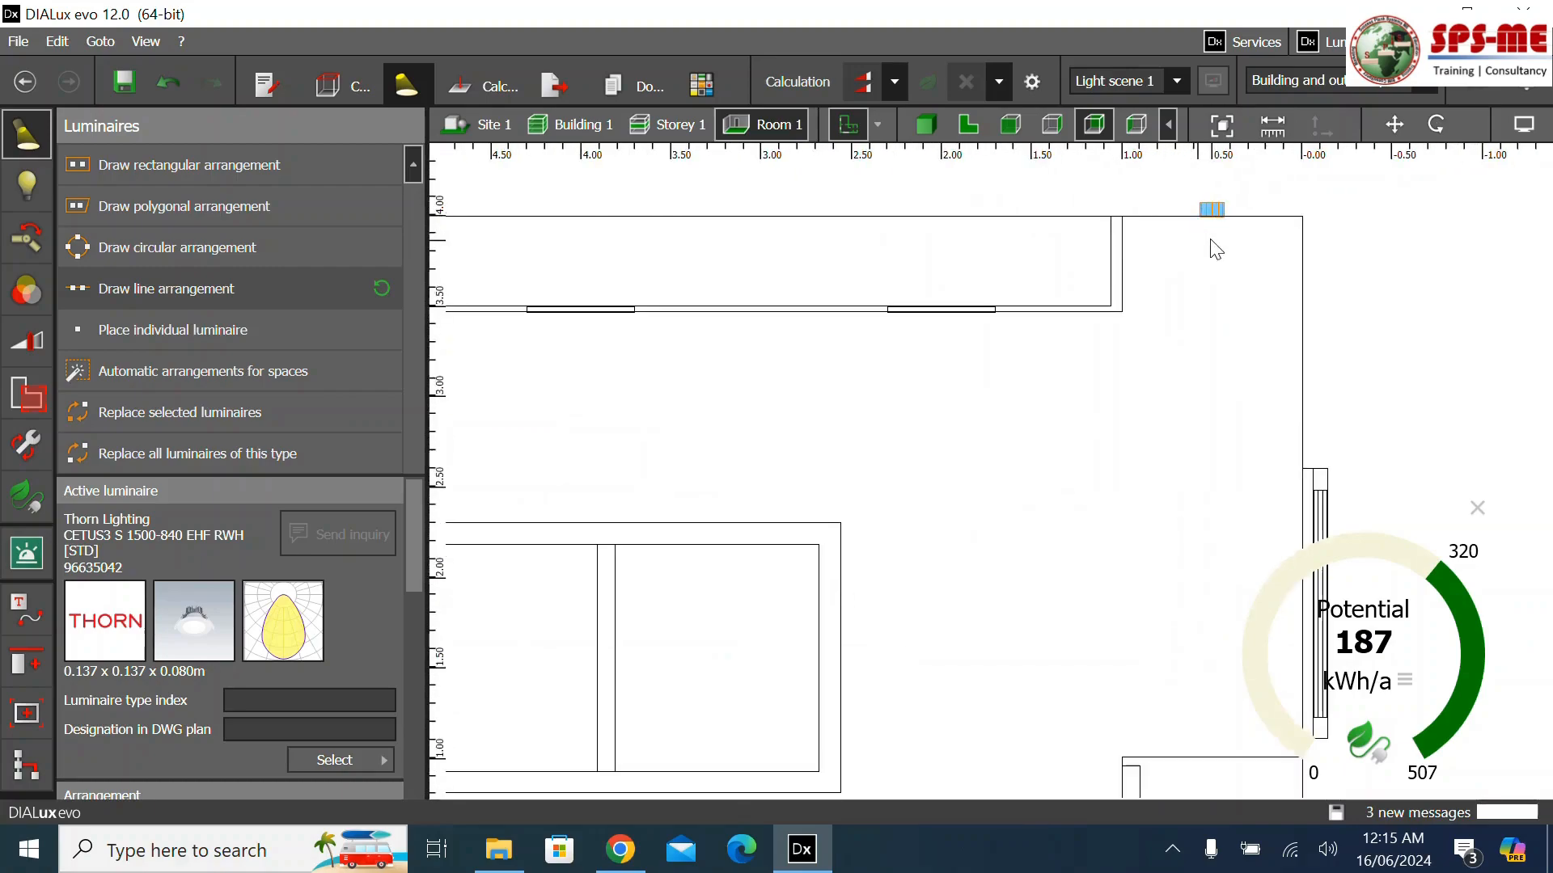
scroll(1241, 231, "up", 3)
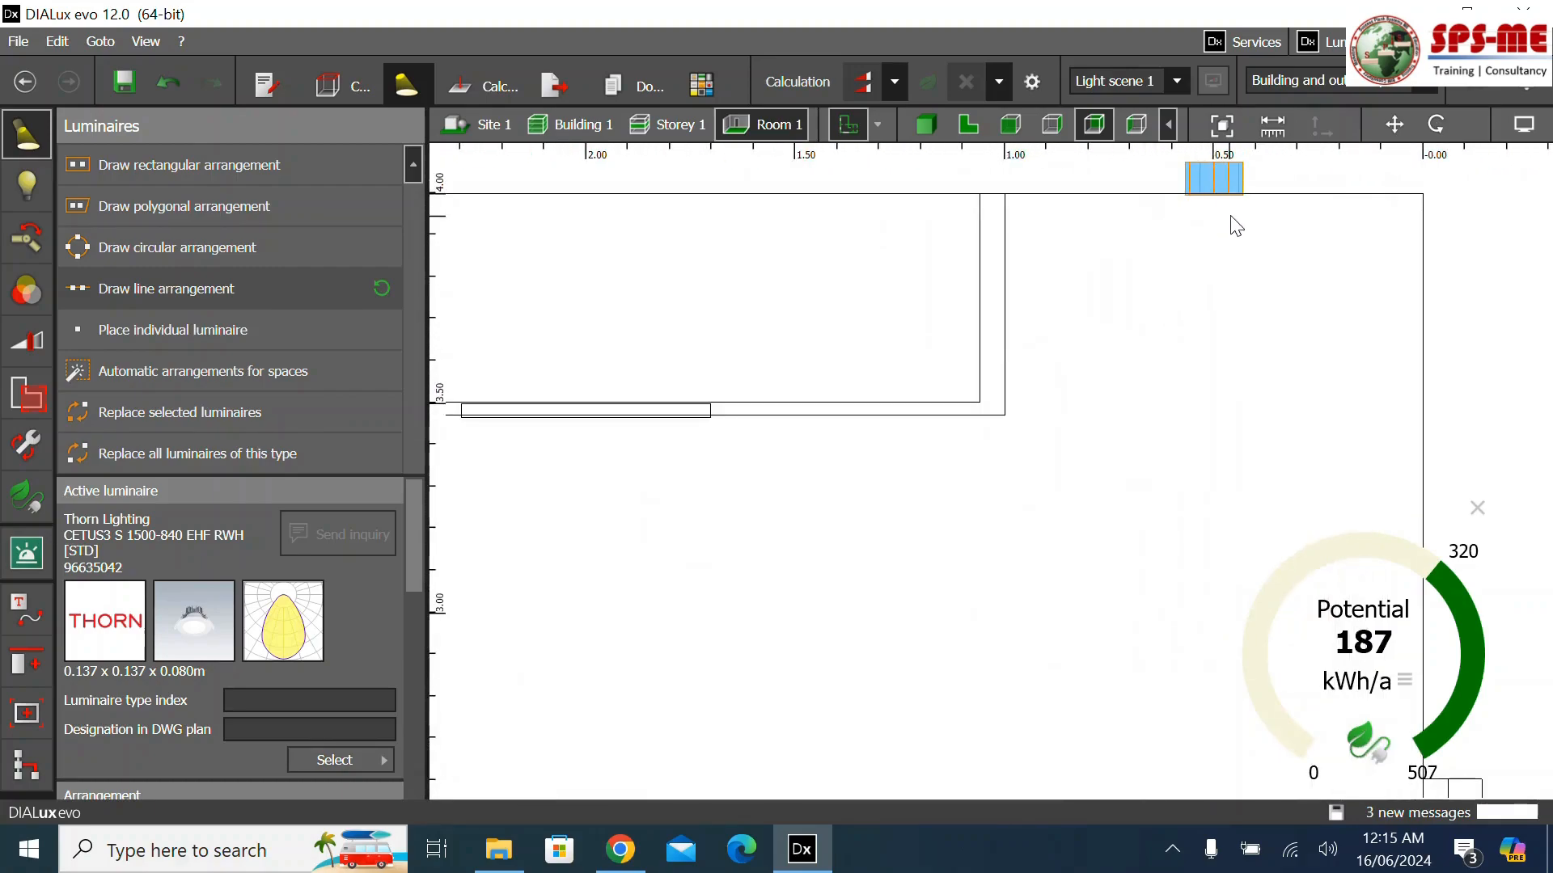
scroll(1146, 287, "down", 1)
left_click(675, 123)
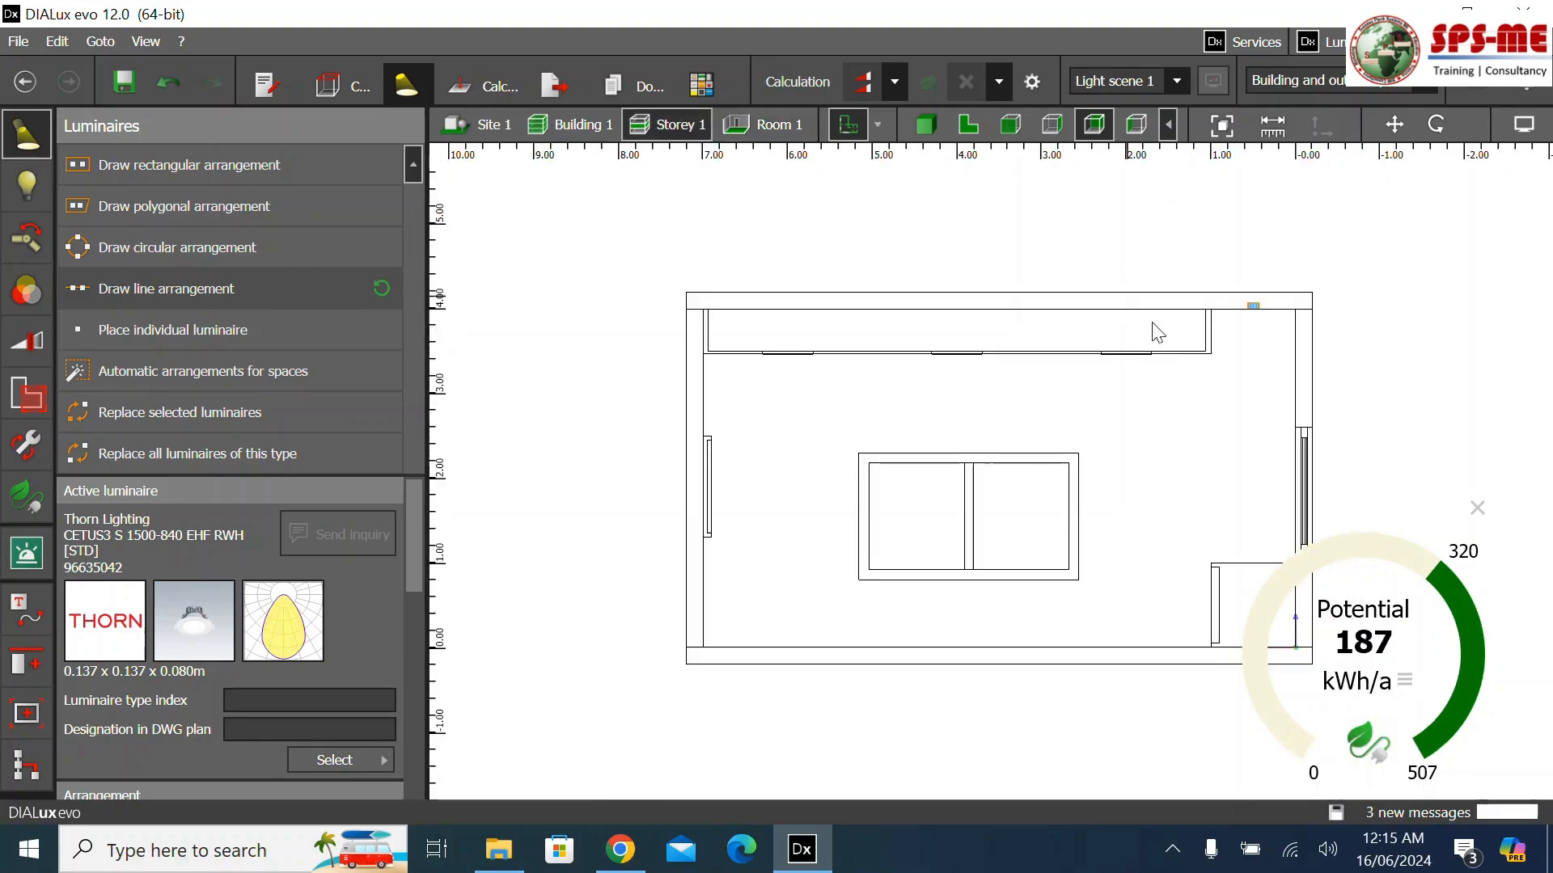
scroll(1260, 330, "up", 2)
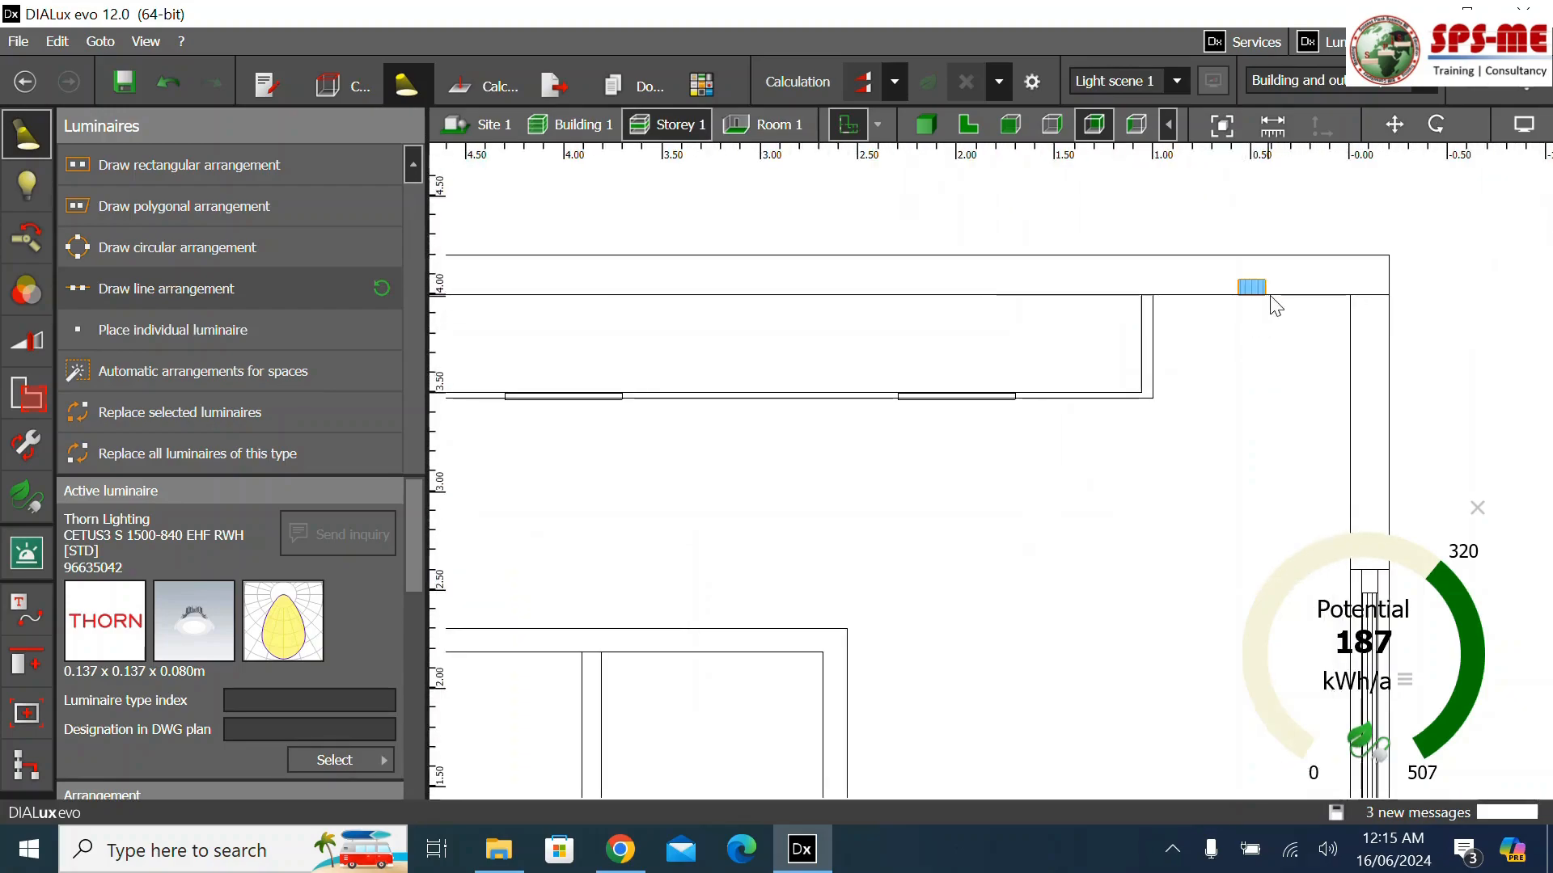
scroll(1275, 316, "down", 1)
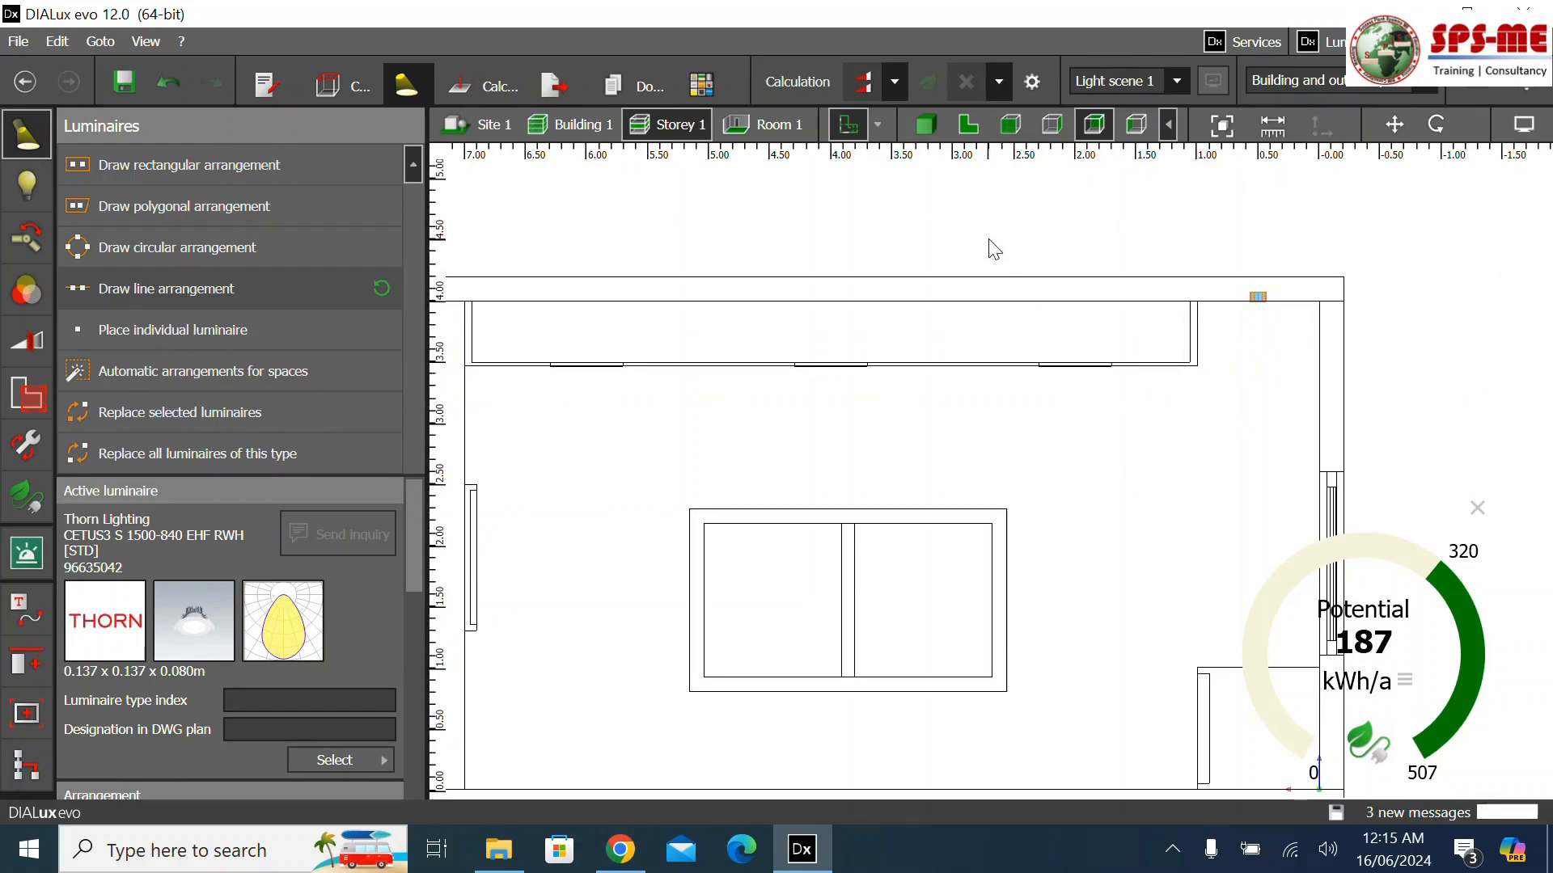
left_click(925, 124)
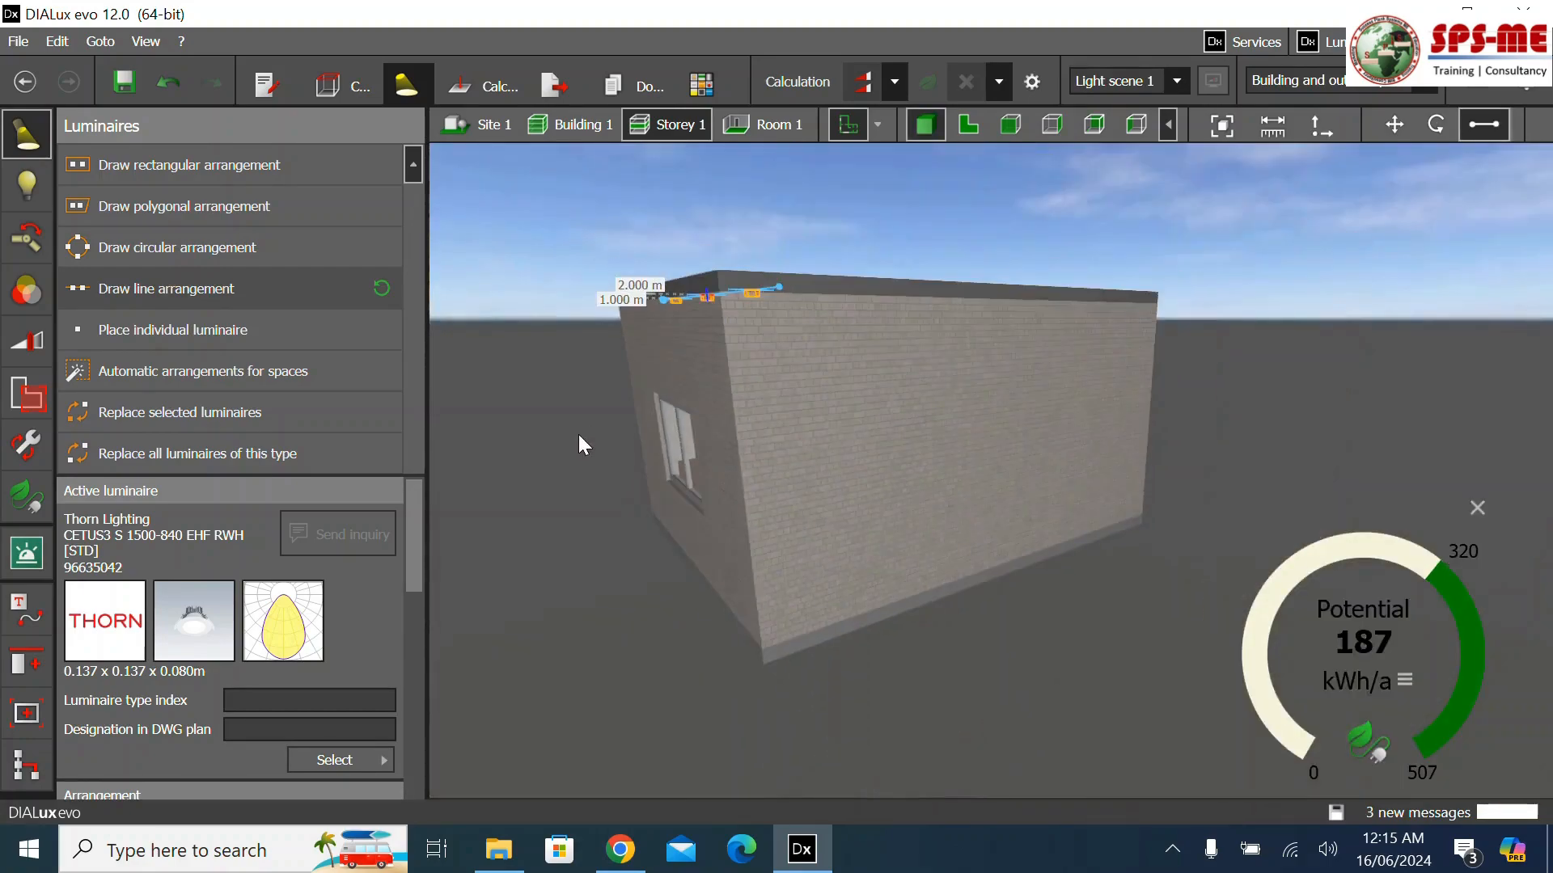
scroll(723, 391, "up", 3)
left_click(1187, 761)
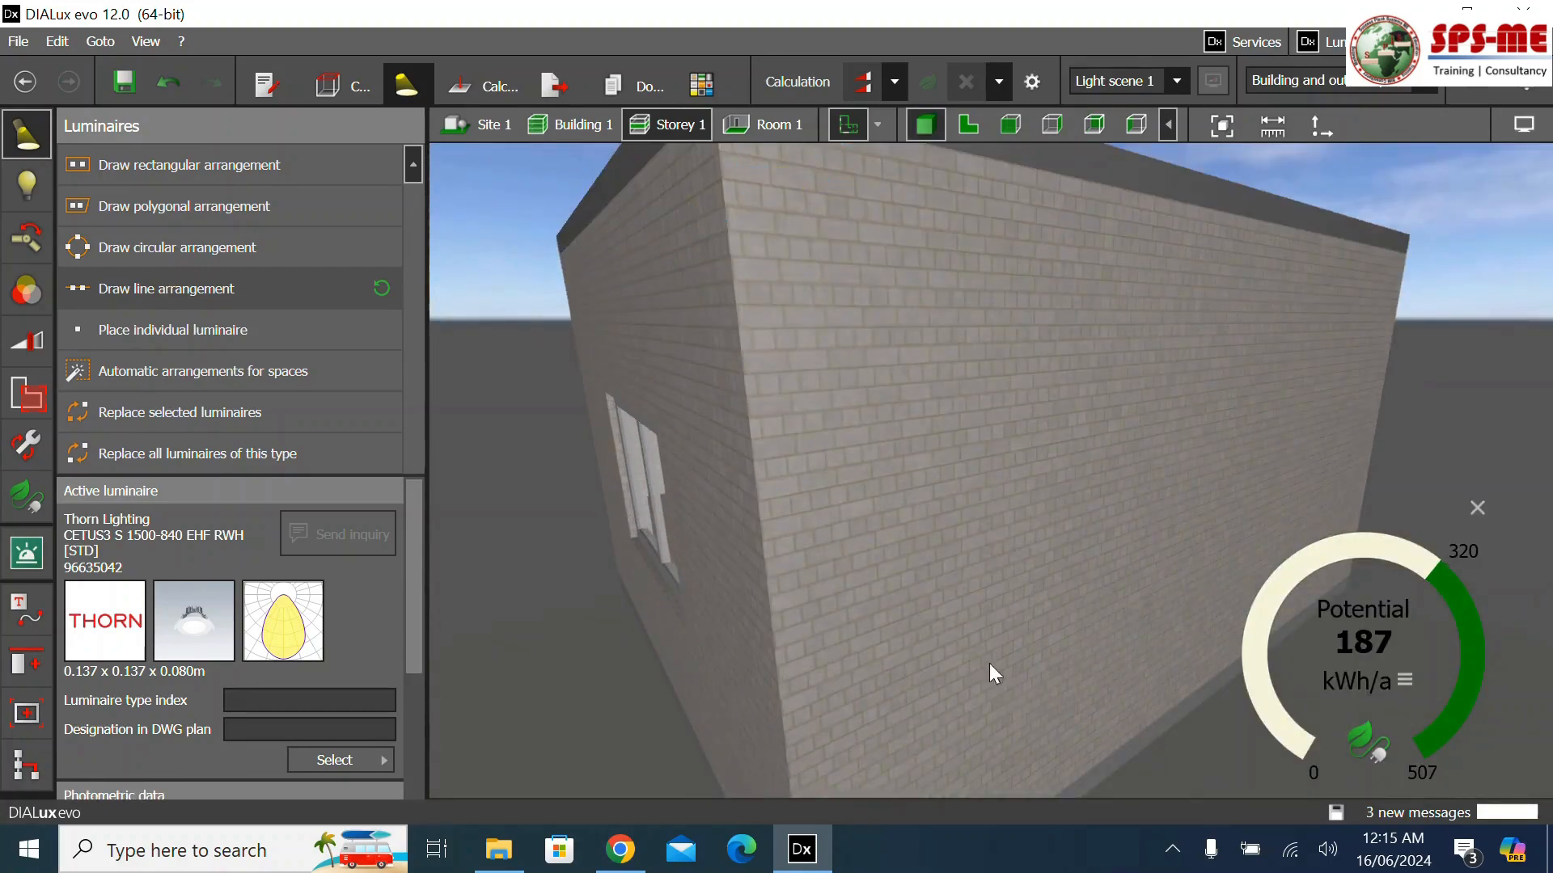
scroll(924, 545, "down", 5)
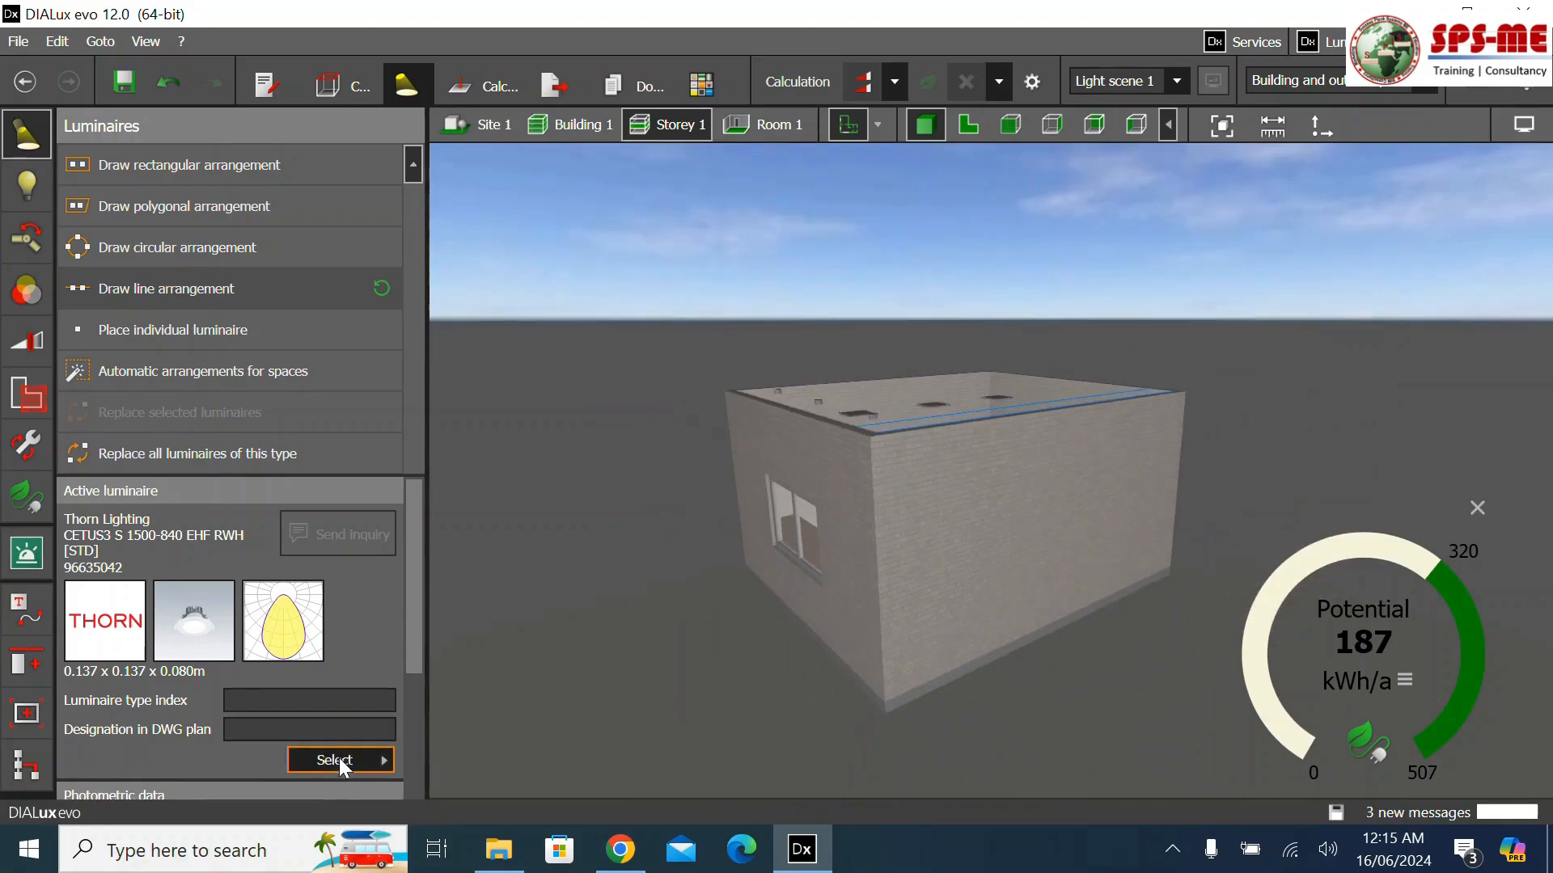
left_click(338, 760)
scroll(635, 684, "down", 2)
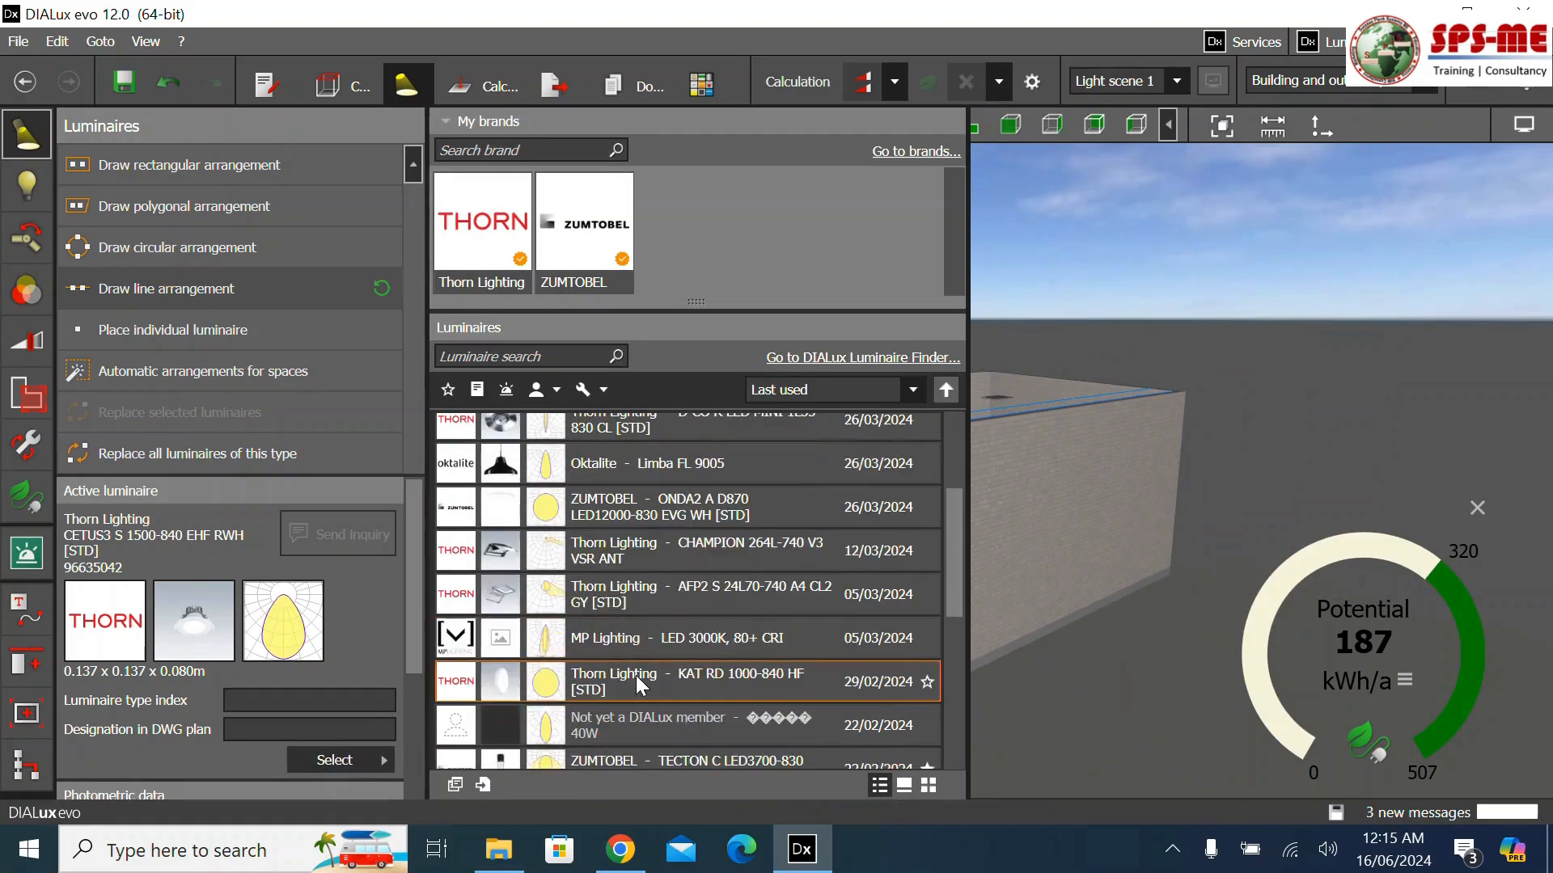
scroll(636, 676, "down", 5)
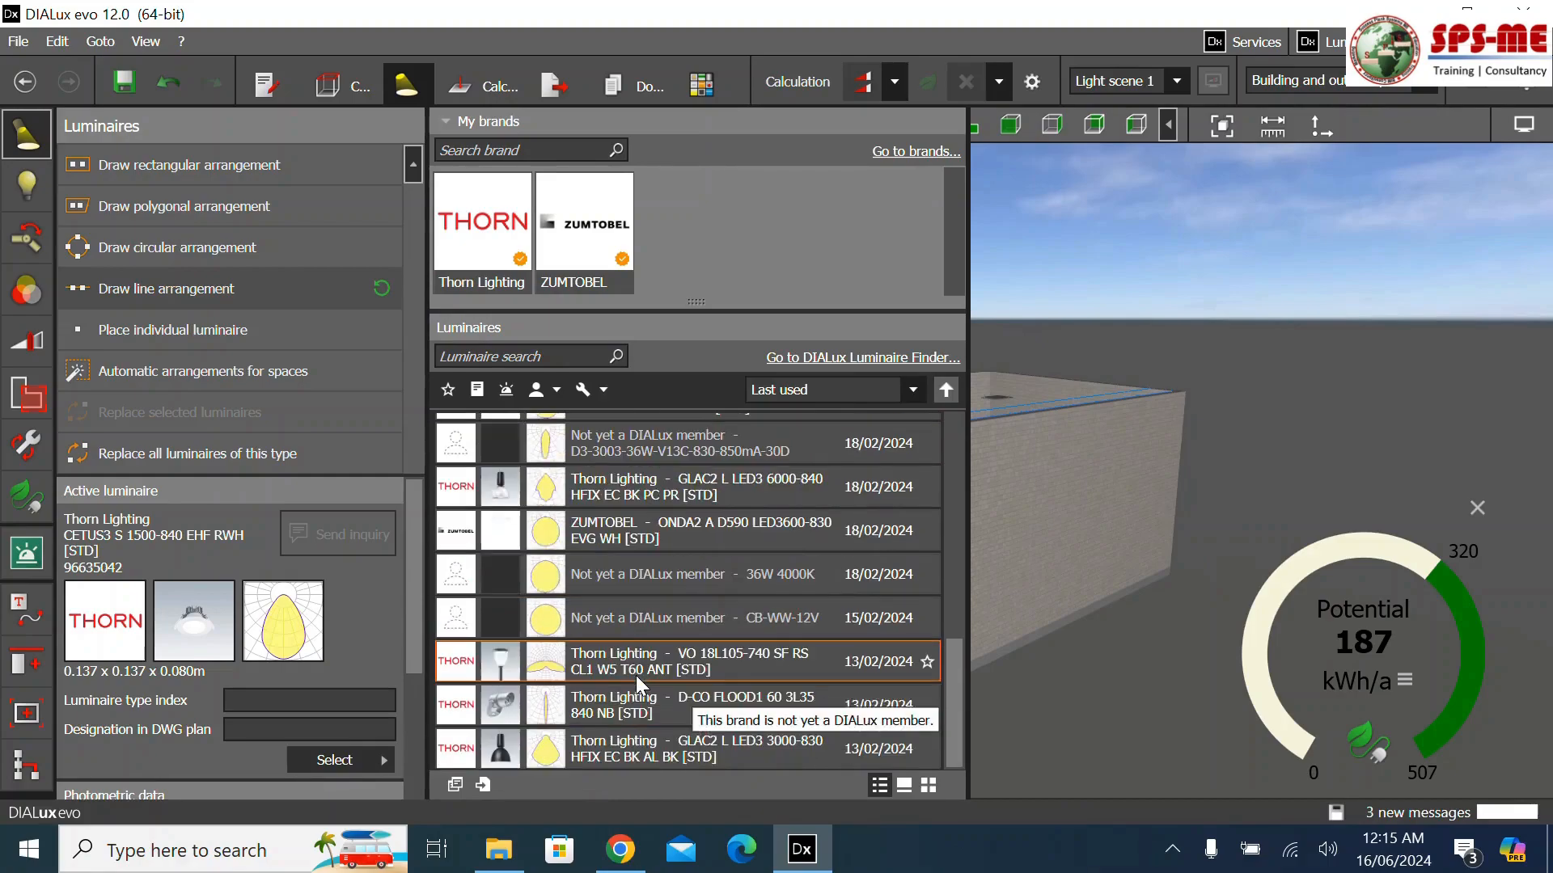
scroll(635, 676, "up", 3)
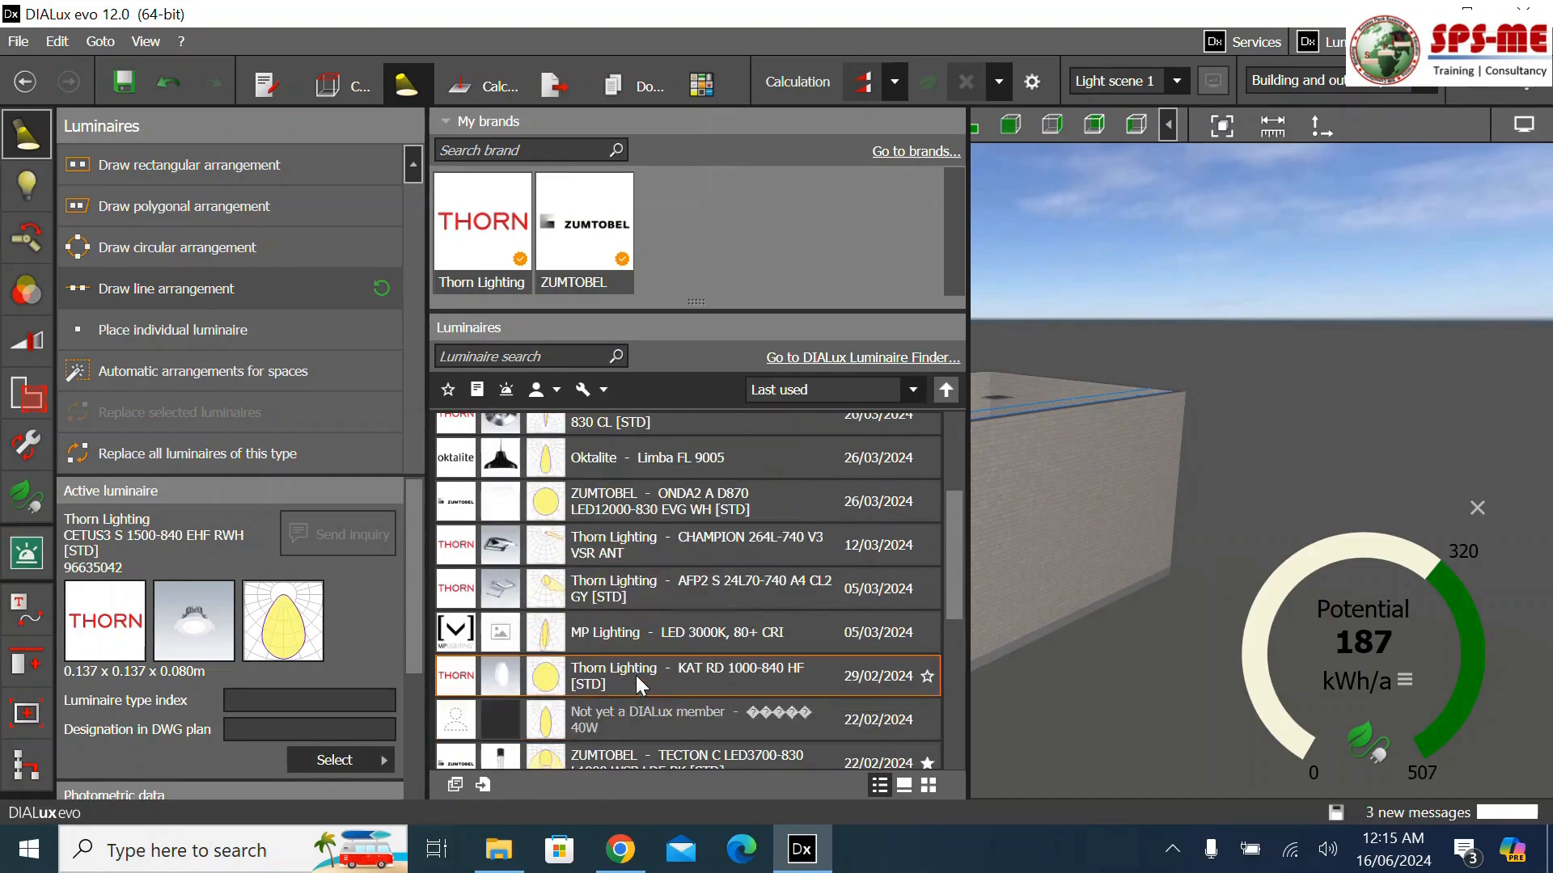
Switch to Chrome, return to Thorn's Indoor Lighting products and open the Spotlights and Track category
left_click(621, 849)
scroll(596, 375, "up", 5)
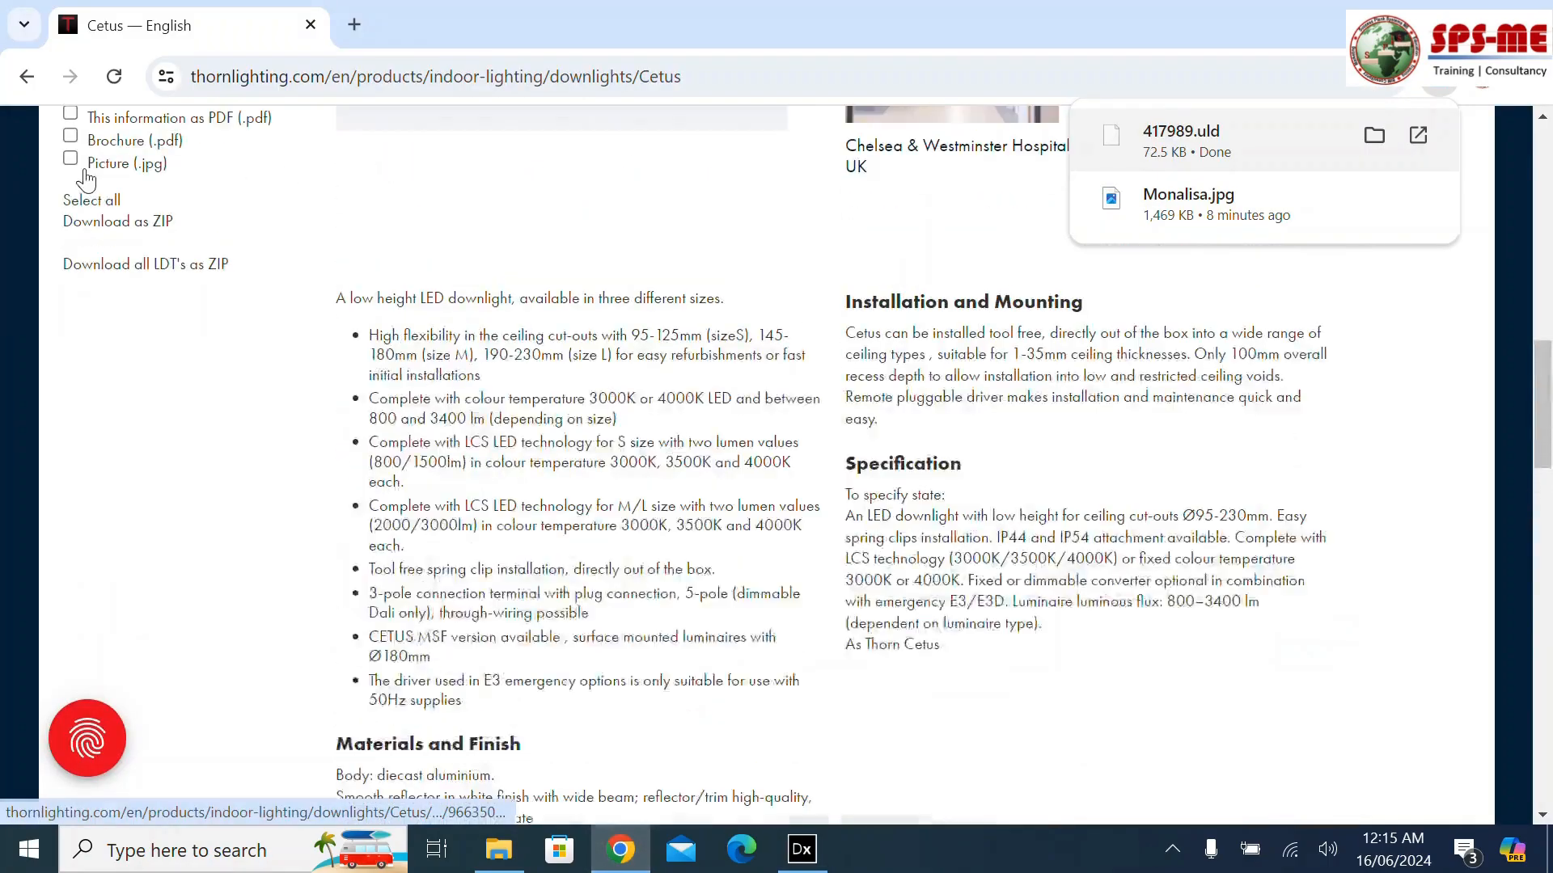
left_click(28, 81)
scroll(426, 453, "up", 6)
scroll(407, 468, "down", 3)
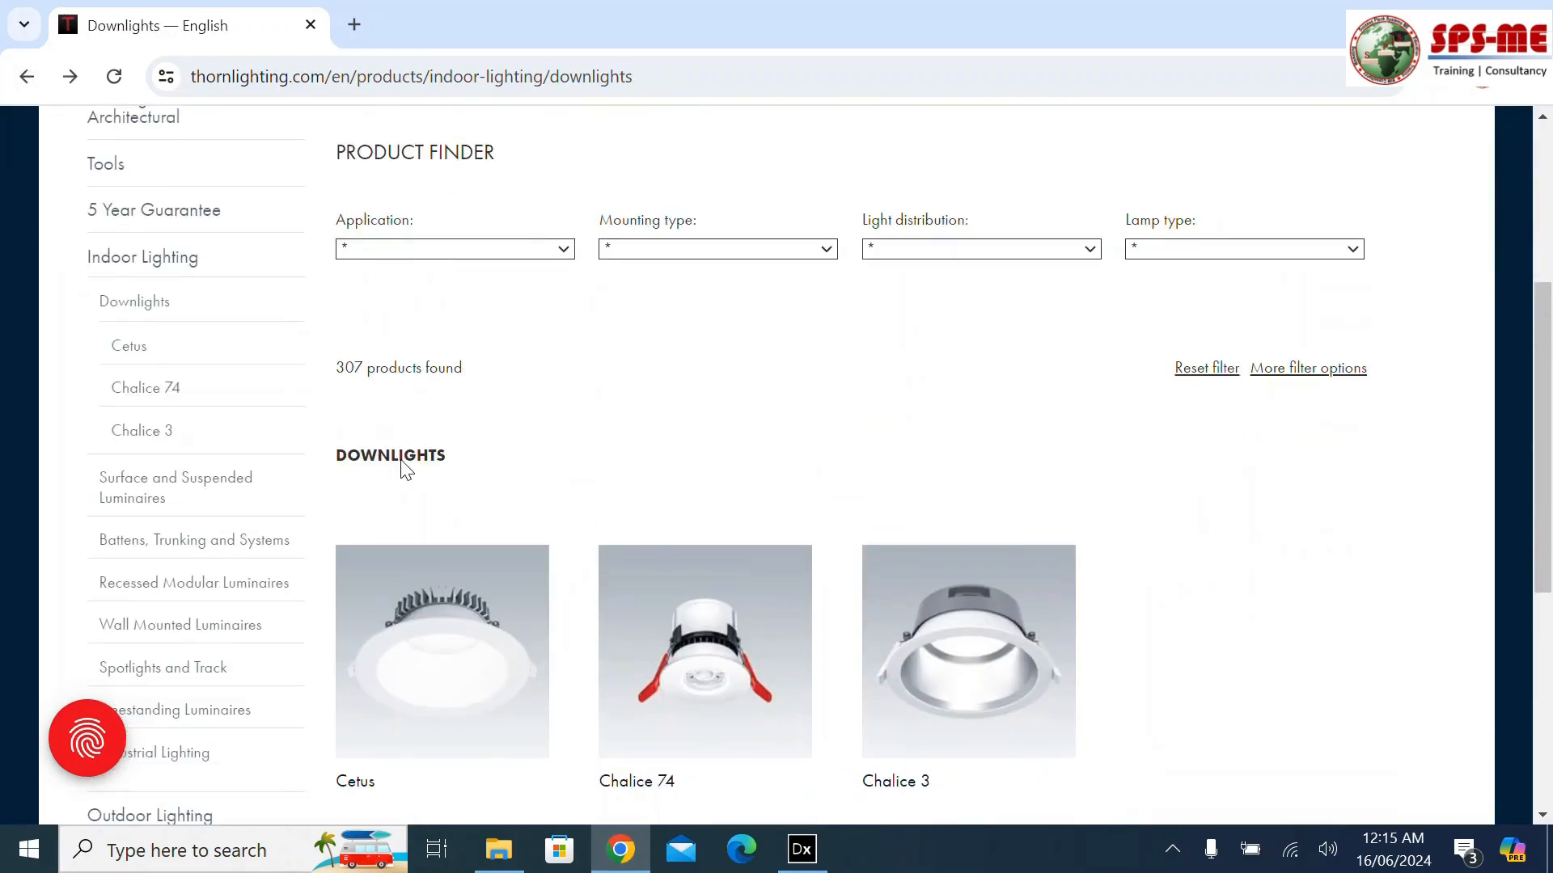
left_click(162, 265)
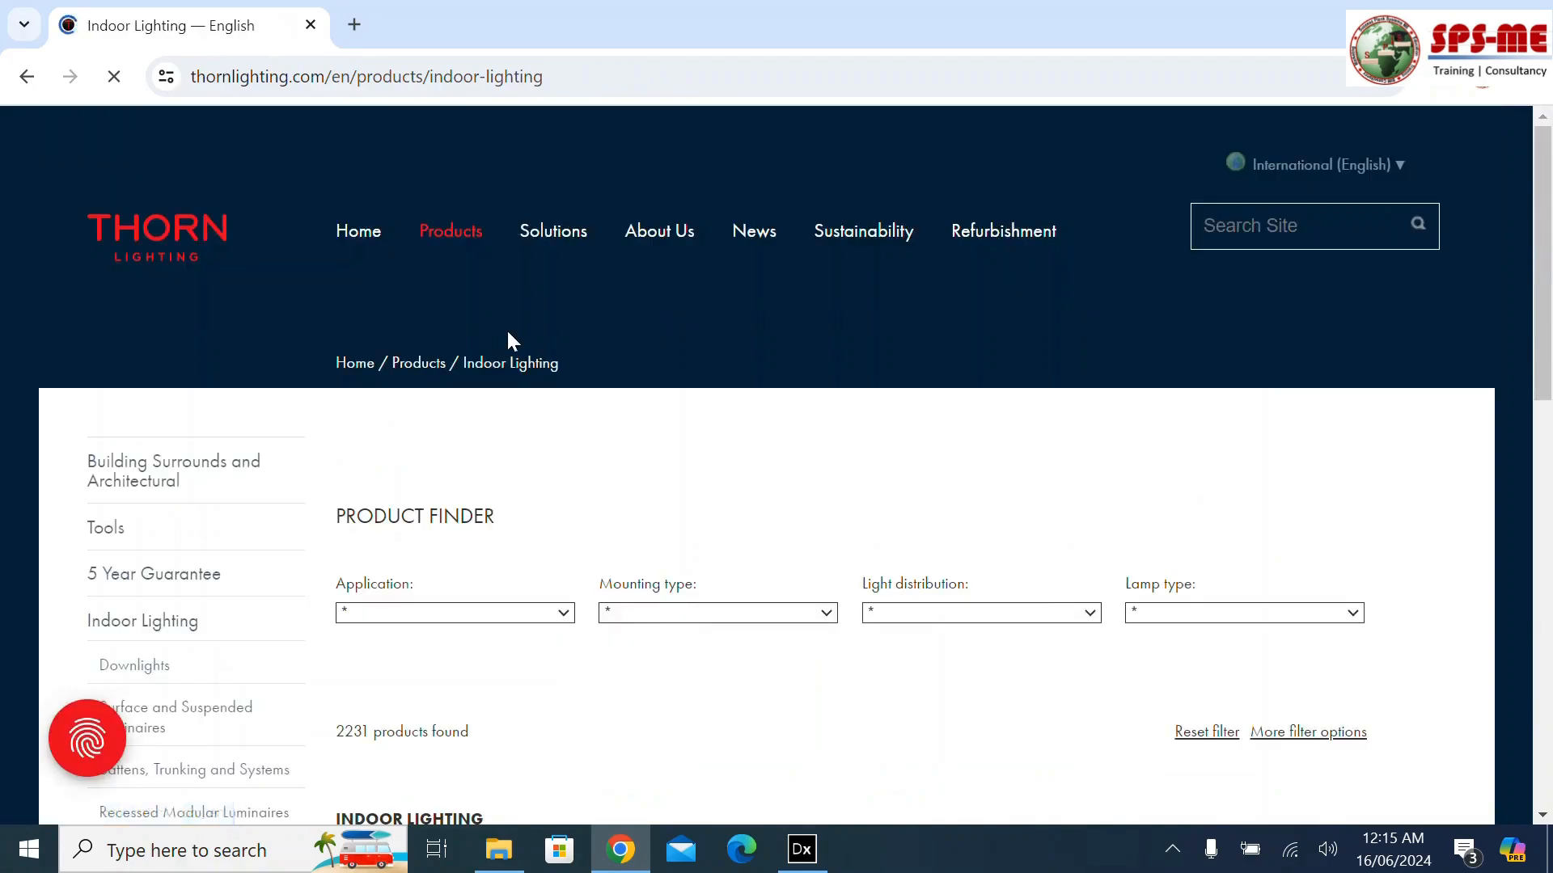
scroll(510, 332, "down", 6)
scroll(510, 338, "down", 6)
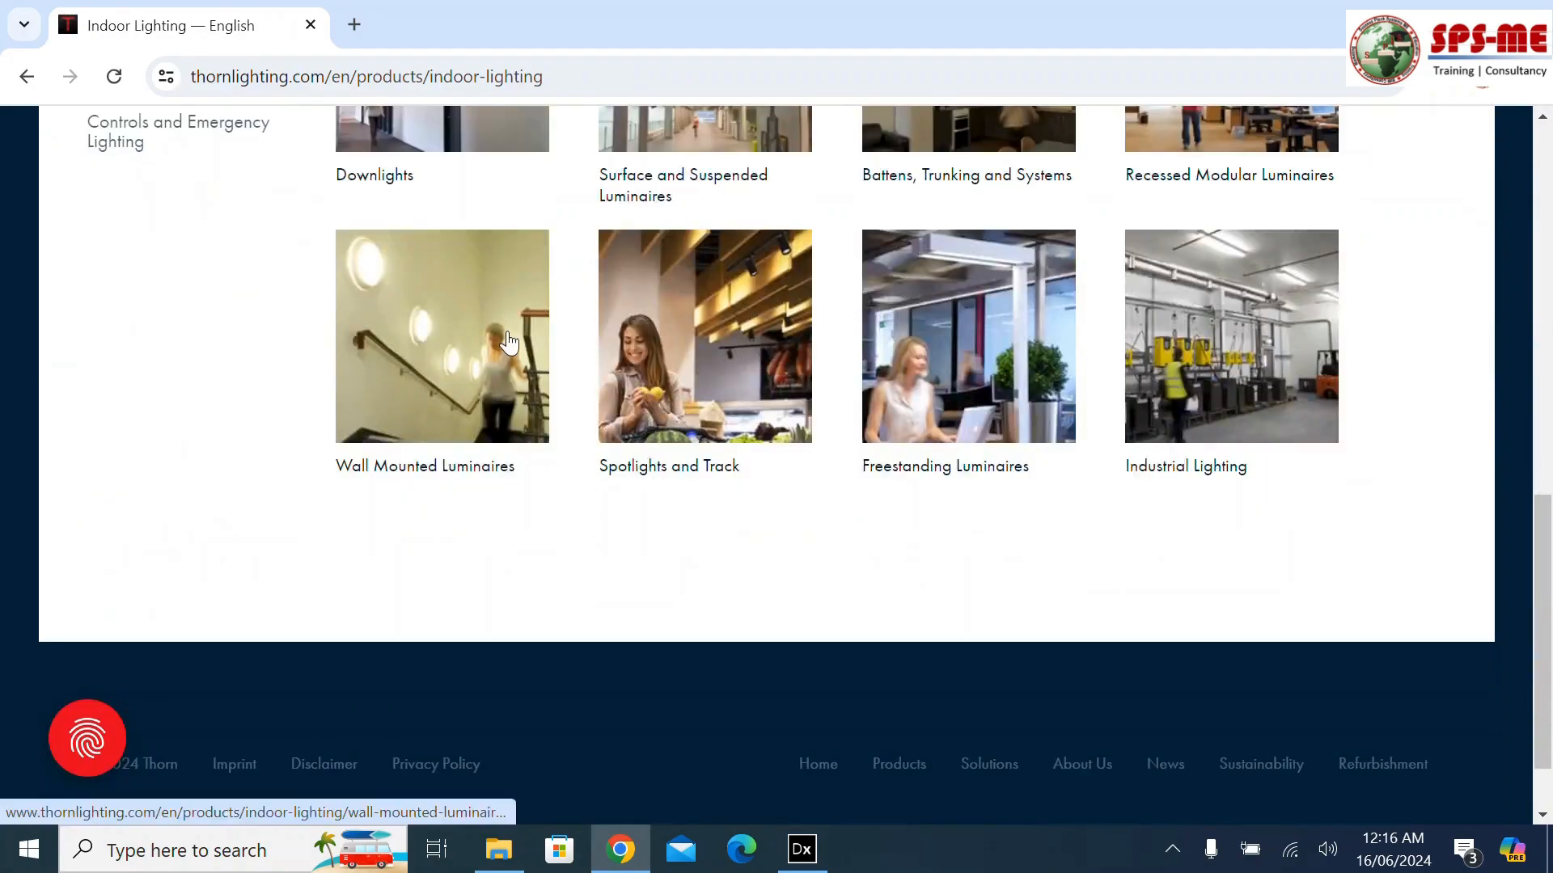
left_click(777, 311)
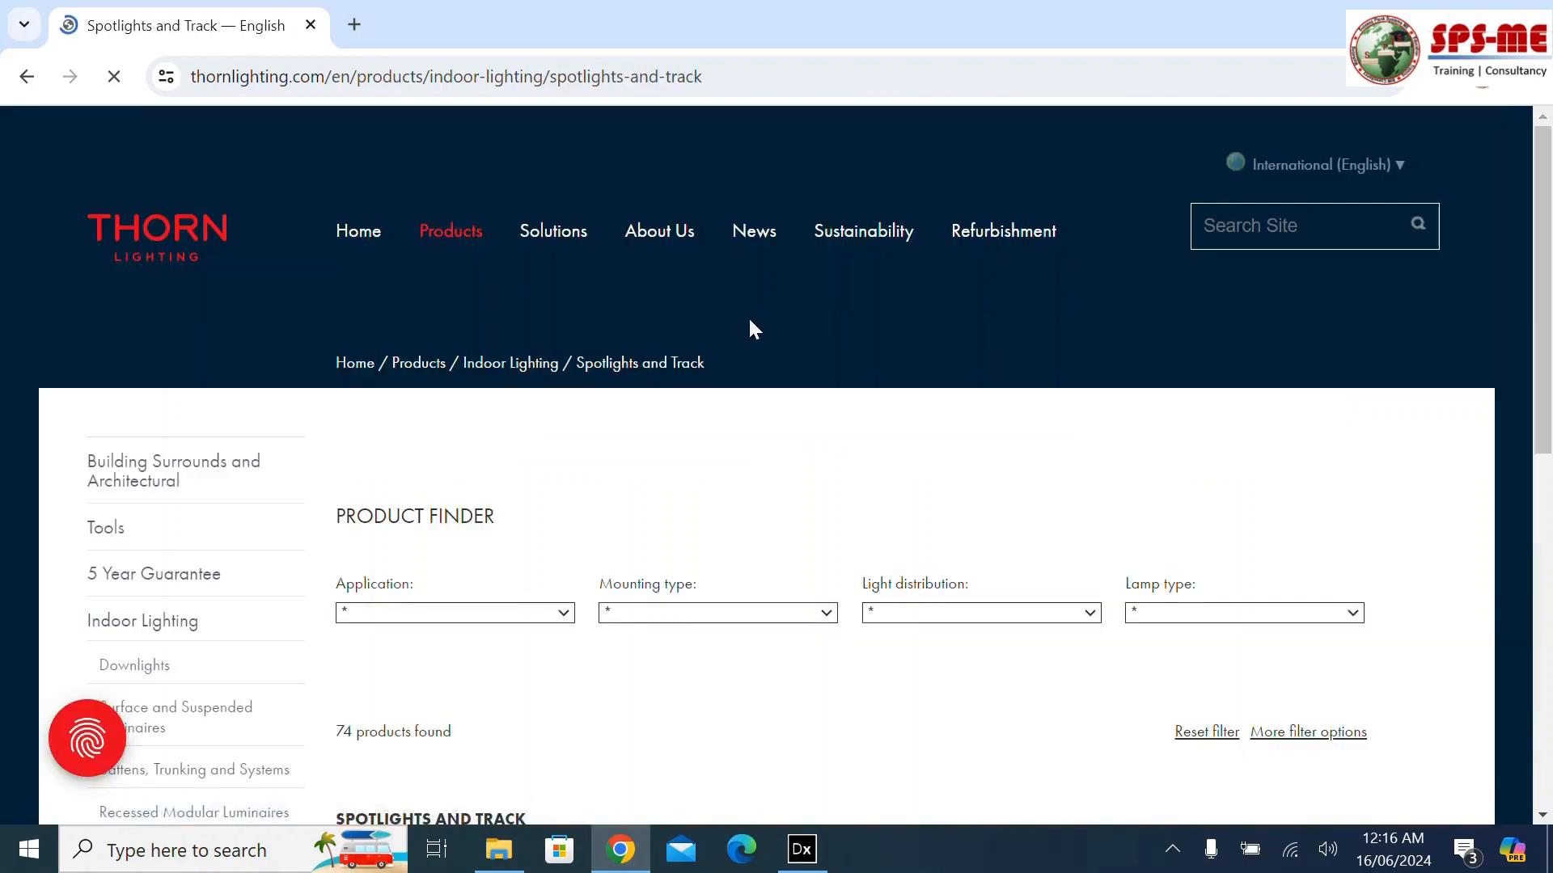
scroll(728, 372, "down", 6)
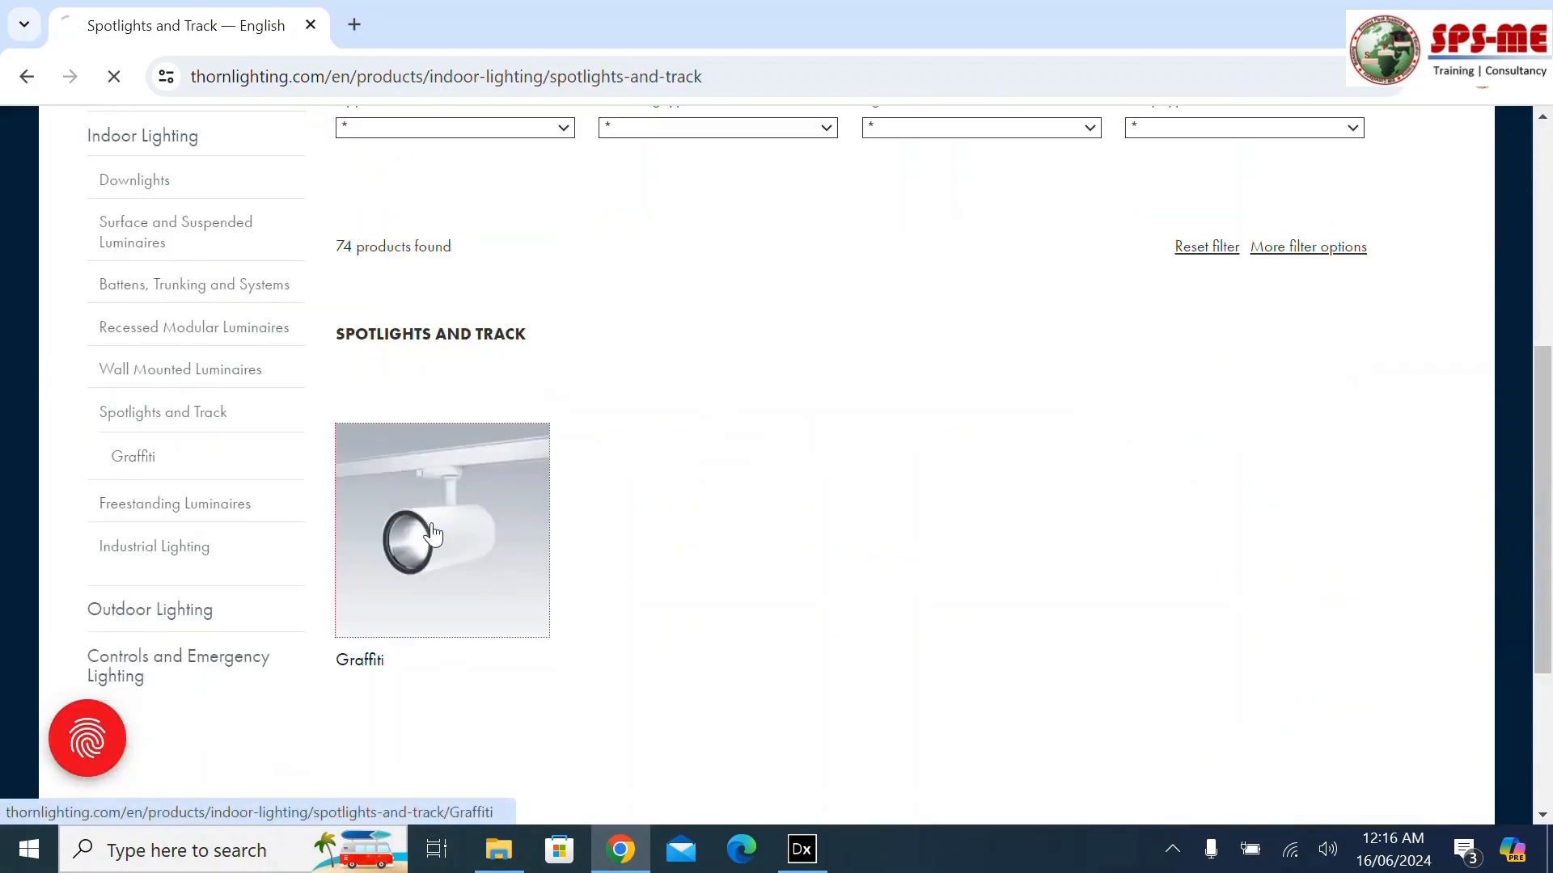
Open the Graffiti spotlight's product page and download the DIALux file of the GRAFFITI 2800-930HE SWI 3GU SP BK
left_click(433, 534)
scroll(472, 513, "down", 12)
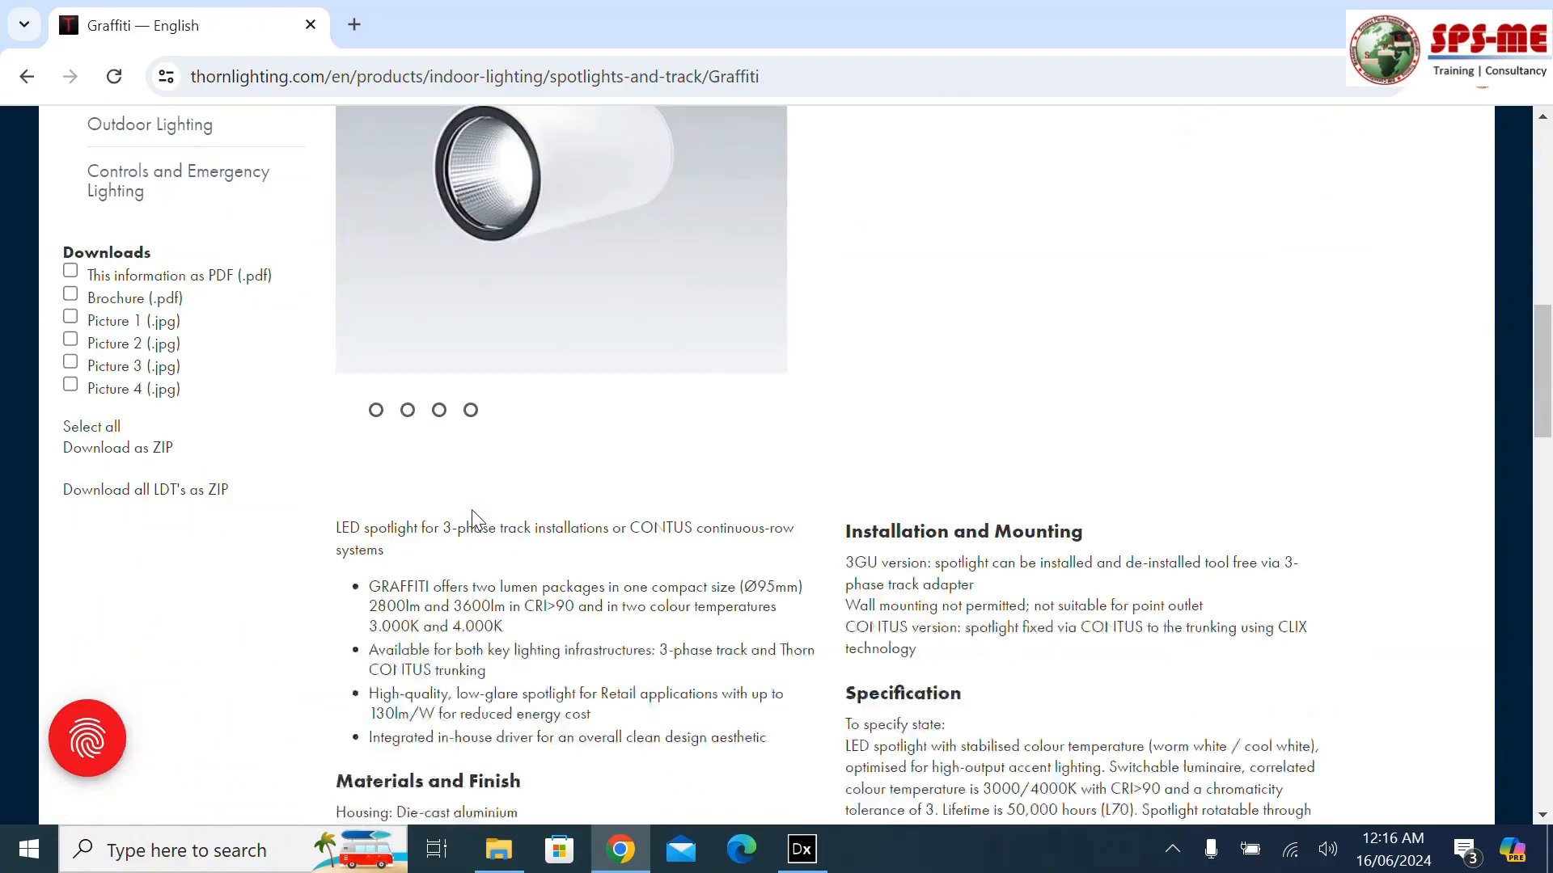
scroll(474, 518, "down", 9)
scroll(472, 510, "up", 1)
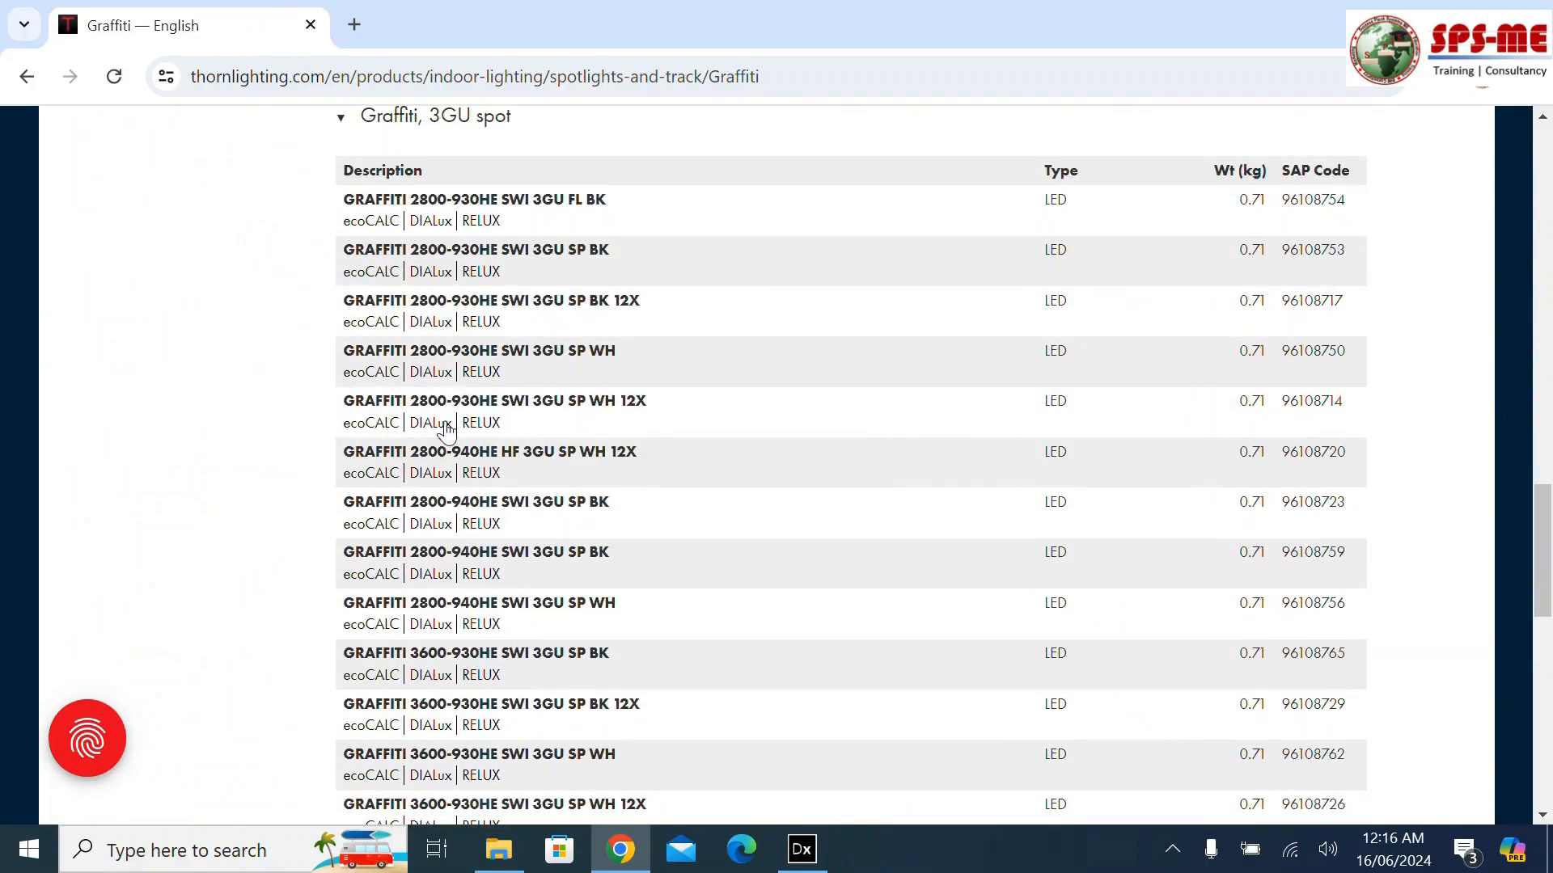
left_click(433, 277)
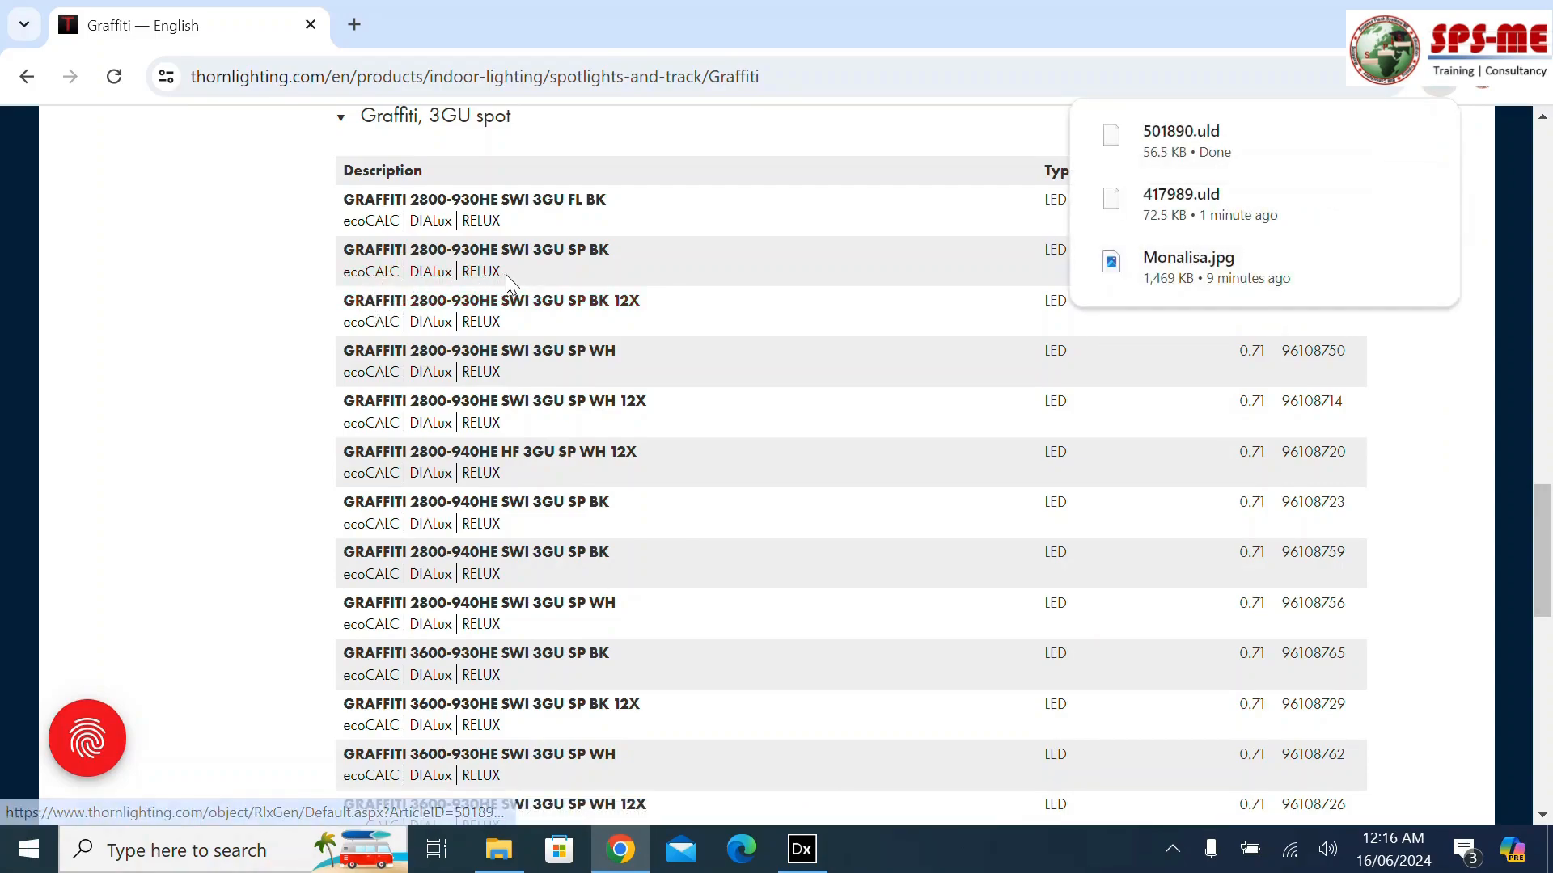
Switch to DIALux evo, load the luminaire file 501890.uld from Downloads and dismiss the save reminder without saving
left_click(785, 856)
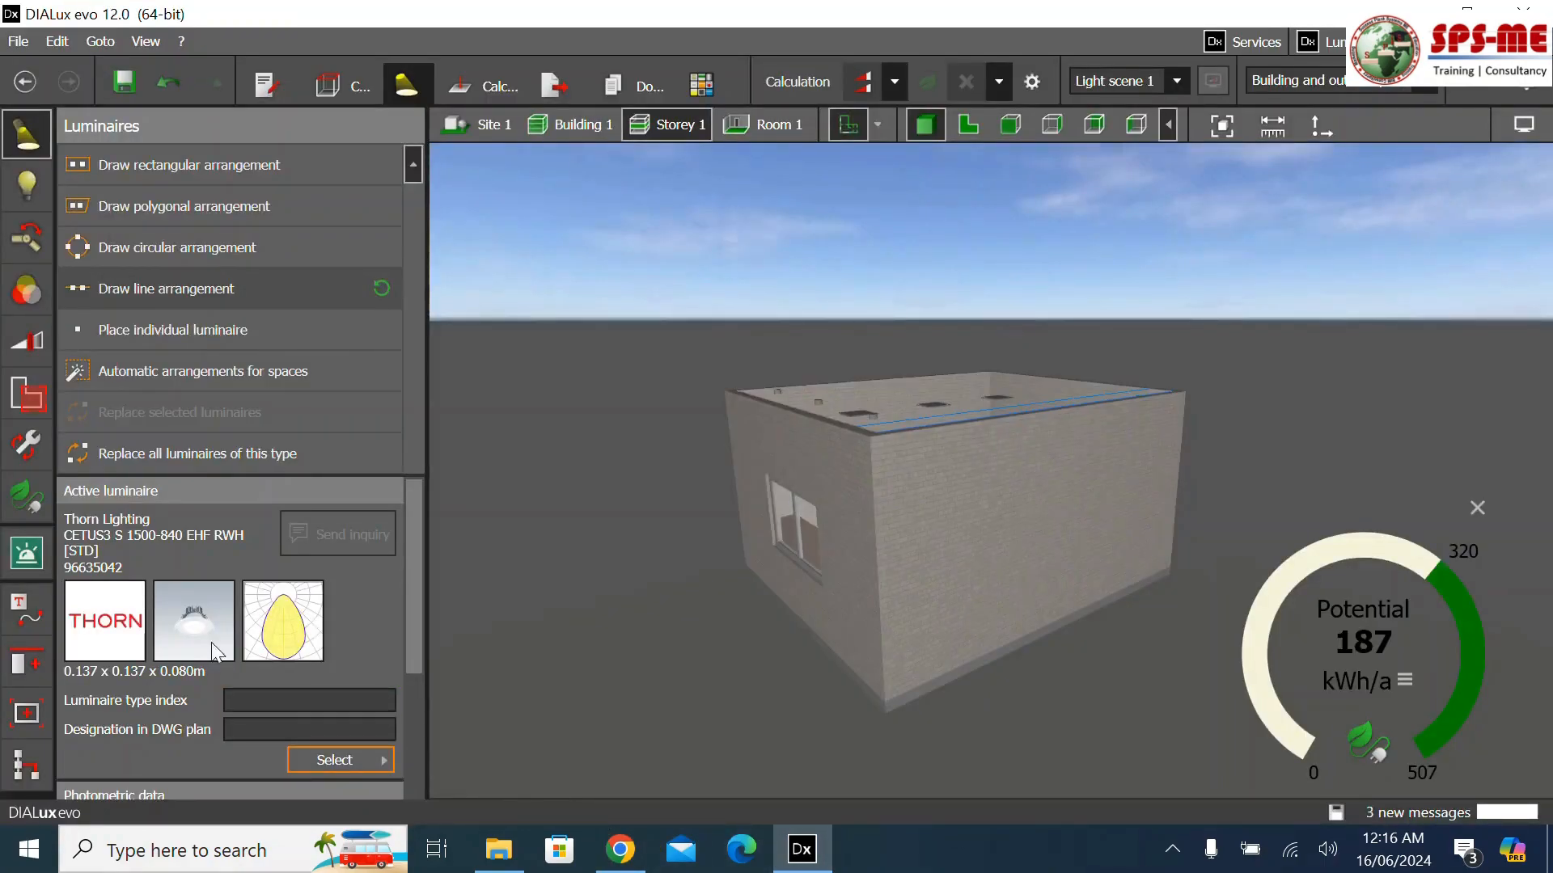
left_click(315, 762)
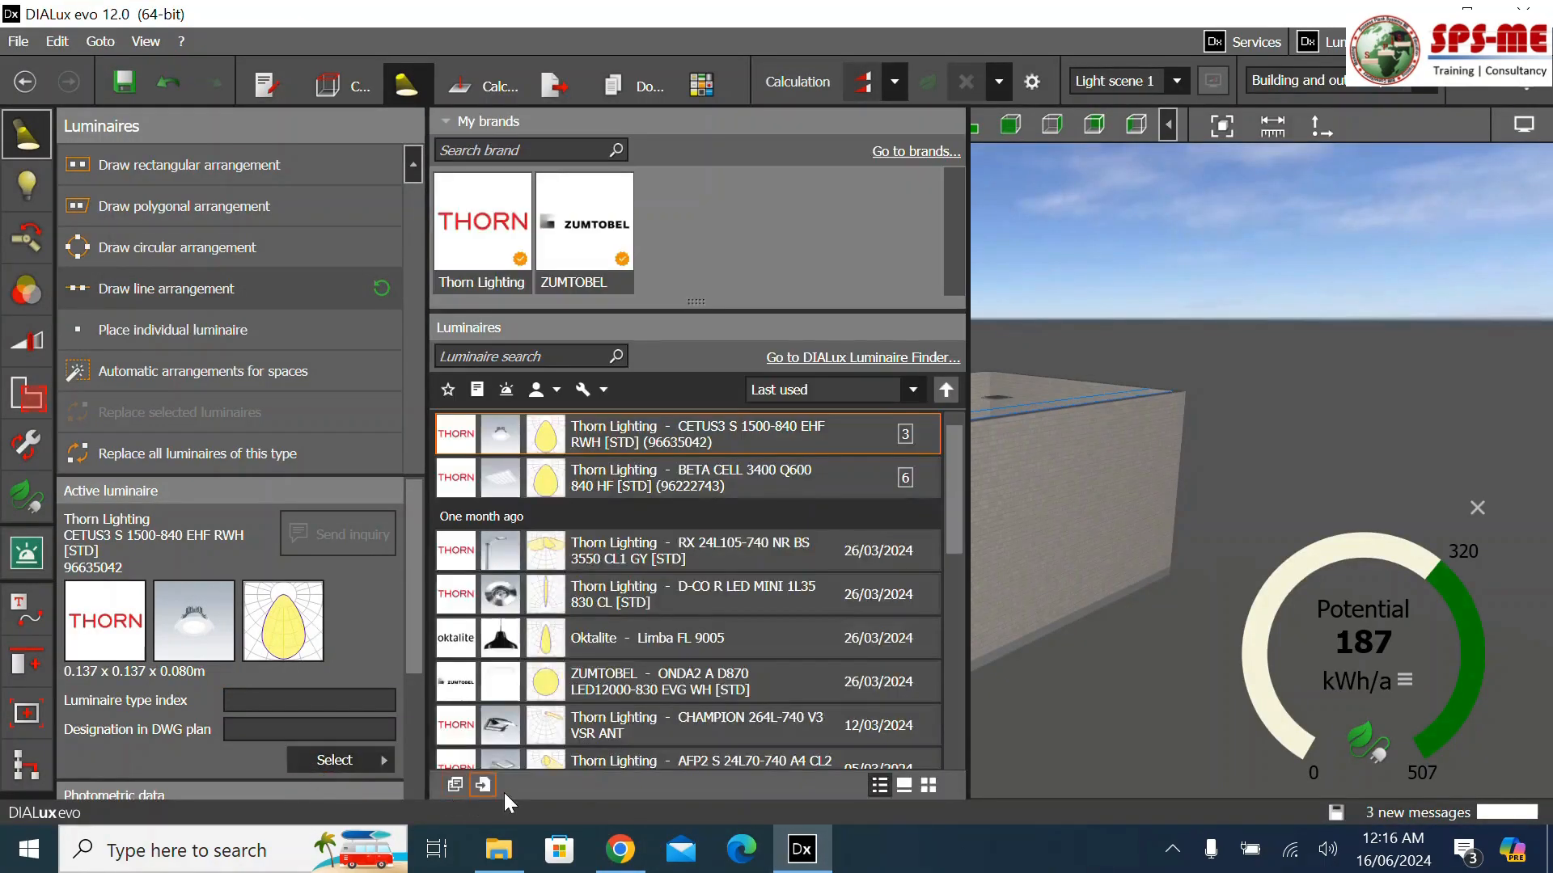
left_click(482, 784)
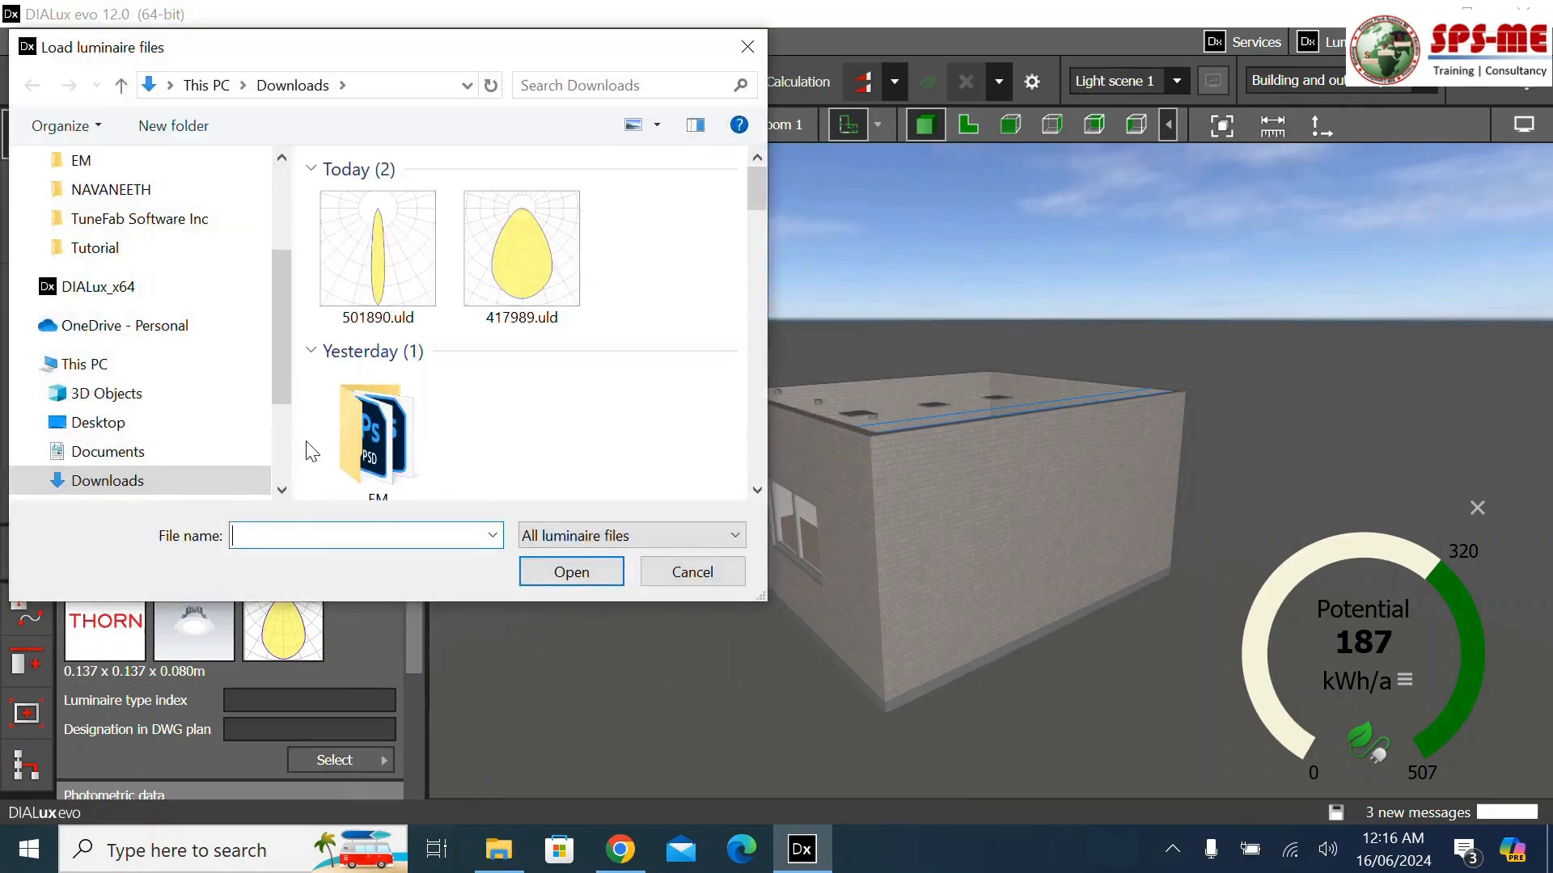
left_click(378, 251)
left_click(572, 573)
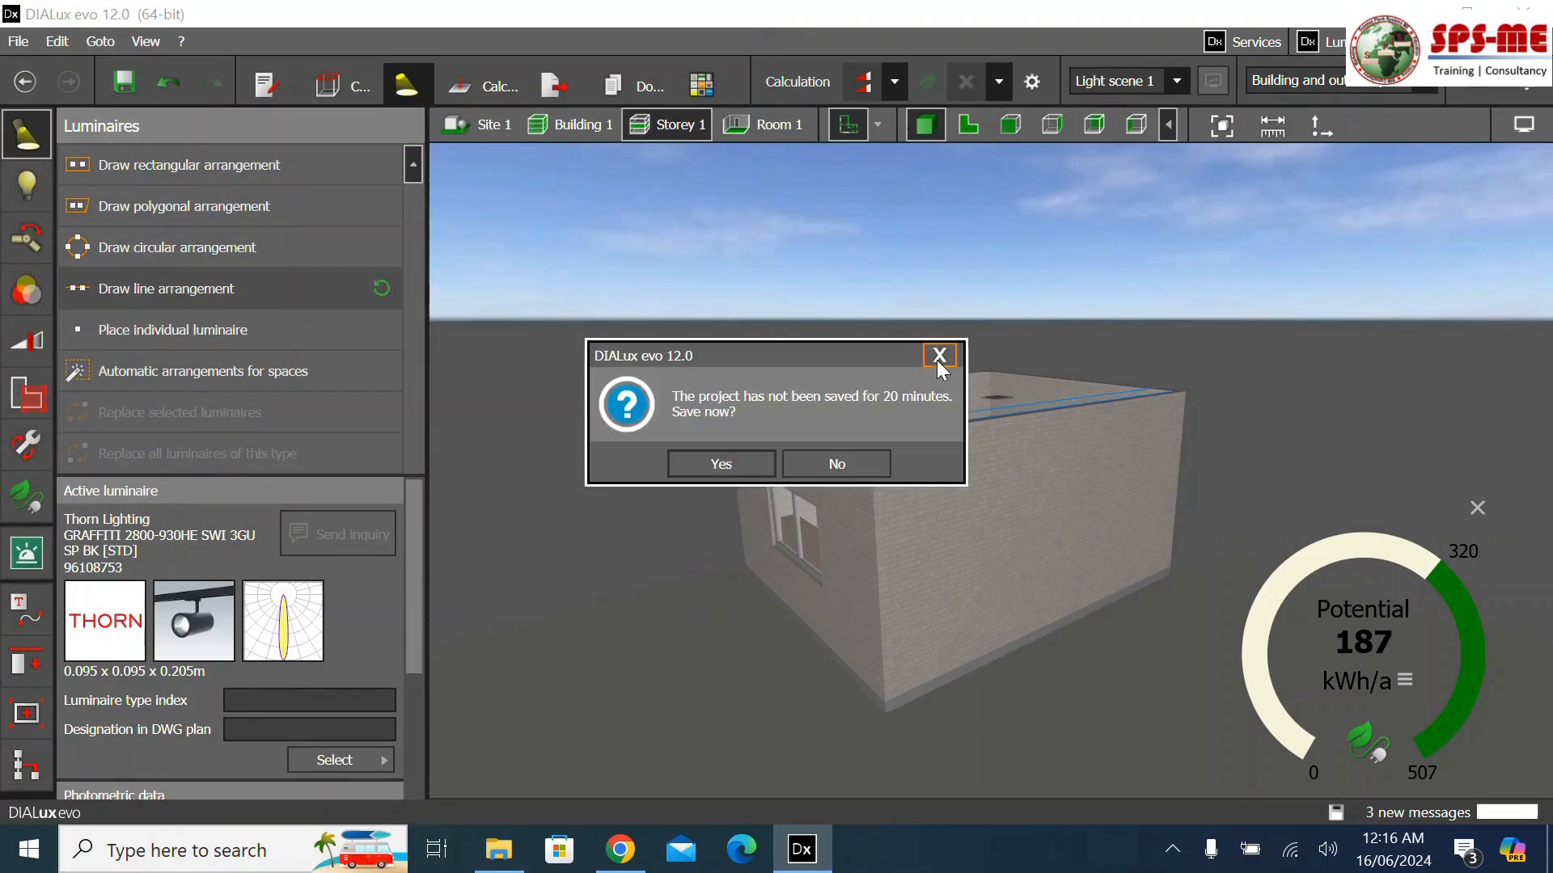
left_click(939, 355)
Place a single GRAFFITI spotlight near the centre of Room 1 in the floor plan, between the two rows of recessed luminaires
left_click(967, 125)
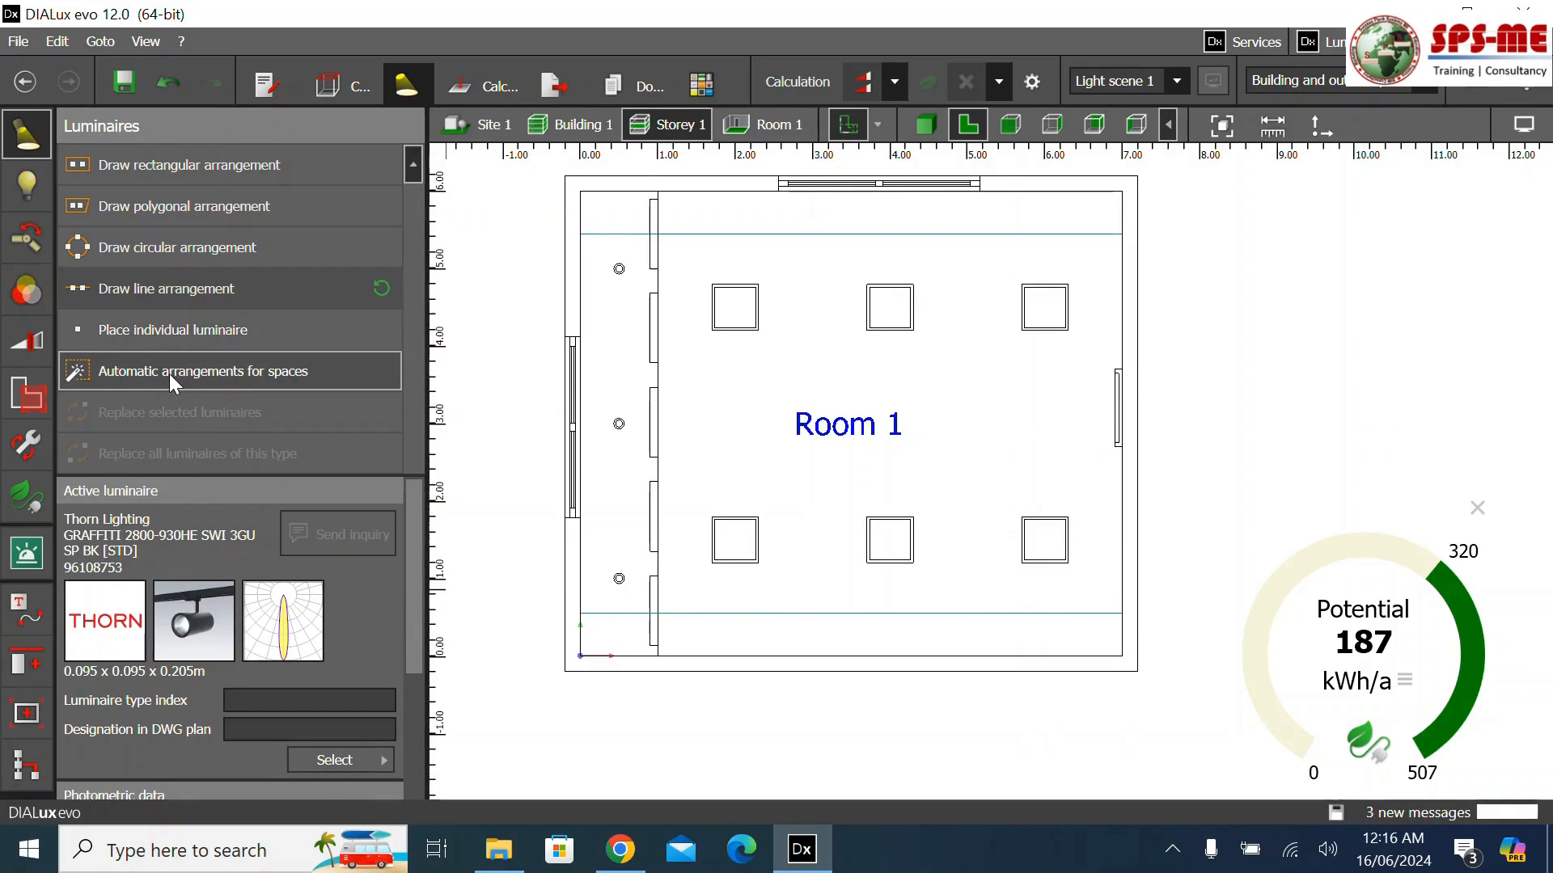
left_click(172, 330)
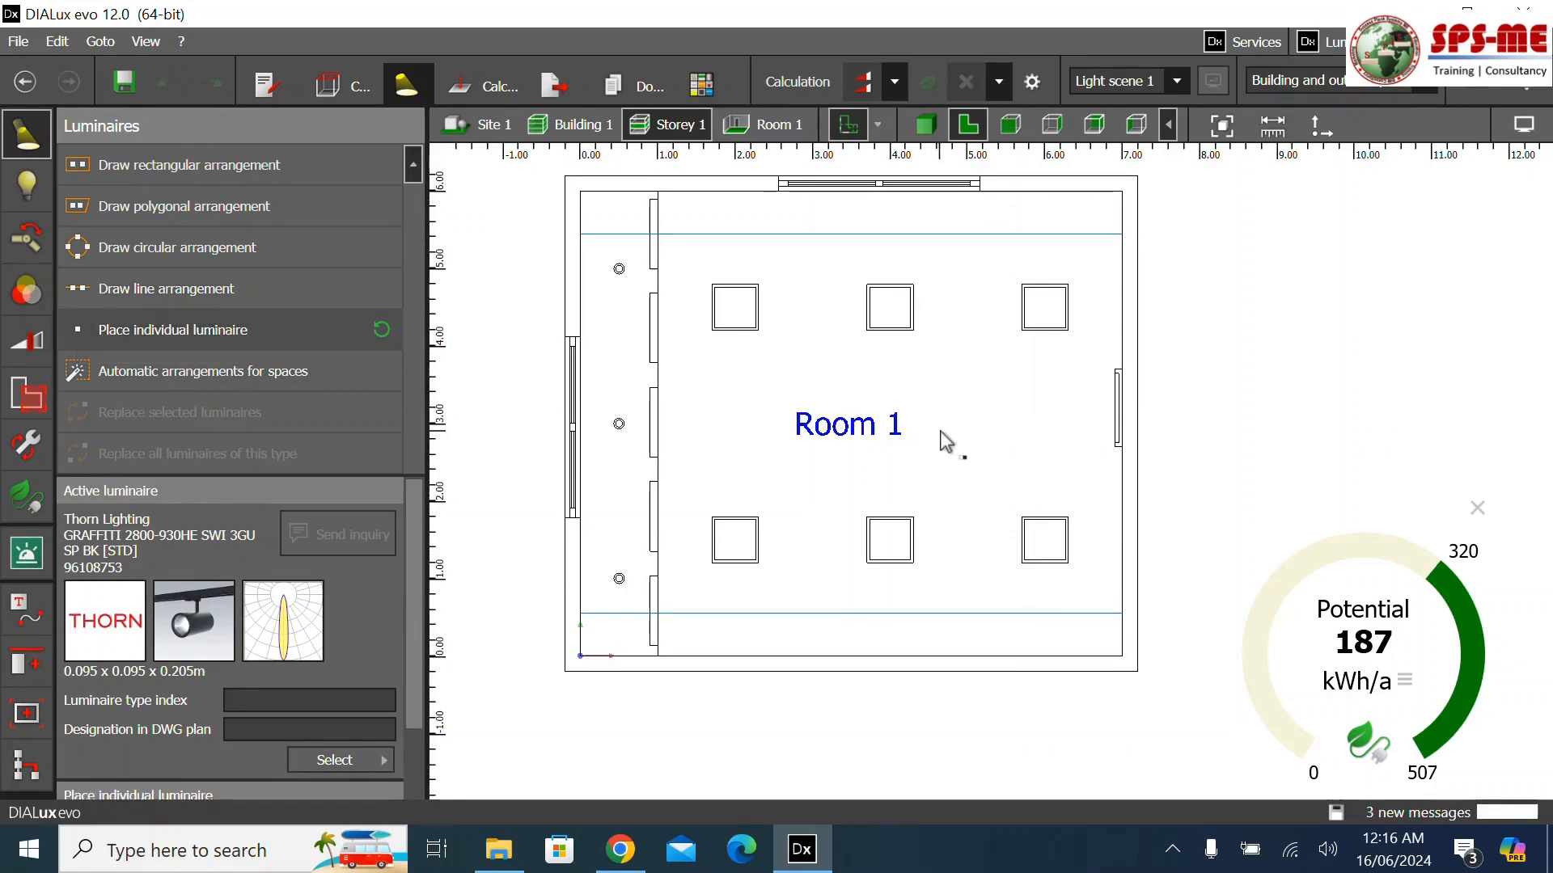
left_click(876, 417)
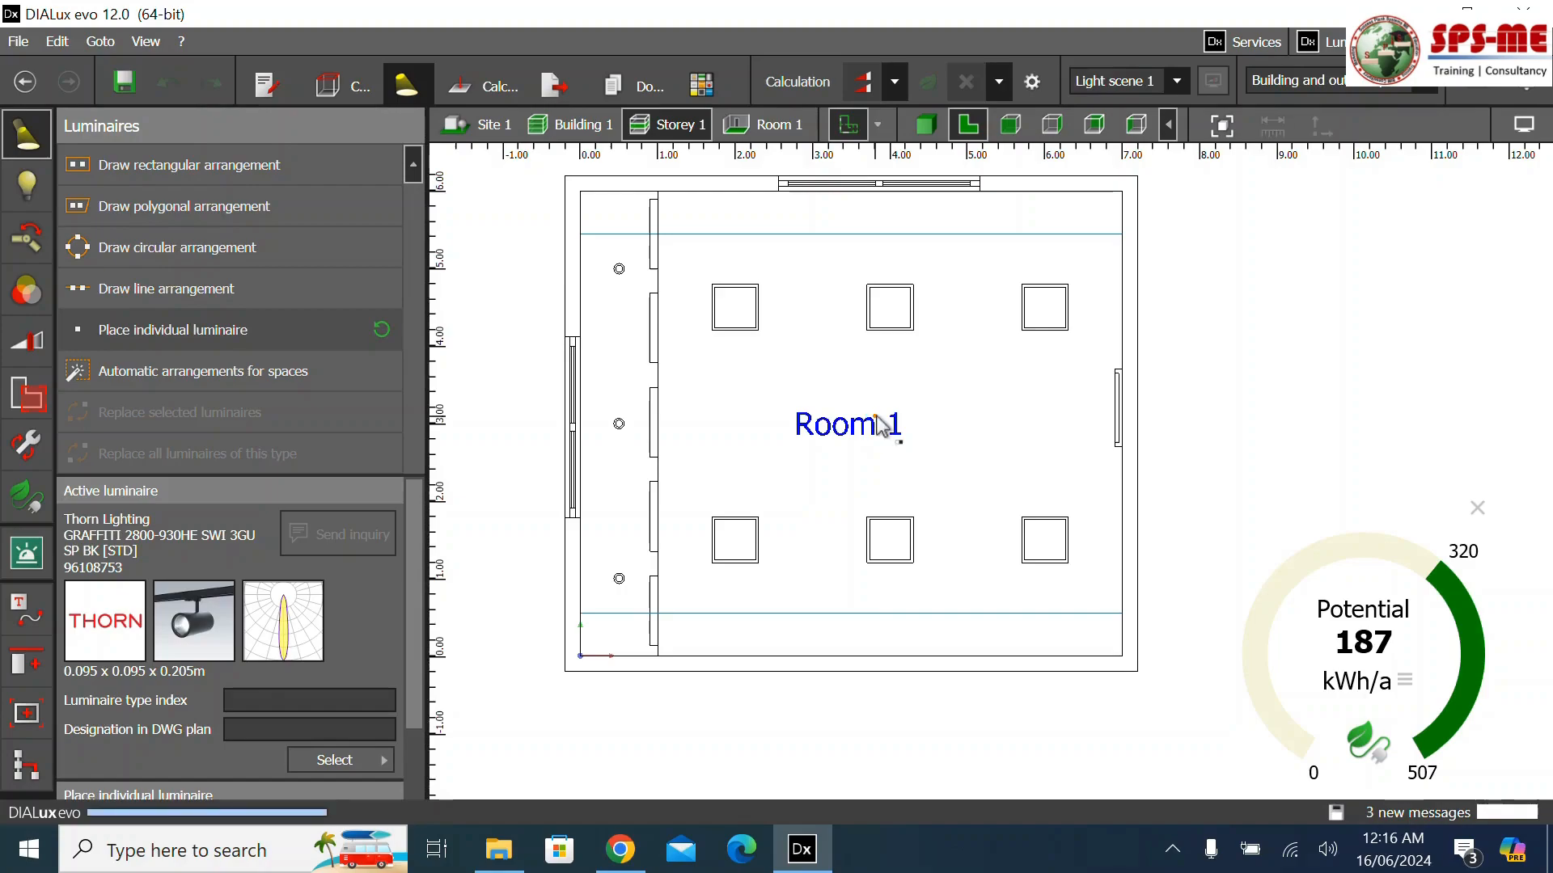
Examine the placed spotlight's mounting at the suspended ceiling in the side elevation and in the 3D view of Room 1
scroll(882, 348, "up", 5)
left_click_drag(878, 333, 878, 341)
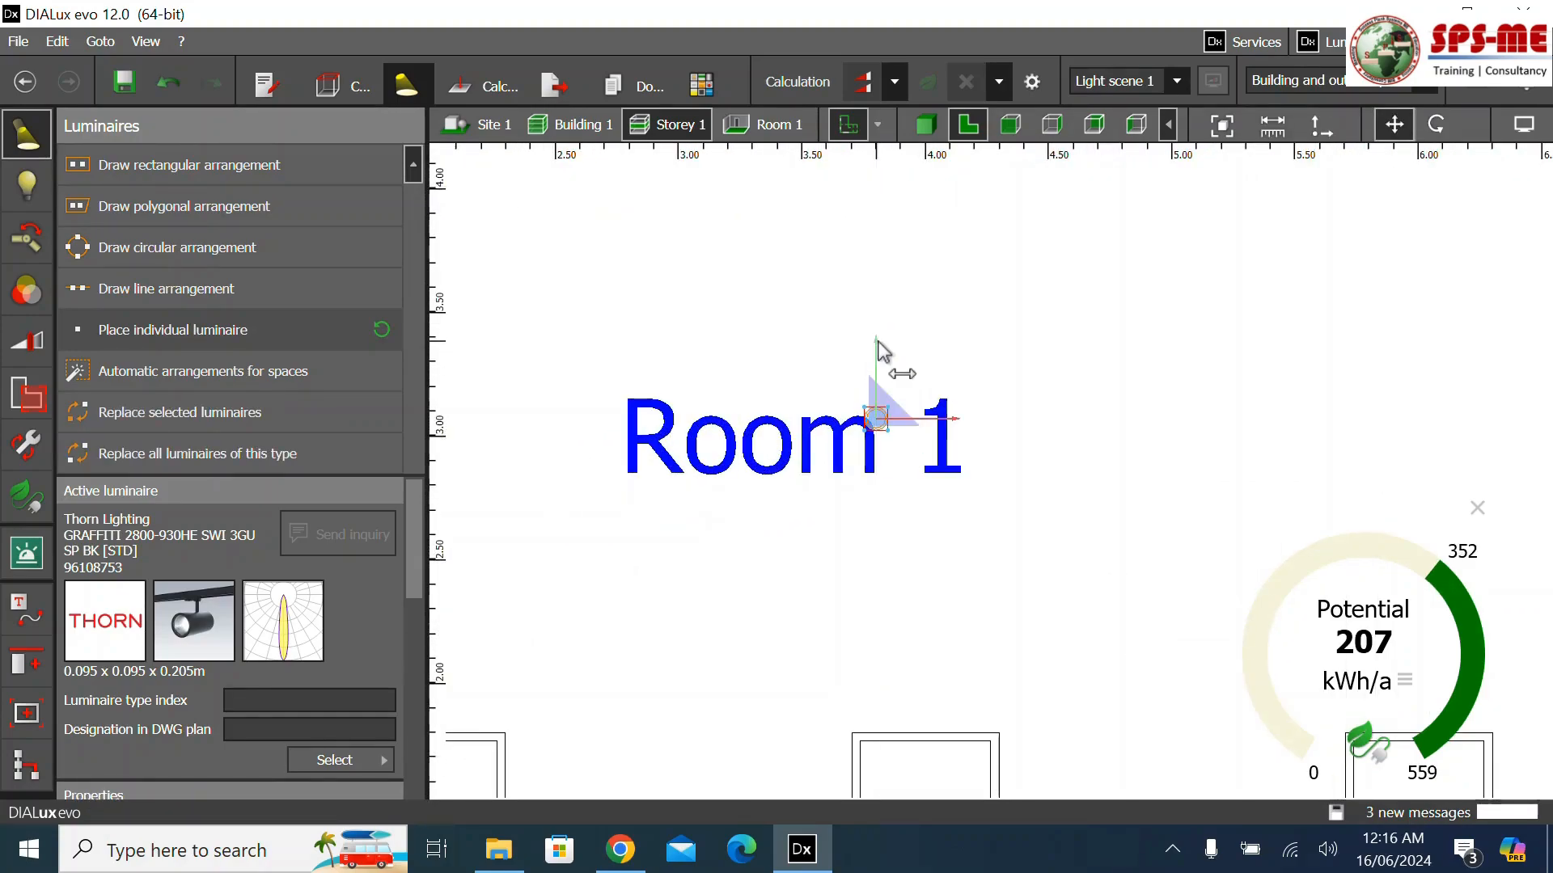
left_click(1052, 124)
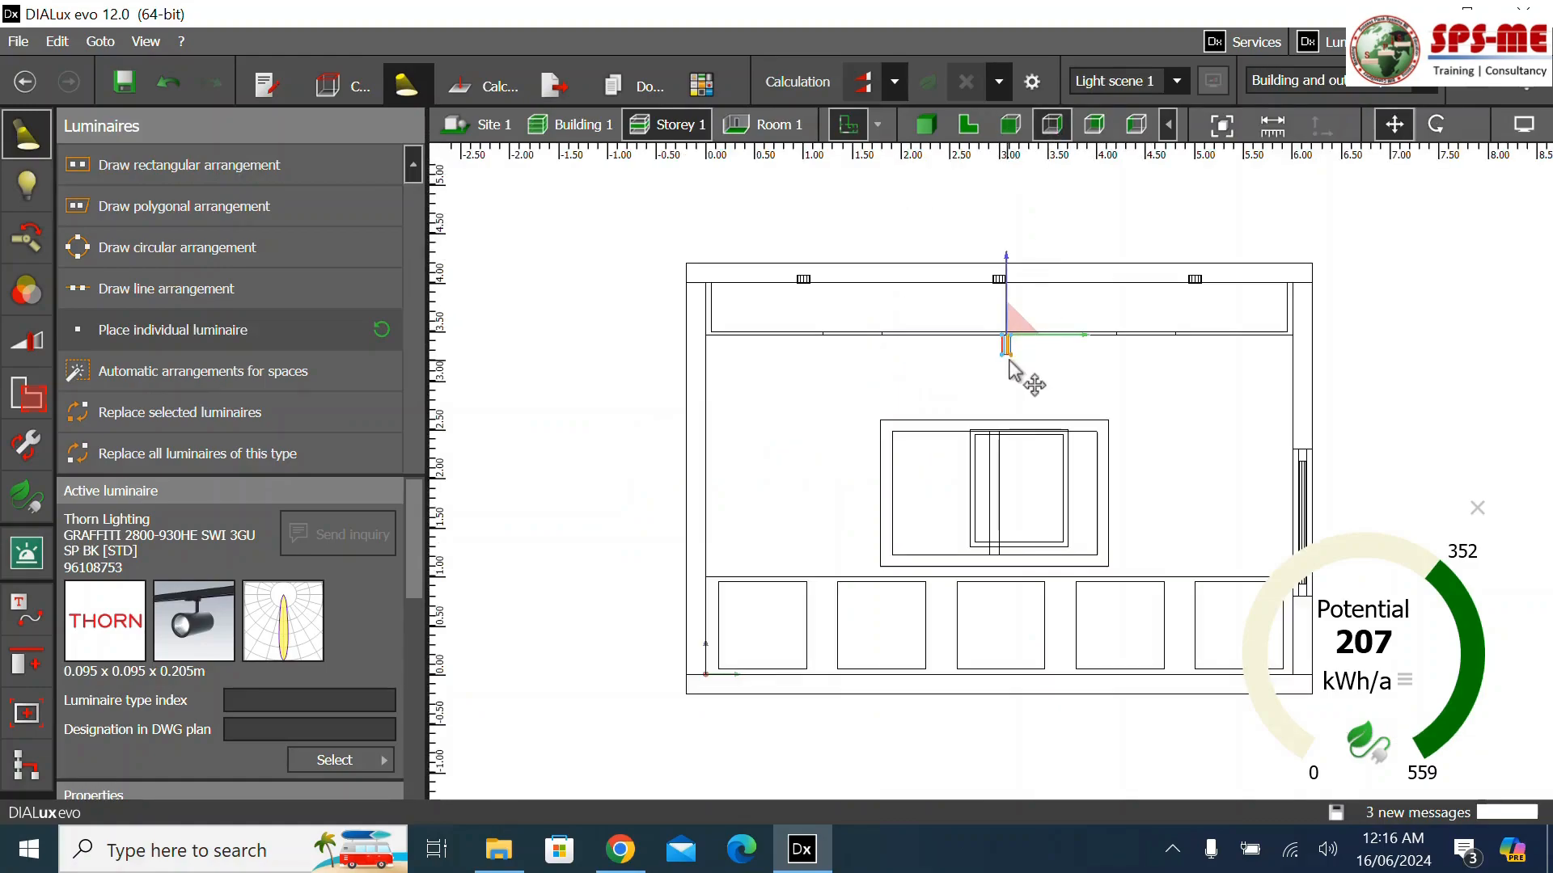
left_click(1383, 402)
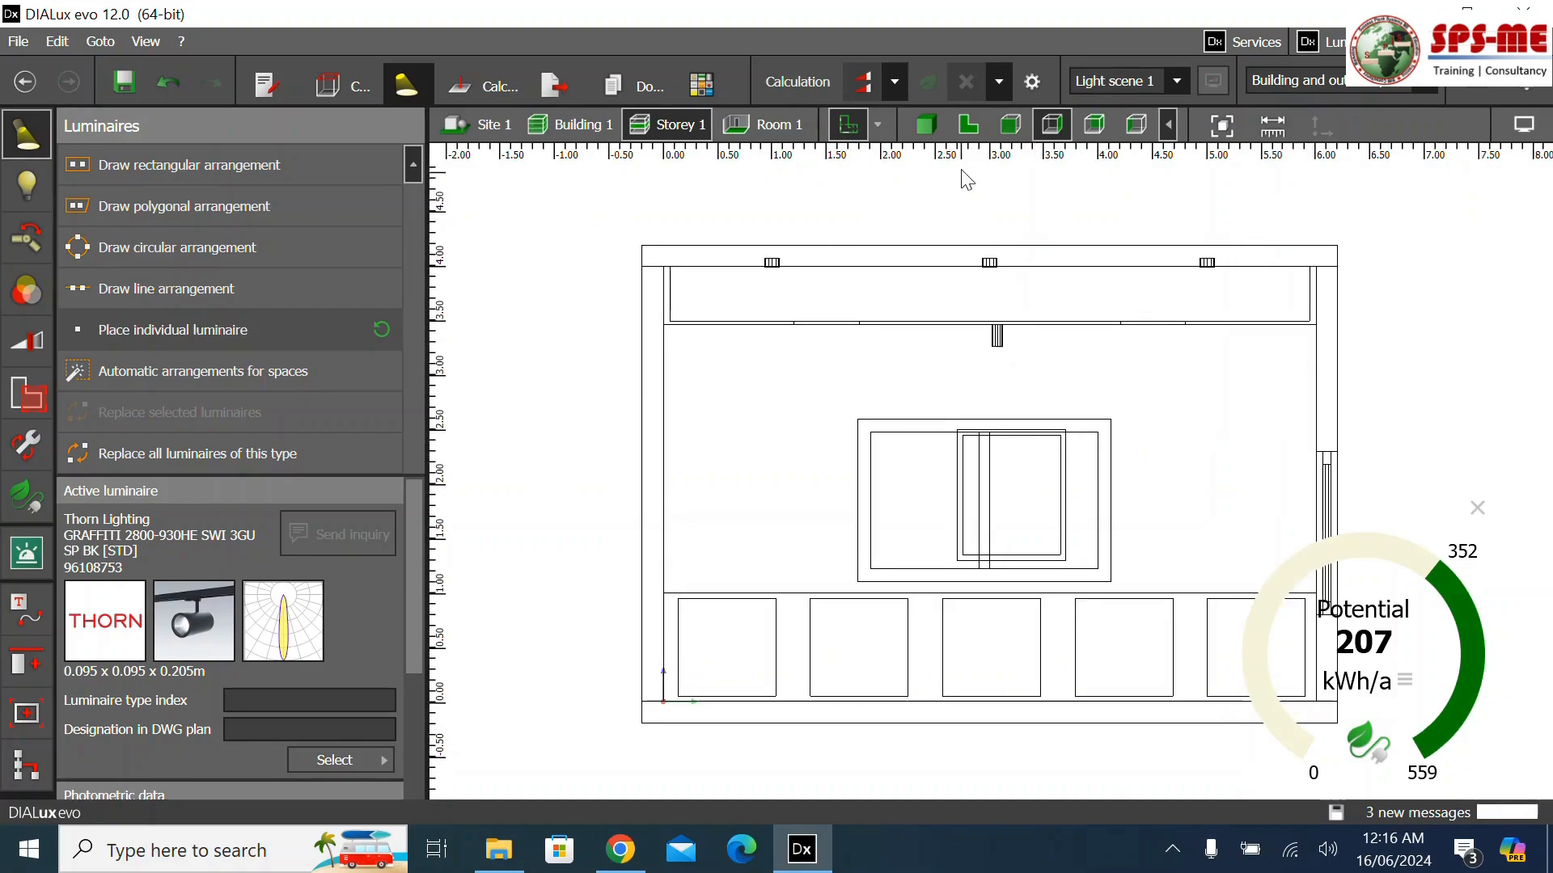
left_click(925, 124)
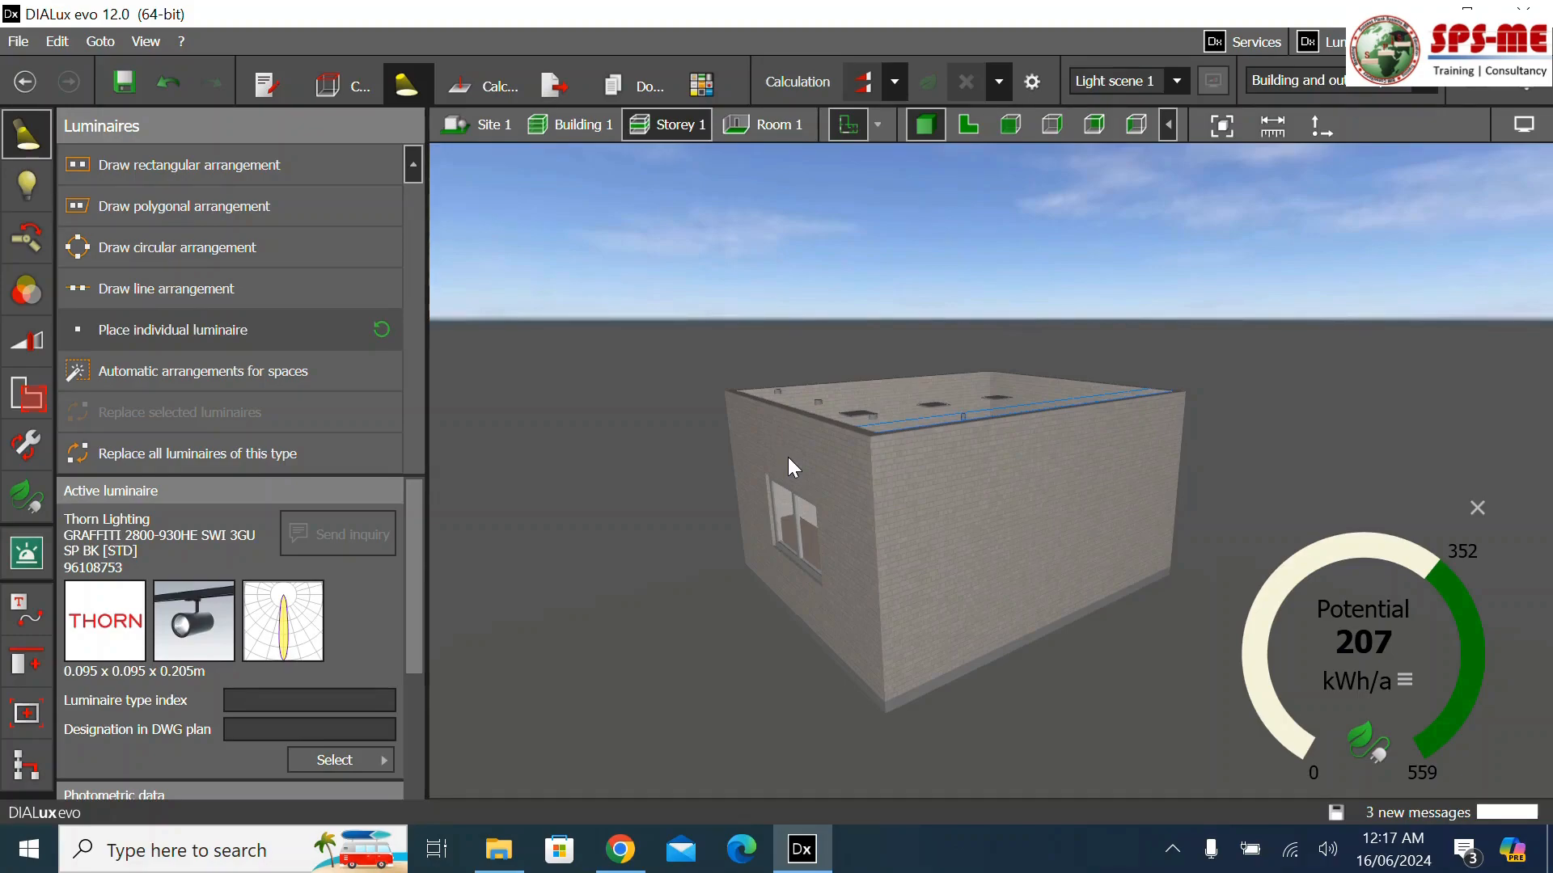
left_click(786, 128)
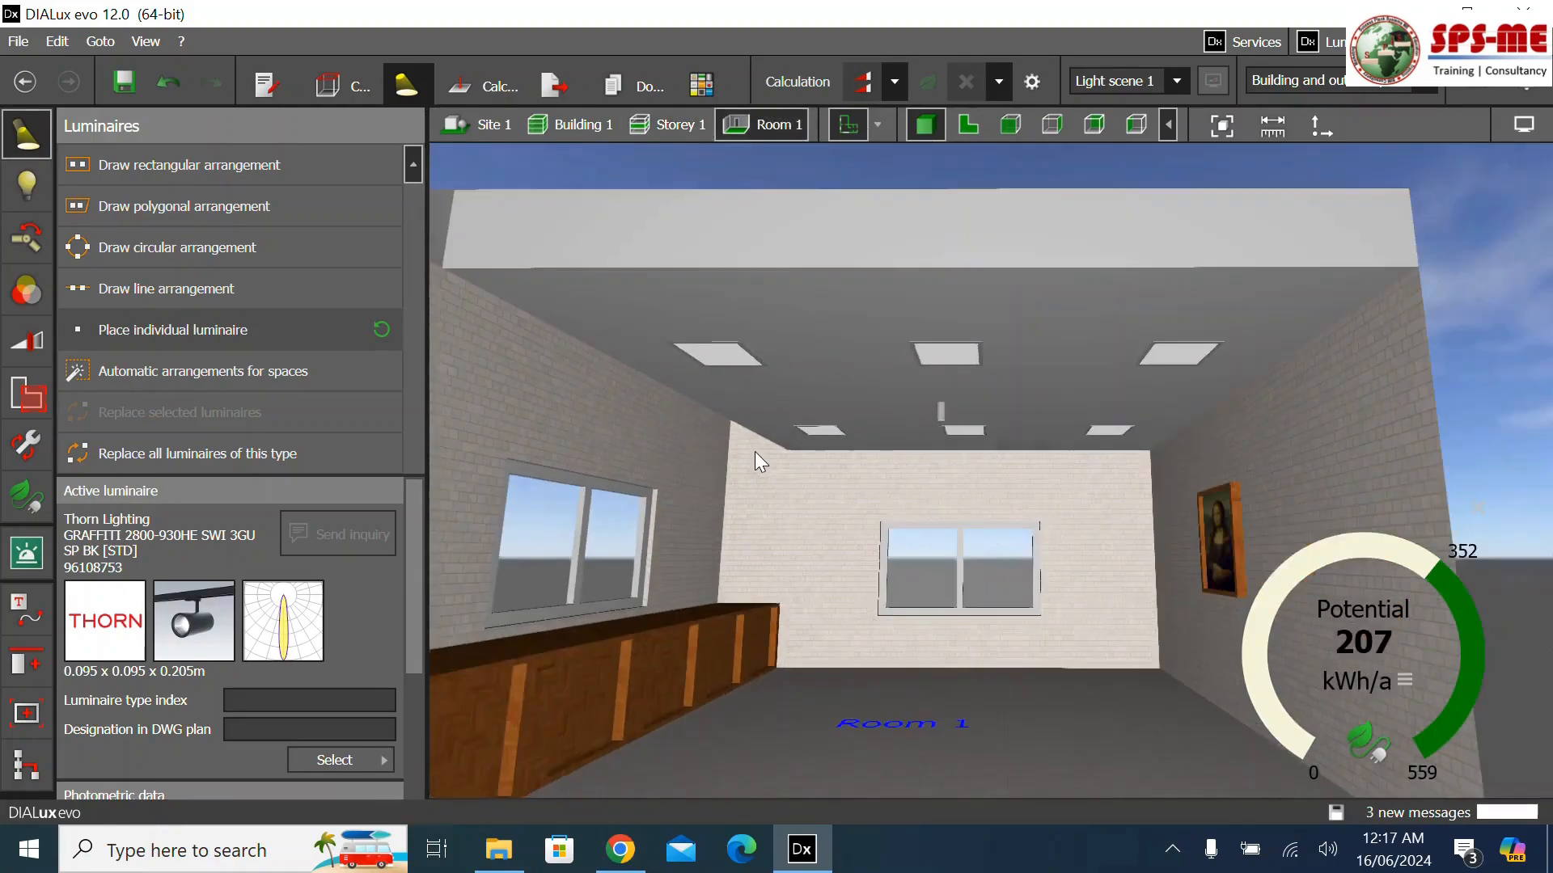
right_click_drag(1016, 632, 1049, 637)
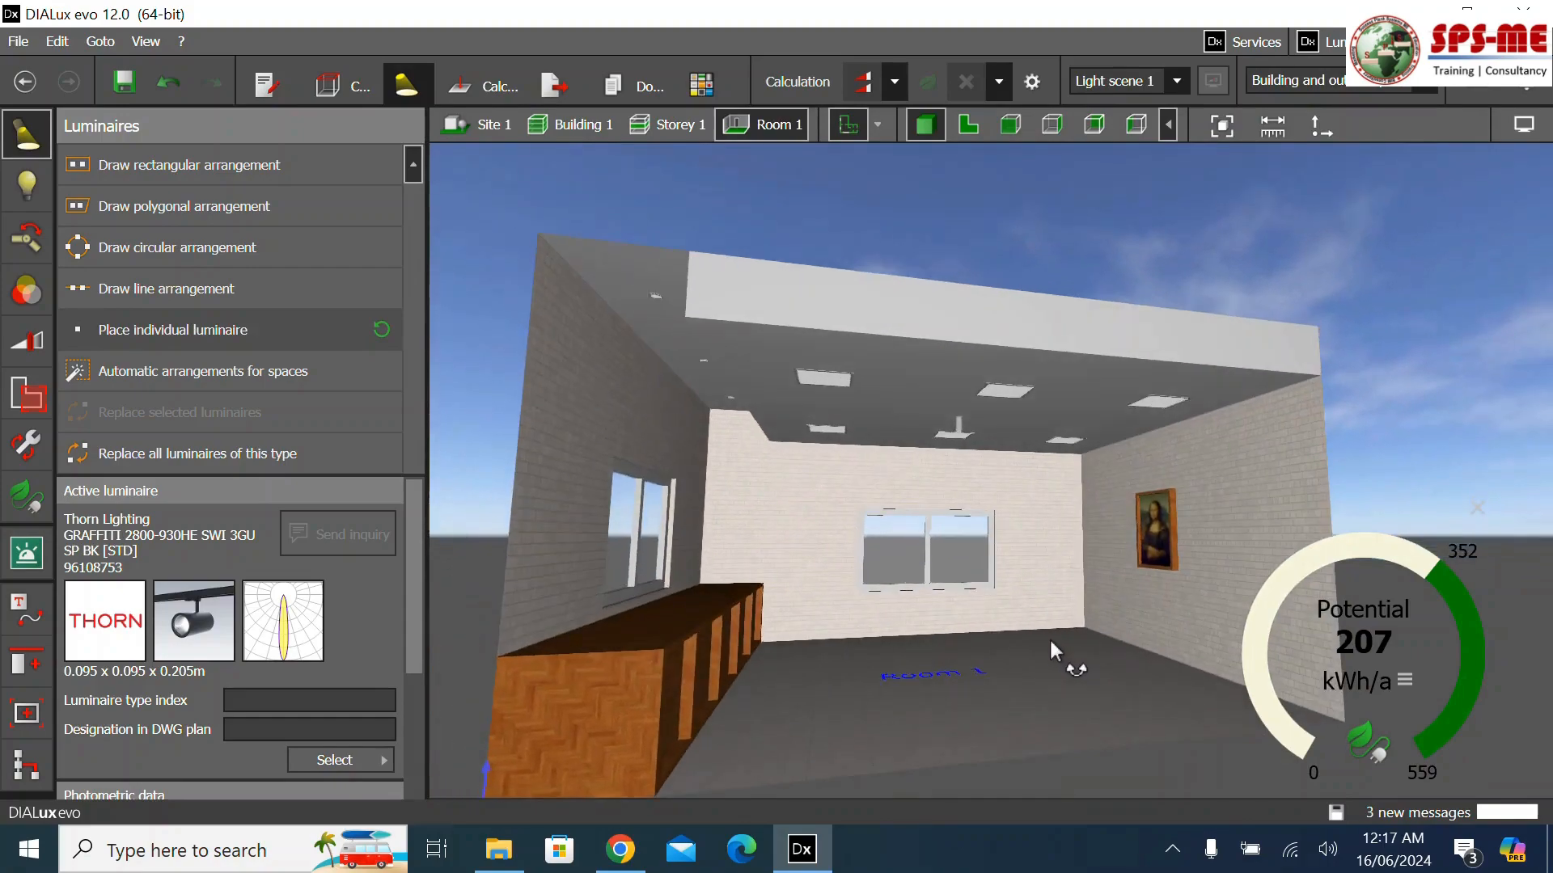
scroll(1127, 569, "up", 4)
scroll(1127, 569, "up", 3)
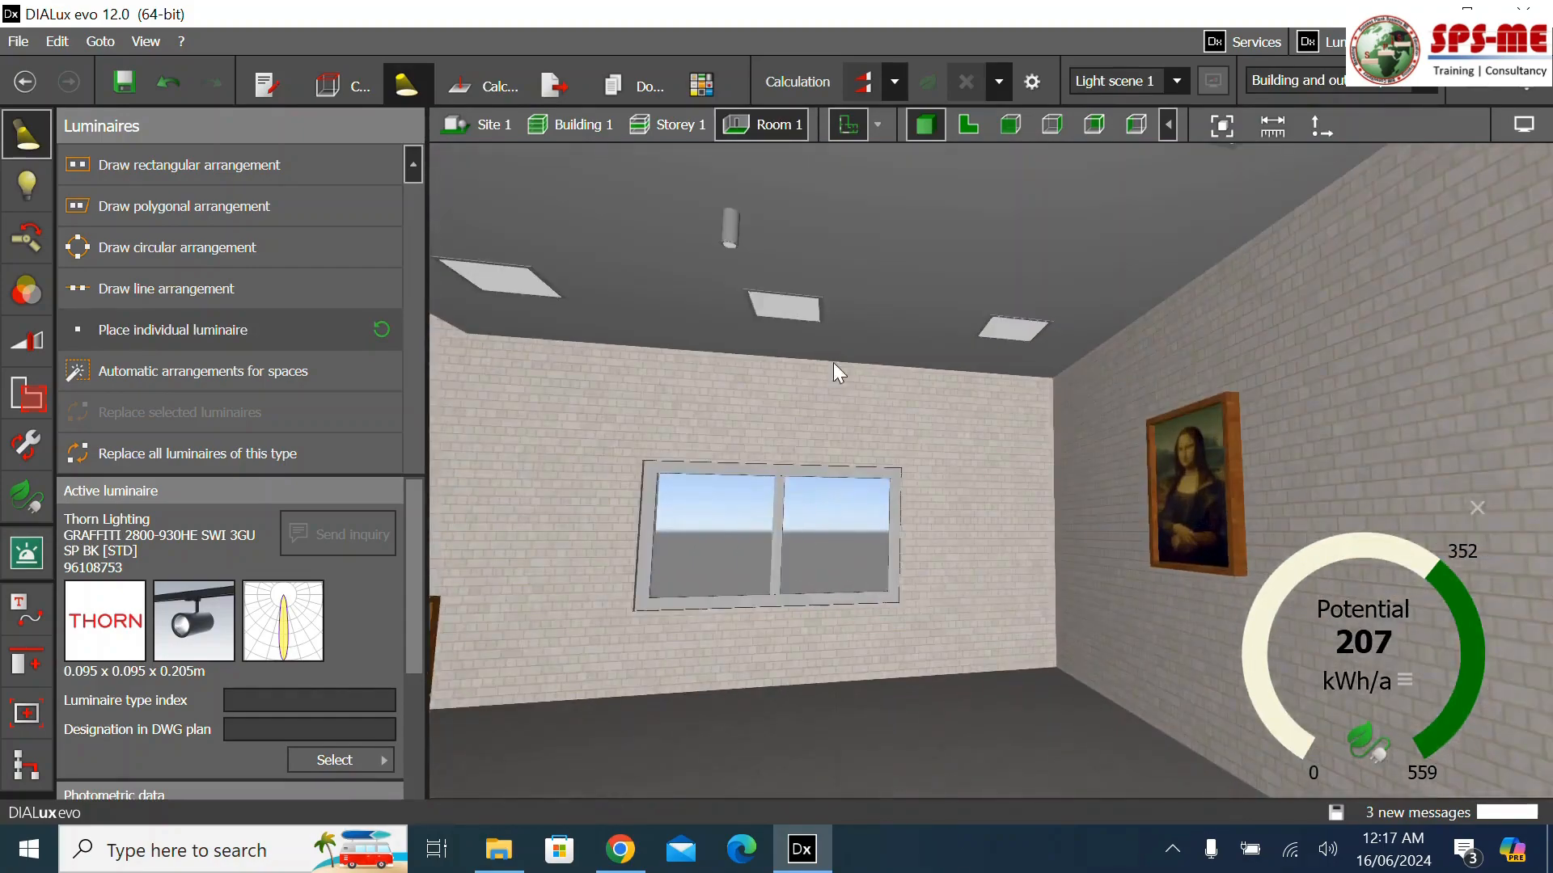
Aim the GRAFFITI spotlight at the Mona Lisa painting by setting its illumination point on the picture
left_click(733, 234)
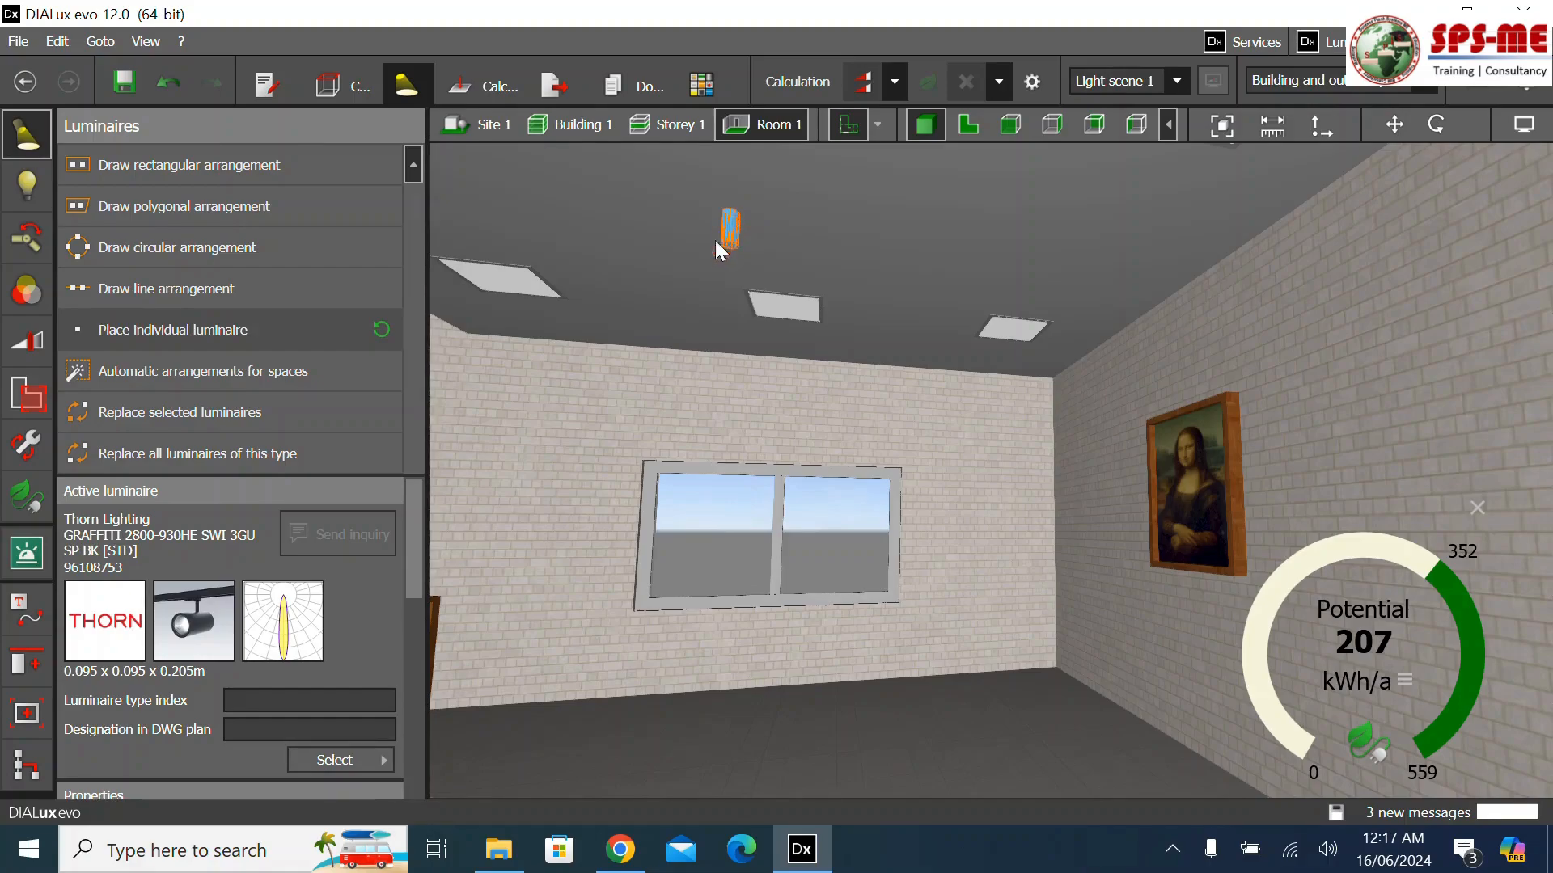
left_click(43, 236)
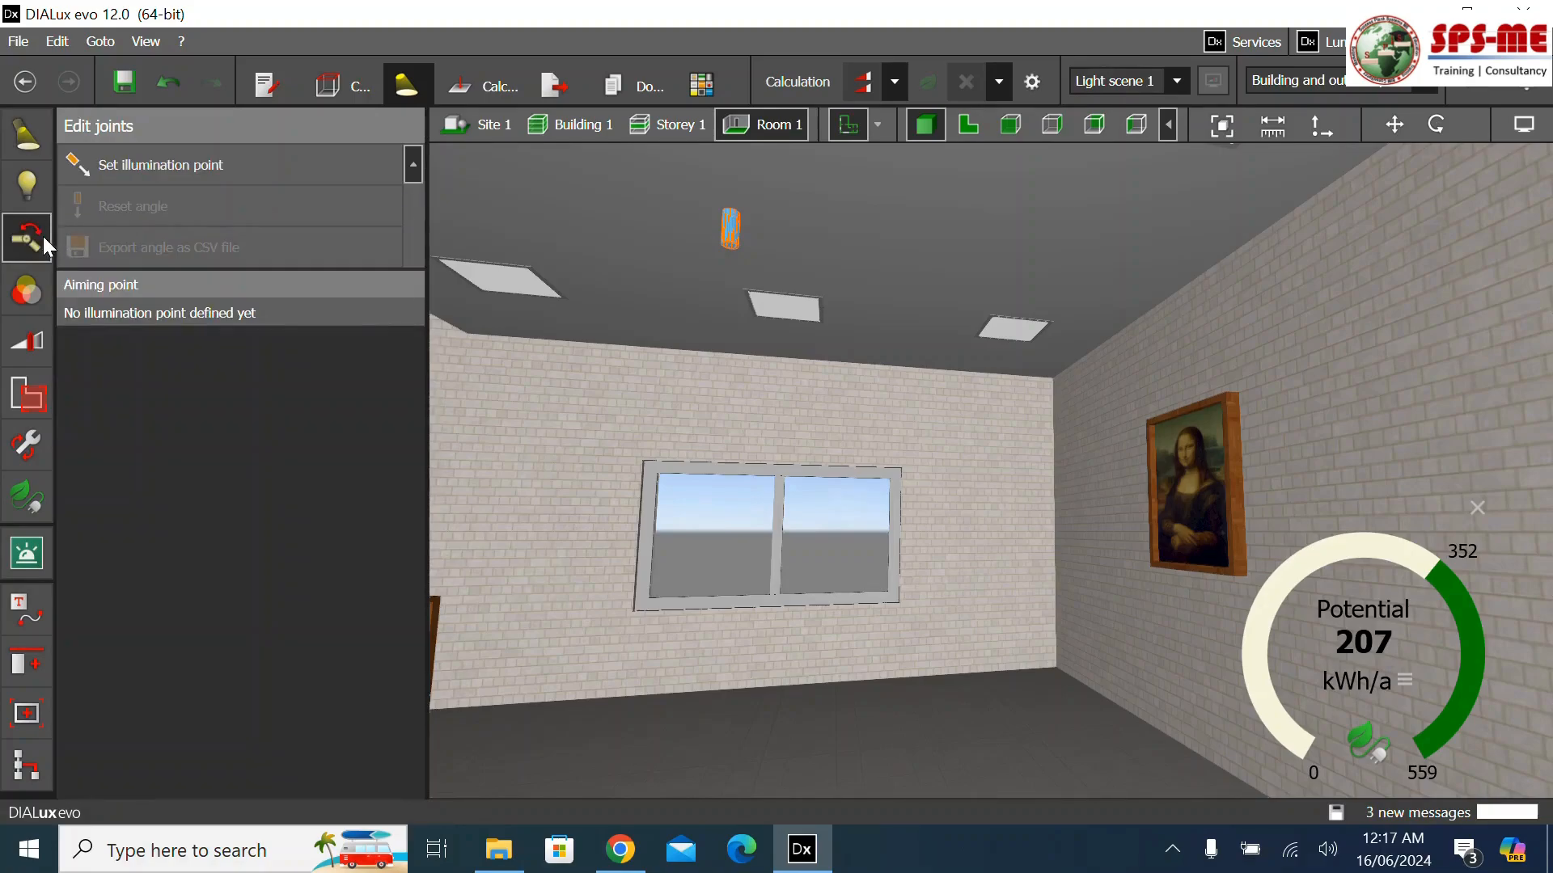
left_click(182, 165)
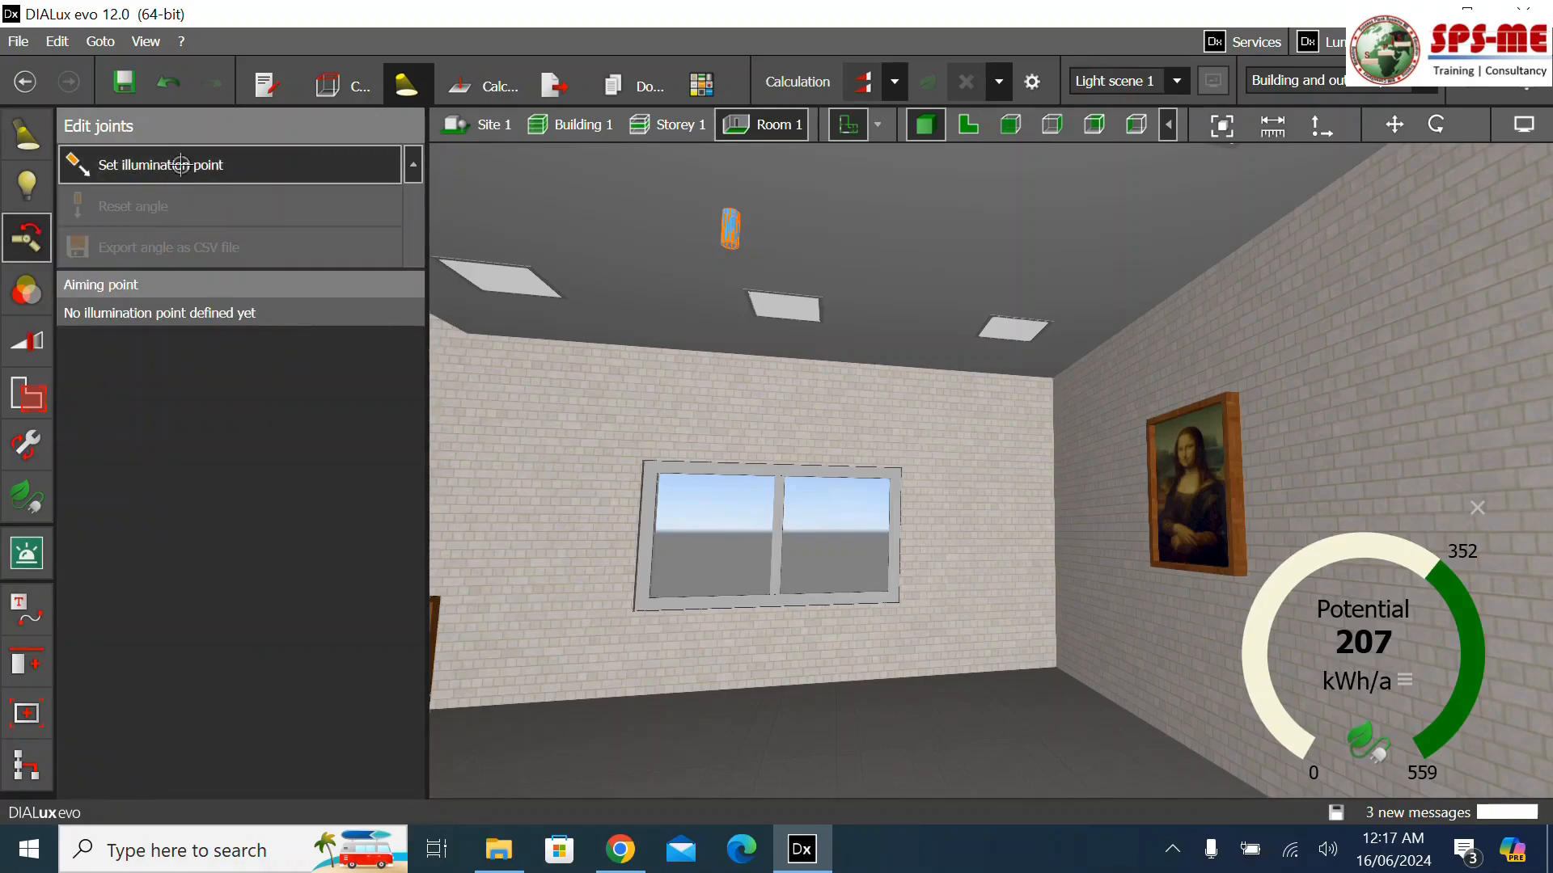
left_click(1195, 499)
left_click(1194, 497)
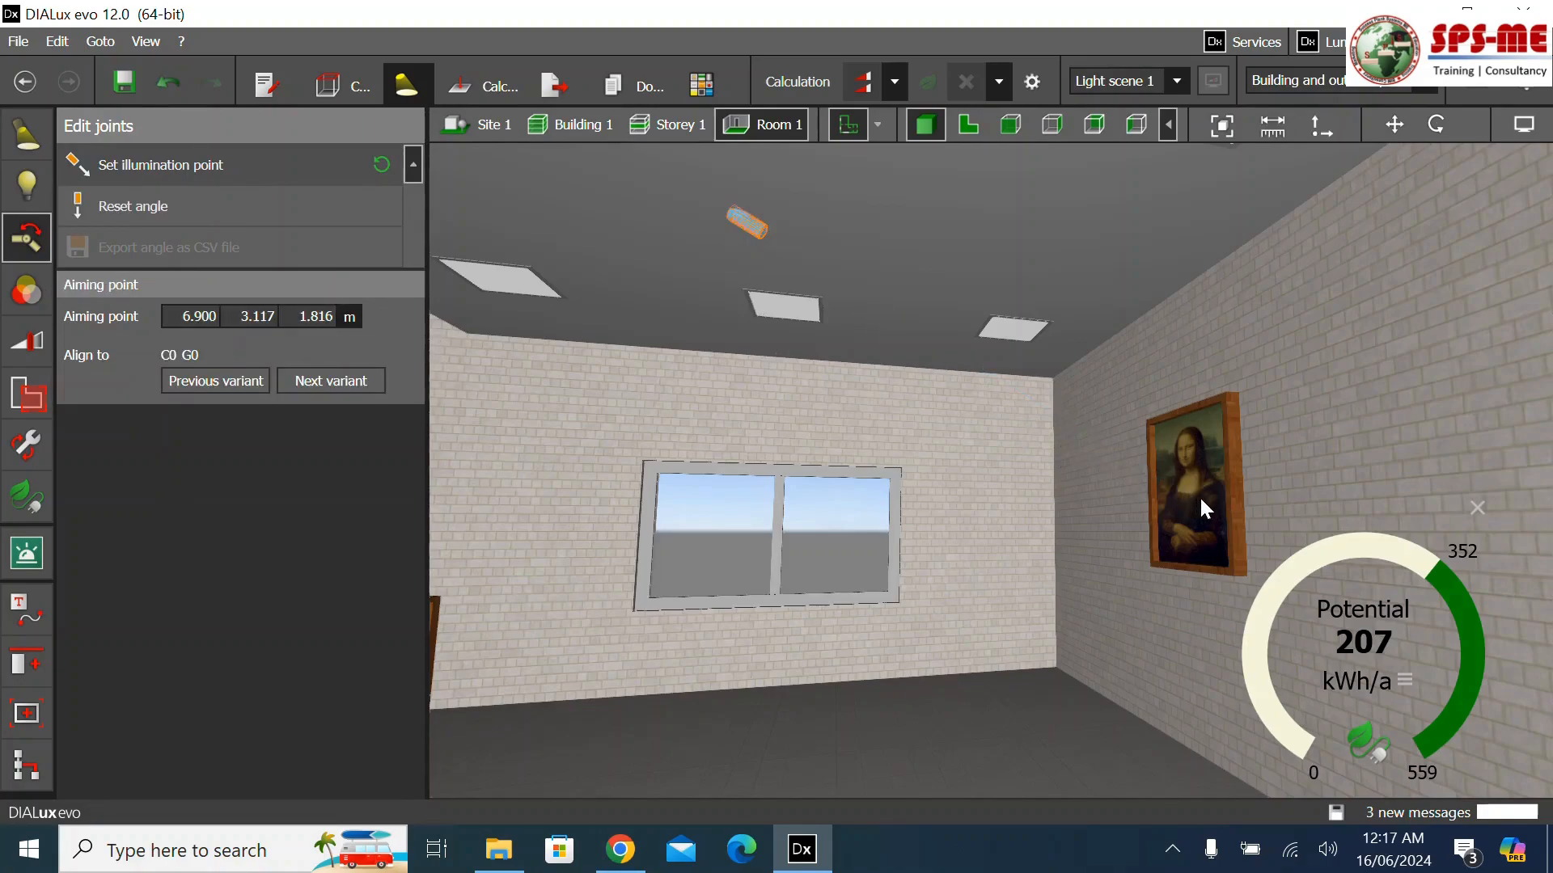
Check the tilted spotlight in a side elevation and in the 3D view of Room 1
left_click(1095, 133)
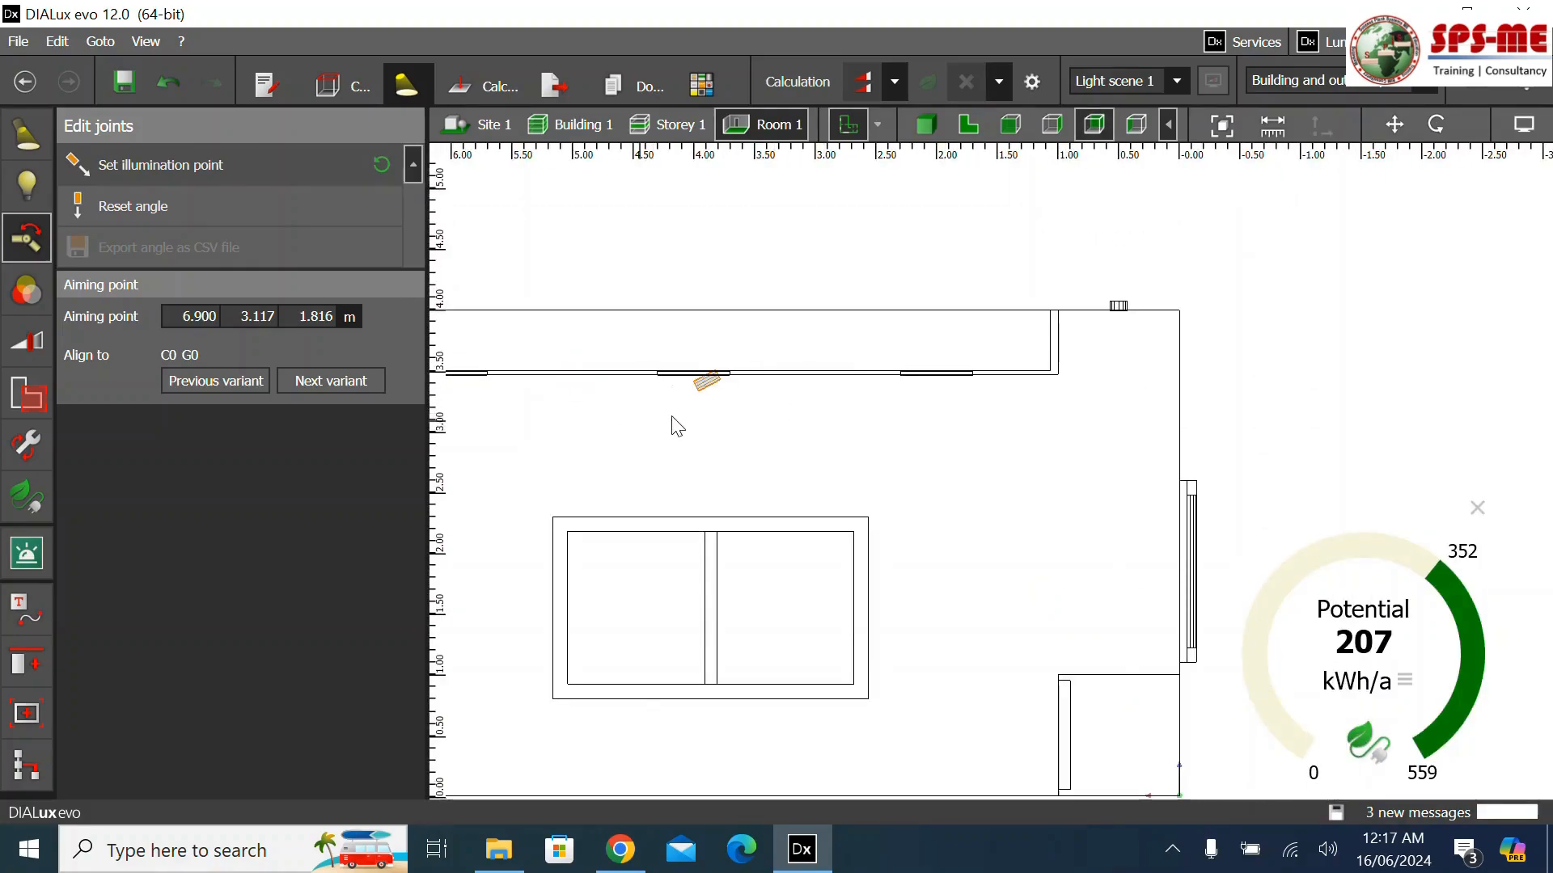
left_click(1340, 368)
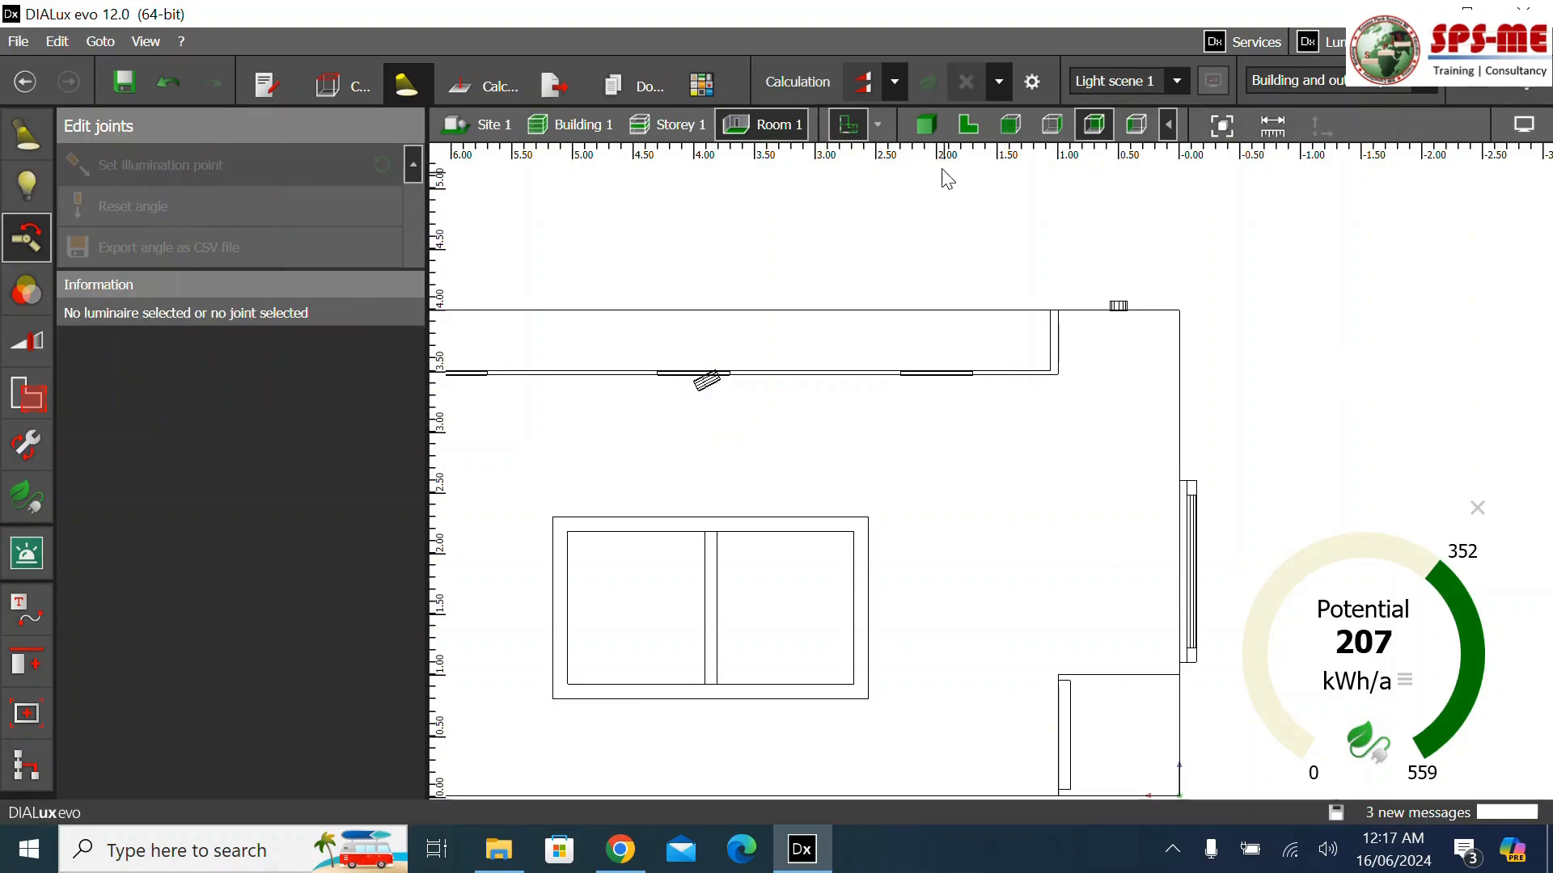
left_click(925, 125)
scroll(1071, 405, "down", 8)
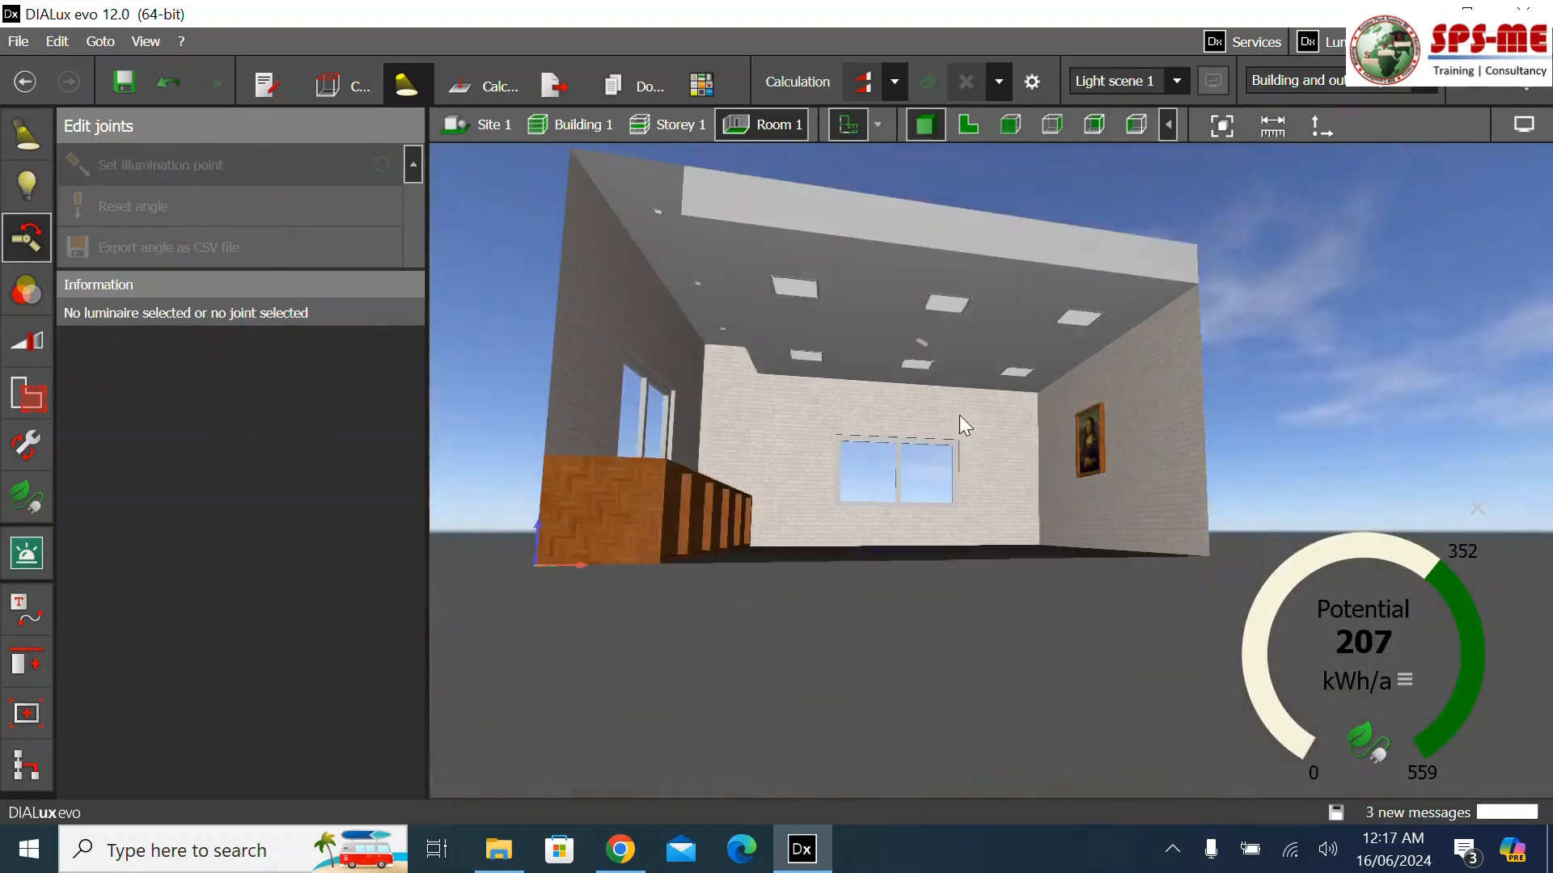
right_click_drag(1177, 517, 1220, 530)
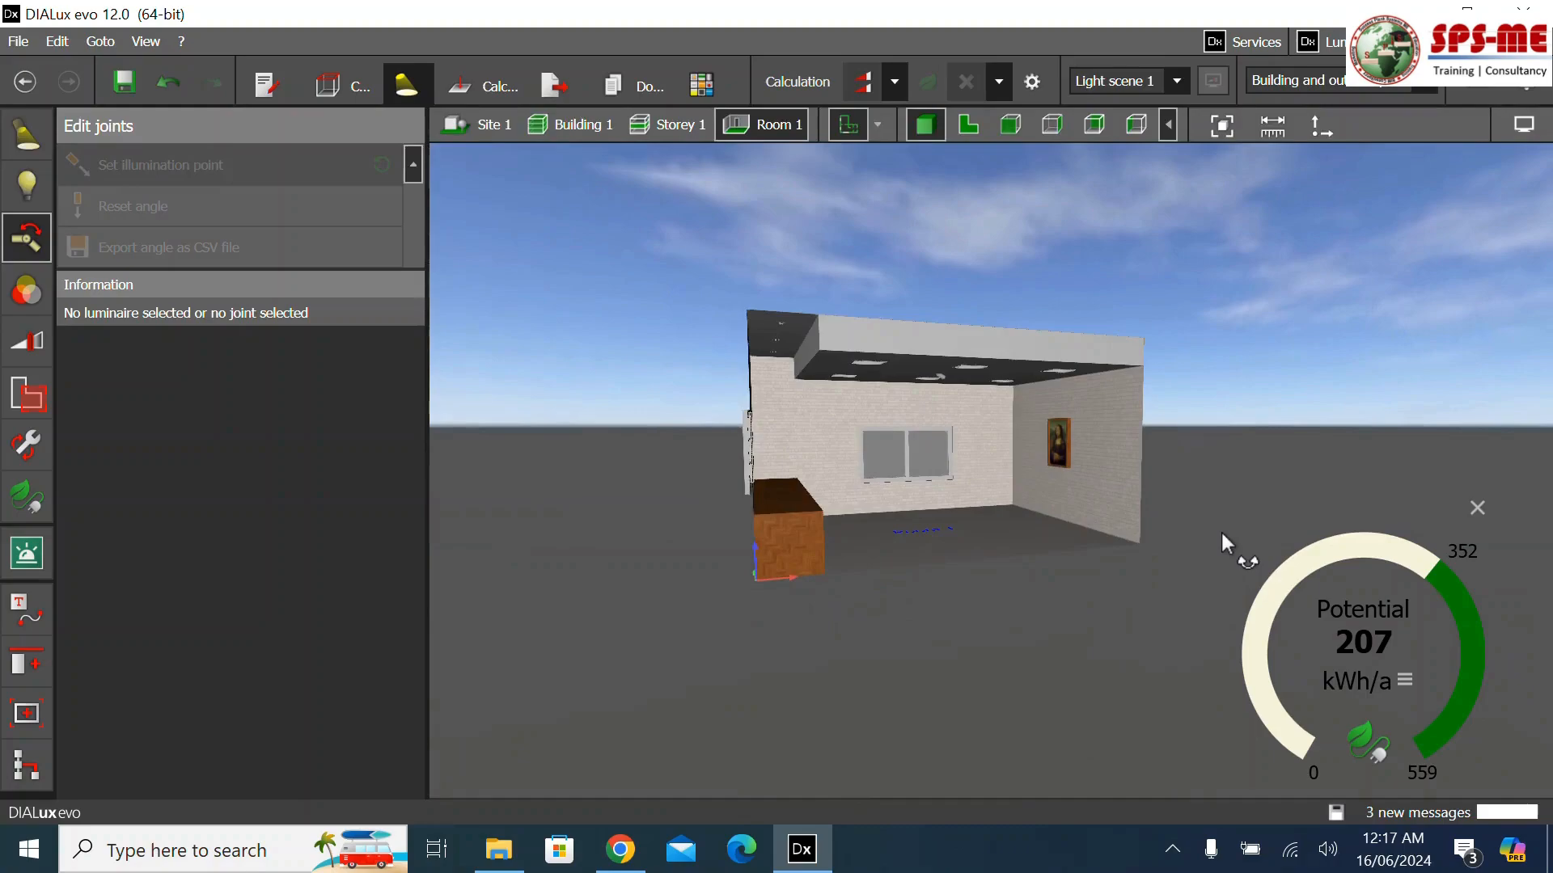
scroll(865, 453, "up", 5)
mouse_move(1078, 627)
left_mouse_down()
mouse_move(1036, 628)
mouse_move(1078, 625)
mouse_move(1061, 624)
left_mouse_up()
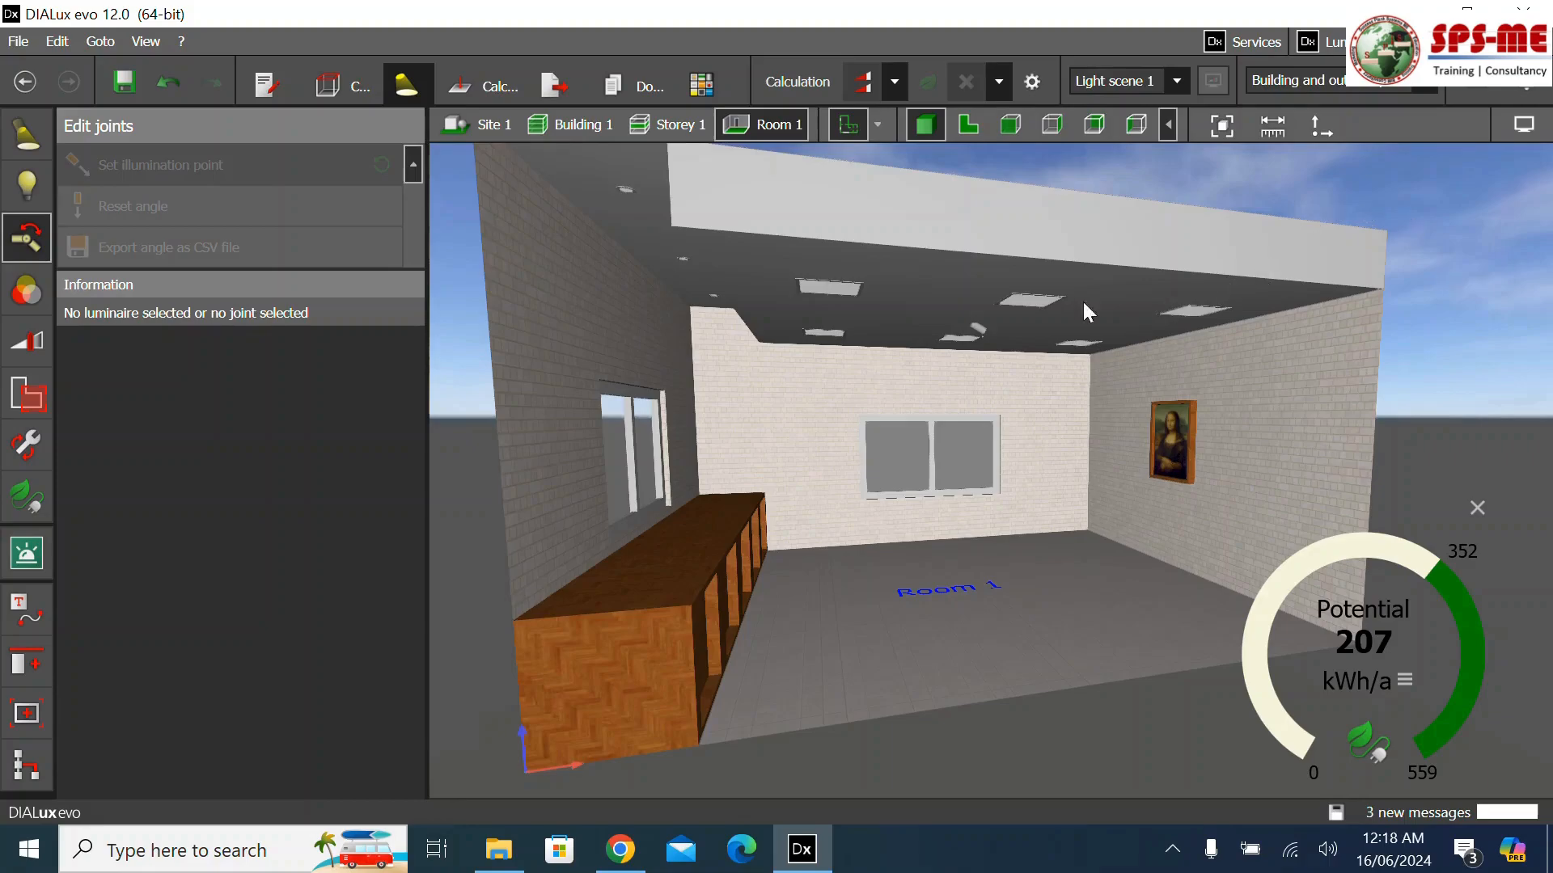
Save a new view of Building 1 from inside the room, facing the wall with the Mona Lisa painting
left_click(959, 132)
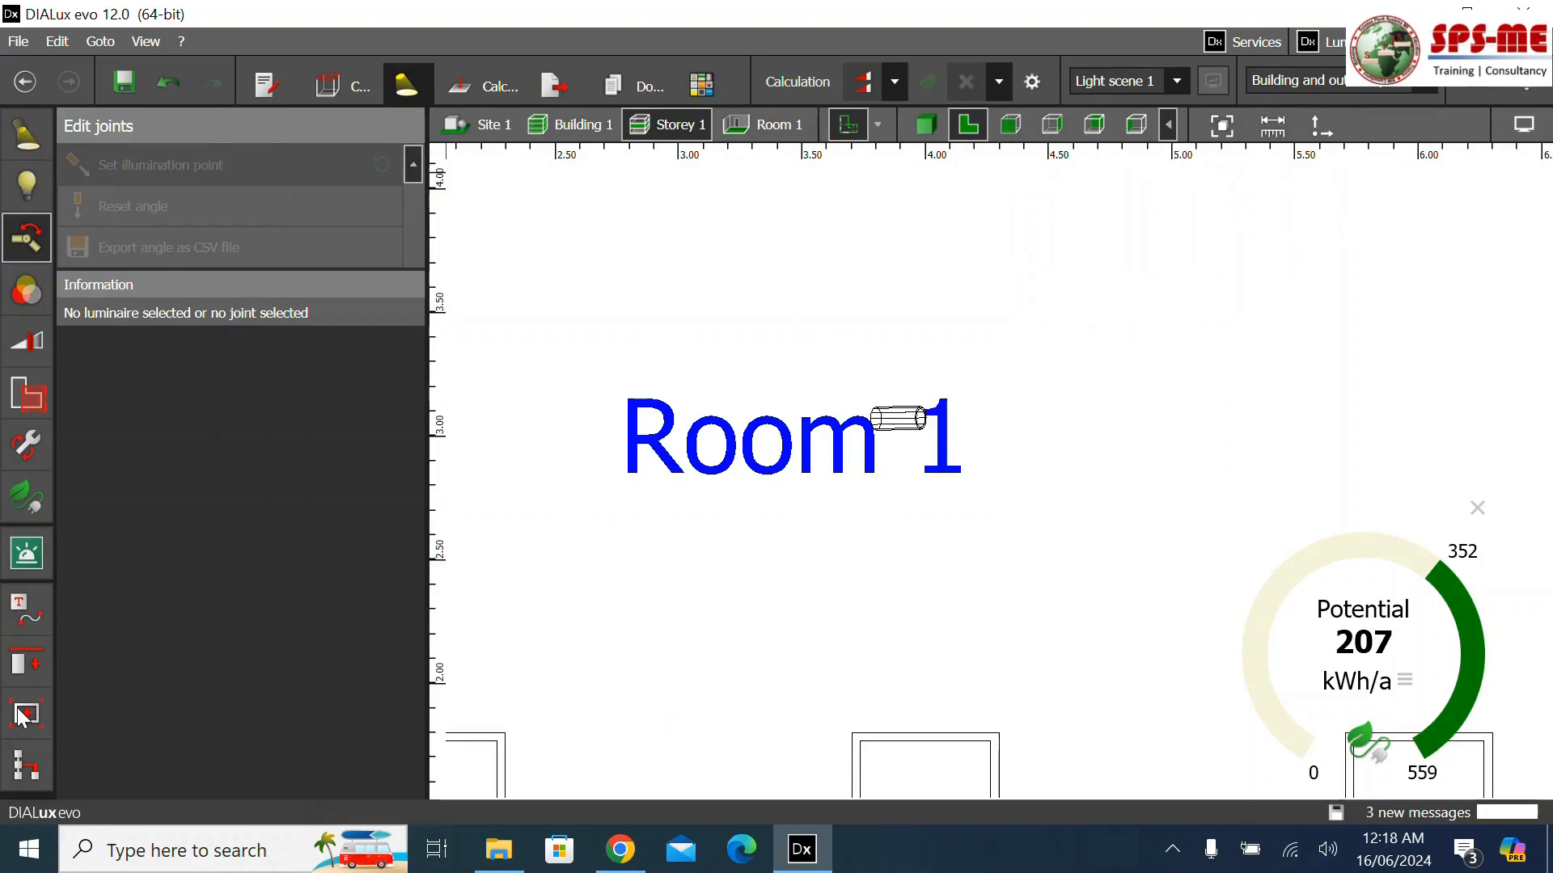
left_click(27, 714)
left_click(89, 576)
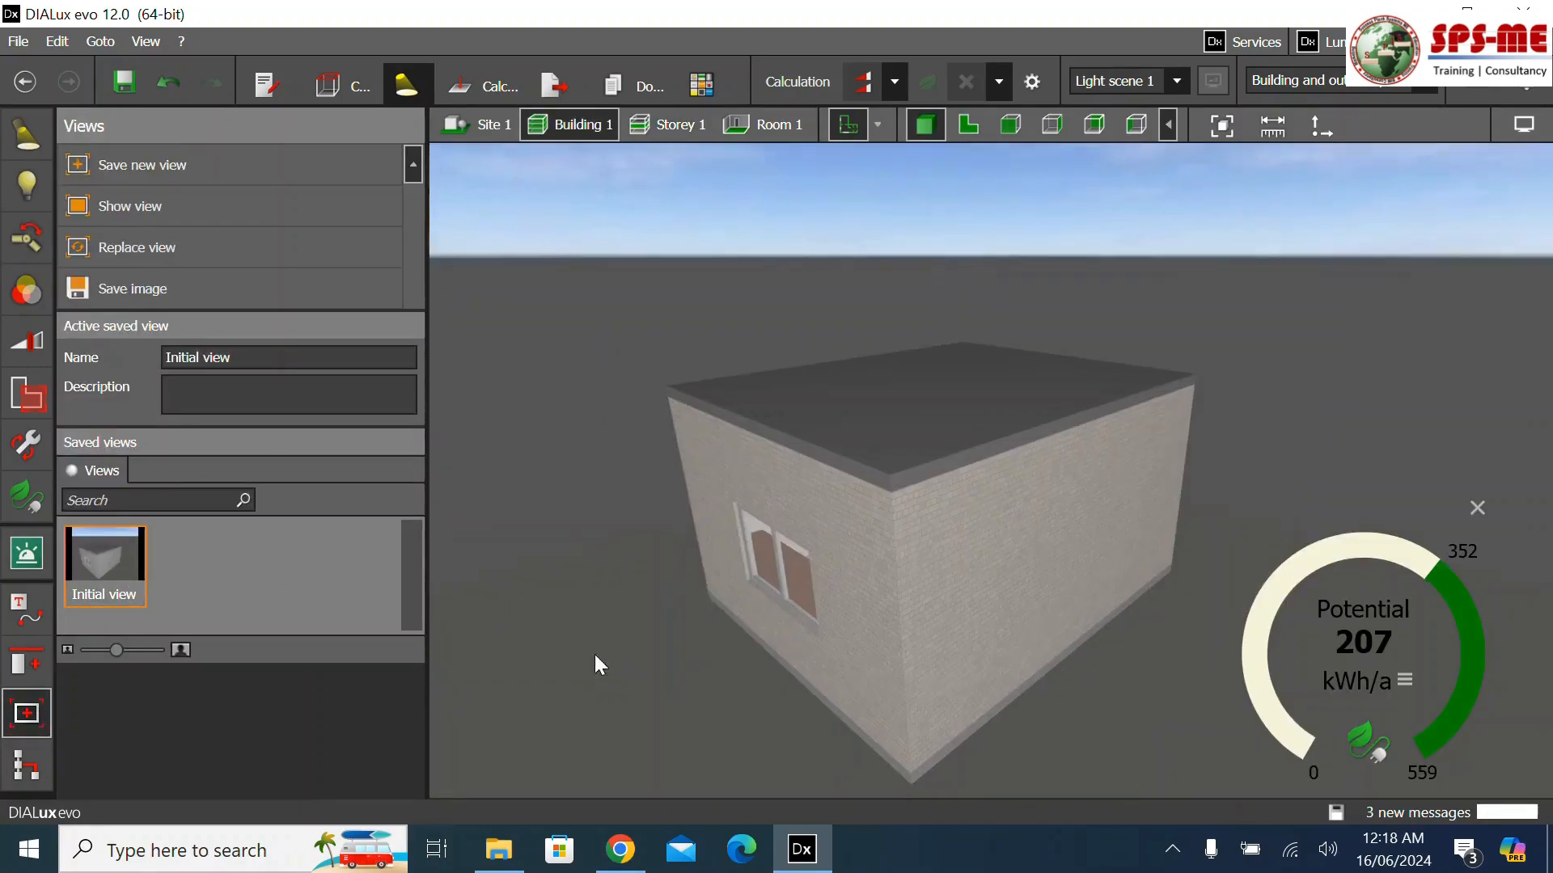
left_click_drag(785, 725, 887, 636)
scroll(934, 472, "up", 8)
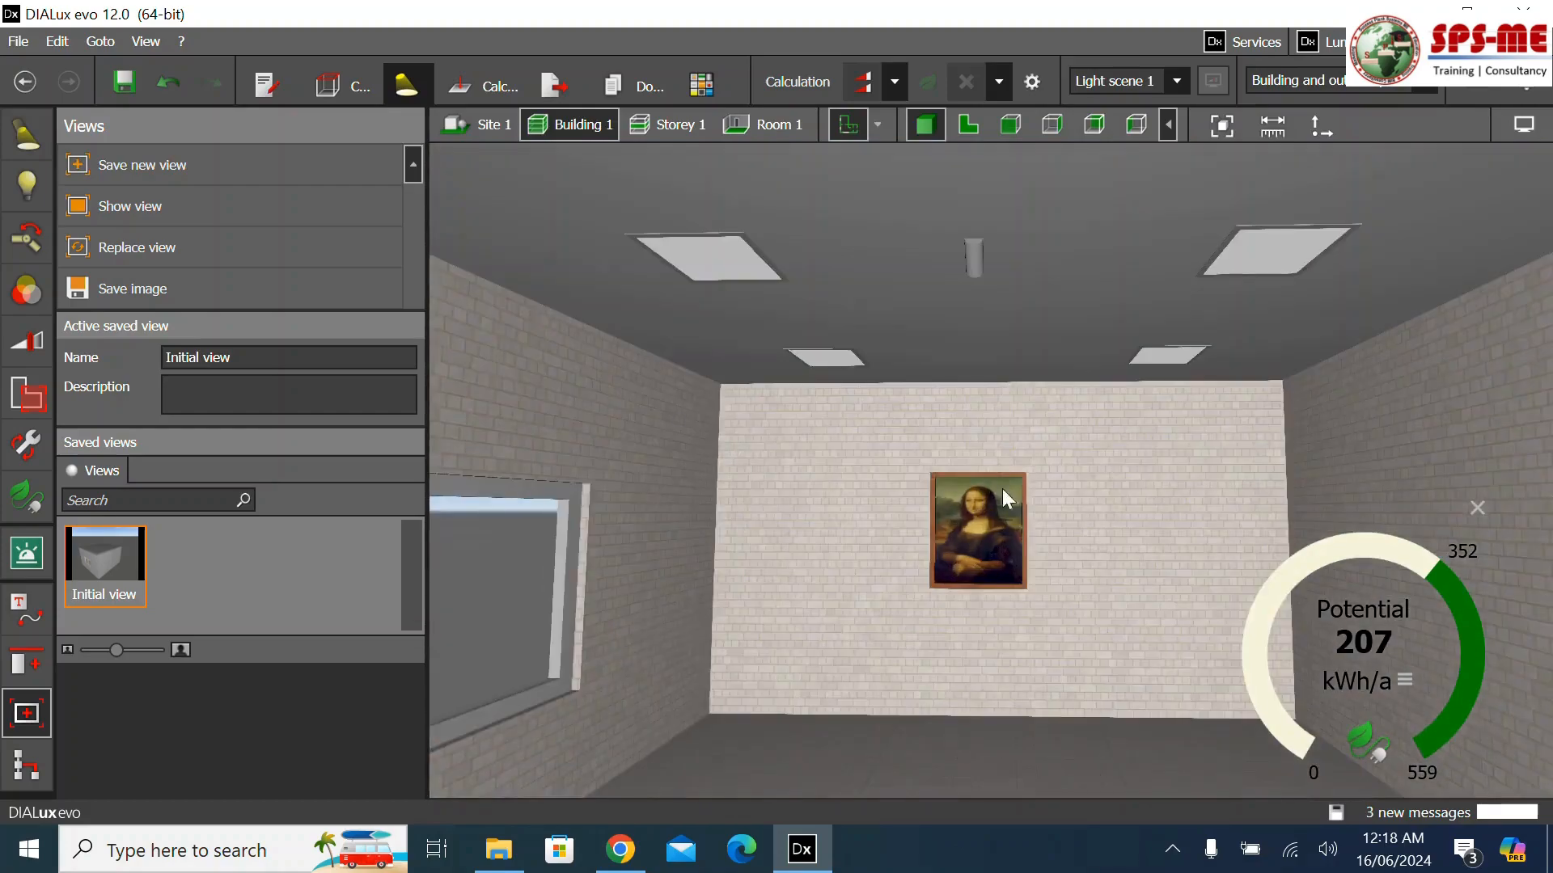
left_click_drag(1013, 737, 1016, 748)
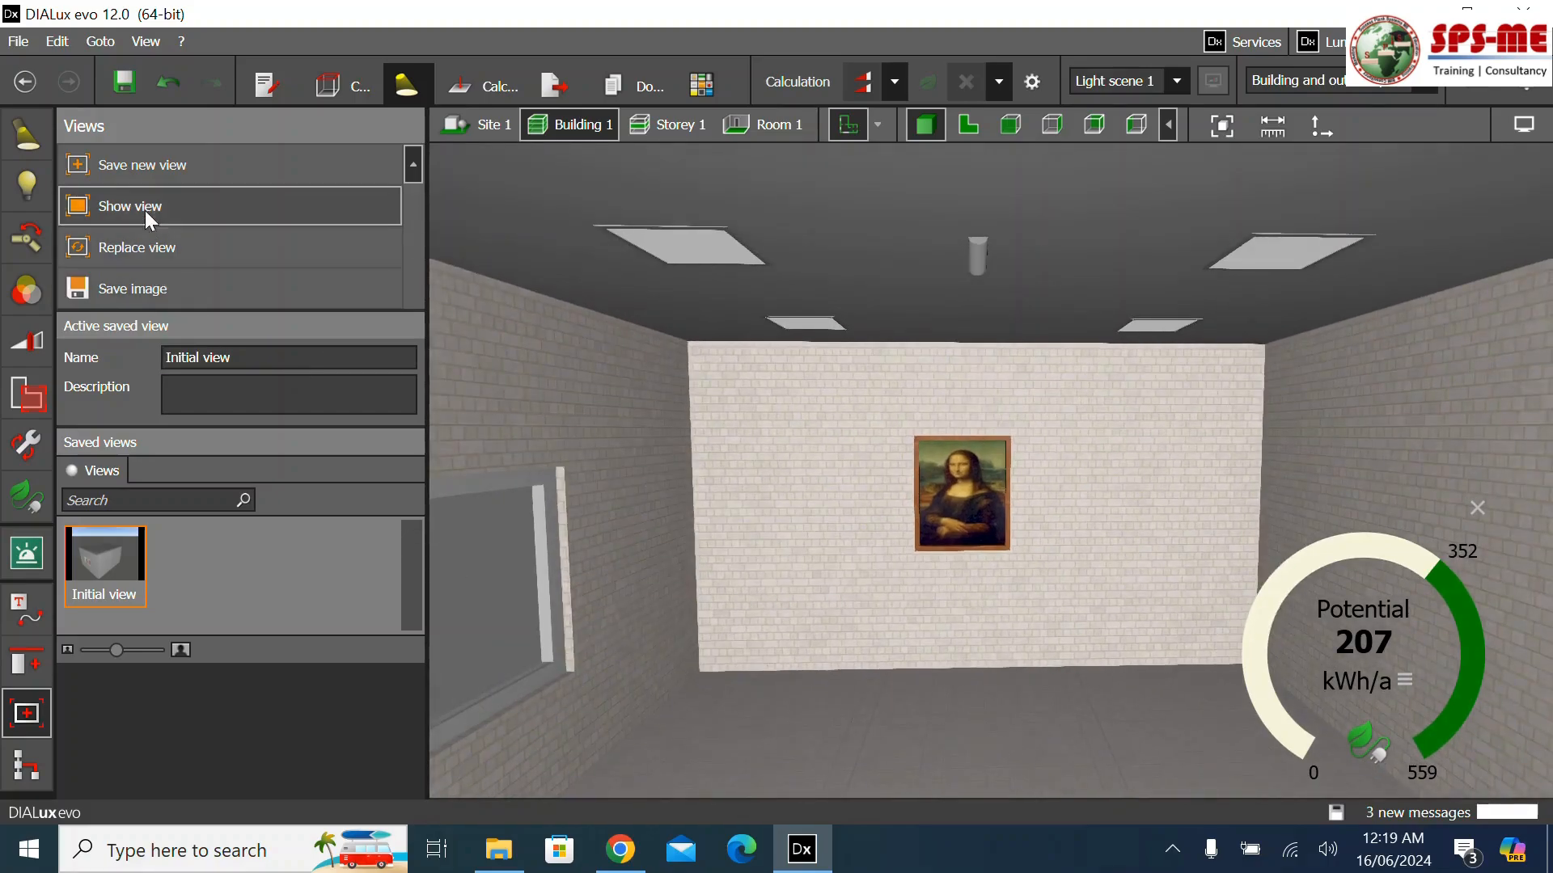
left_click(157, 169)
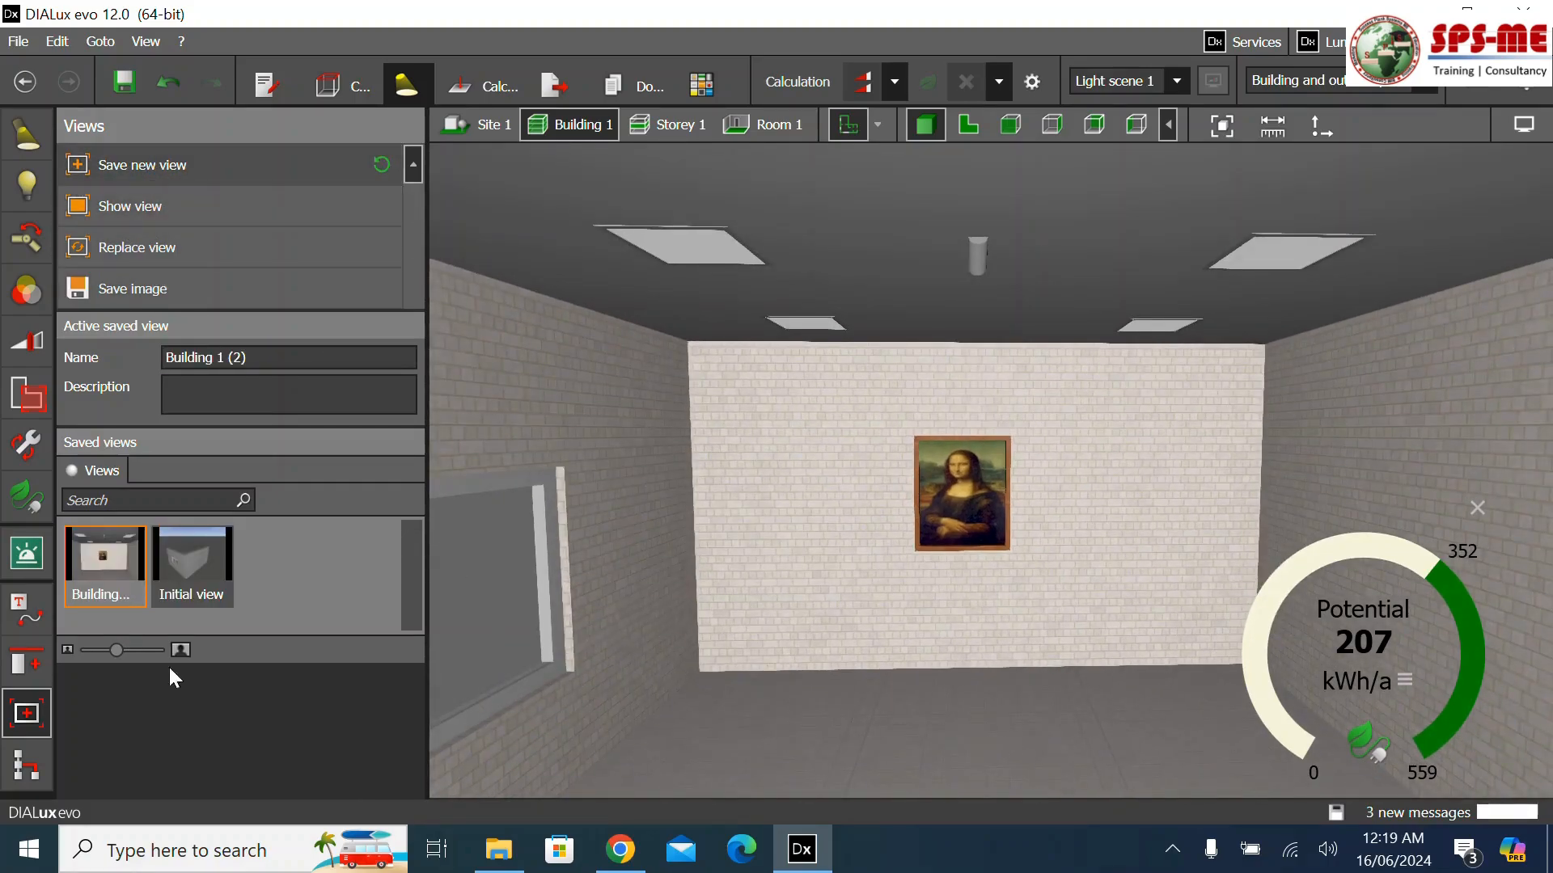
Save another Building 1 view from inside the room, facing the window wall with the wooden cabinets alongside
scroll(896, 500, "down", 5)
scroll(911, 492, "down", 5)
left_click_drag(910, 492, 1008, 656)
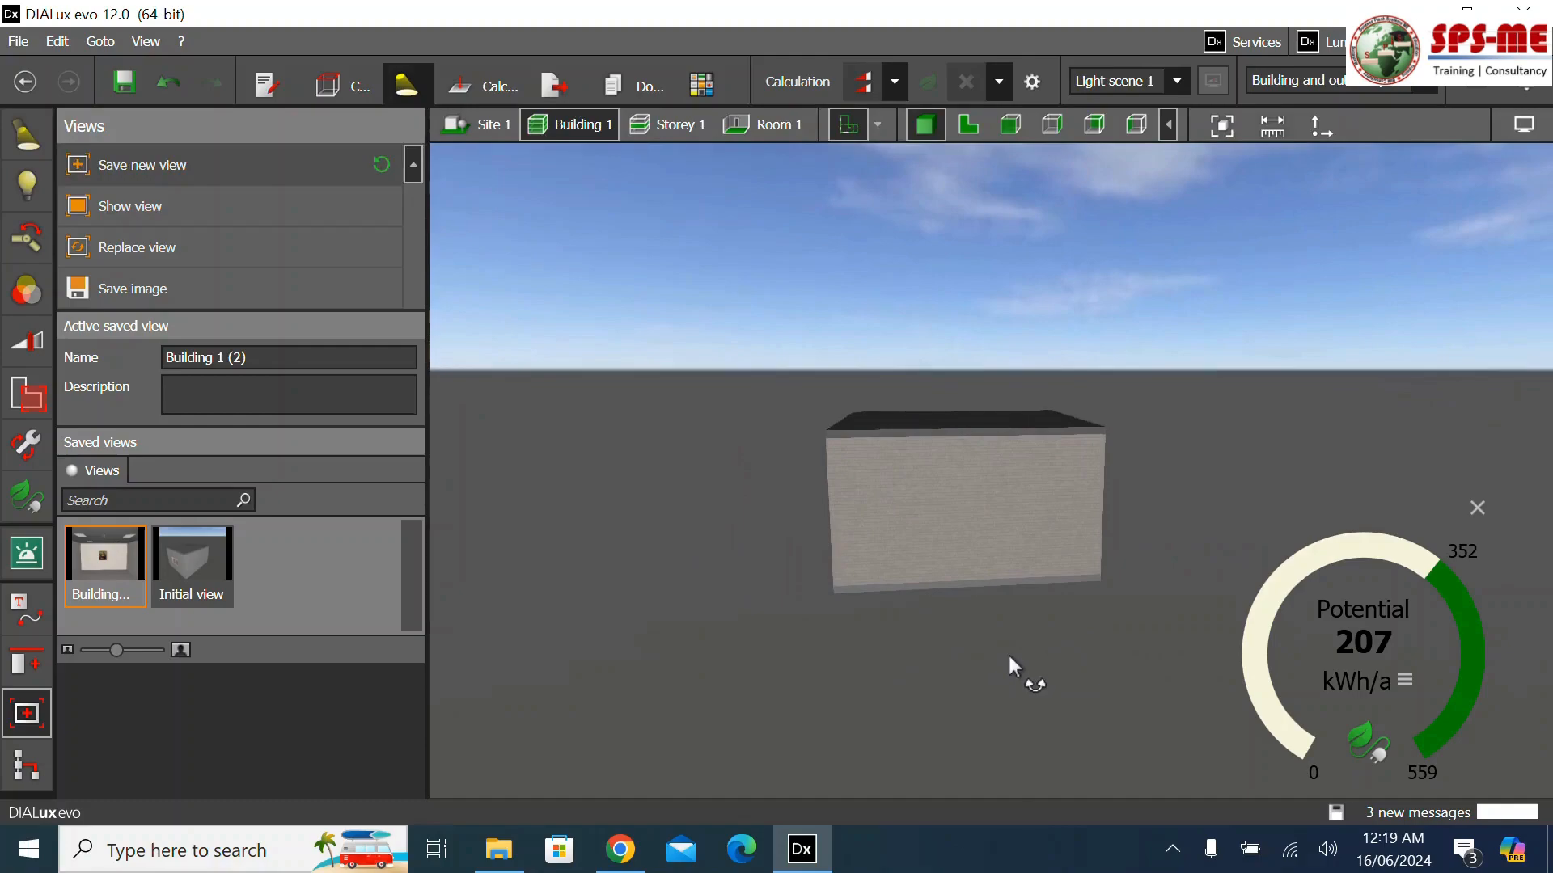
scroll(1007, 503, "up", 10)
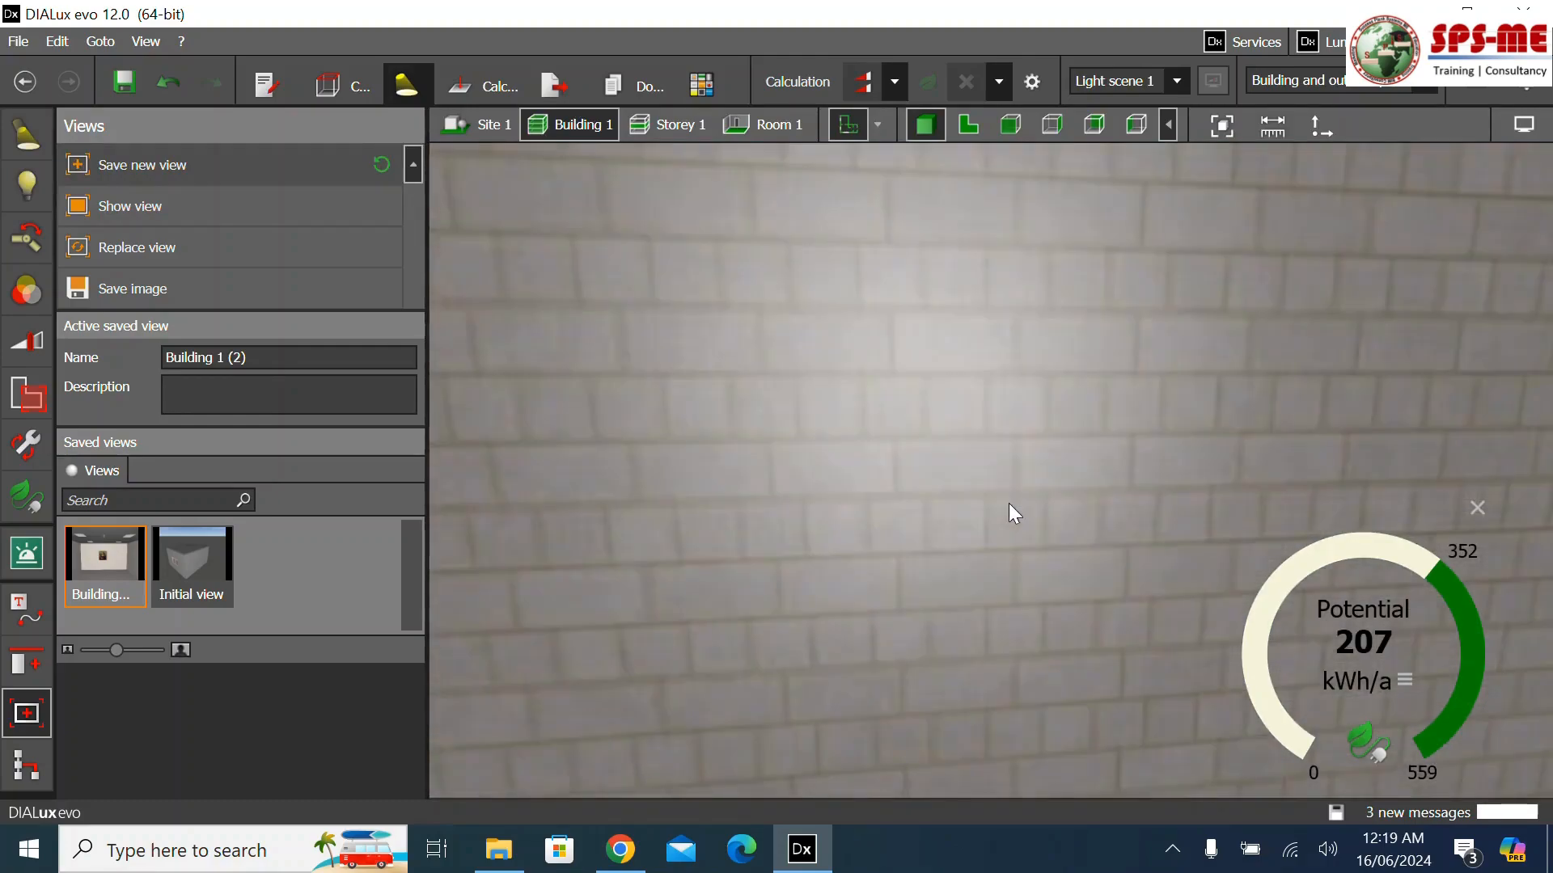
scroll(1007, 503, "up", 3)
left_click_drag(972, 749, 949, 737)
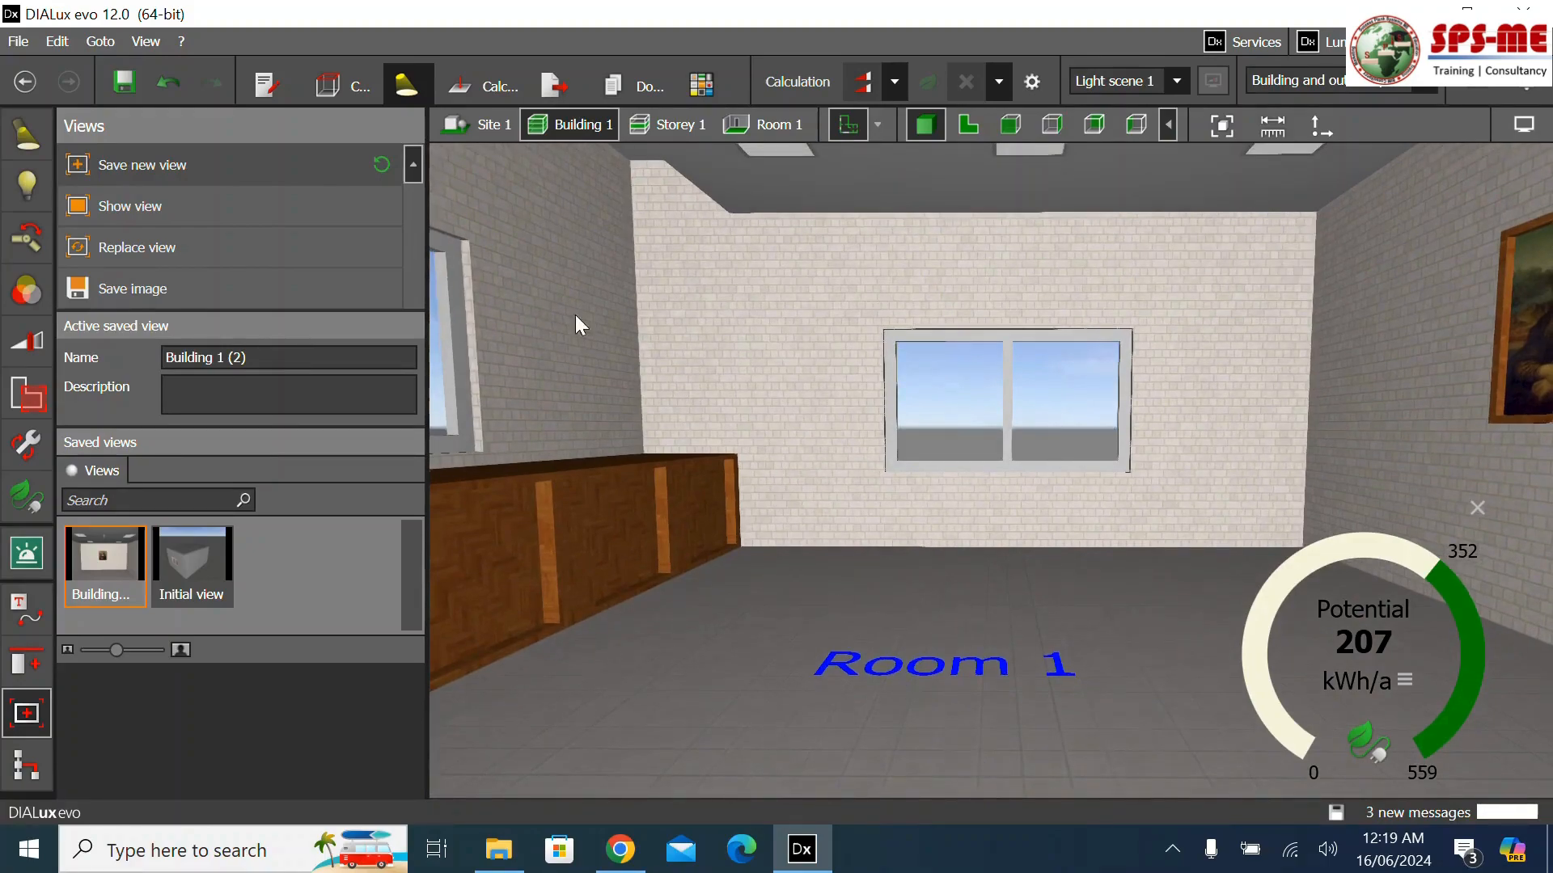
left_click(143, 166)
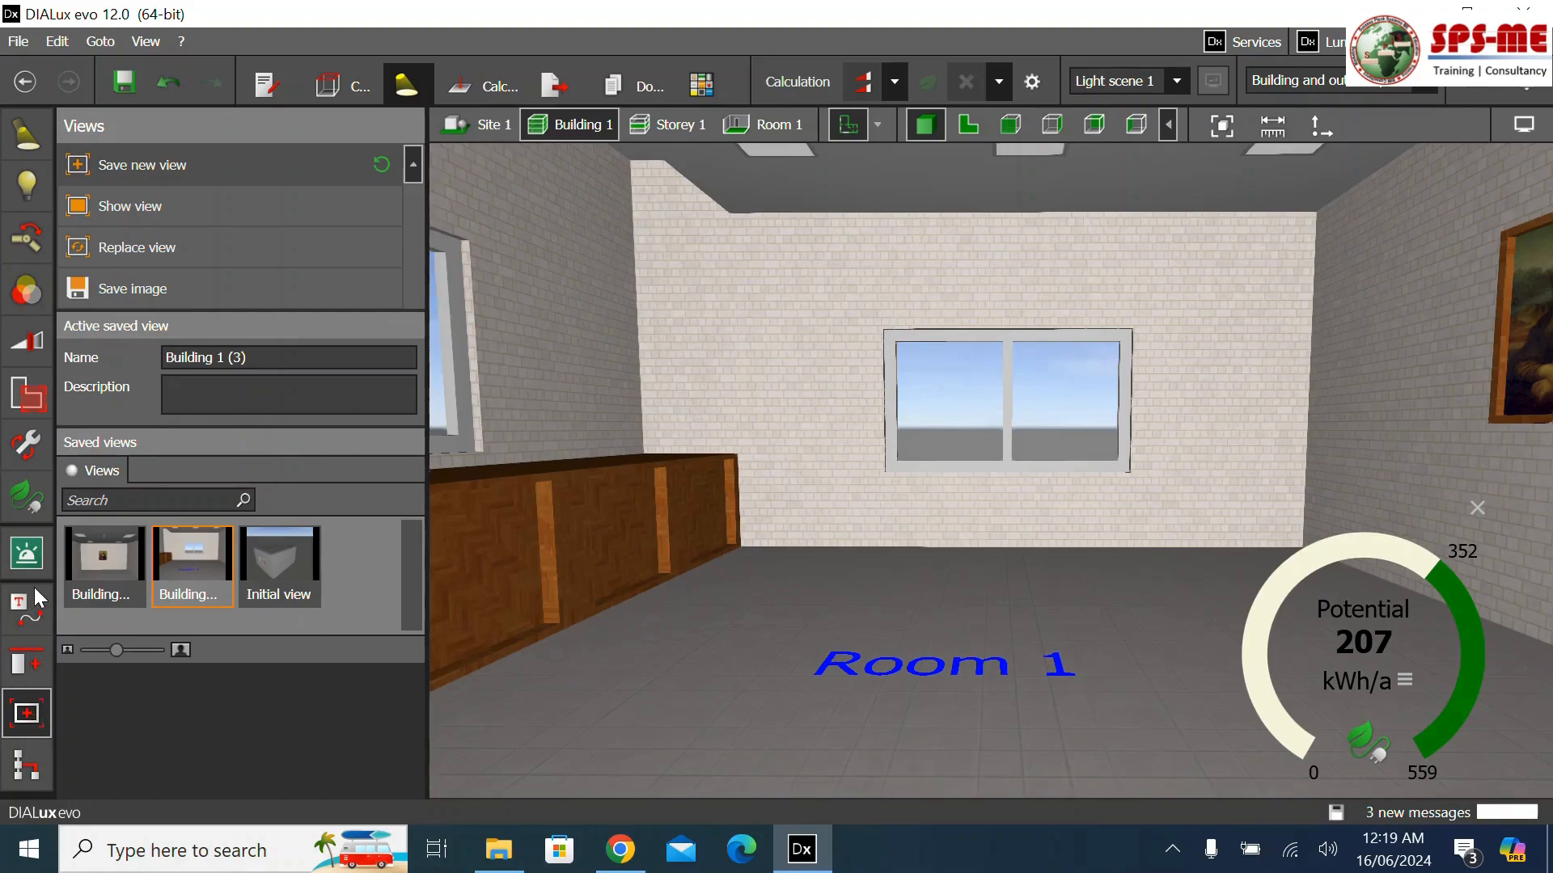
Choose the indoor ceiling texture Roughcast plastering white from the DIALux evo material catalogue and apply it to the room's ceiling
left_click(330, 85)
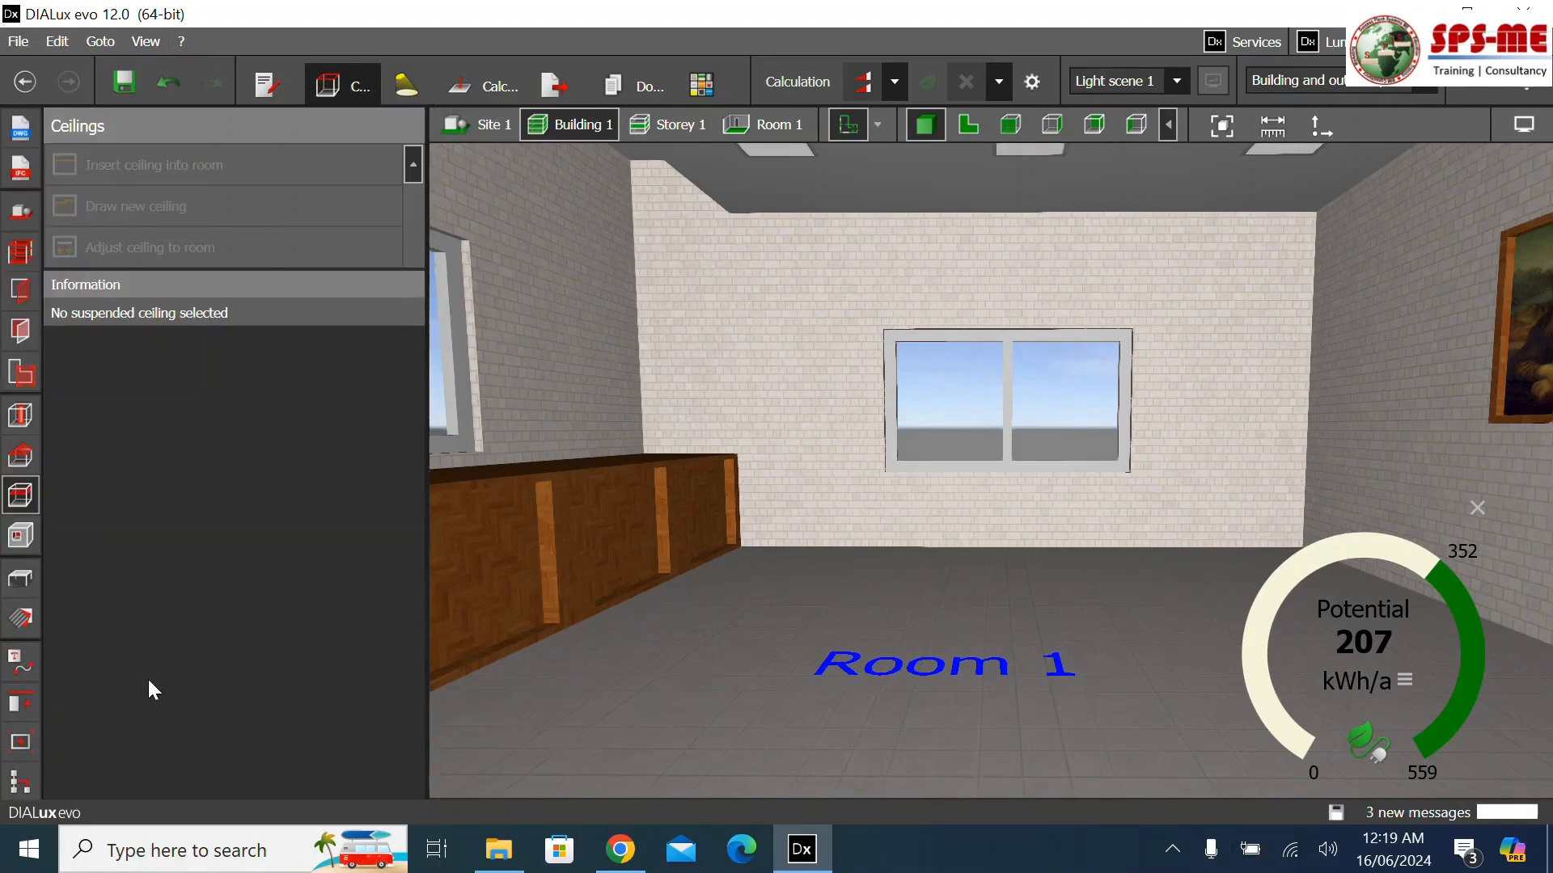
left_click(21, 620)
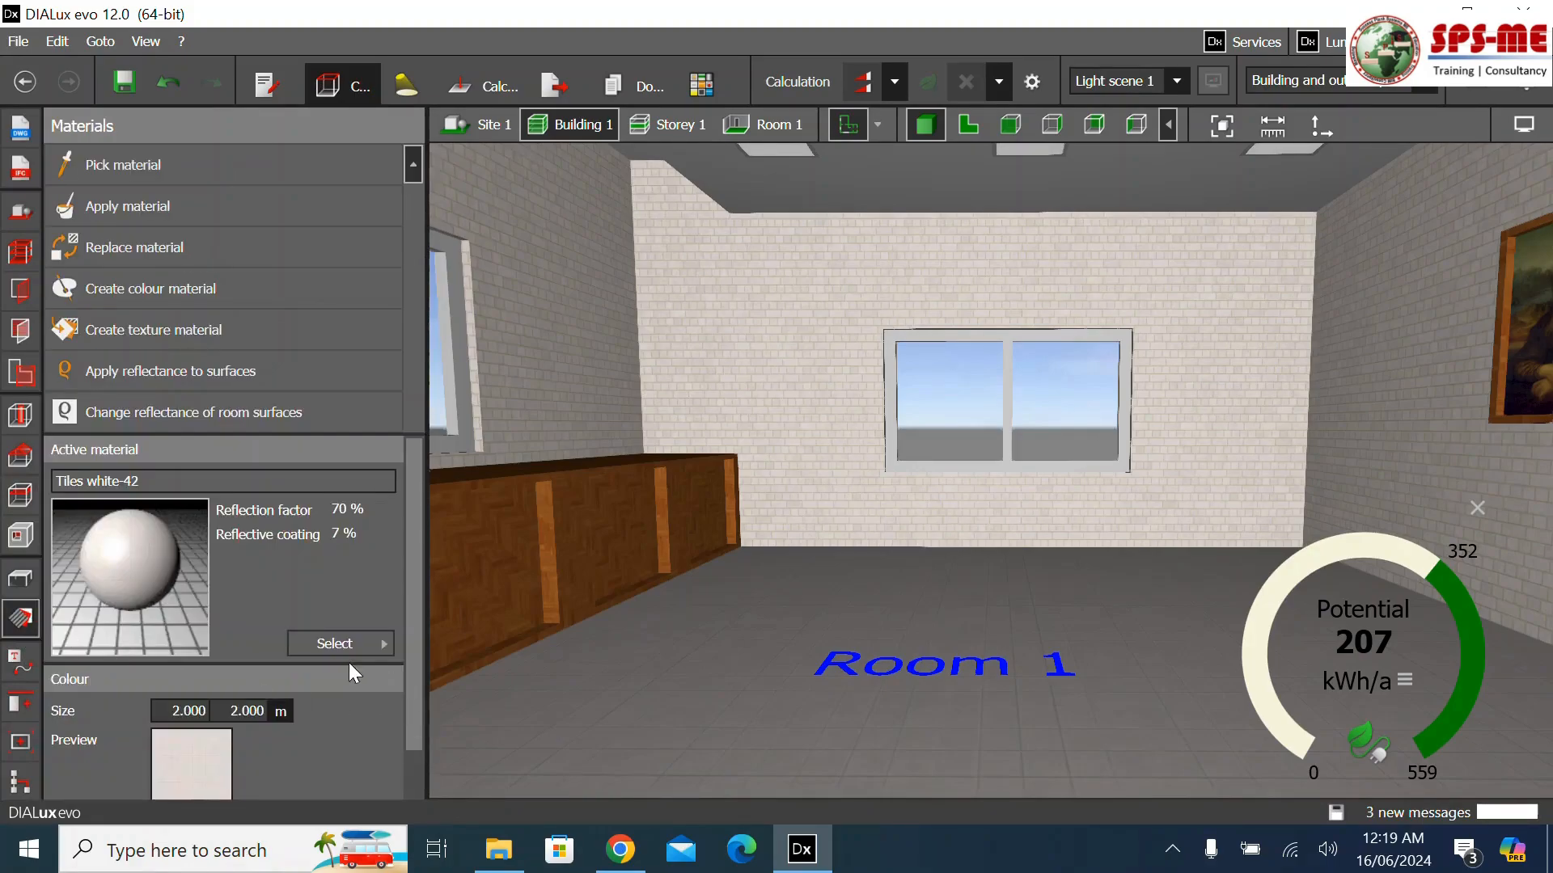
left_click(346, 647)
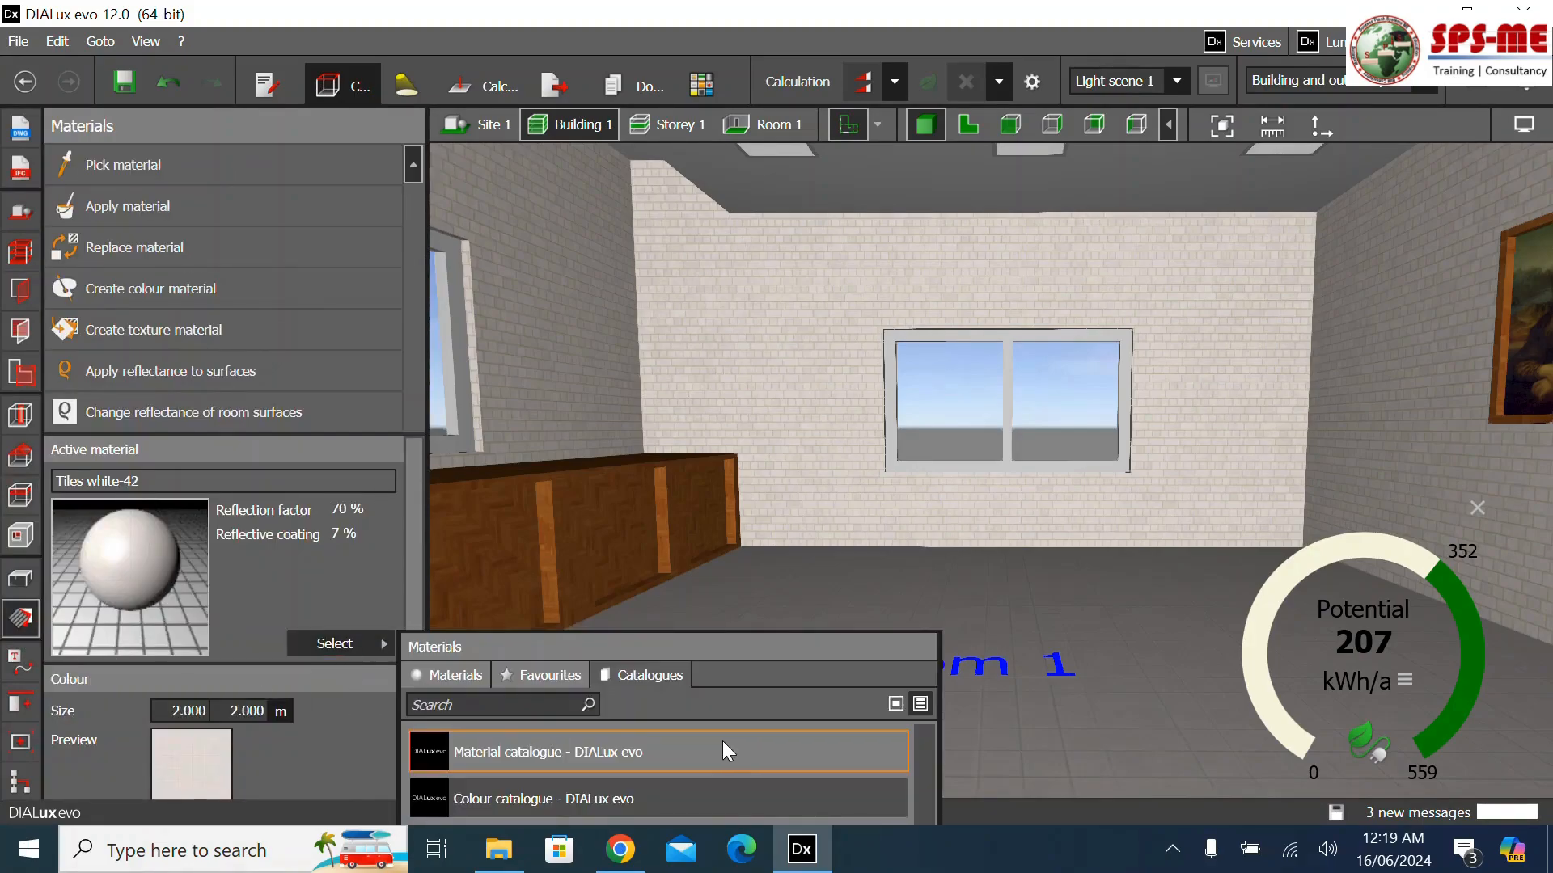
left_click(493, 754)
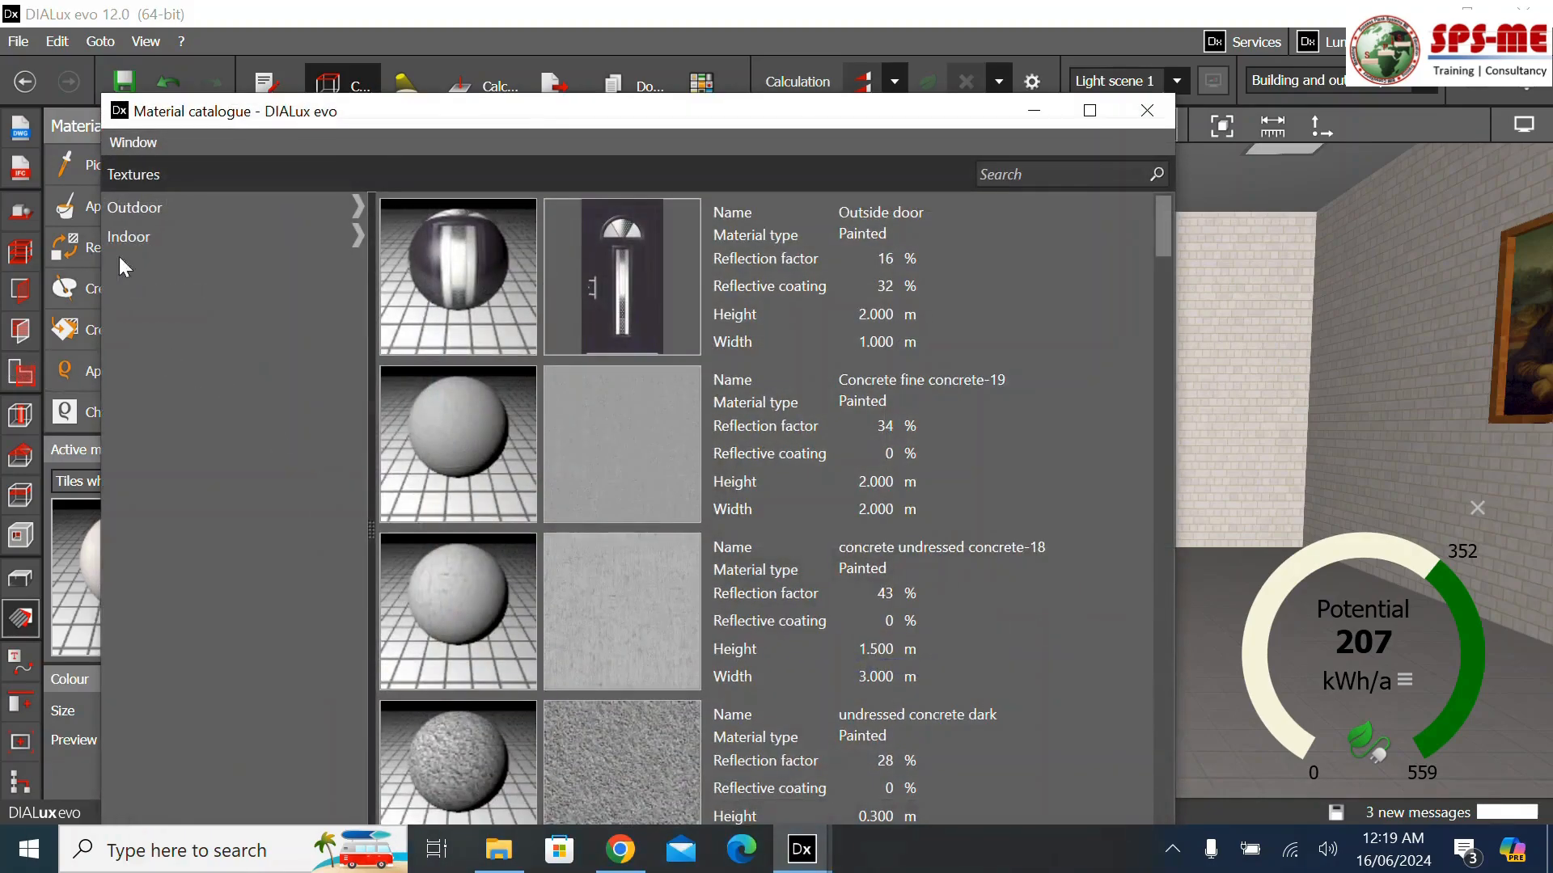
left_click(132, 244)
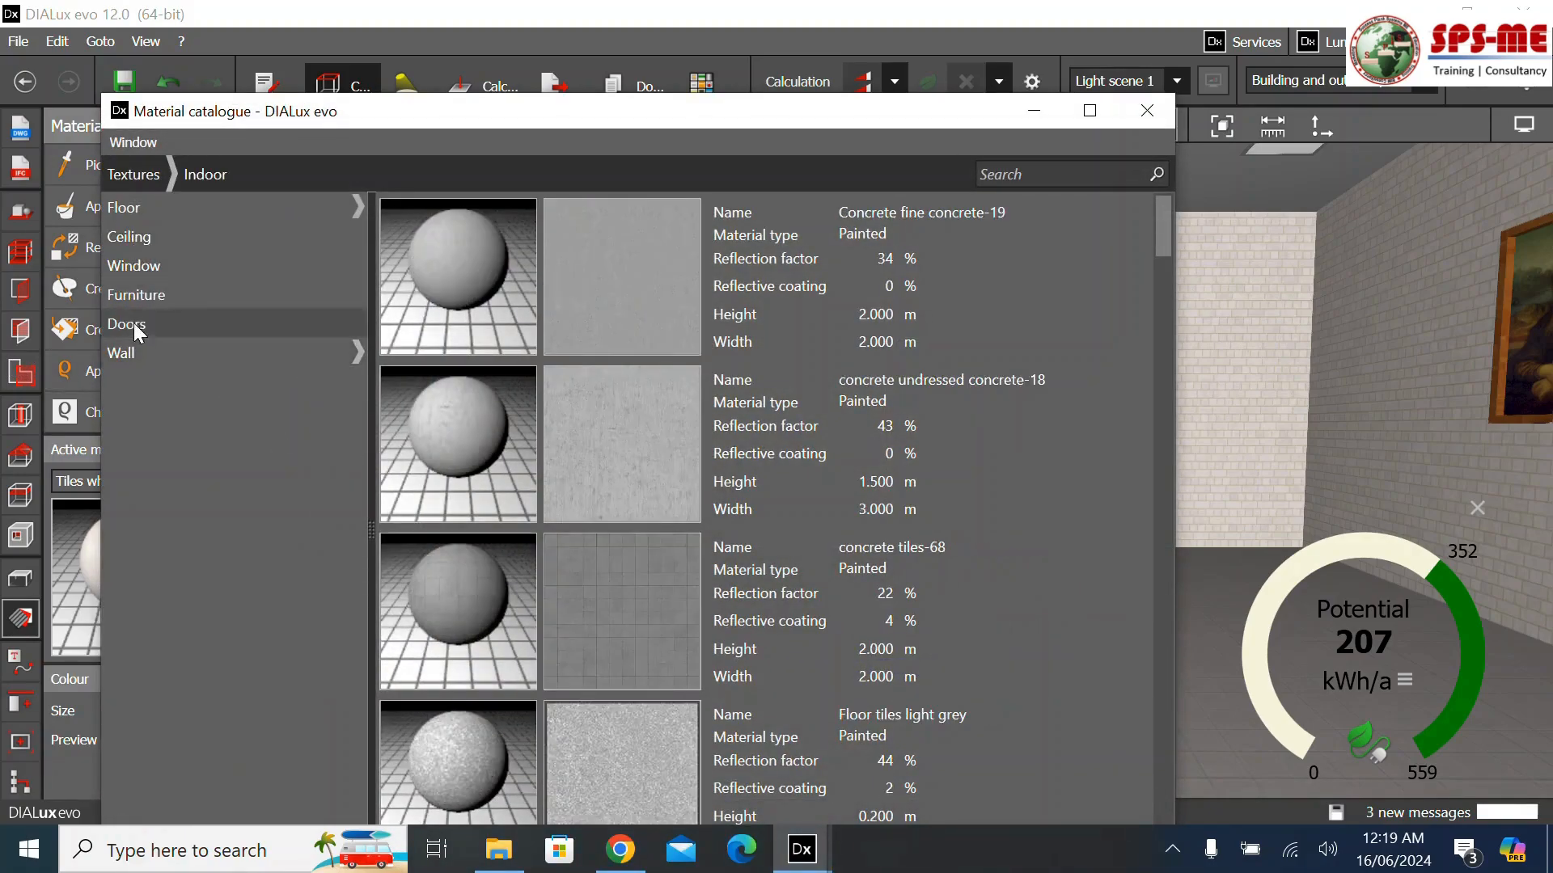
left_click(167, 241)
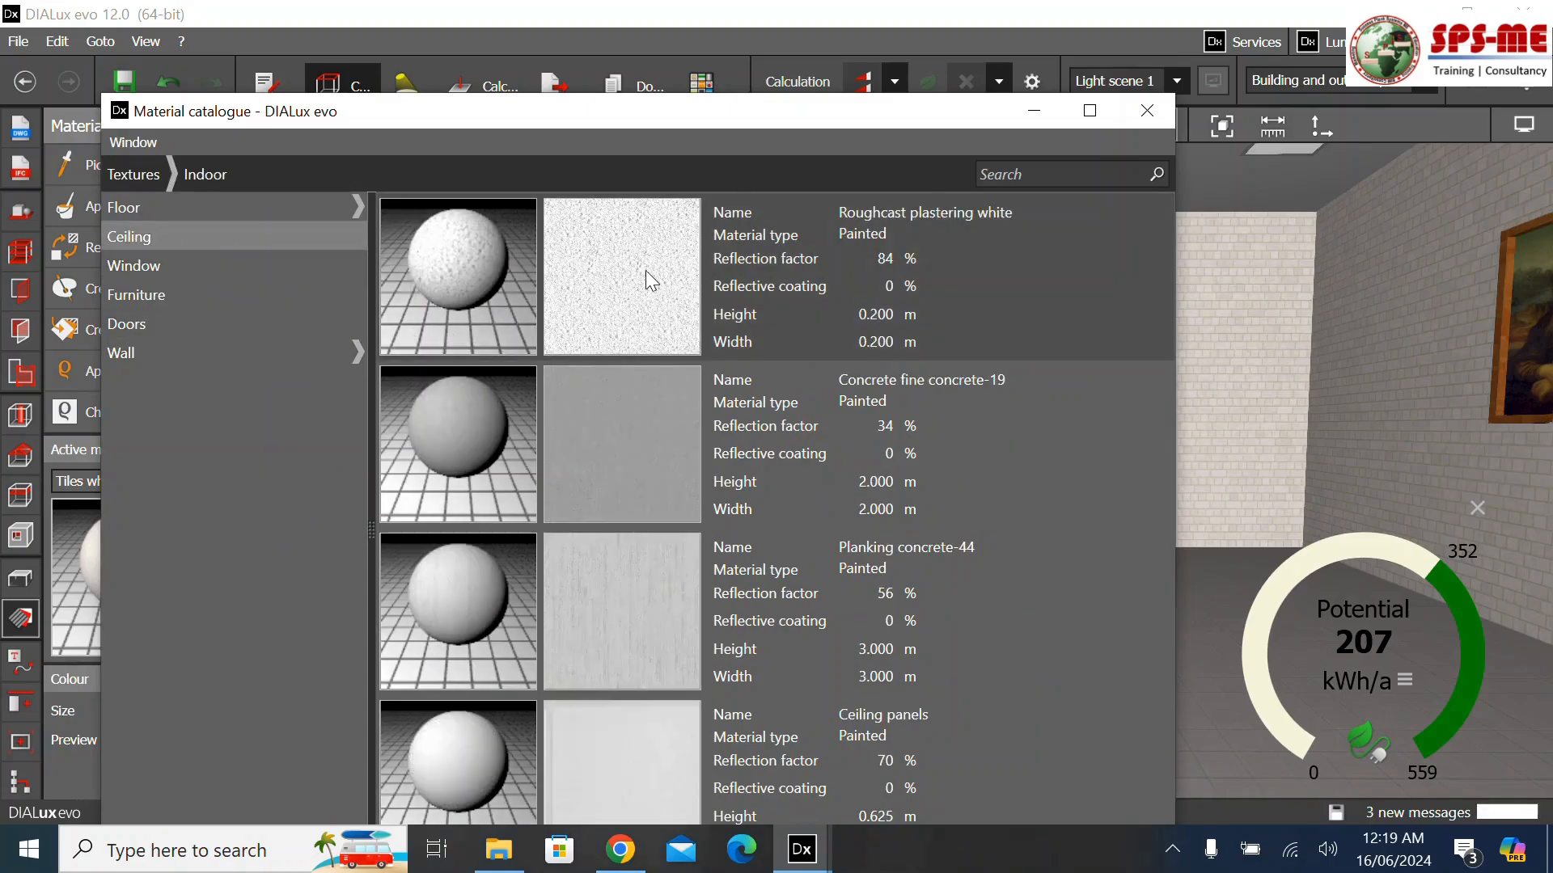
left_click(1145, 111)
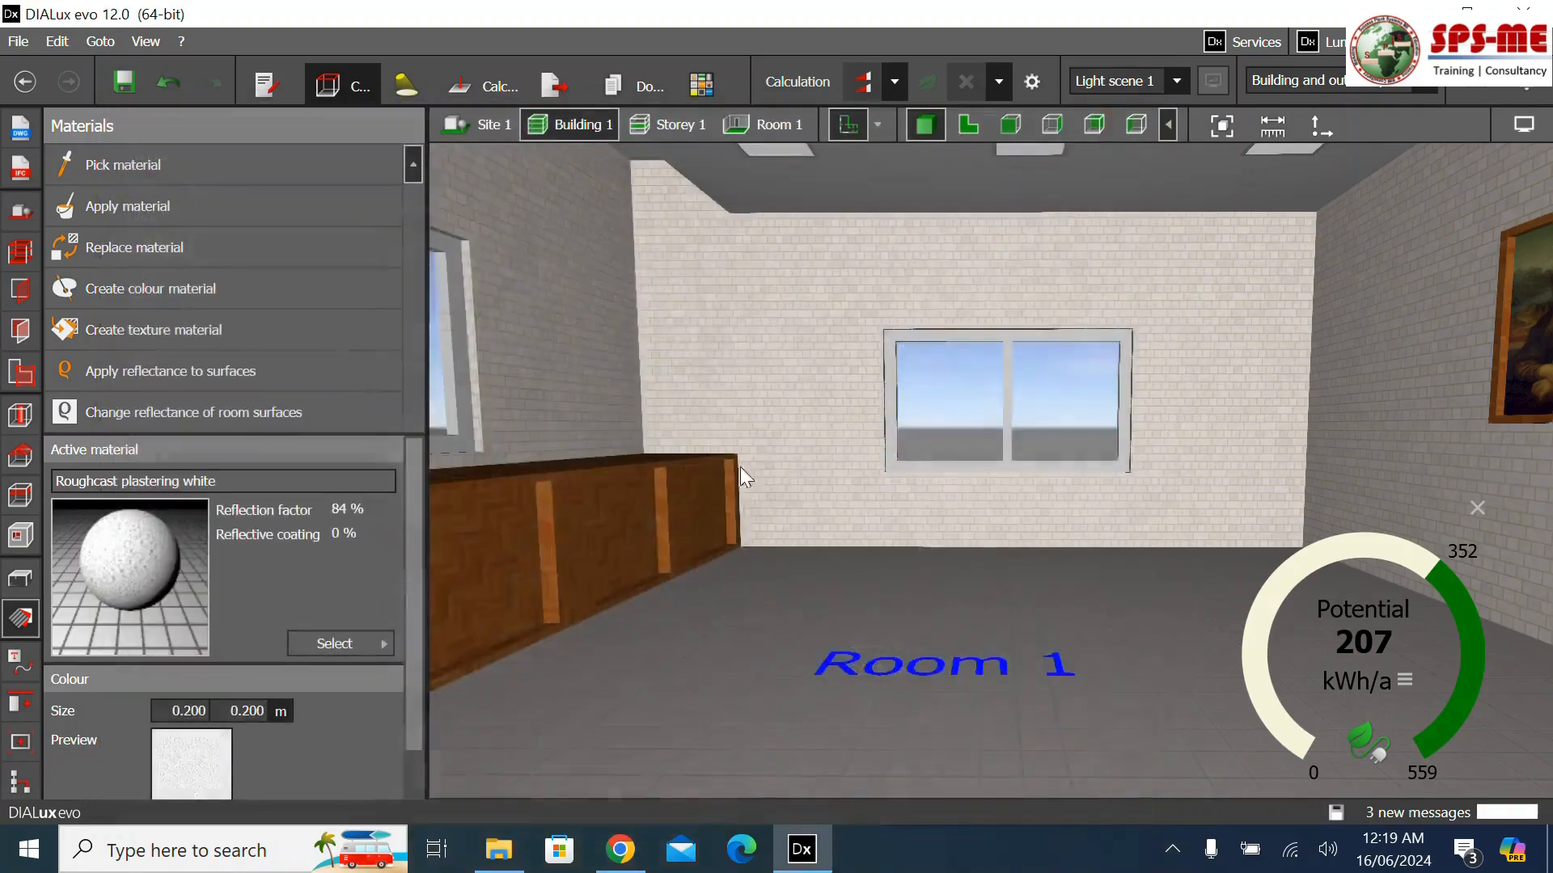
left_click_drag(803, 192, 803, 192)
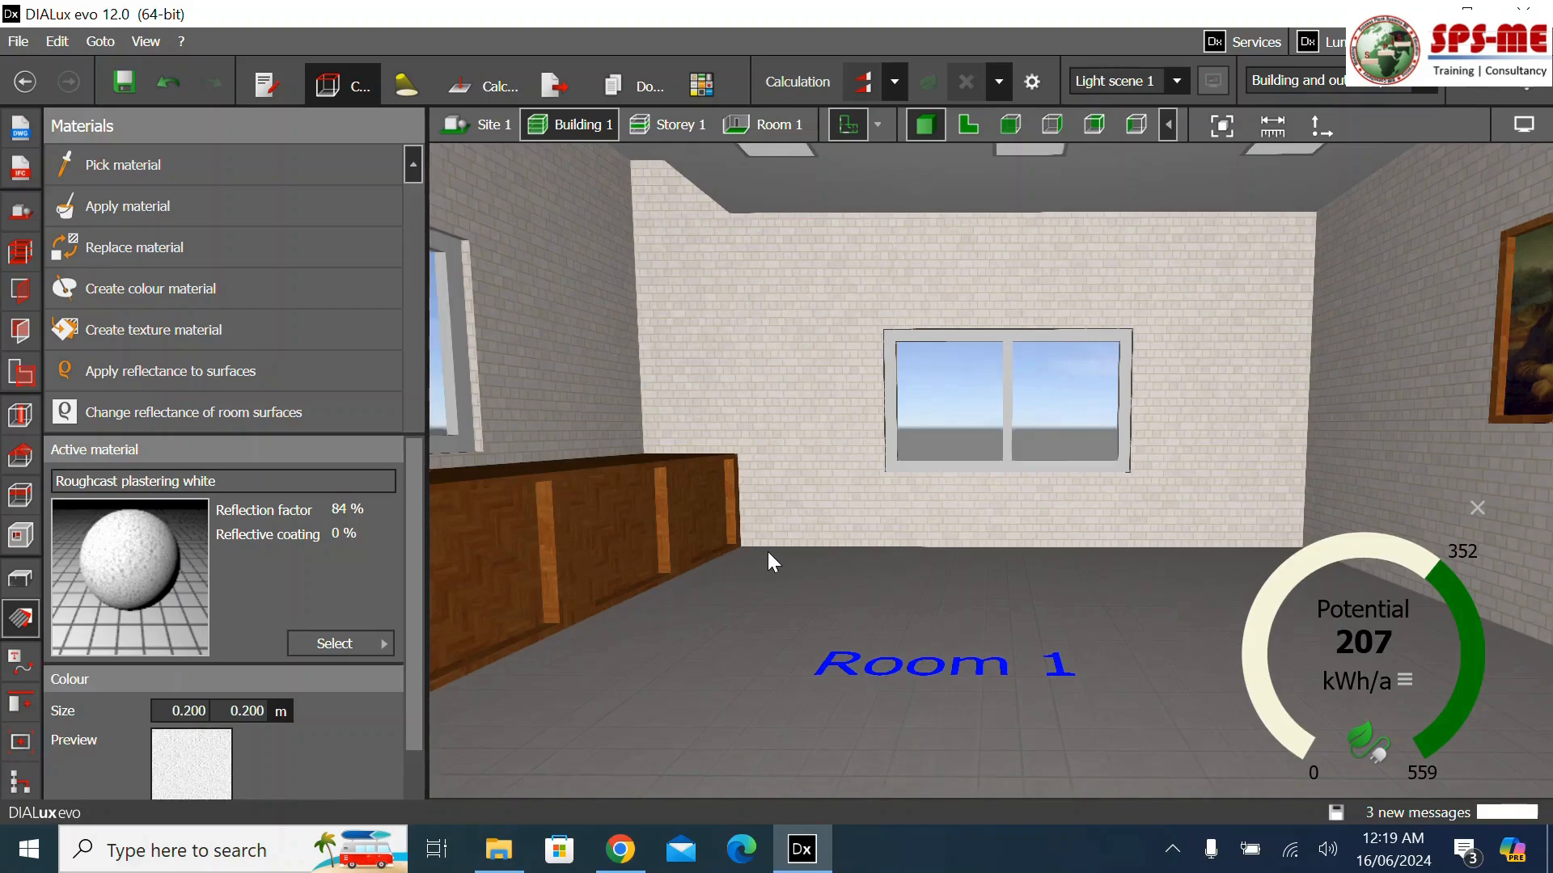
Run the lighting calculation and inspect the calculated room in the 3D view
left_click(867, 91)
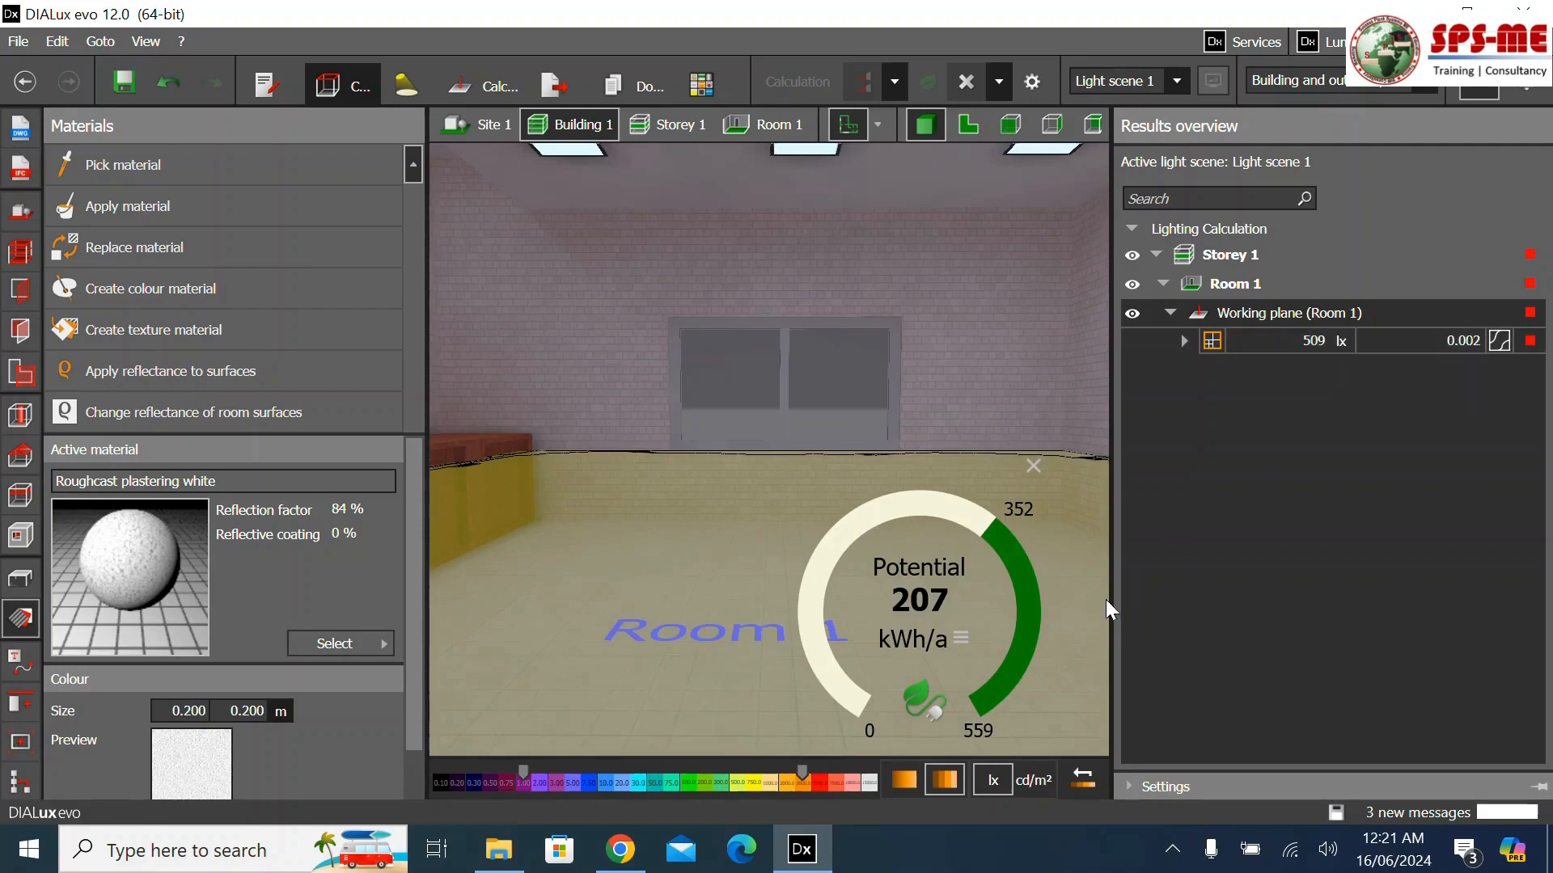
scroll(887, 469, "down", 4)
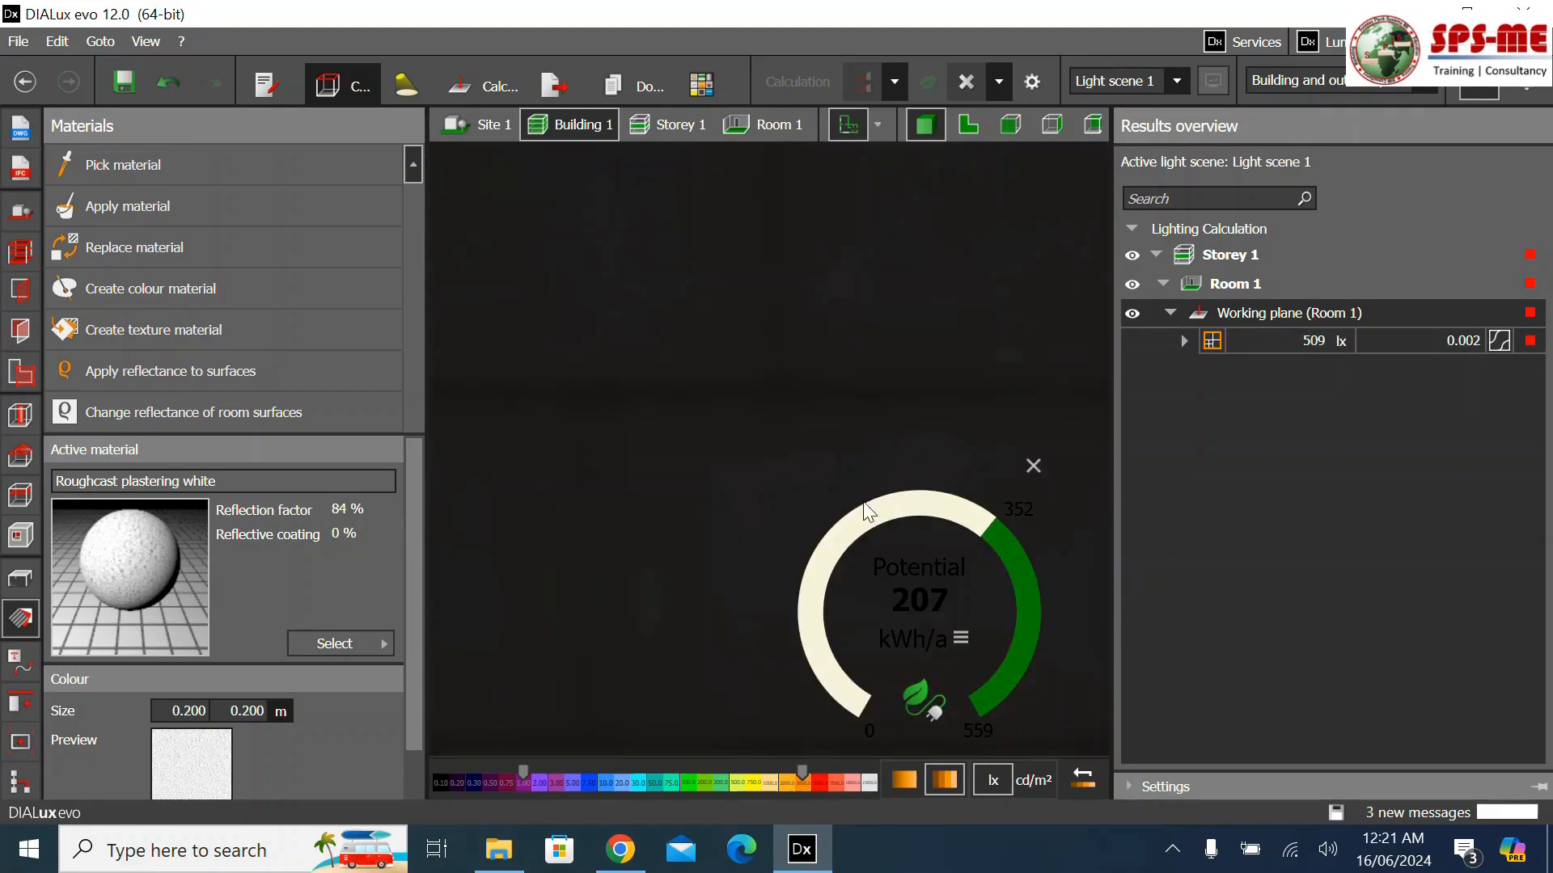
Open the Room 1 view and inspect the calculated lighting on the ceiling, walls and Mona Lisa painting
scroll(738, 558, "down", 5)
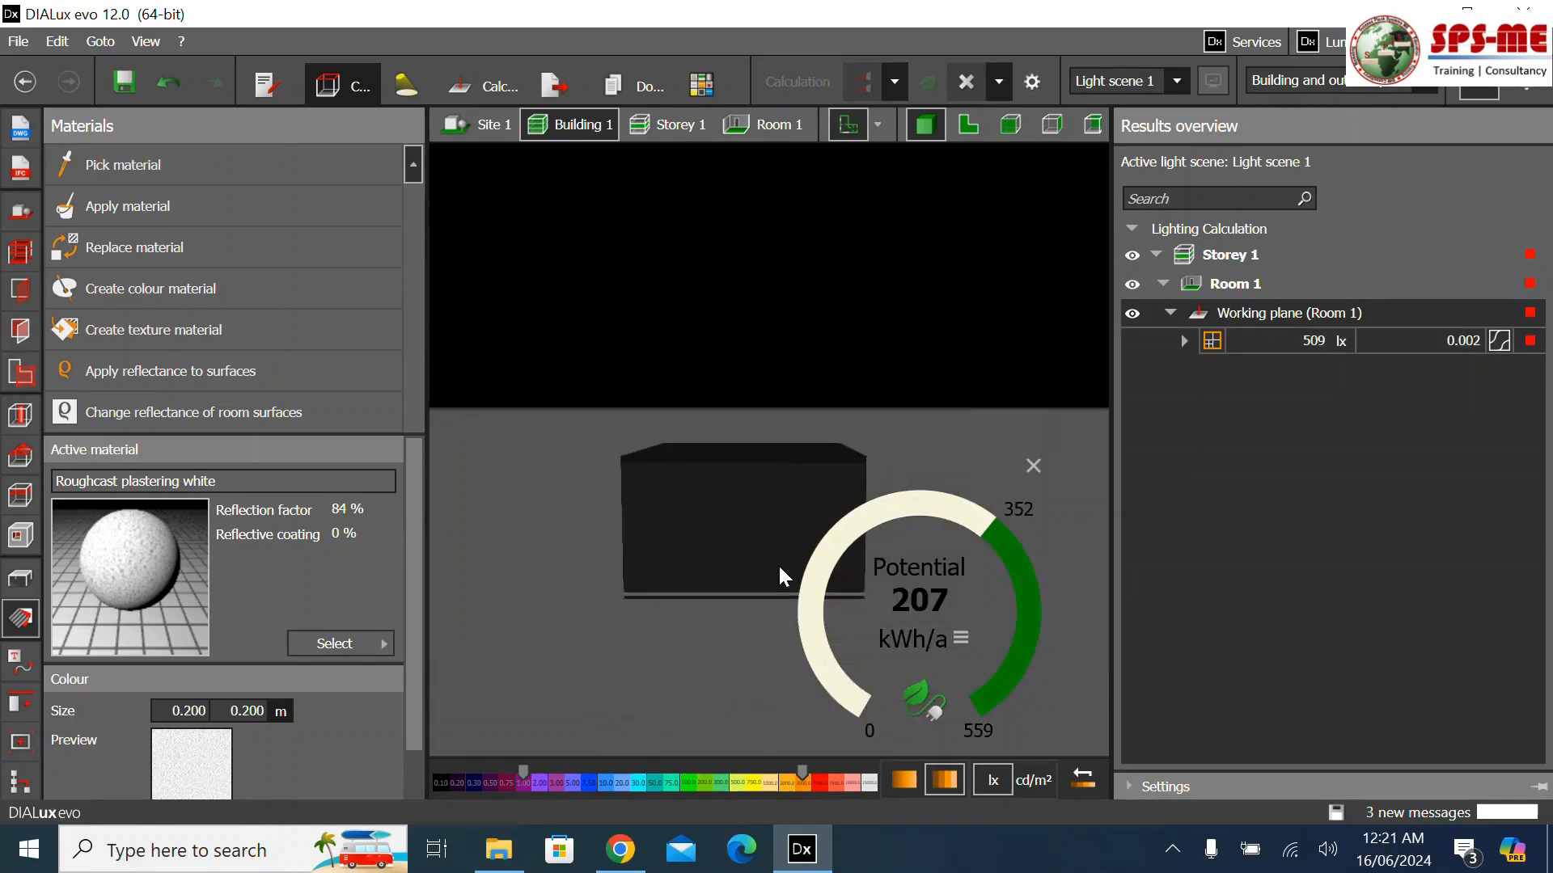
left_click(762, 123)
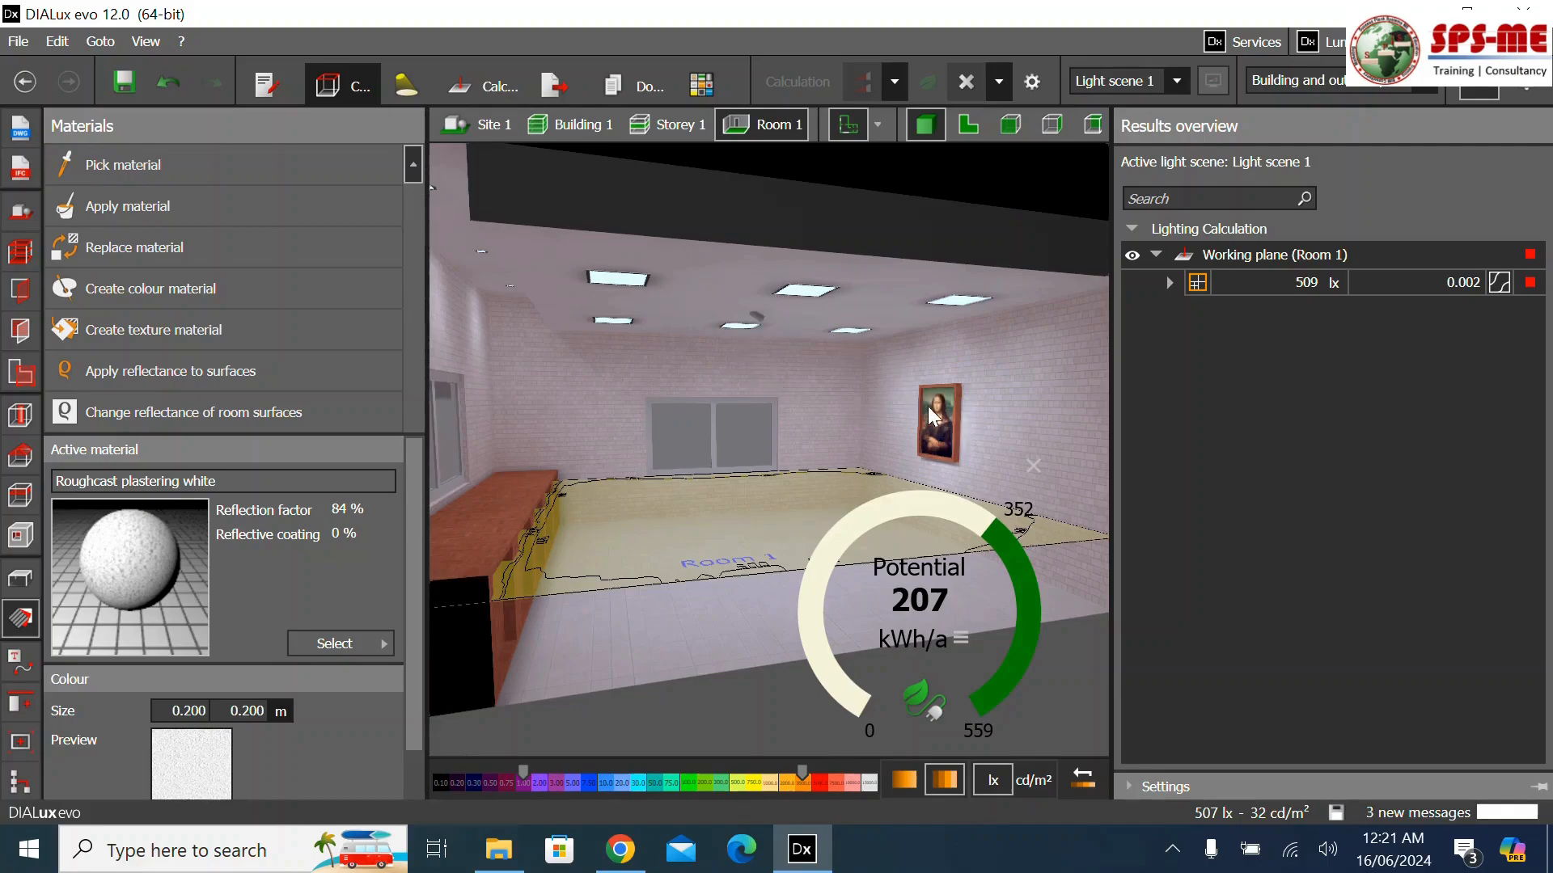
scroll(938, 426, "up", 5)
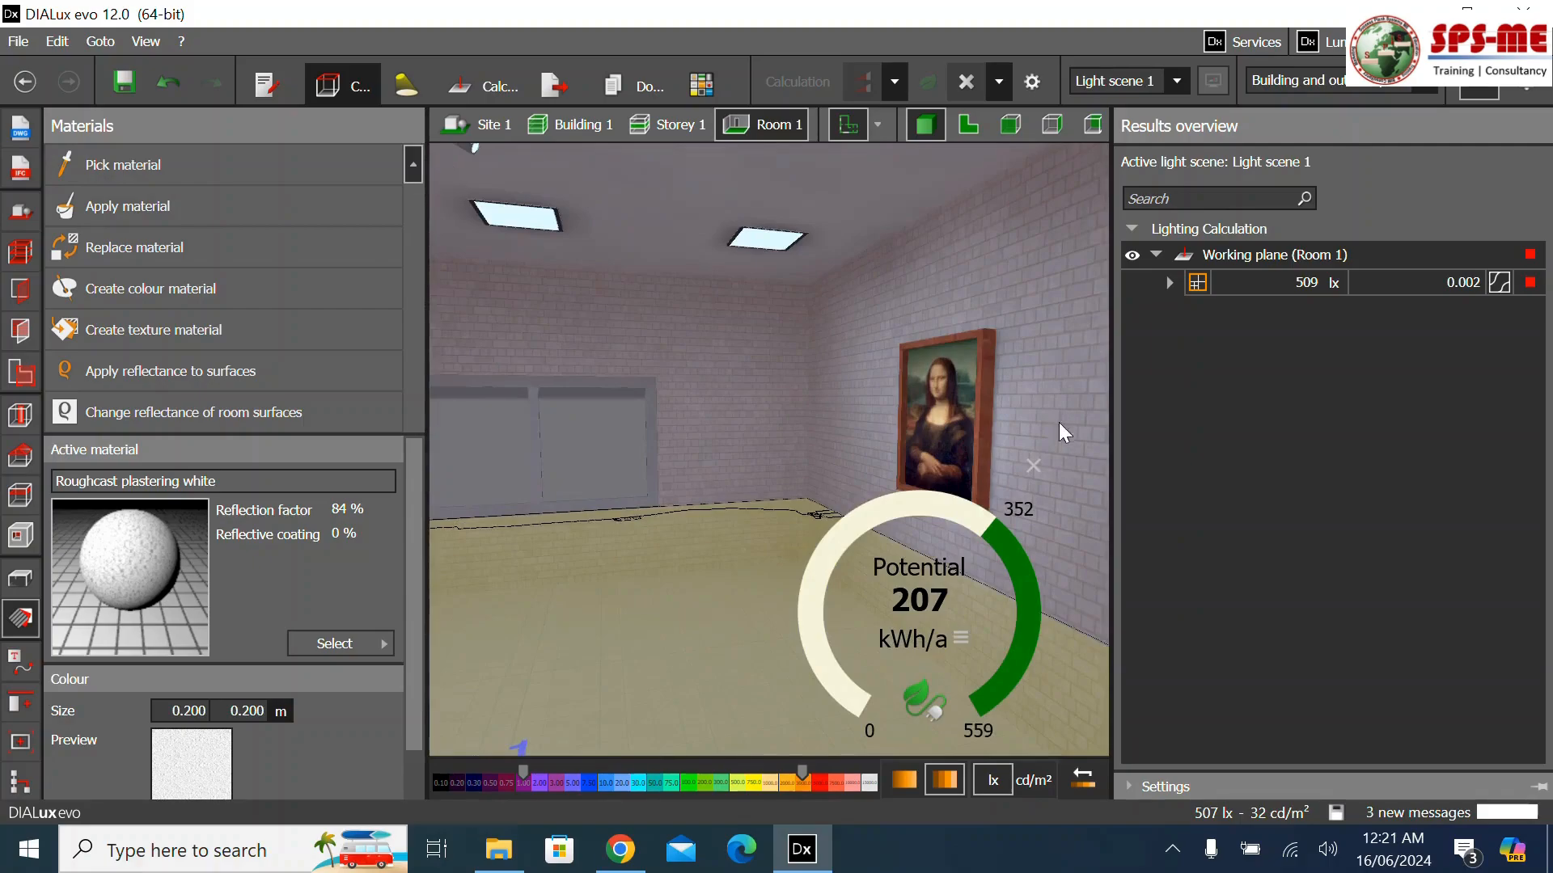
left_click(940, 355)
scroll(898, 445, "down", 8)
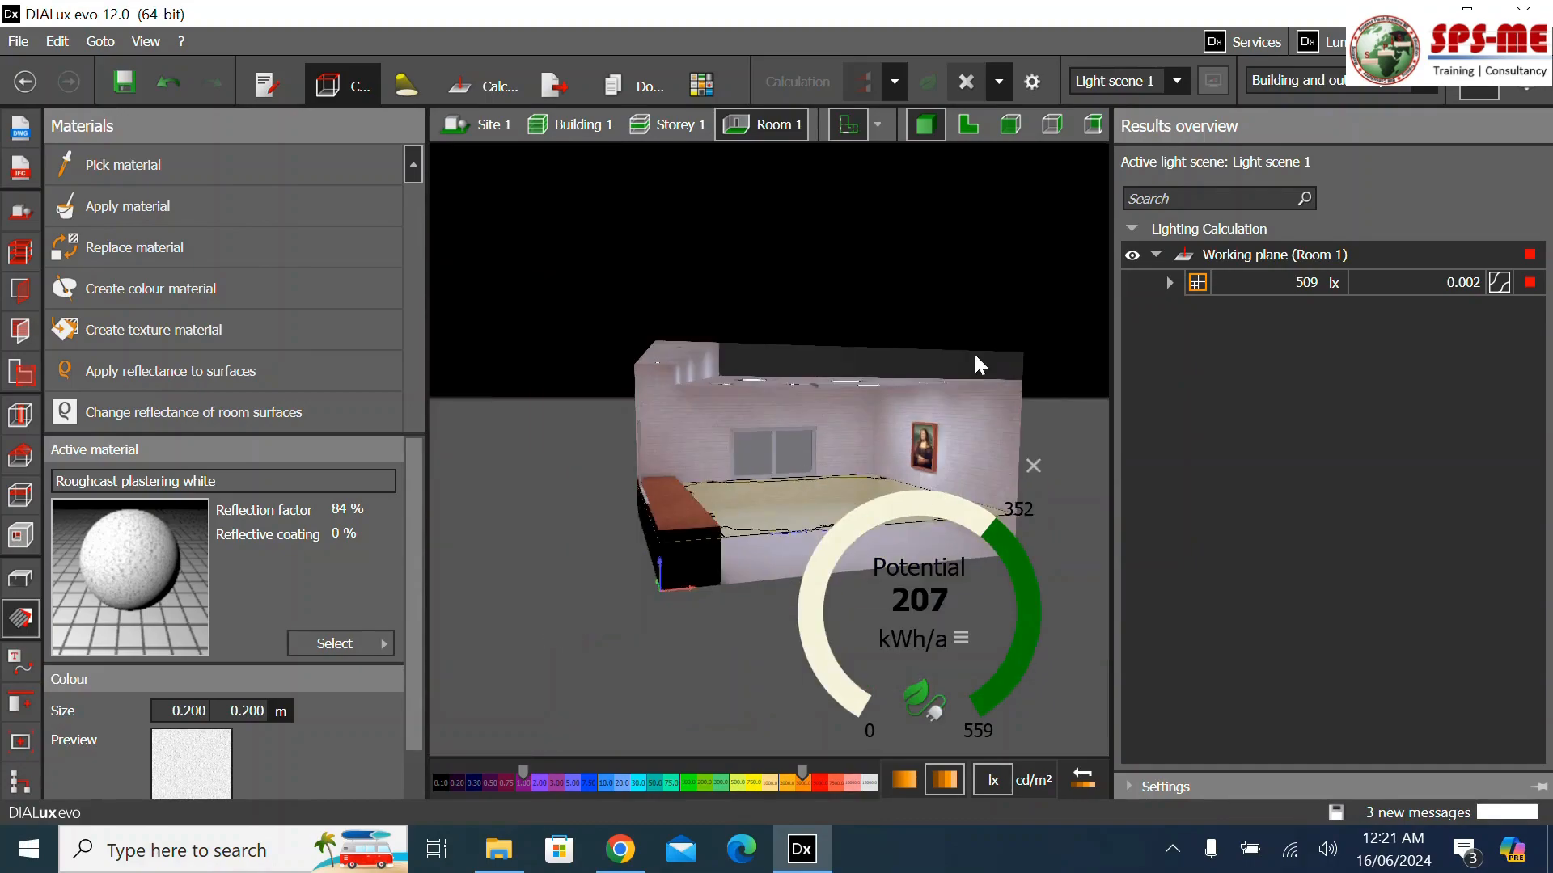
Discard the calculation results and set the height of Room 1's working plane to 1 m
left_click(974, 95)
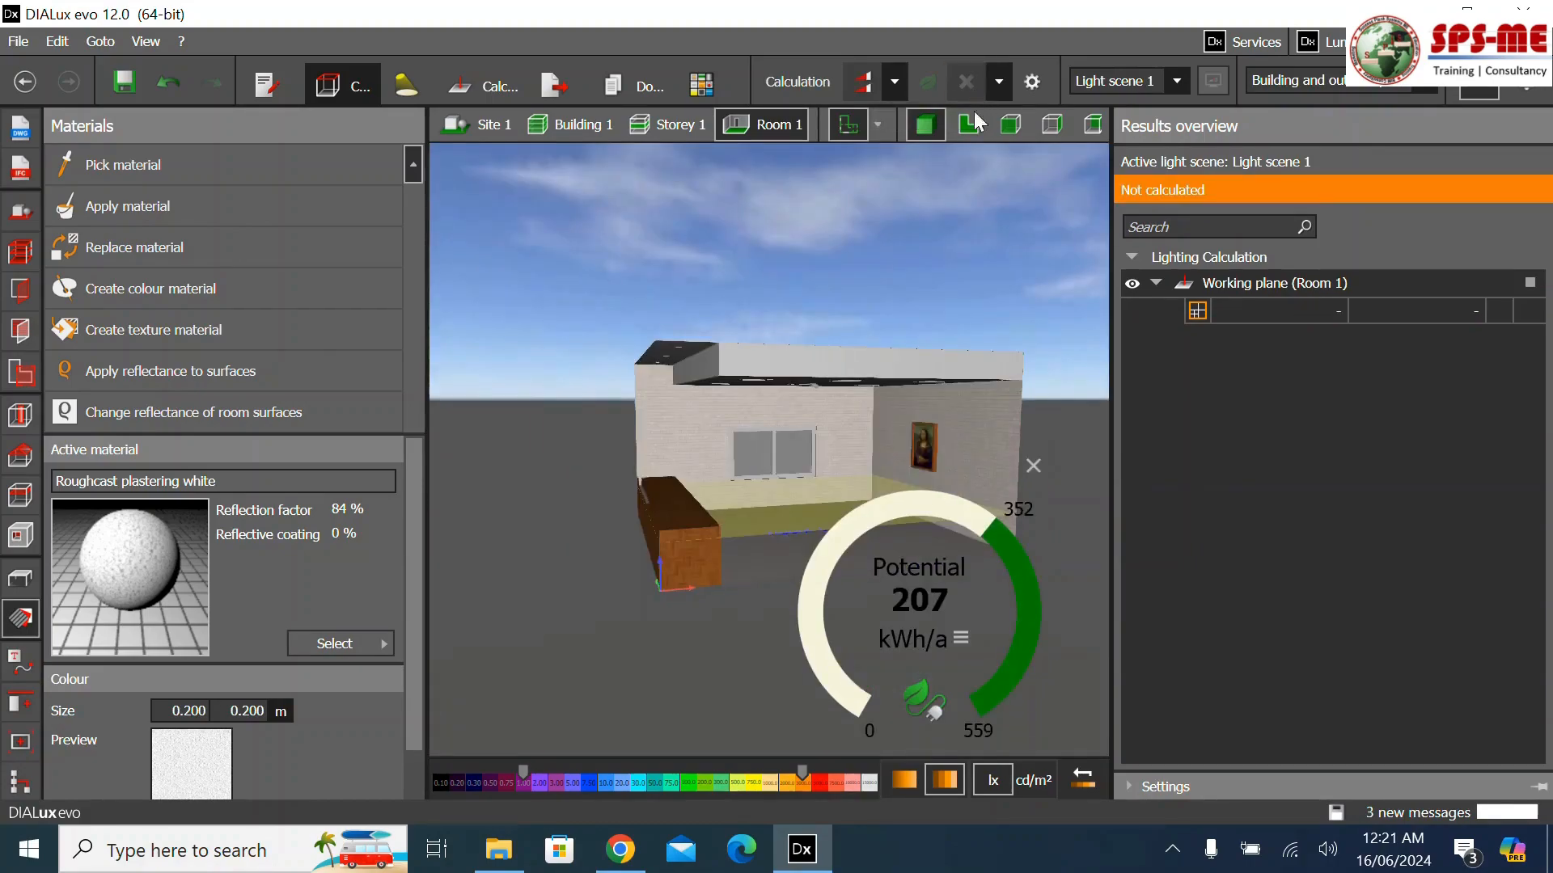
left_click(768, 515)
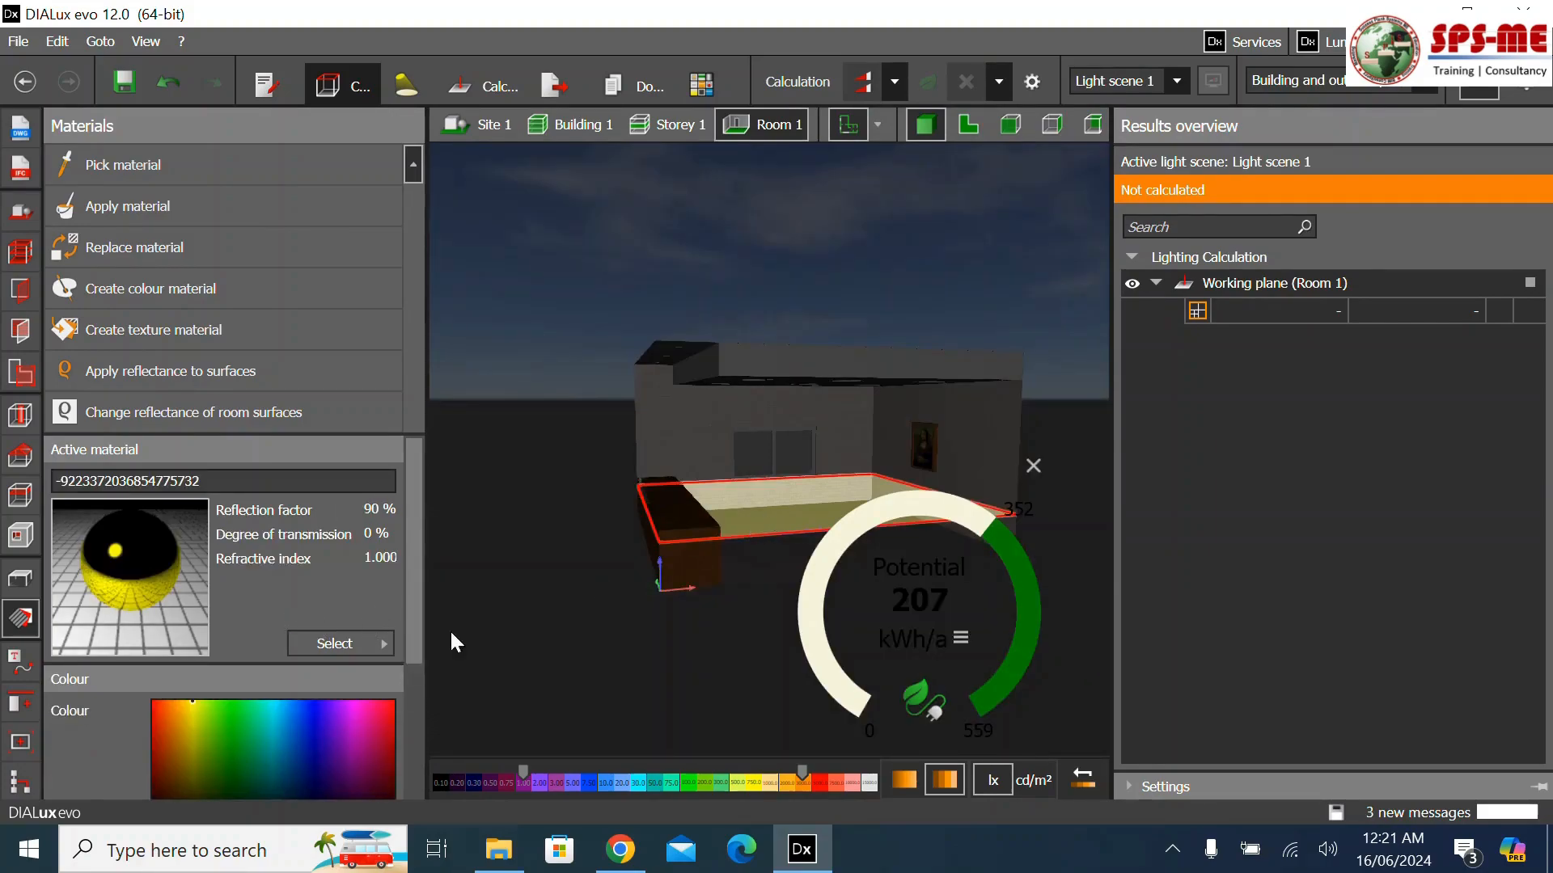
left_click(489, 621)
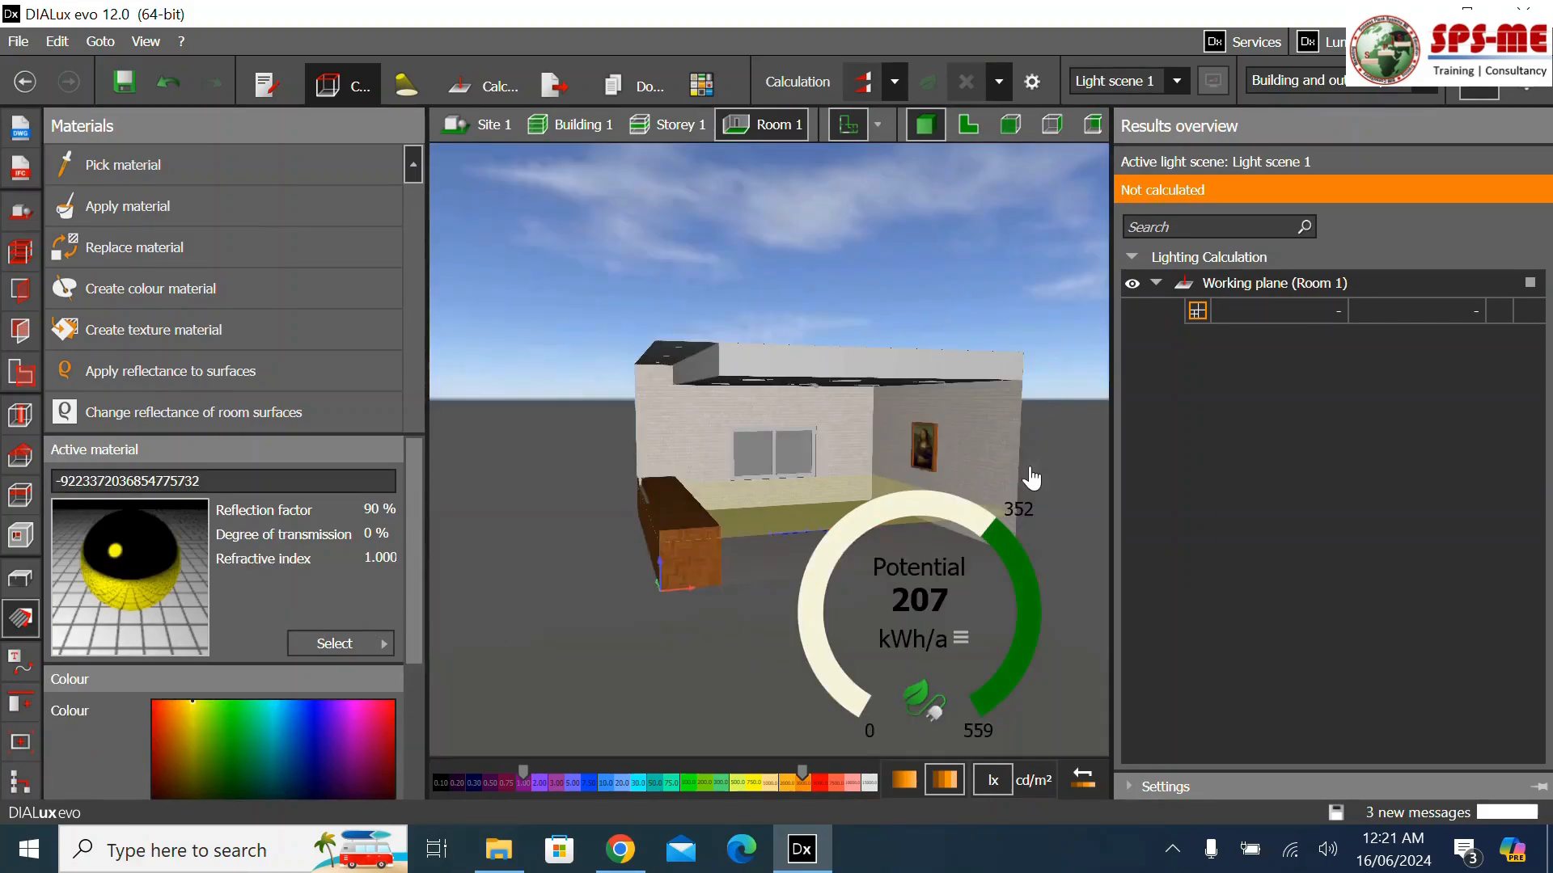
scroll(809, 517, "up", 5)
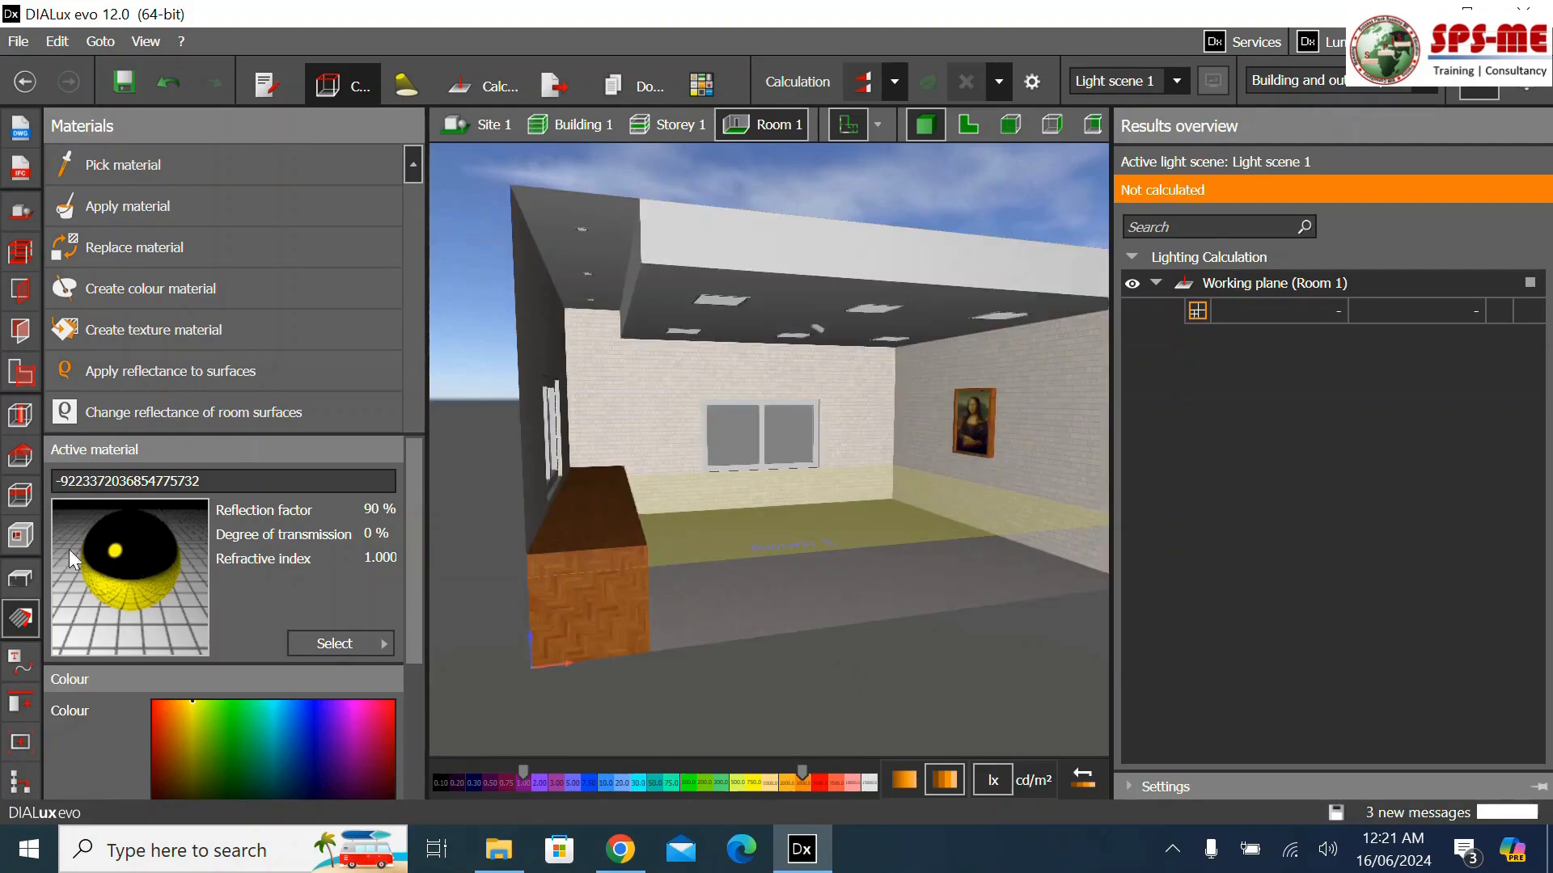
left_click(20, 374)
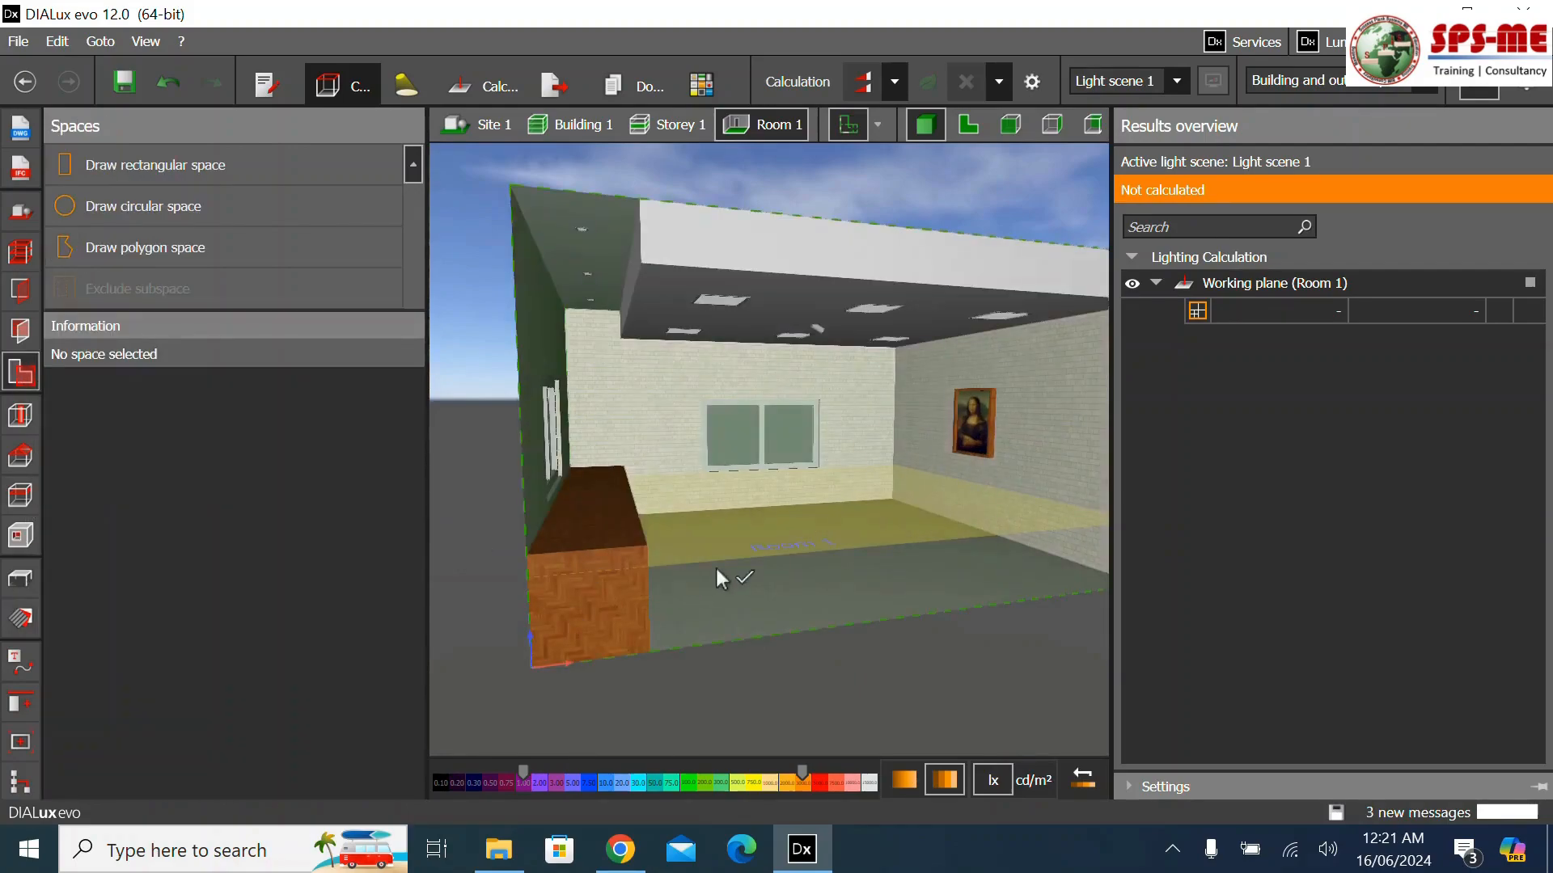
left_click(711, 558)
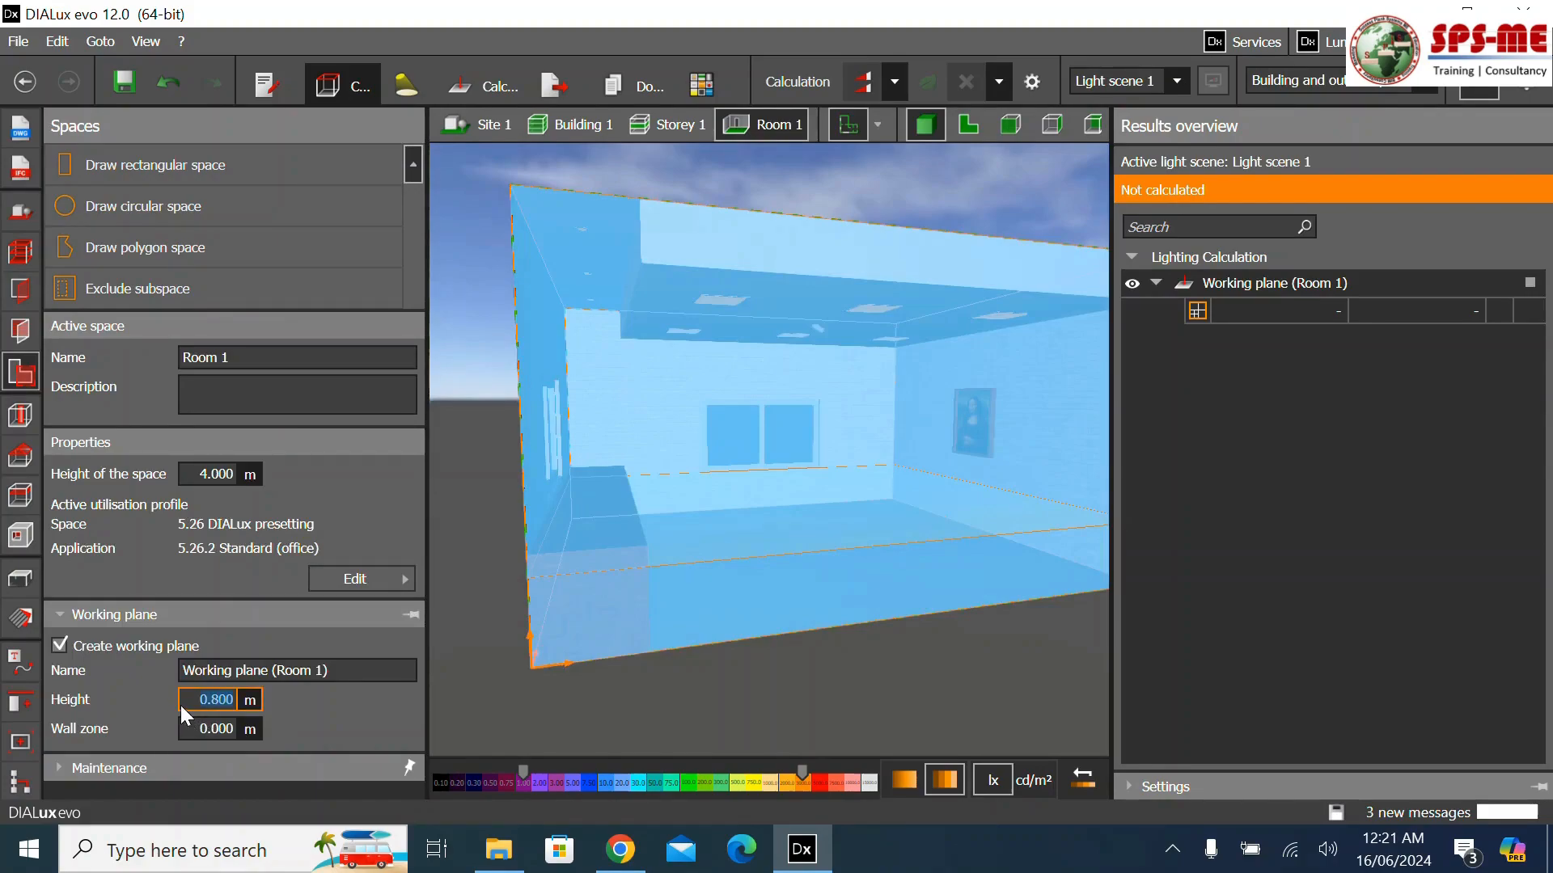
type("1")
key("Return")
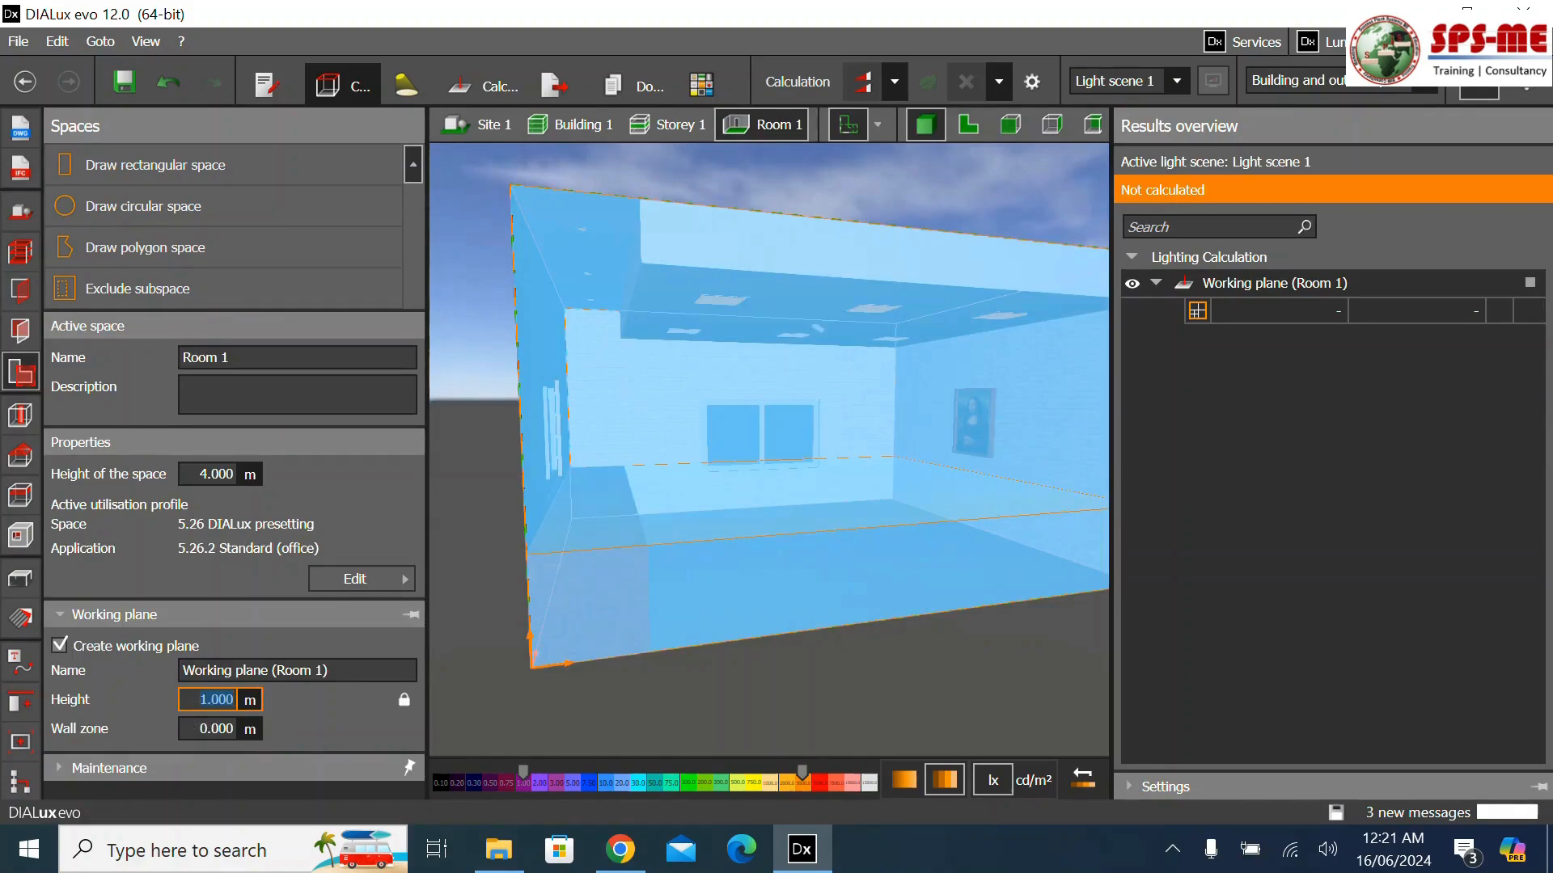
left_click(1005, 714)
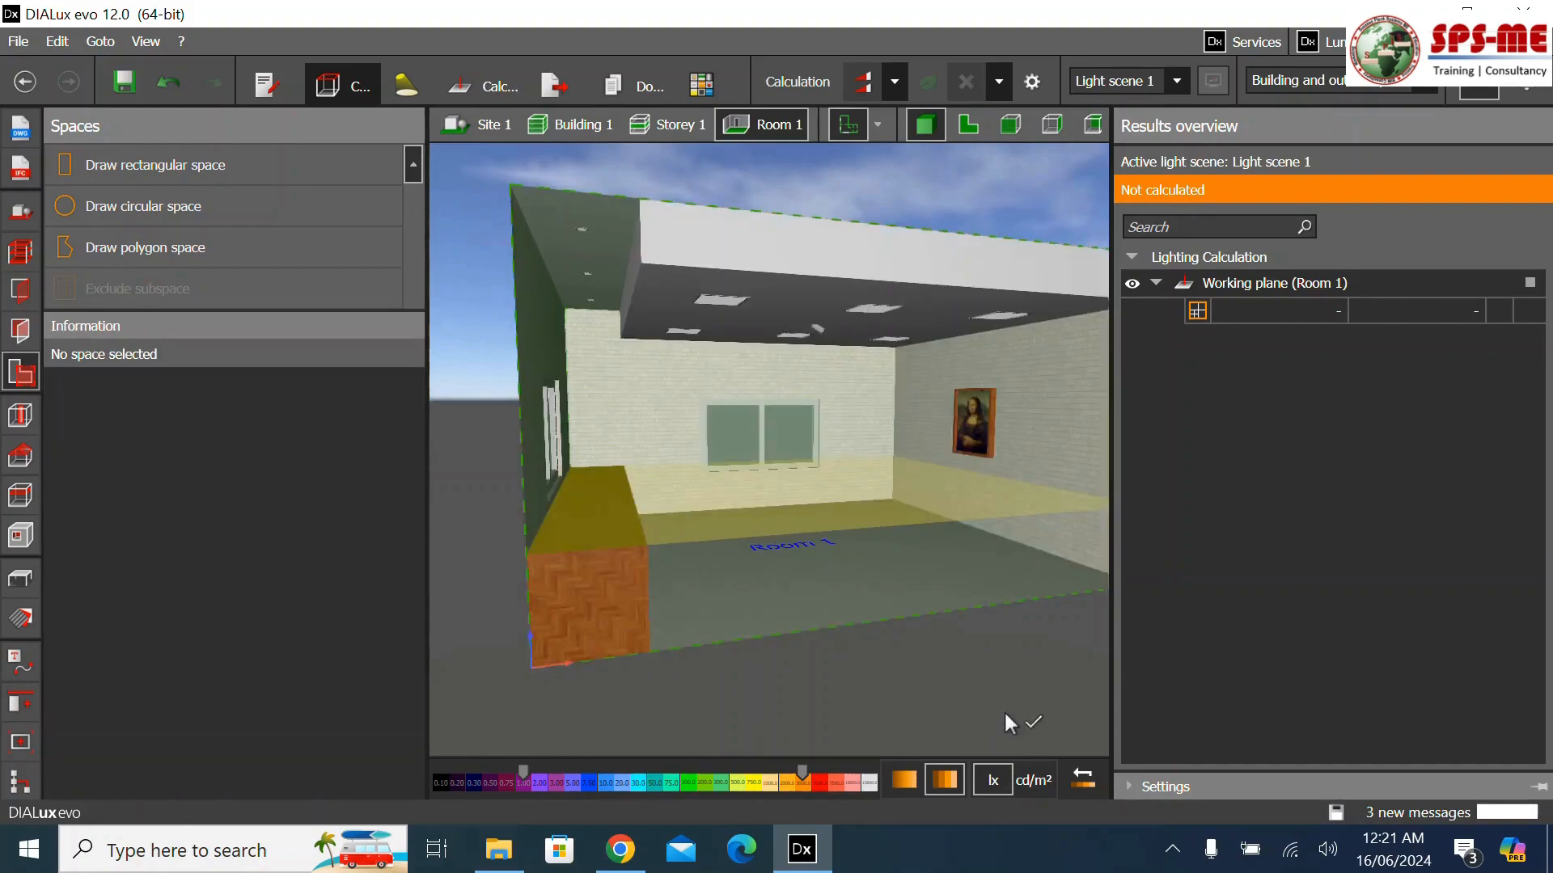
Recalculate the lighting and read the working plane's illuminance and uniformity for Room 1
left_click(404, 84)
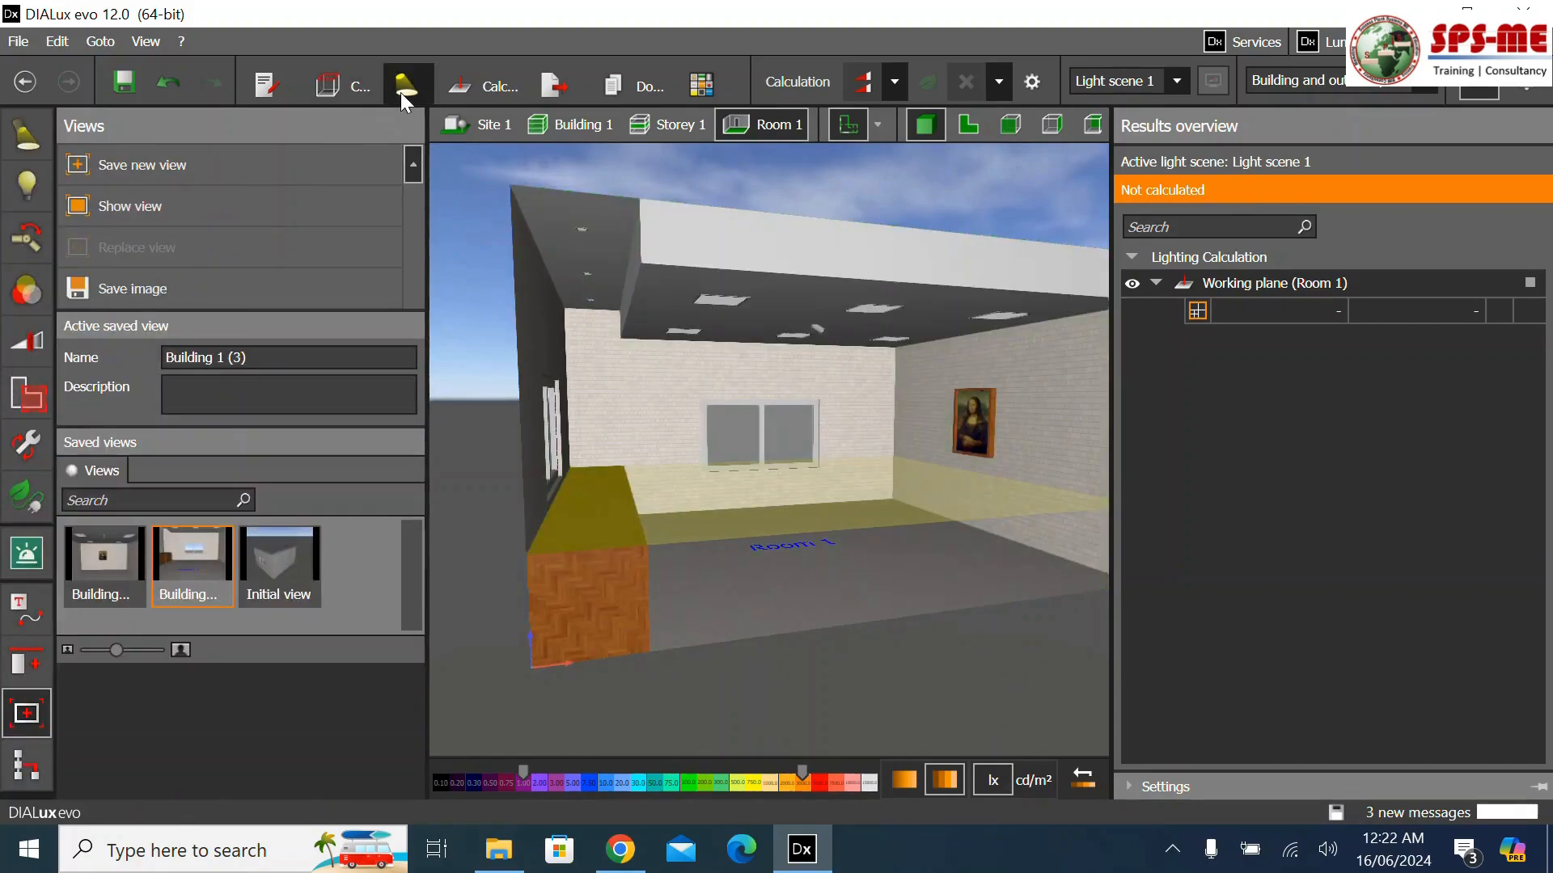
left_click(872, 86)
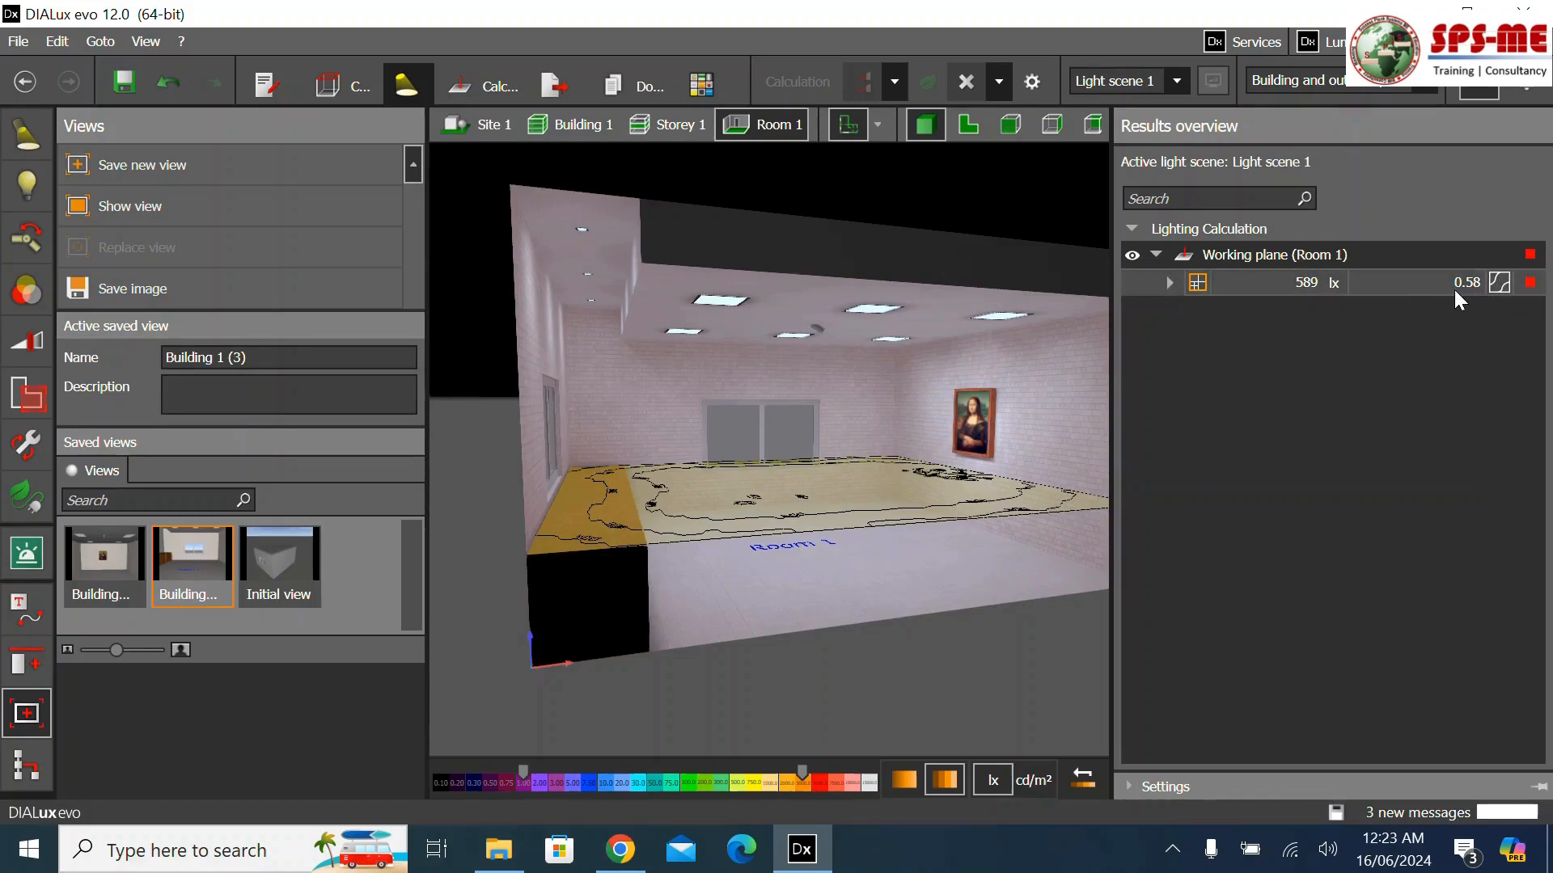
mouse_move(1459, 300)
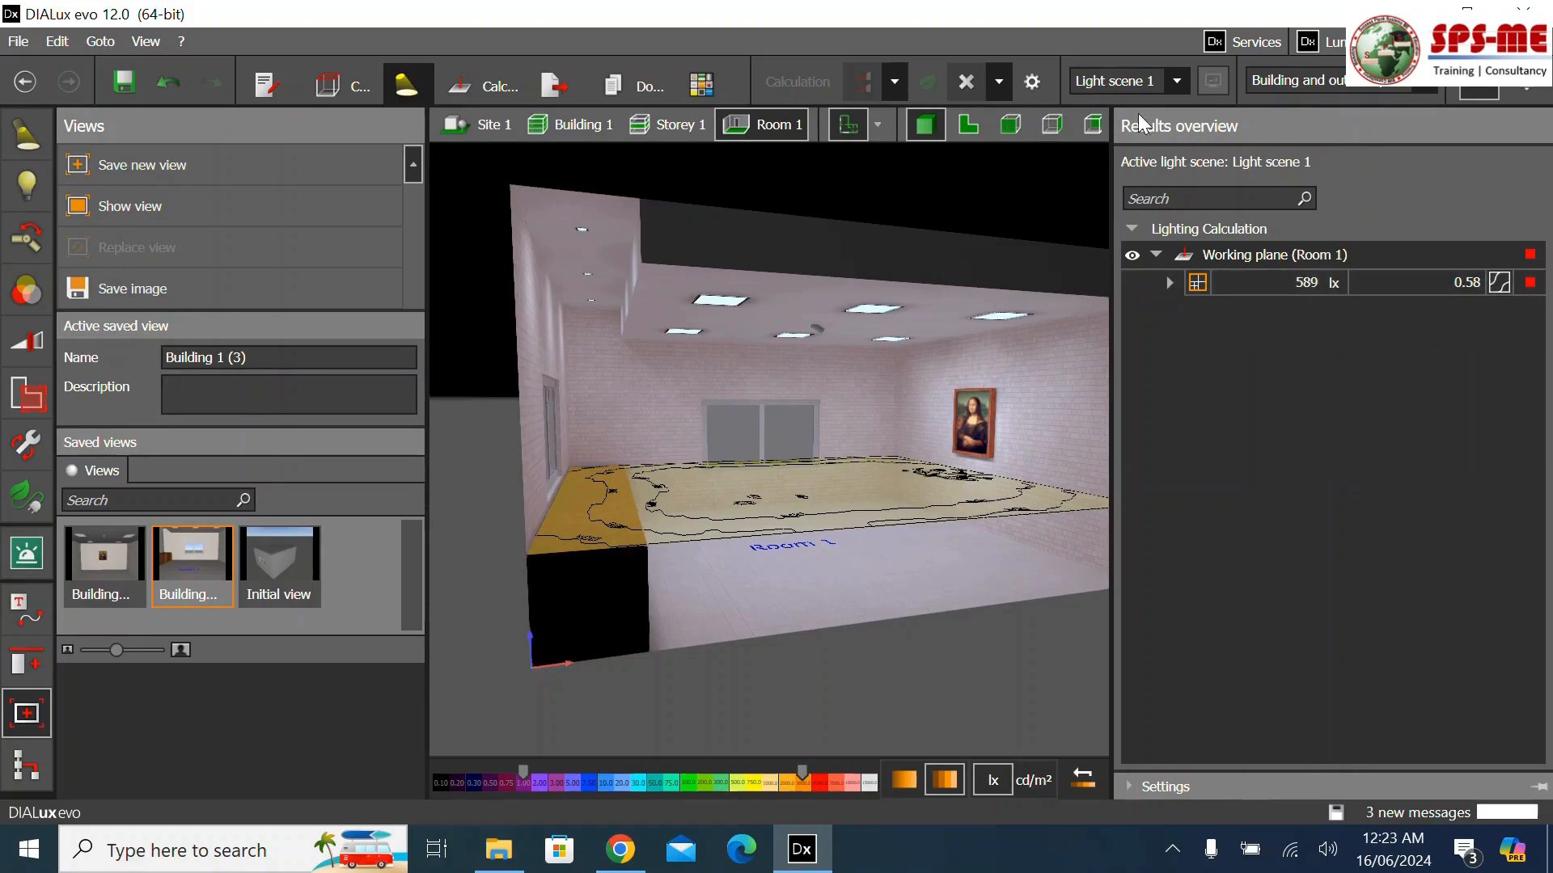
Discard the calculation results and open Room 1's utilisation profile for editing
left_click(968, 83)
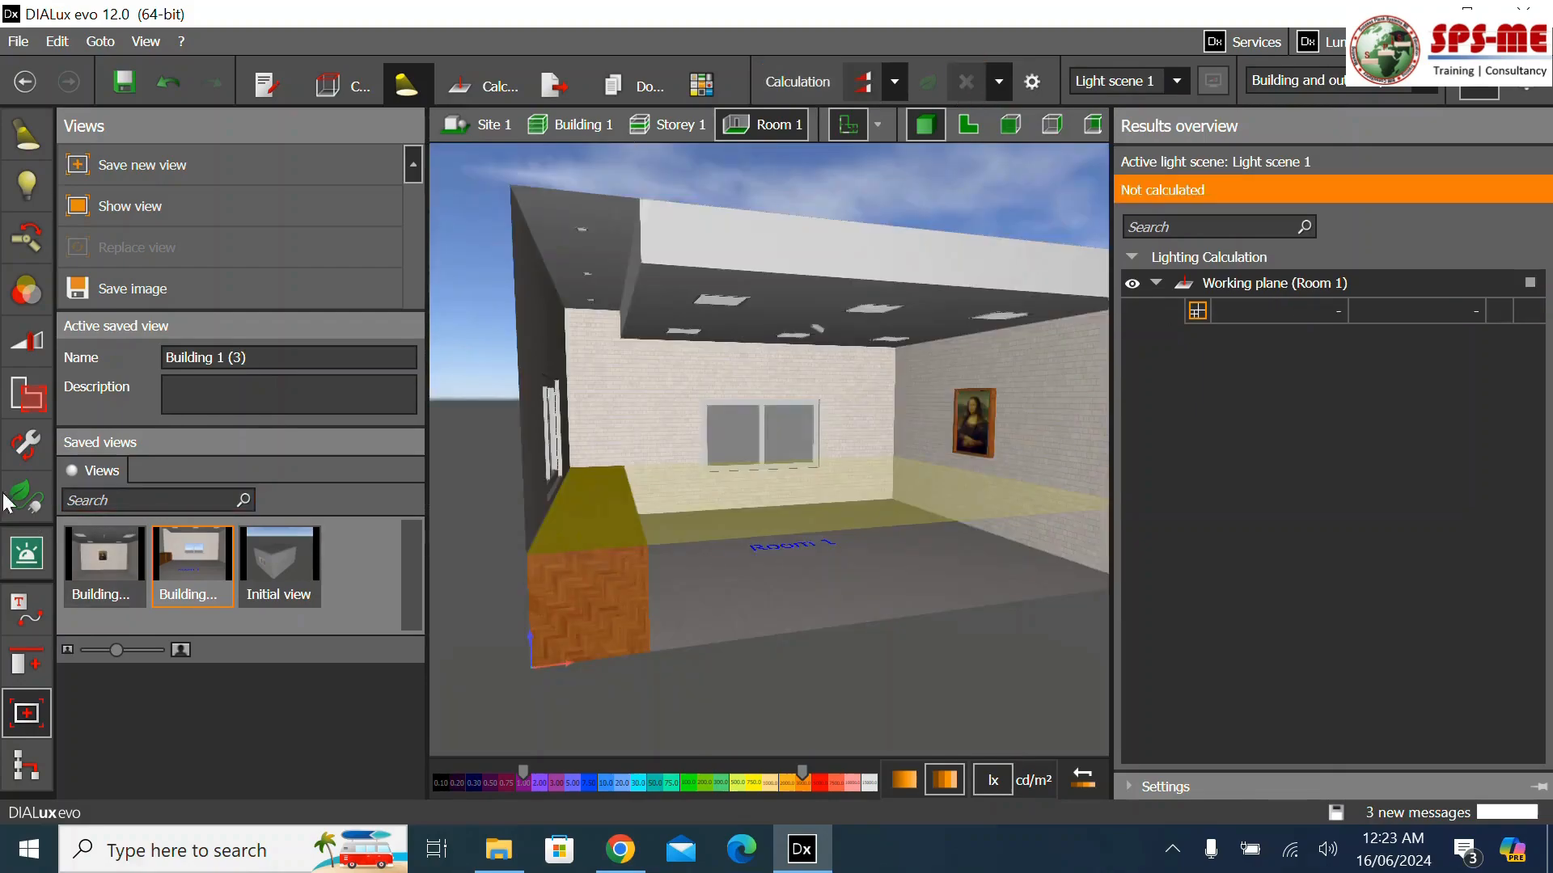
left_click(347, 91)
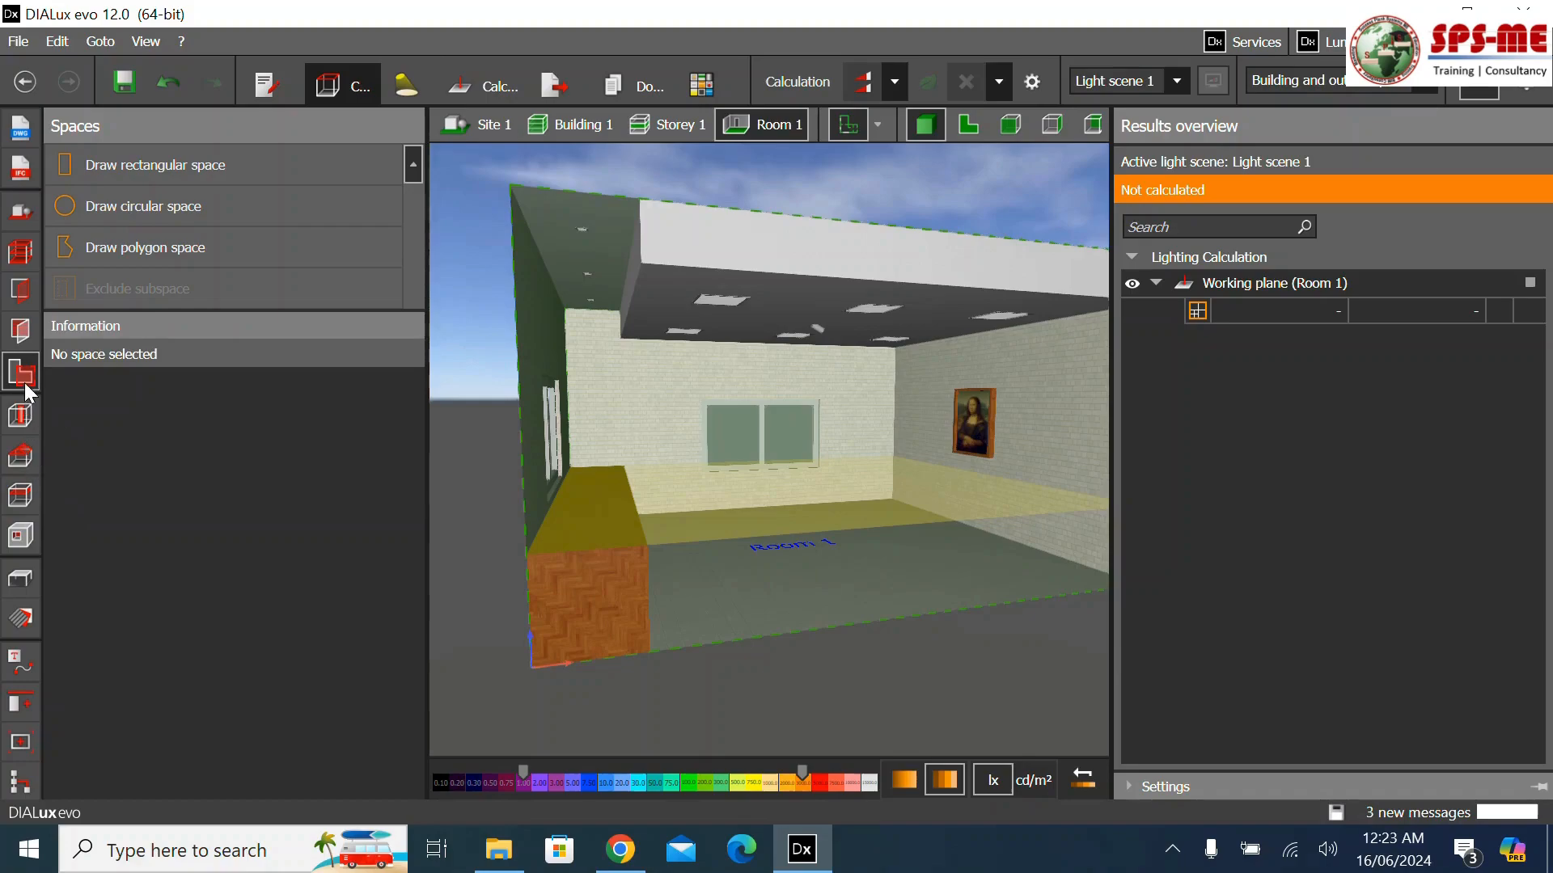
left_click(813, 528)
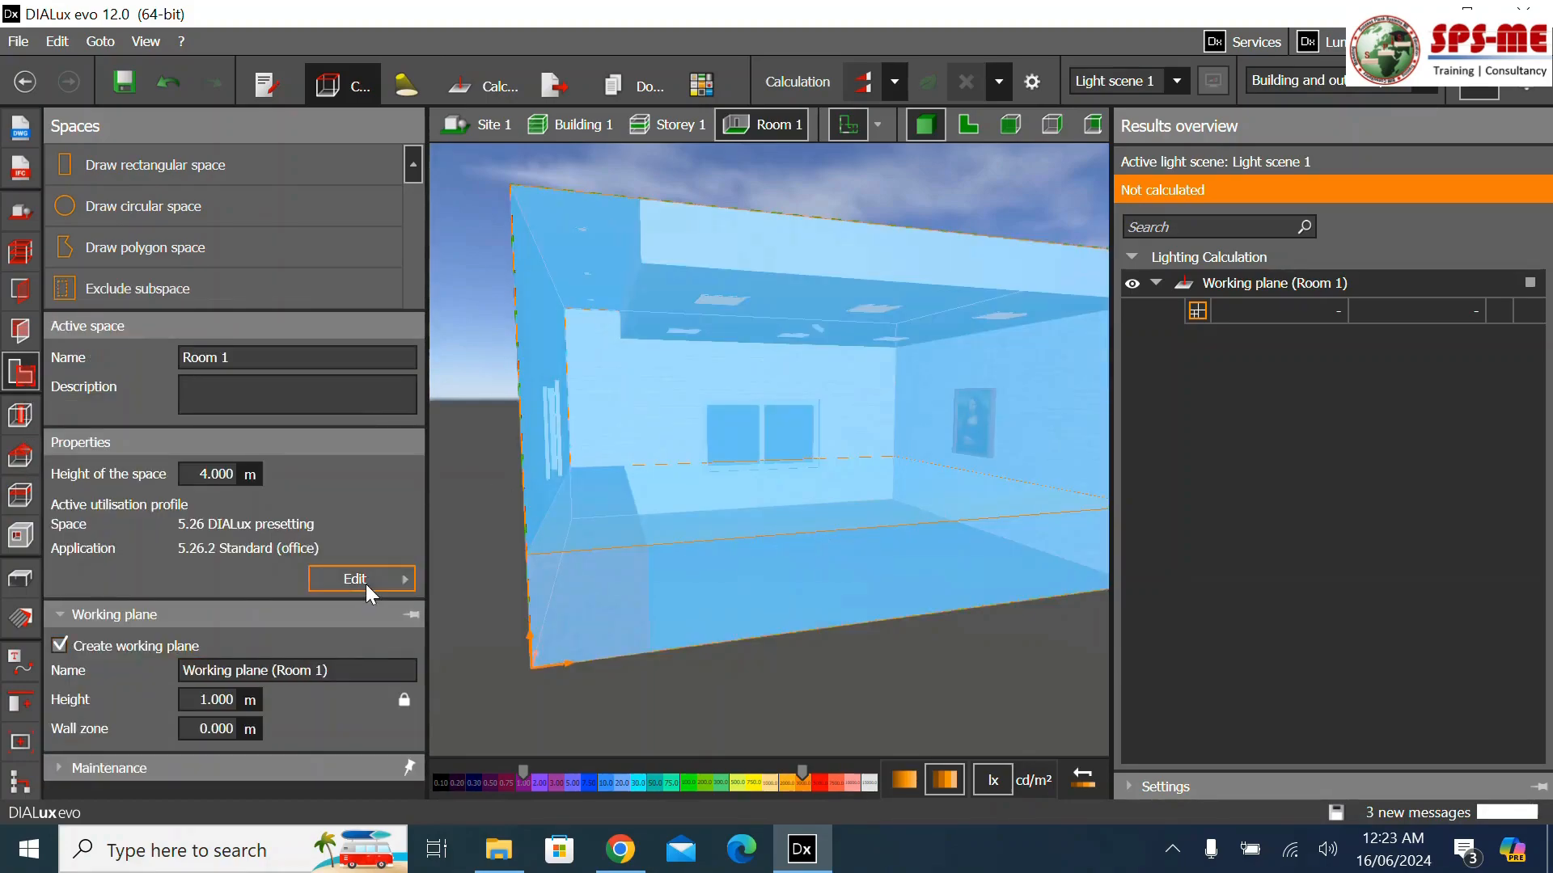
left_click(365, 580)
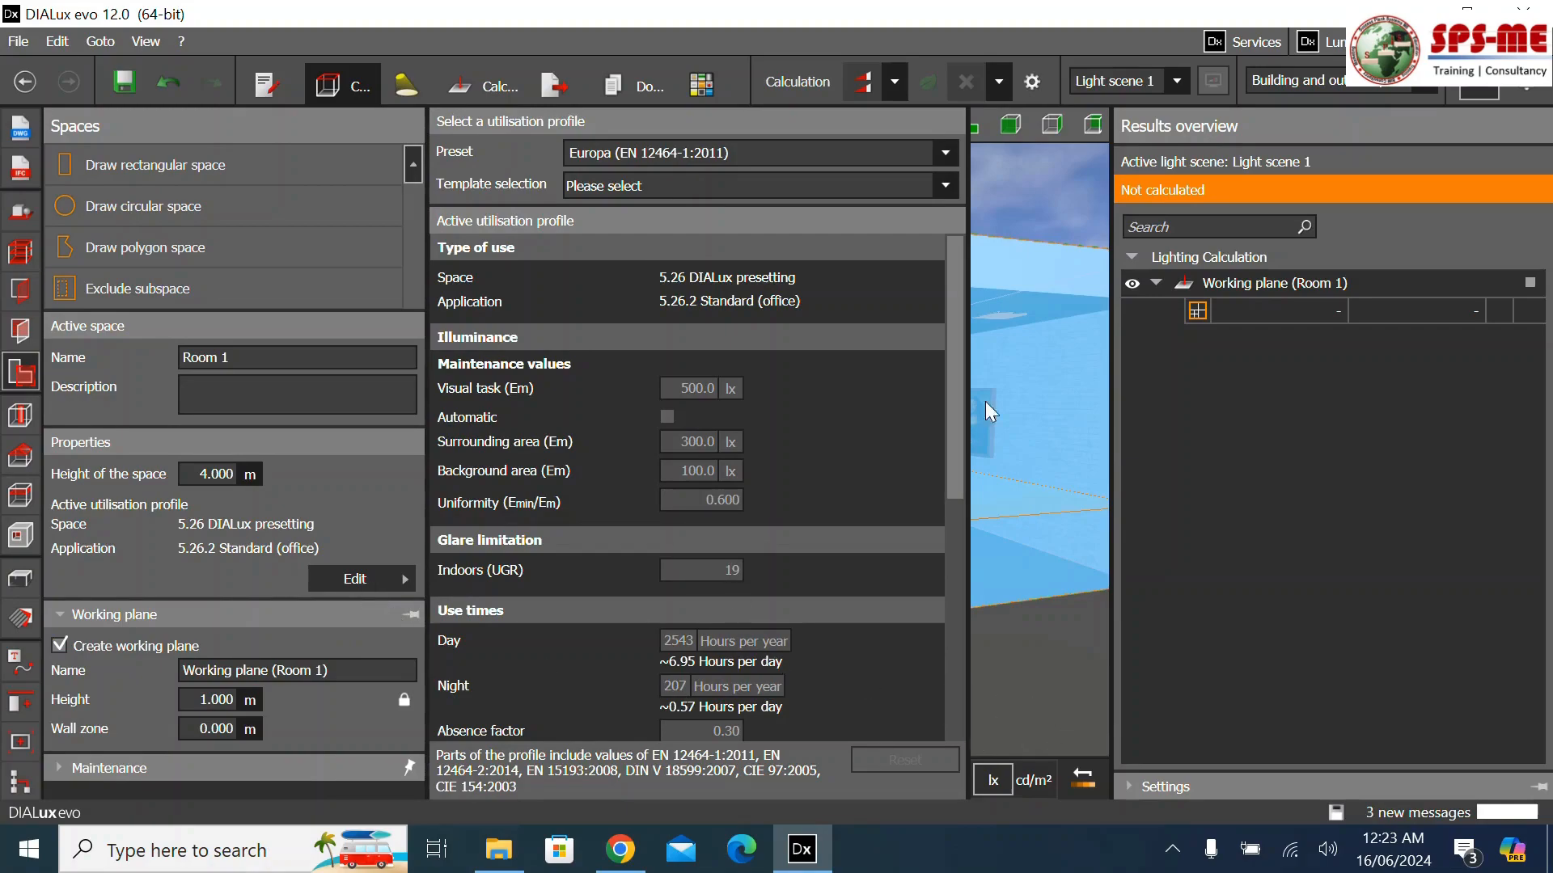
Assign Room 1 the utilisation profile template 5.26 Offices with the application 5.26.5 Conference and meeting rooms
left_click(754, 192)
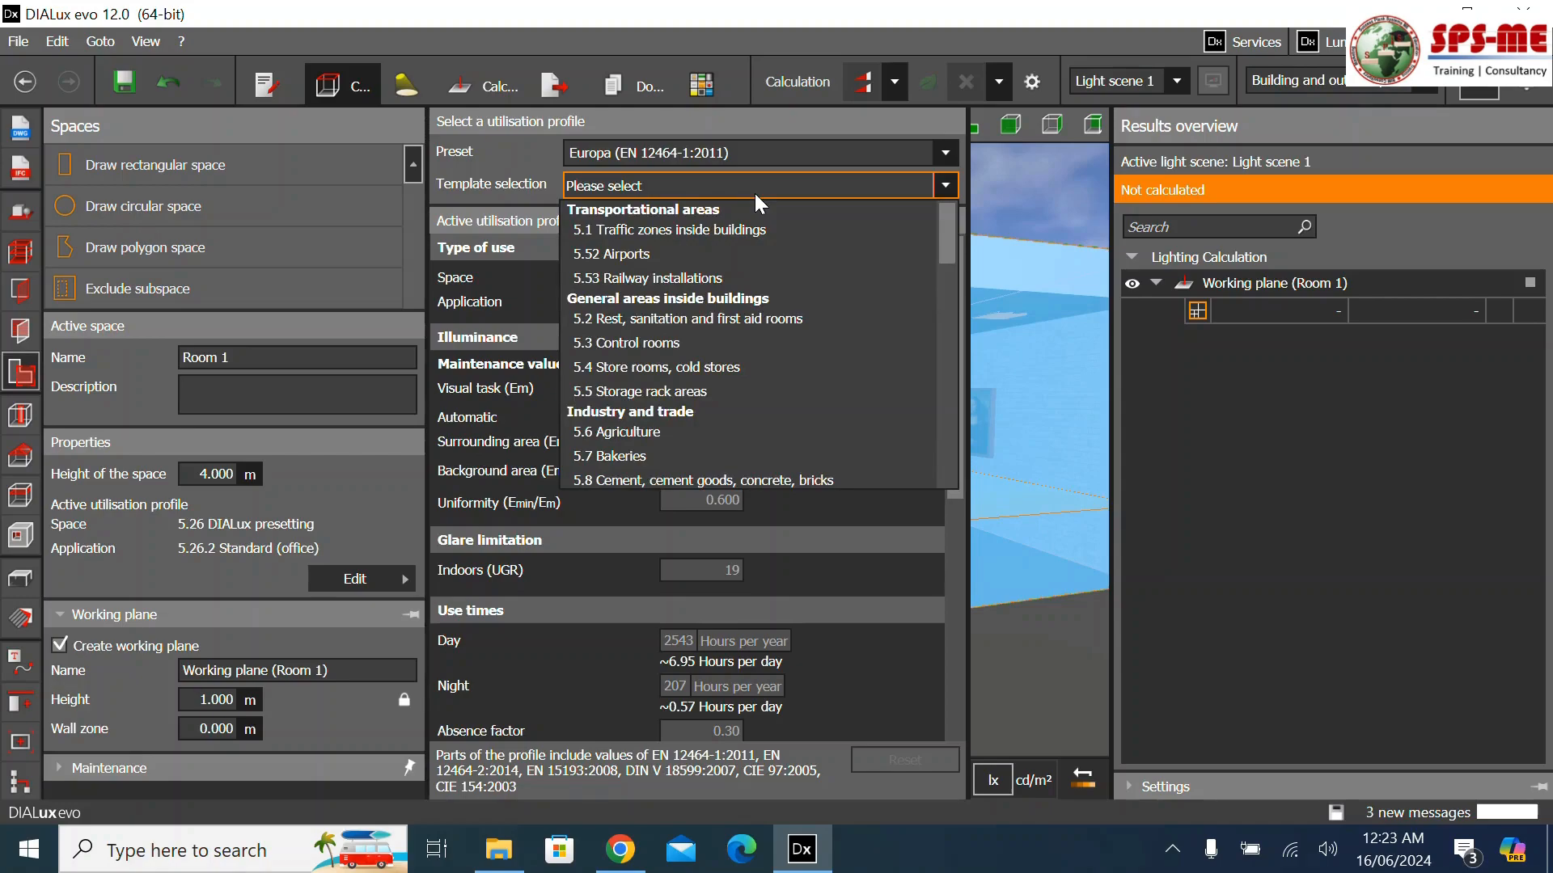
scroll(692, 379, "down", 2)
scroll(692, 379, "down", 2)
scroll(692, 378, "down", 3)
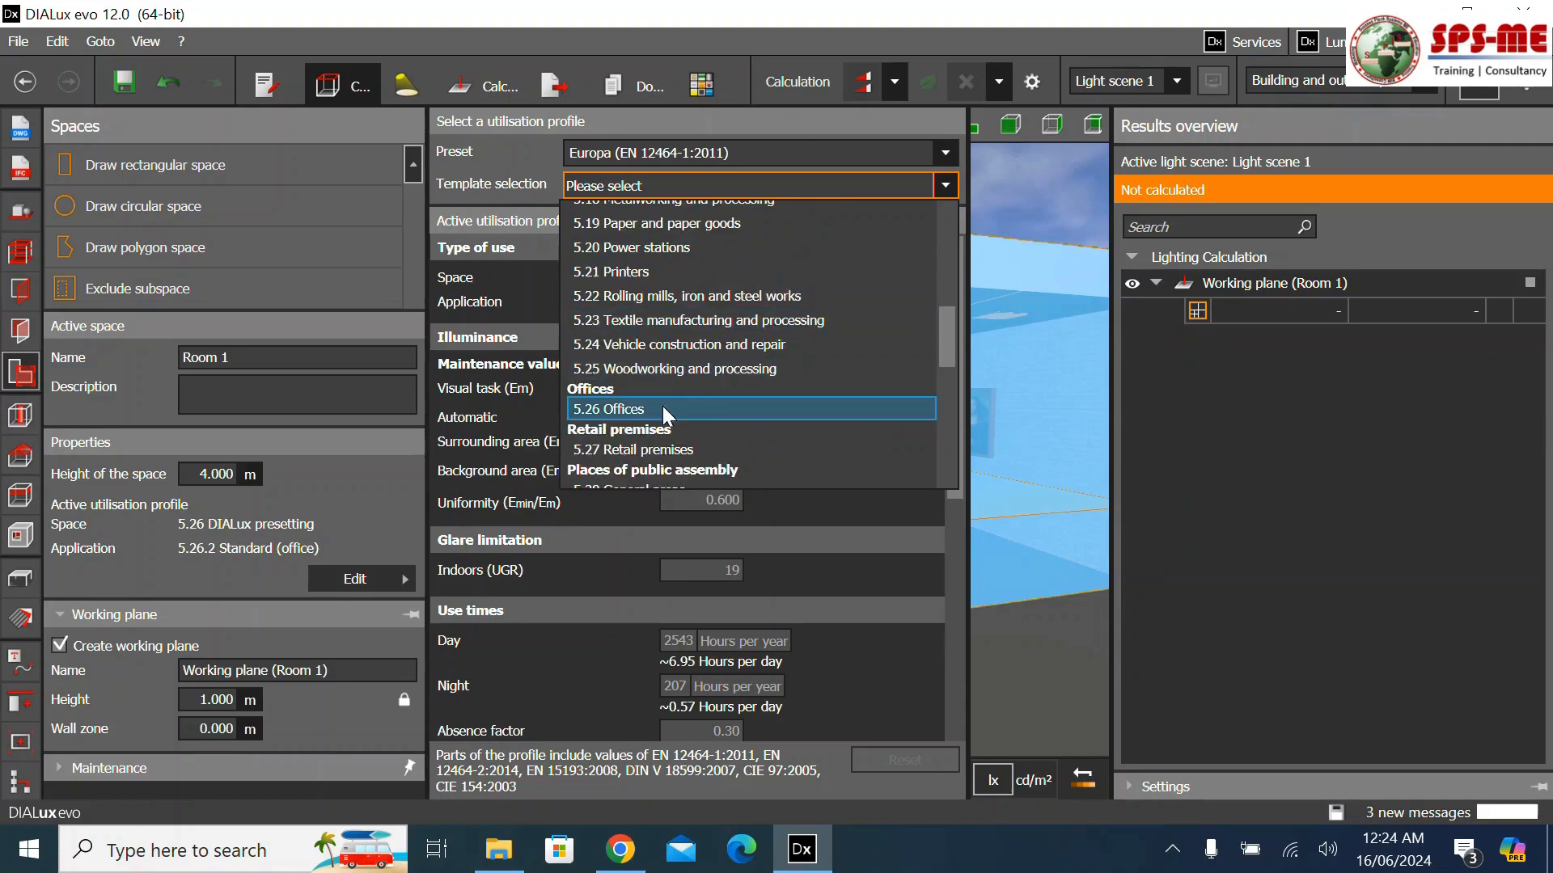
left_click(662, 406)
left_click(682, 182)
left_click(682, 201)
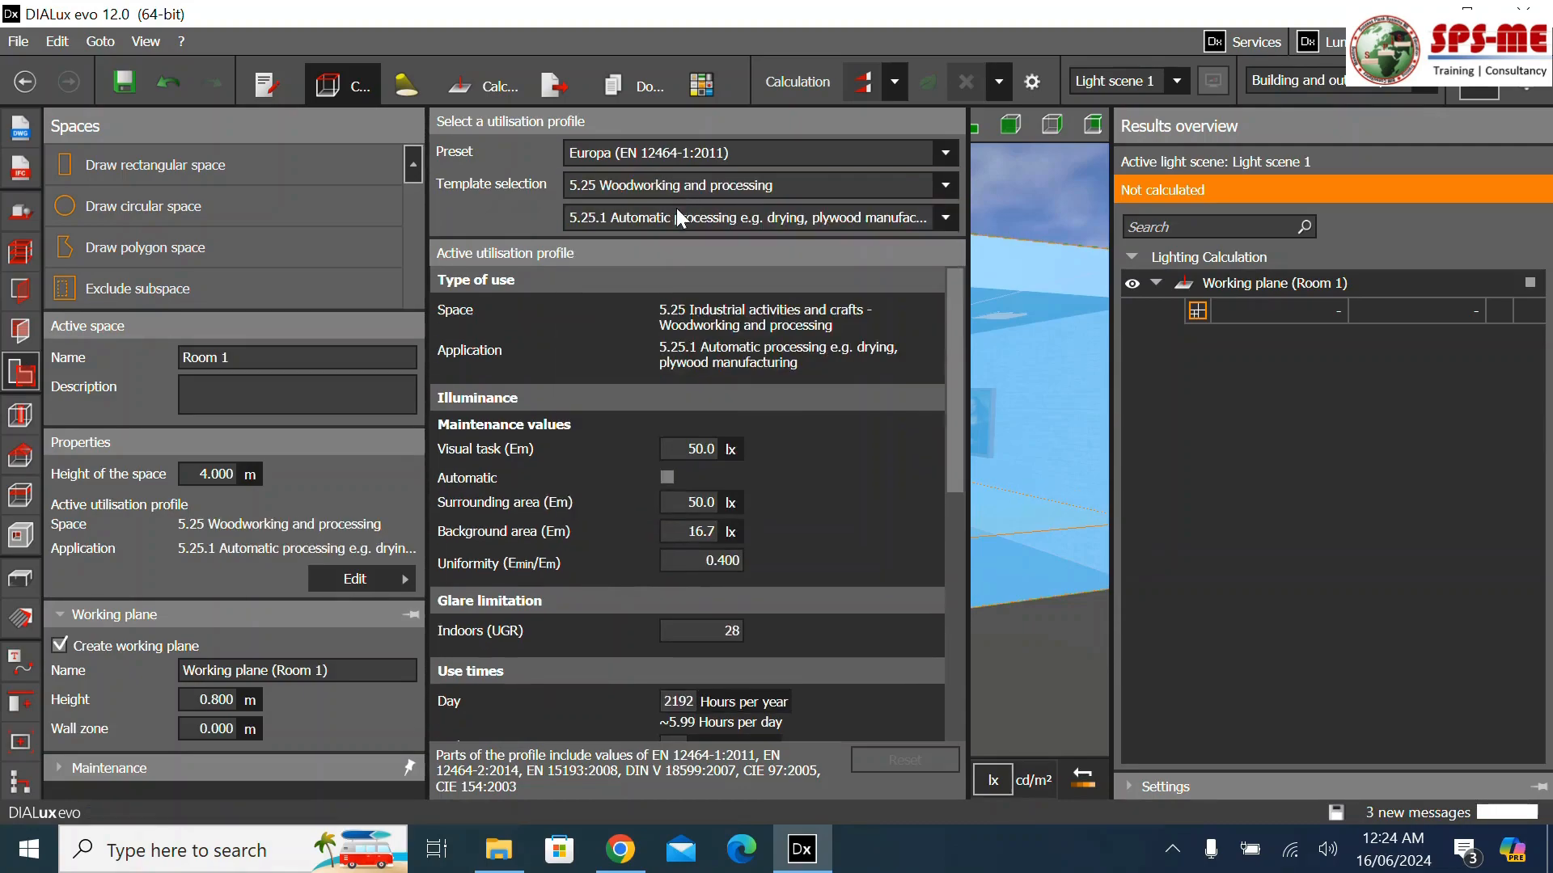
left_click(675, 185)
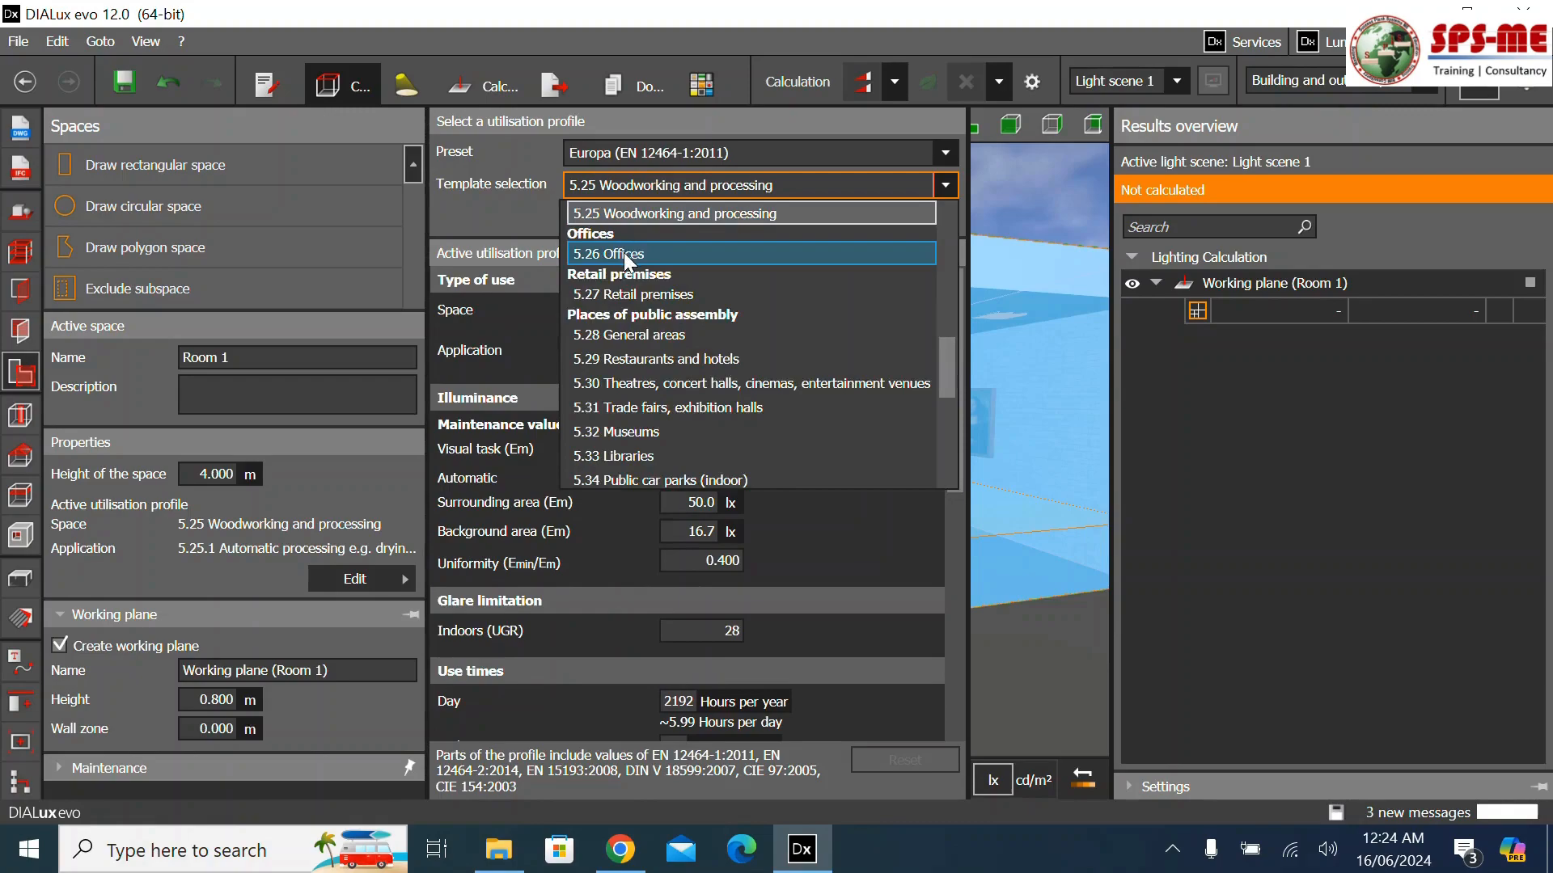
left_click(624, 252)
left_click(652, 215)
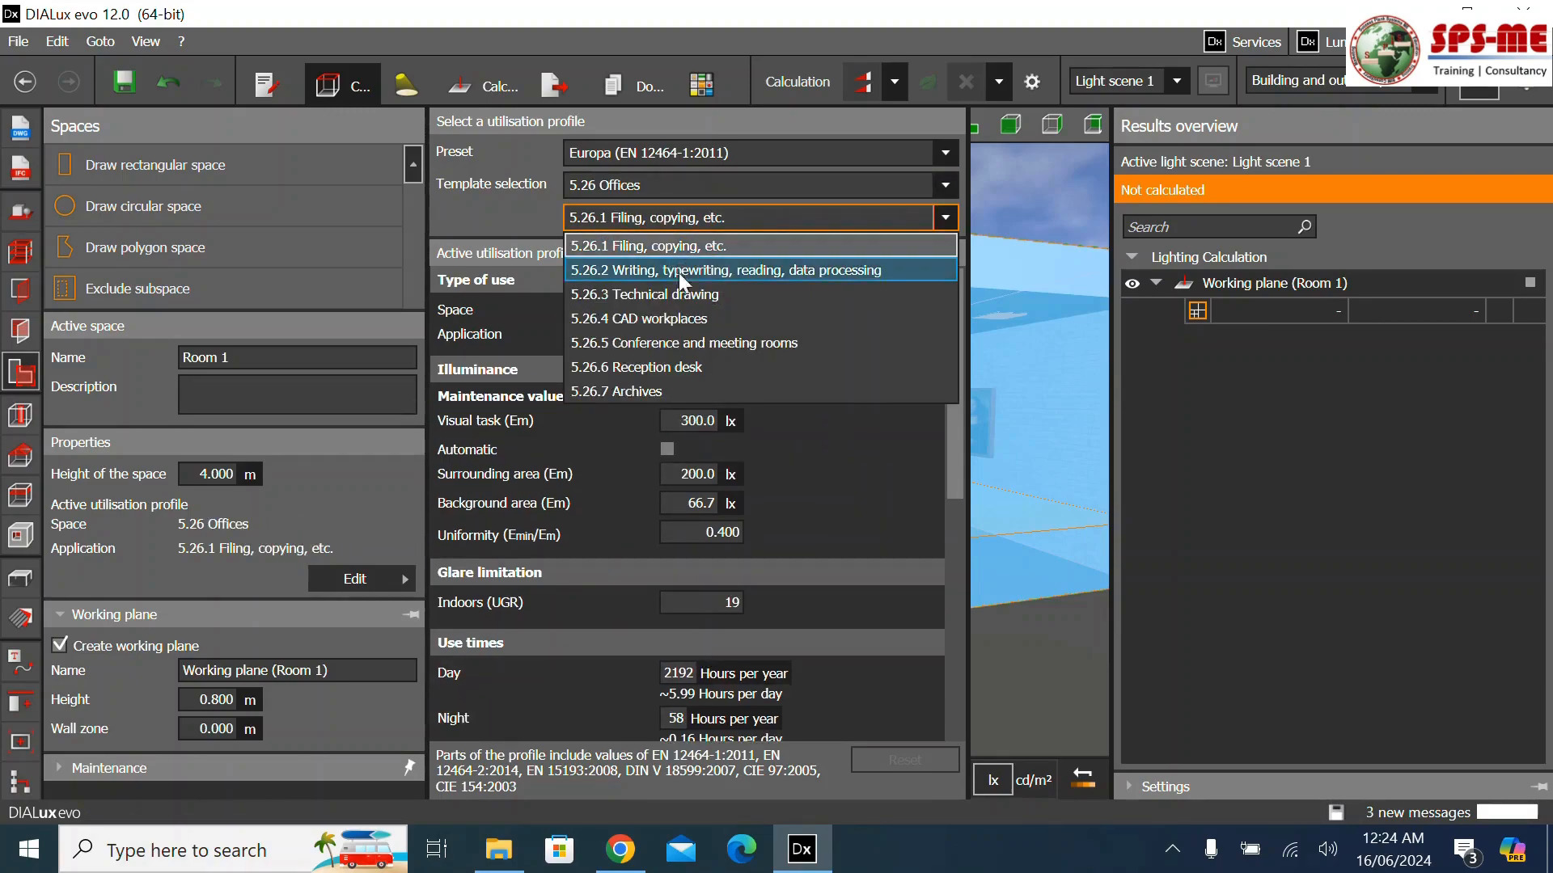
left_click(712, 347)
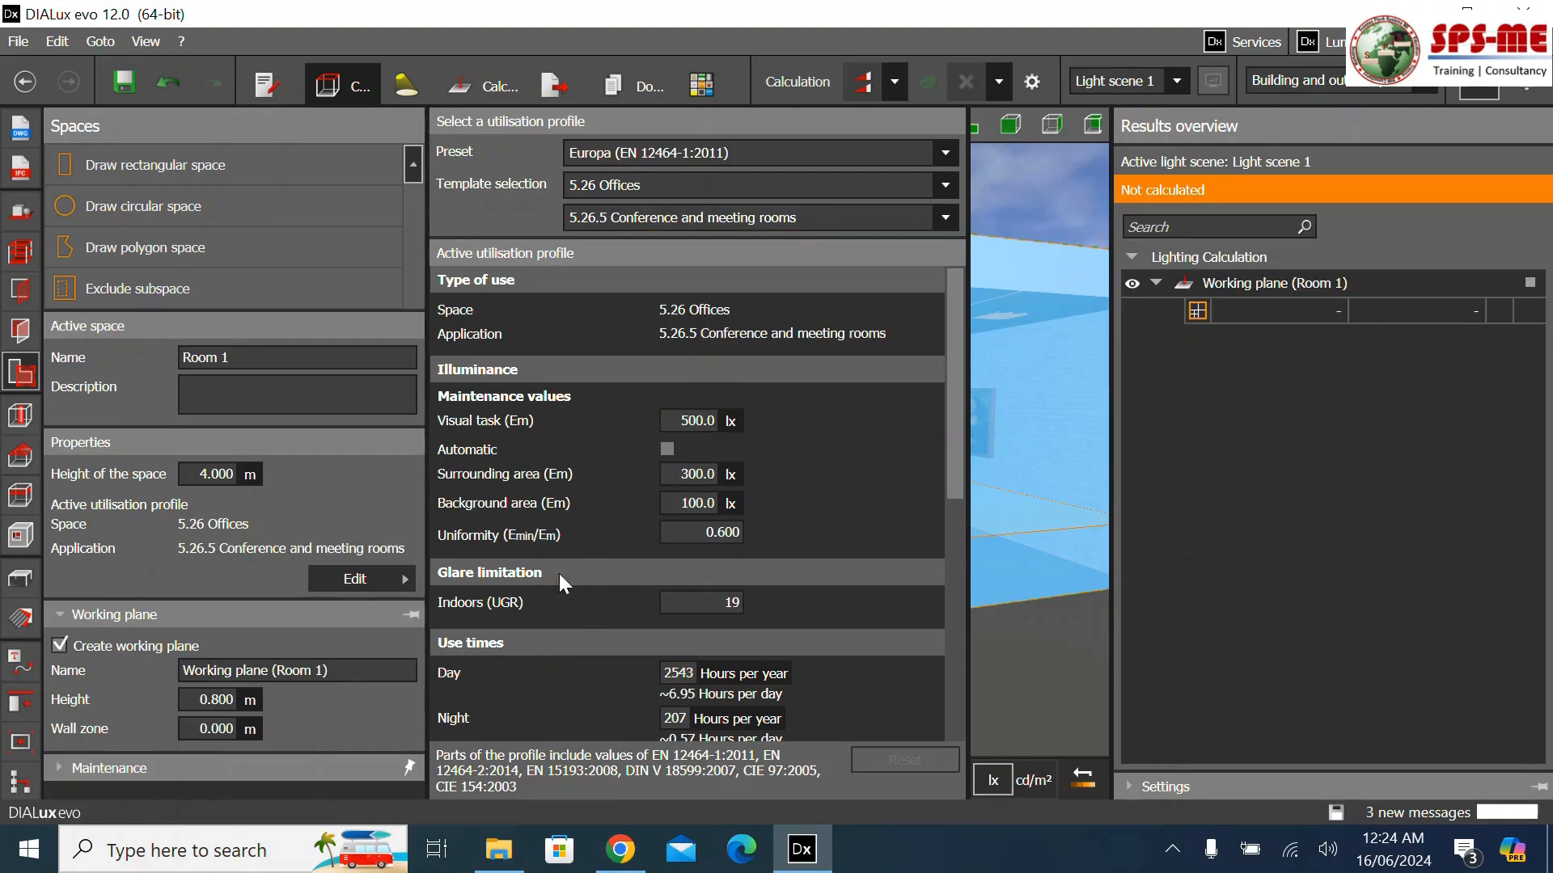
Change the profile's application to 5.26.4 CAD workplaces and set its uniformity (Emin/Em) to 0.4
left_click(745, 220)
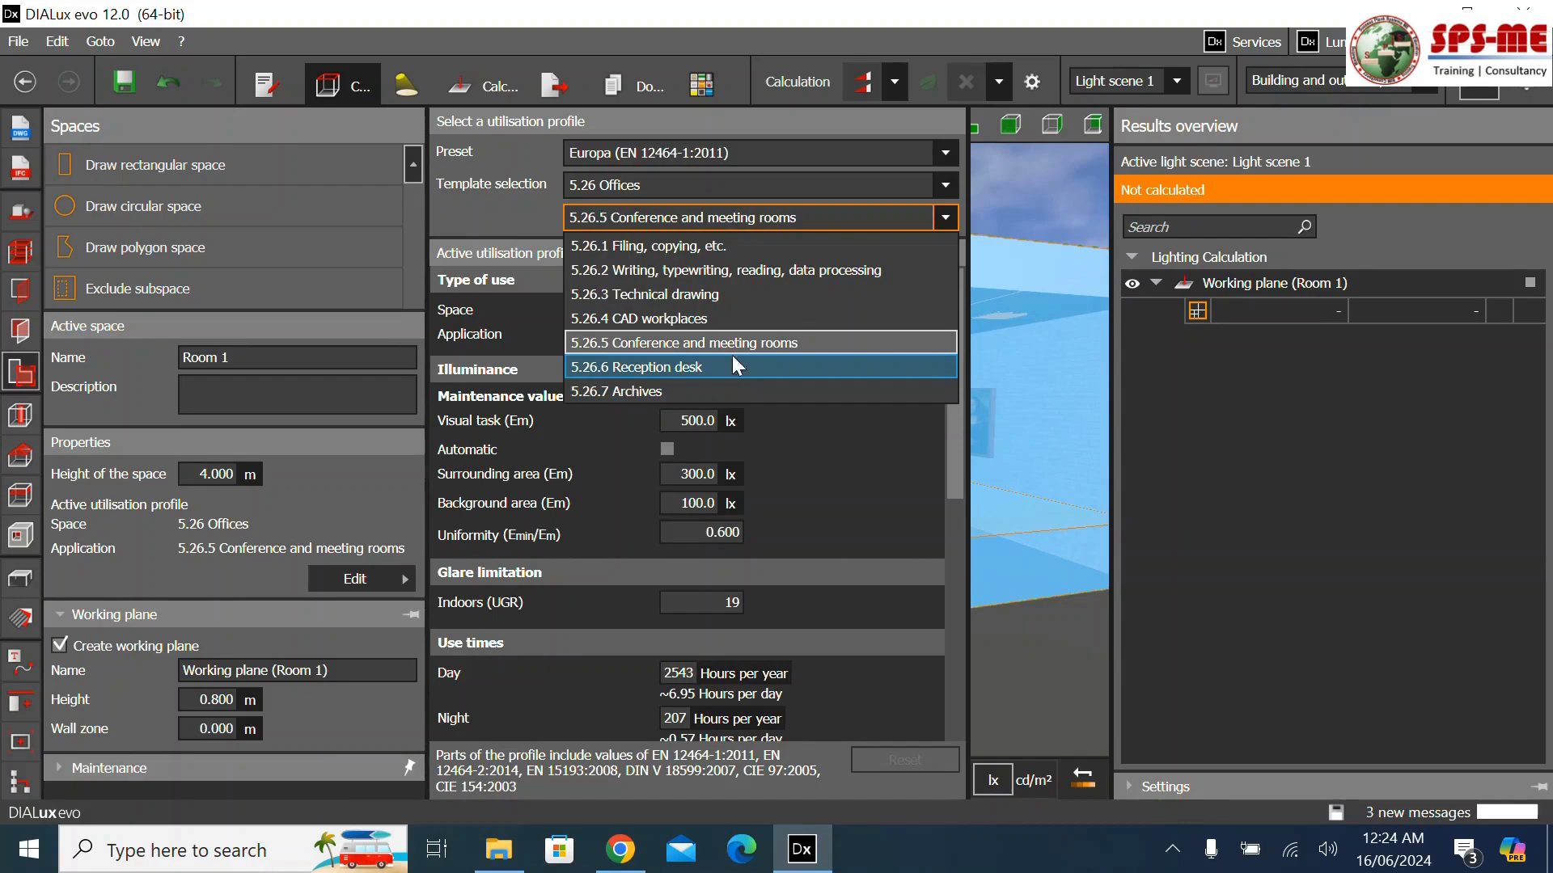
left_click(678, 322)
left_click(683, 422)
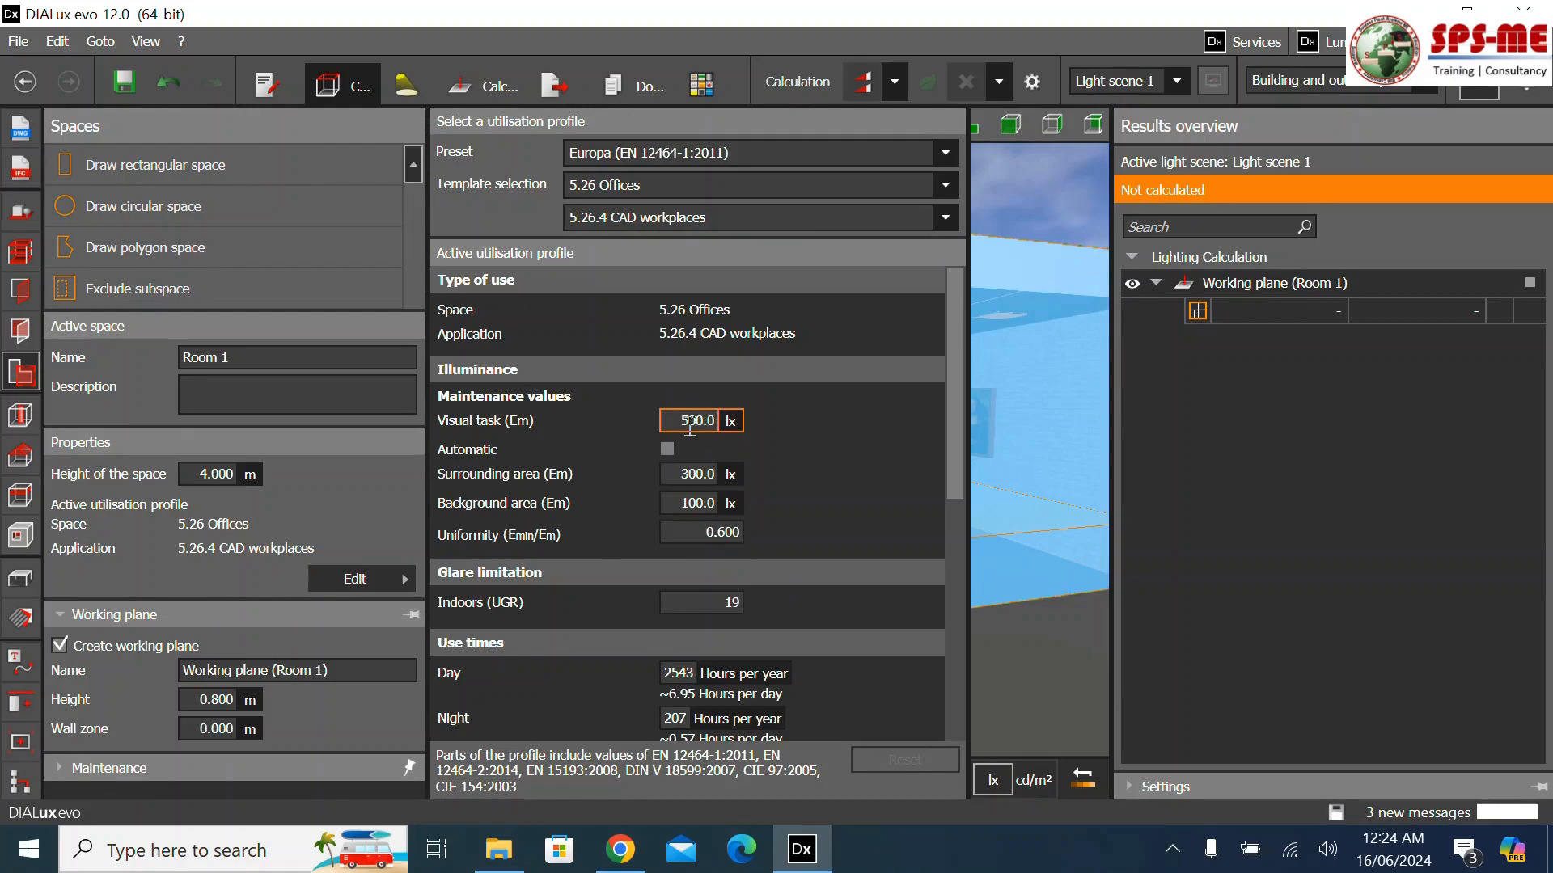
left_click(697, 534)
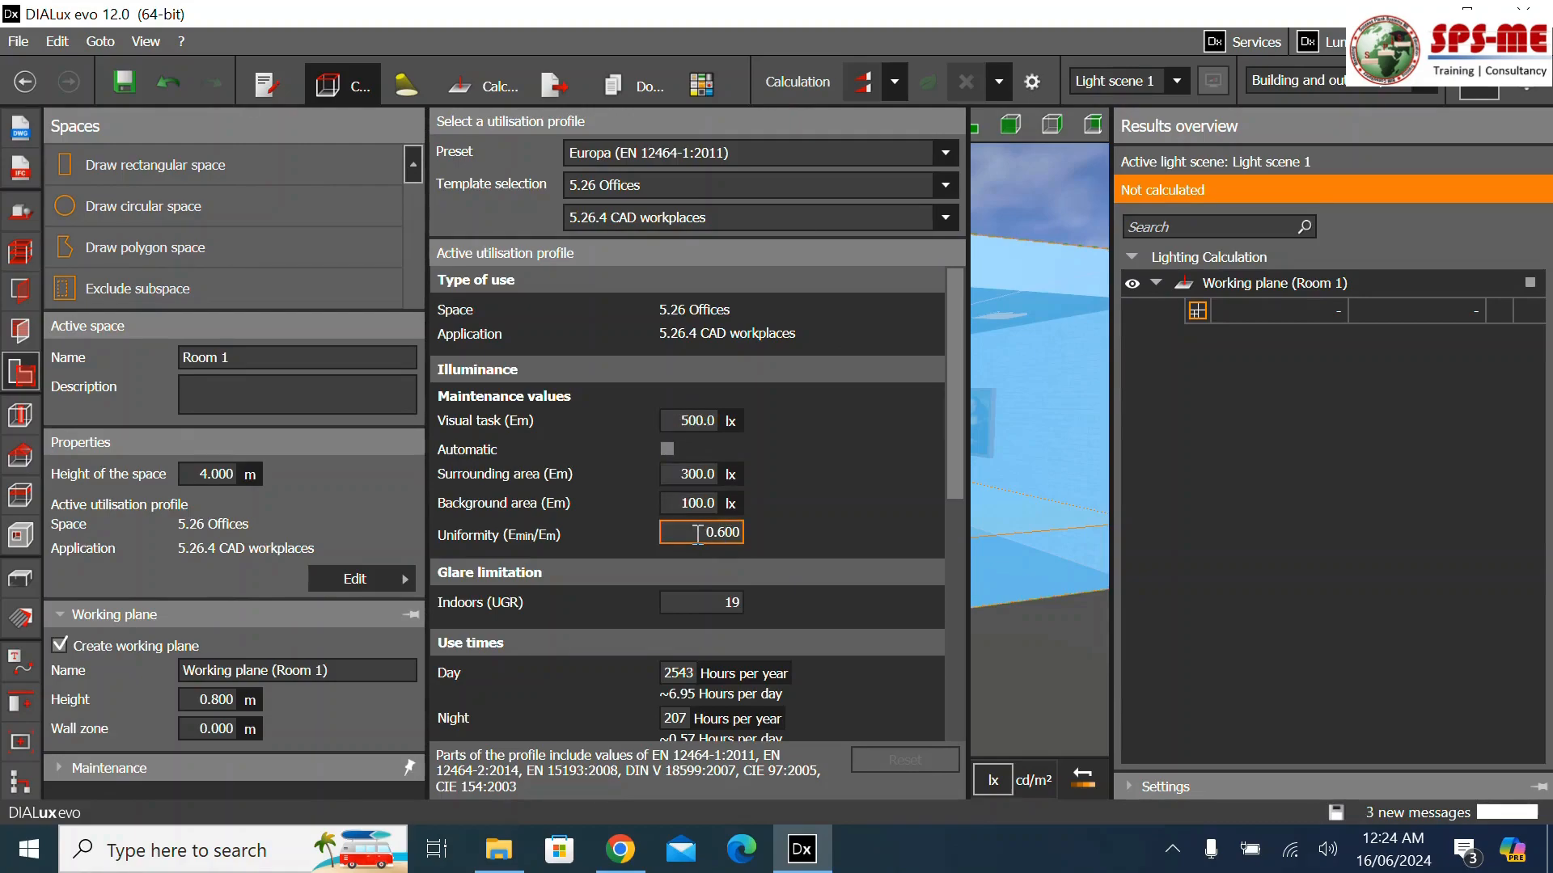
type("0.4")
key("Return")
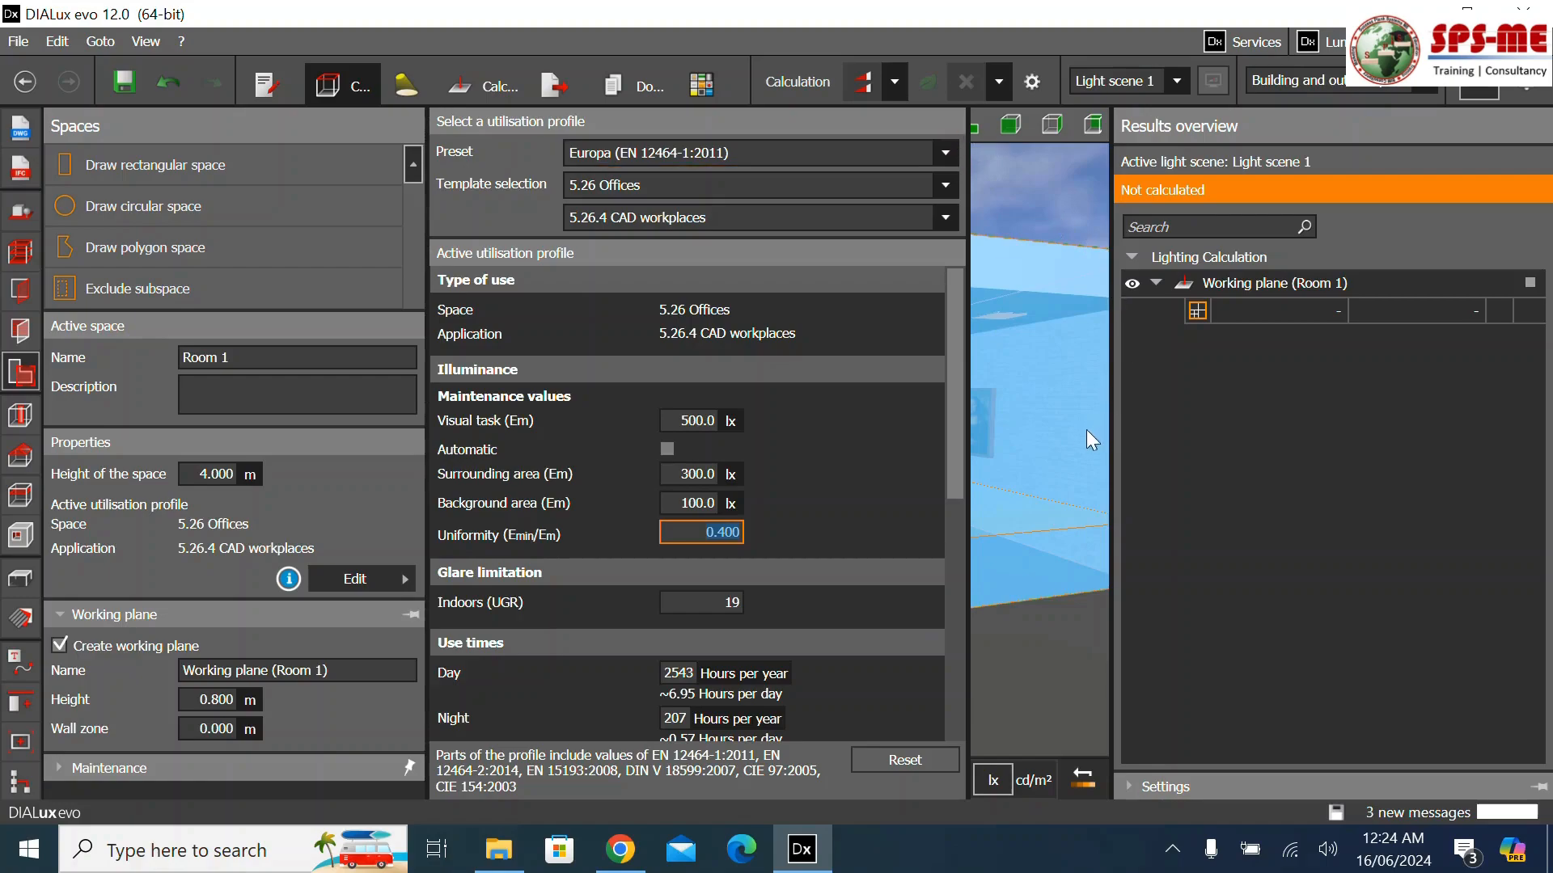
left_click(1043, 655)
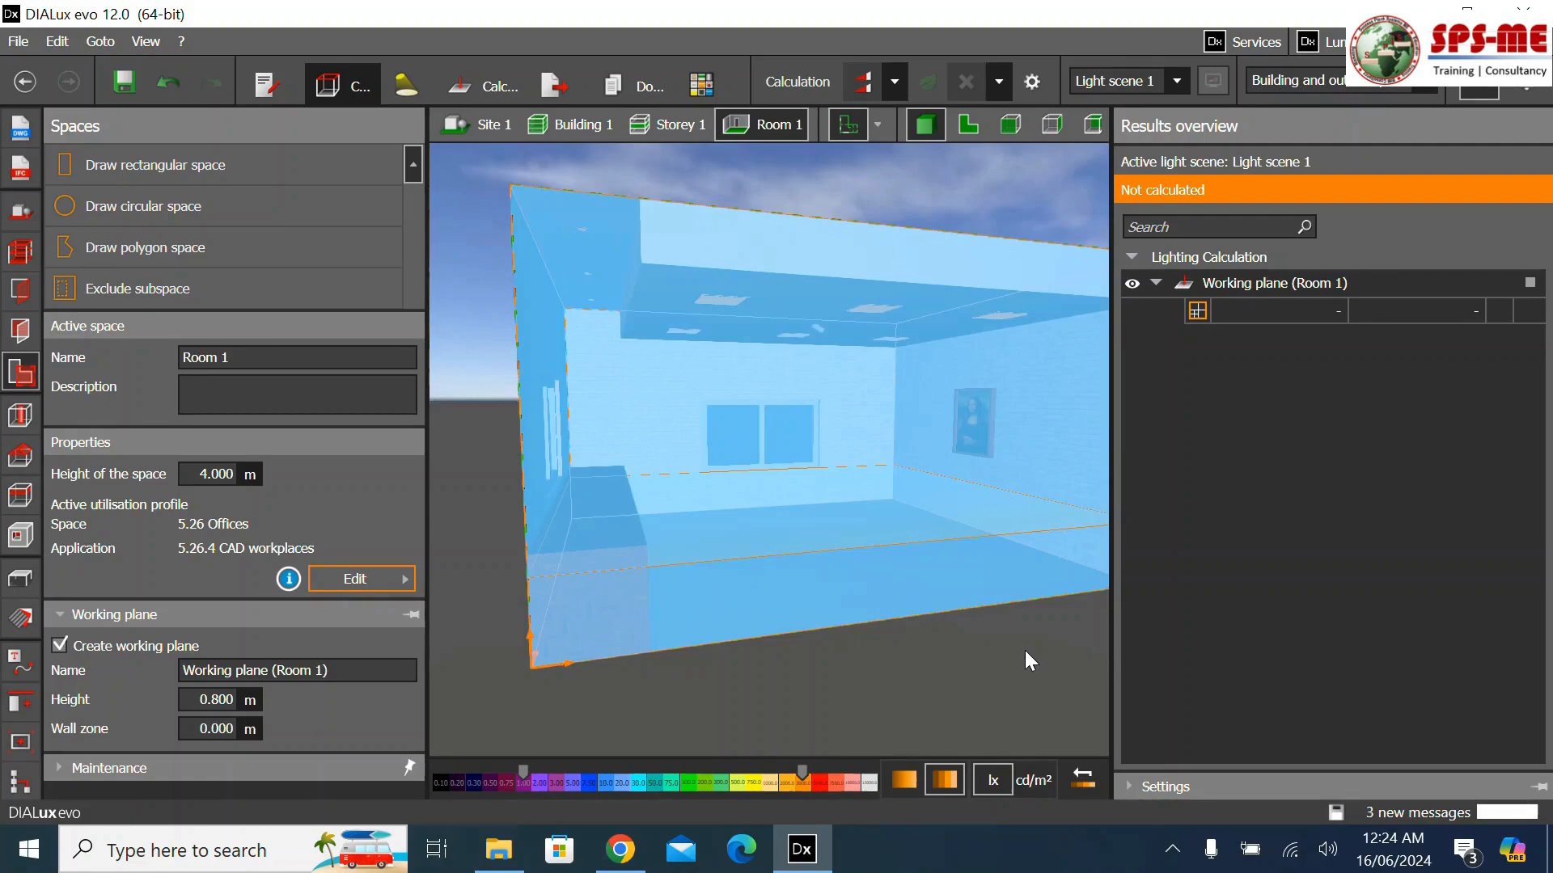
Calculate the entire project for all light scenes and check the working plane results under the edited profile
left_click(490, 91)
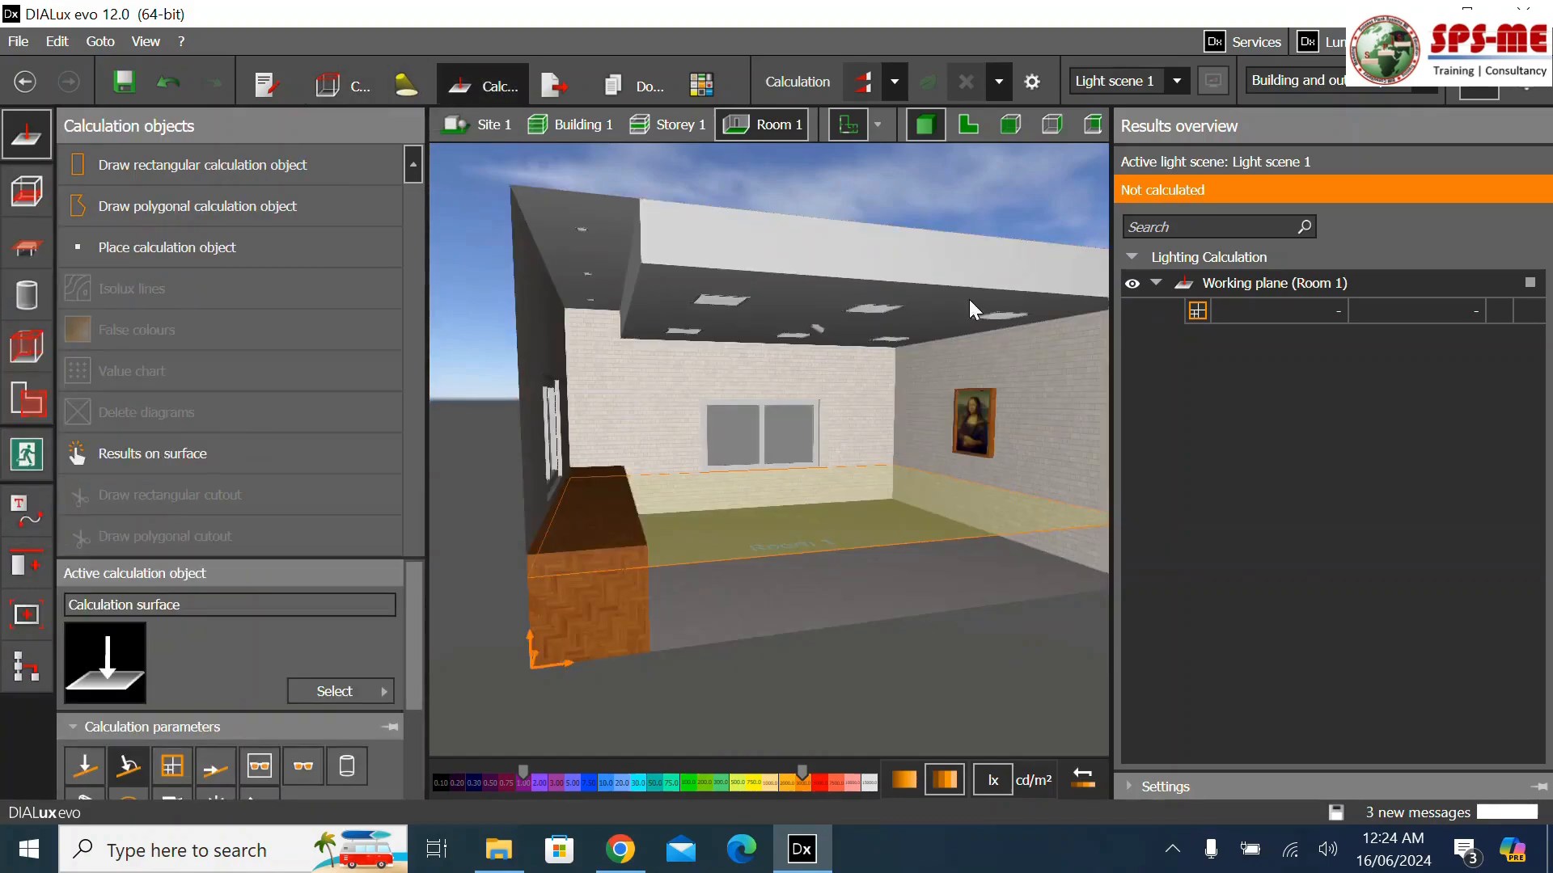
scroll(968, 300, "up", 1)
left_click(863, 81)
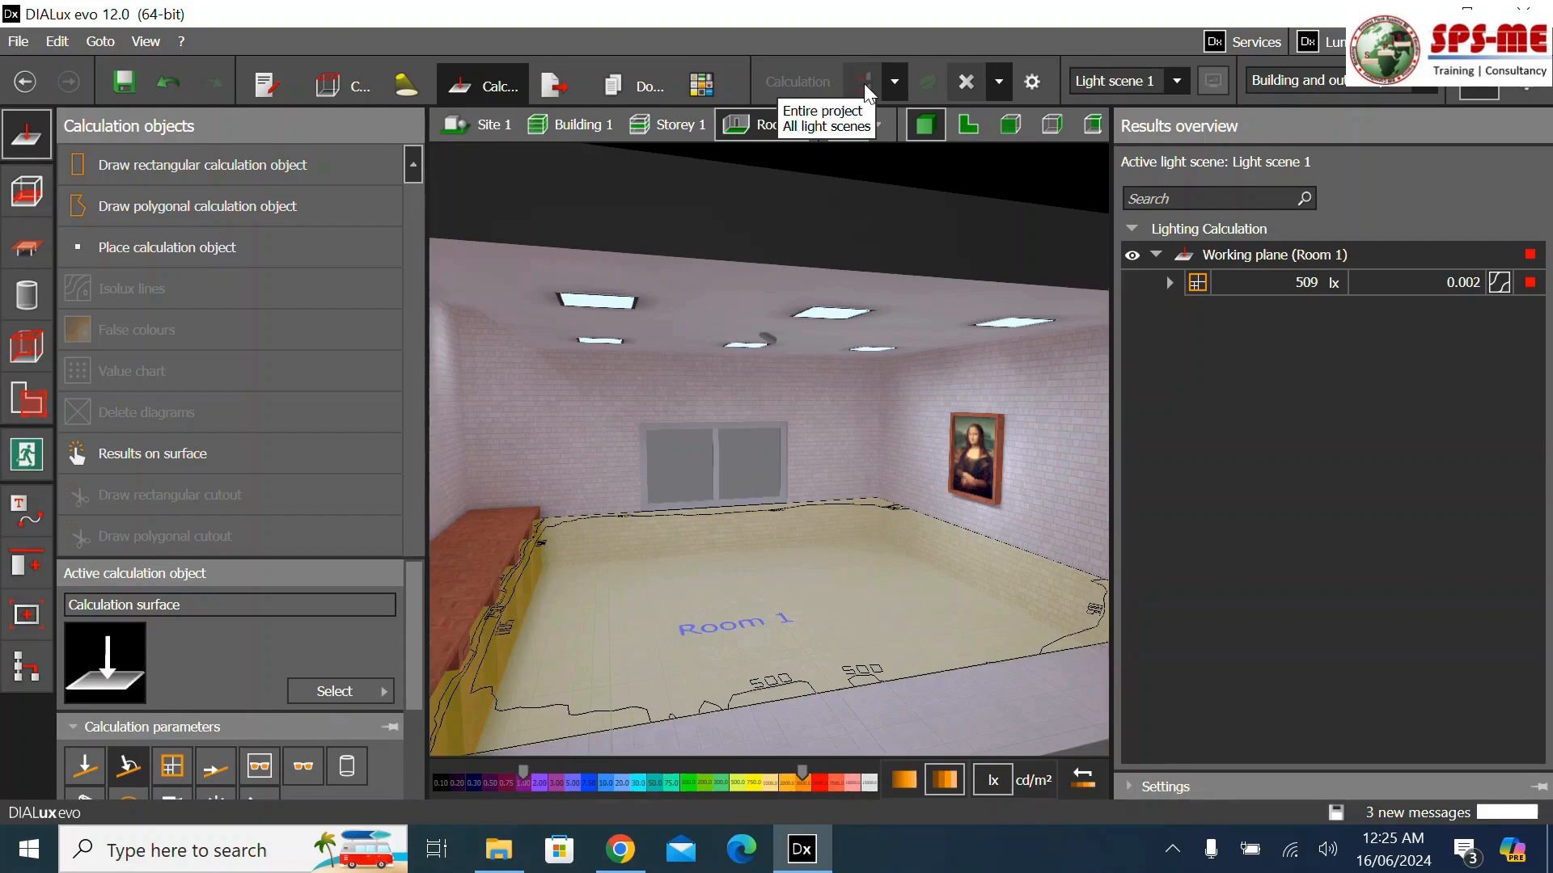
Discard the calculation results and set the height of Room 1's working plane to 1 m
left_click(966, 80)
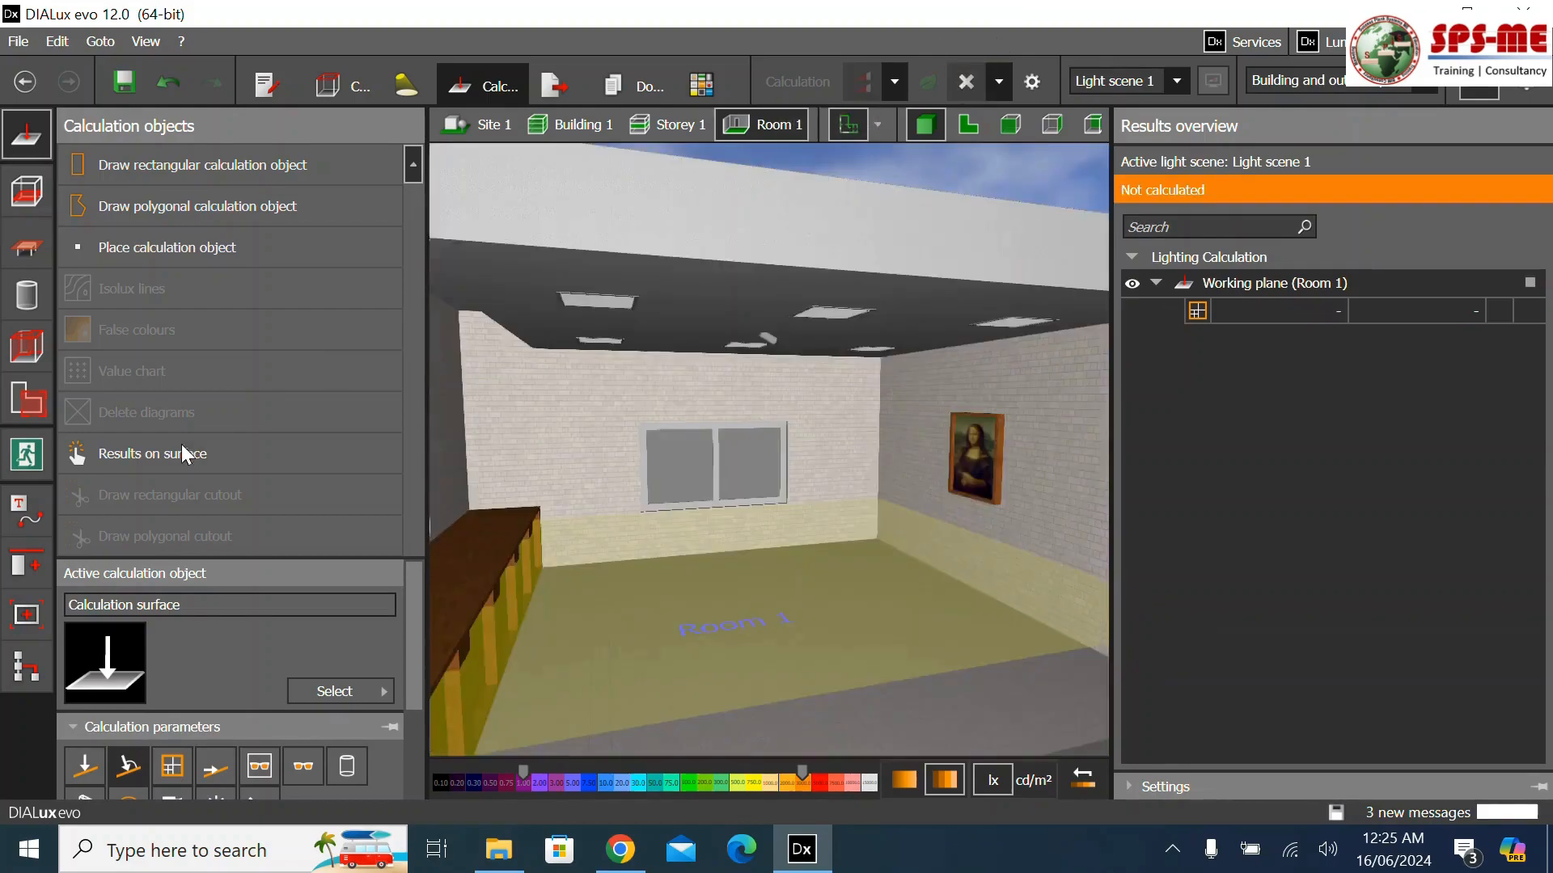
left_click(344, 87)
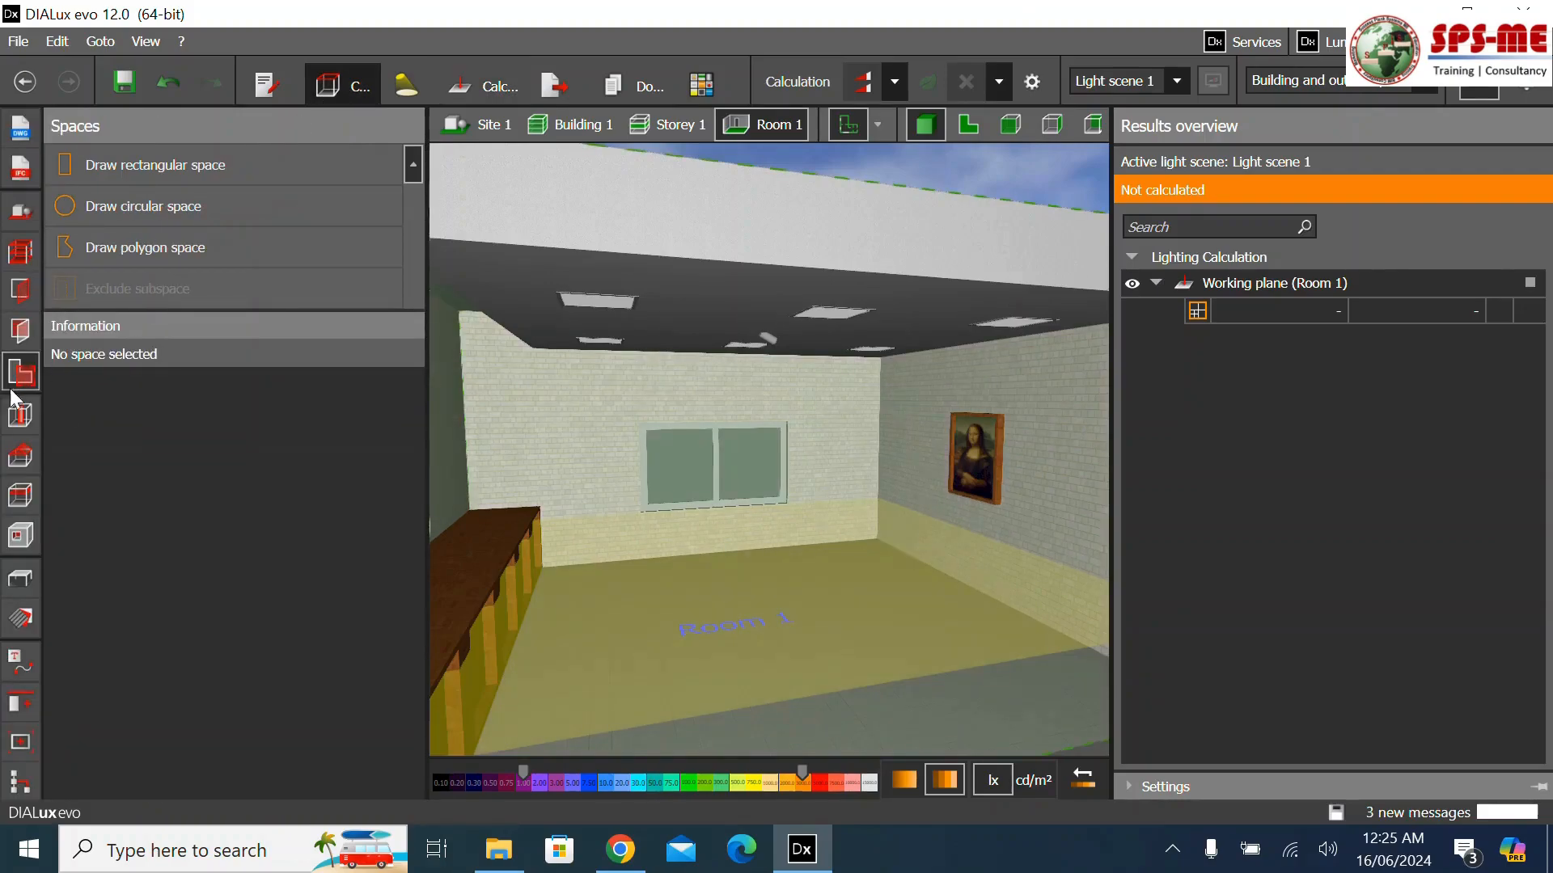
left_click(837, 660)
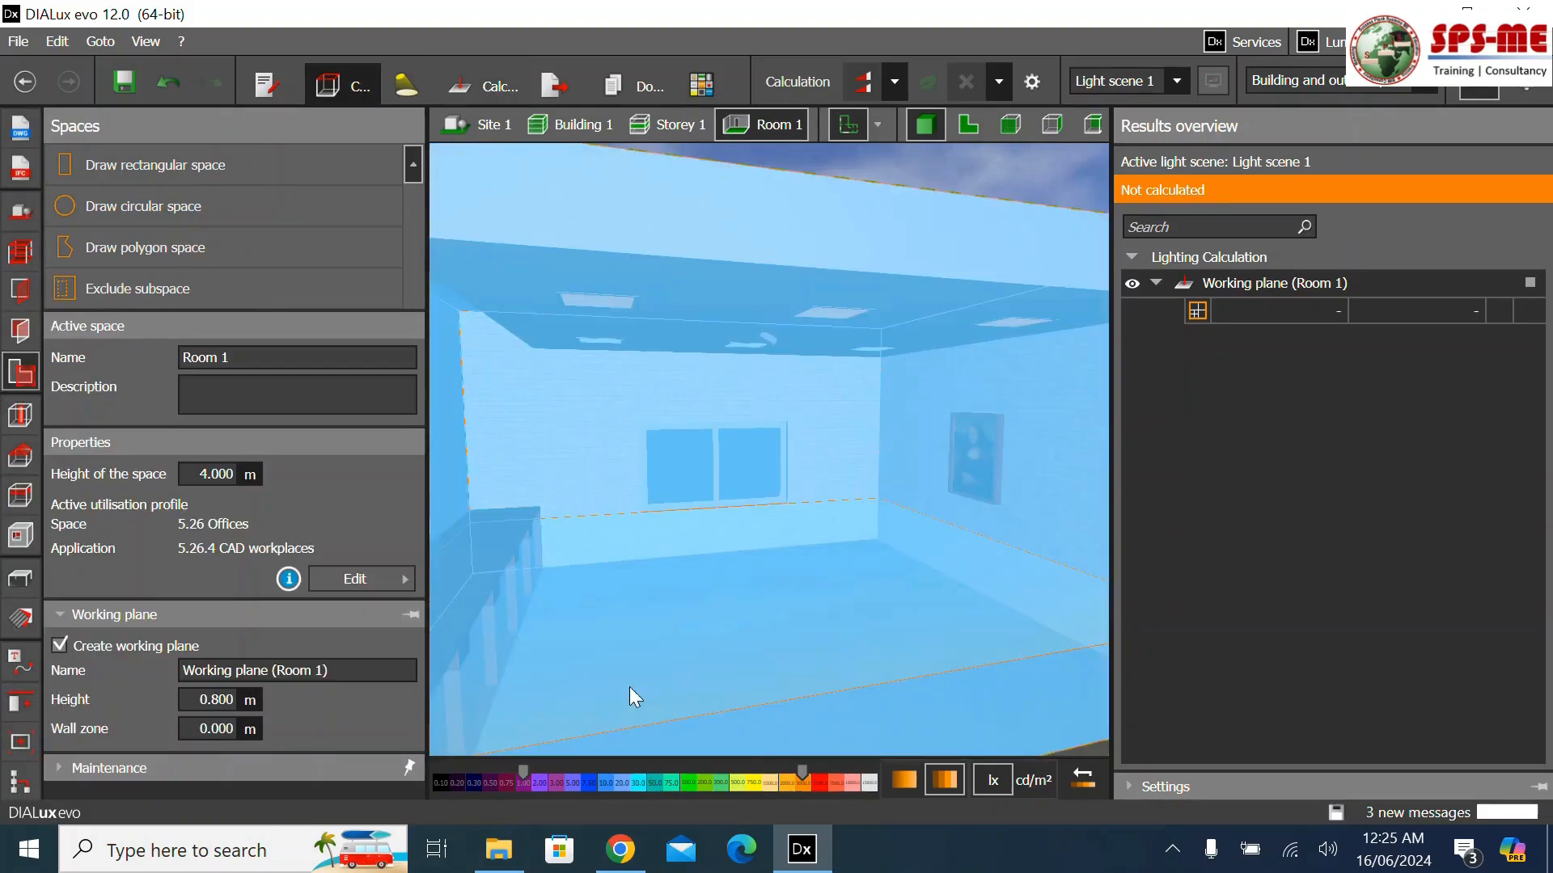
type("1")
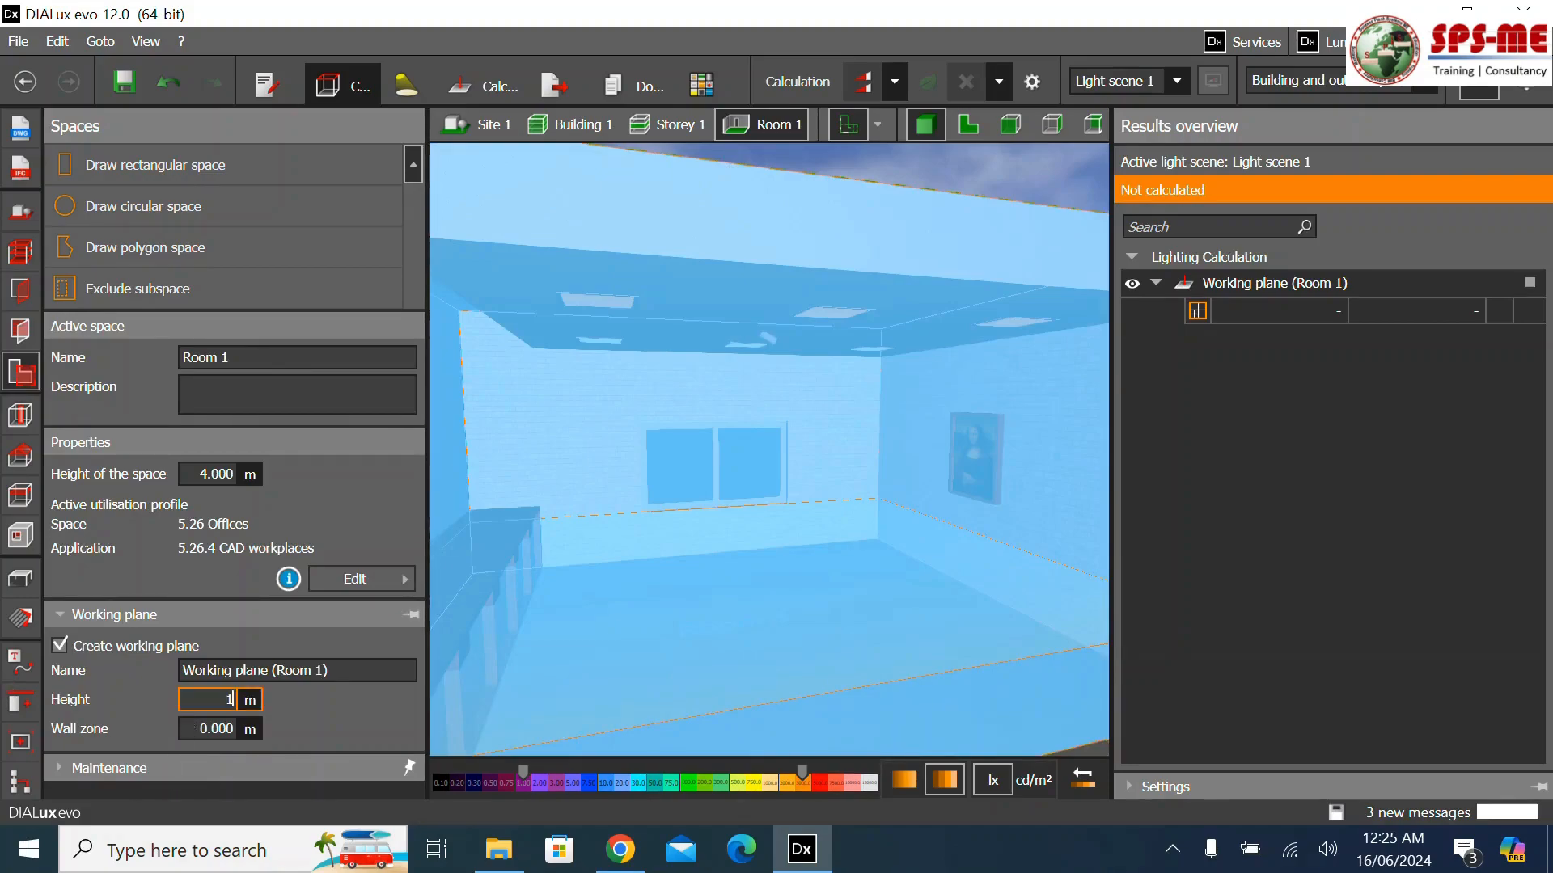
key("Return")
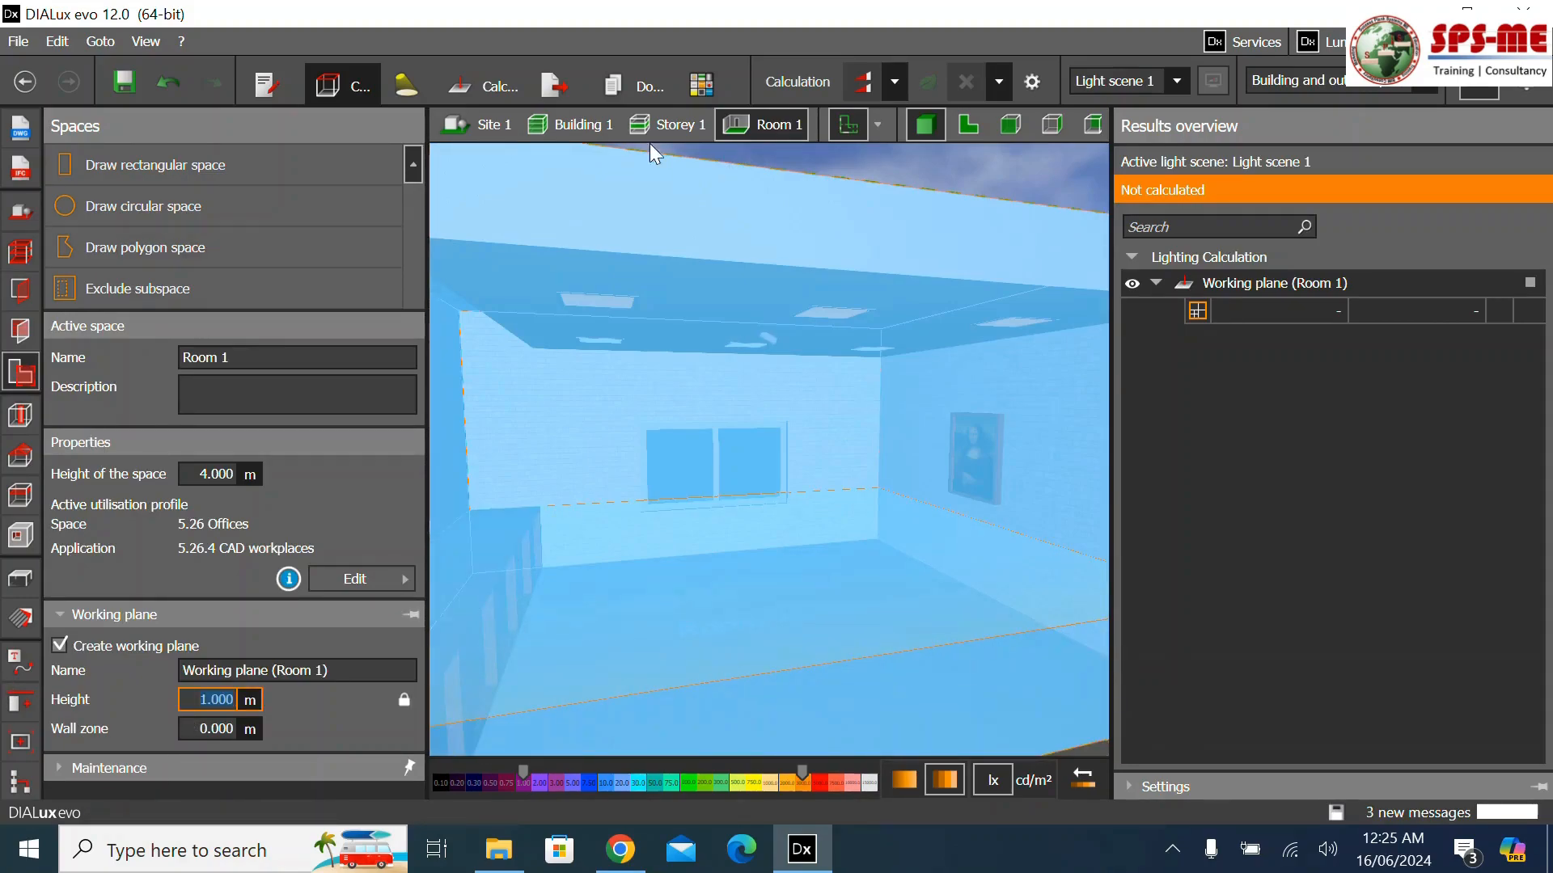
Calculate the entire project for all light scenes and dismiss the reminder to save the project
left_click(802, 84)
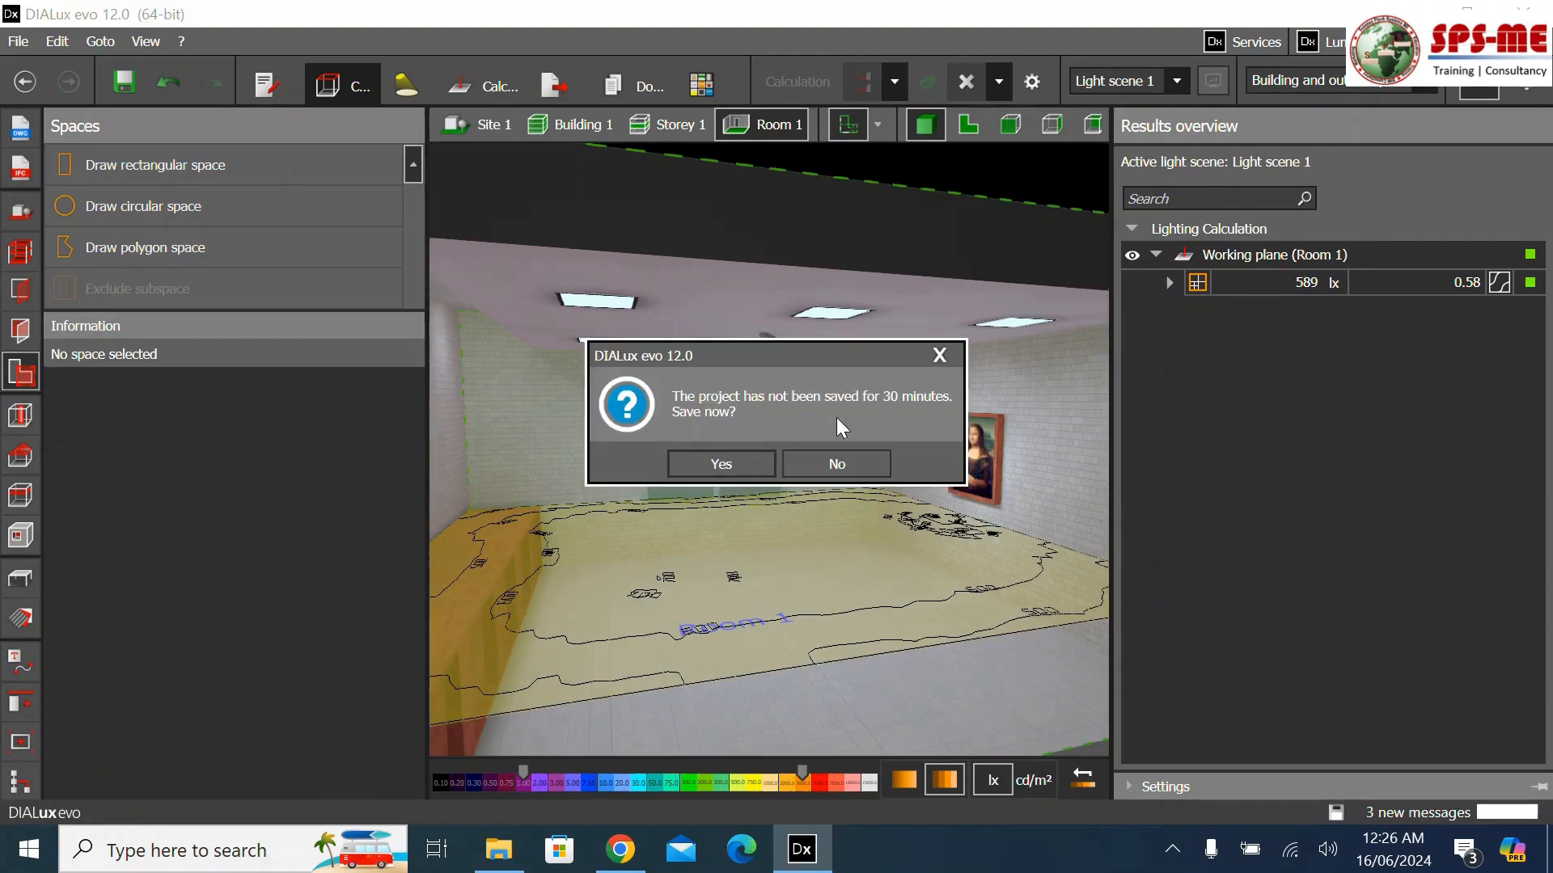
left_click(938, 356)
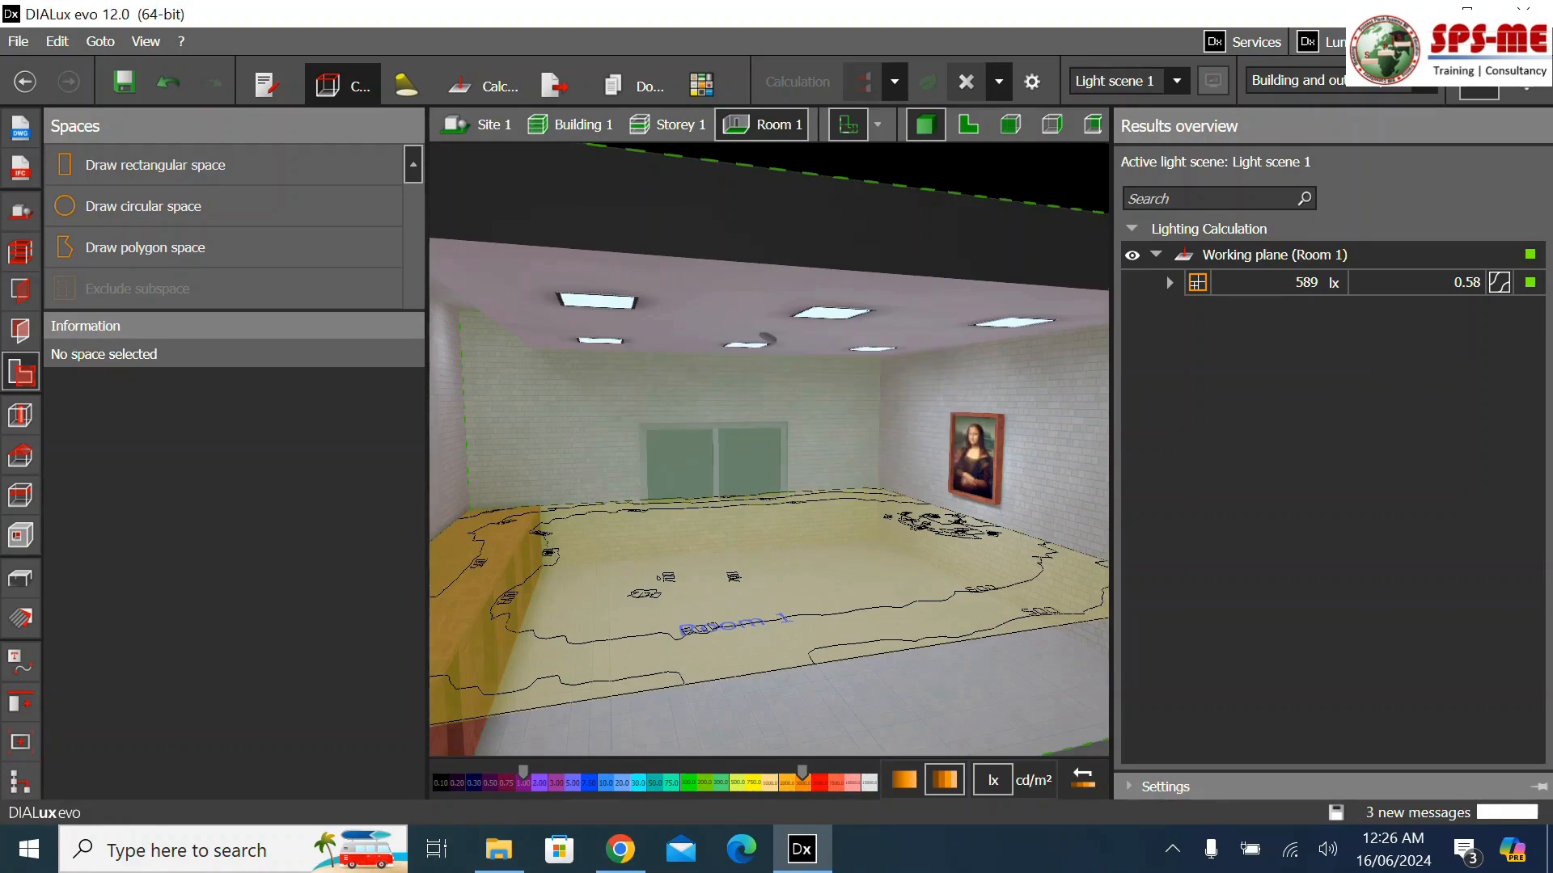
View the calculated model at storey level and at building level, inspecting the building's exterior from the window side
left_click(668, 125)
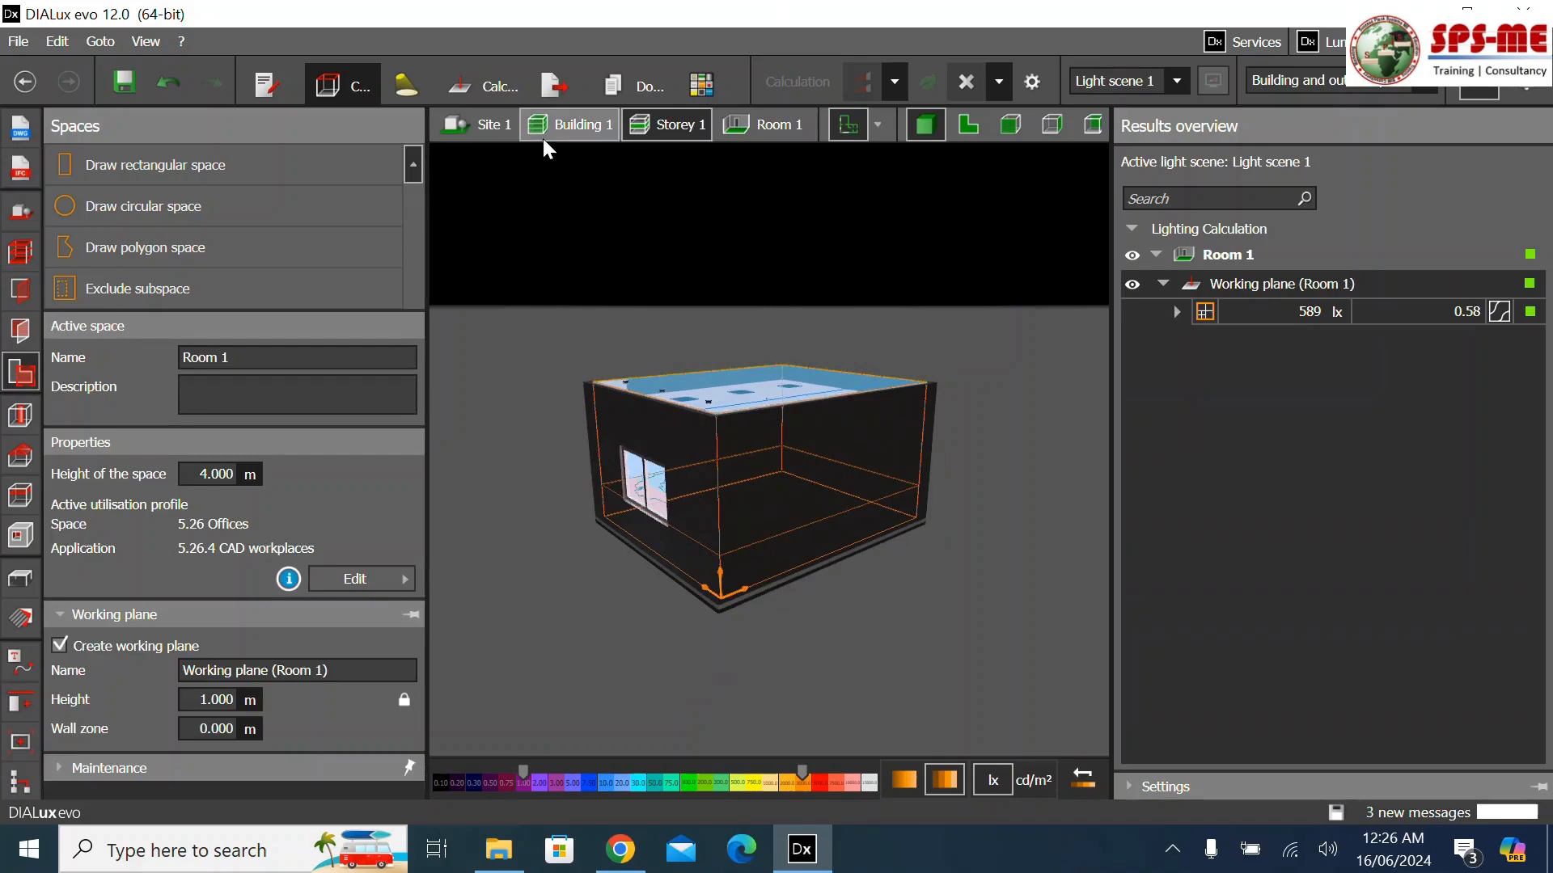
left_click(590, 125)
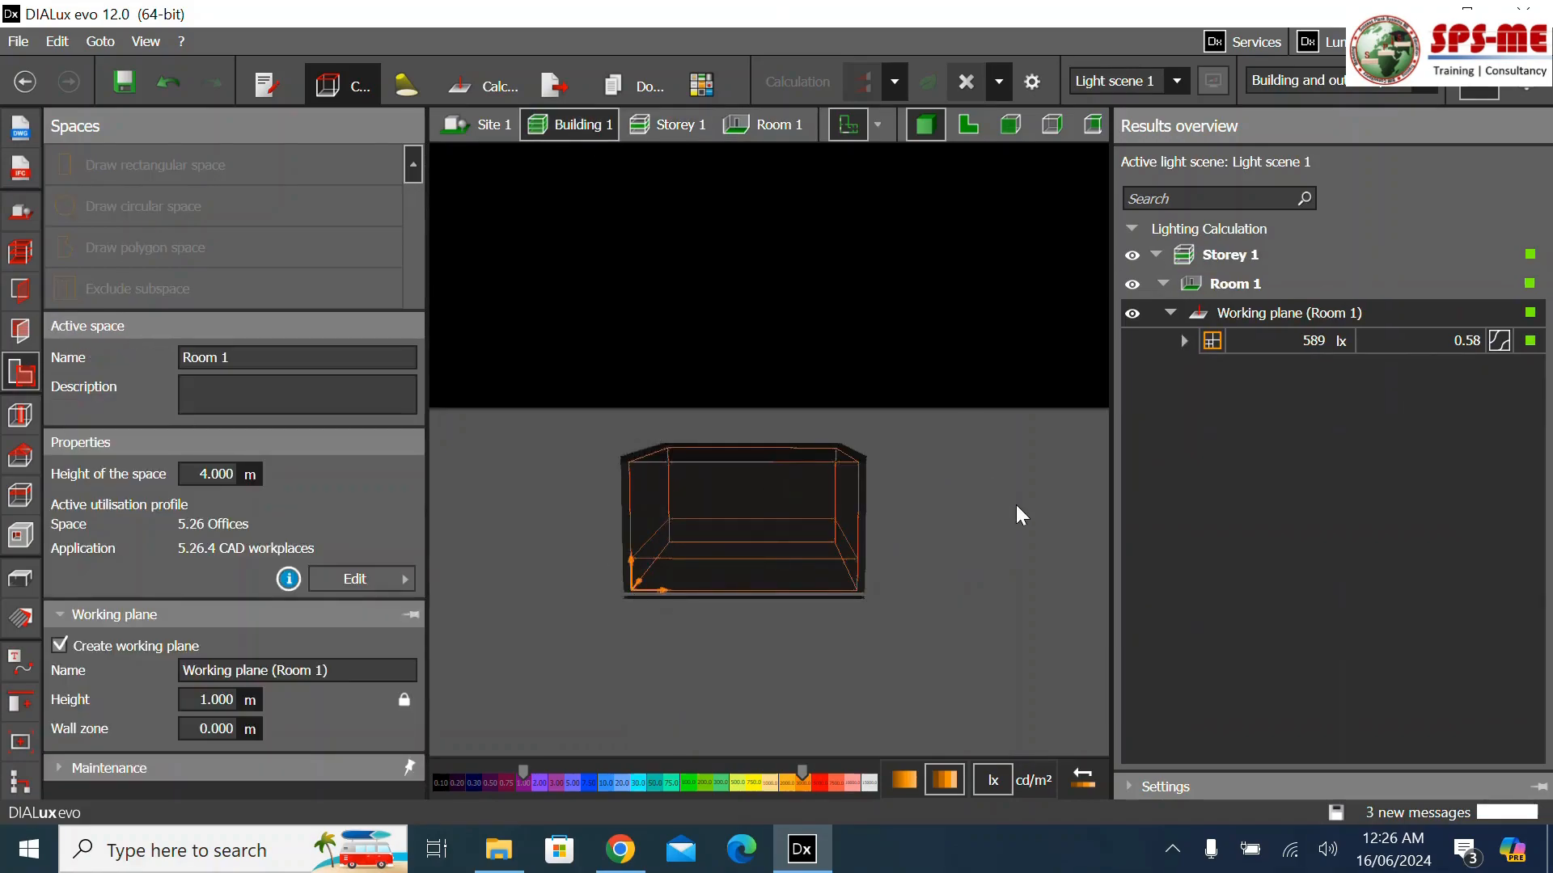
left_click(1017, 505)
left_click_drag(587, 623, 787, 569)
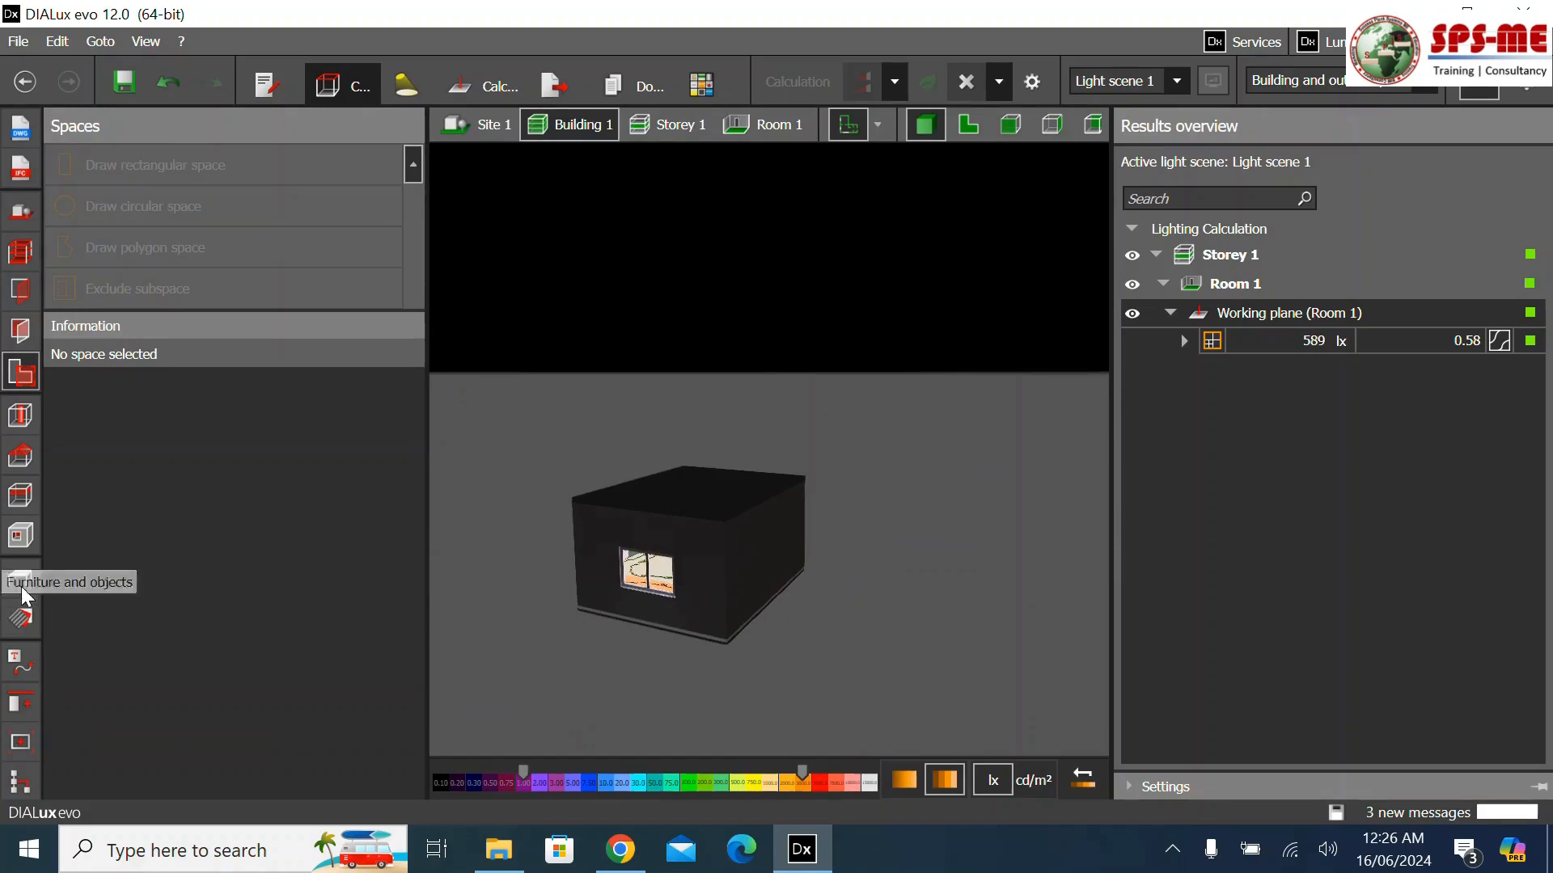
Show the saved views Building 1 (2), Building 1 (3) and Initial view of the calculated building, and return to Building 1 (2)
left_click(22, 743)
left_click(105, 571)
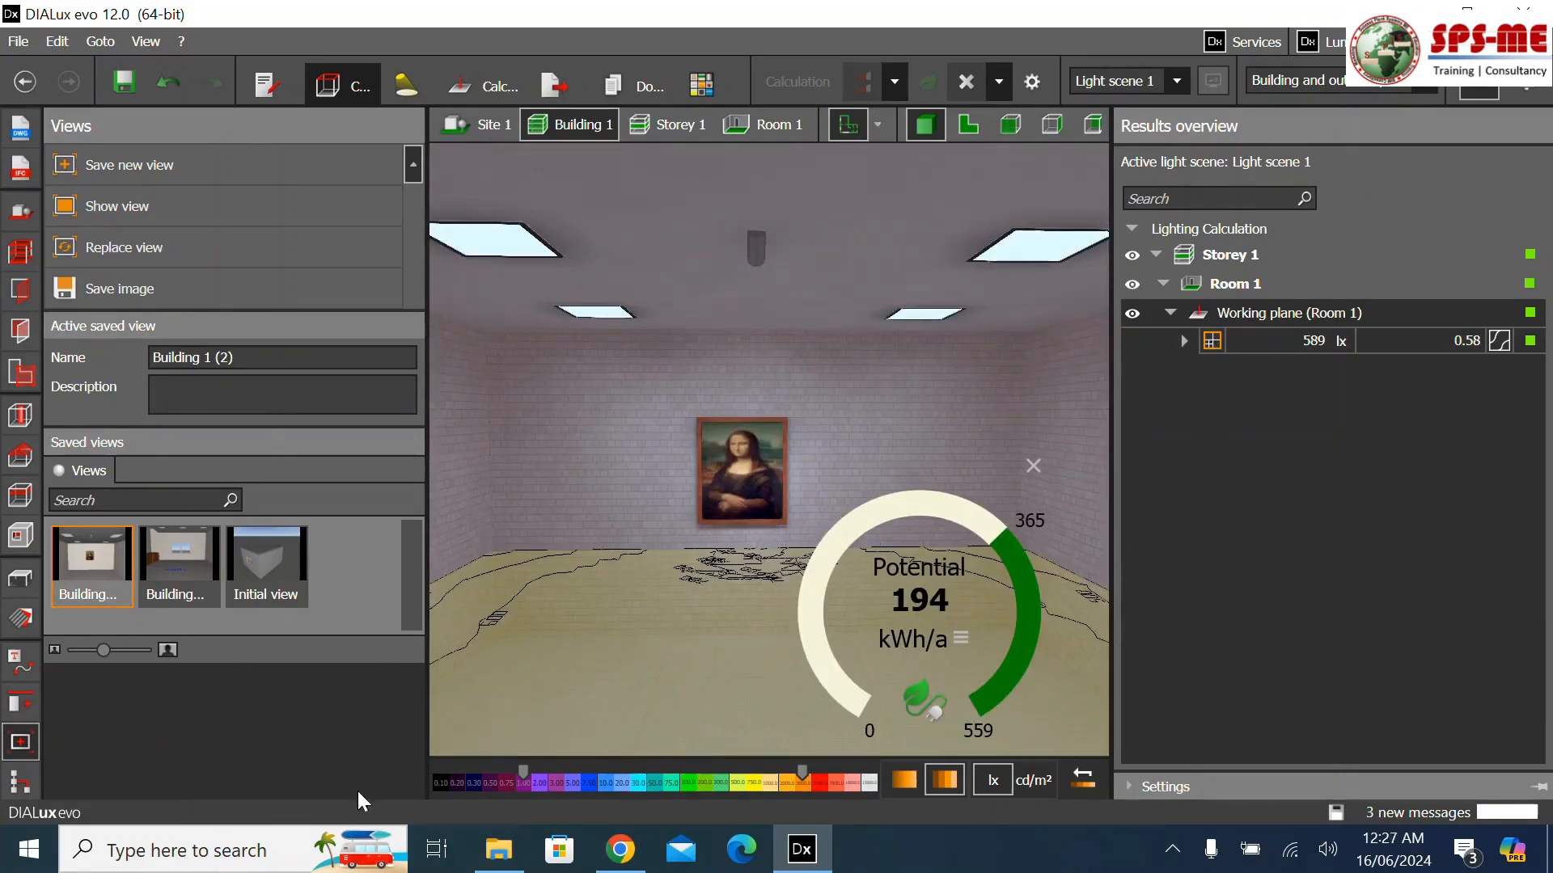
left_click(173, 584)
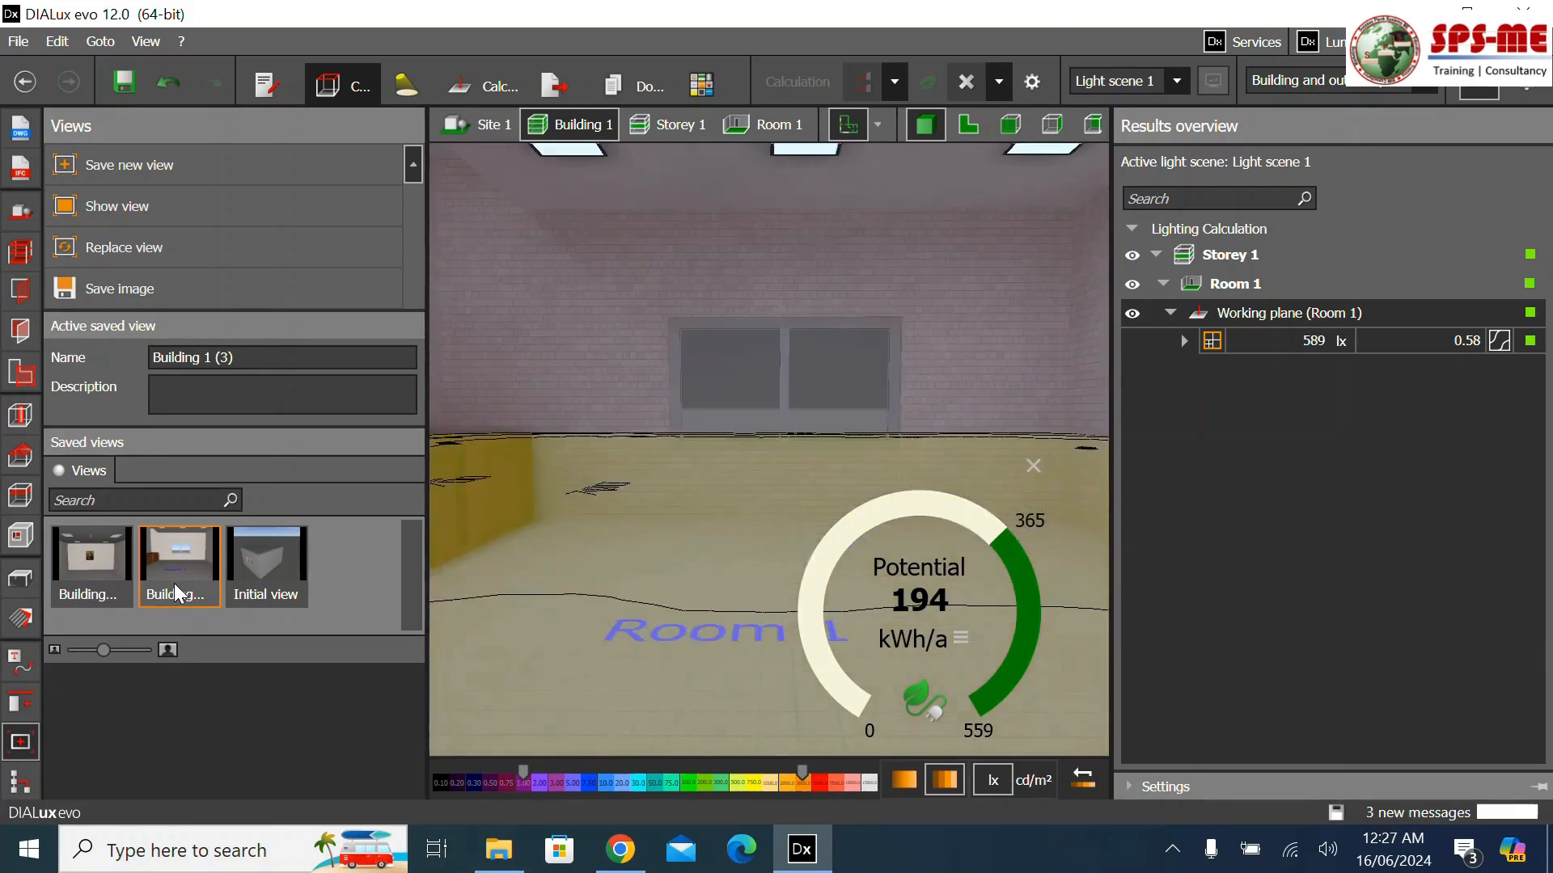
left_click(288, 556)
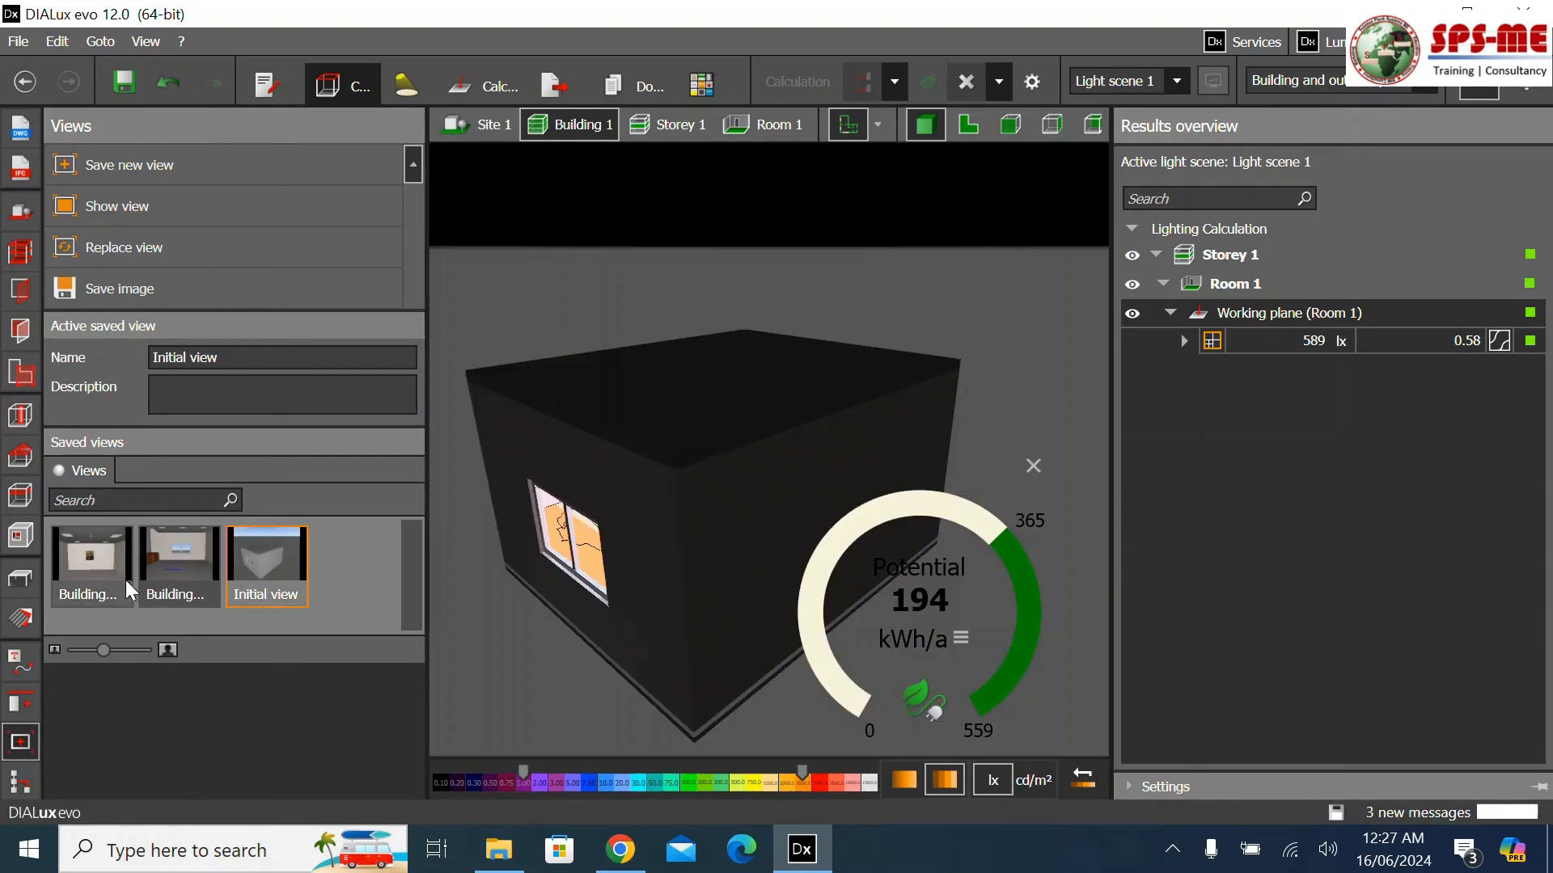
left_click(80, 562)
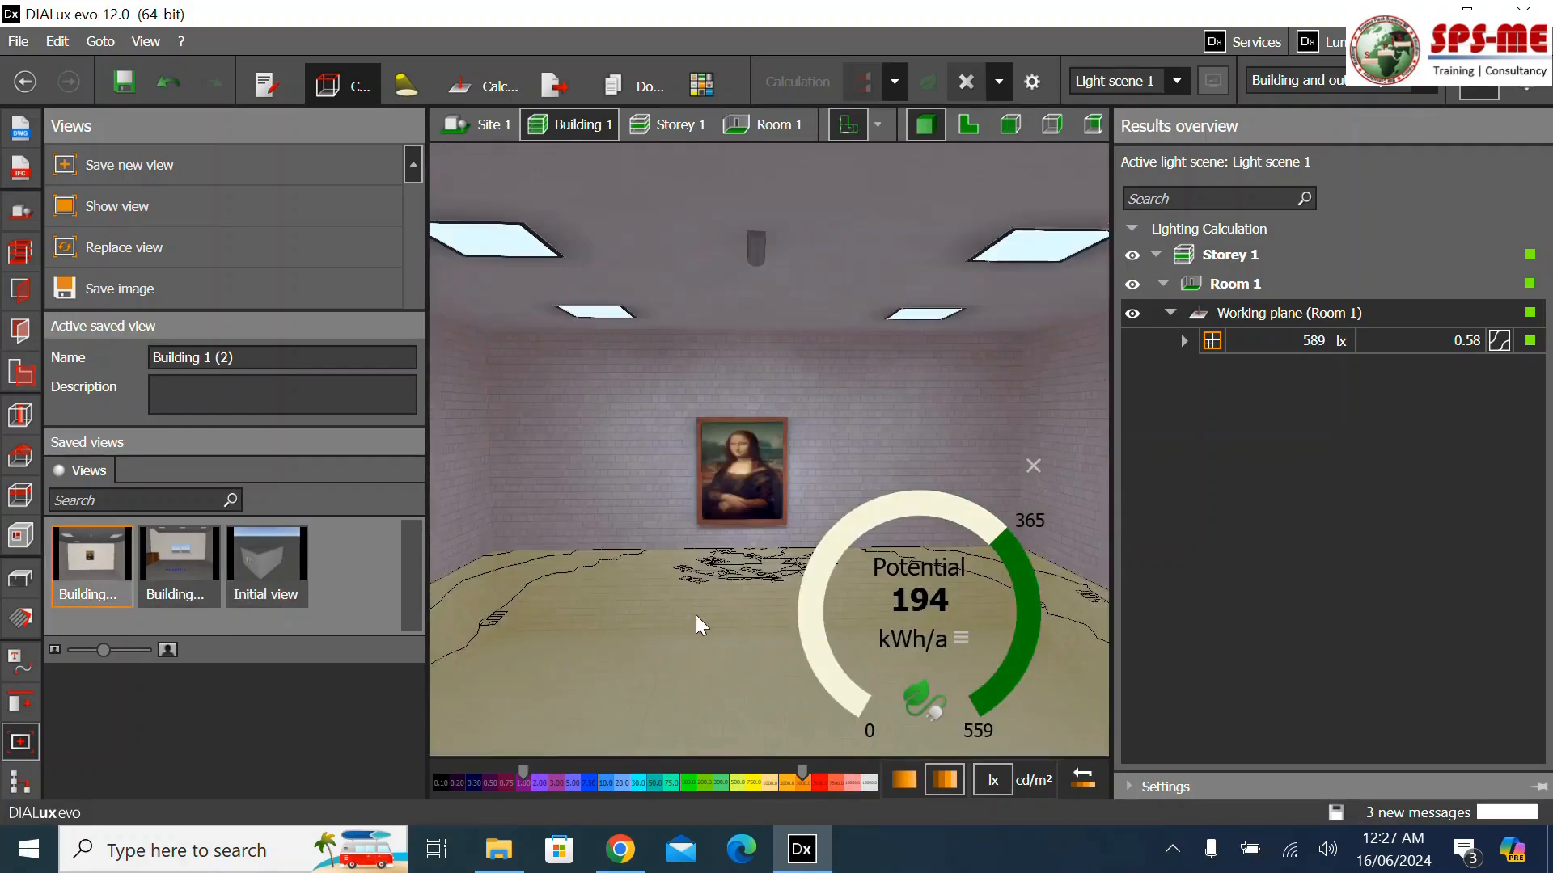